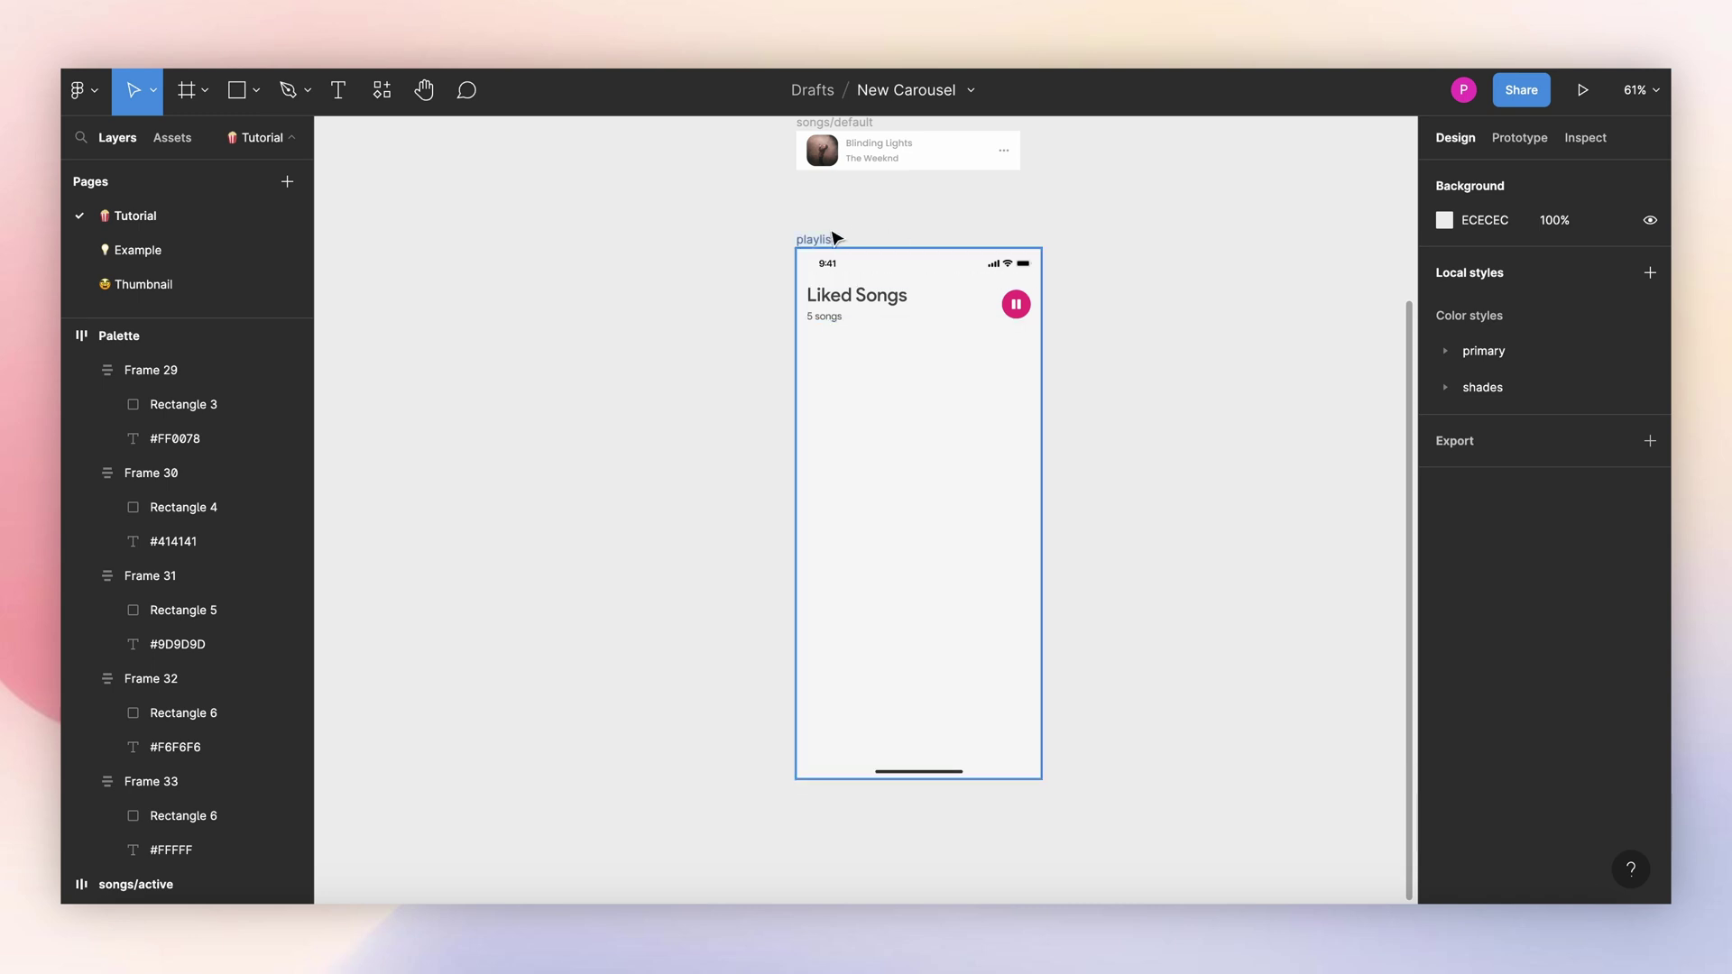
Step: Look over the colour palette, the two song row frames and the playlist screen on the tutorial page
scroll(998, 267, up, 5)
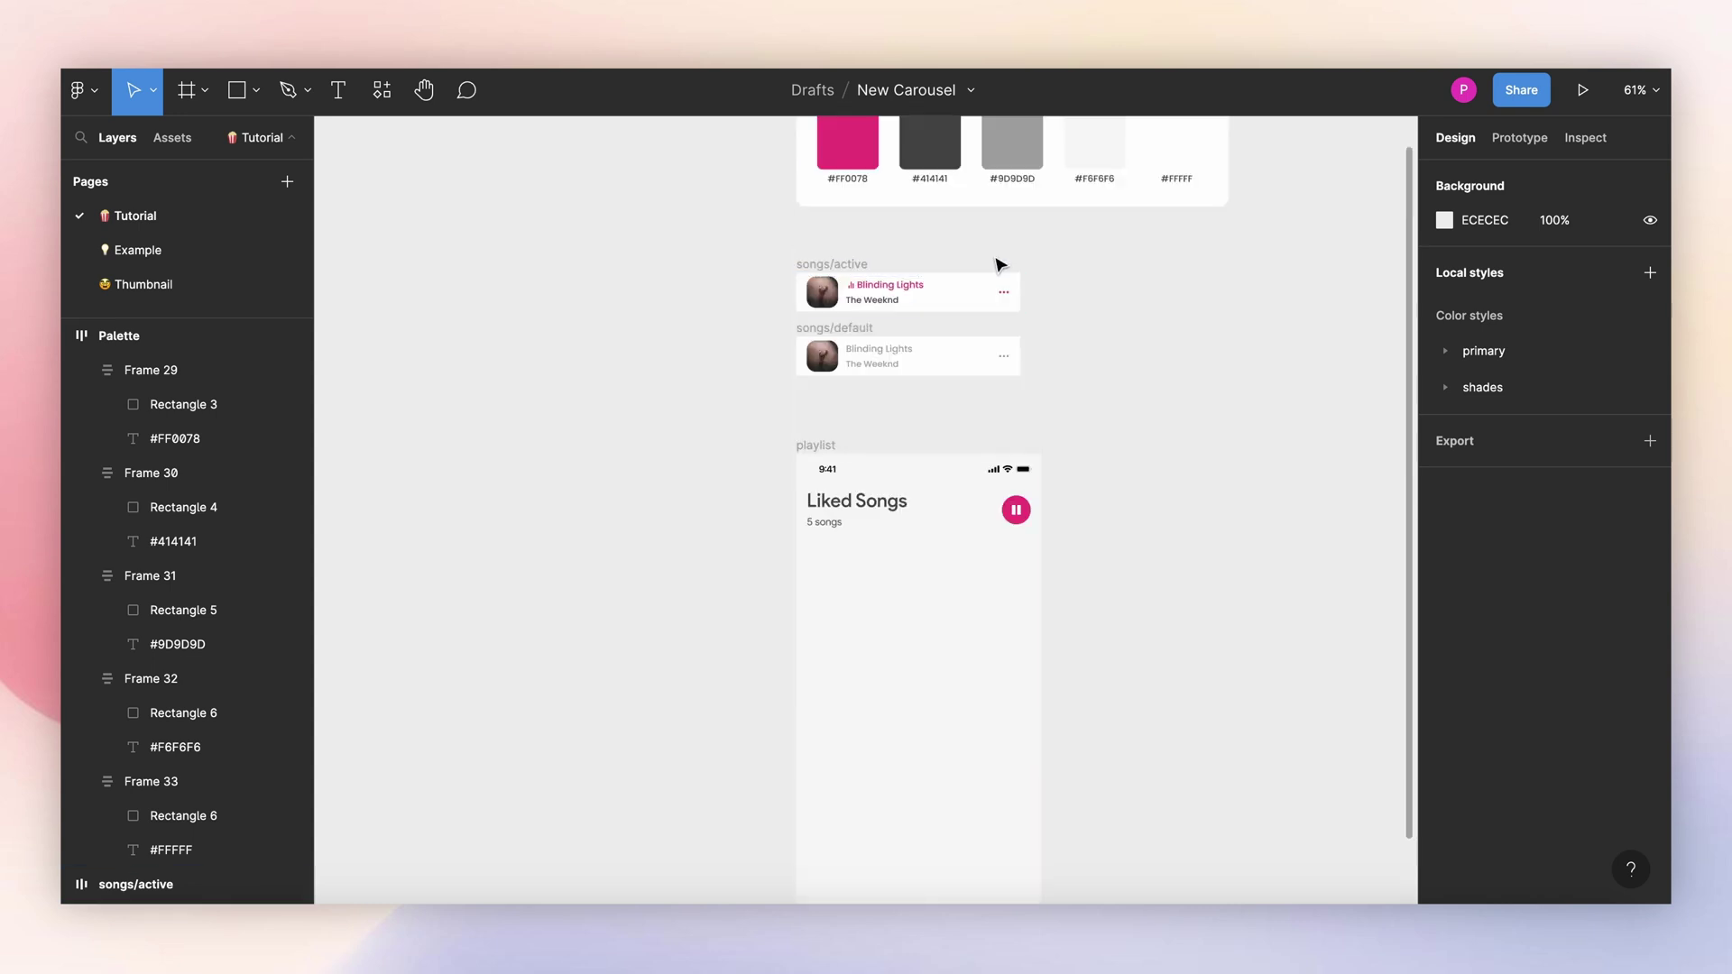
ctrl+scroll(967, 290, up, 5)
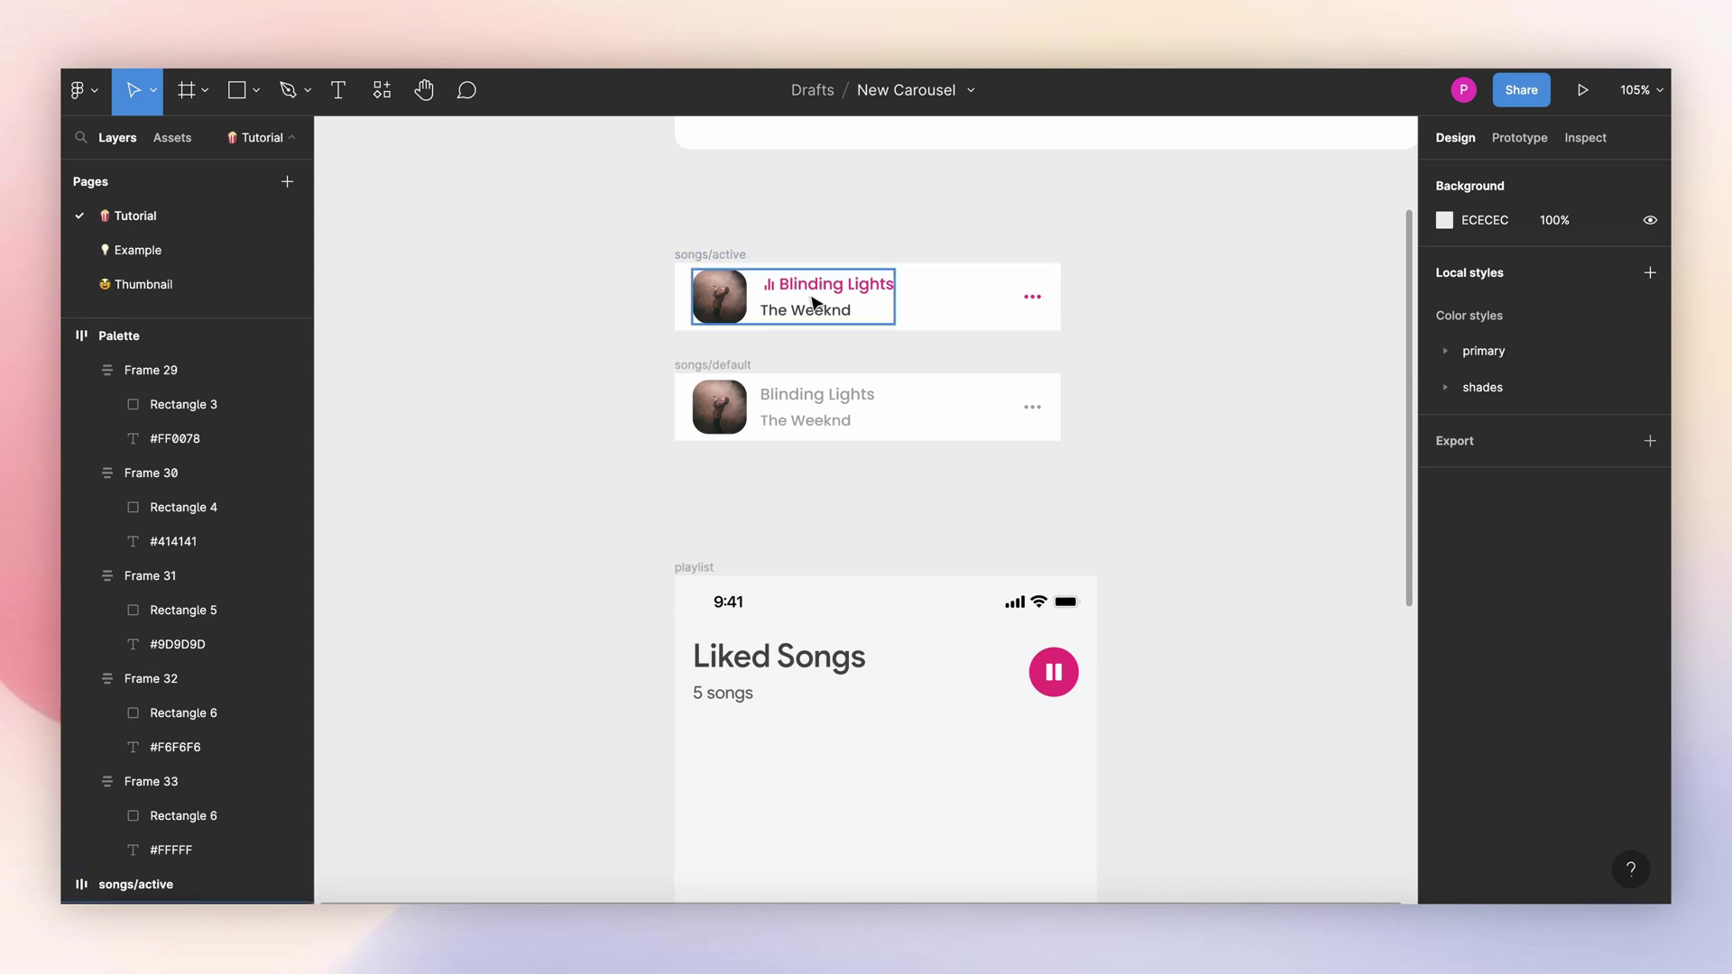
scroll(855, 330, up, 3)
ctrl+scroll(855, 330, down, 2)
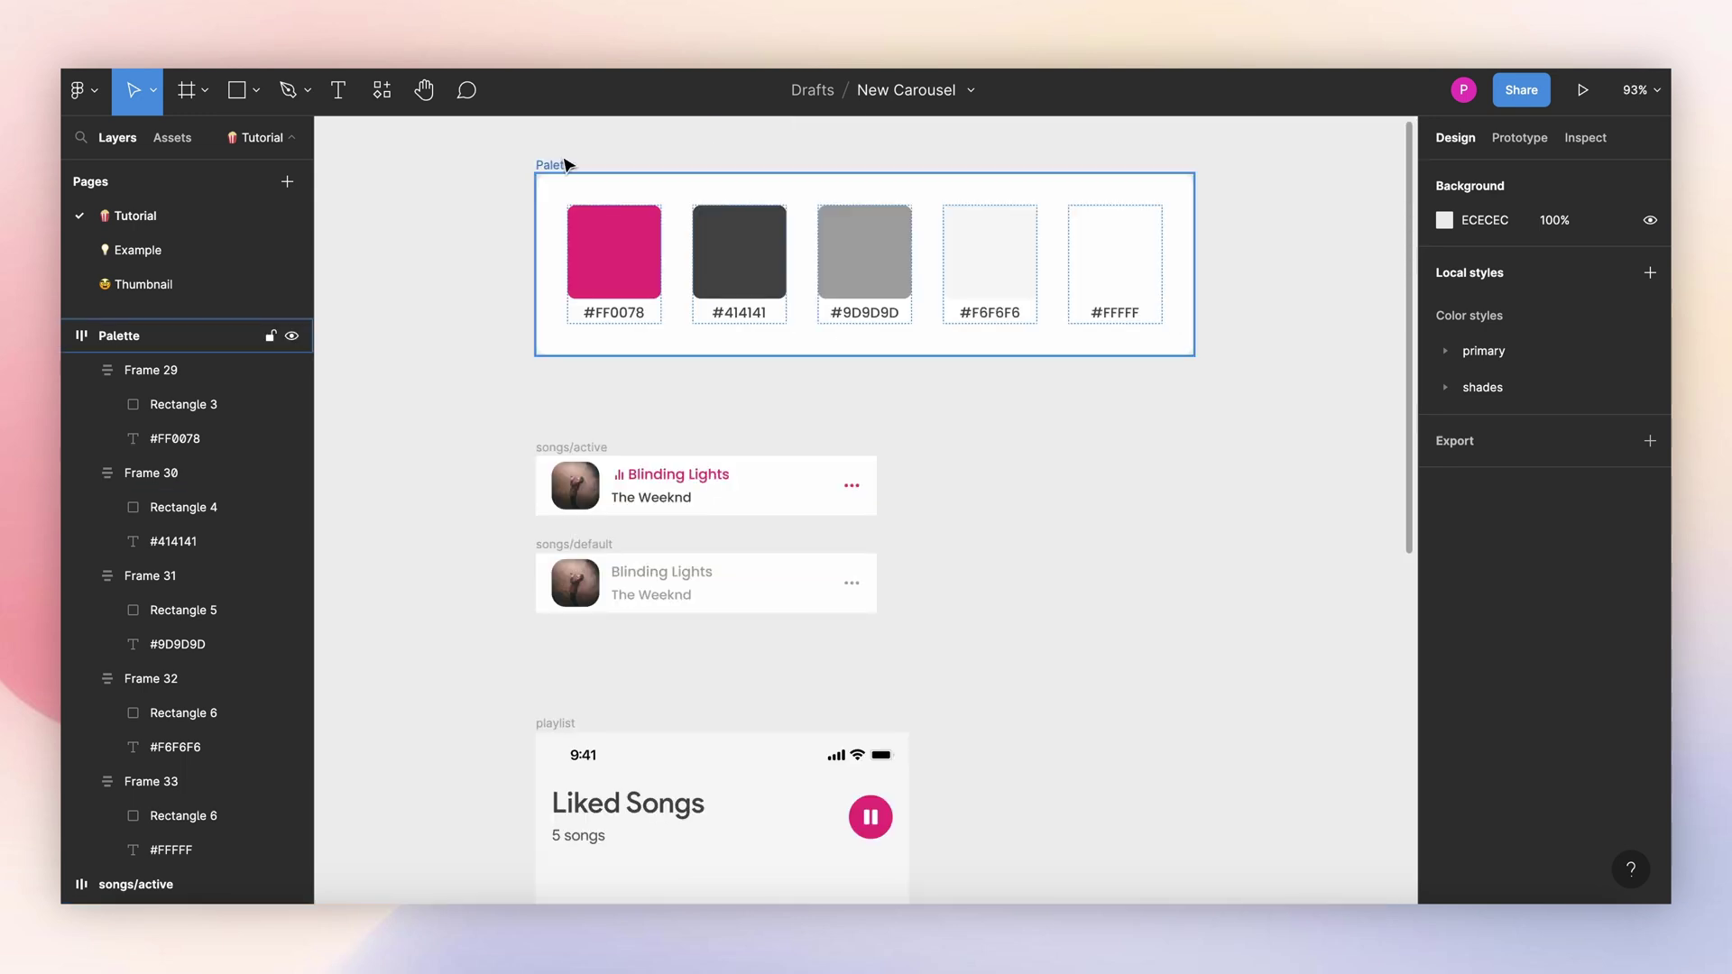
scroll(831, 564, down, 2)
ctrl+scroll(831, 564, down, 3)
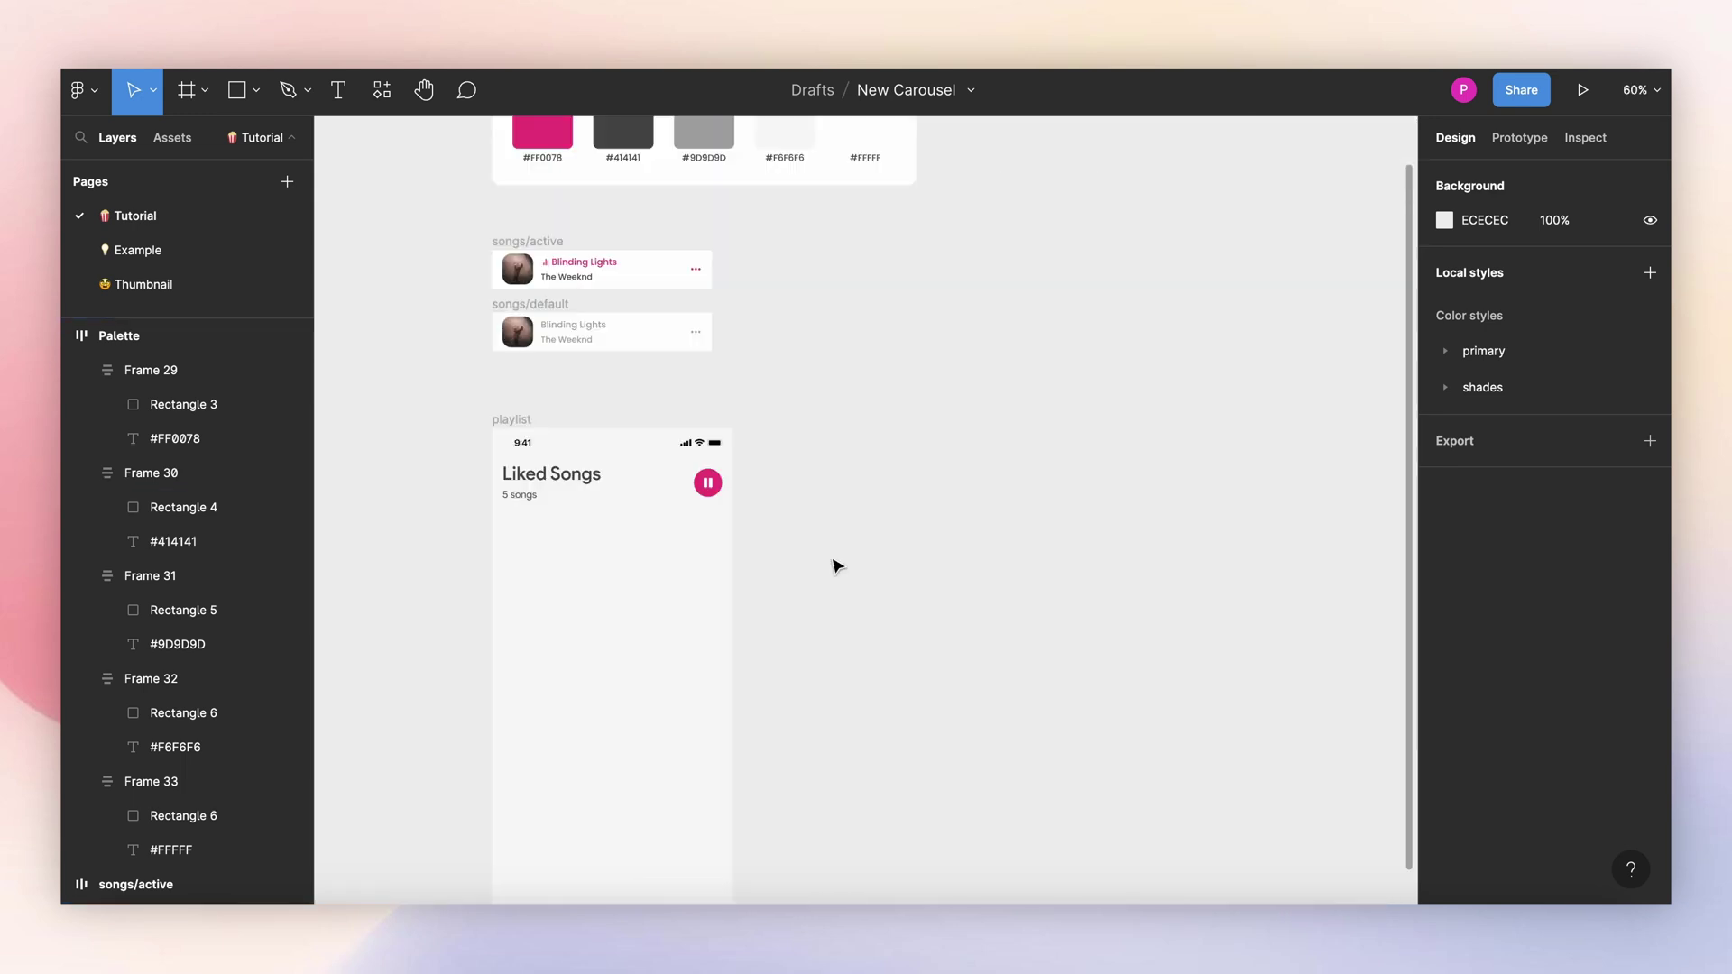
ctrl+scroll(928, 604, up, 2)
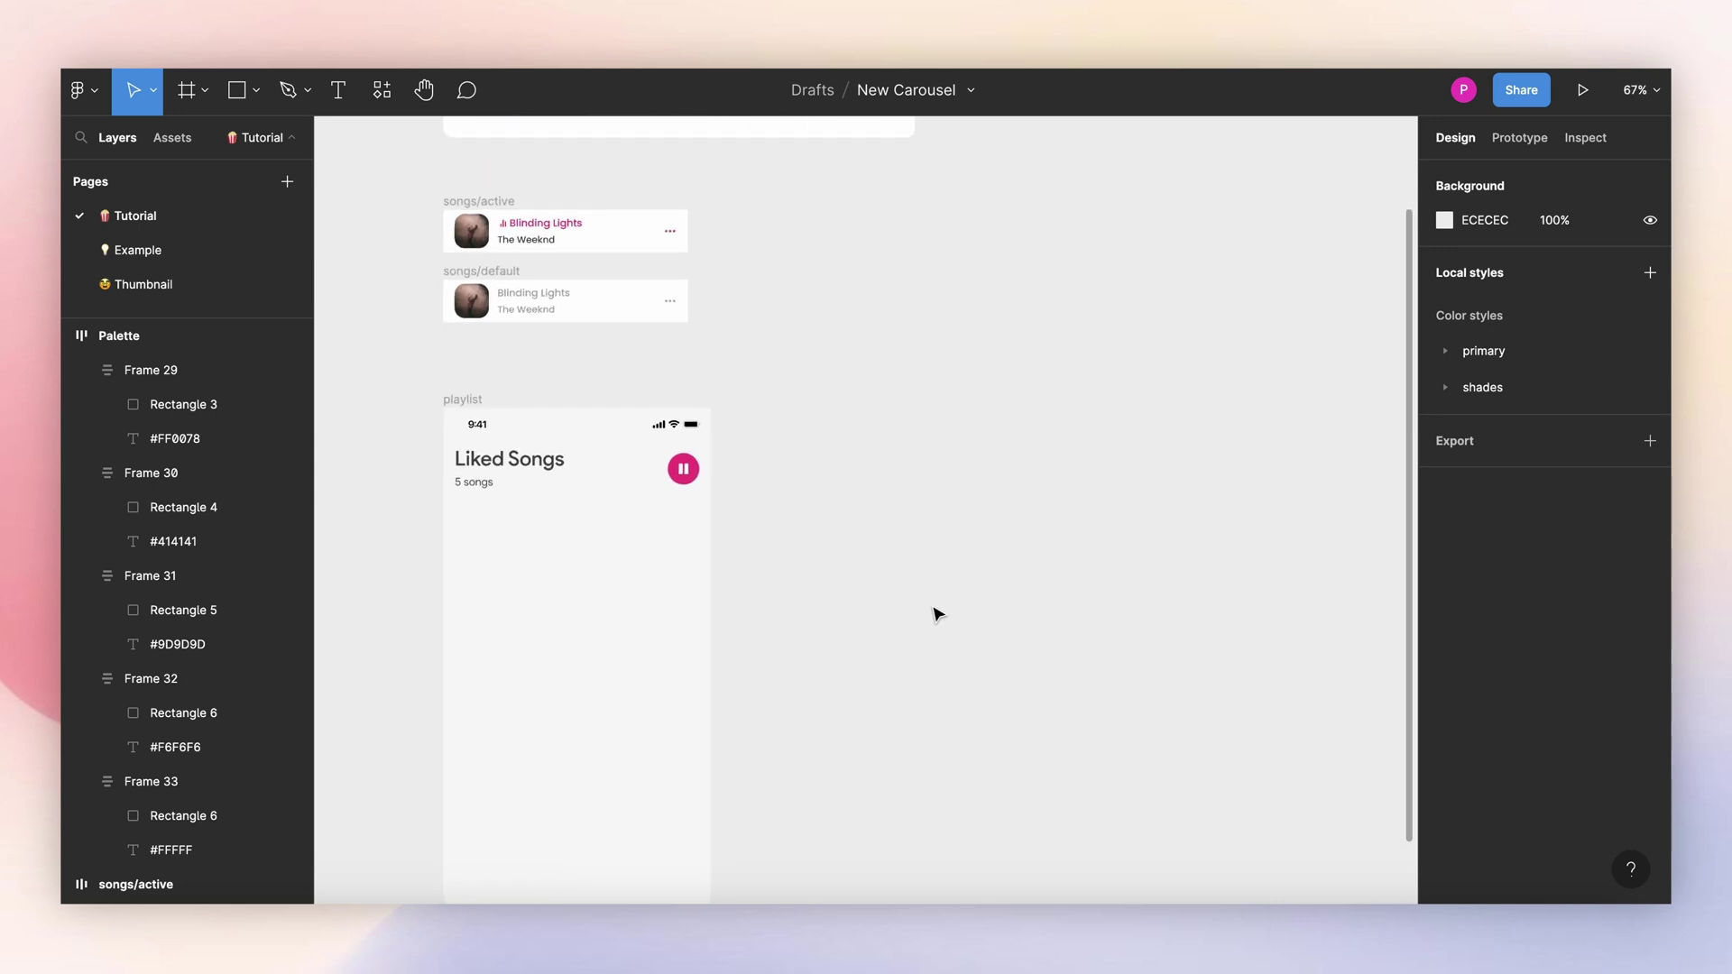
scroll(851, 576, down, 5)
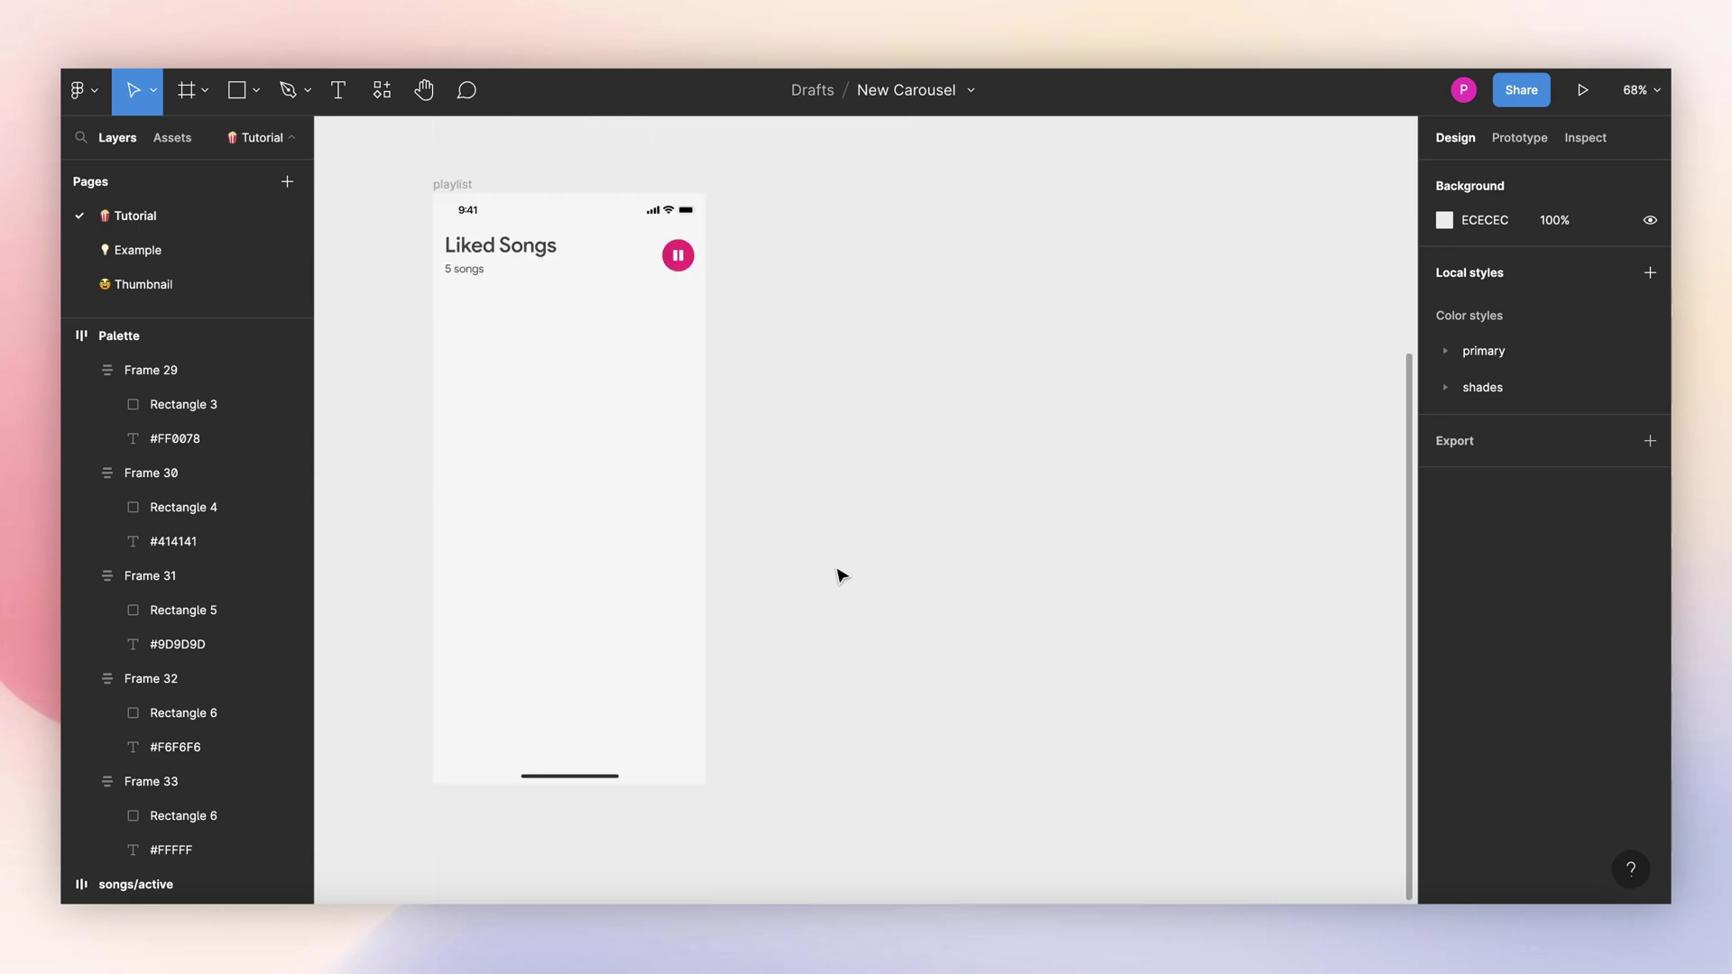
Step: Draw a new frame about 308 × 333 on the empty canvas beside the playlist screen
scroll(839, 572, right, 4)
key(f)
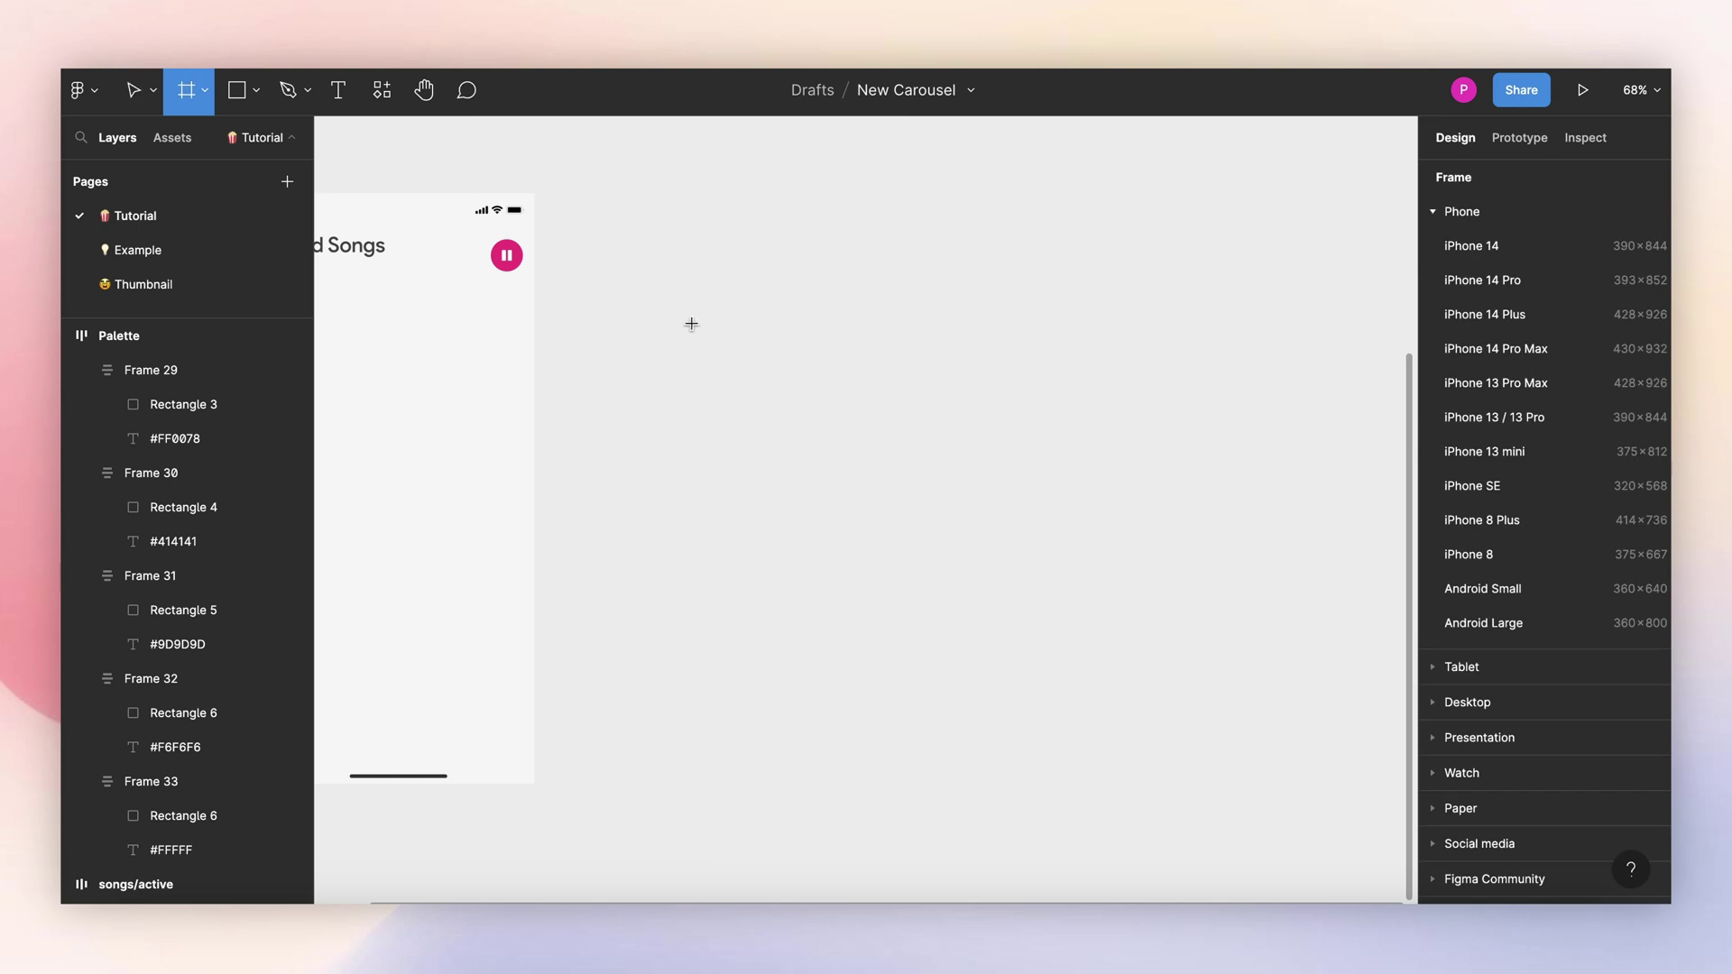
drag(642, 204, 869, 456)
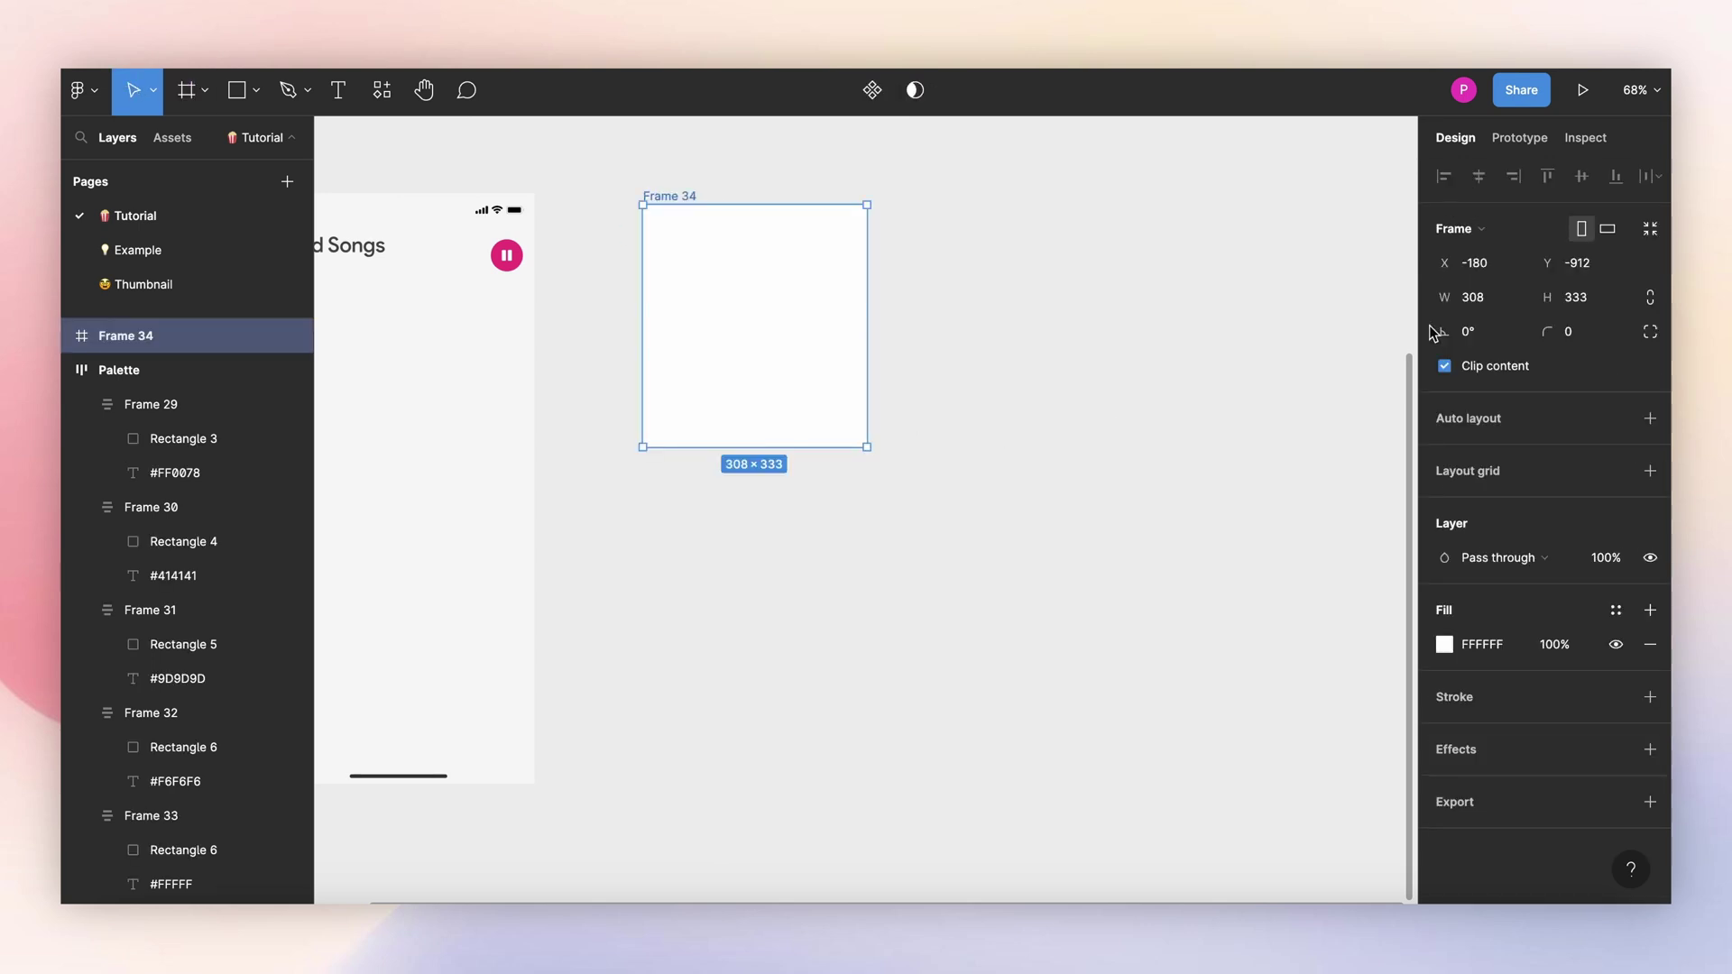
Step: Set the new frame's size to 270 × 300 with a corner radius of 26 and content clipping turned off
click(1480, 297)
text(270)
click(1599, 304)
text(300)
key(Return)
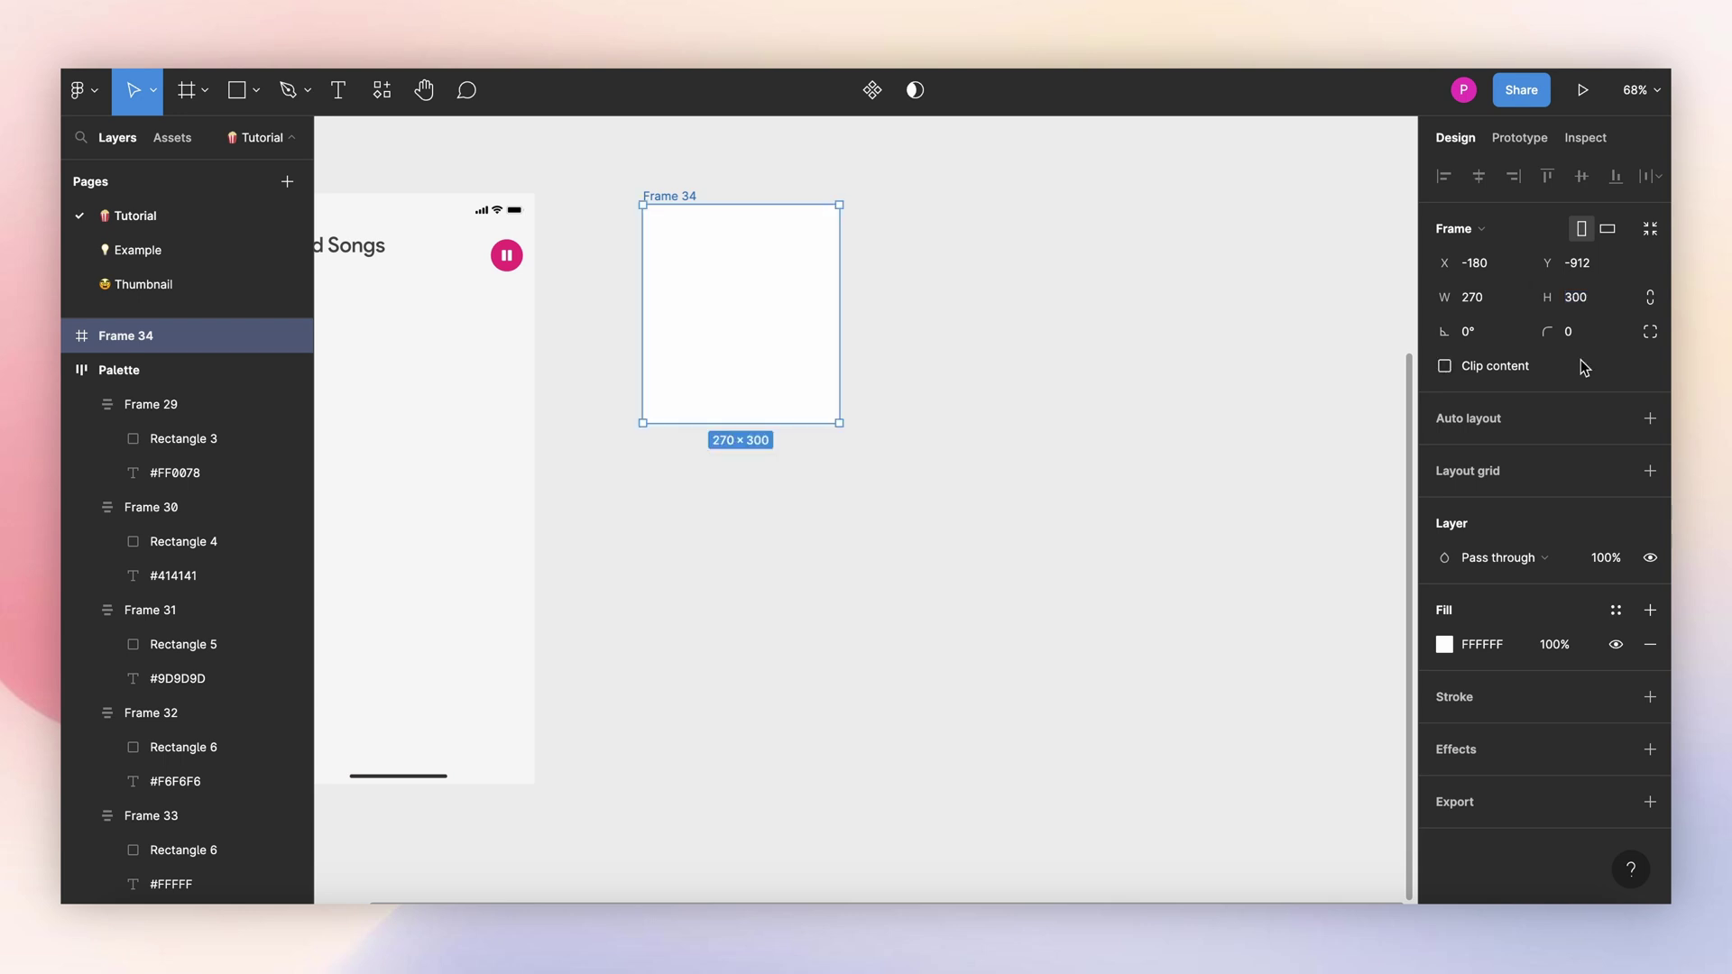
click(1576, 345)
text(26)
key(Return)
Step: Fill the frame with the purple and blue wave image from the Unsplash plugin's abstract category, then close the plugin
key(super+slash)
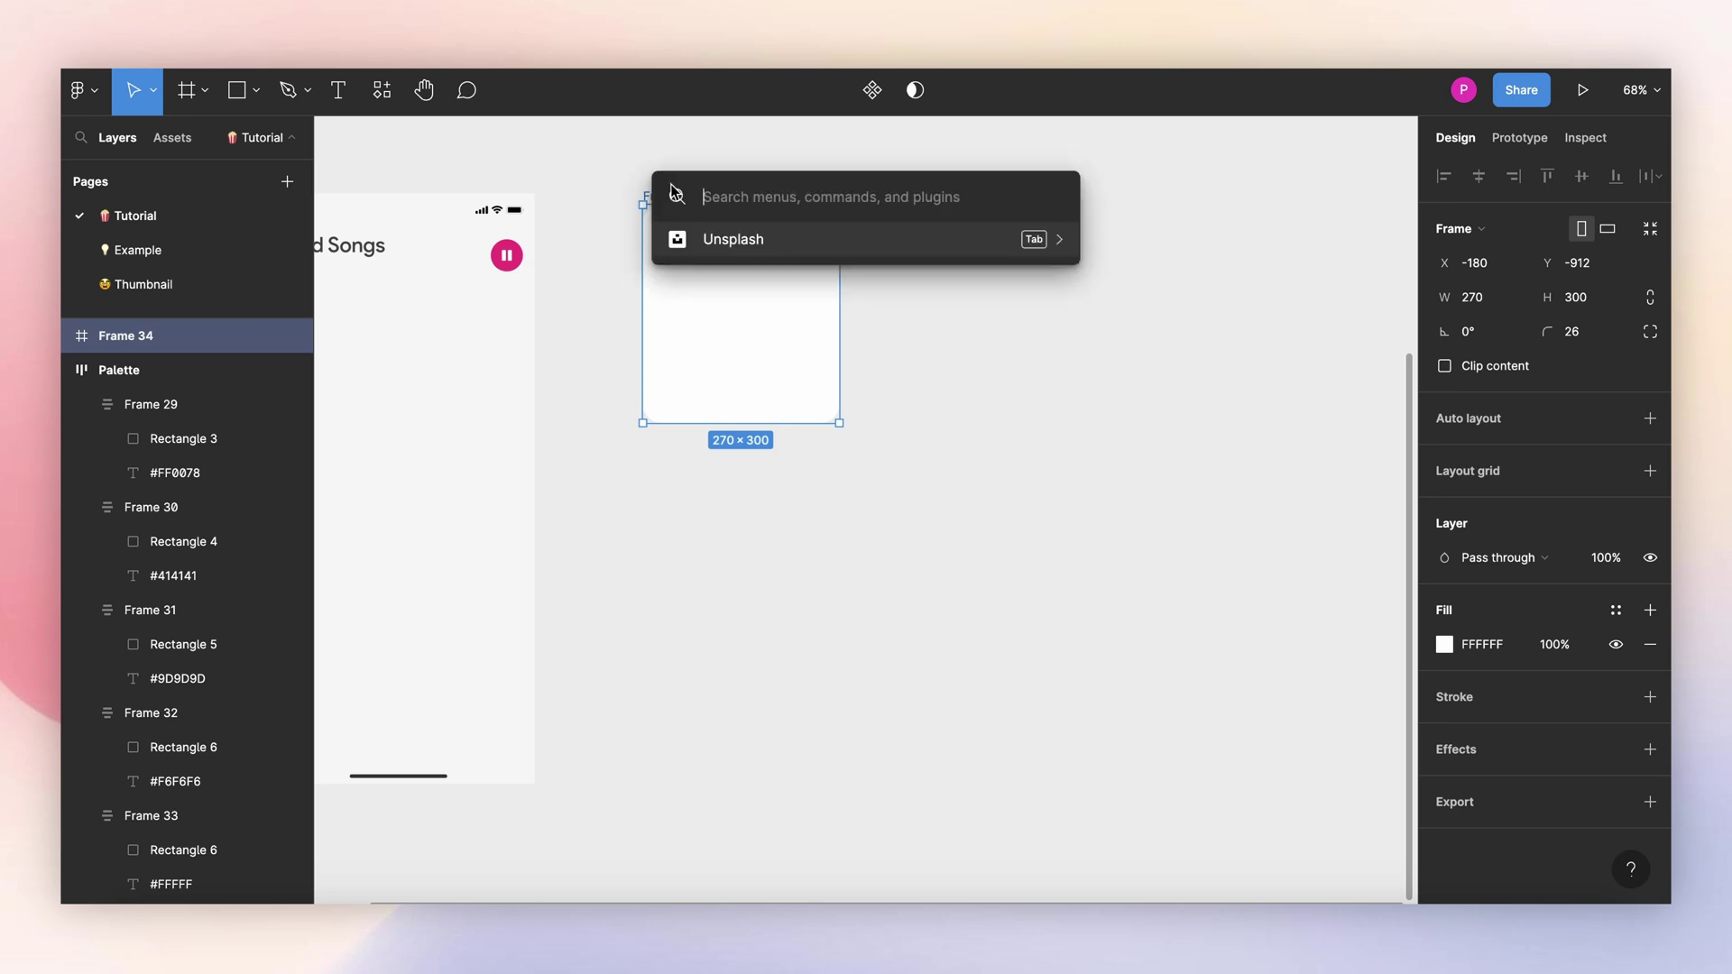
key(Return)
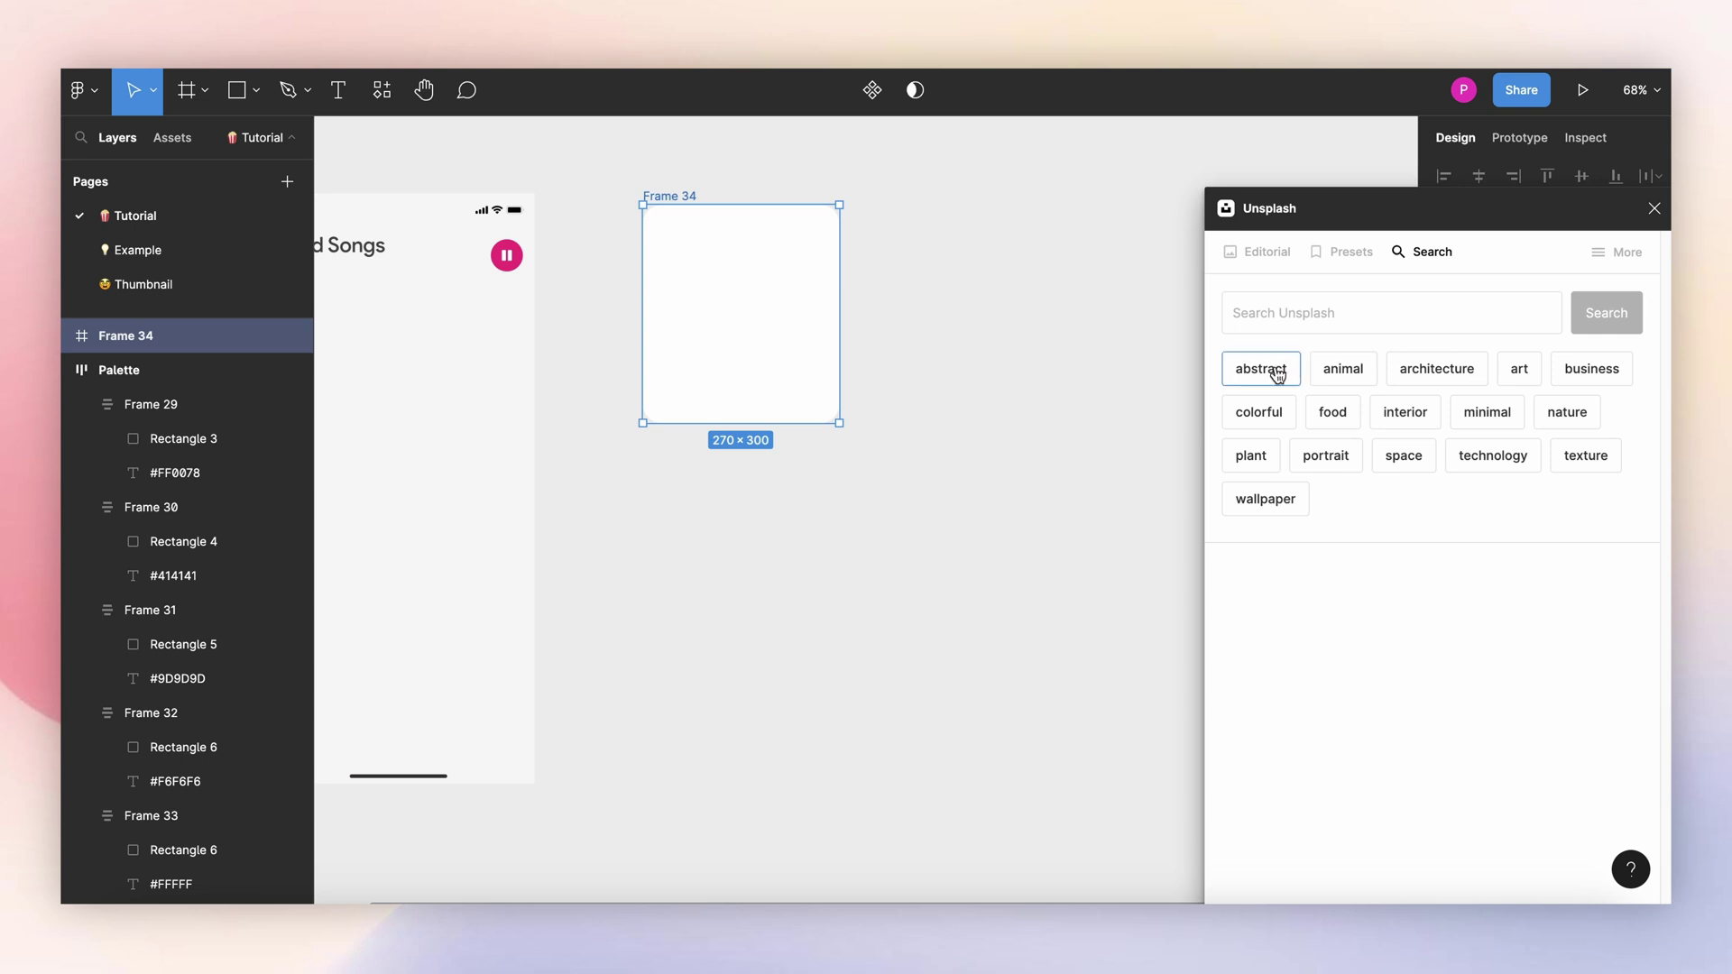
click(1276, 374)
click(1335, 439)
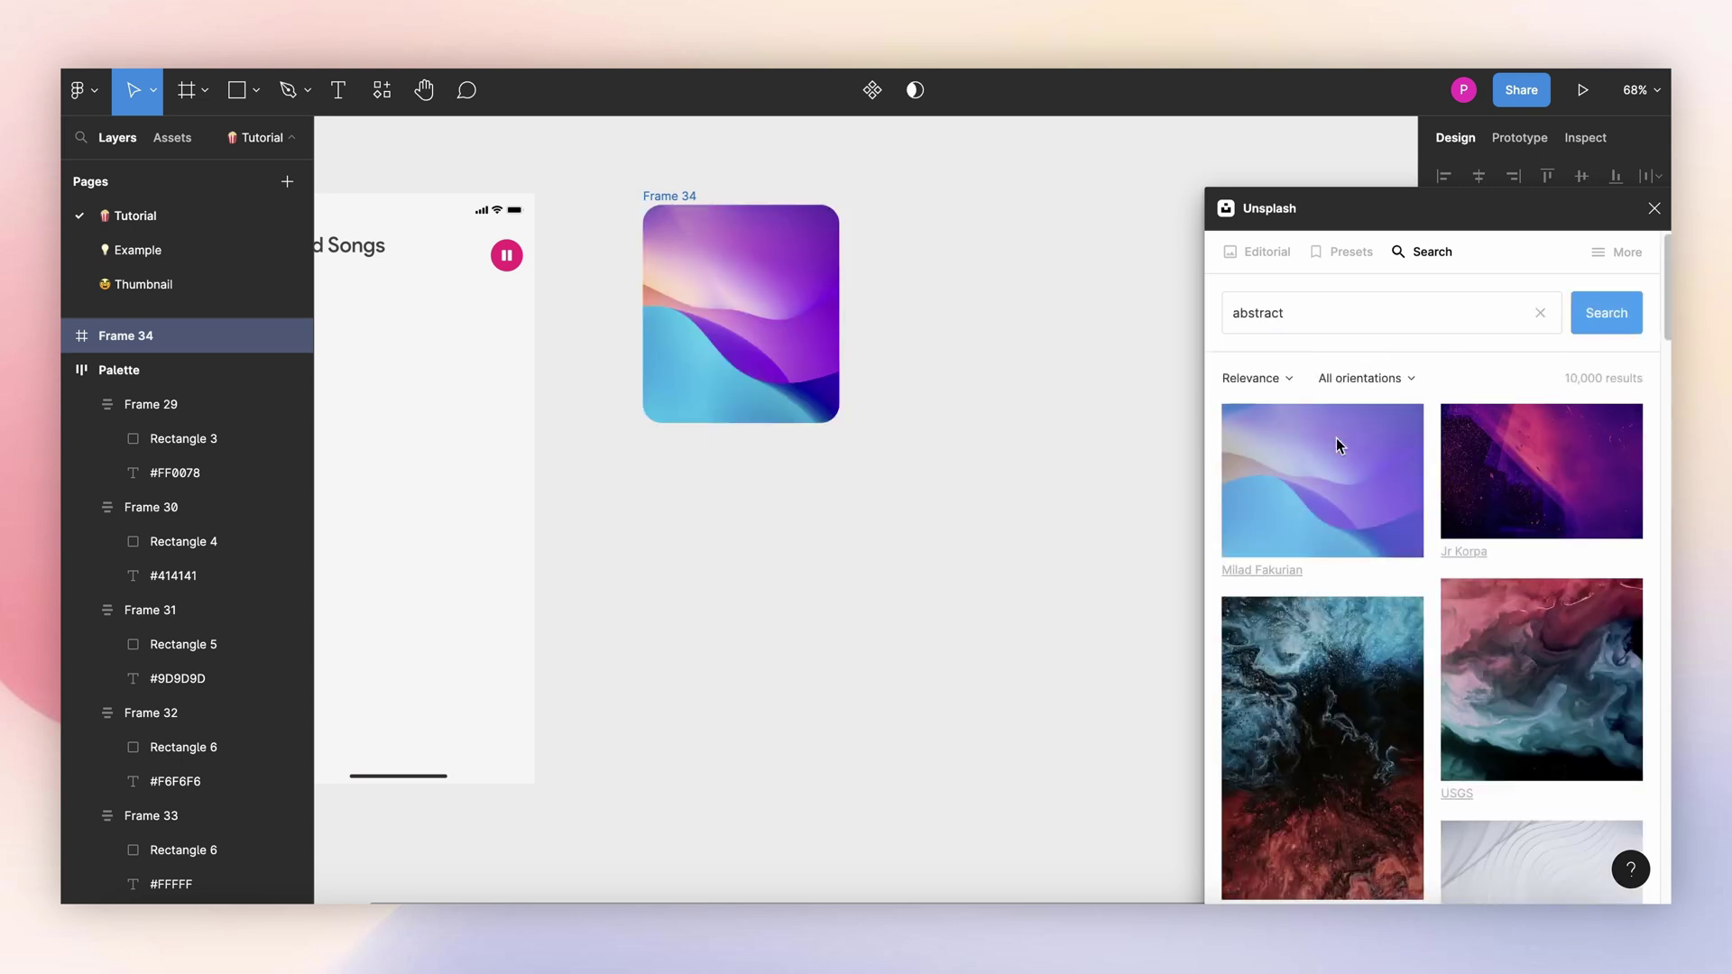
click(1652, 210)
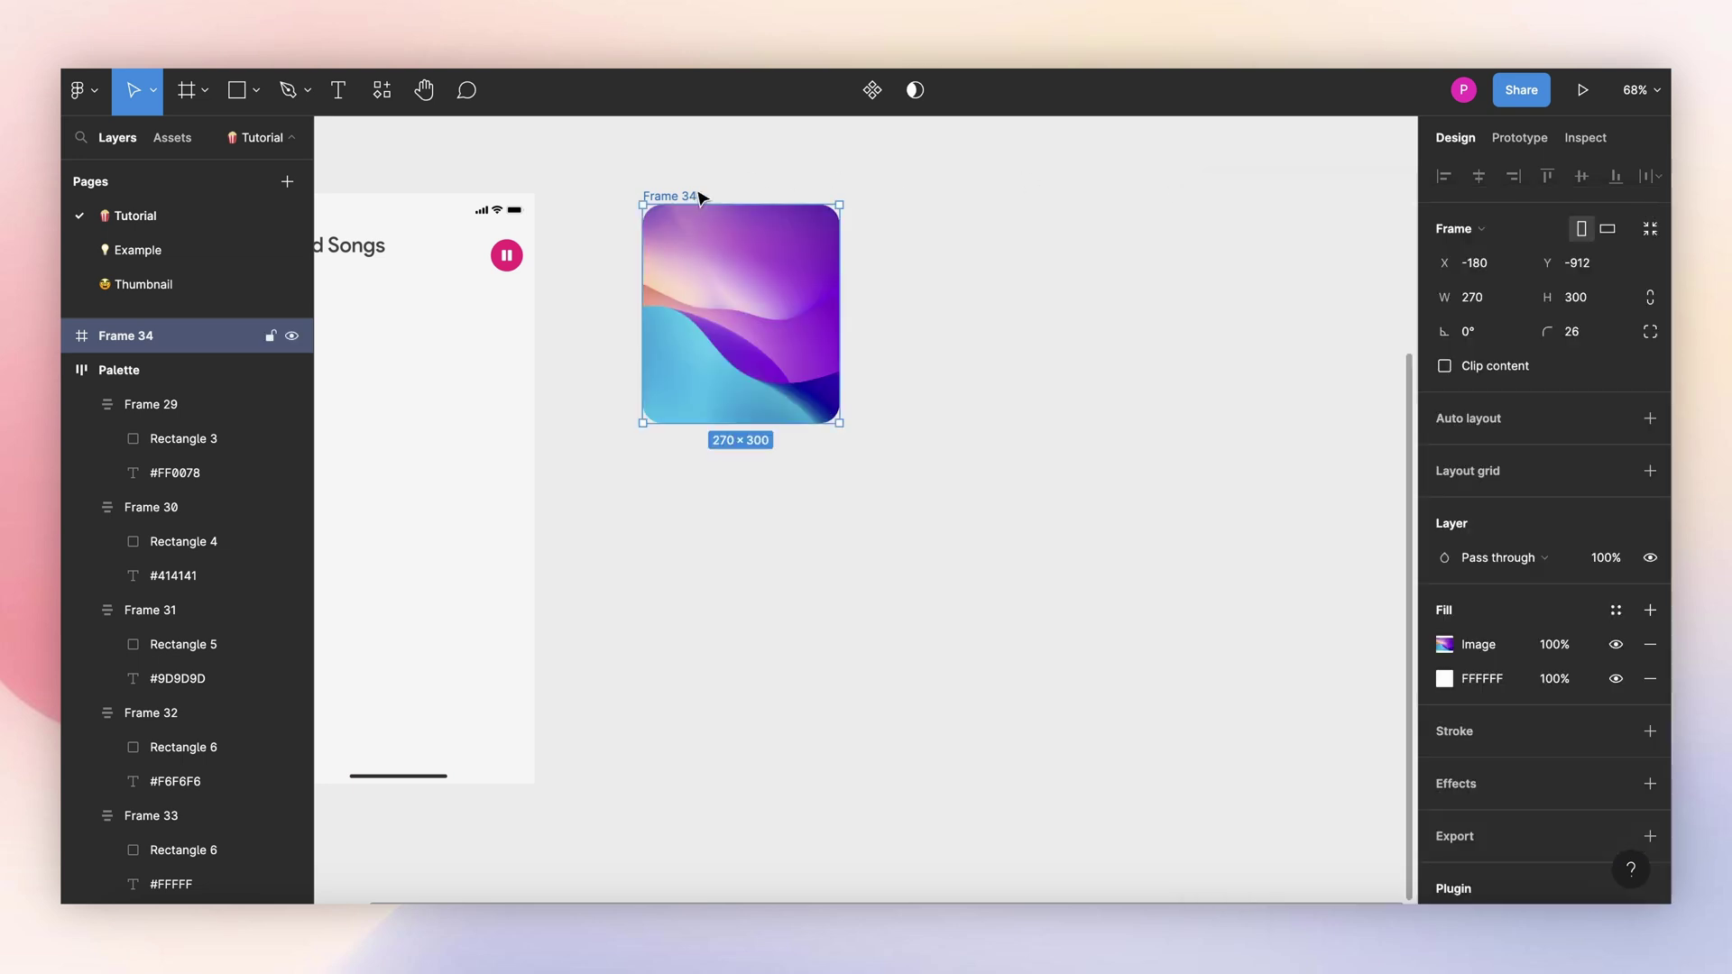
Step: Turn the image-filled frame into a component and rename it "image"
click(871, 89)
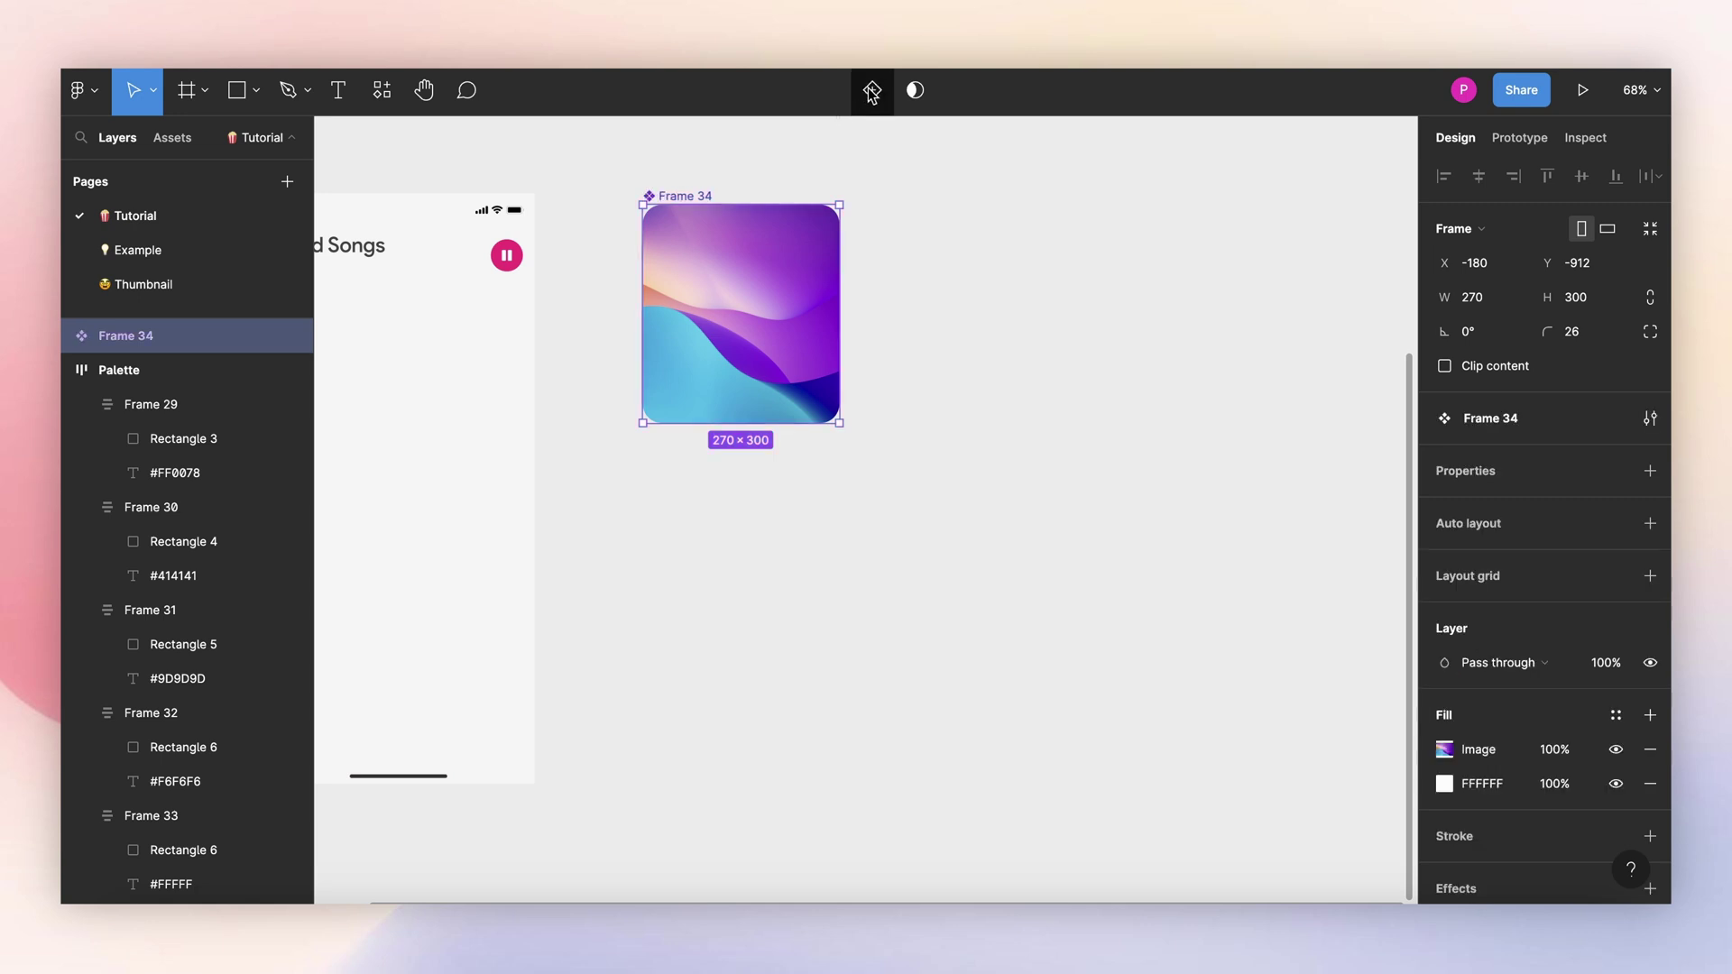
double_click(692, 193)
text(image)
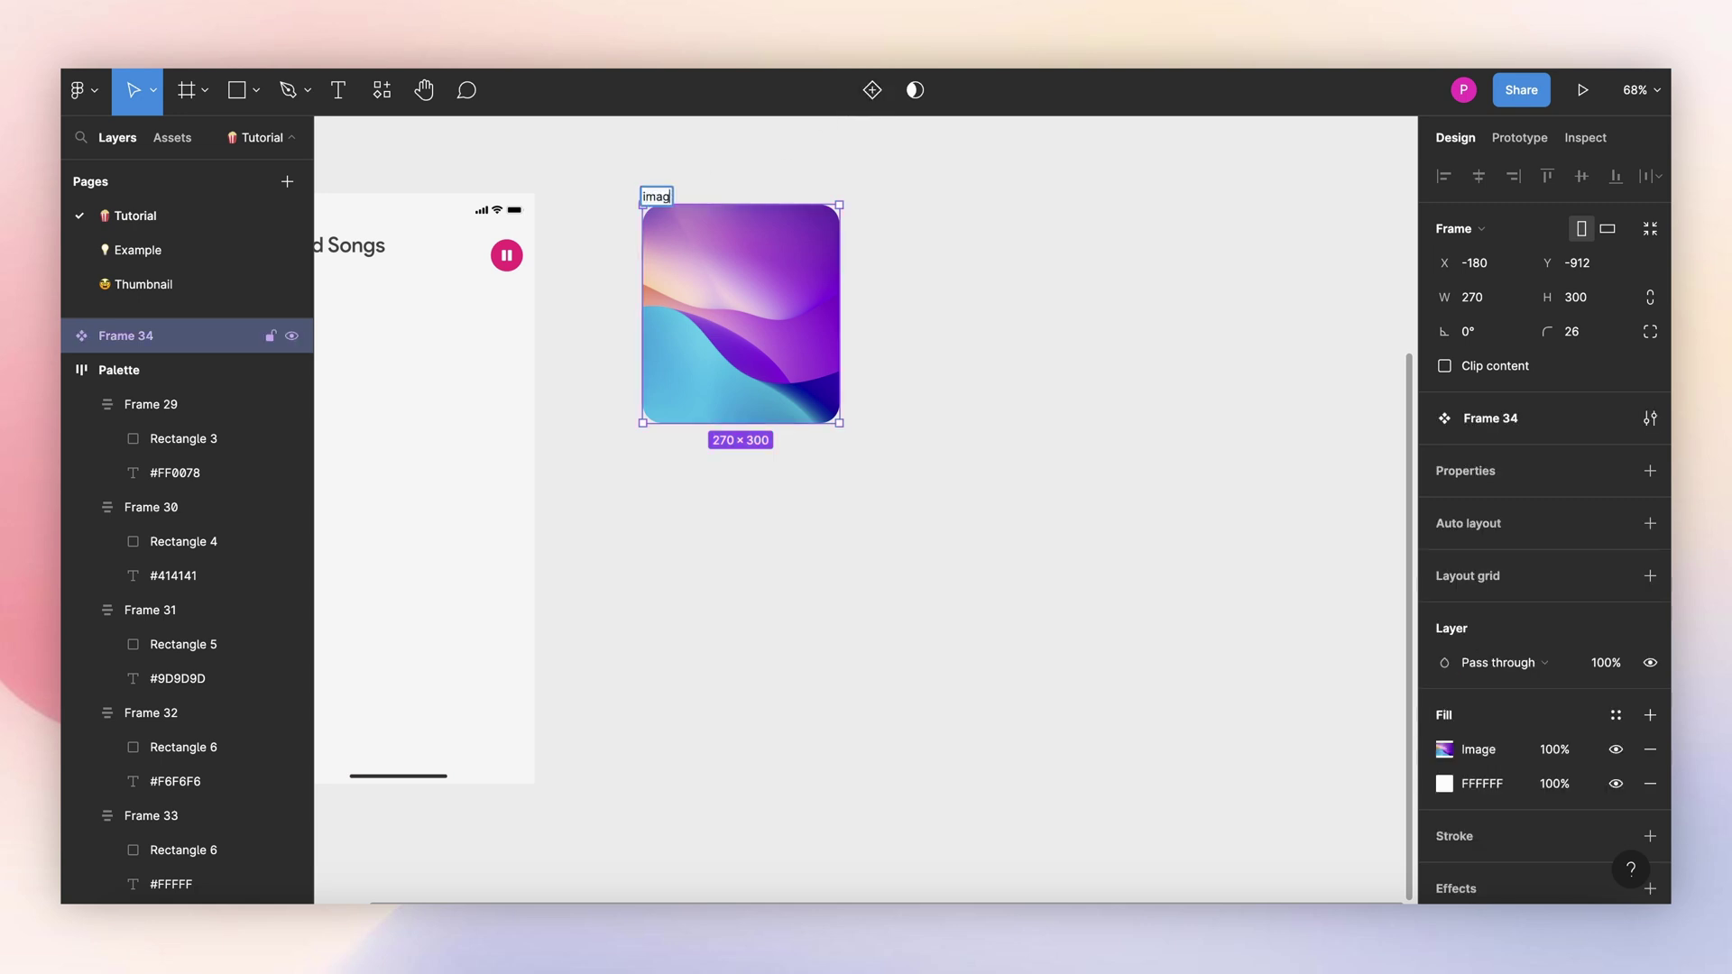
key(Return)
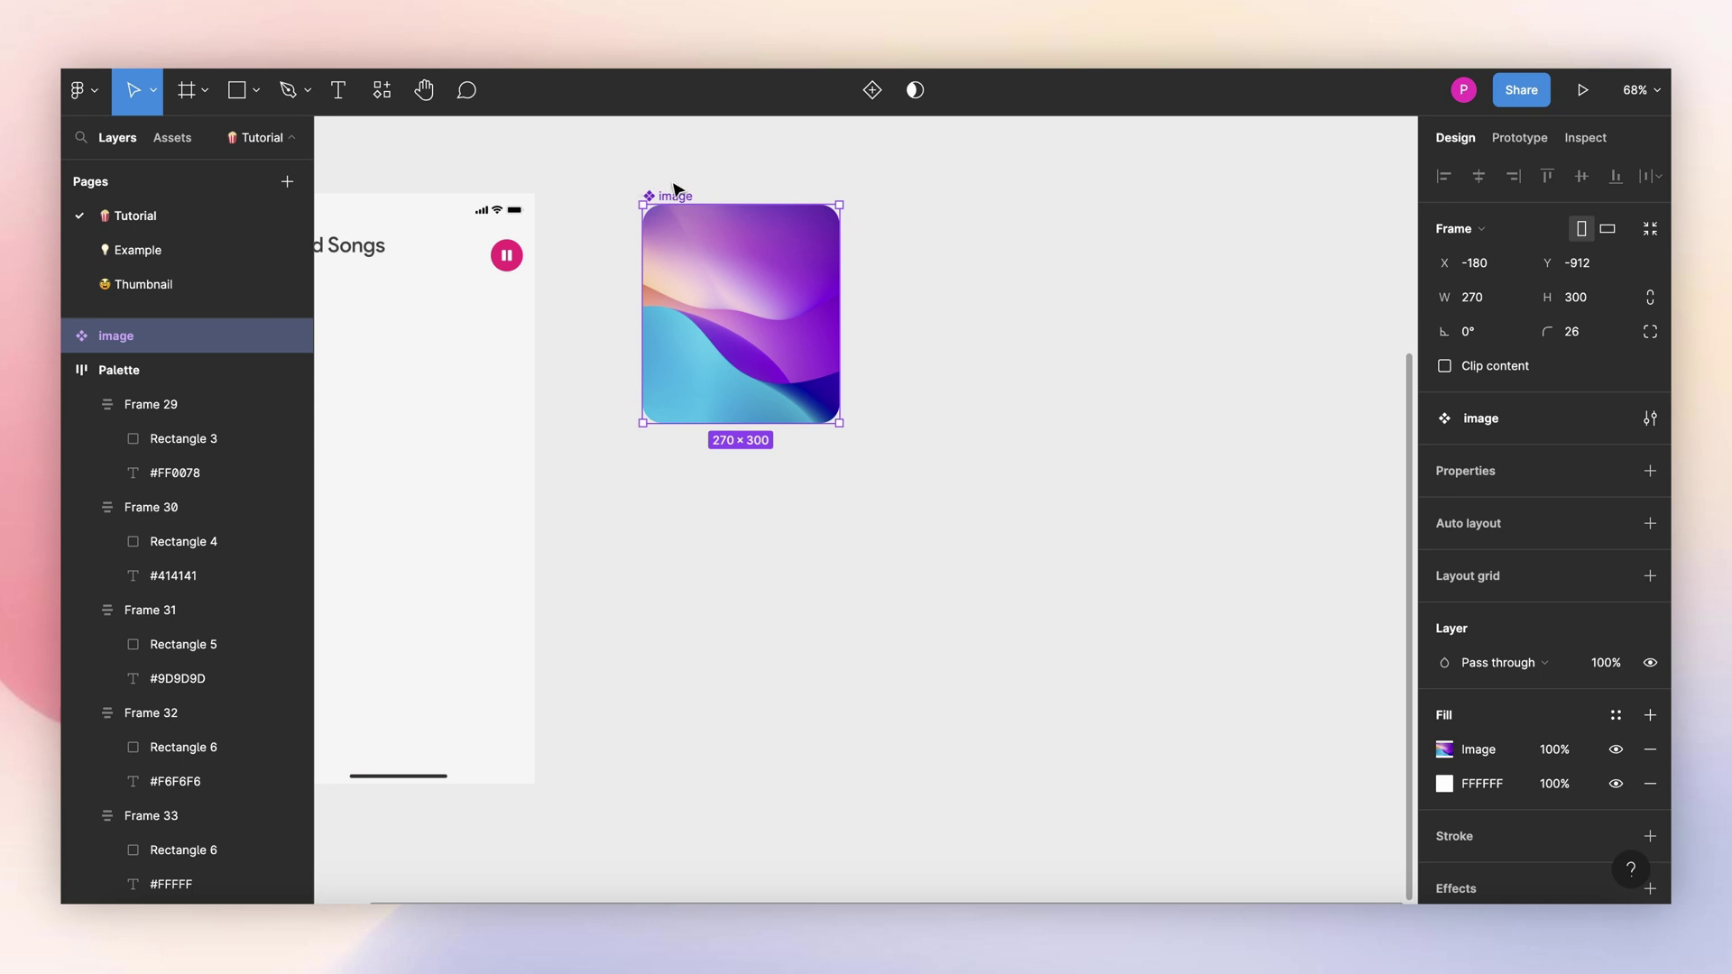
Step: Add two variants to the image component so that it forms a three-variant set
click(871, 89)
click(658, 181)
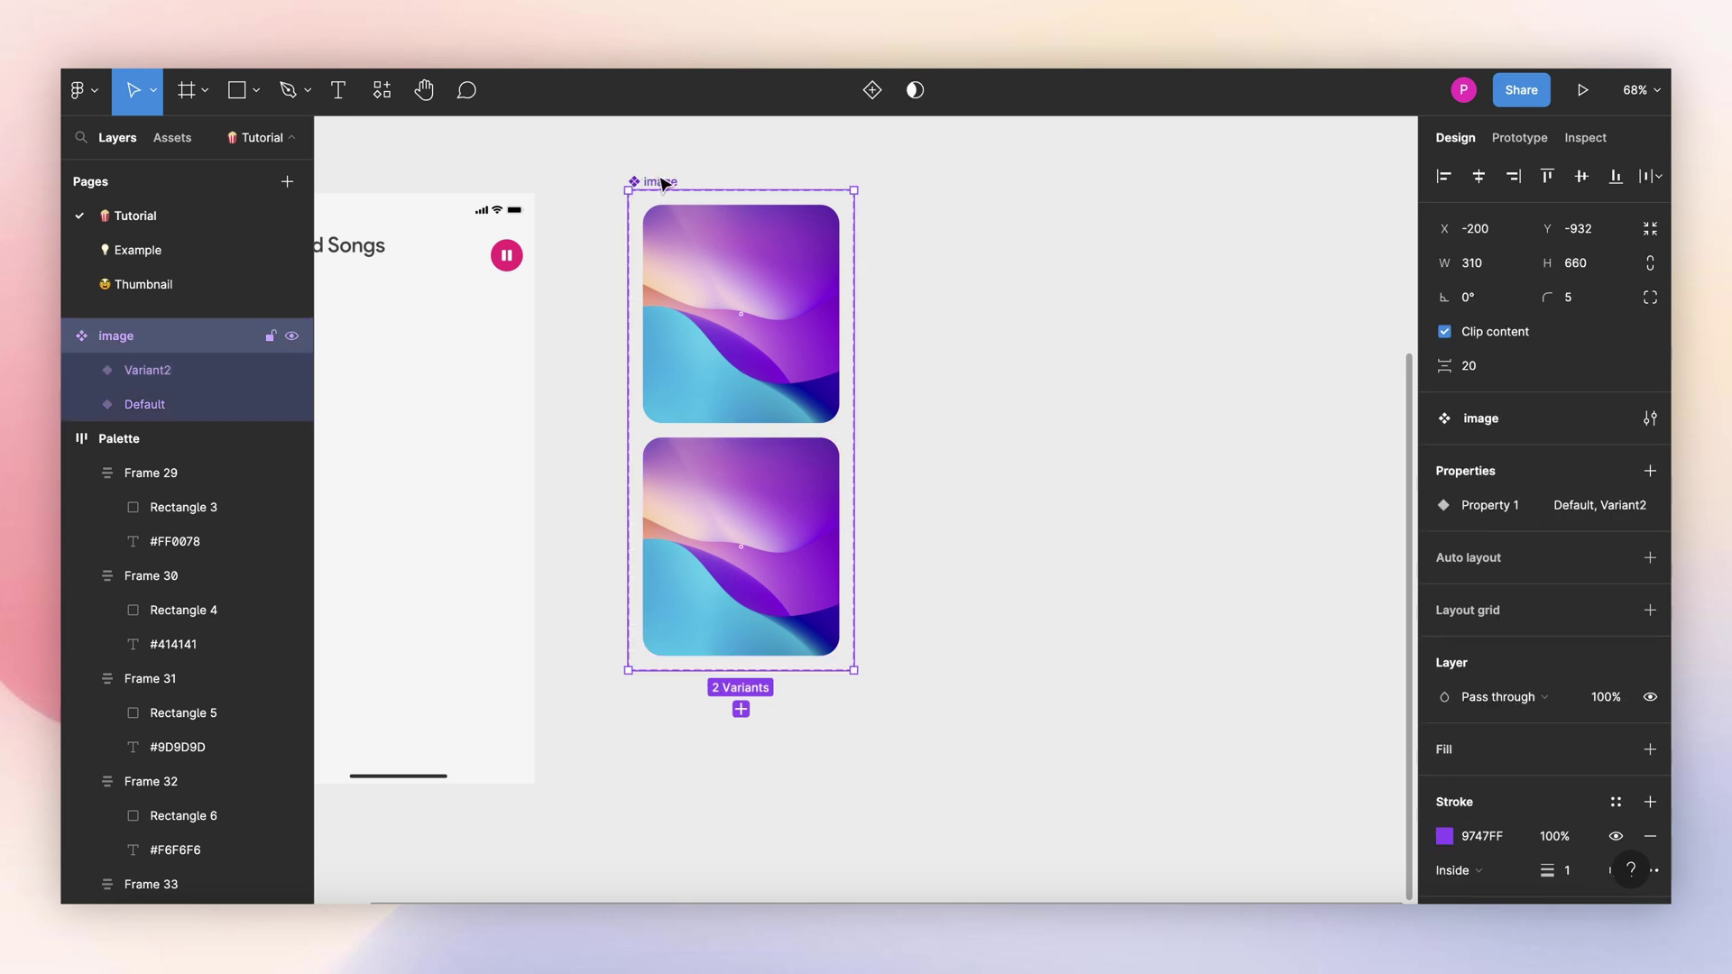
click(871, 90)
scroll(689, 166, down, 2)
Step: Rename the image component's variant property to "state" and set the first variant's value to "active"
click(721, 234)
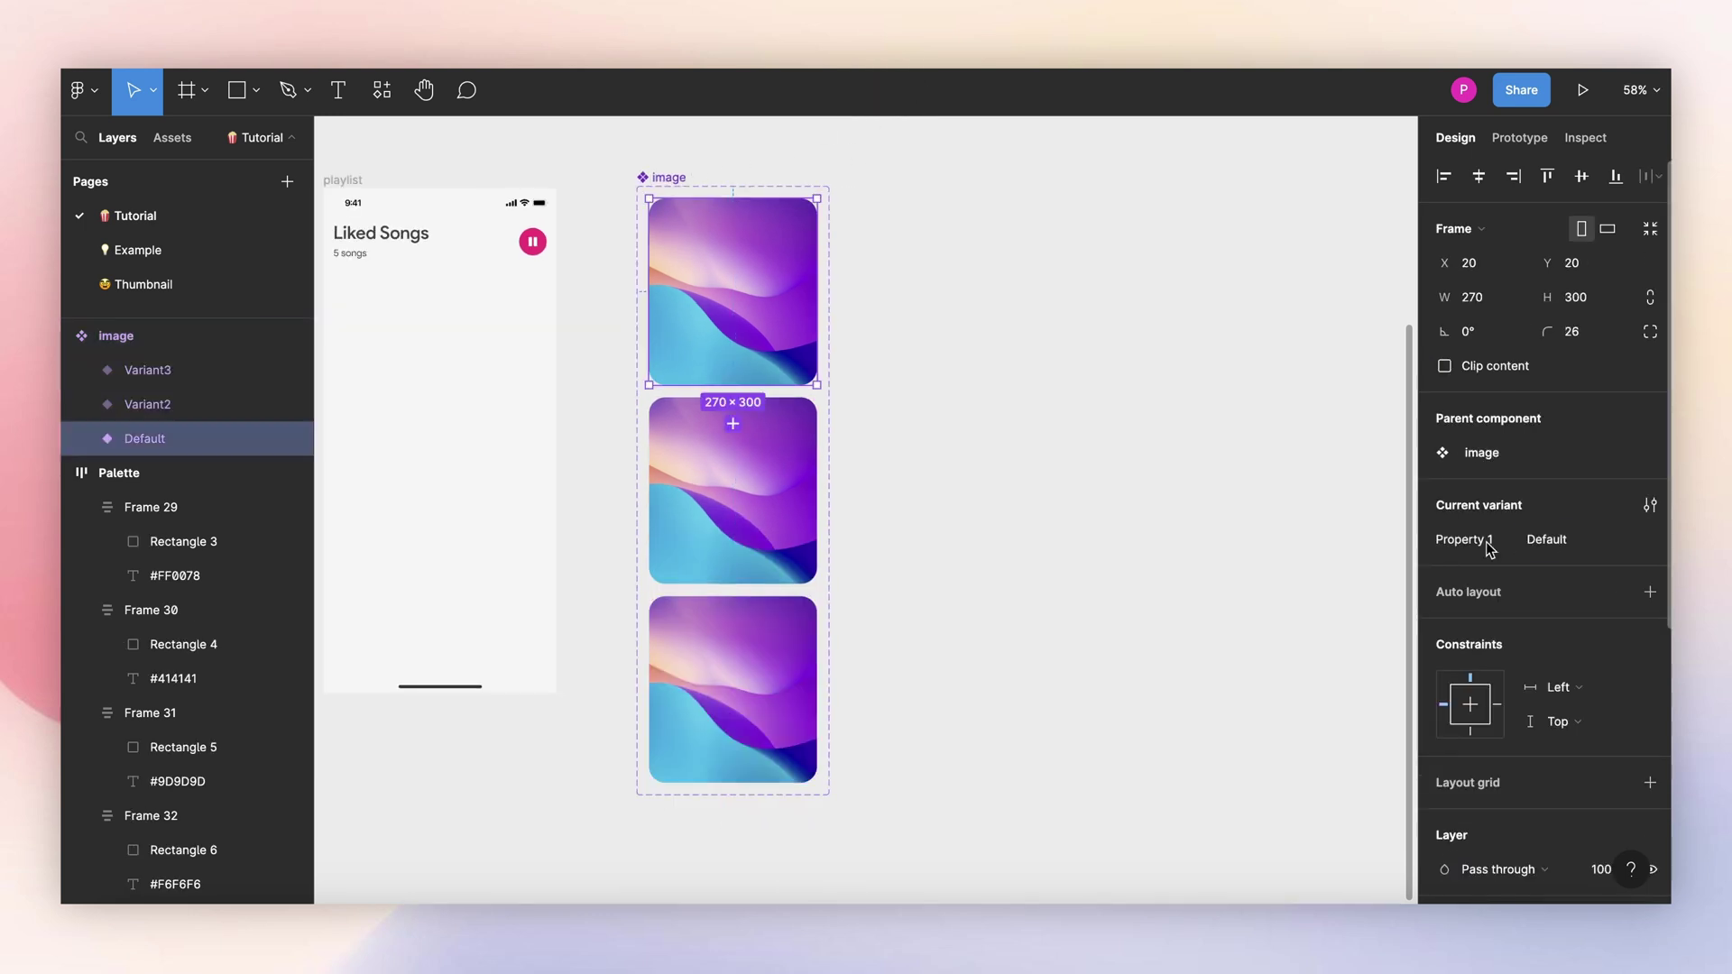
click(1487, 547)
text(state)
key(Return)
double_click(1565, 546)
text(a)
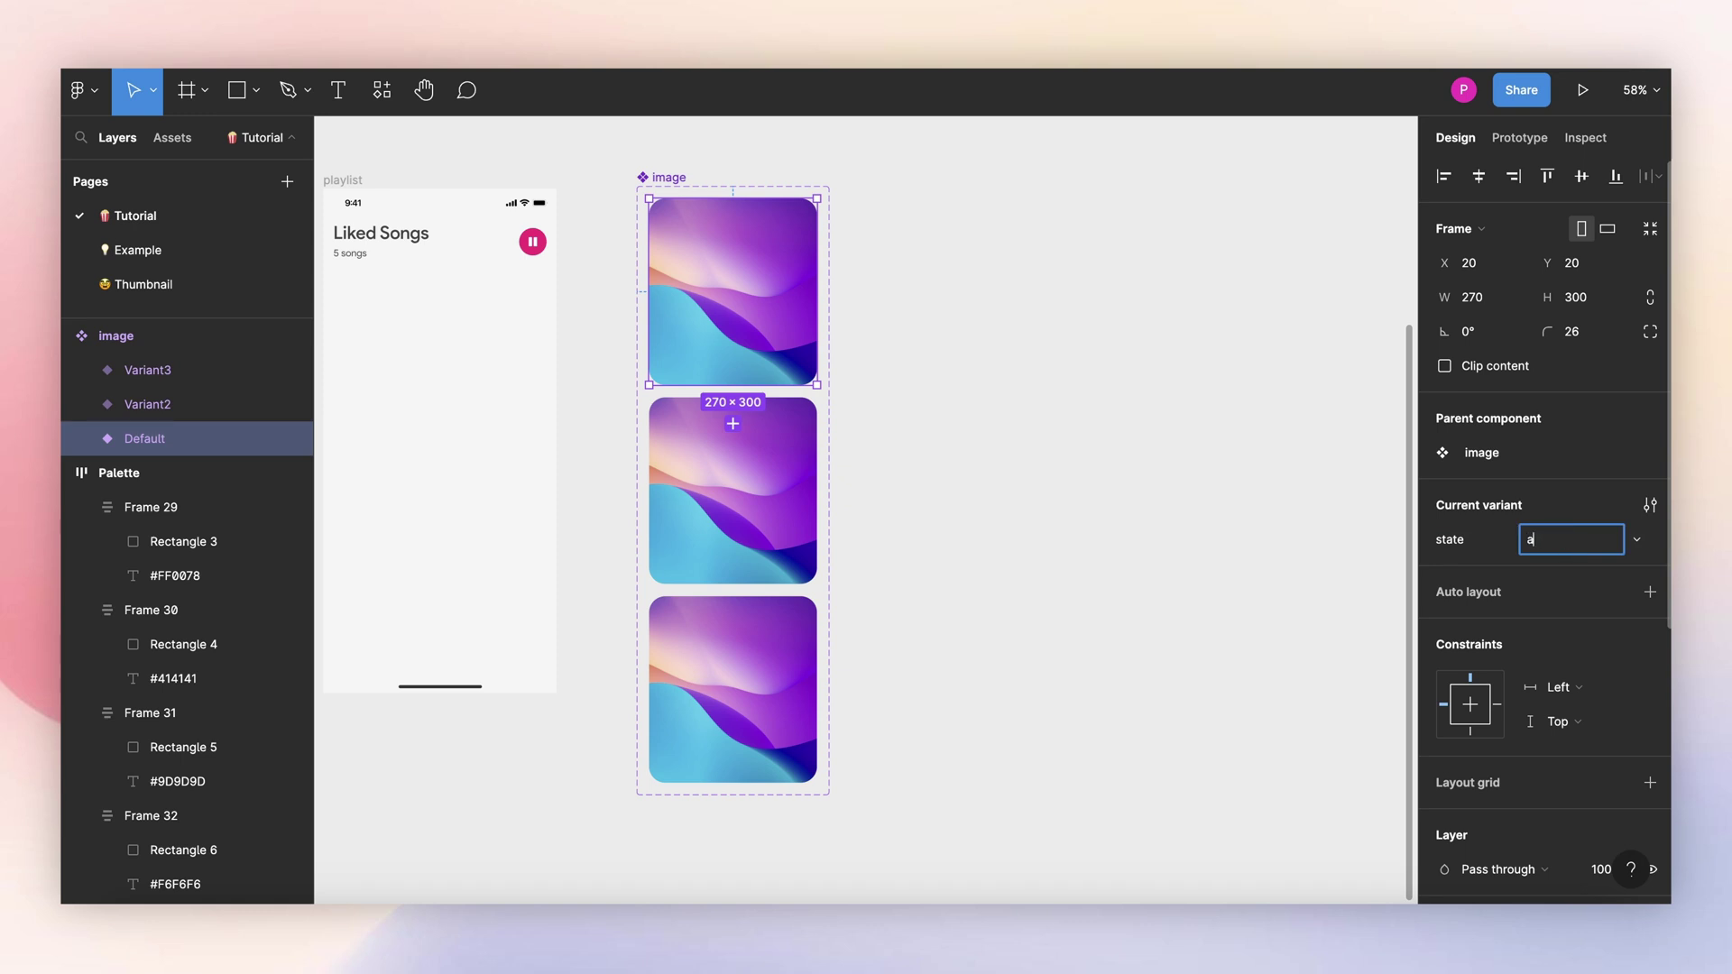
text(ctive)
key(Return)
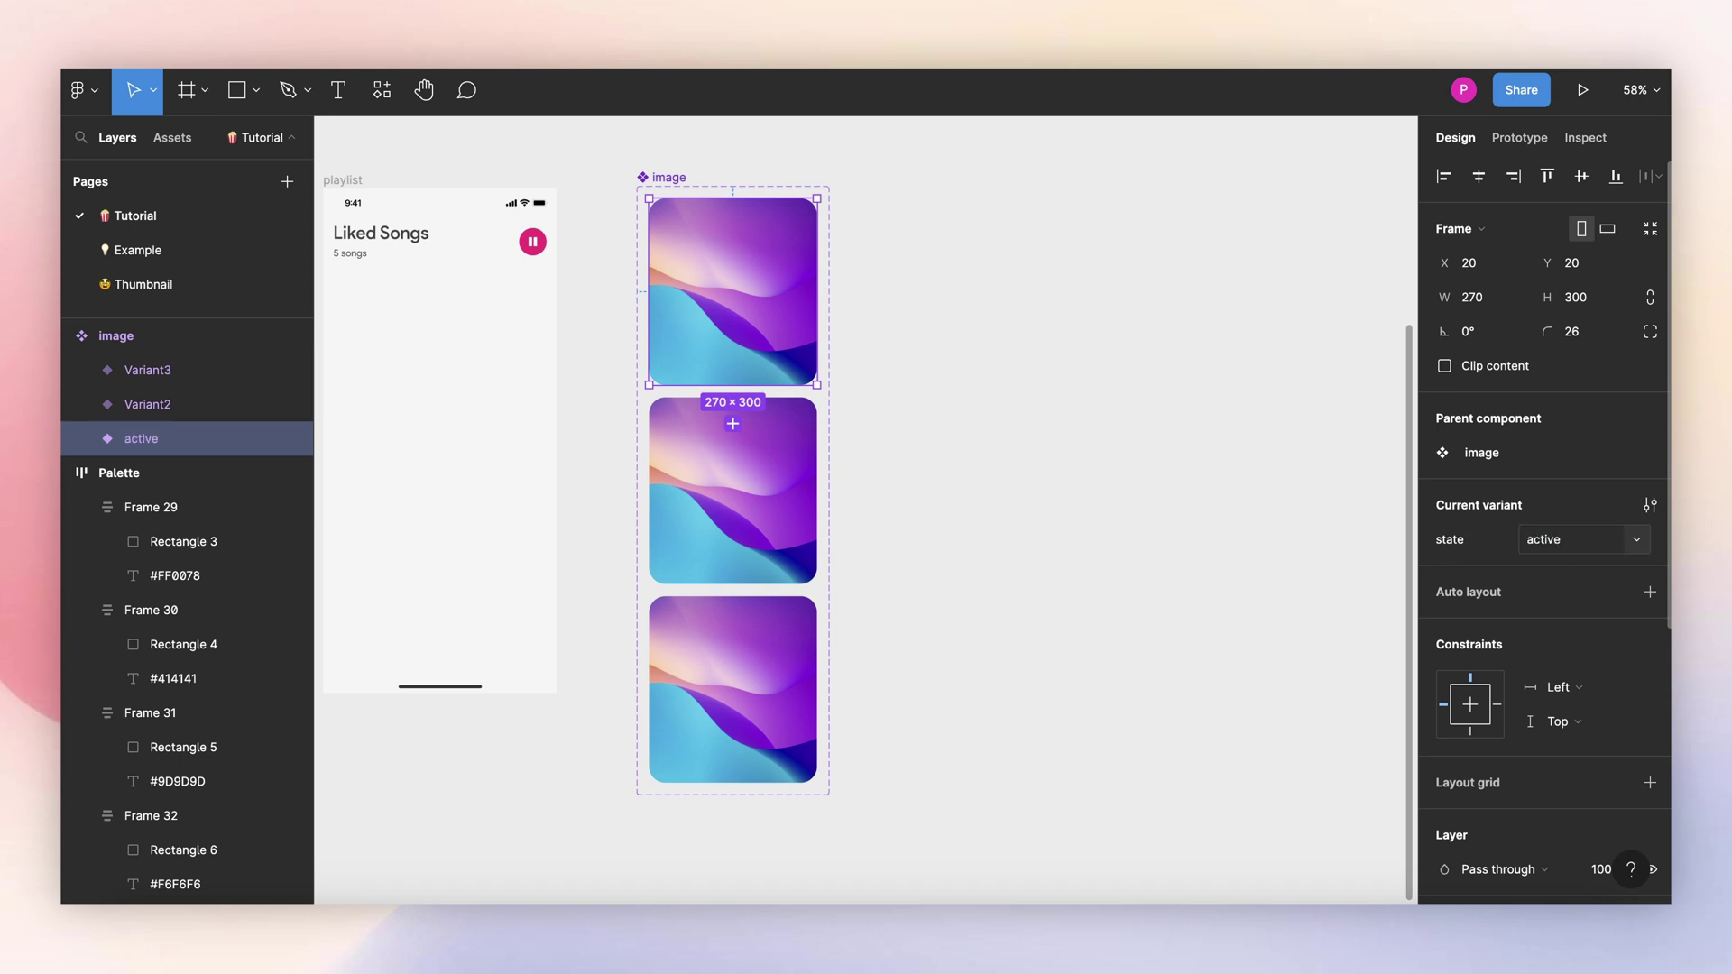
Step: Set the state value of the second image variant to "semi" and of the third to "default"
click(809, 491)
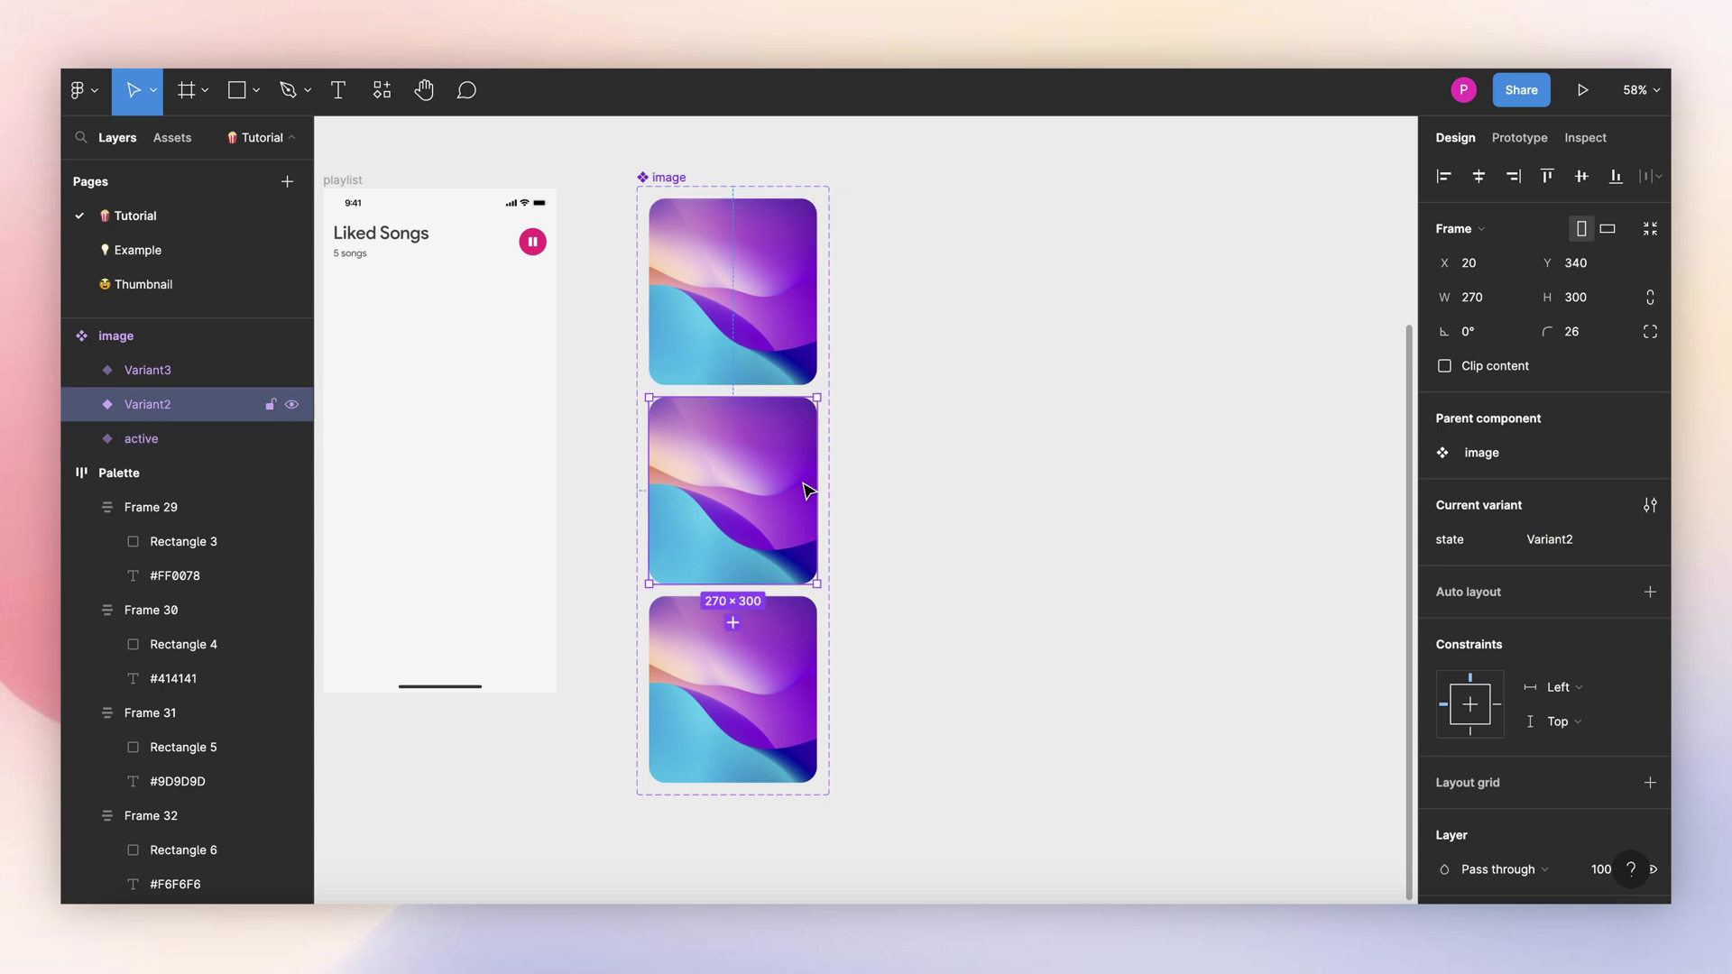
click(1563, 539)
text(semi)
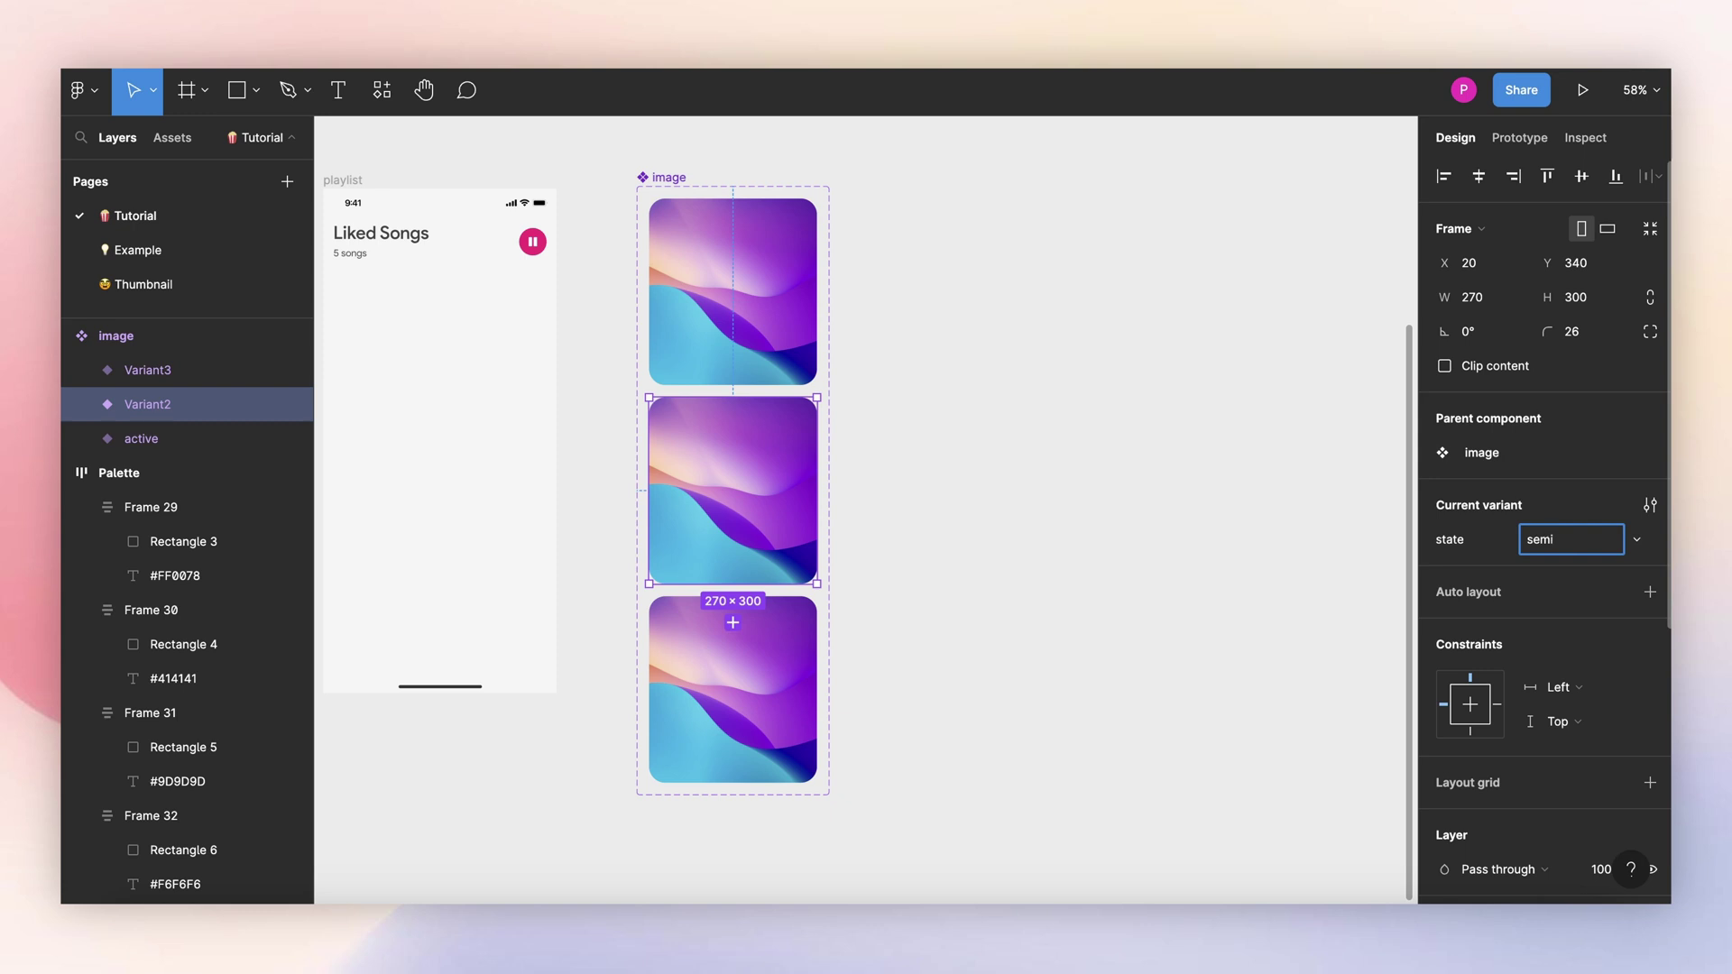
click(777, 688)
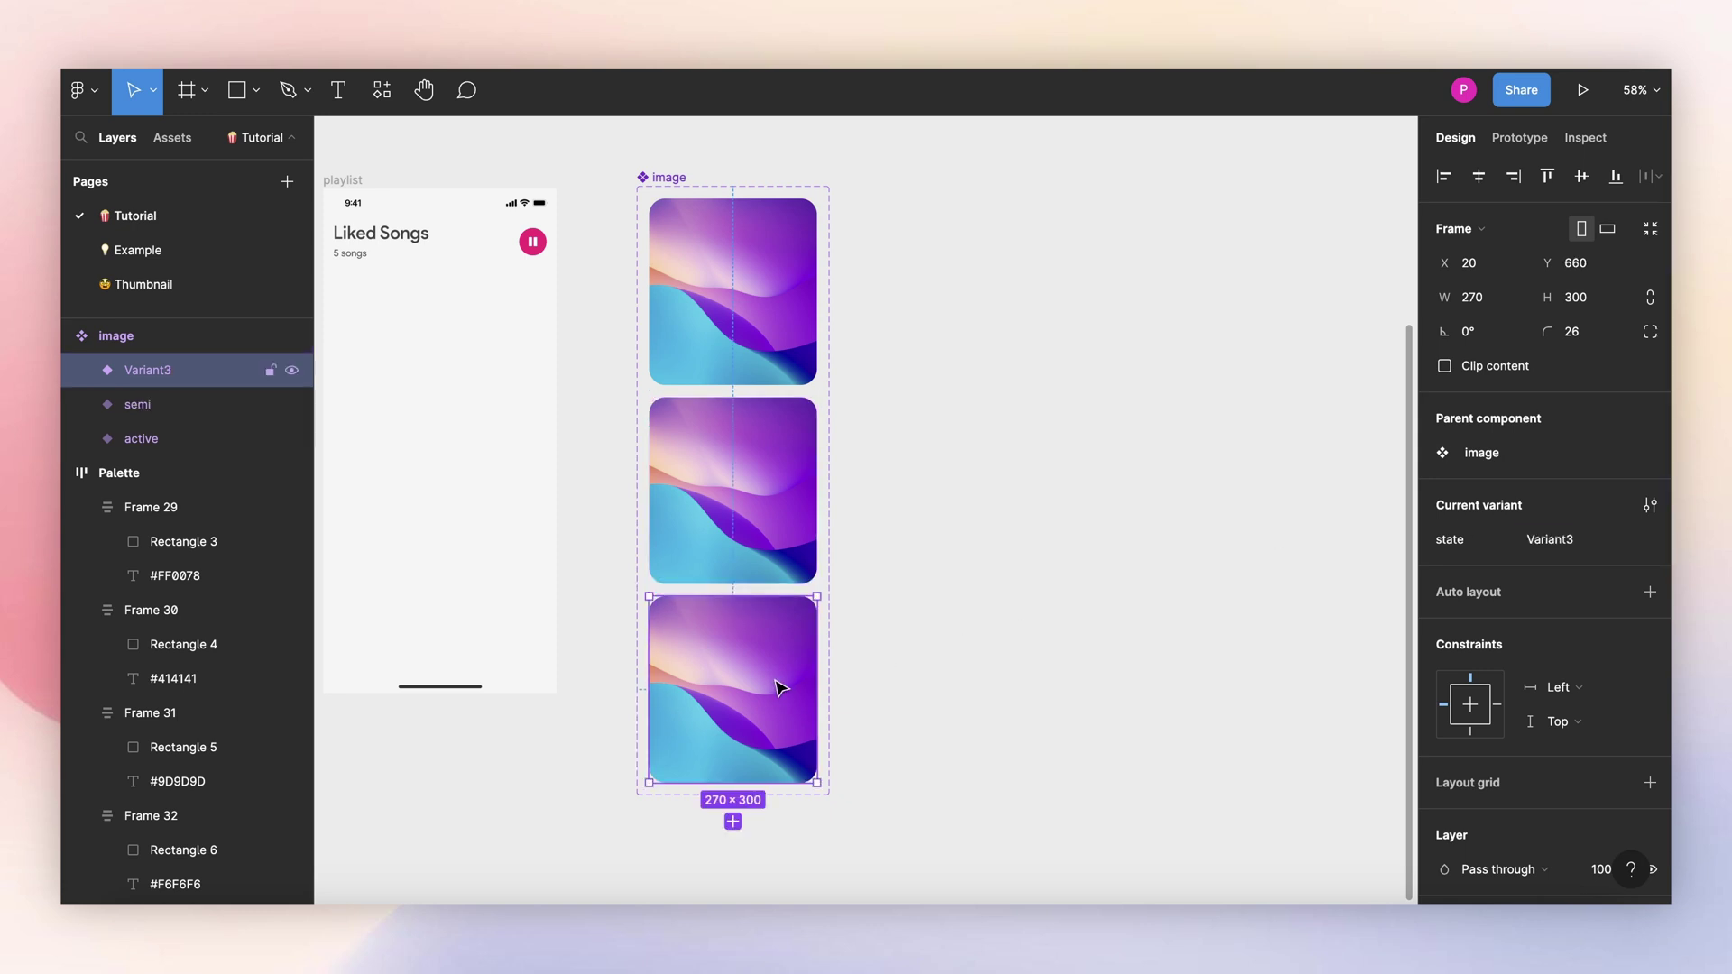
click(1540, 541)
text(Vadault)
key(Return)
click(944, 445)
Step: Set the width of the semi image variant to 57
click(783, 461)
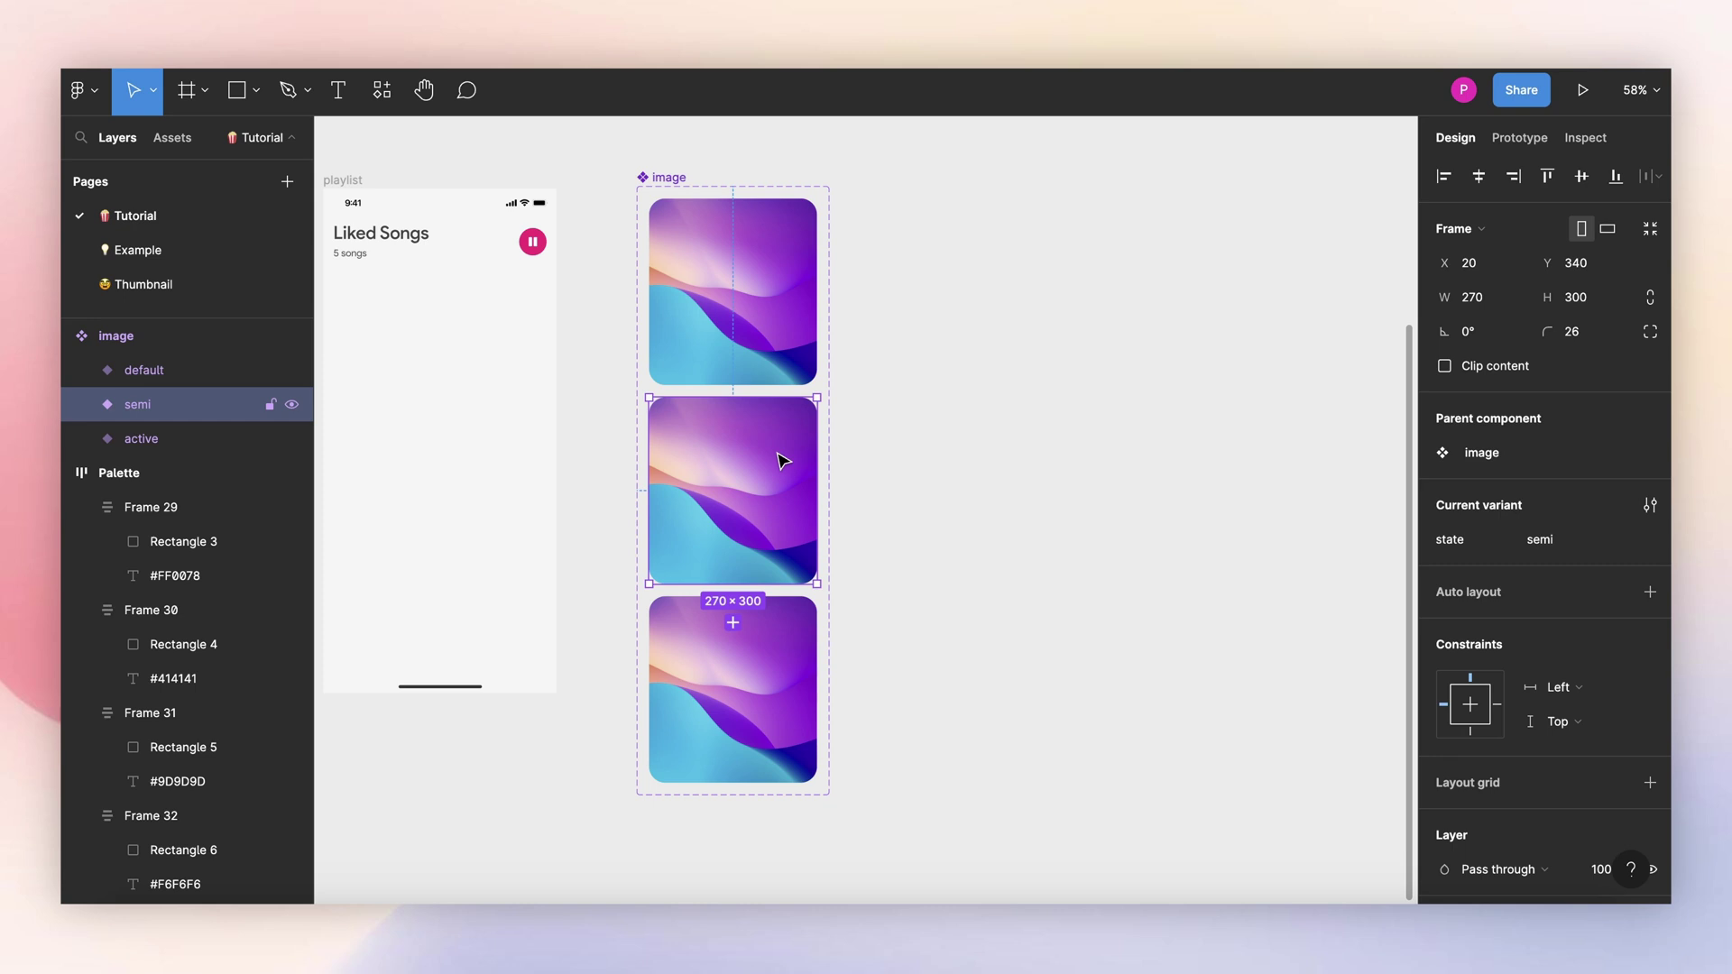
click(1480, 300)
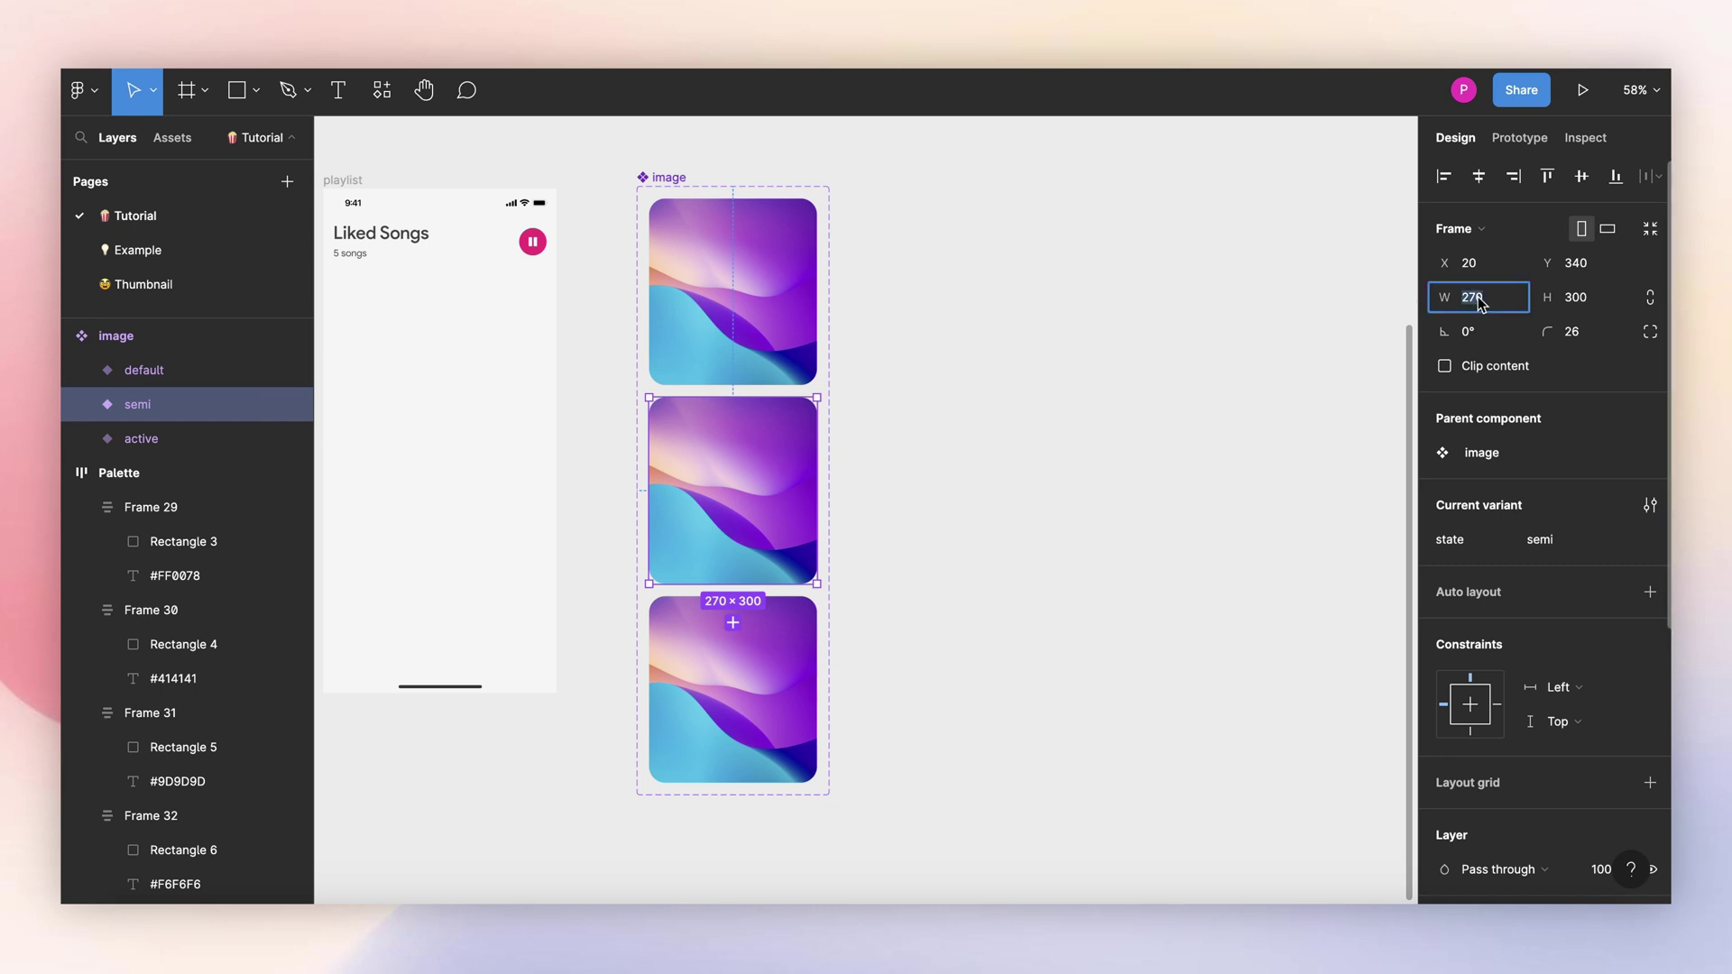
text(57)
key(Return)
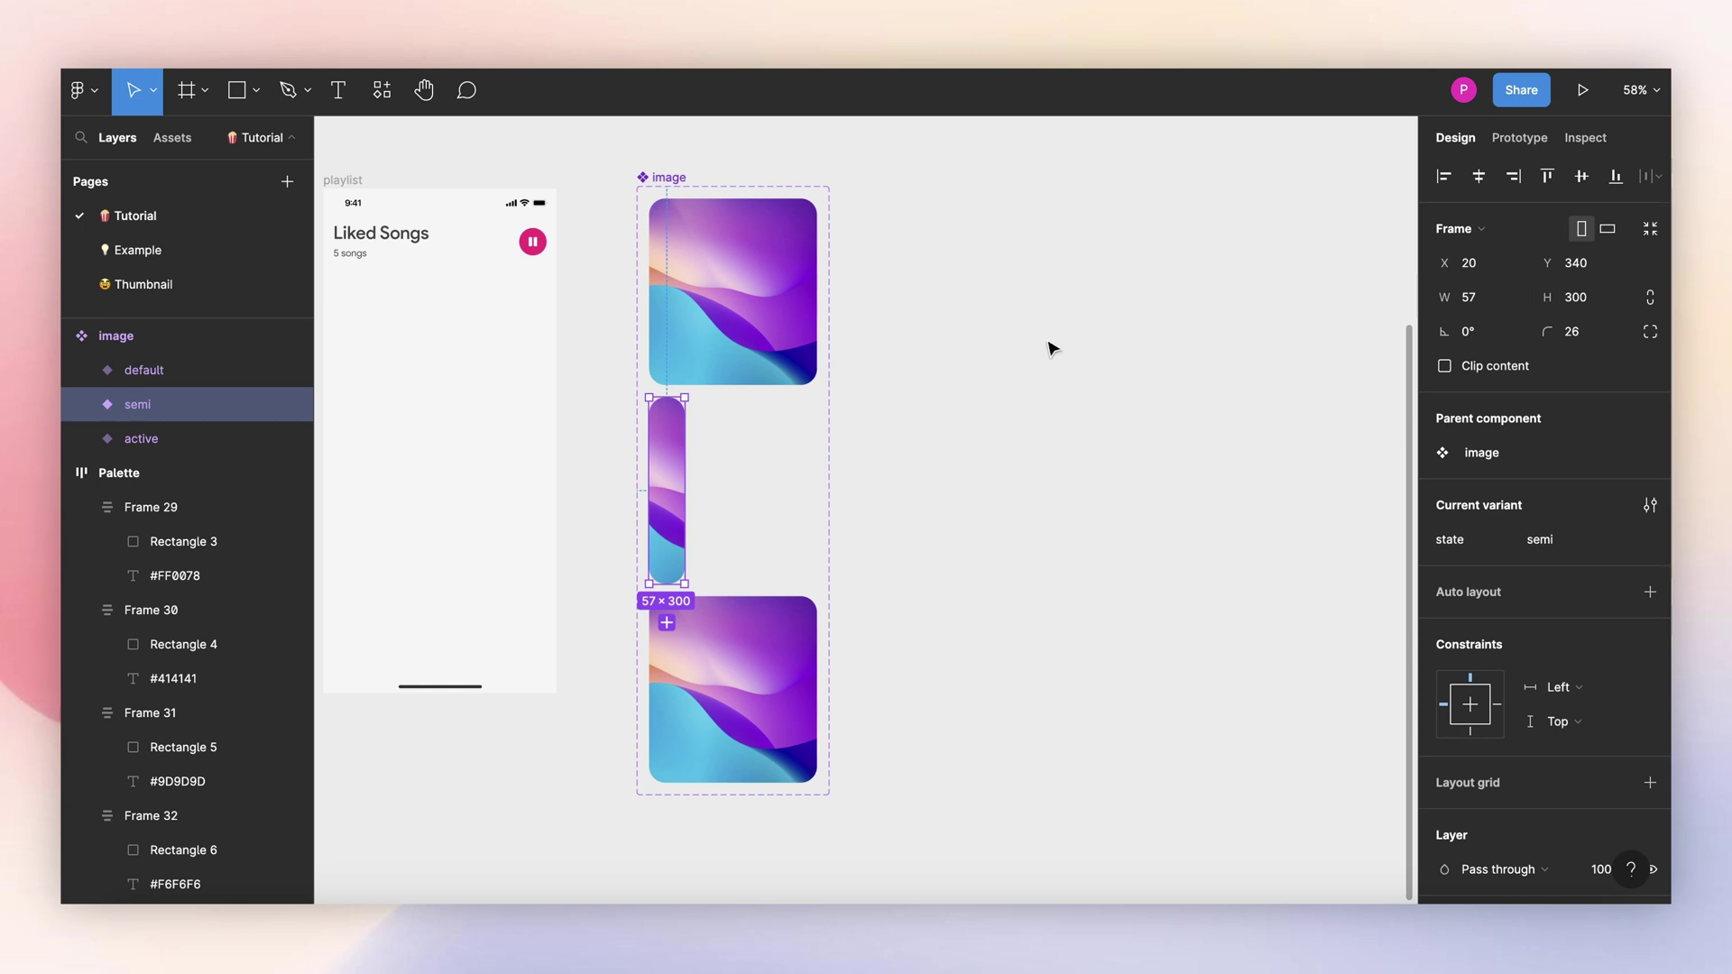
Step: Set the default image variant's width to 150 and its layer opacity to 20%
click(773, 633)
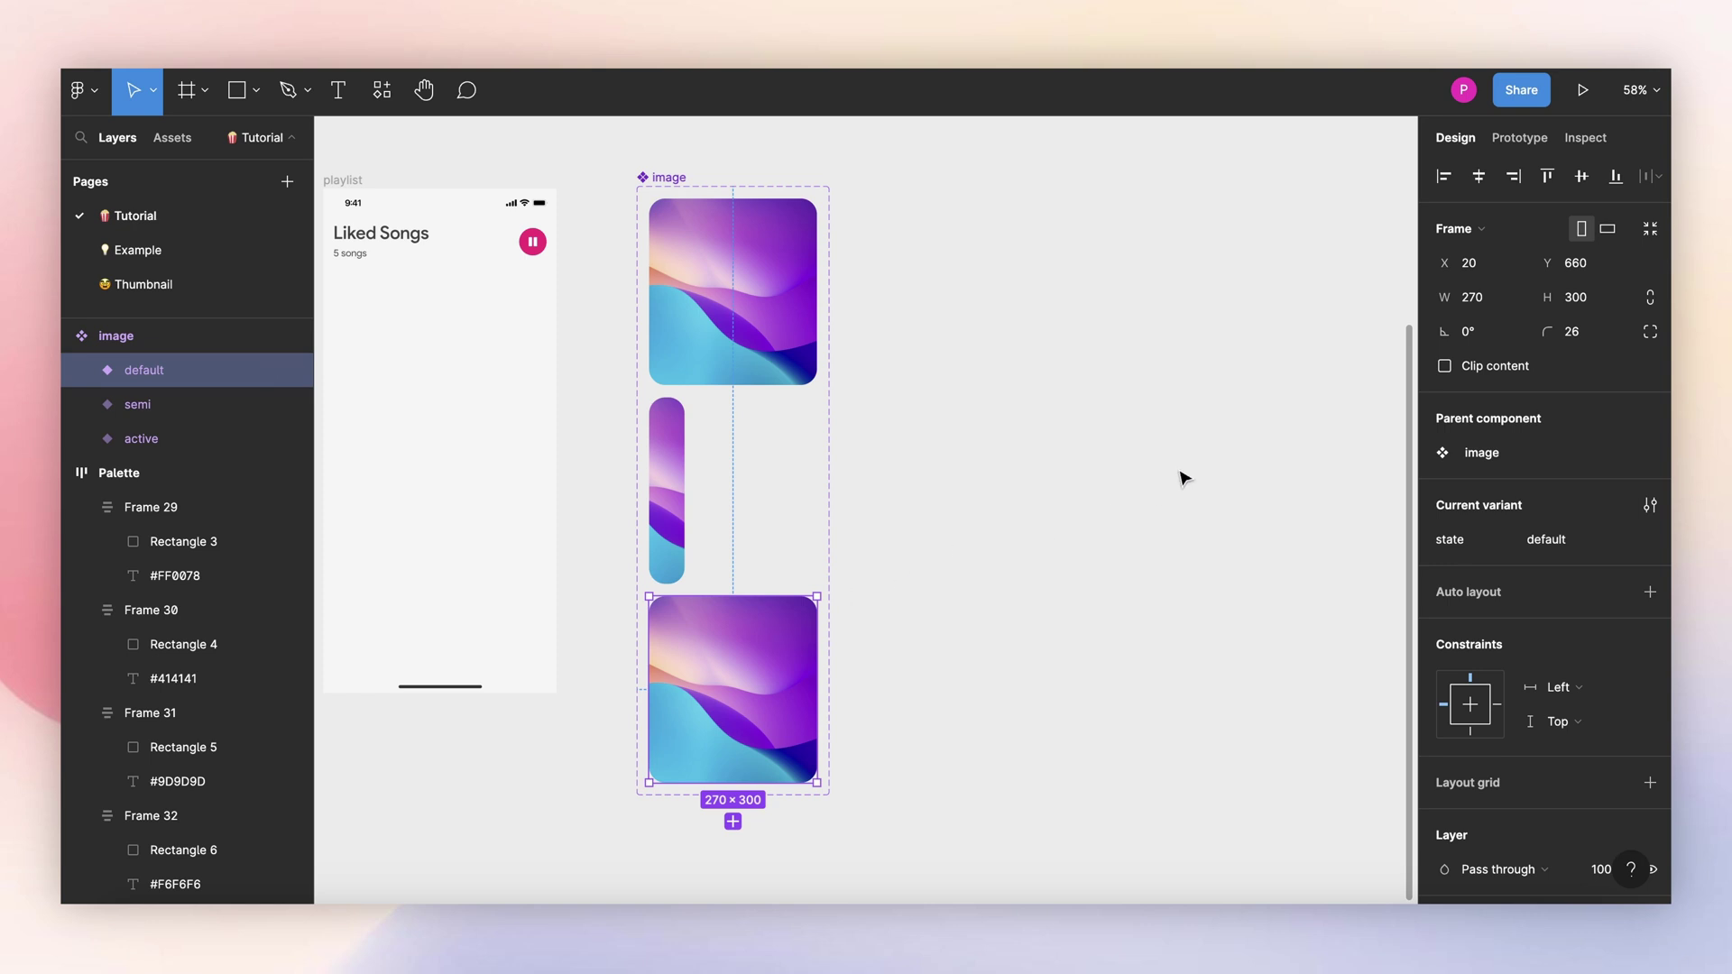
click(1499, 302)
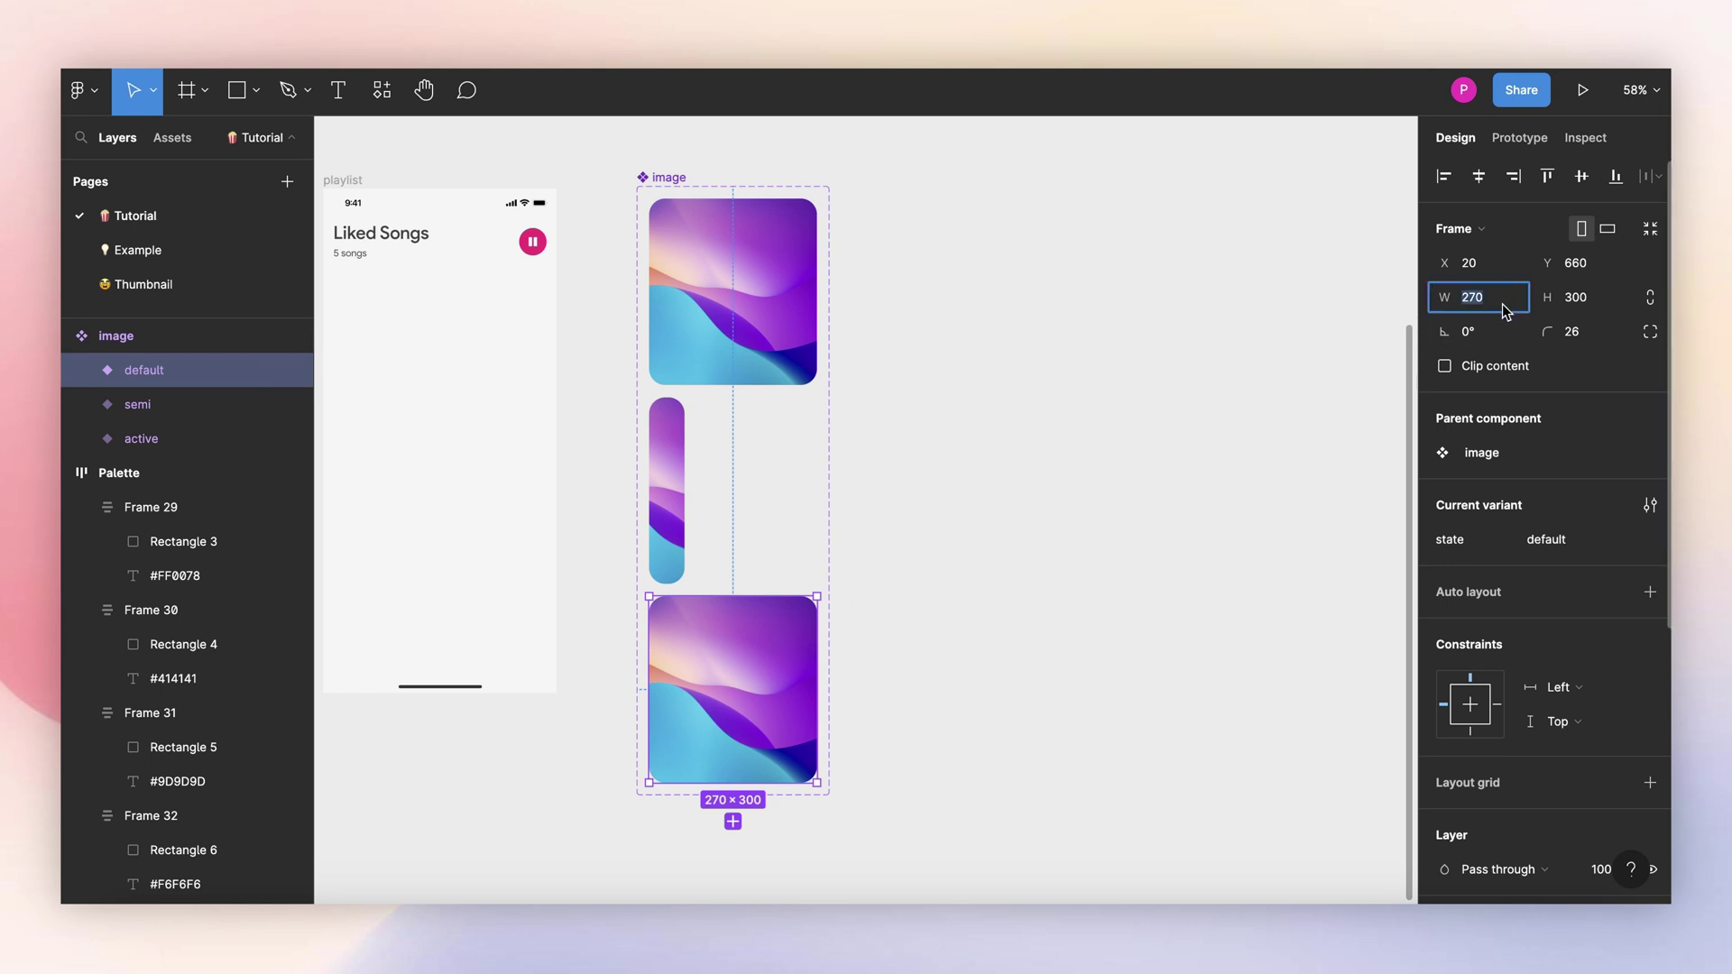
text(150)
key(Return)
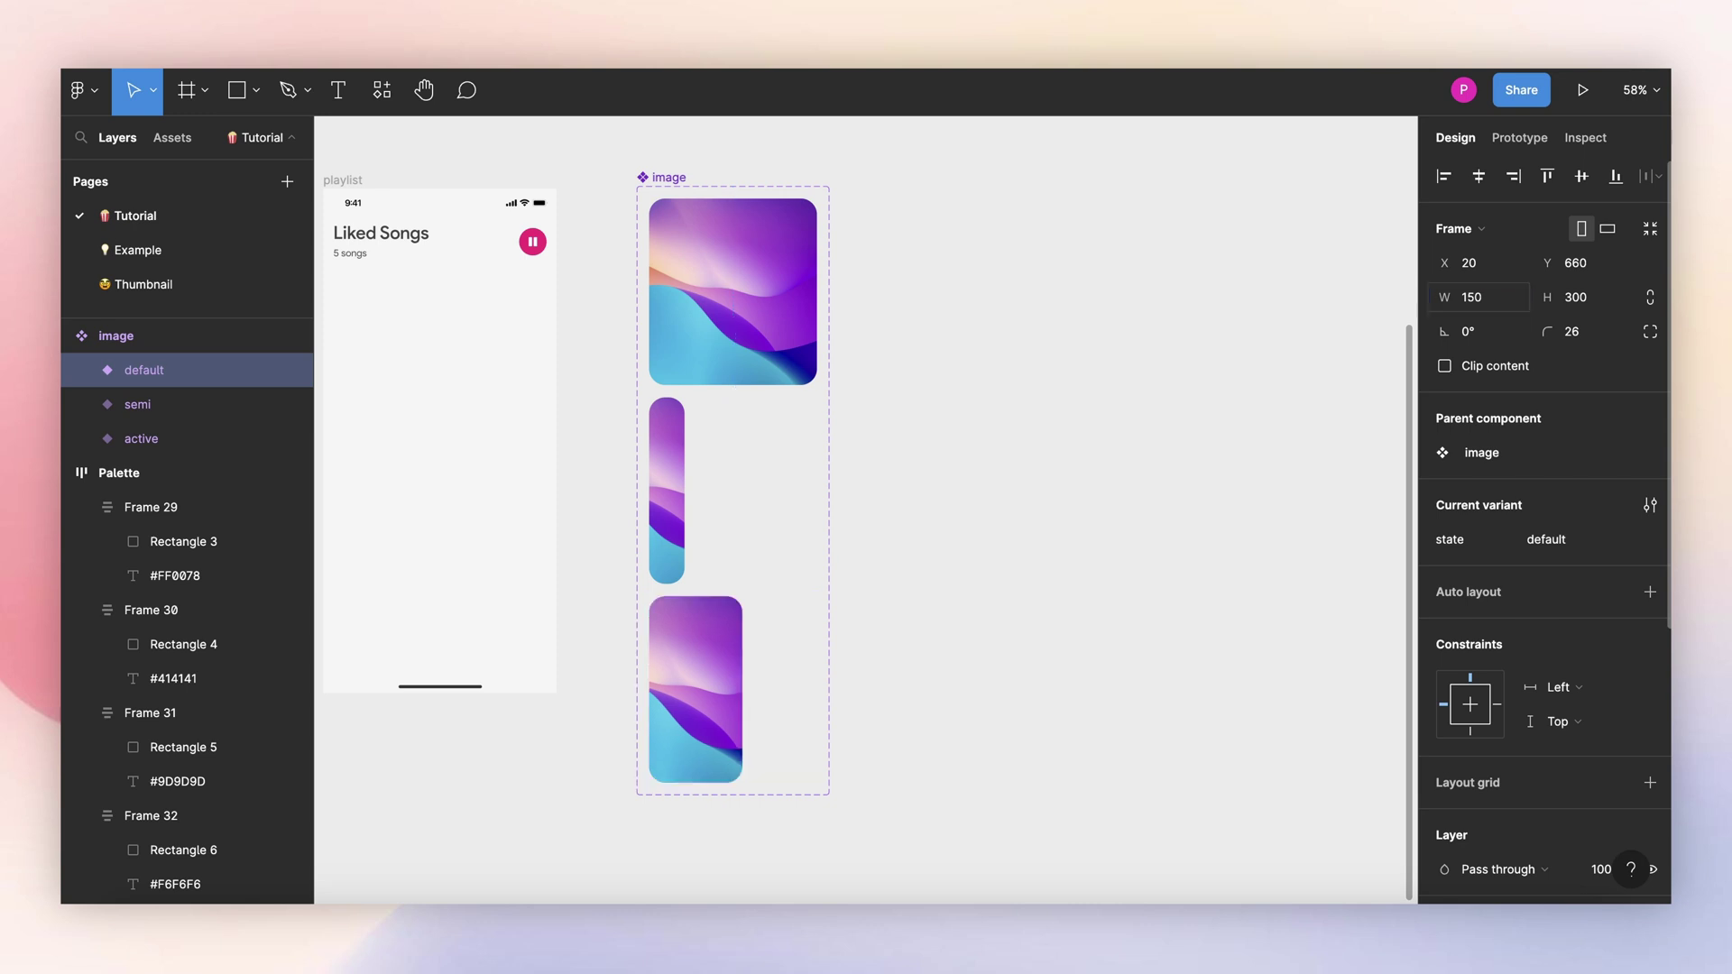
scroll(1511, 516, down, 4)
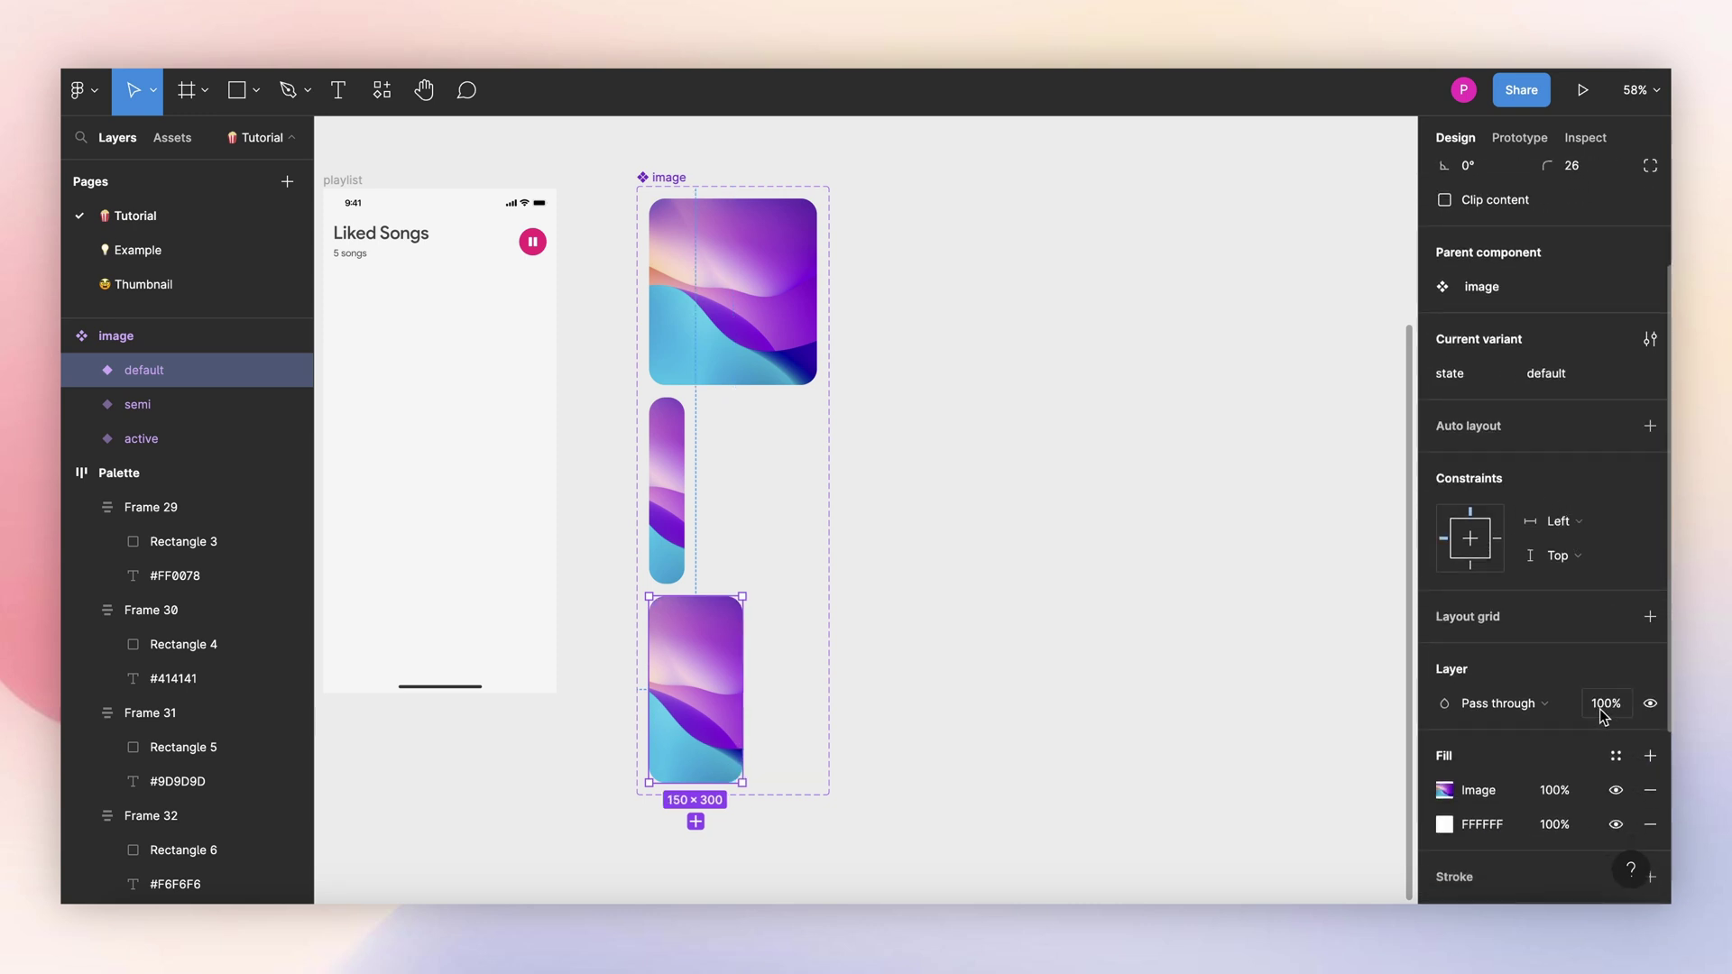
click(1602, 712)
text(20)
key(Return)
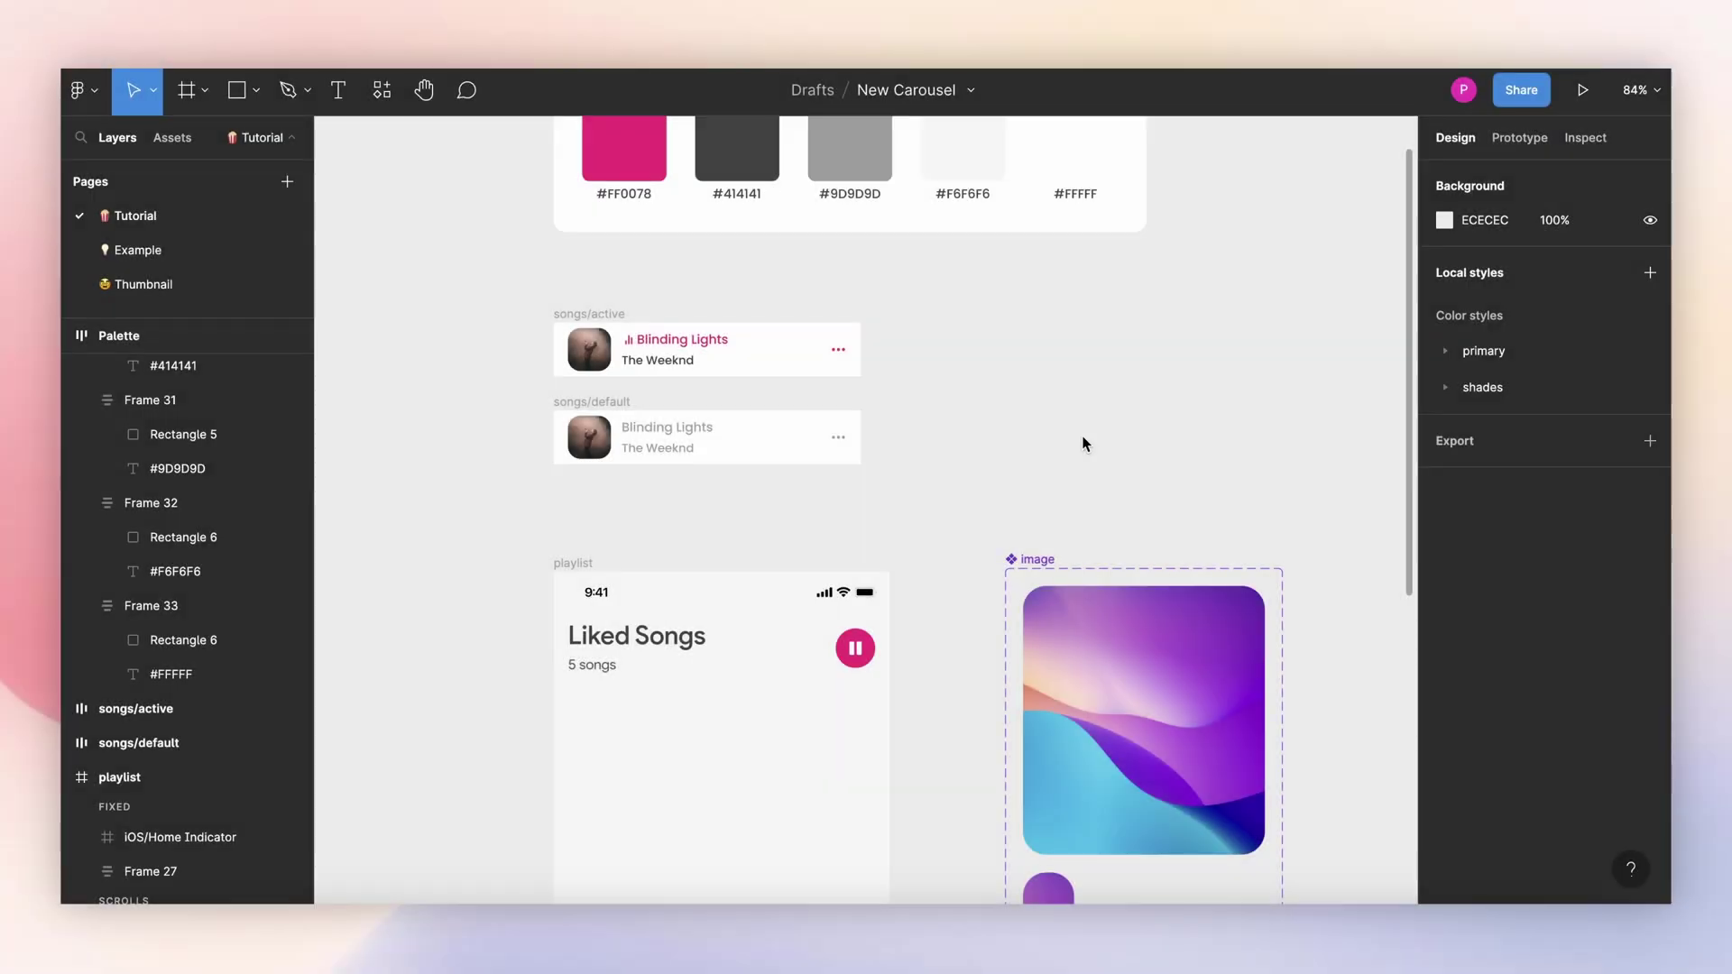
Step: Combine the songs/active and songs/default frames into one component set with two variants
click(777, 435)
scroll(739, 420, up, 3)
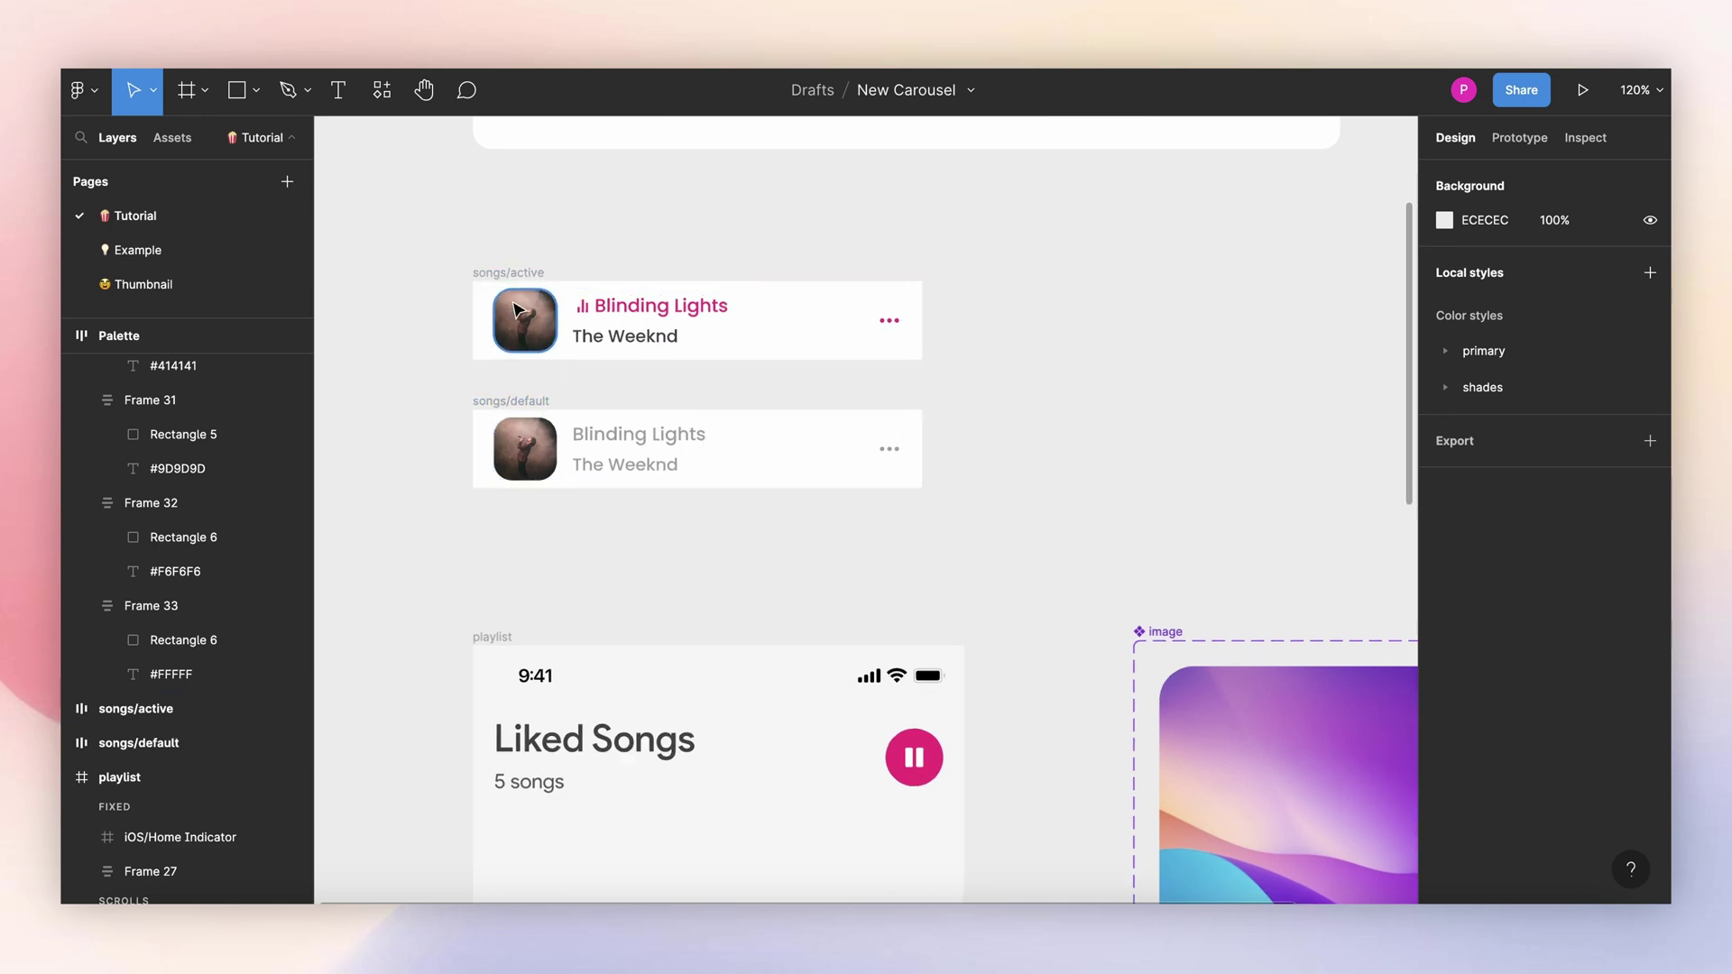
scroll(528, 304, up, 5)
click(495, 279)
click(501, 406)
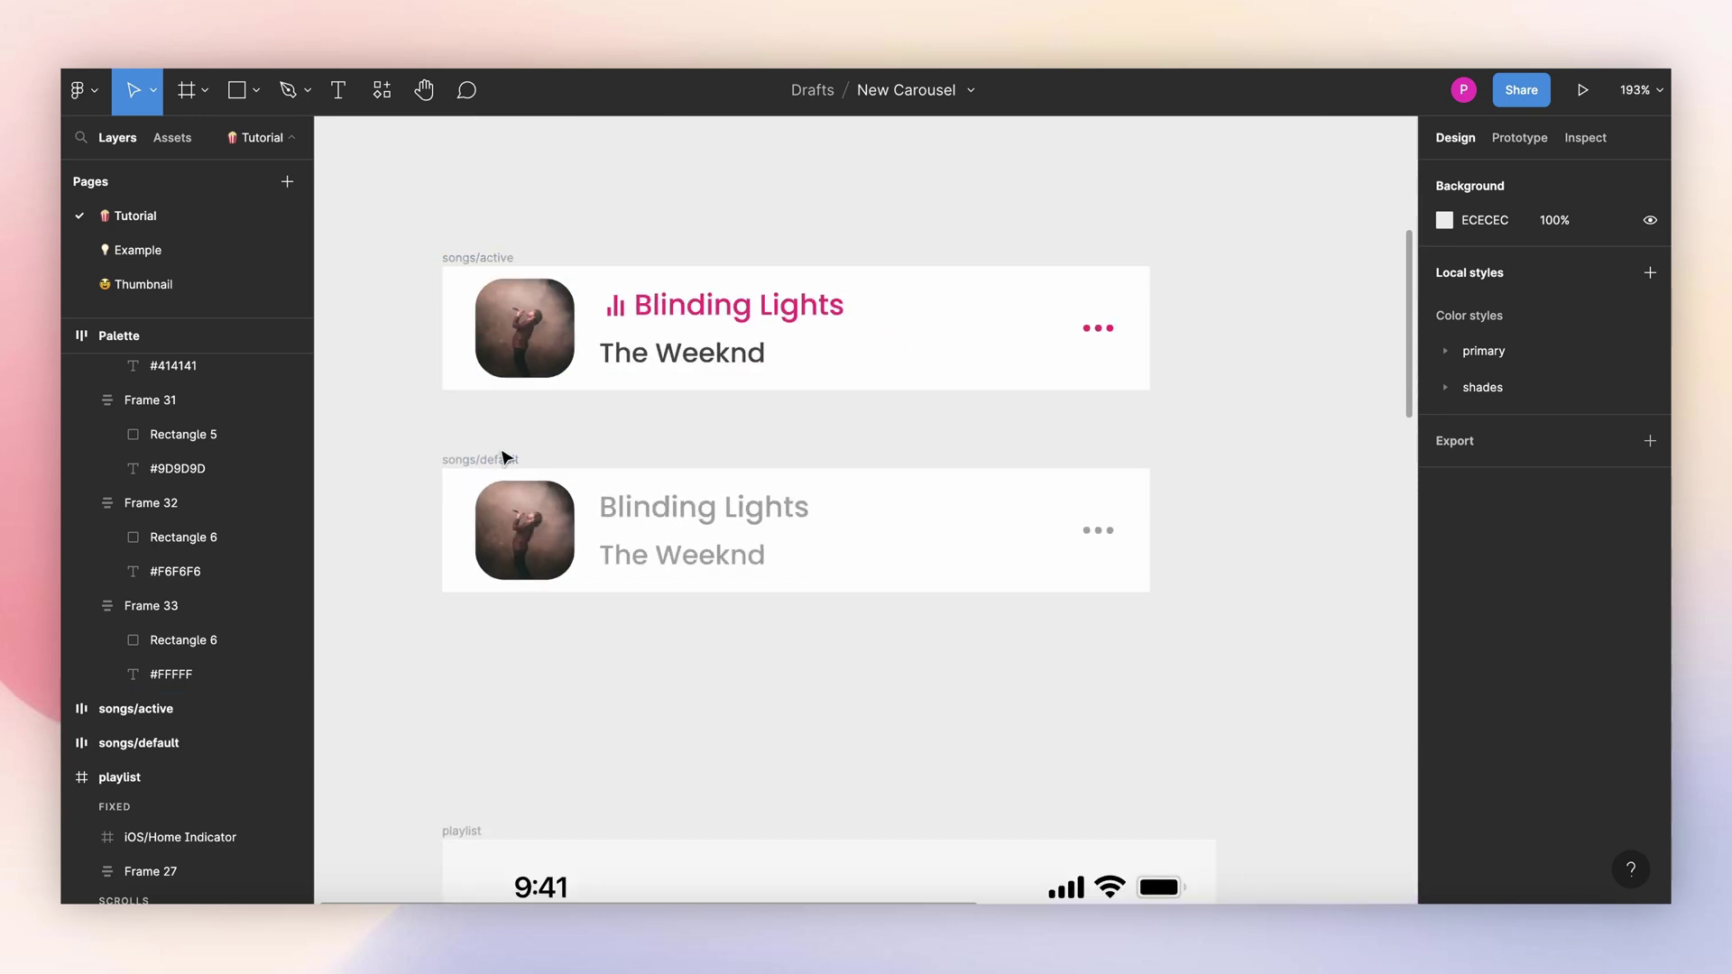
click(506, 458)
scroll(507, 458, down, 2)
click(429, 294)
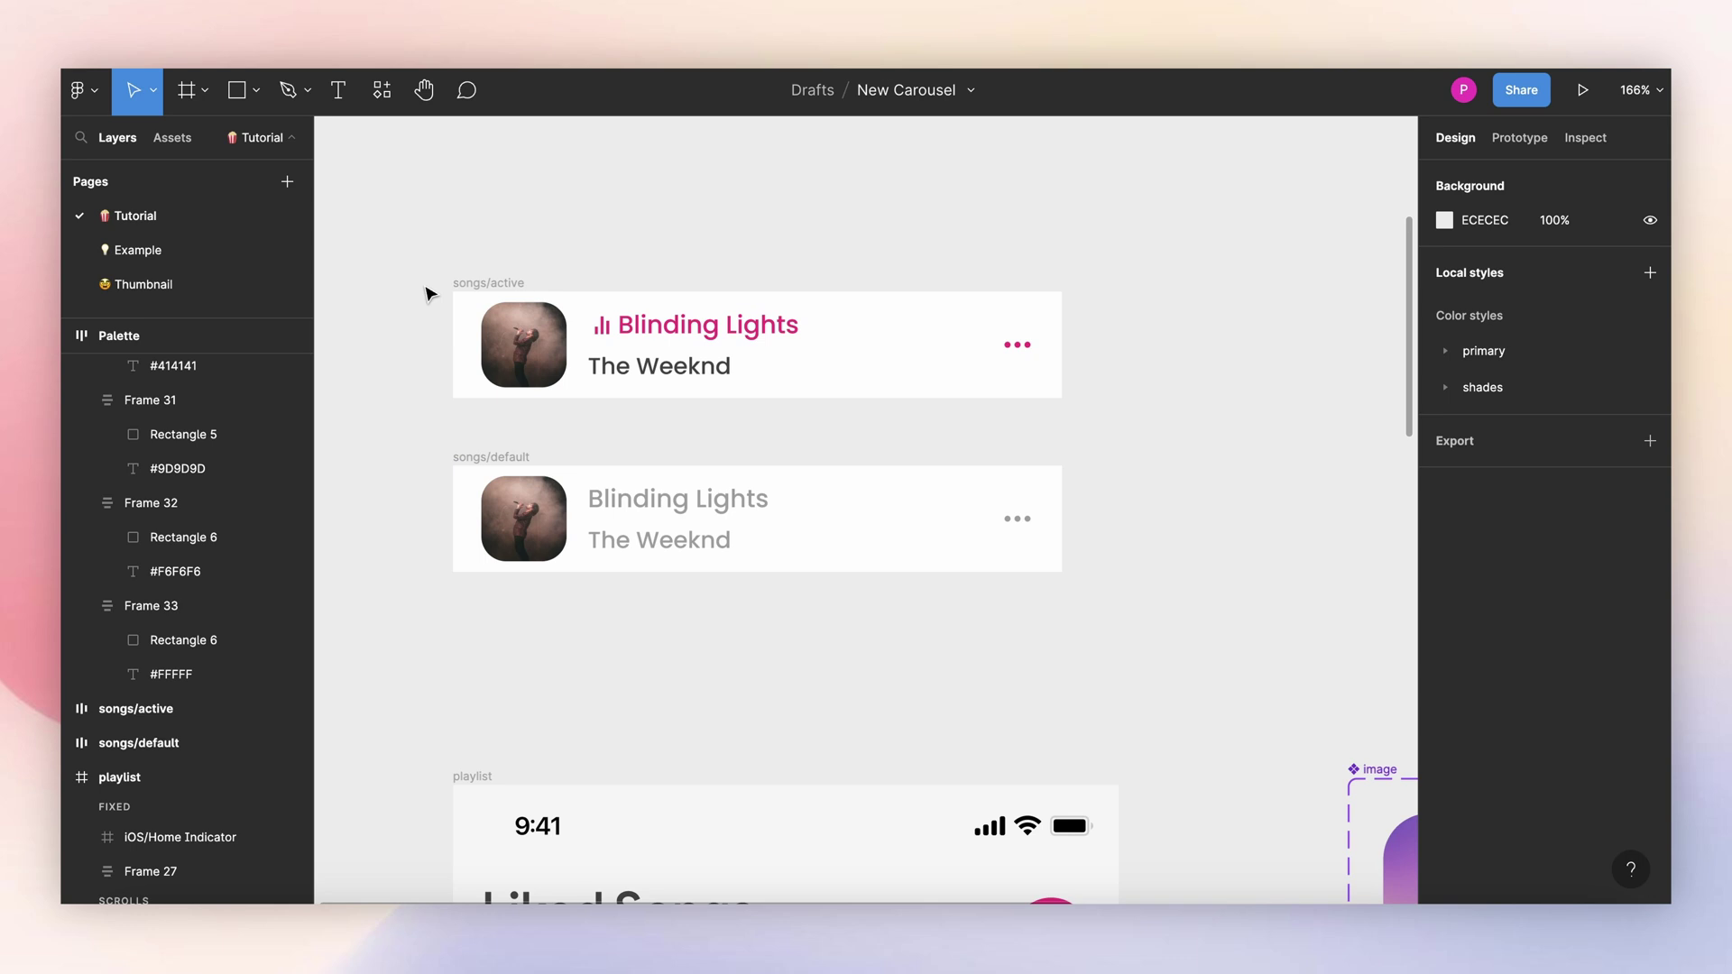
drag(376, 222, 1185, 698)
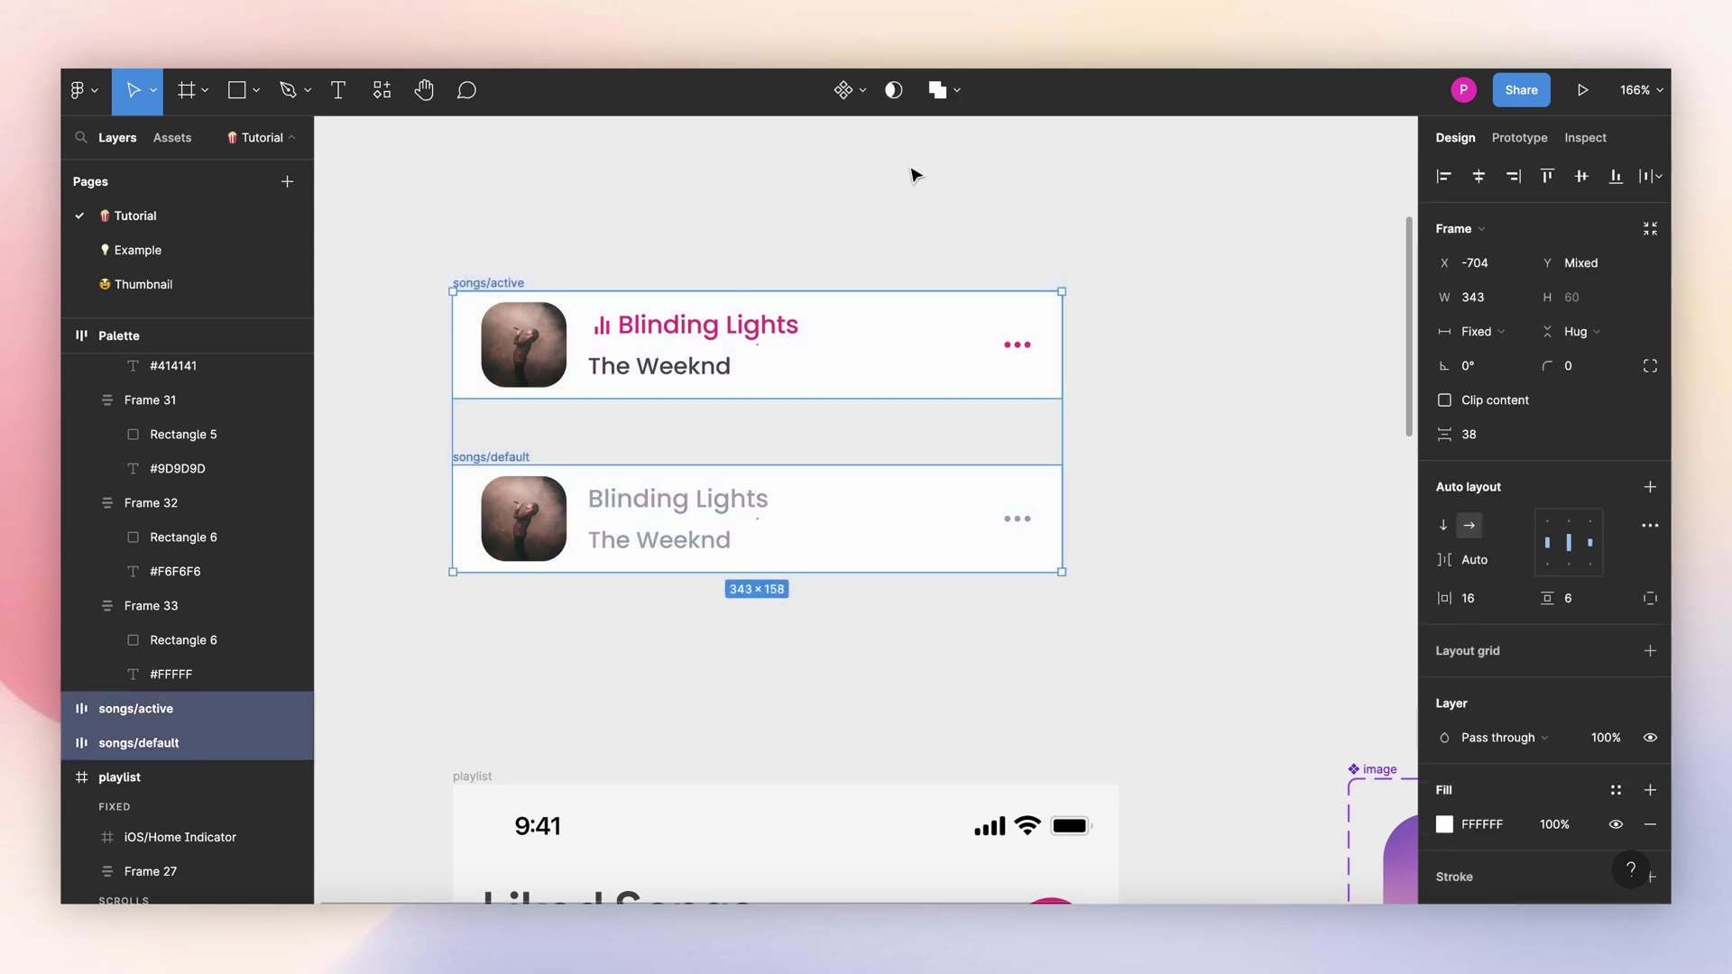
click(864, 101)
click(825, 194)
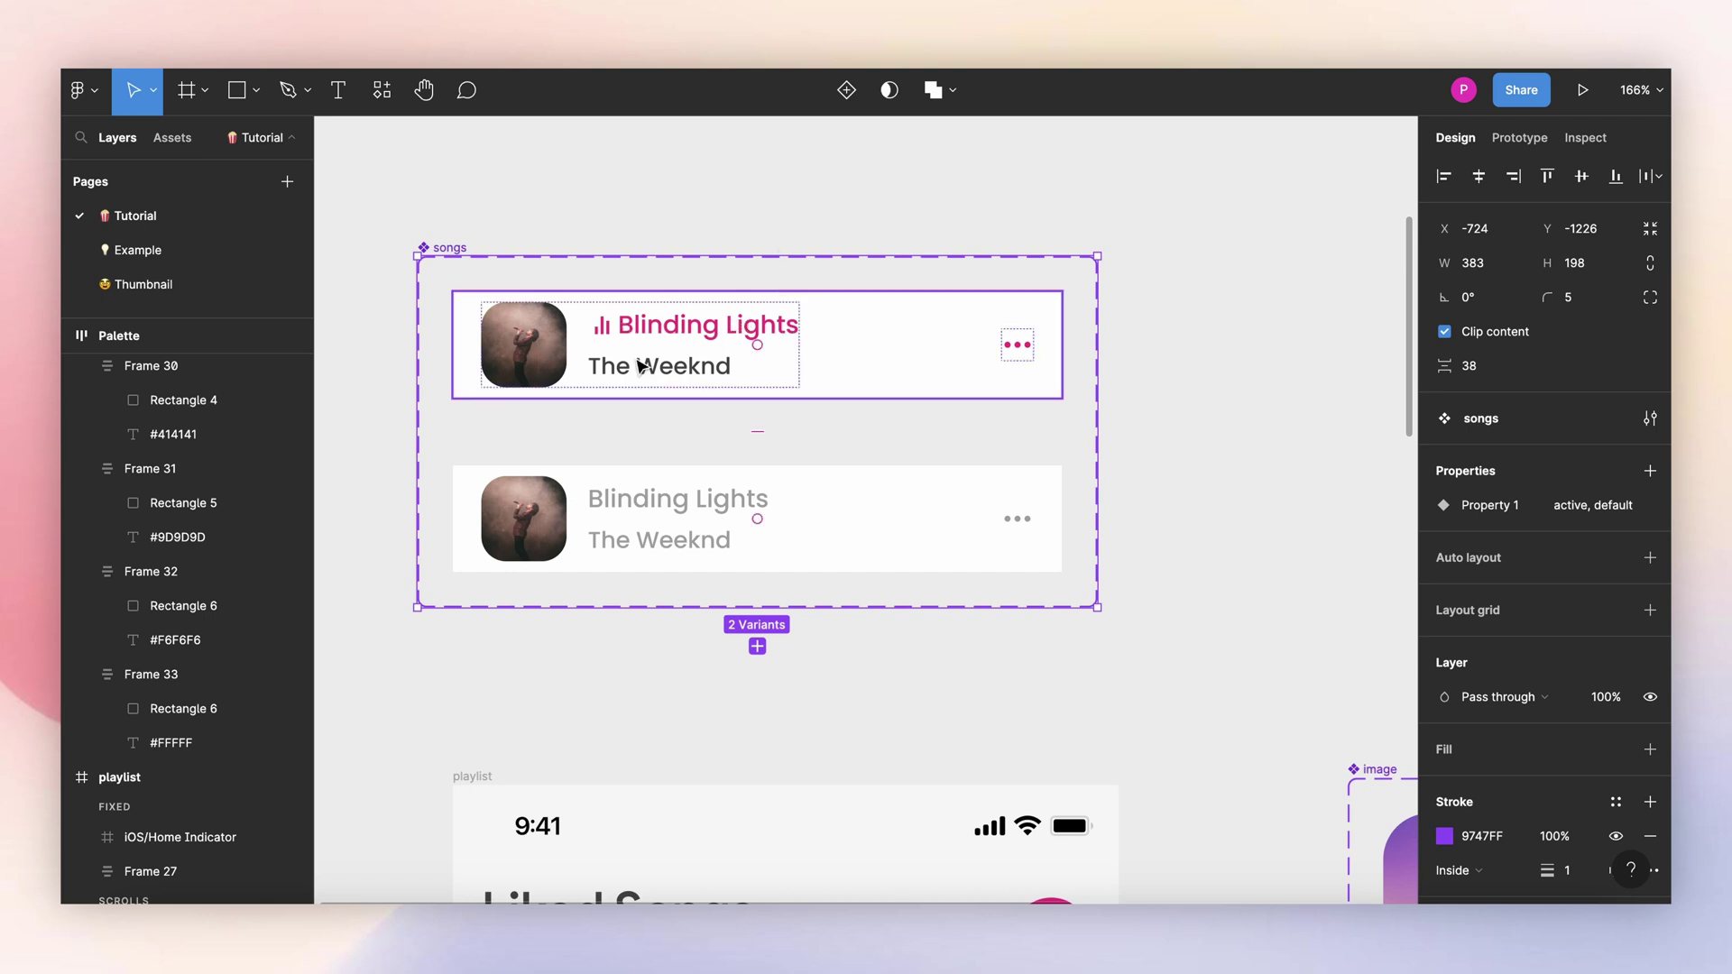
Step: Create a text property named "song" from the "Blinding Lights" title in the active variant
click(714, 330)
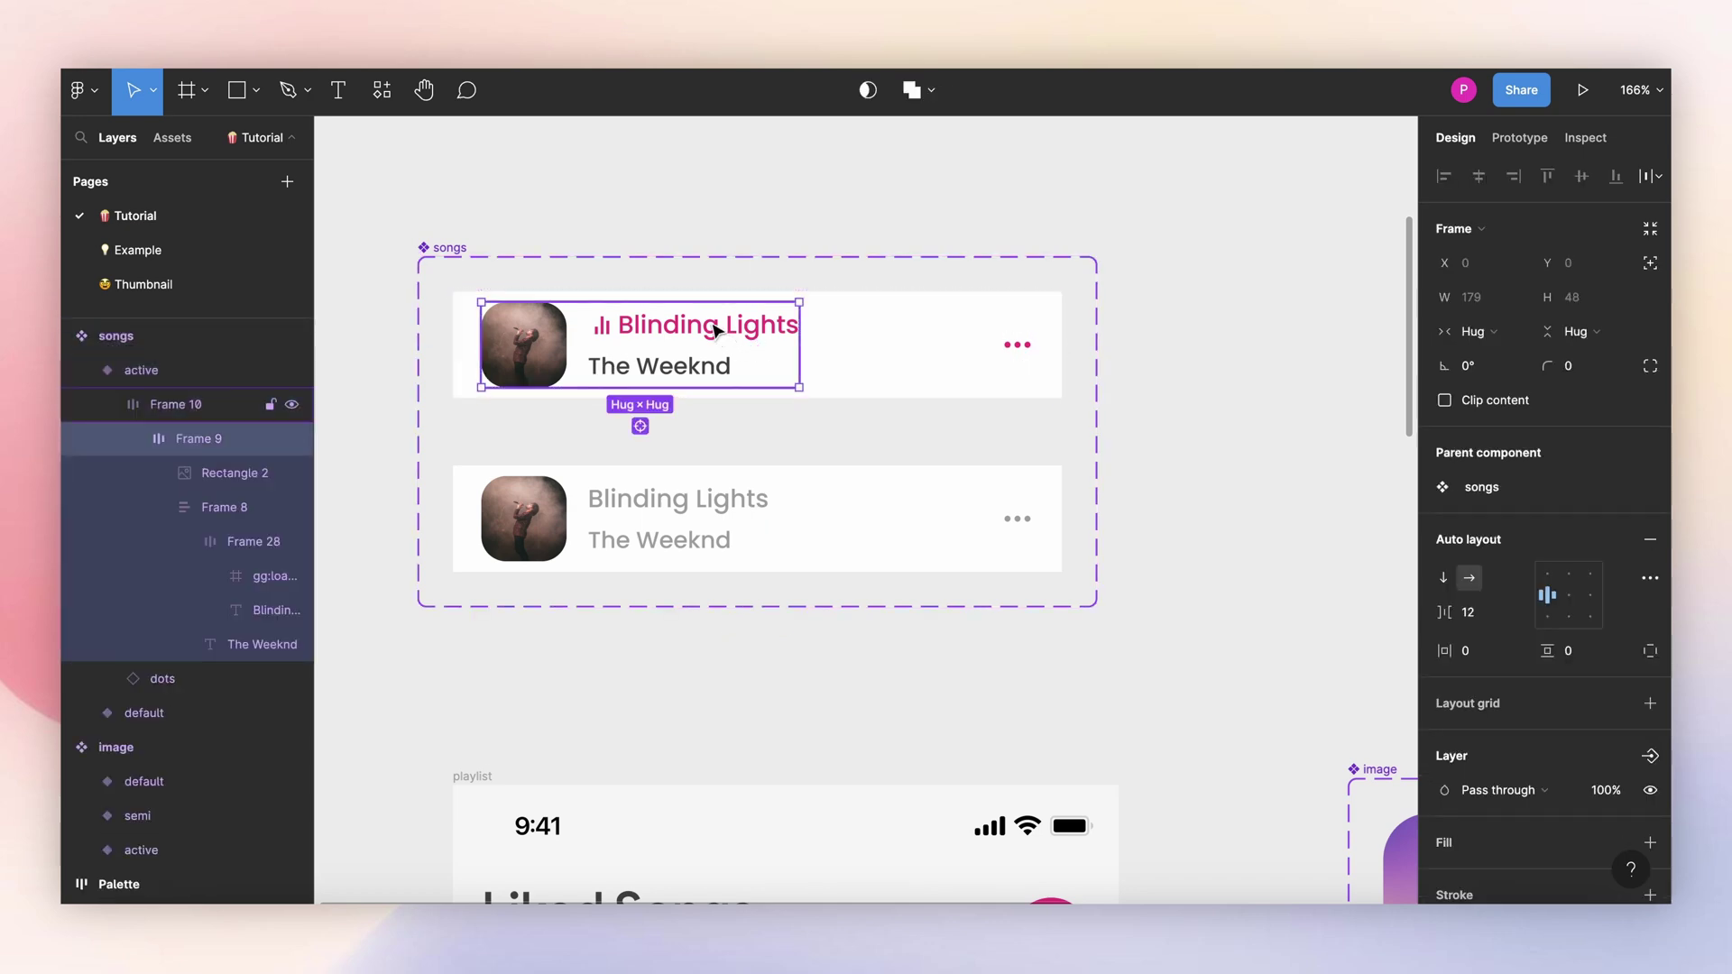
double_click(714, 330)
double_click(714, 330)
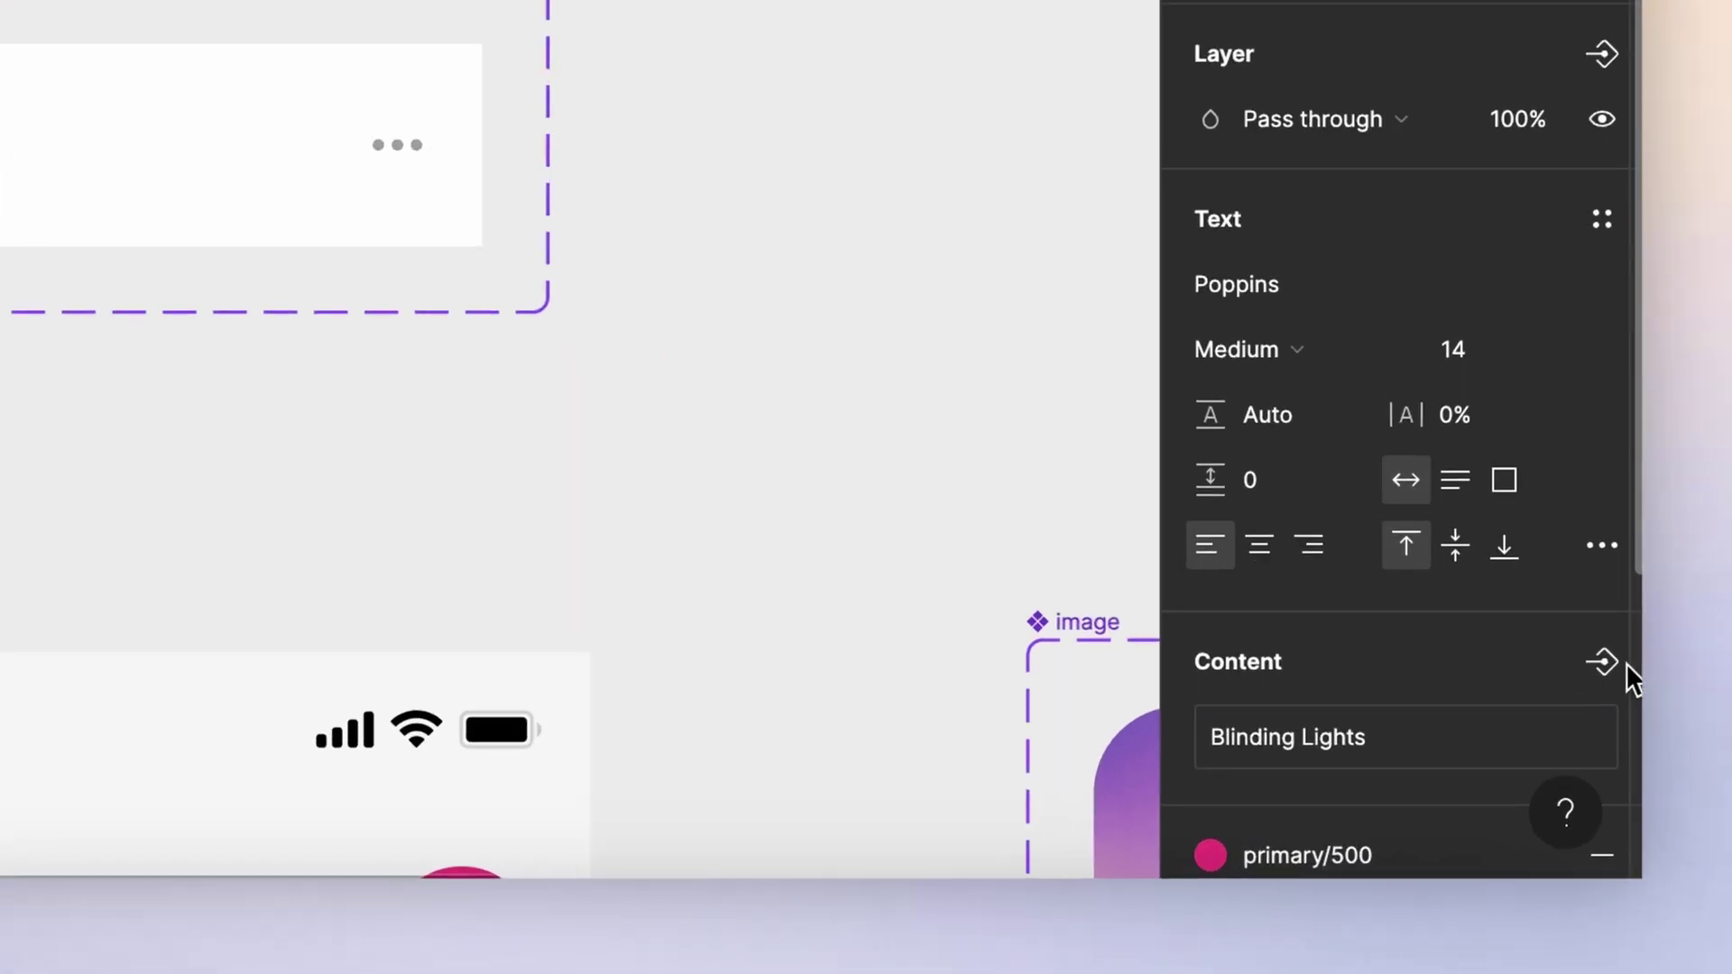
click(1650, 791)
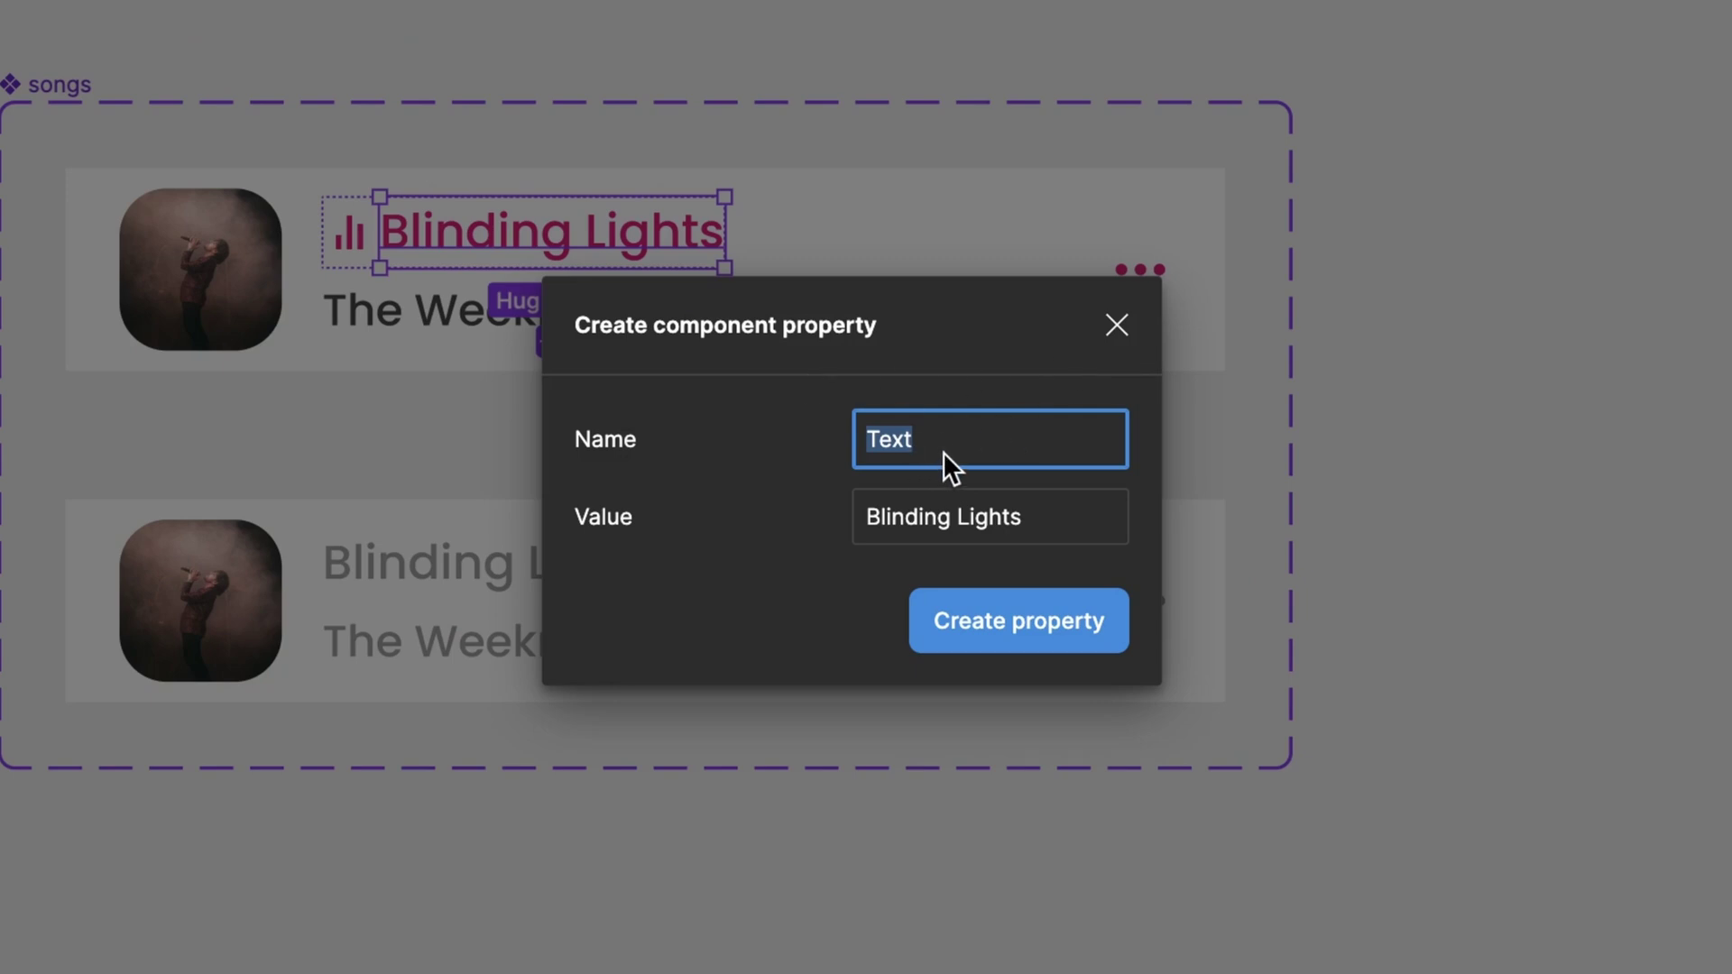
text(song)
click(996, 630)
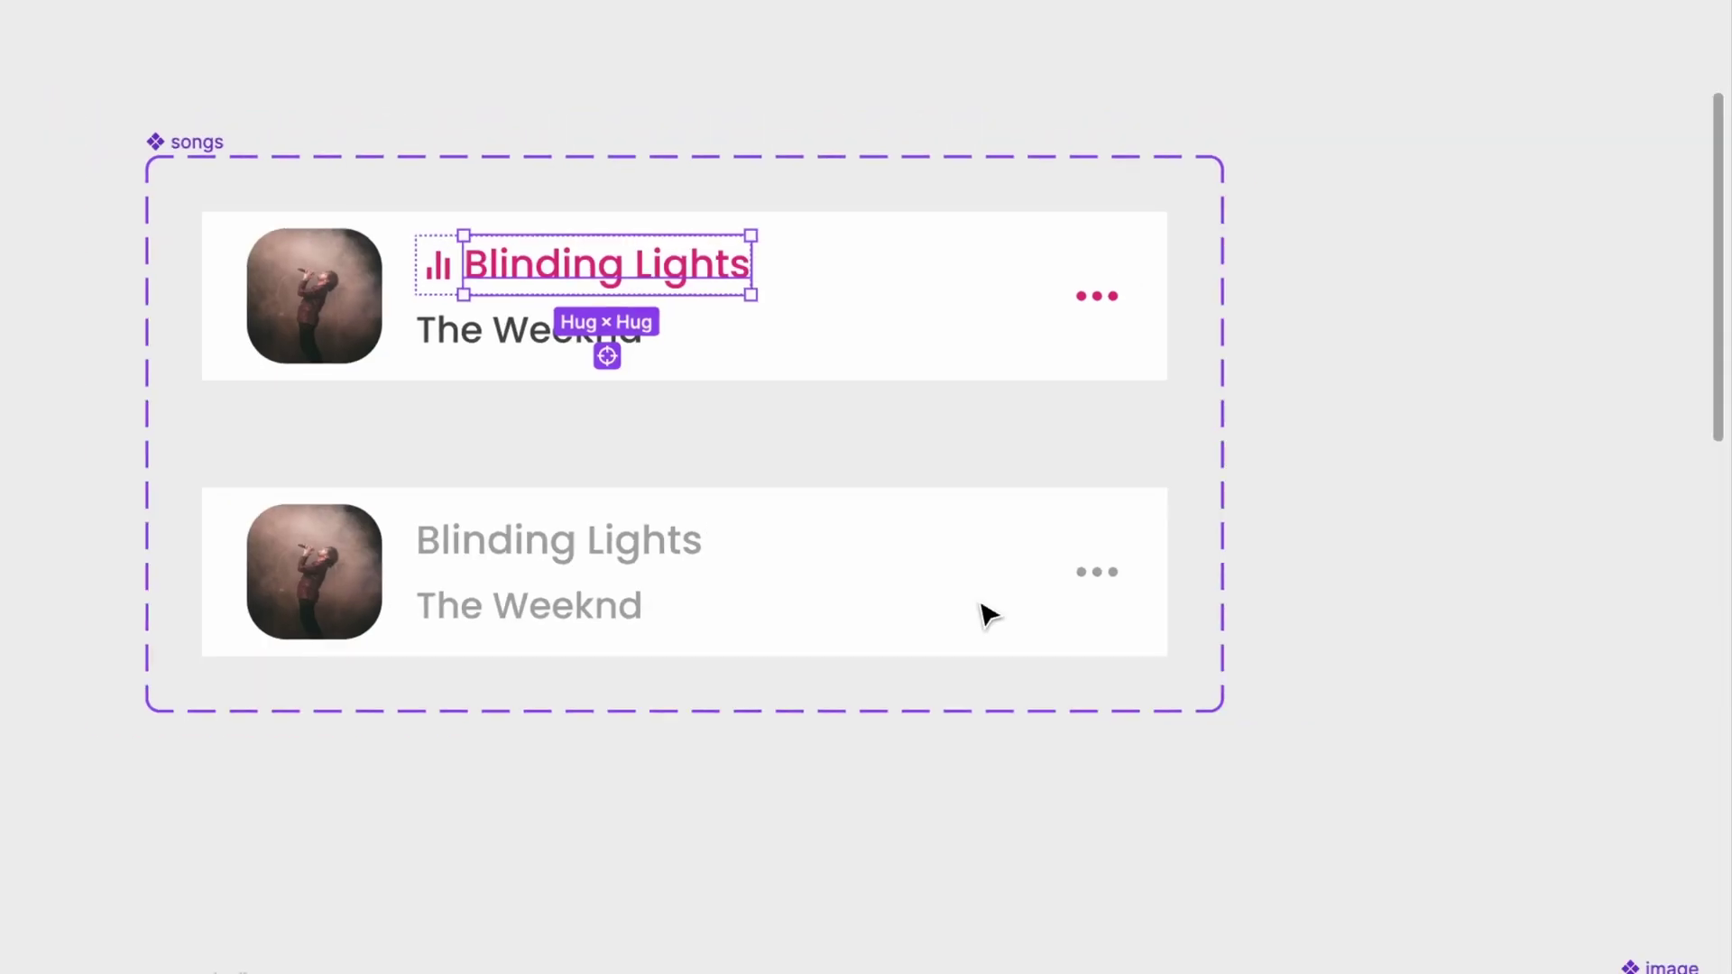
Step: Create a text property named "artist" from the "The Weeknd" text in the active variant
double_click(500, 326)
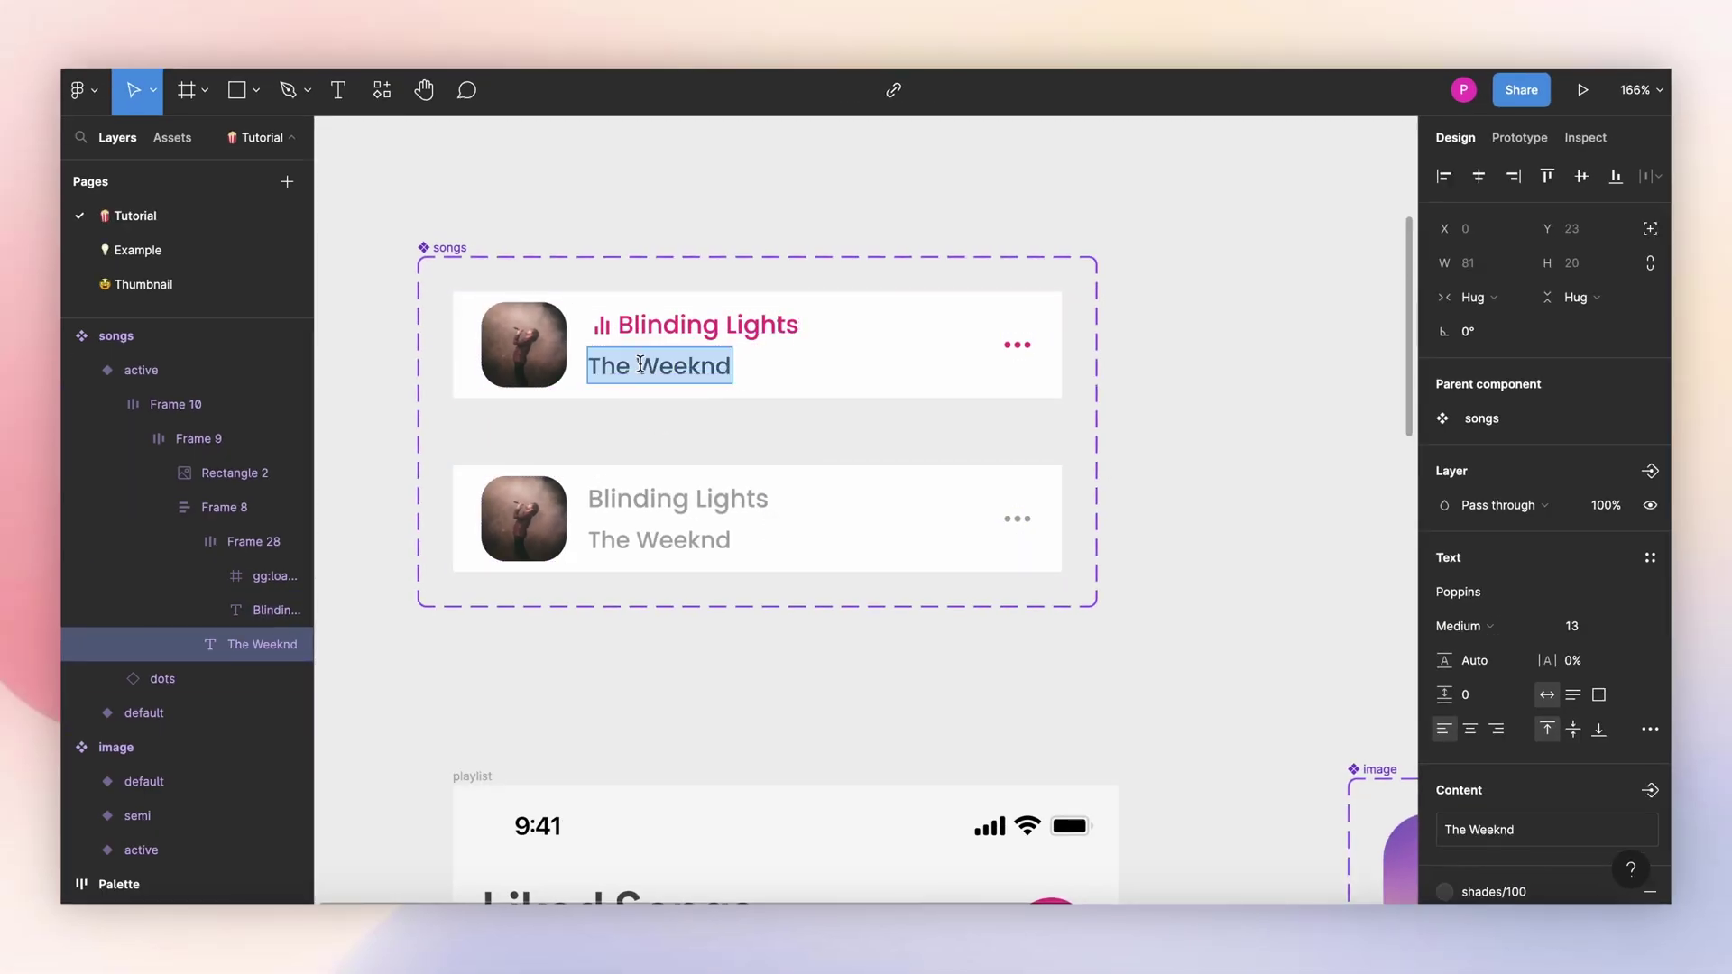
click(1650, 790)
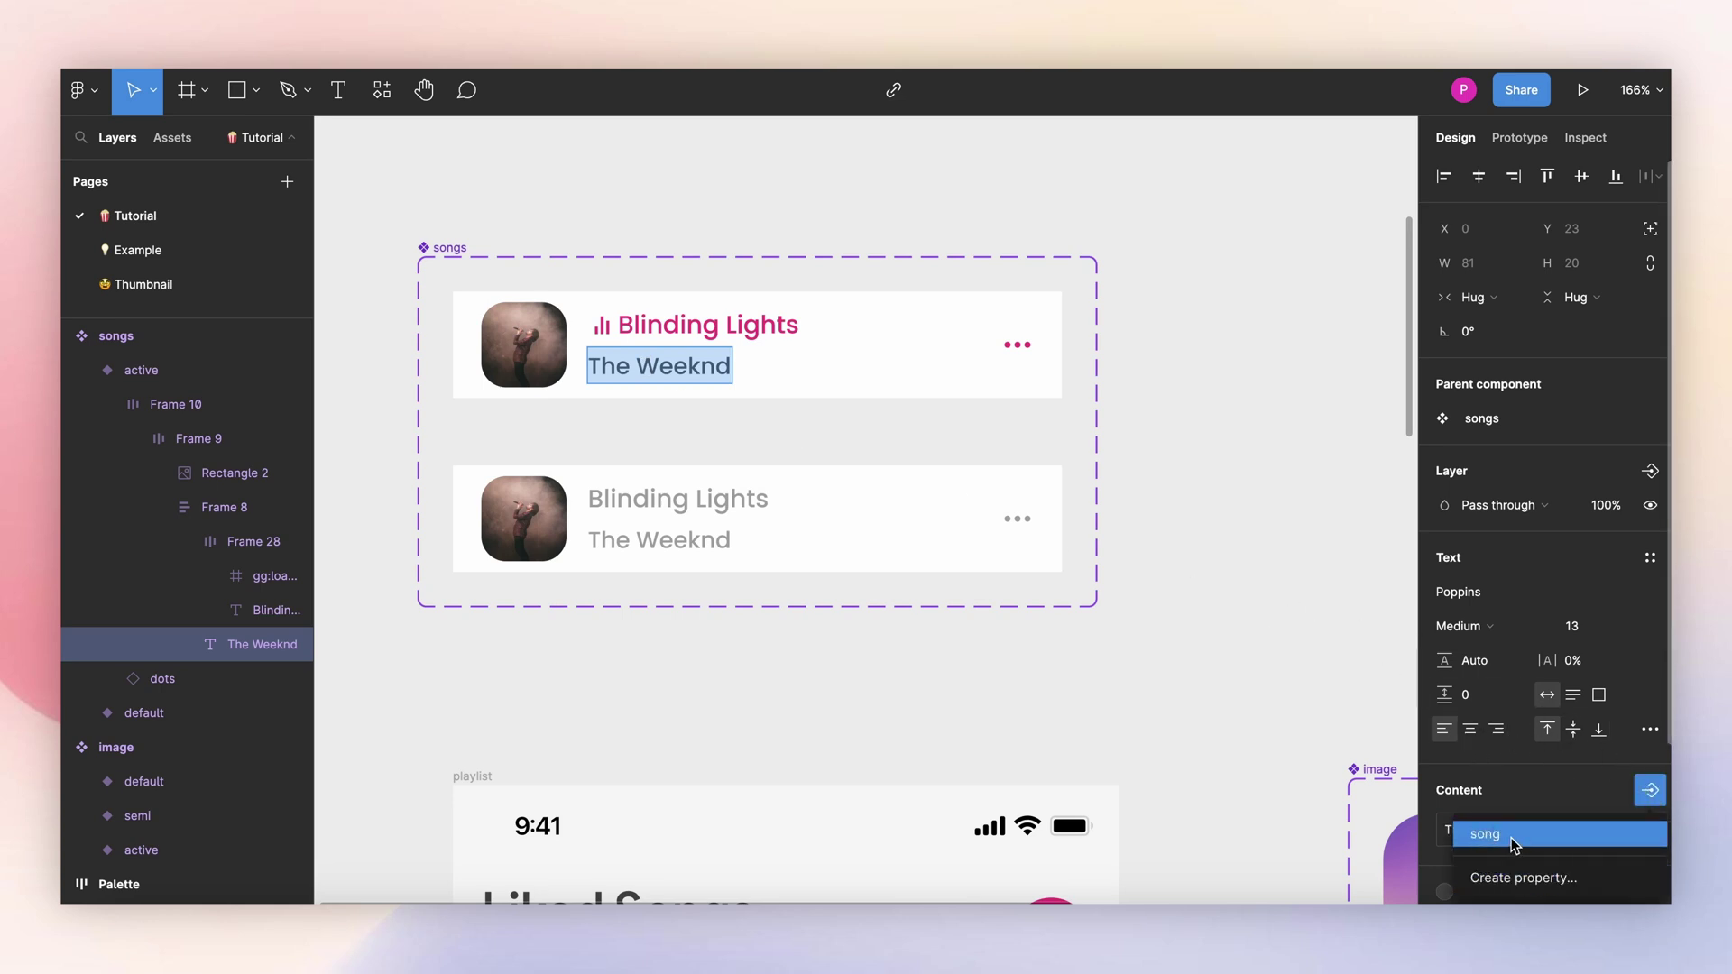
click(1519, 872)
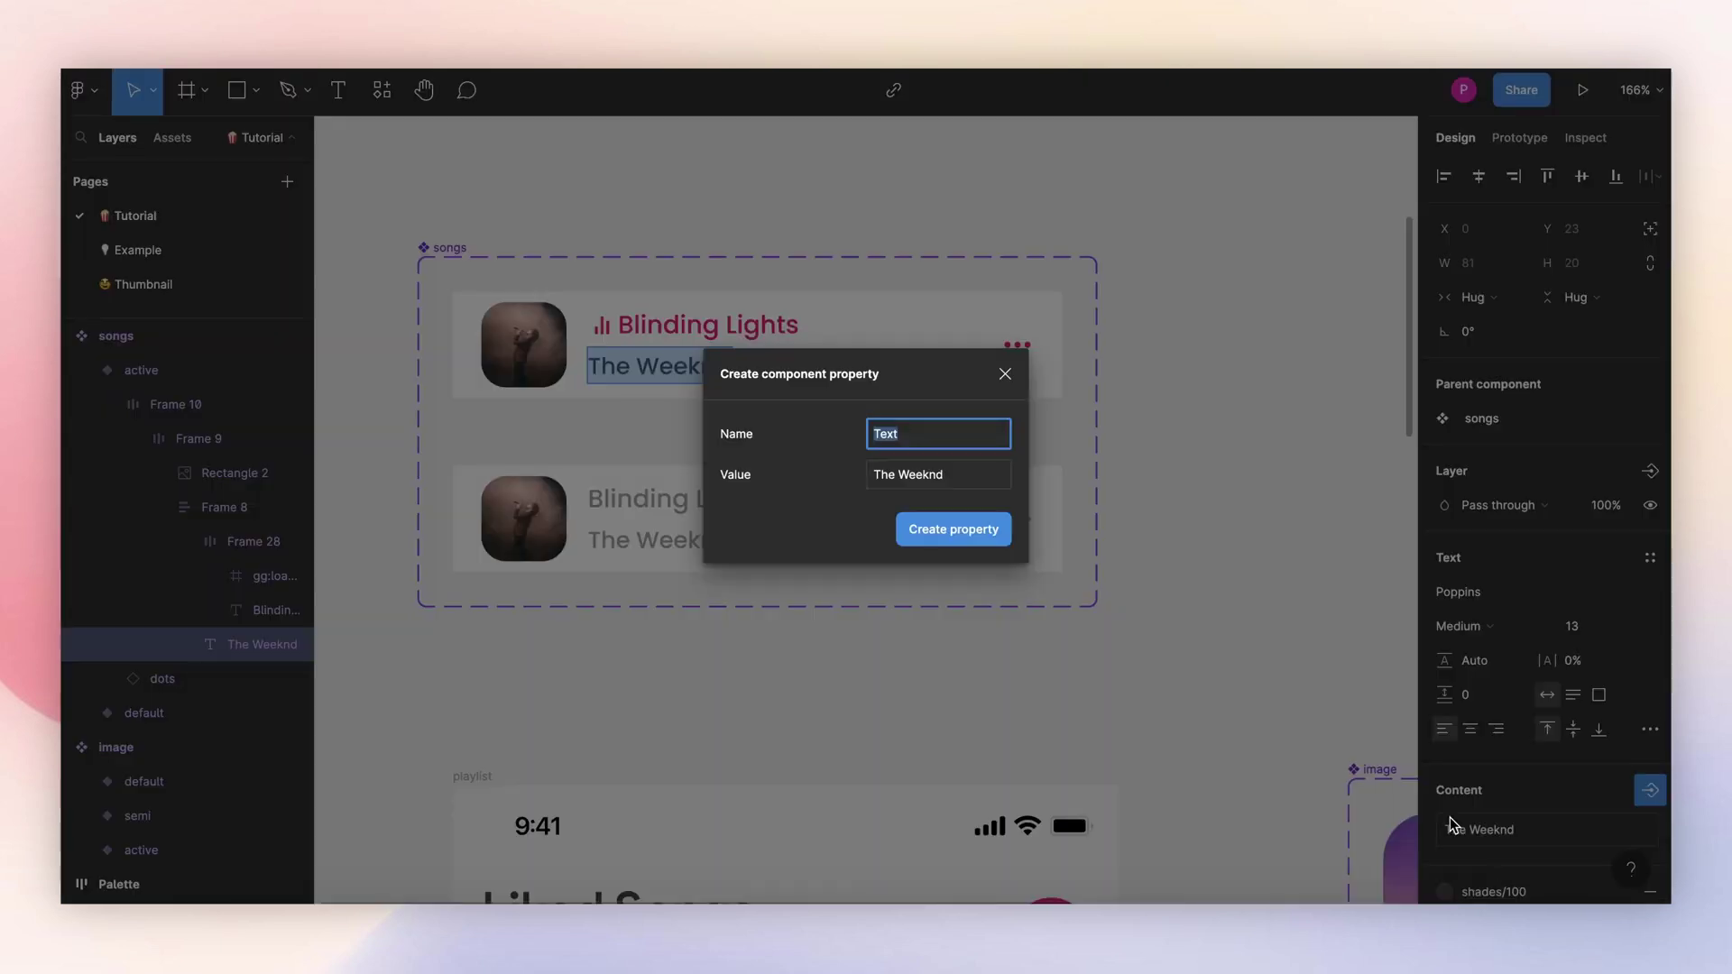
text(artist)
click(945, 533)
Step: Link the default variant's title to the "song" property and its artist text to the "artist" property
click(745, 498)
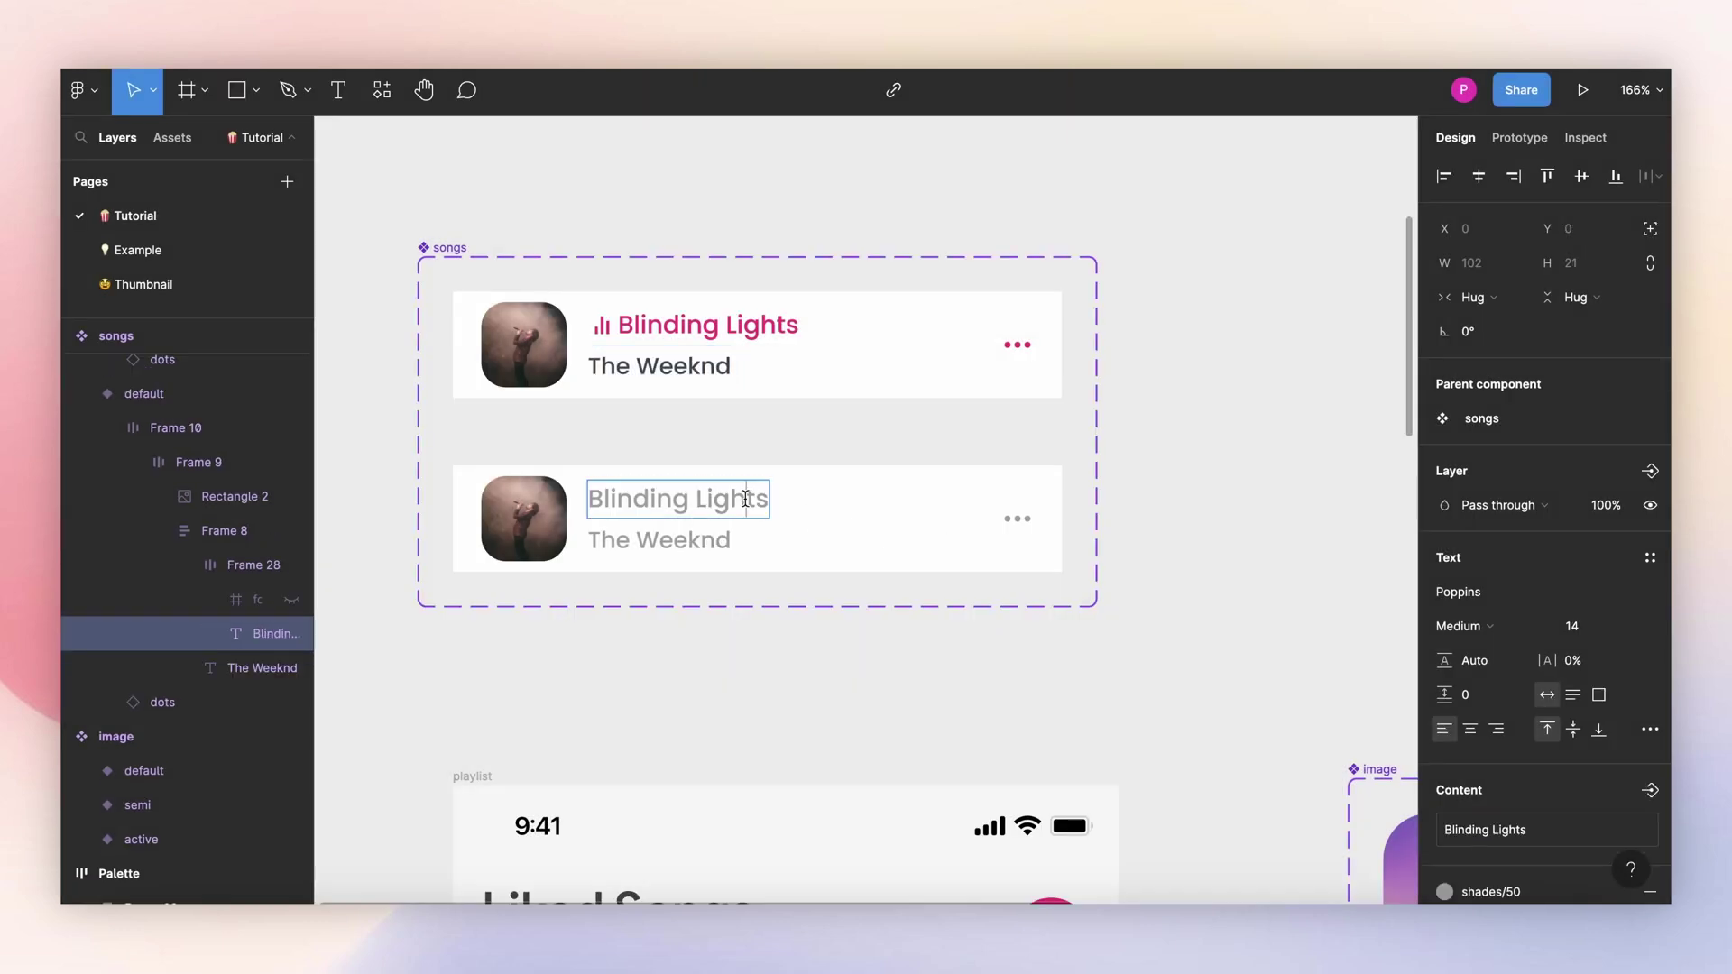
click(812, 500)
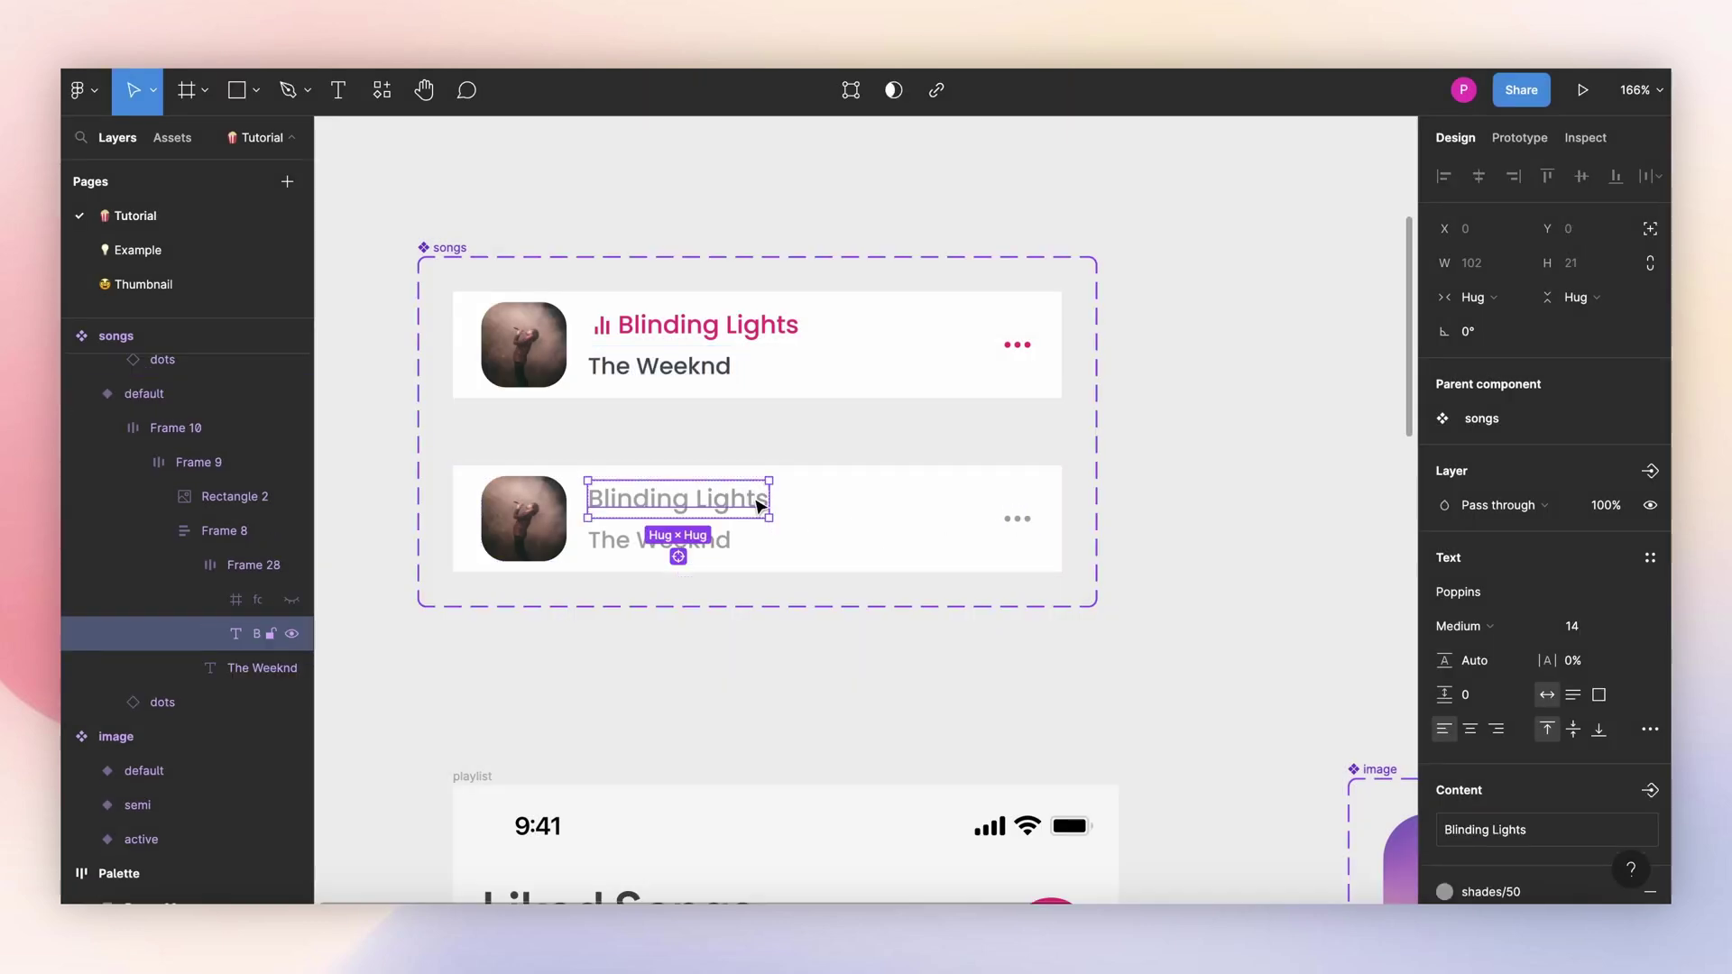
click(1651, 791)
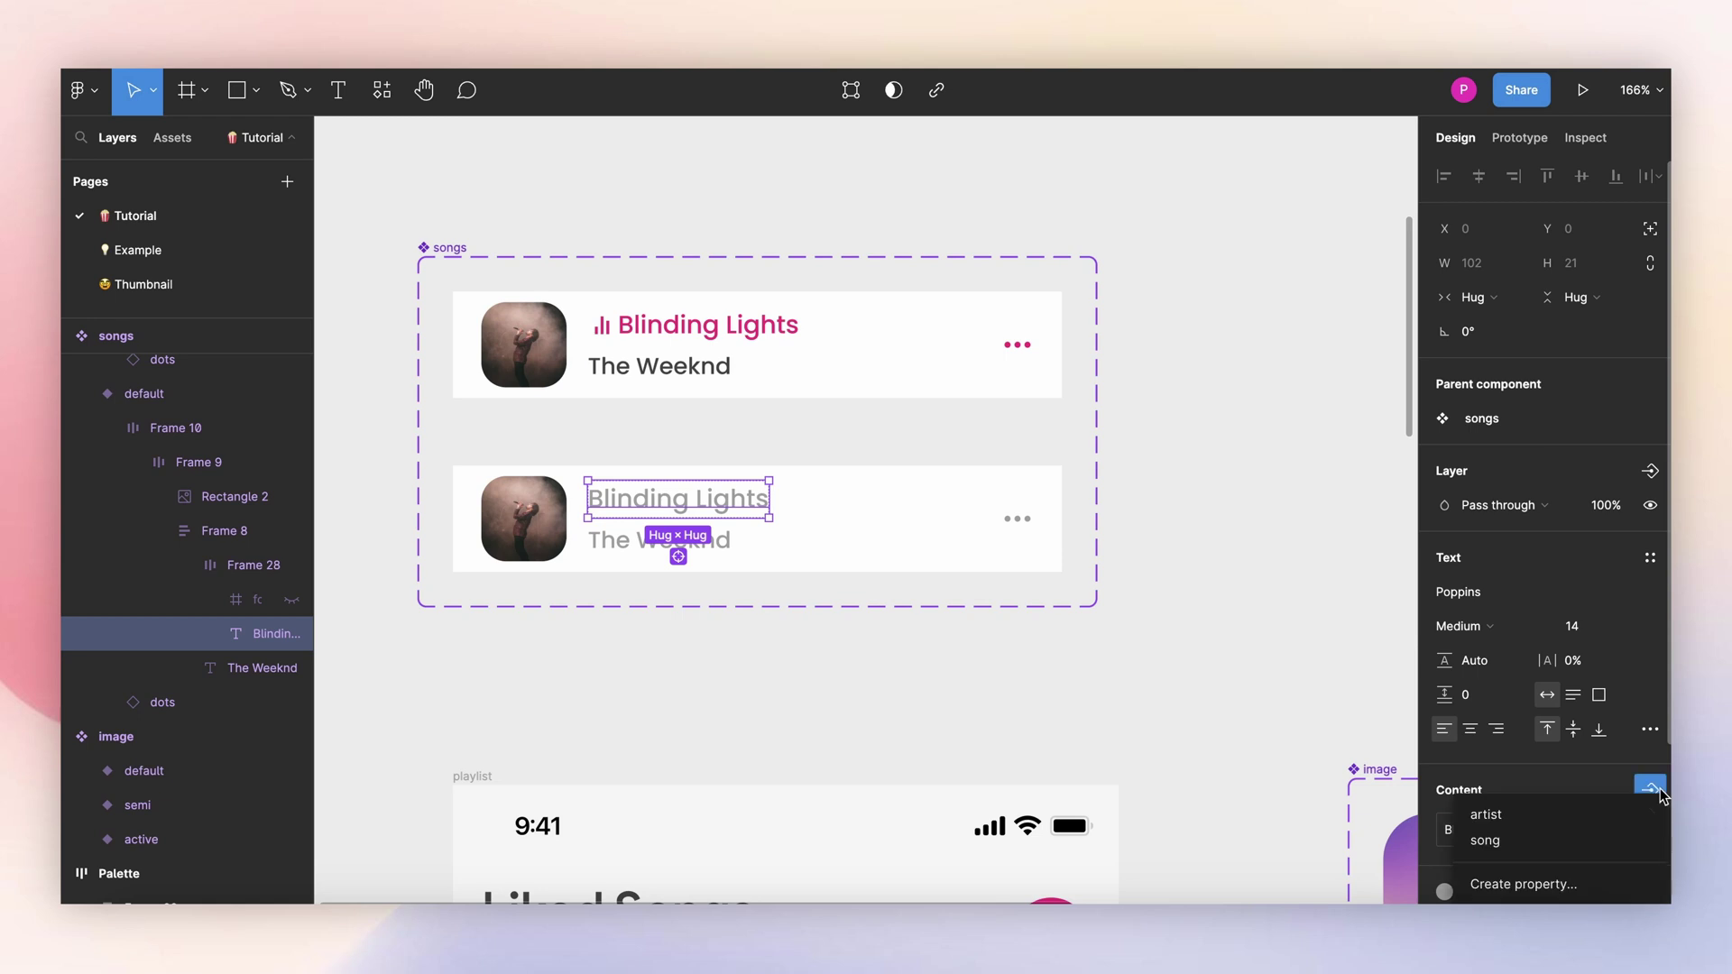
click(1536, 841)
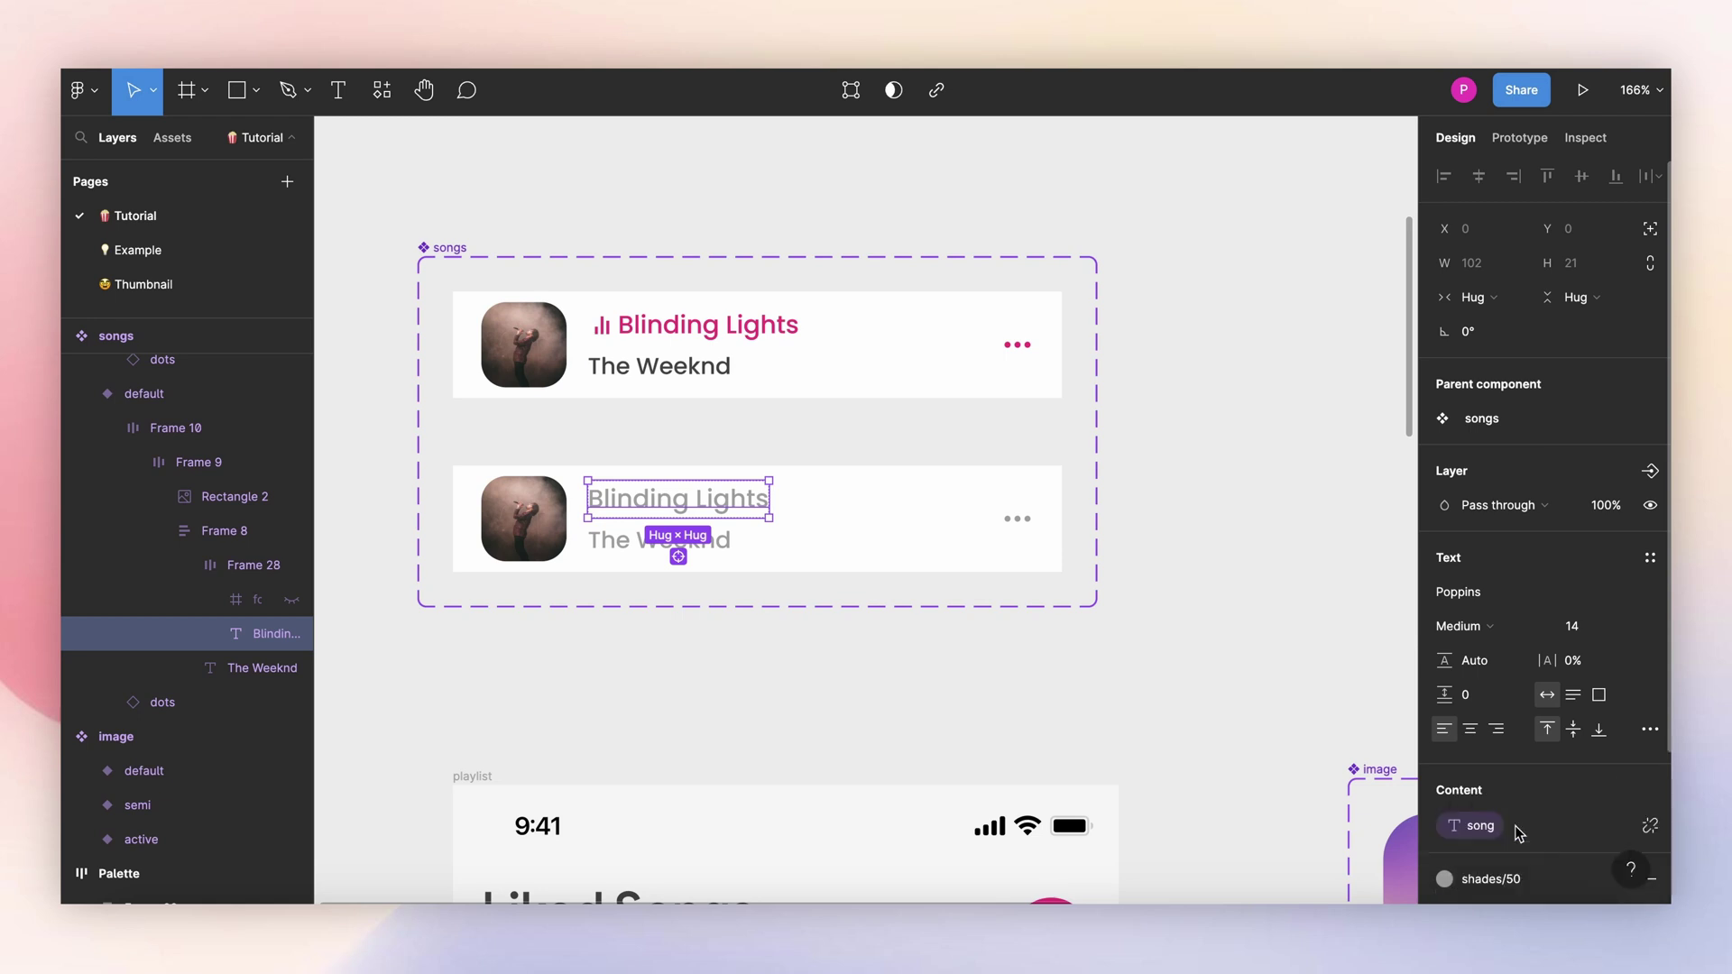
click(668, 542)
click(1650, 791)
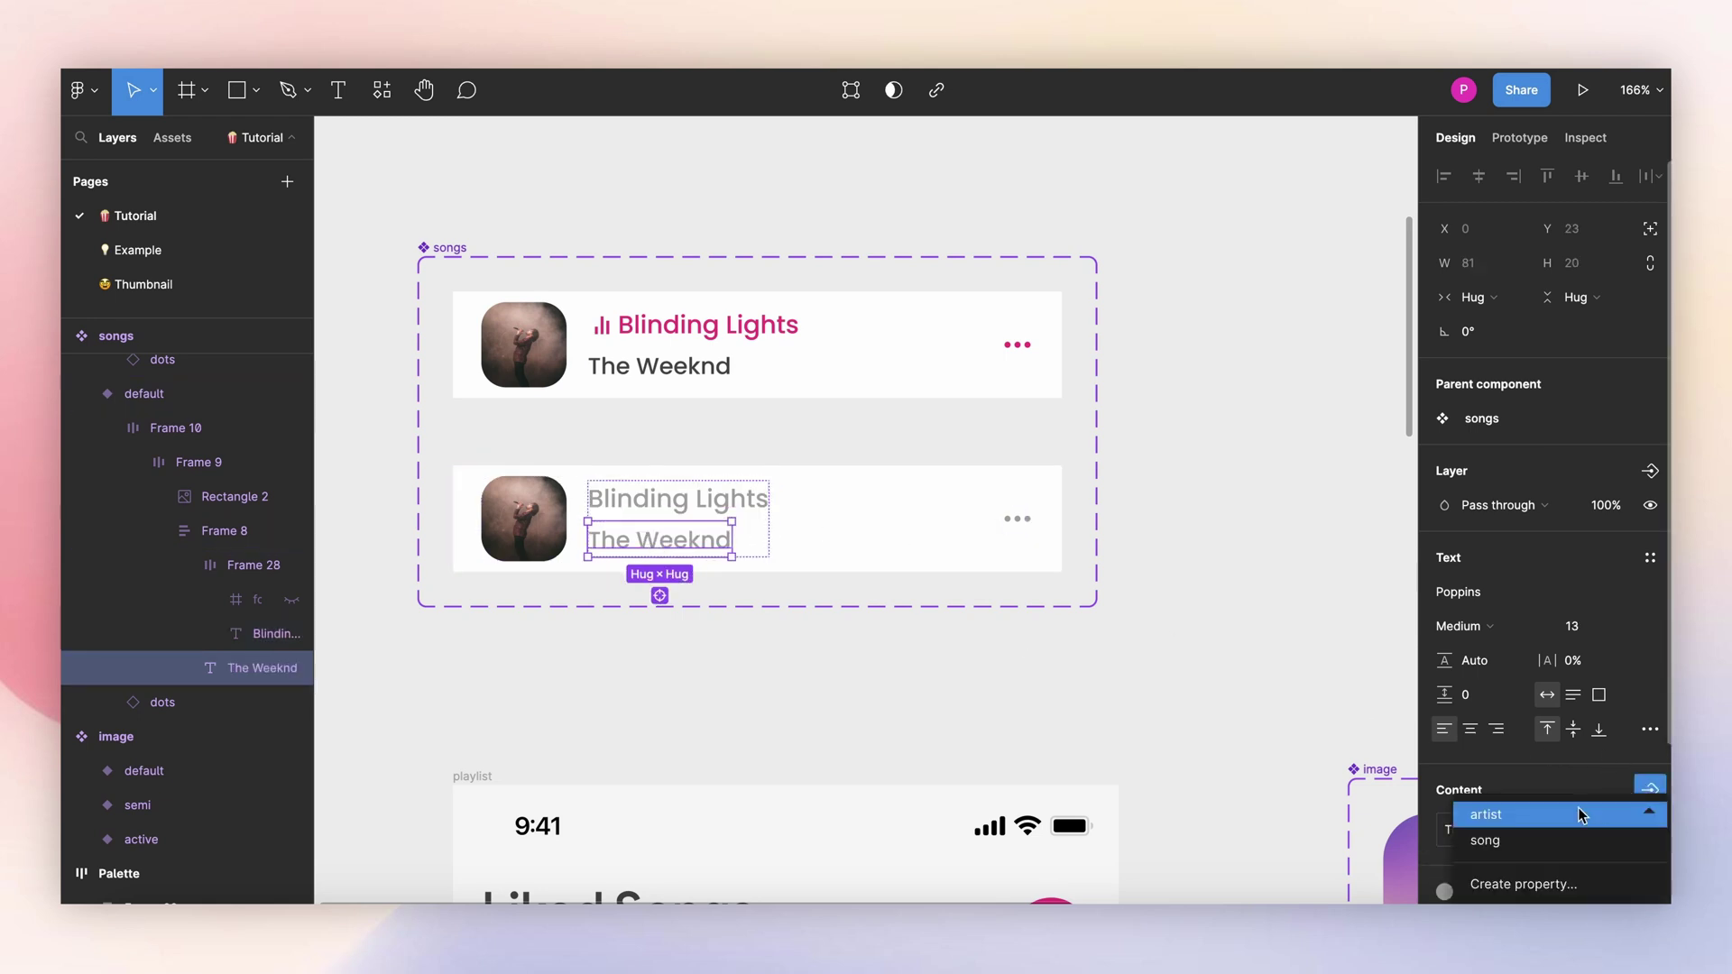
click(1533, 823)
click(1261, 571)
Step: Rename the songs component set's variant property to "state" and open that property's settings
click(450, 247)
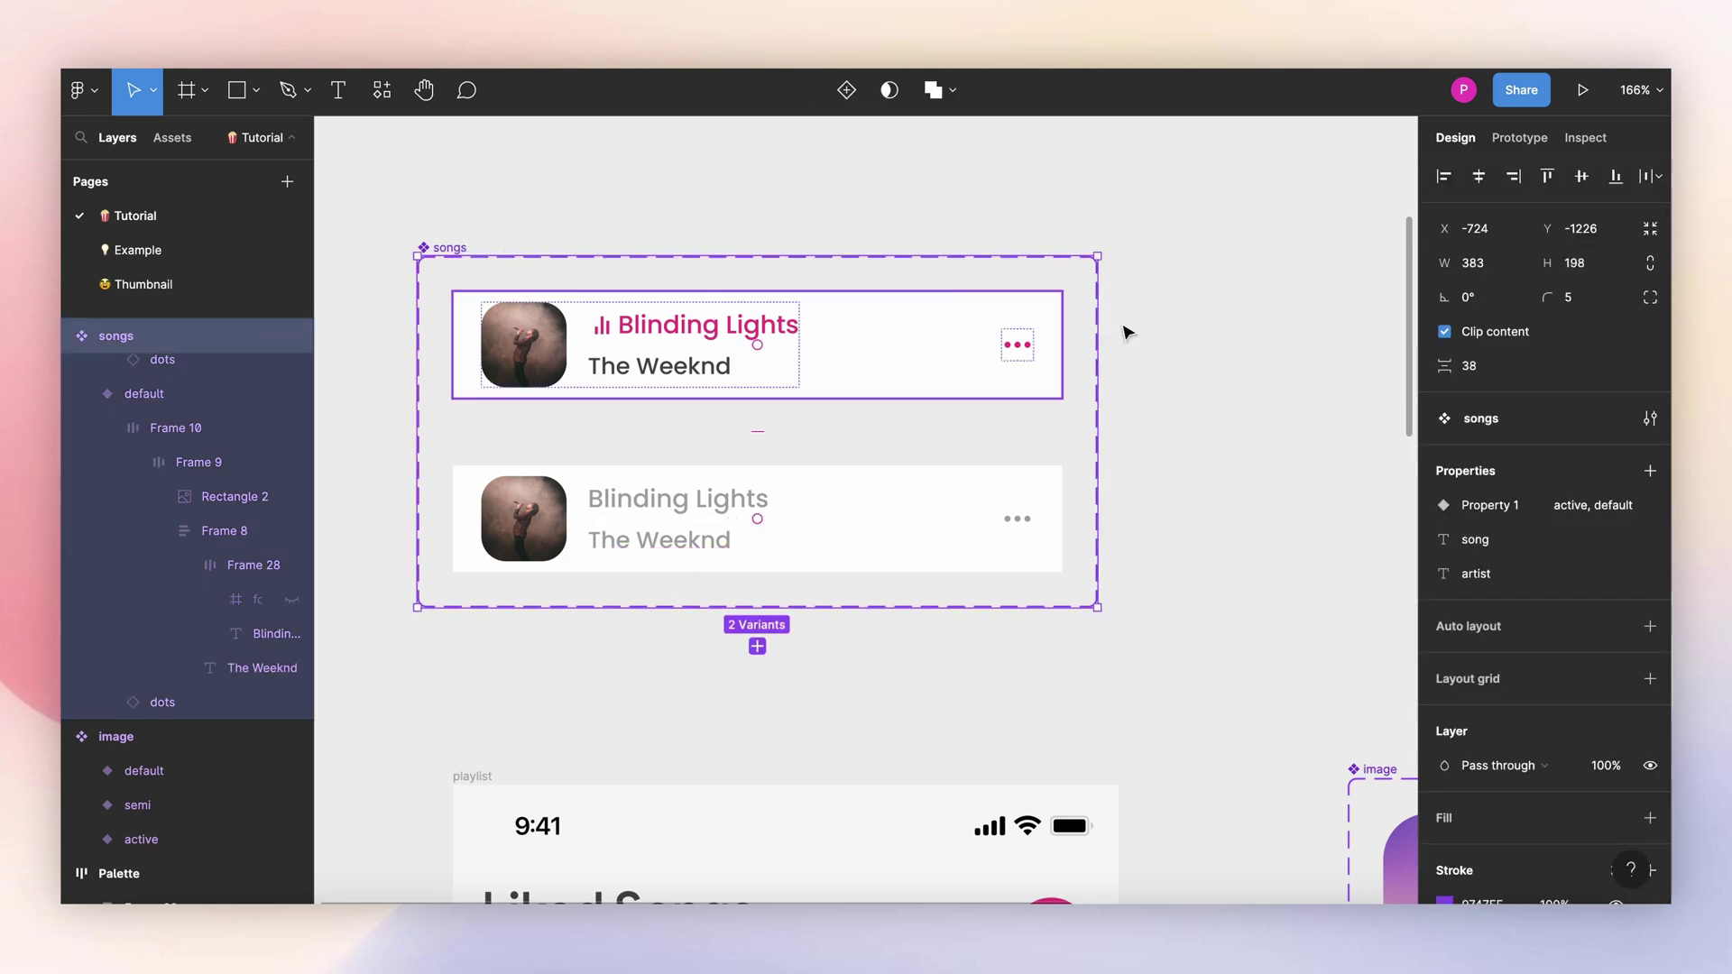
double_click(1496, 506)
text(state)
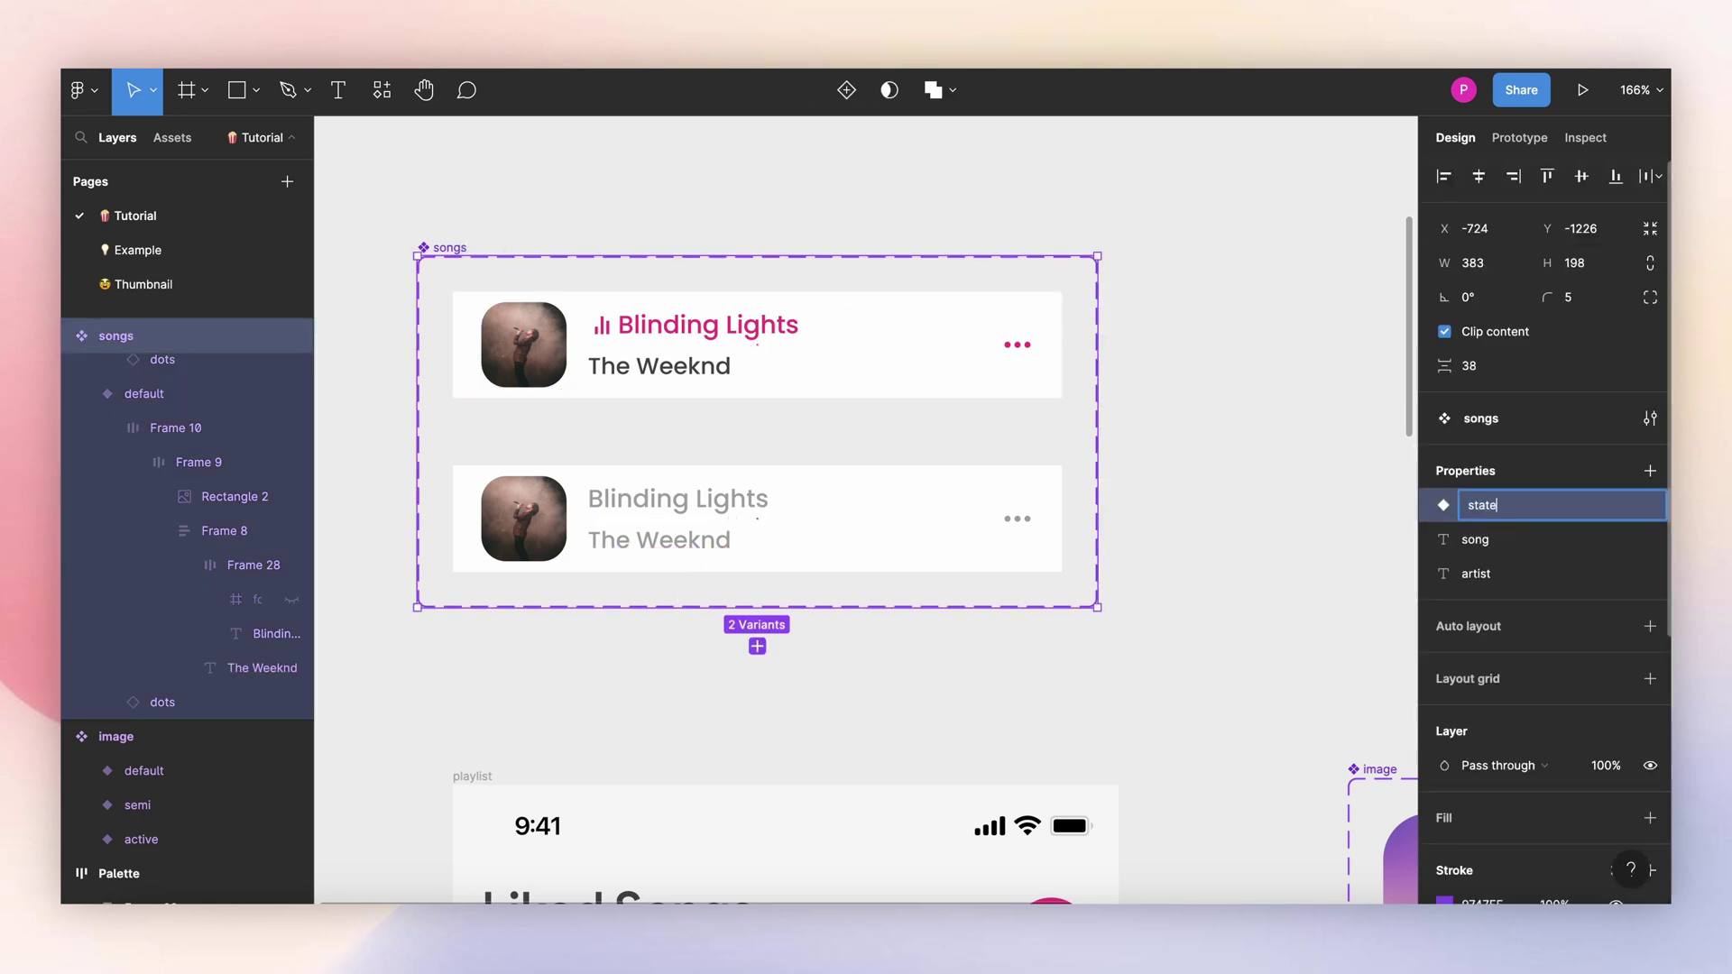
key(Return)
click(1616, 505)
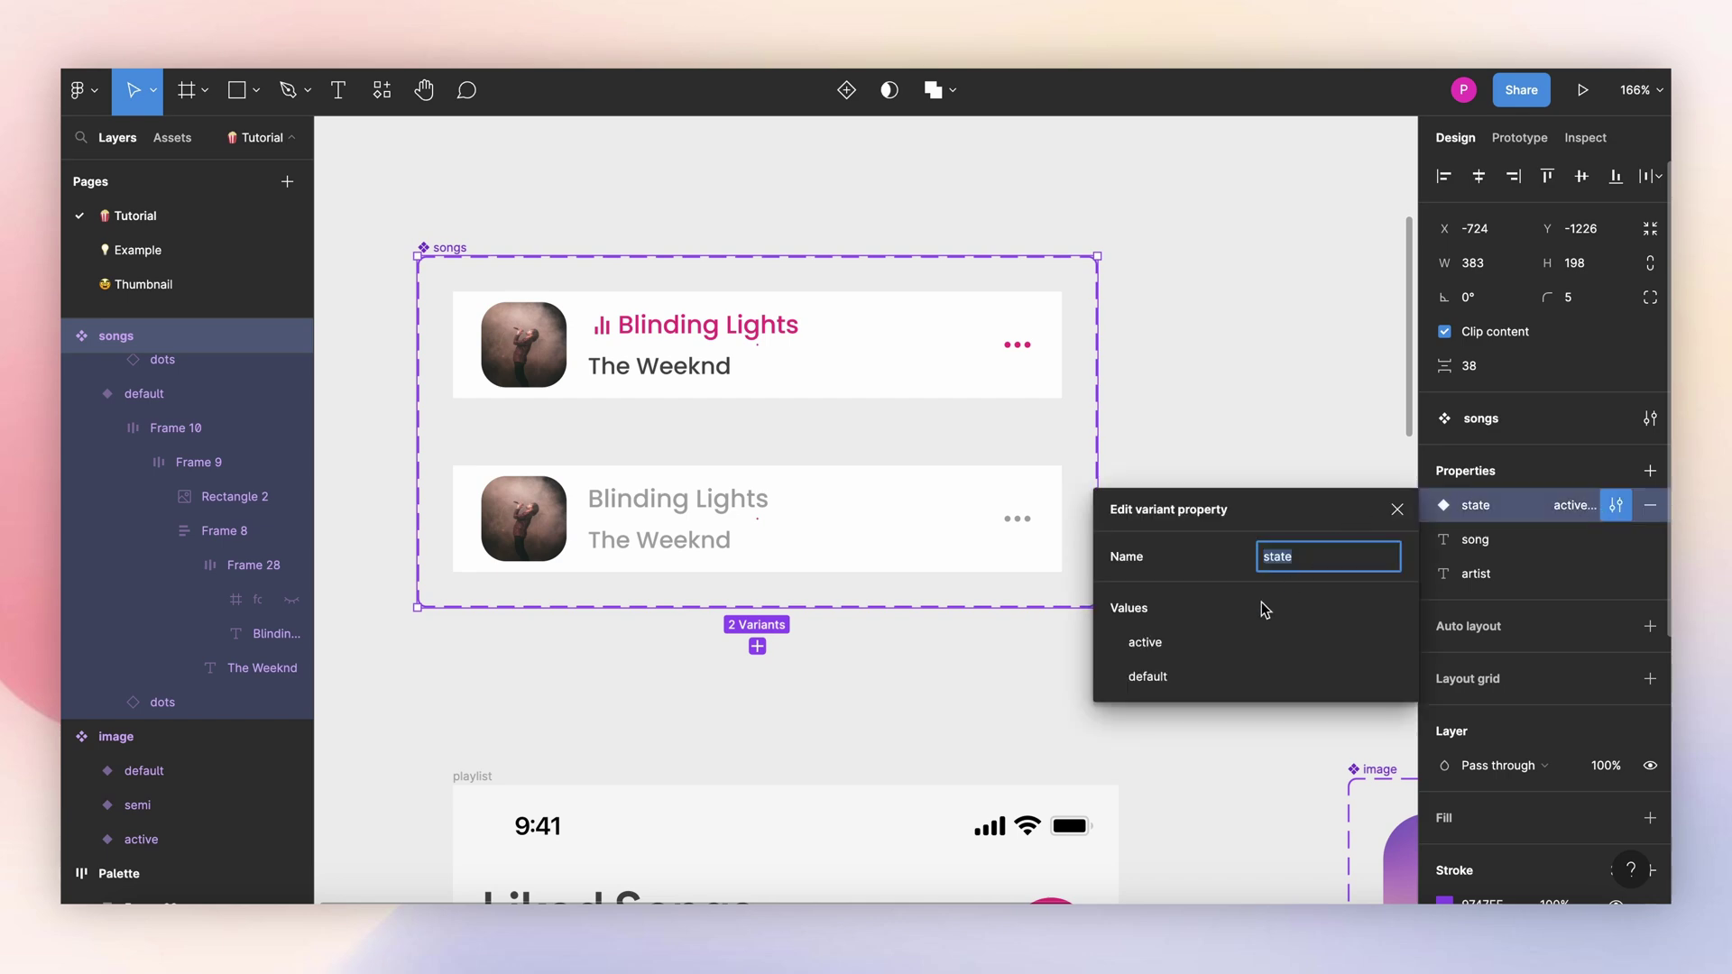
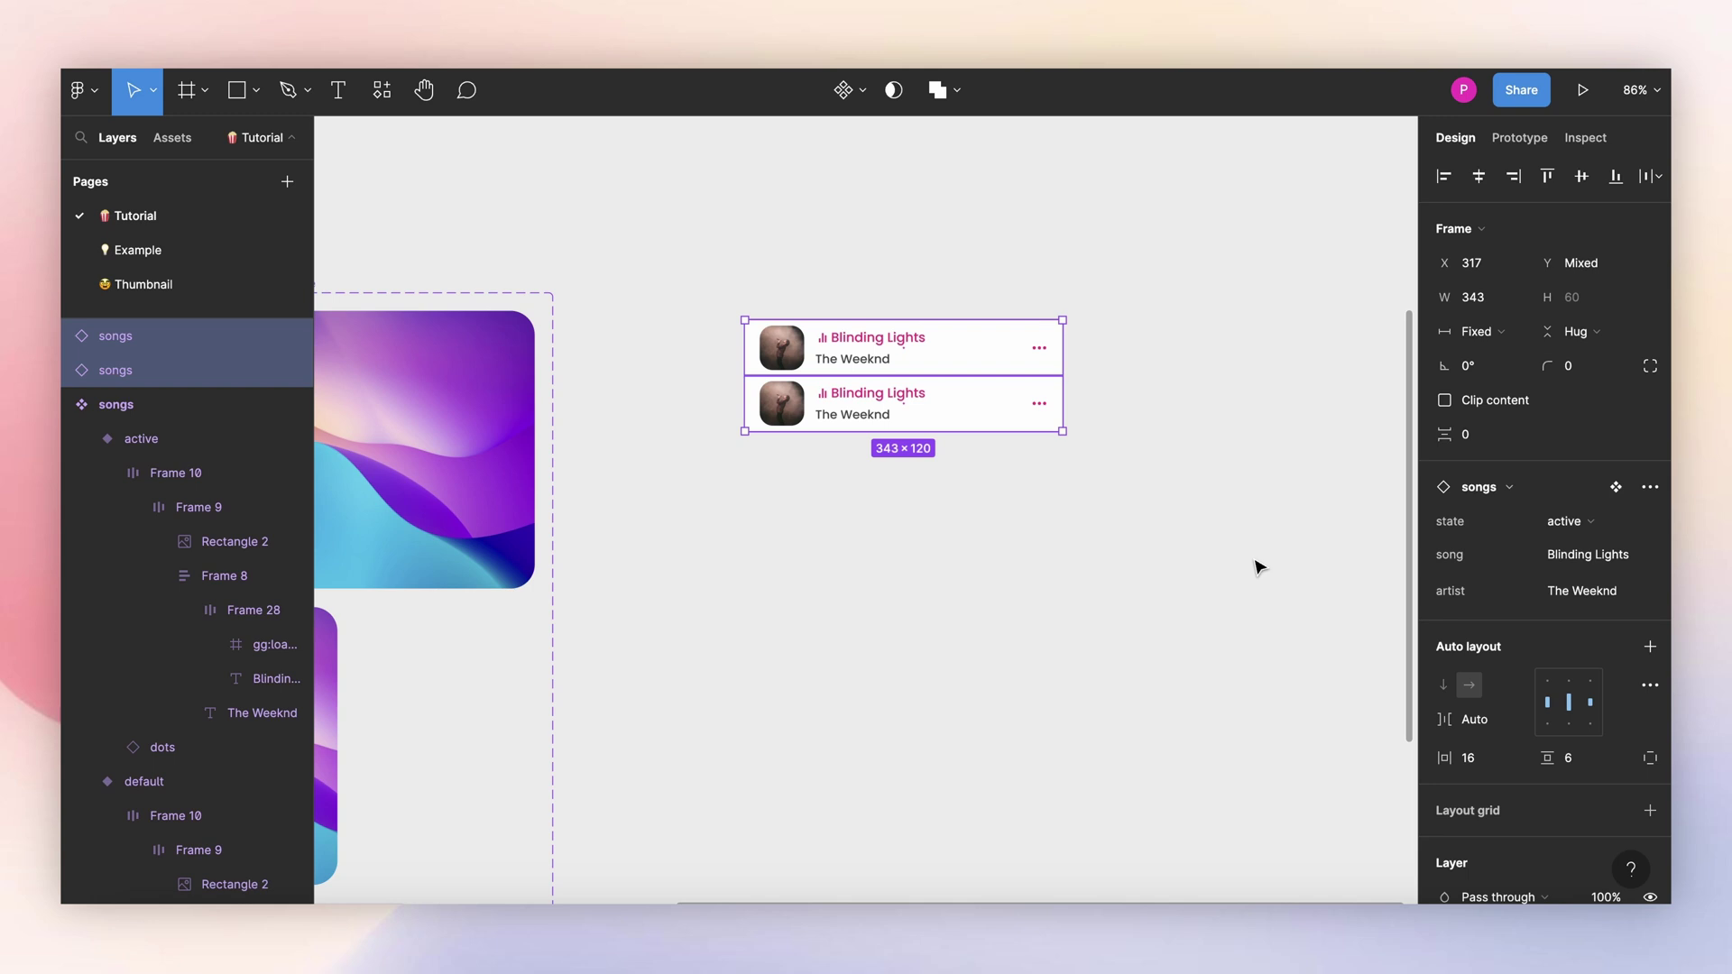
Step: Put the two song instances in an auto layout frame and duplicate the second one three times
key(shift+a)
click(975, 408)
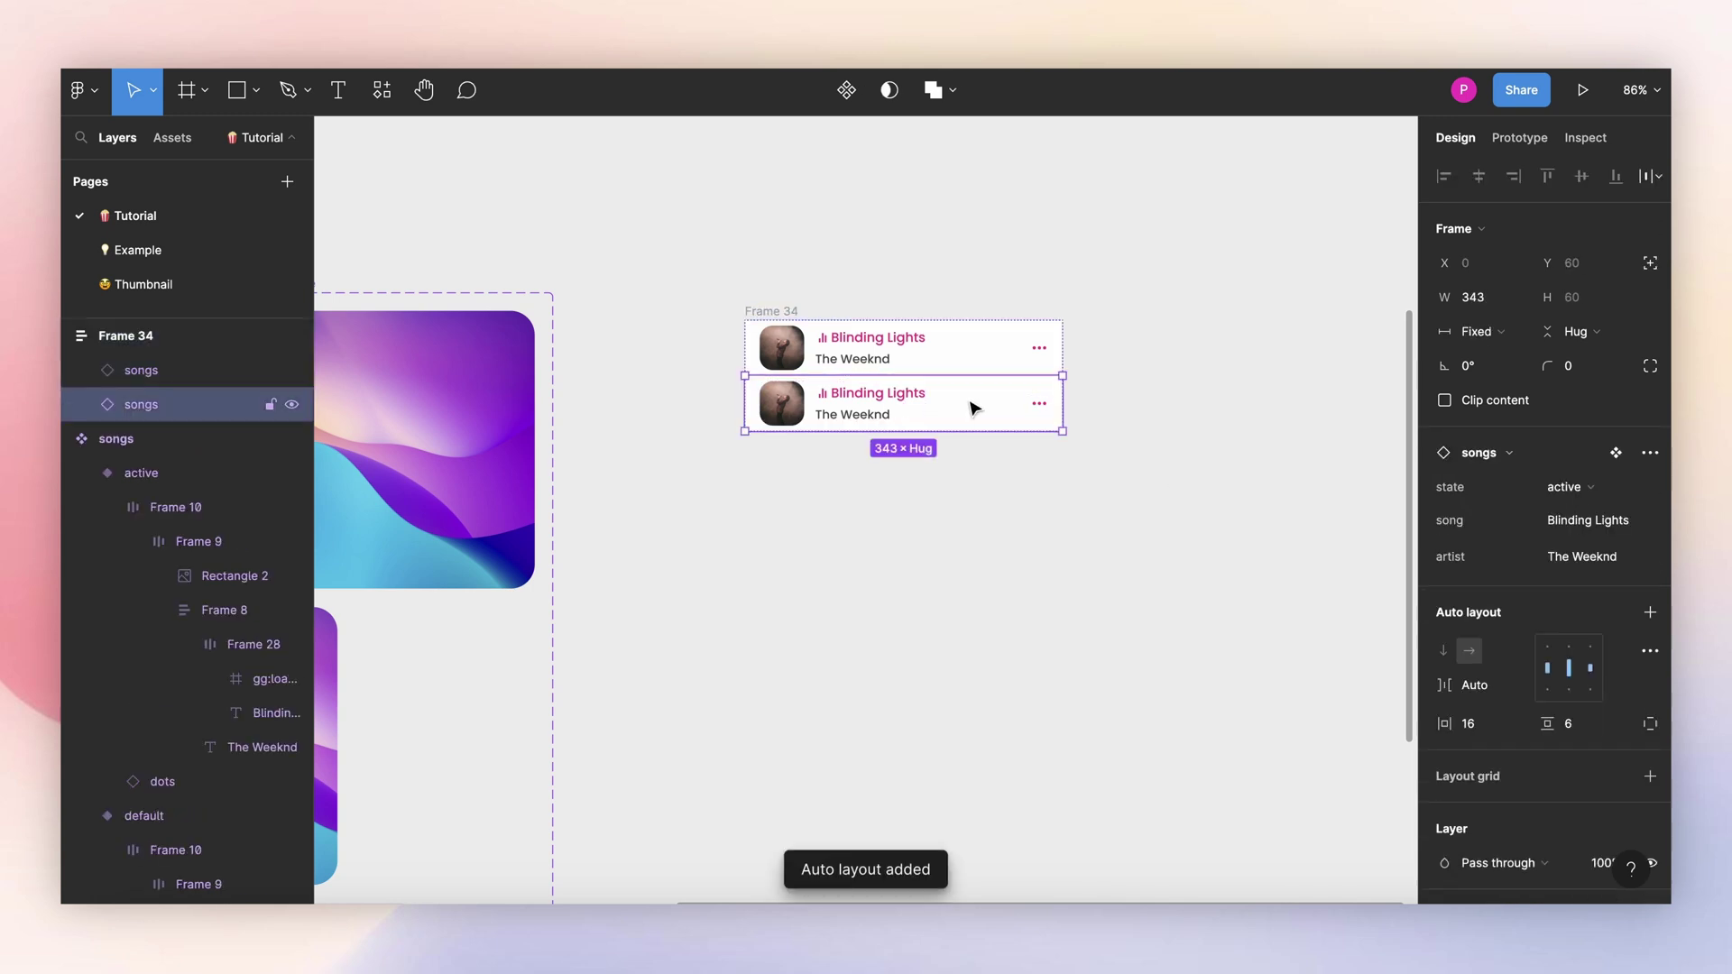
key(ctrl+d)
key(ctrl+d)
key(ctrl+d)
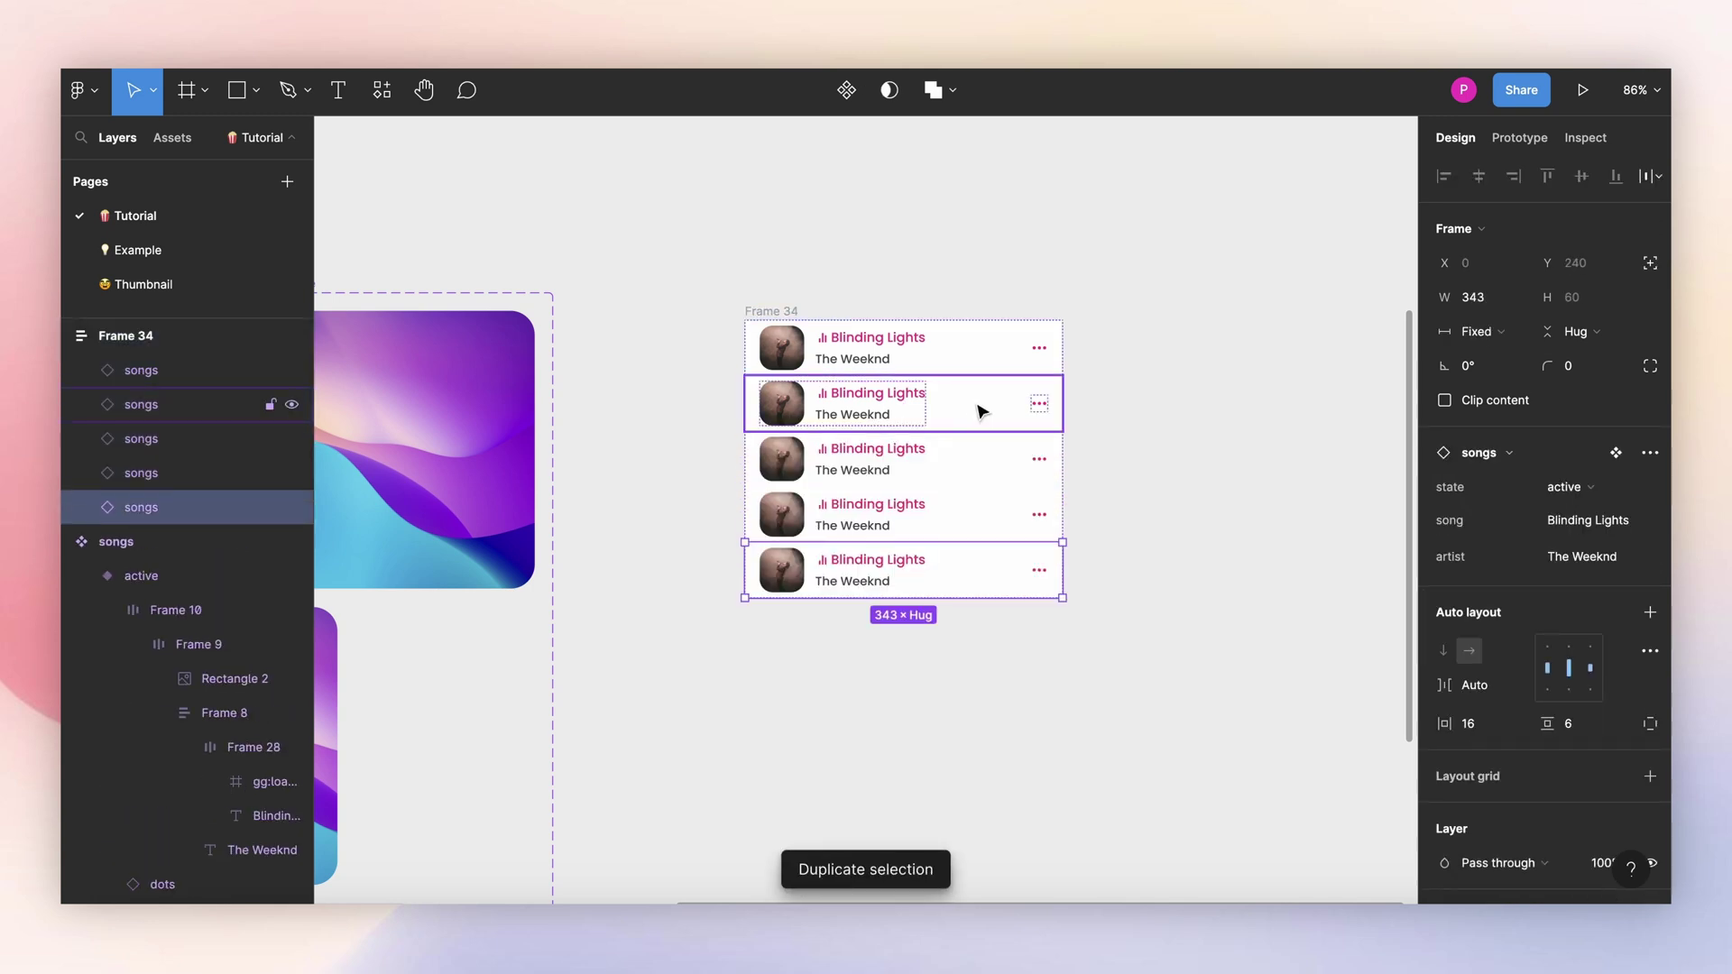
Step: Set the state of the last four song instances in the list to "default"
click(976, 406)
shift+click(968, 461)
shift+click(970, 512)
shift+click(974, 568)
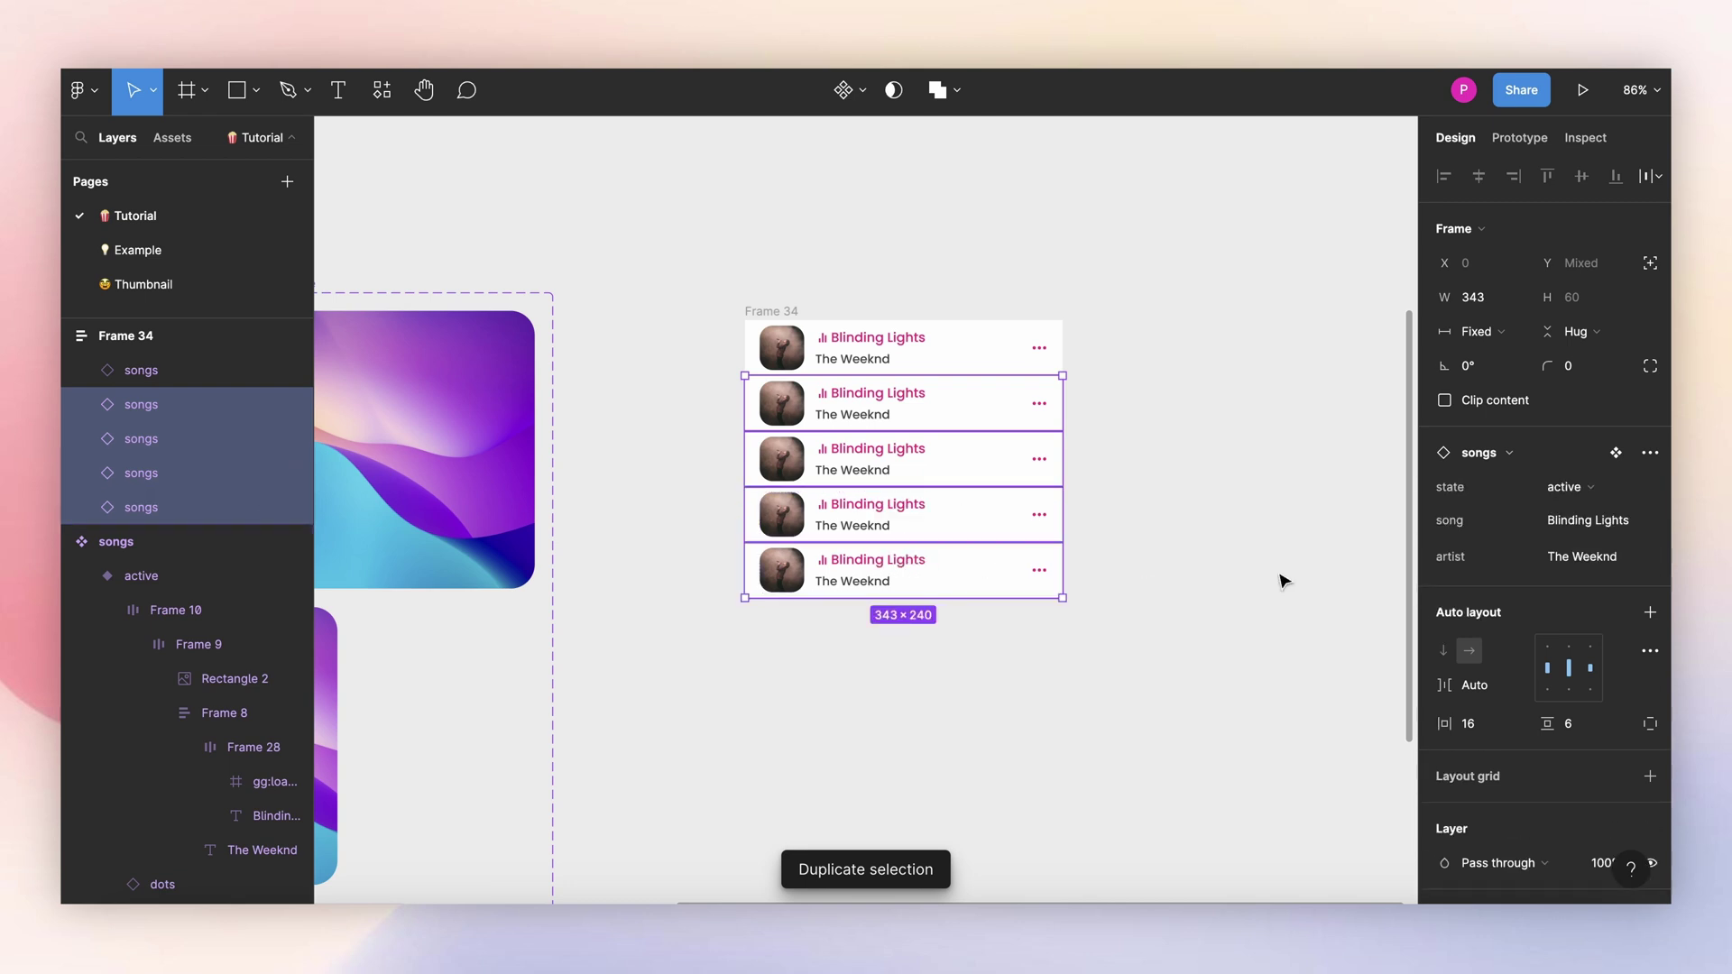
click(1584, 496)
click(1574, 514)
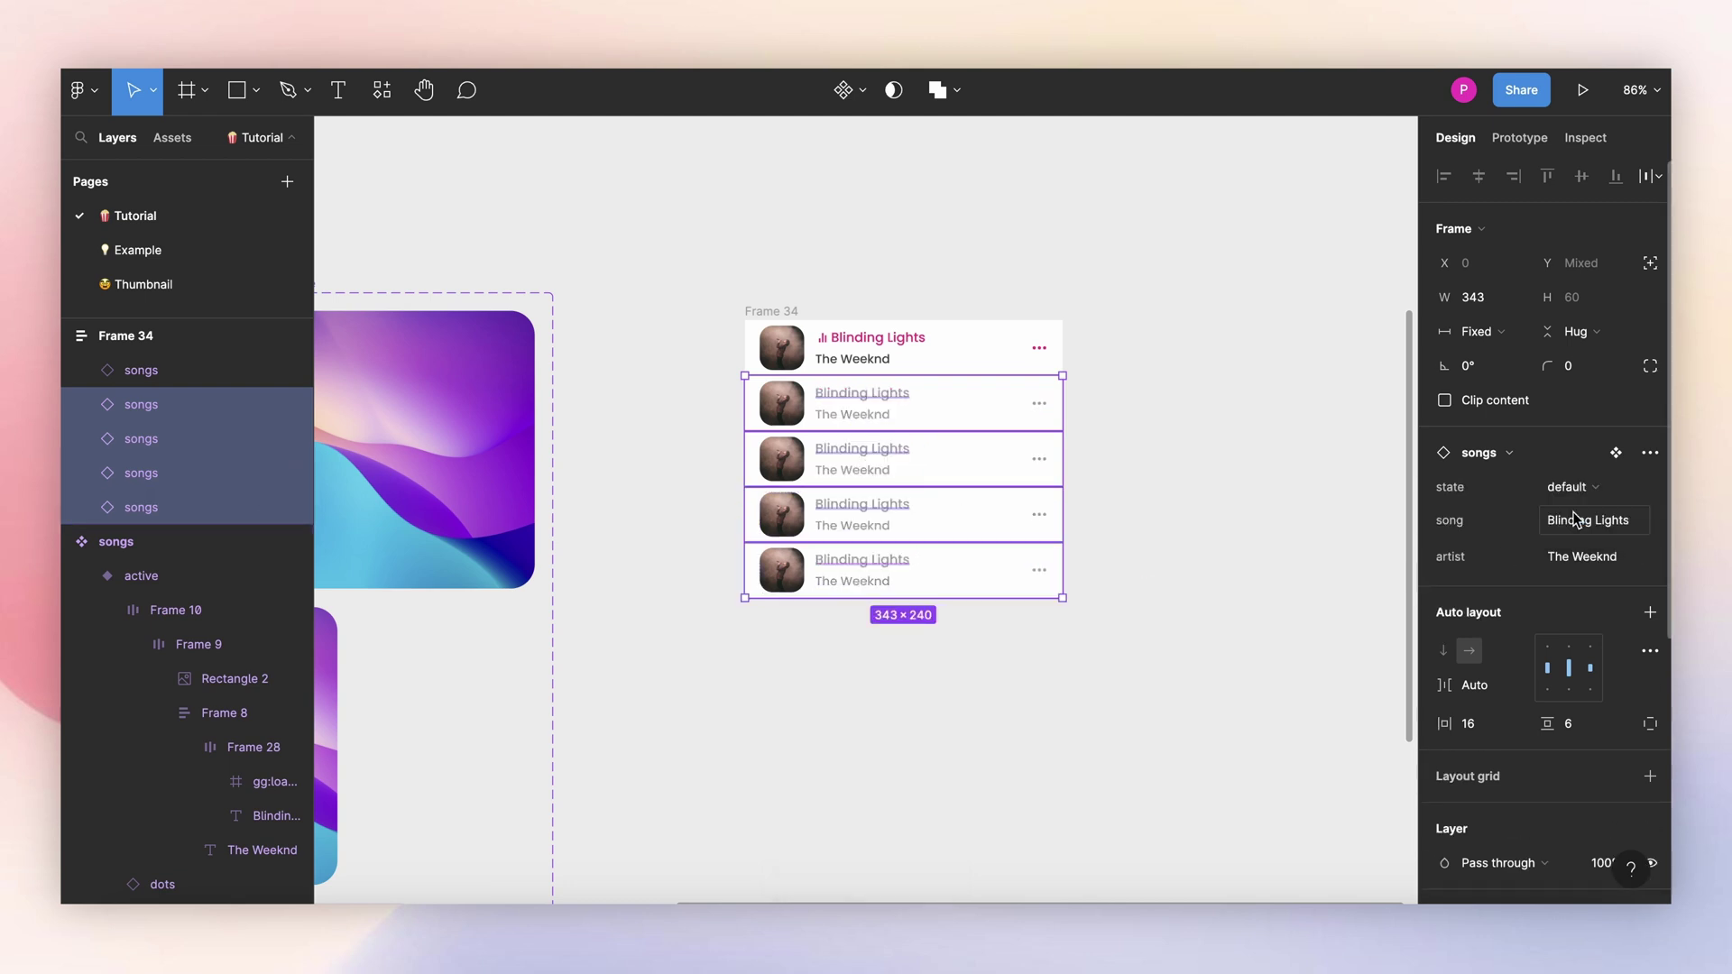
Step: Set the song list frame's vertical padding to 10 and add a white FFFFFF fill
click(920, 286)
click(774, 311)
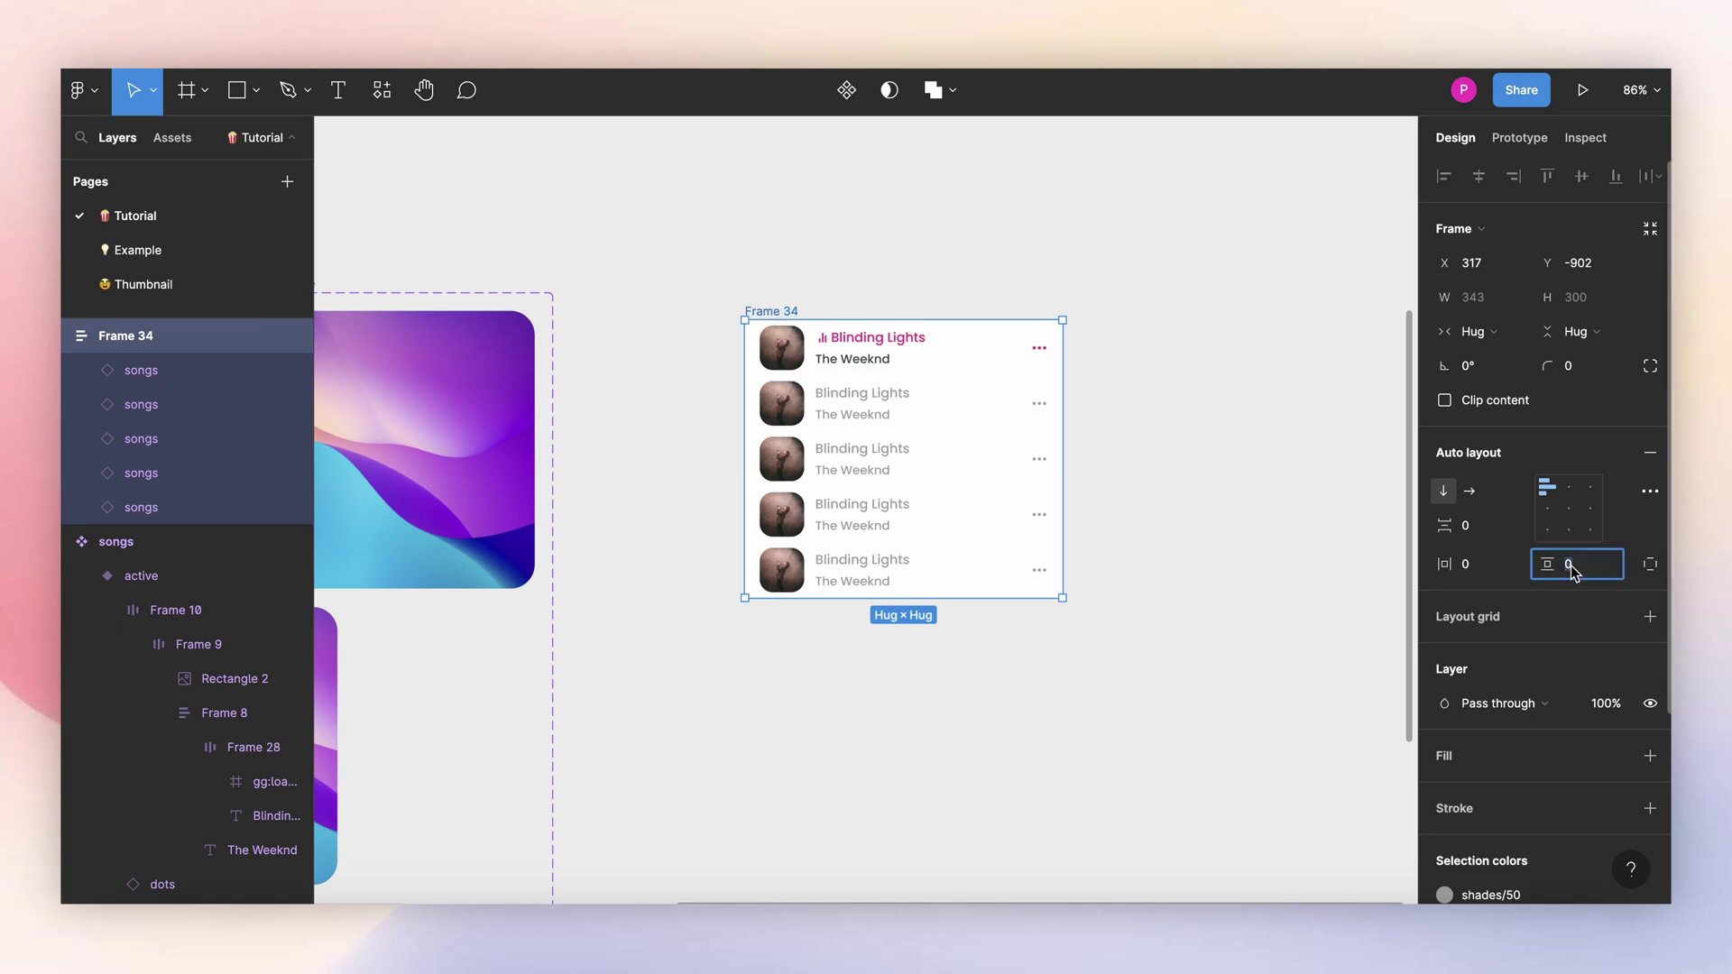
text(10)
key(Return)
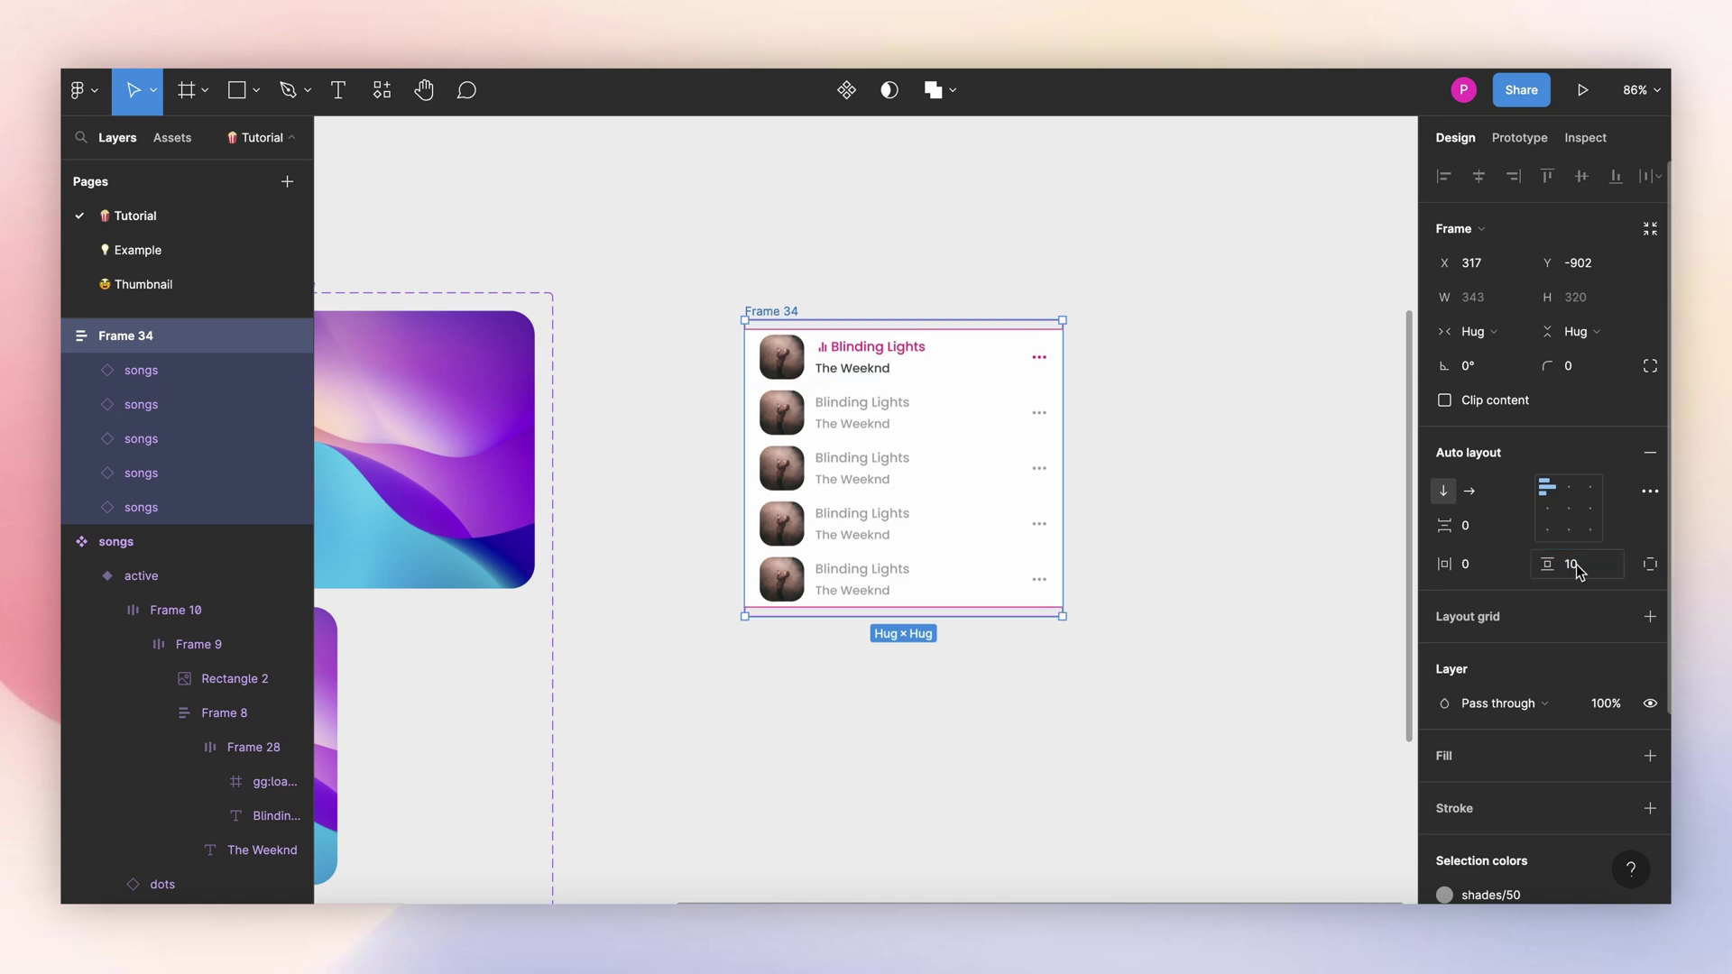
click(1650, 755)
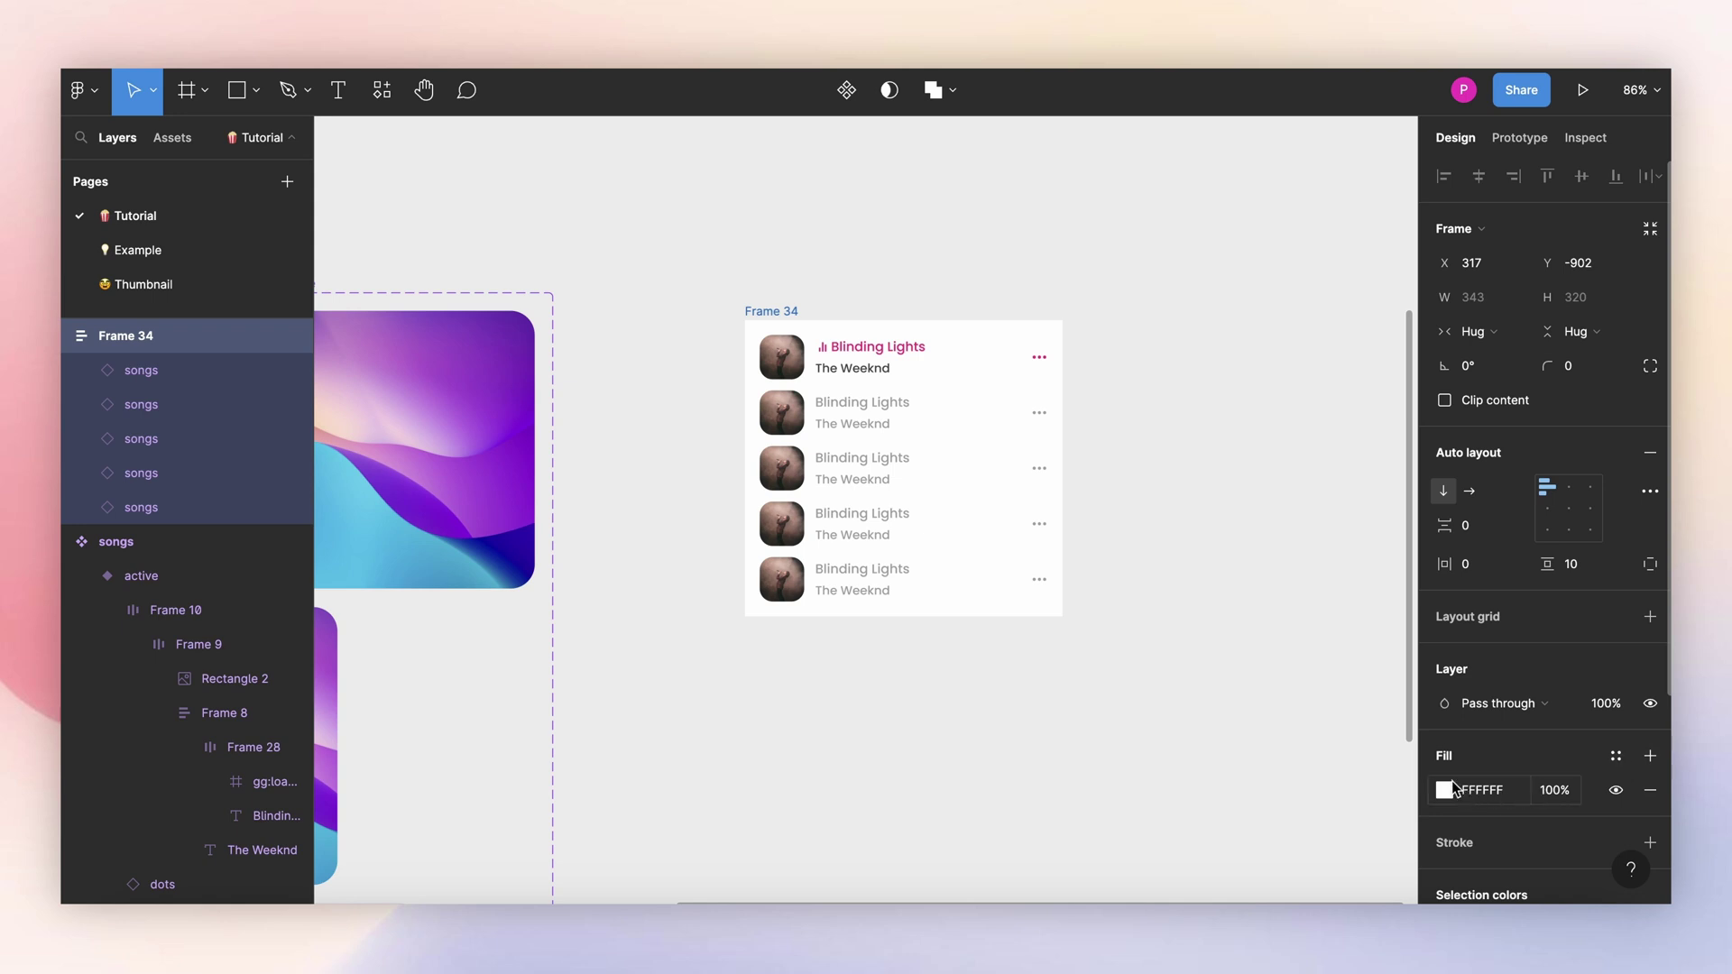
Step: Set the song list frame's corner radius to 26 and turn on content clipping
click(1571, 368)
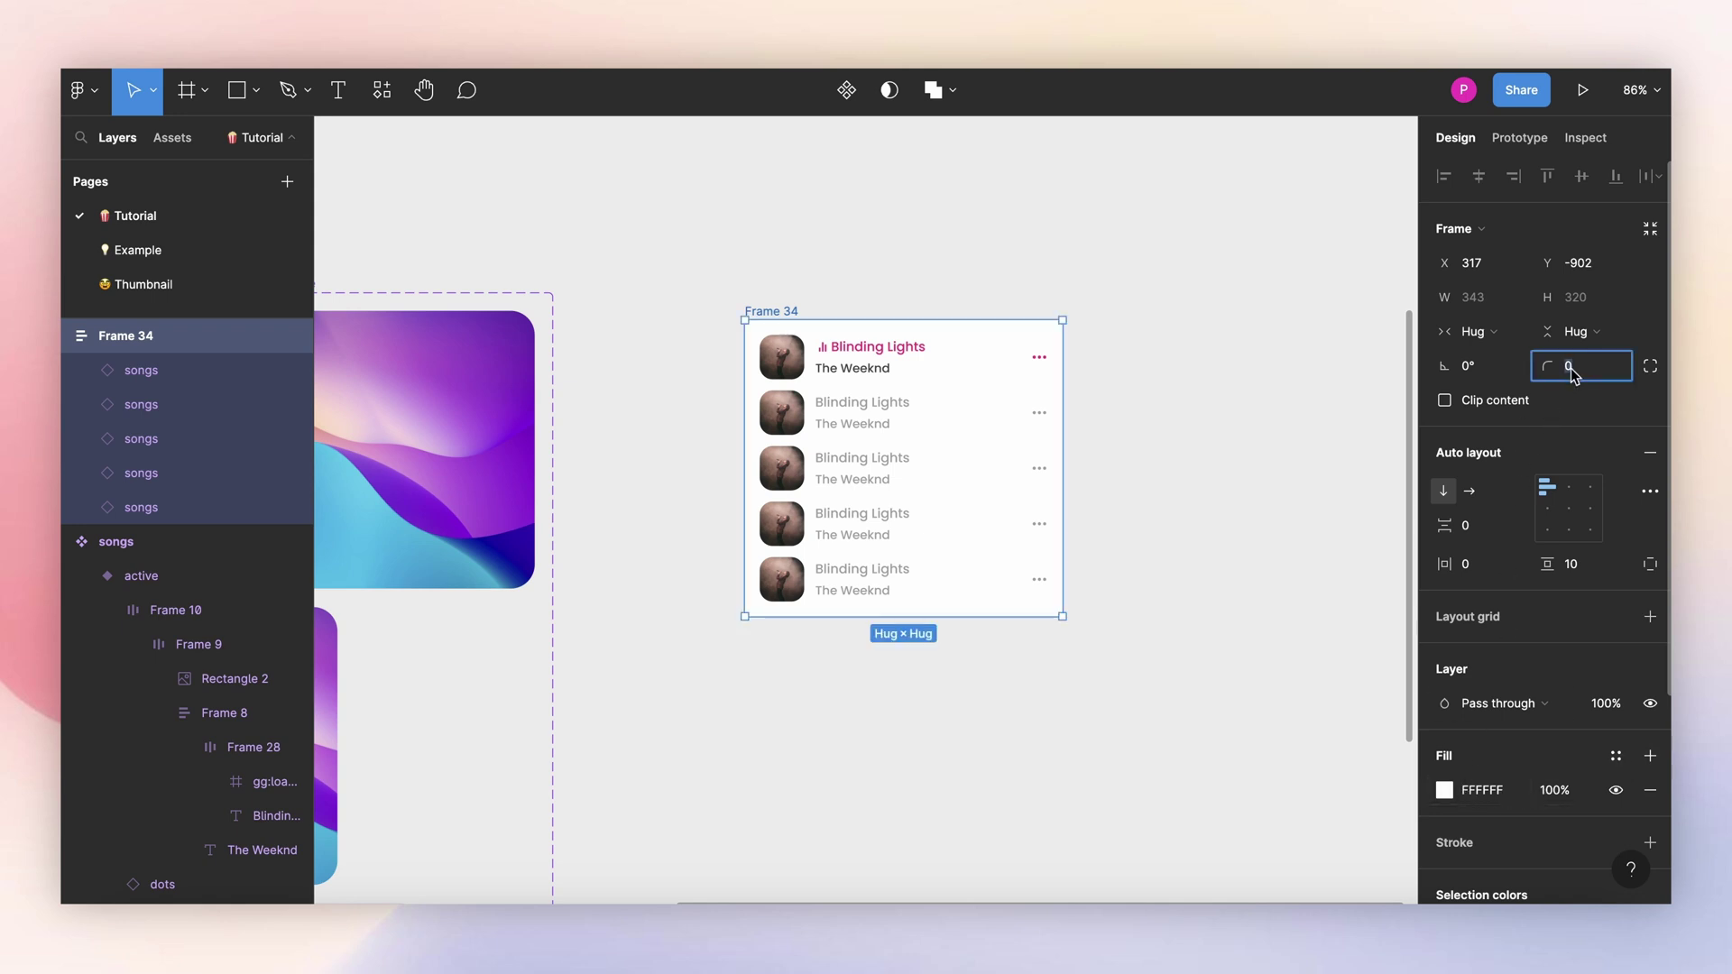
text(26)
key(Return)
scroll(1052, 347, up, 5)
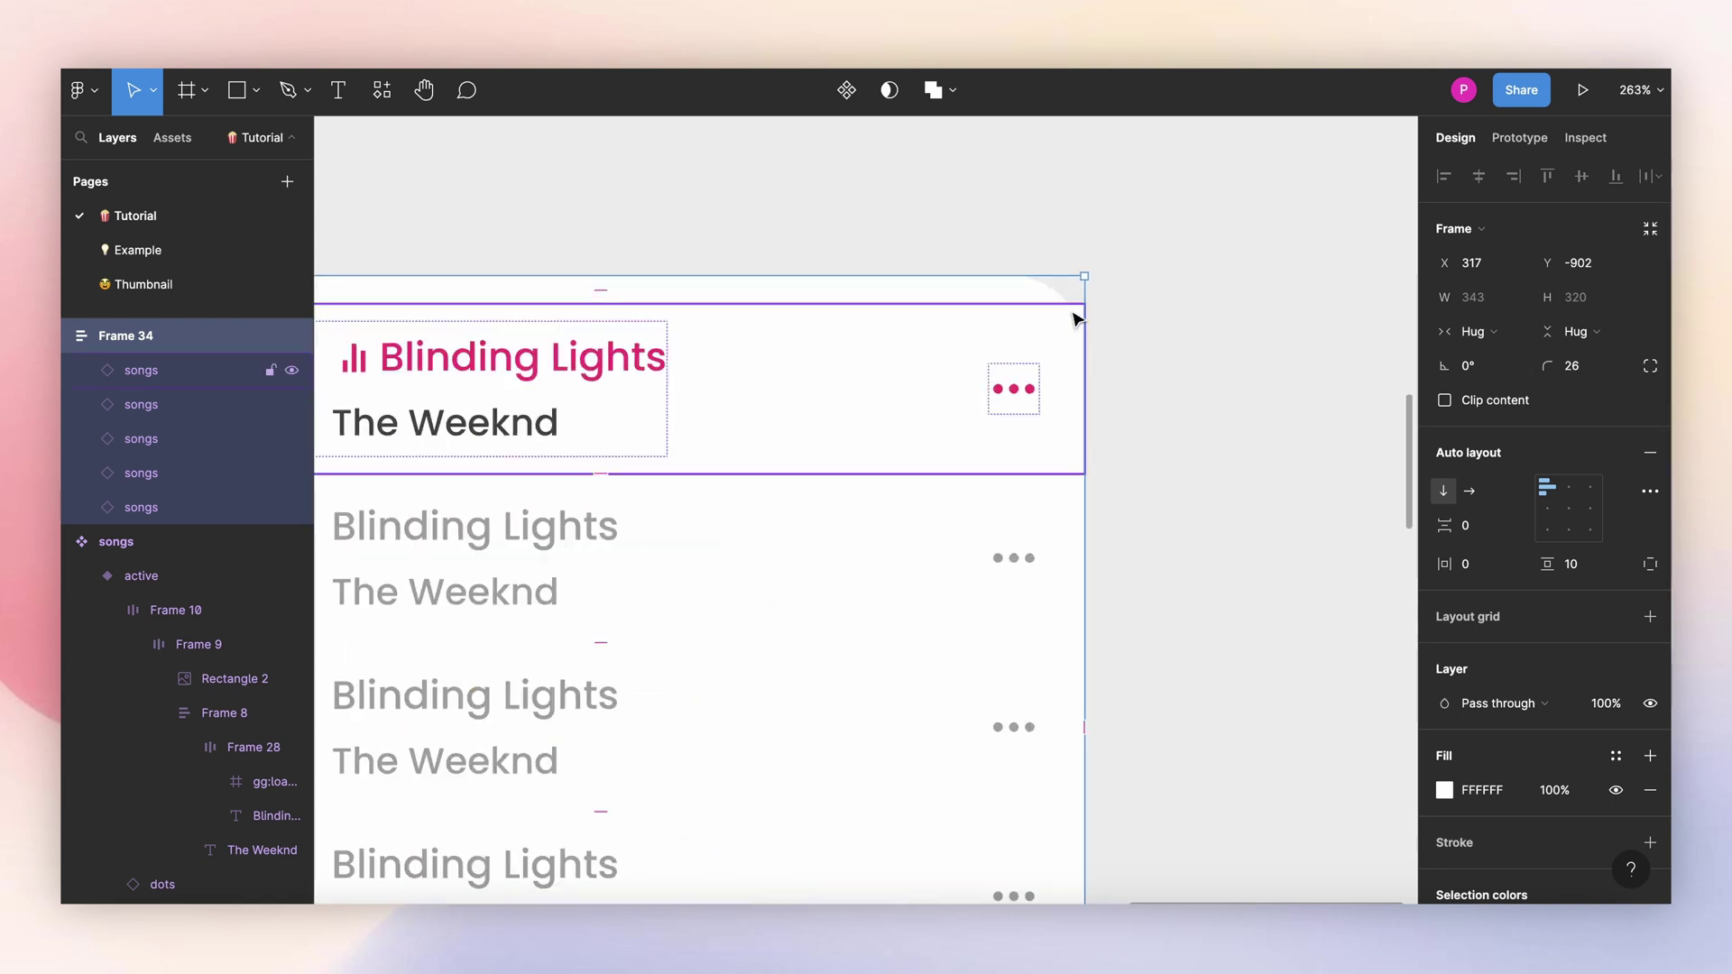
click(1444, 399)
click(1202, 294)
Step: Rename the song list frame as "songs list" and turn it into a component
scroll(1201, 294, down, 4)
double_click(794, 274)
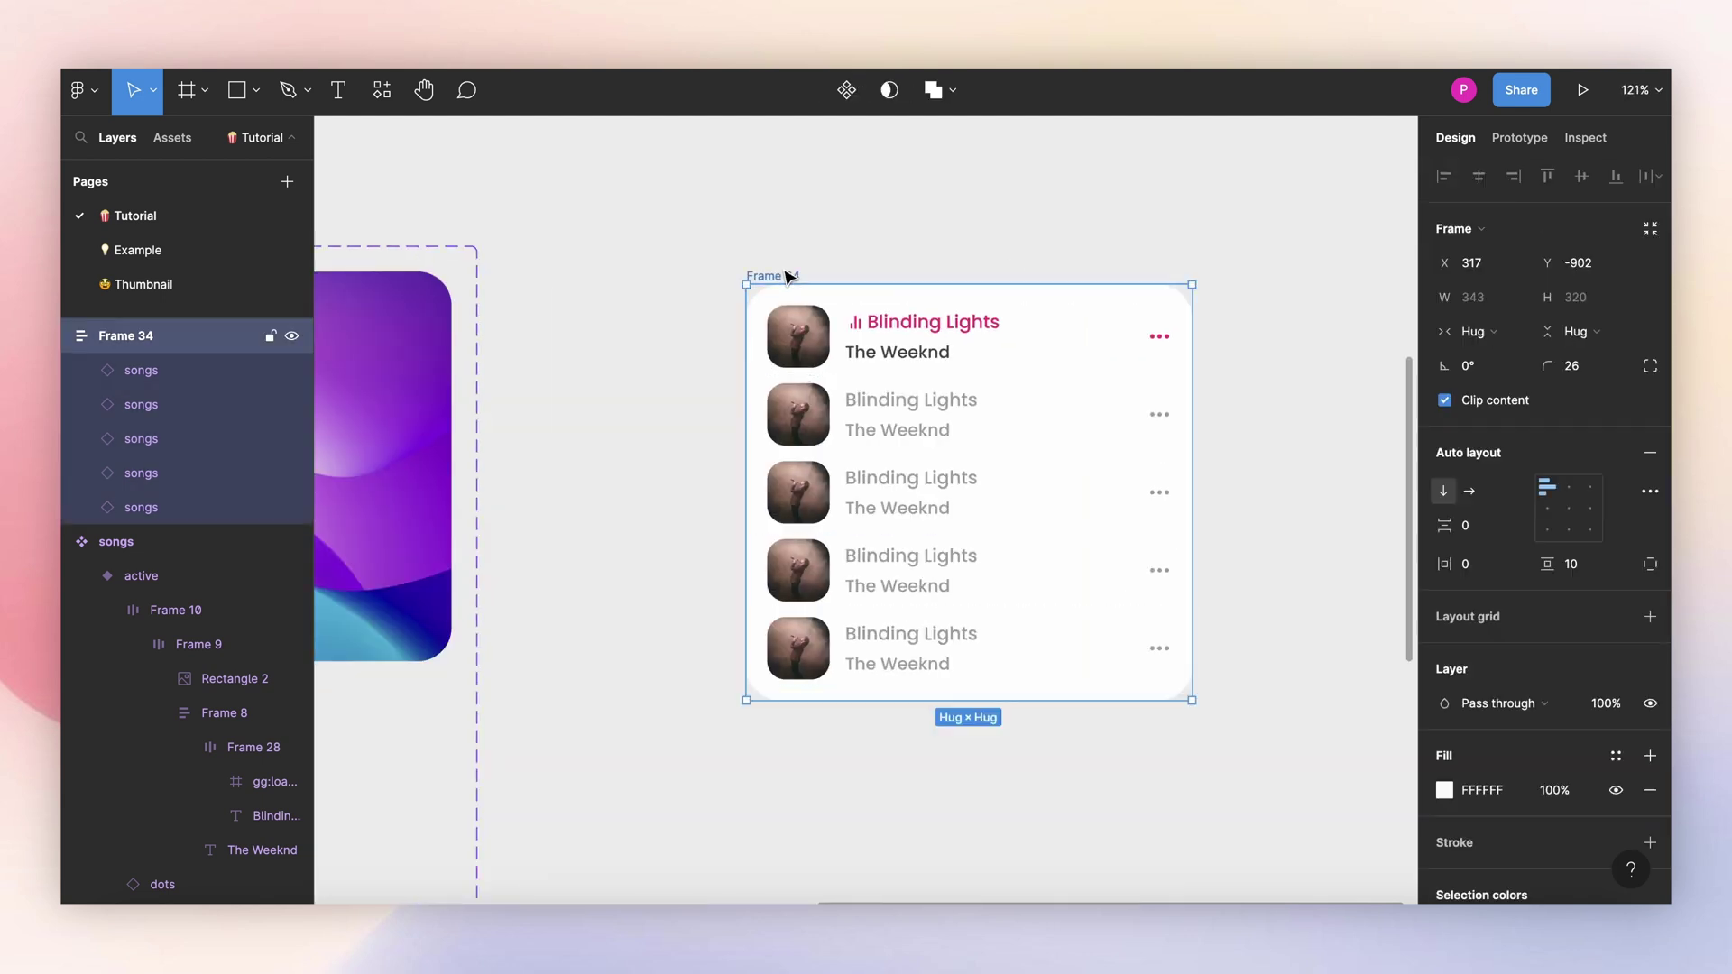
text(songs list)
key(Return)
click(845, 88)
scroll(853, 221, down, 5)
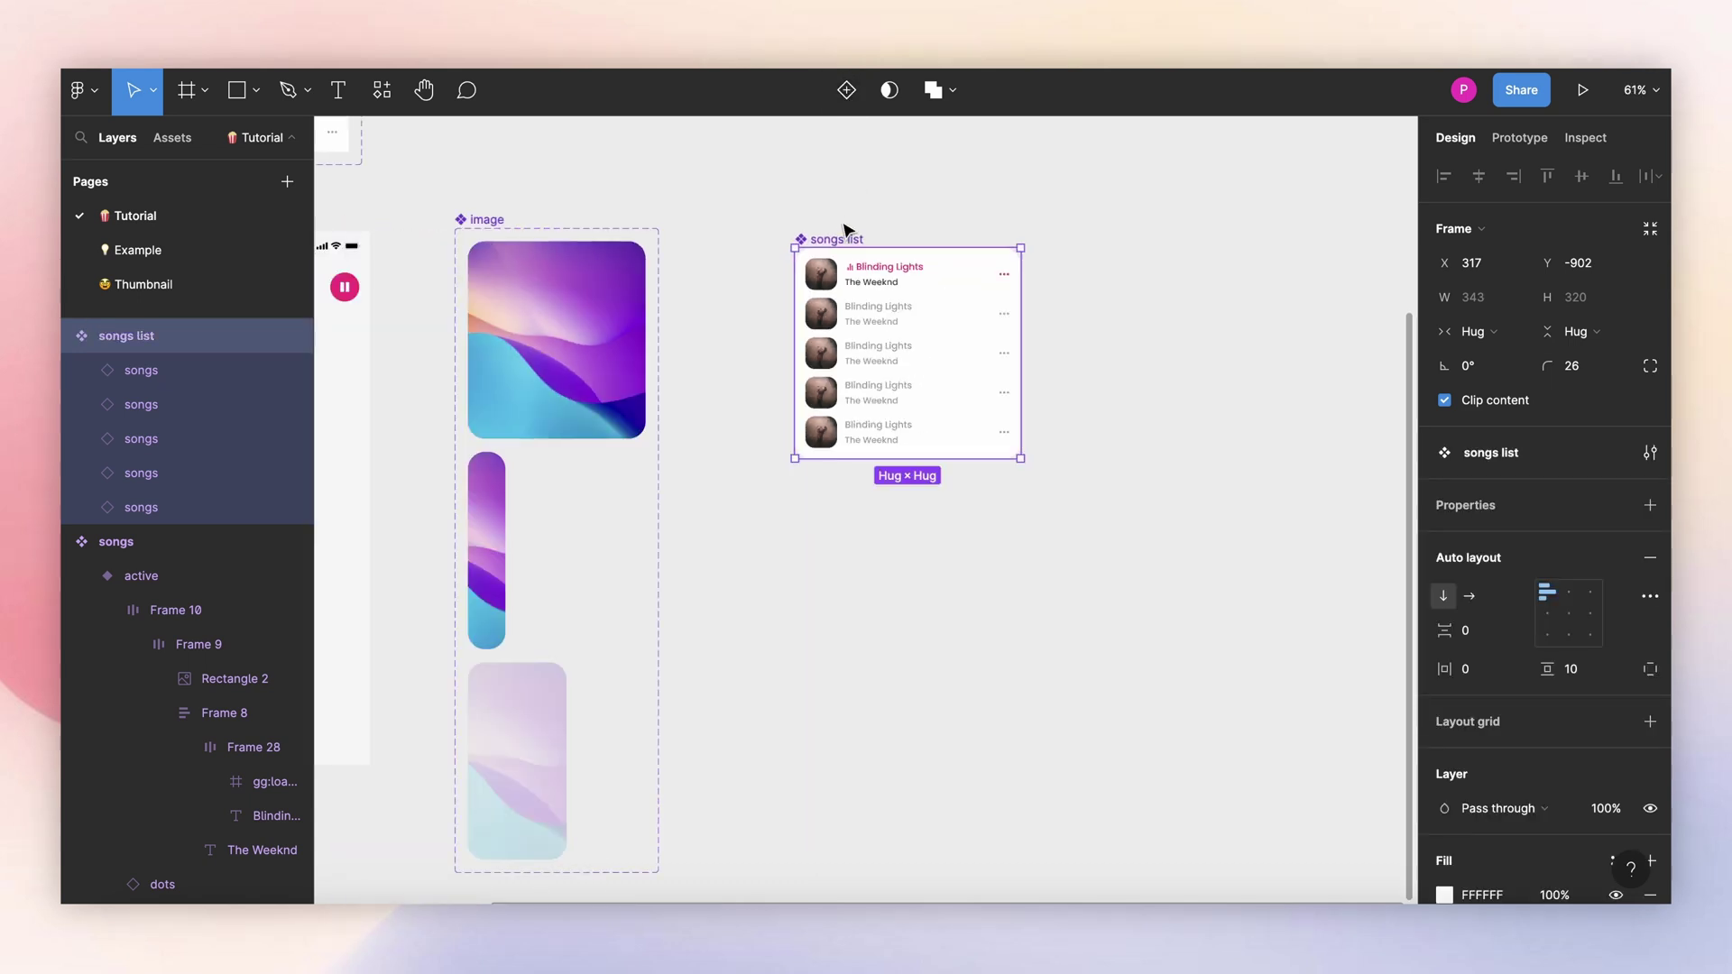
Step: Shift the songs list component slightly and set its second row to song "All My Life" and artist "Lil Durk, J.Cole"
drag(873, 274, 857, 266)
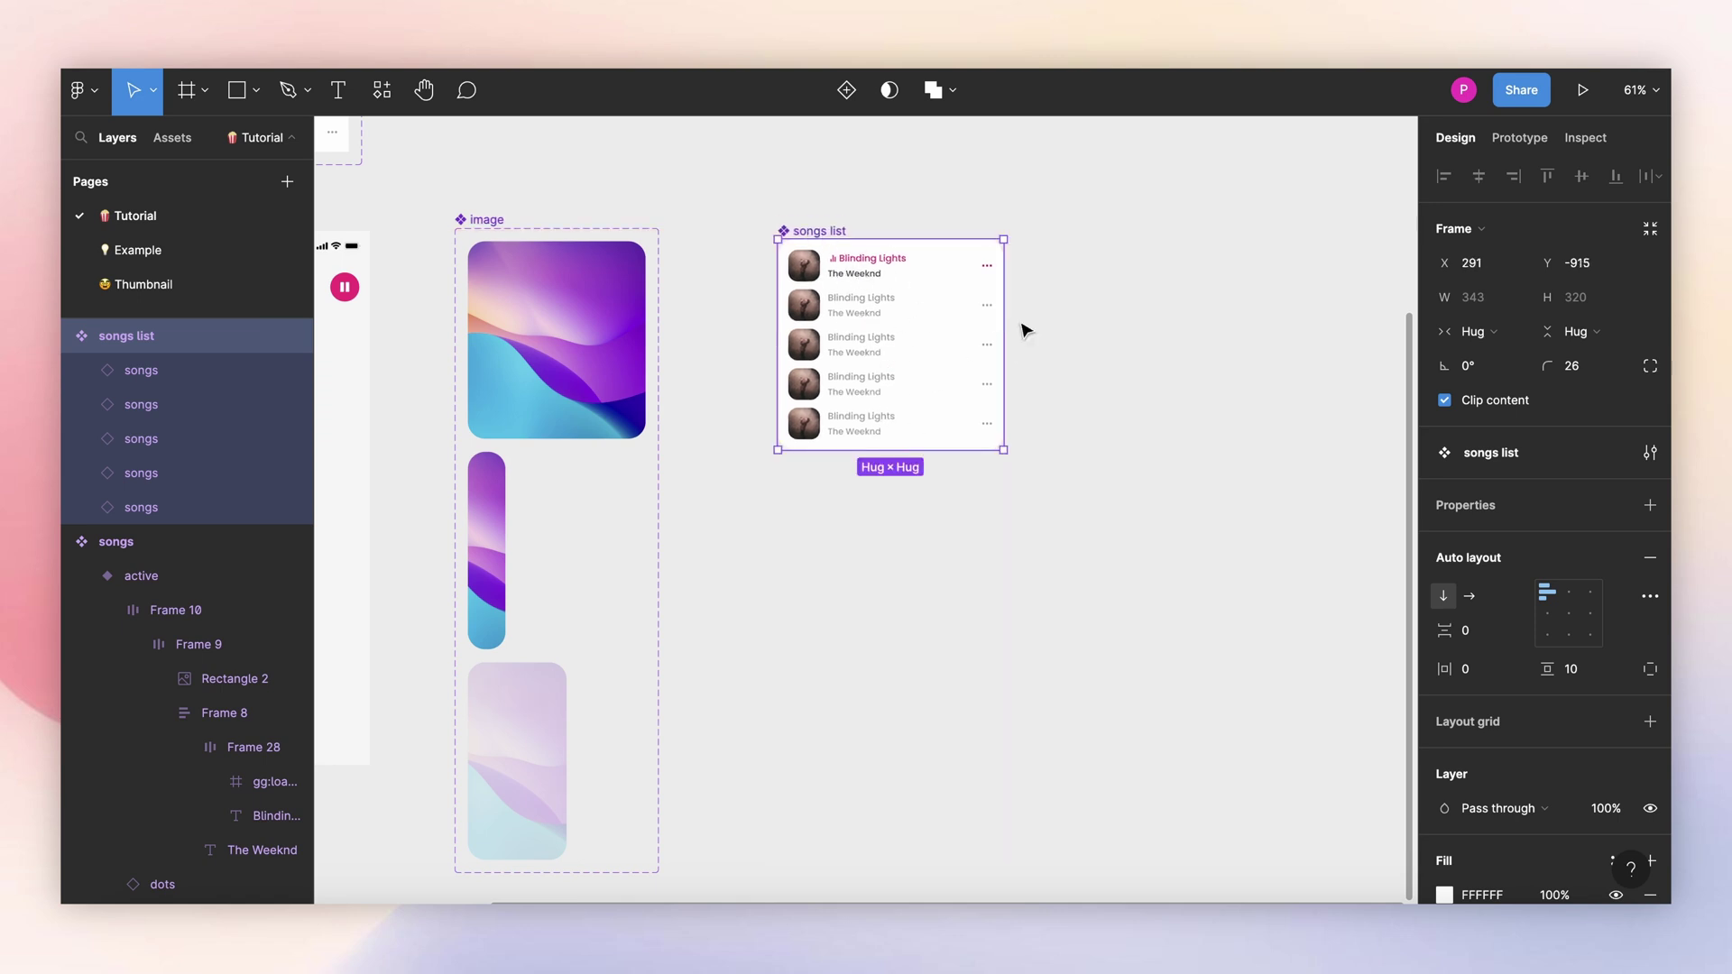
scroll(986, 317, up, 5)
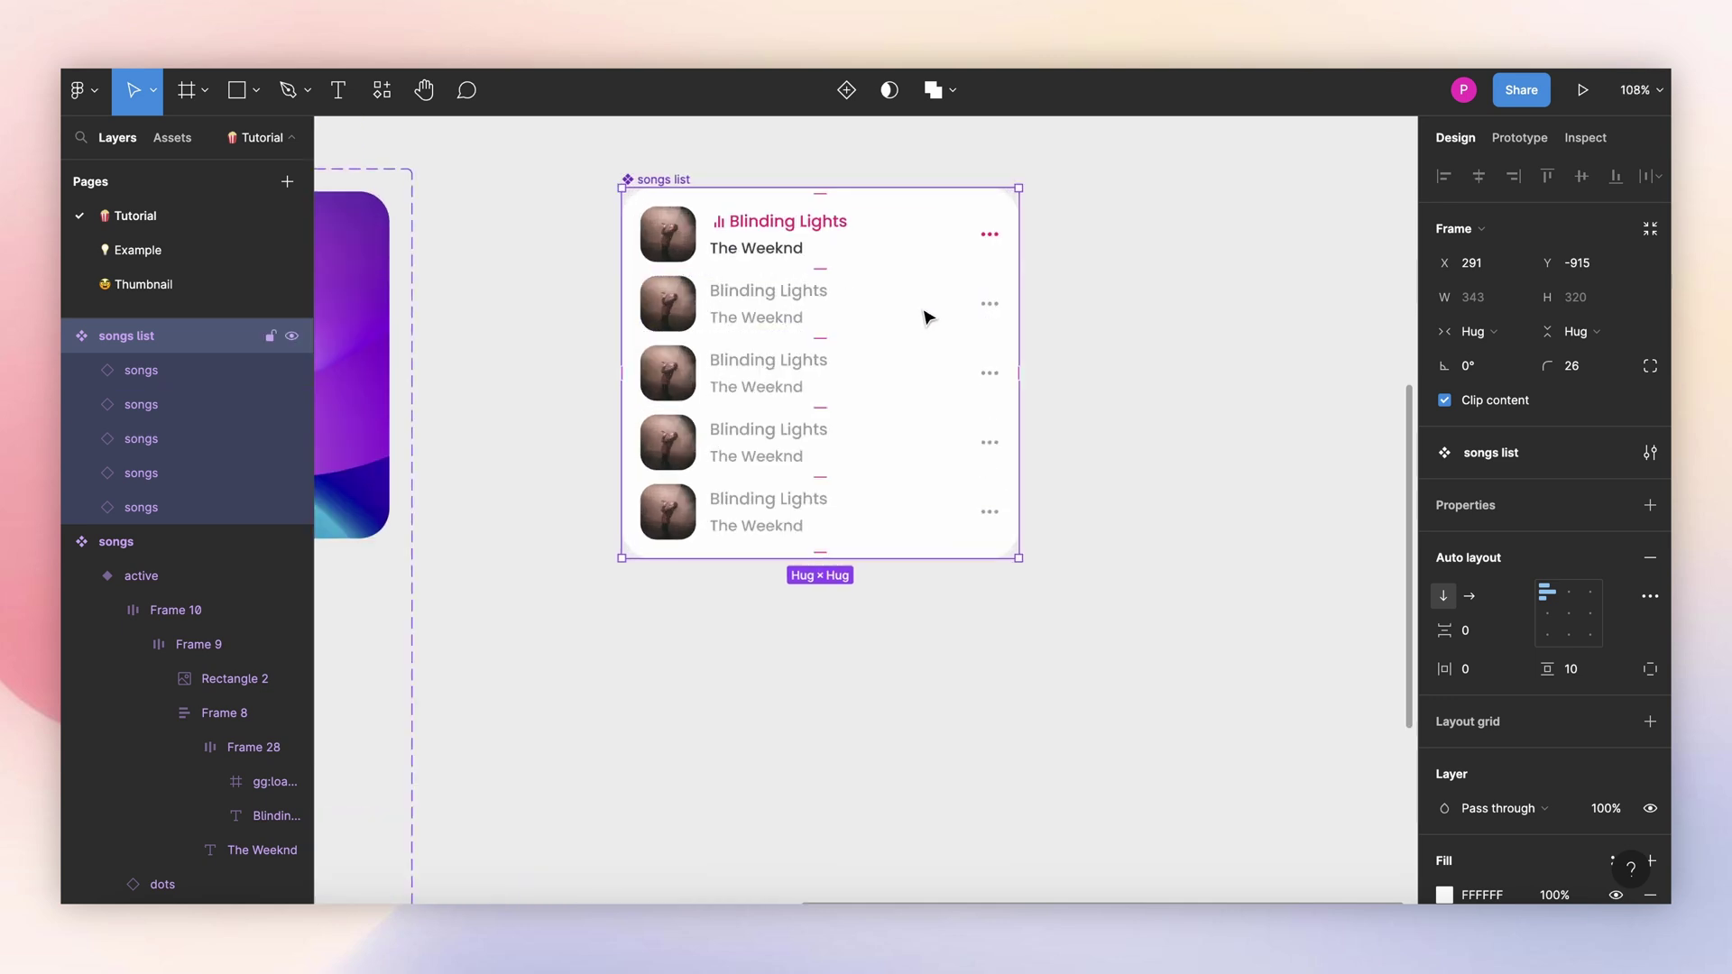
click(927, 316)
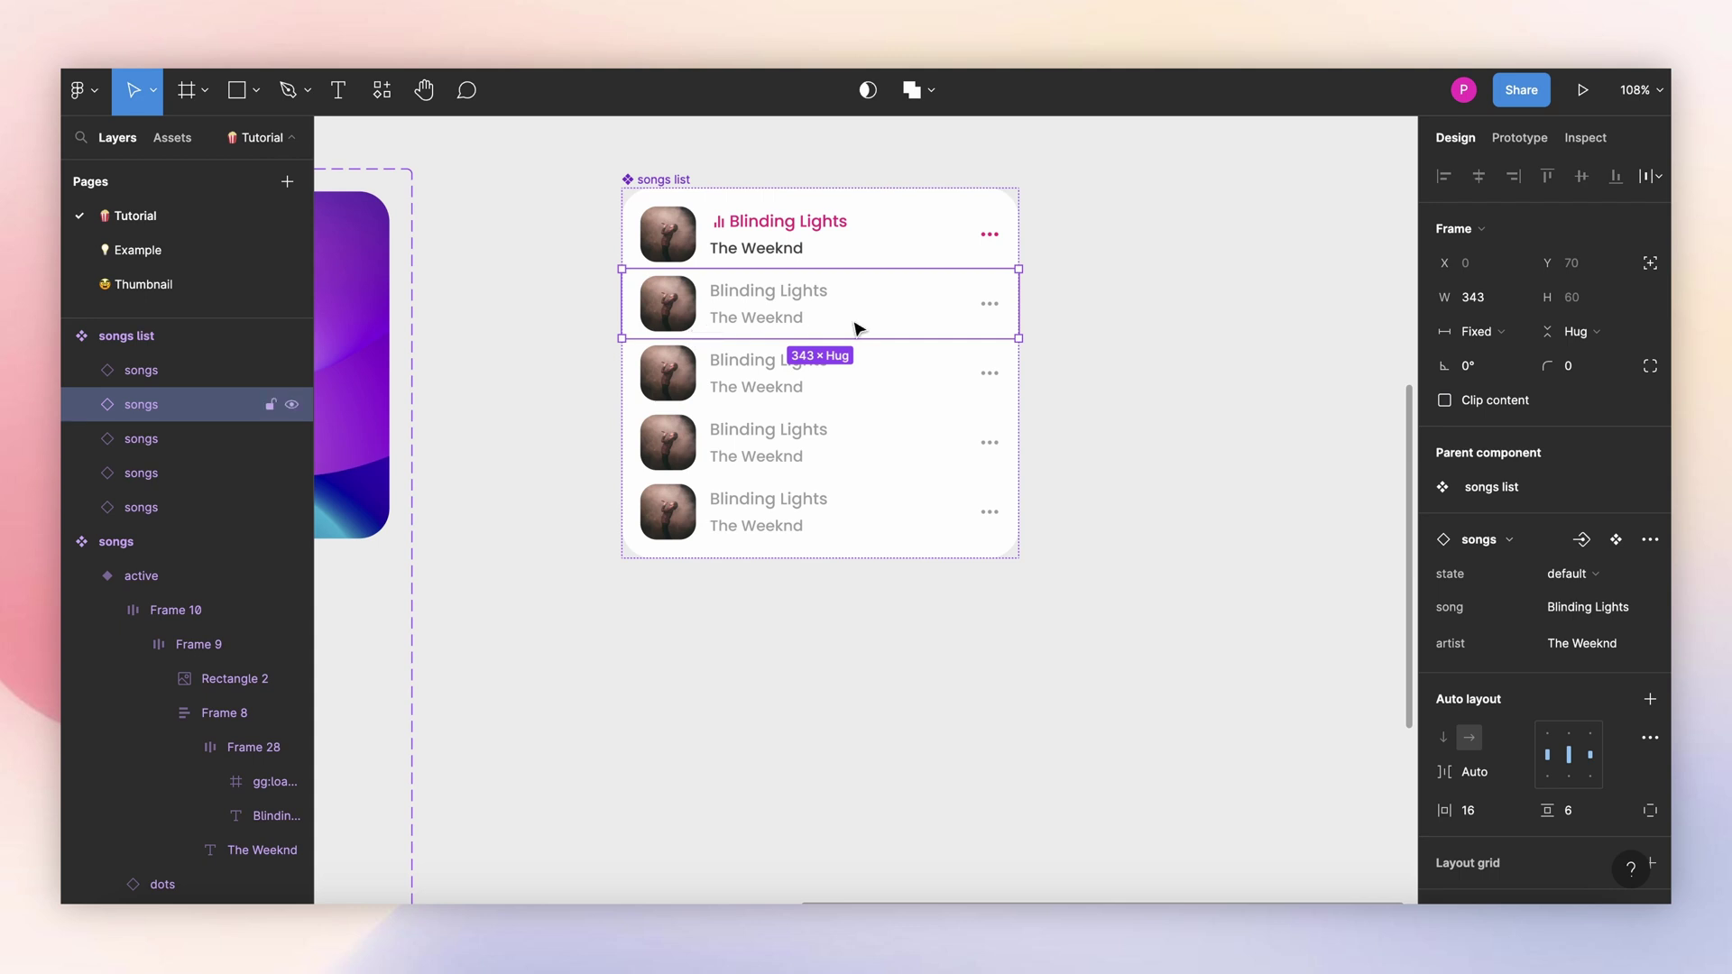
click(1588, 607)
text(all)
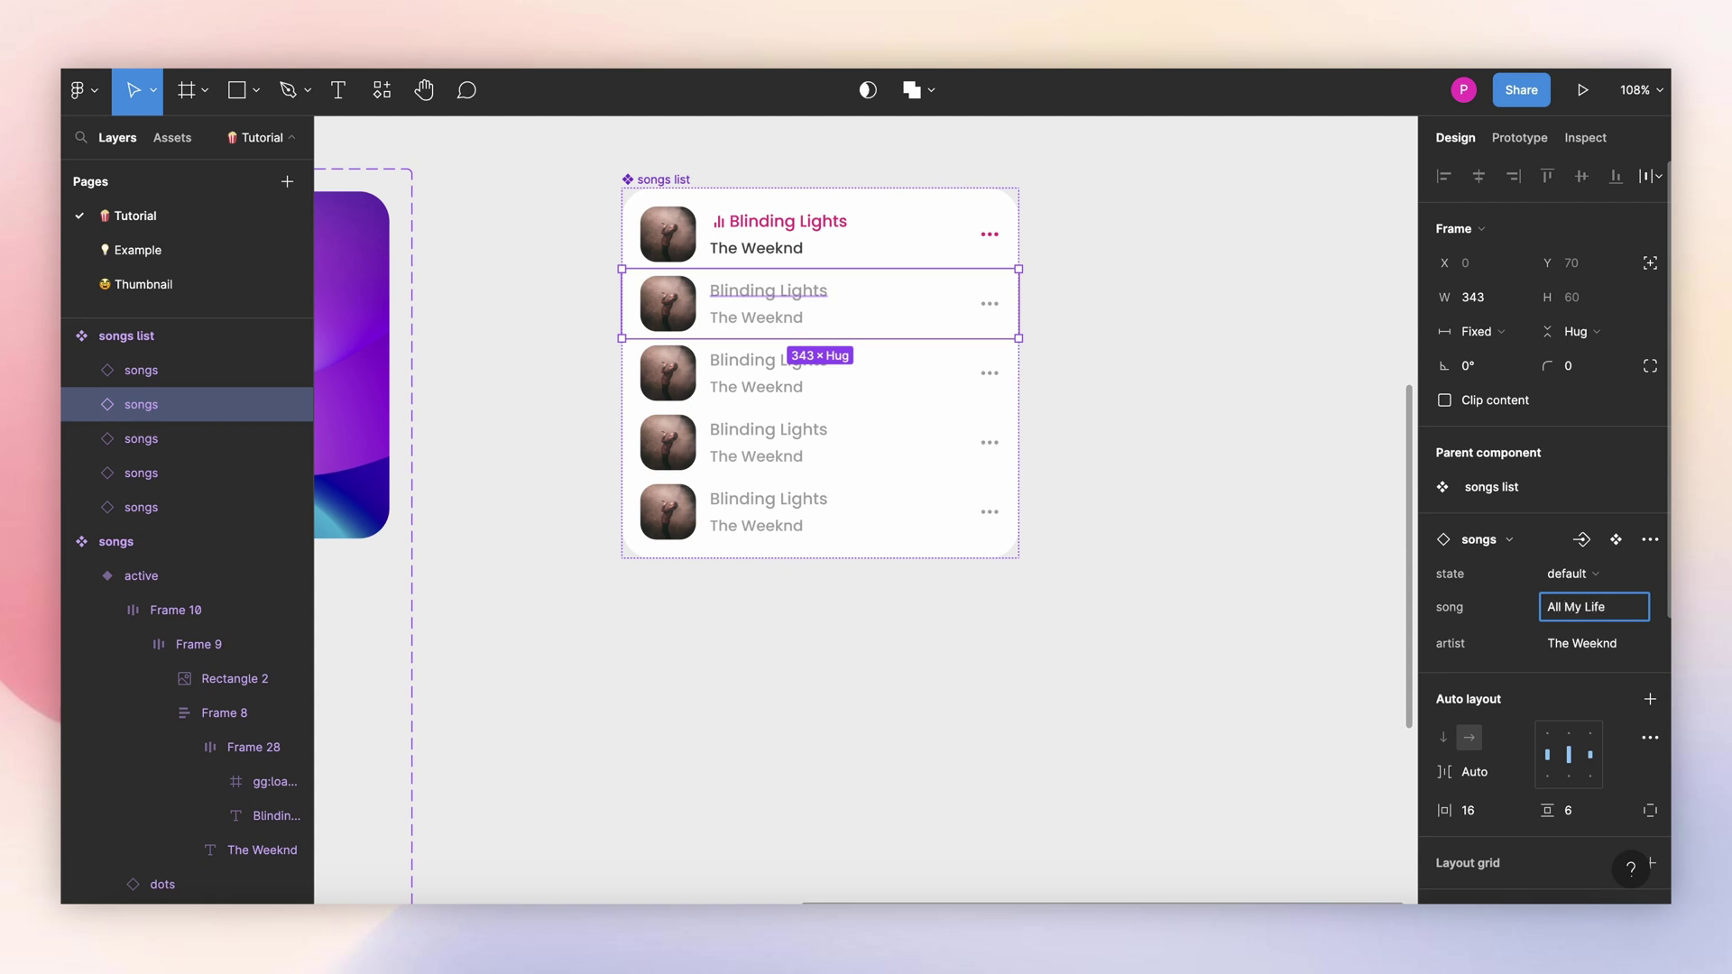
key(Tab)
text(Lil Durk)
Step: Set the third row's song to "WHERE SHE GOES" and its artist to "Bad Bunny"
click(885, 387)
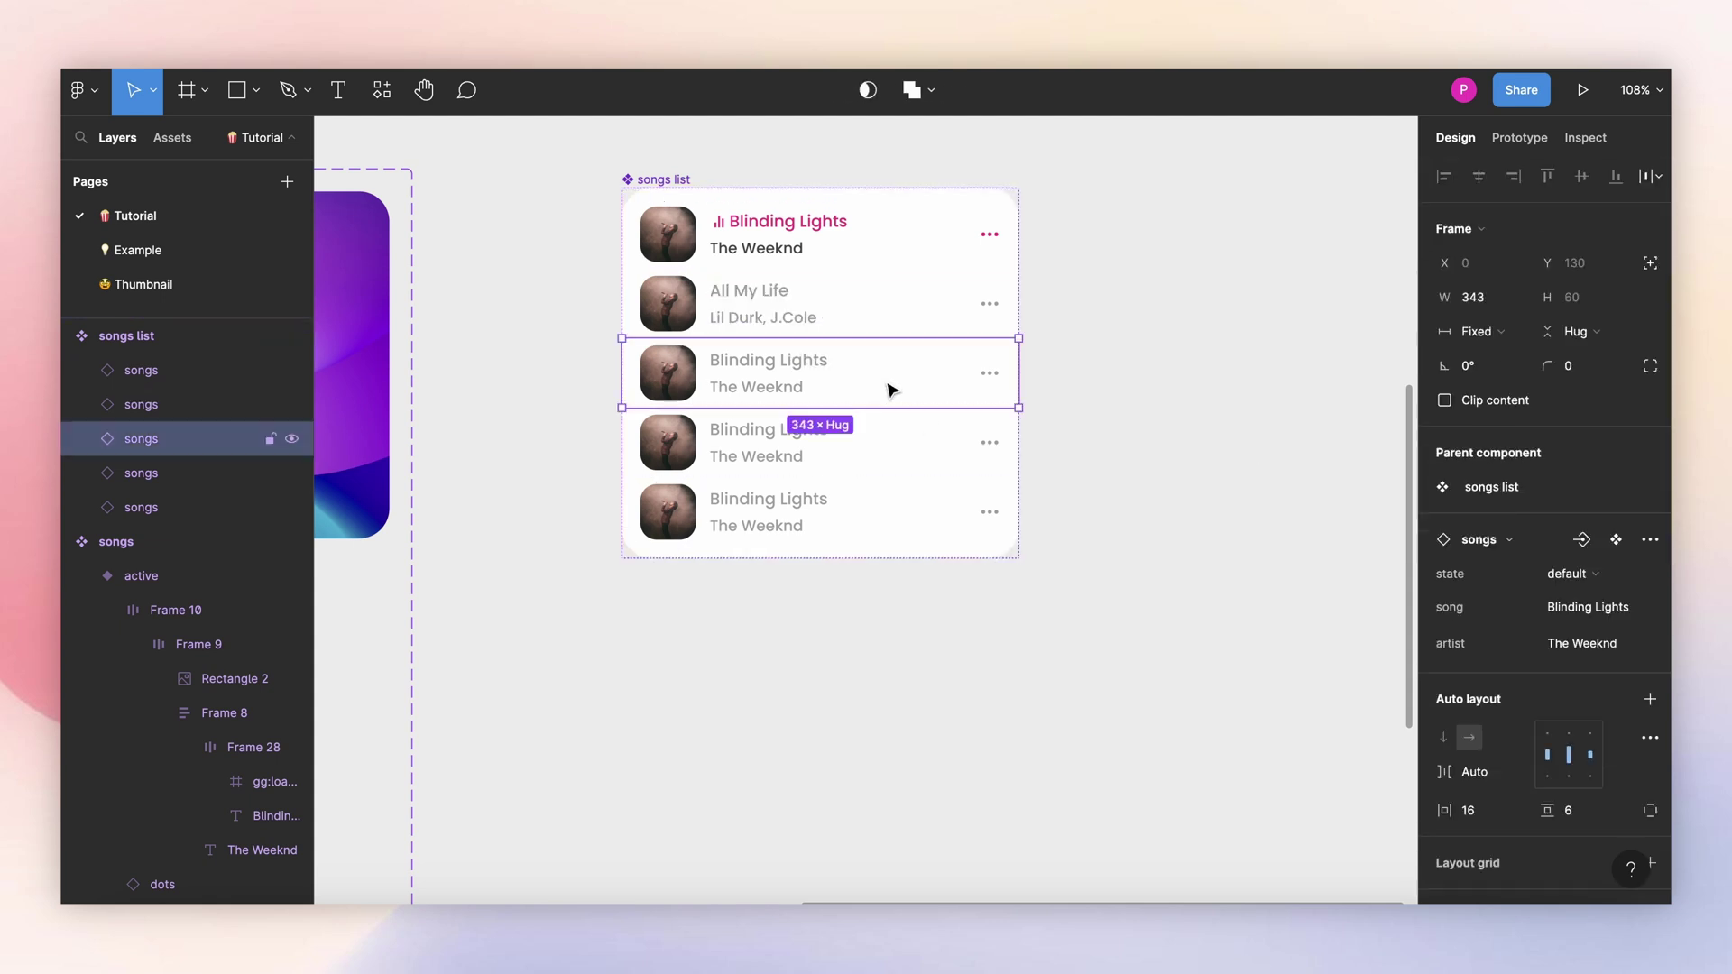
click(1587, 608)
text(WHERE SHE GOES)
key(Tab)
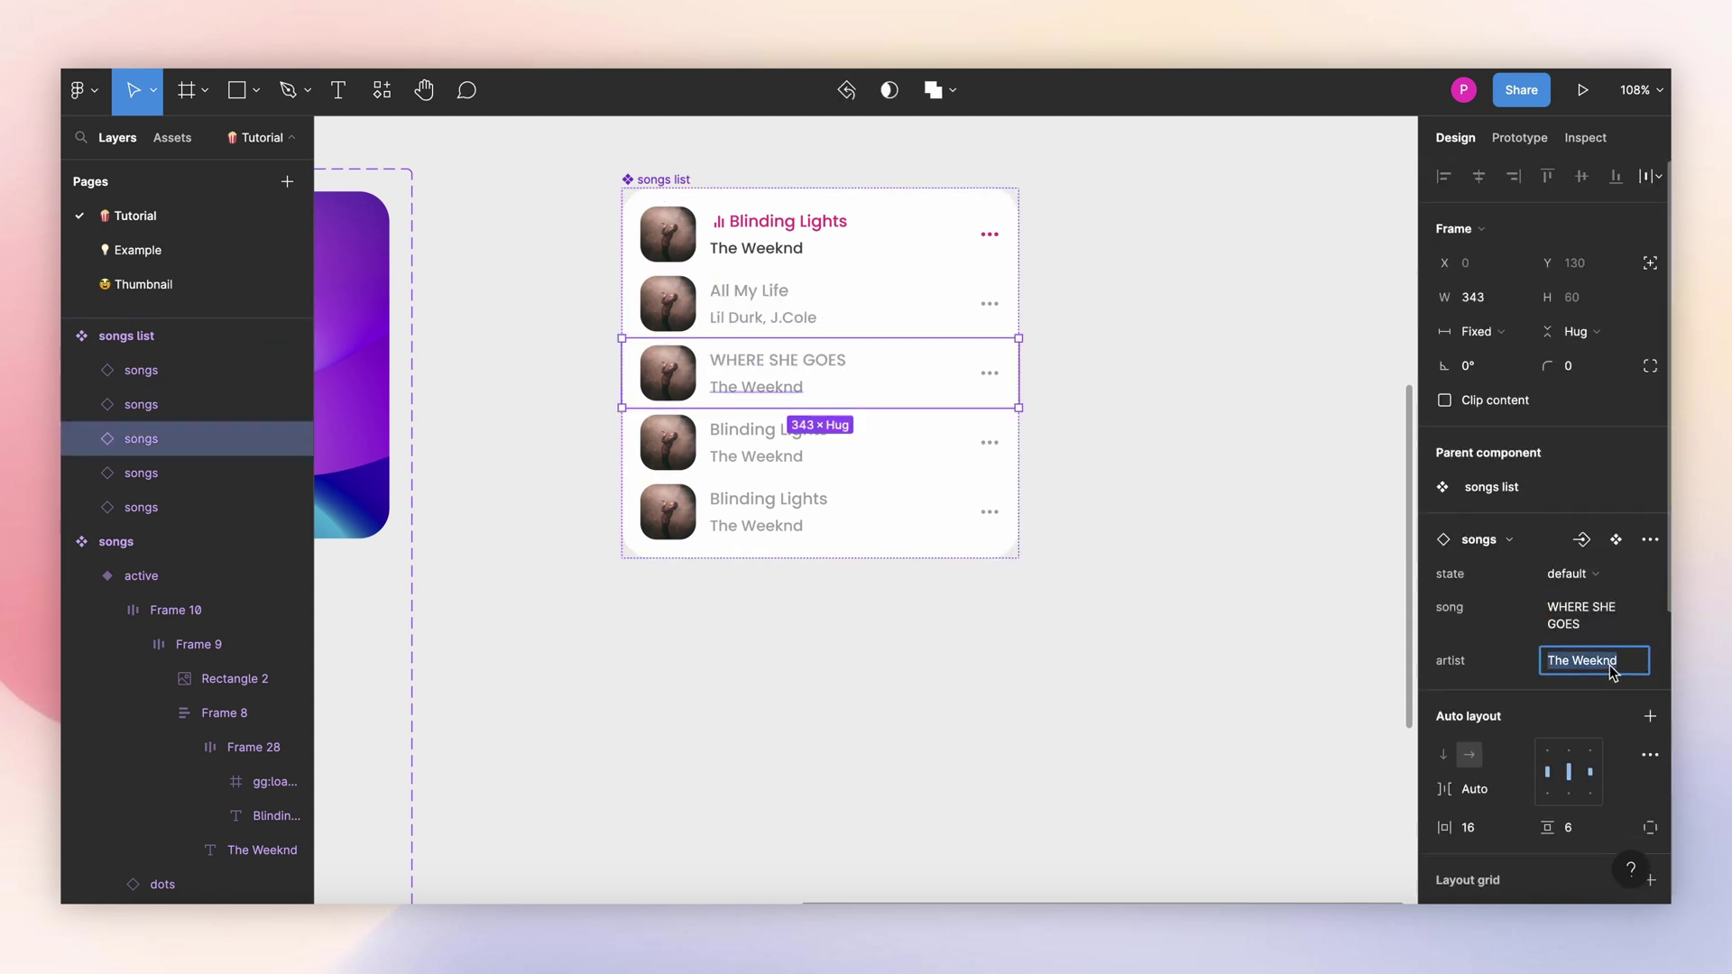
text(Bad Bunny)
Step: Set the fourth row's song to "Flowers" and its artist to "Miley Cyrus"
click(837, 443)
click(1588, 607)
text(Flowers)
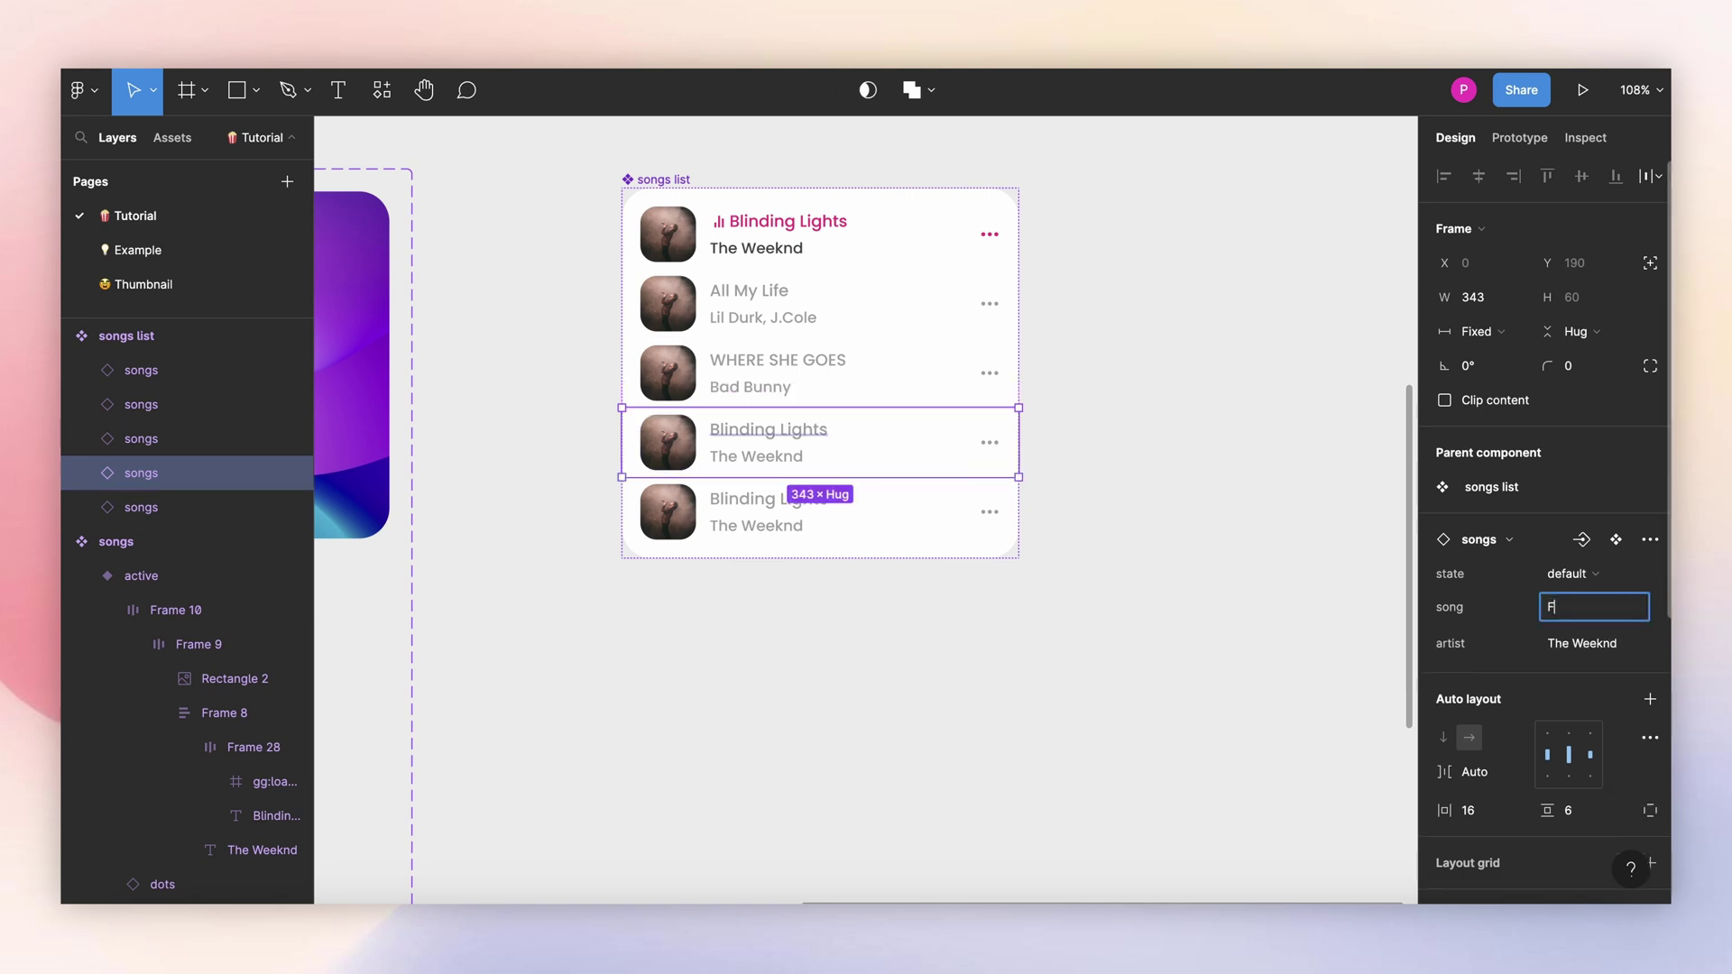
click(1600, 647)
text(Miley Cyrus)
Step: Set the fifth row's song to "Players" and its artist to "Coi Leray"
click(881, 502)
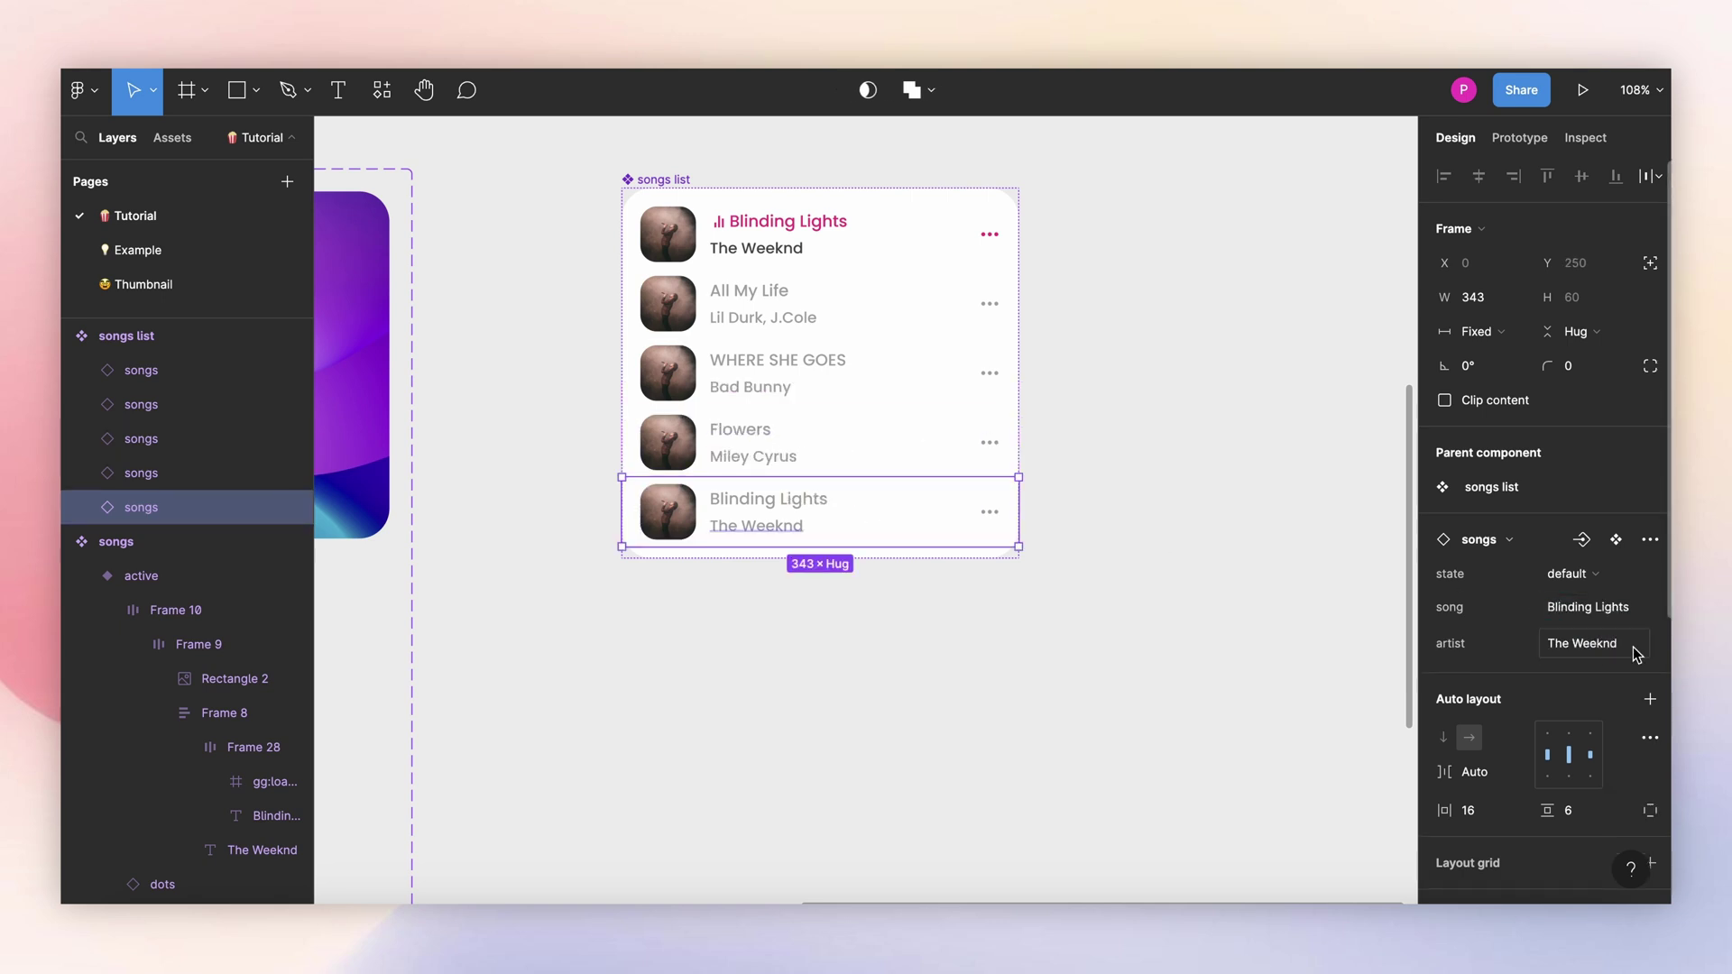
click(1597, 611)
text(Playes)
key(BackSpace)
text(rs)
key(Tab)
text(Col)
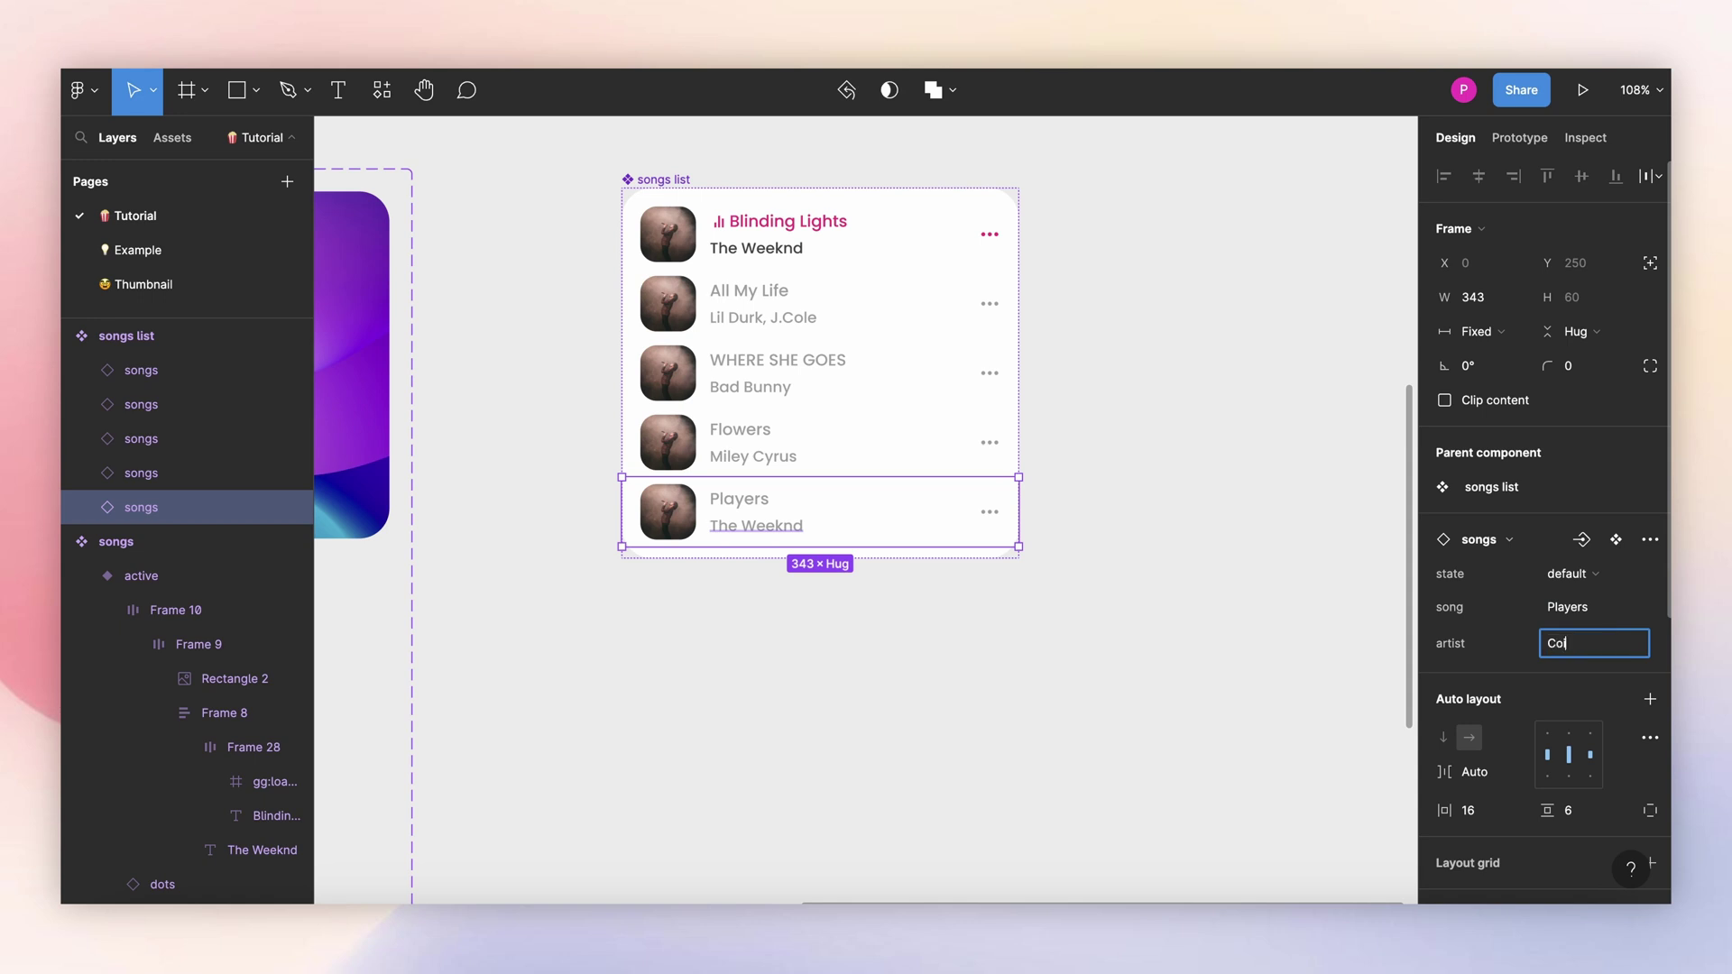
click(1127, 333)
Step: Add four variants to the songs list component so that the set holds five lists
scroll(1128, 333, down, 3)
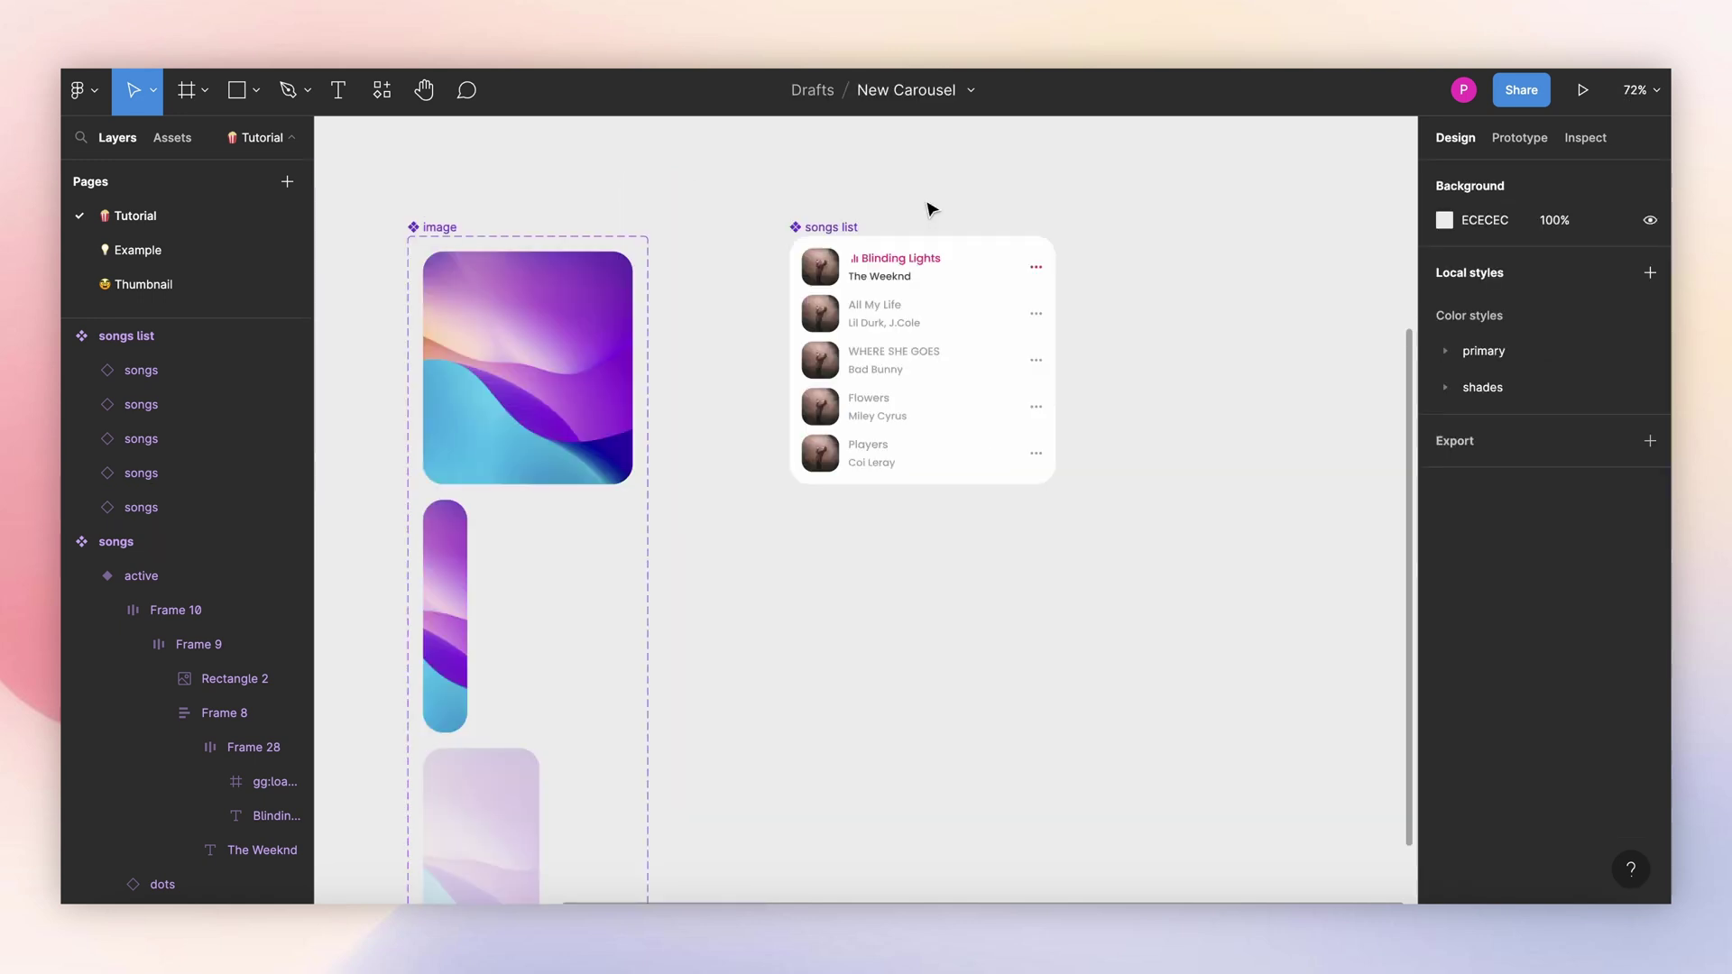
click(831, 226)
scroll(1044, 343, down, 2)
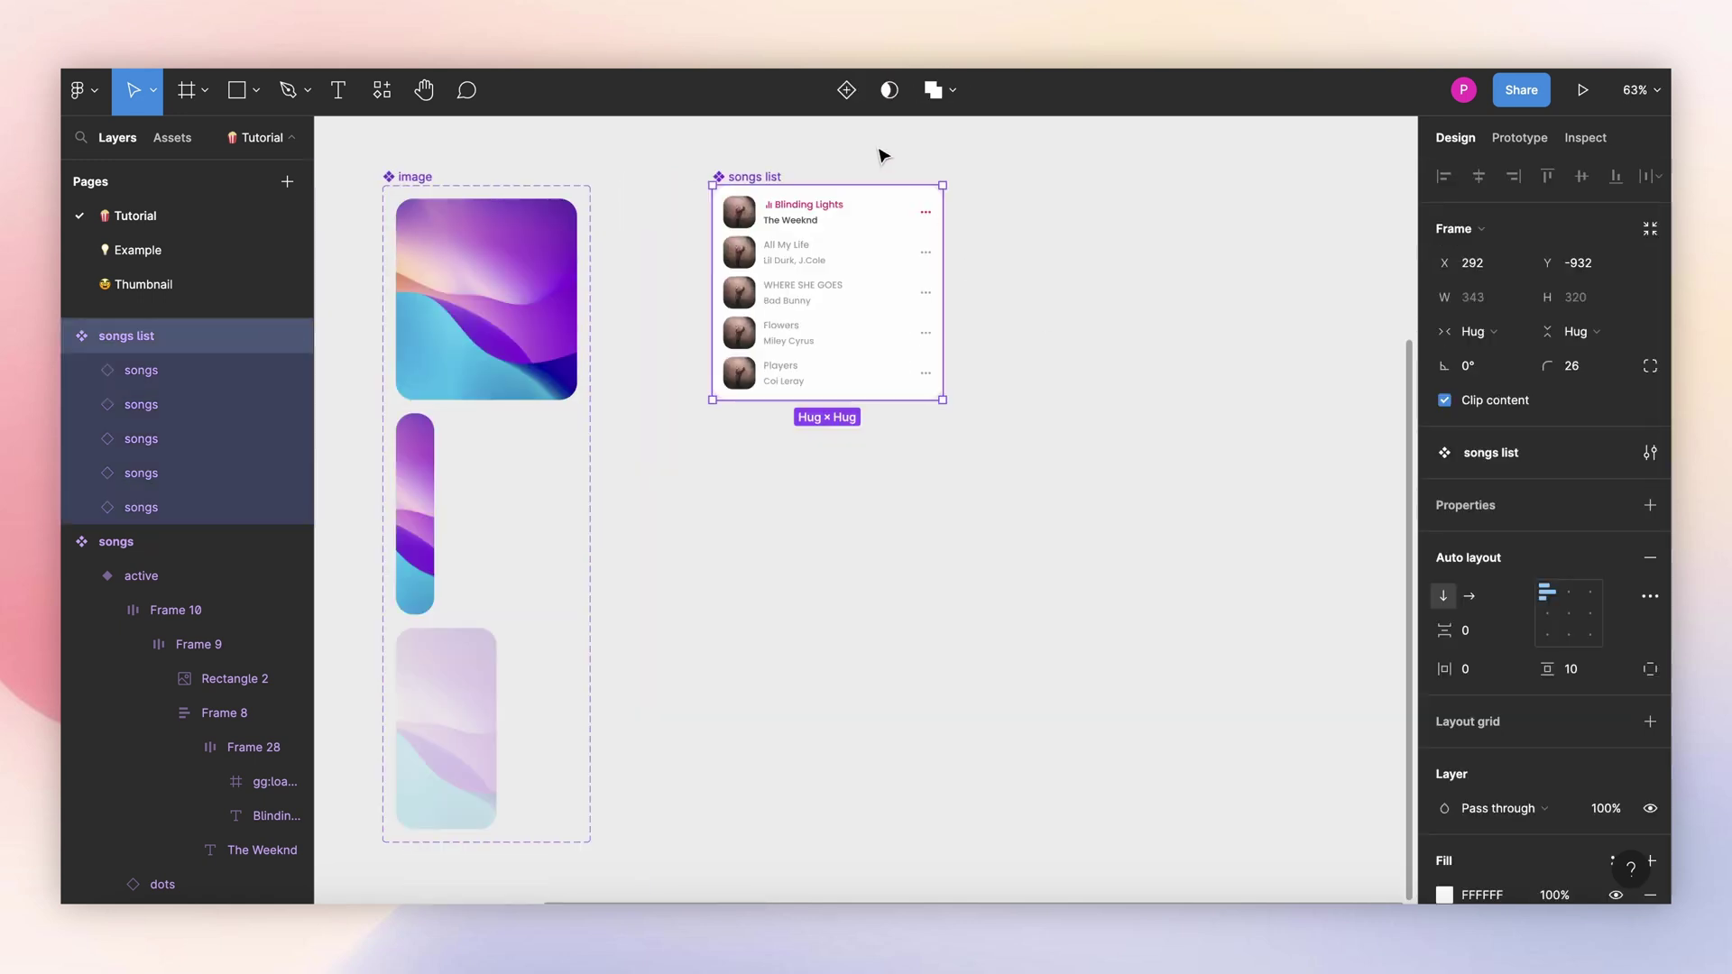
click(848, 93)
click(756, 149)
click(755, 161)
click(847, 93)
click(754, 162)
click(846, 92)
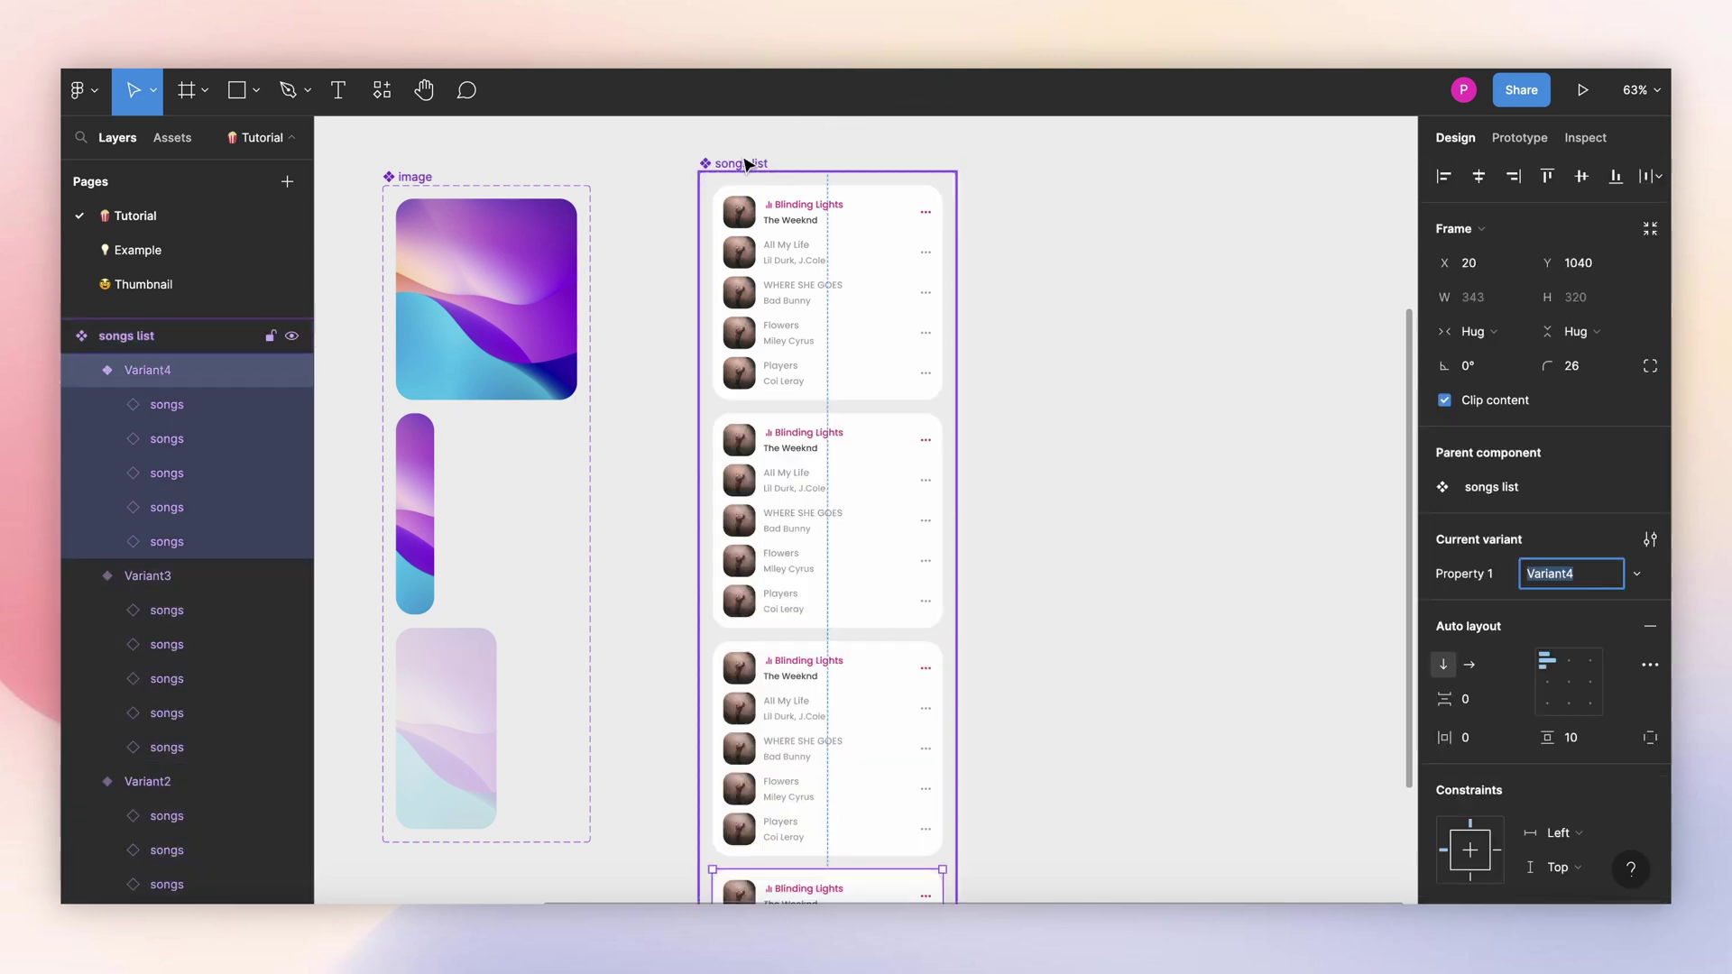
click(749, 162)
scroll(774, 159, down, 3)
key(Escape)
Step: In the second variant, move All My Life to the first row with state "active" and set Blinding Lights to "default"
scroll(932, 378, up, 5)
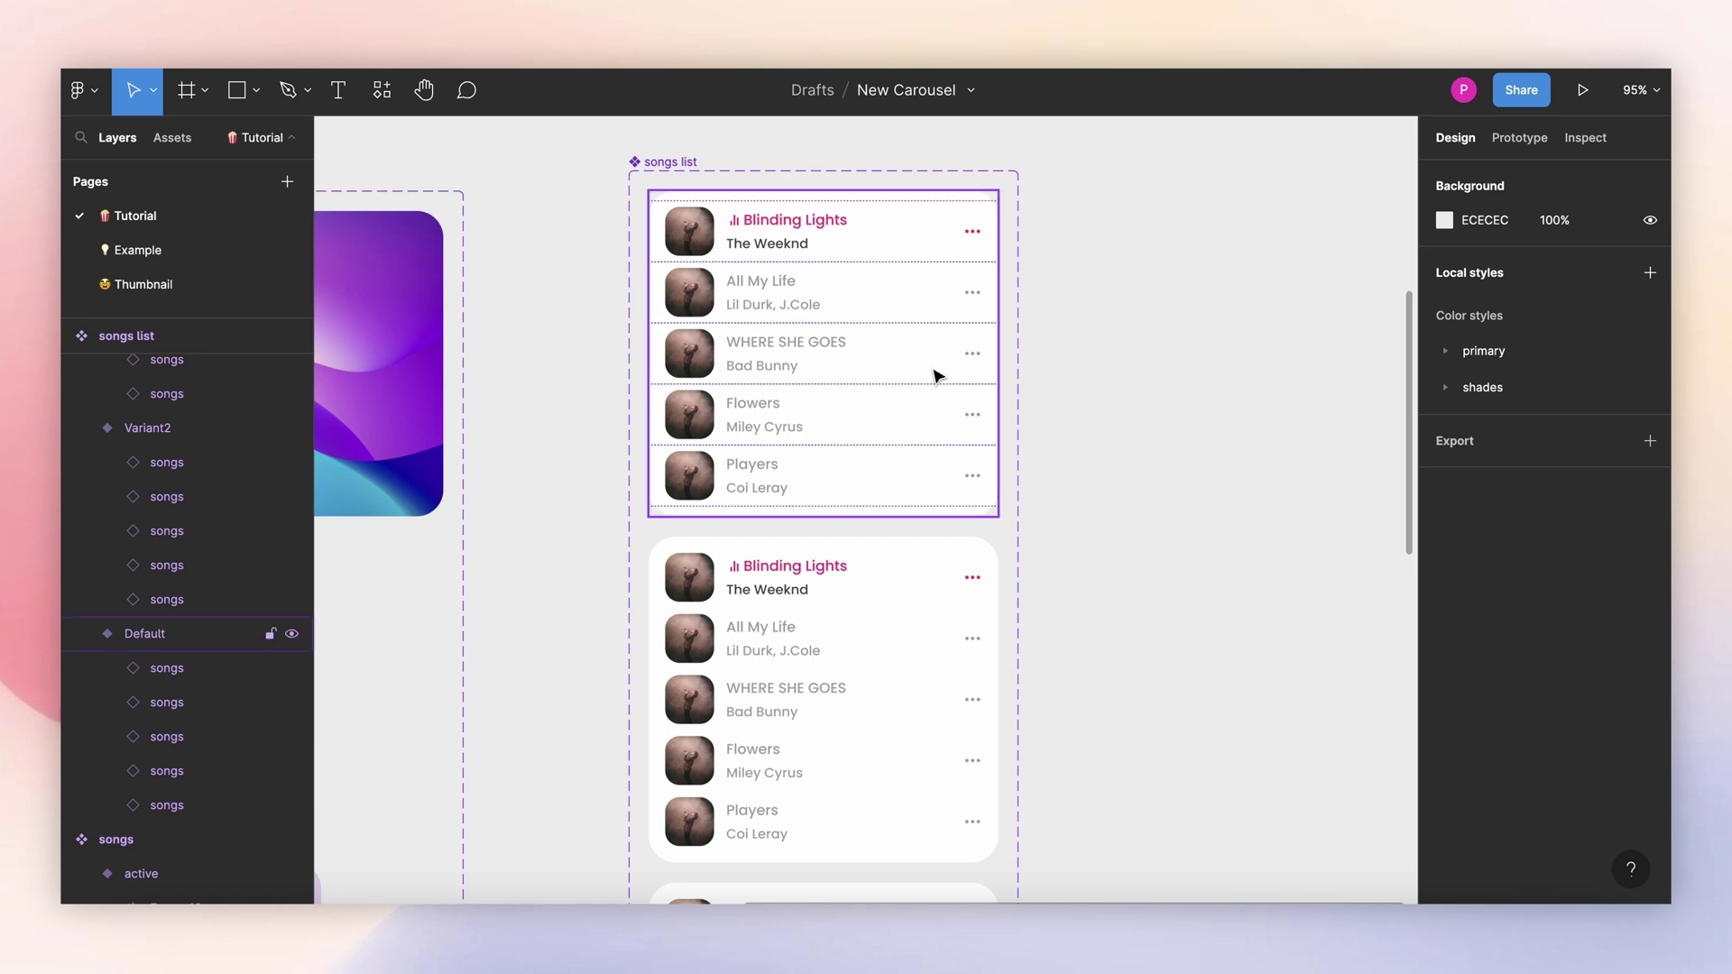
scroll(924, 401, down, 3)
double_click(830, 441)
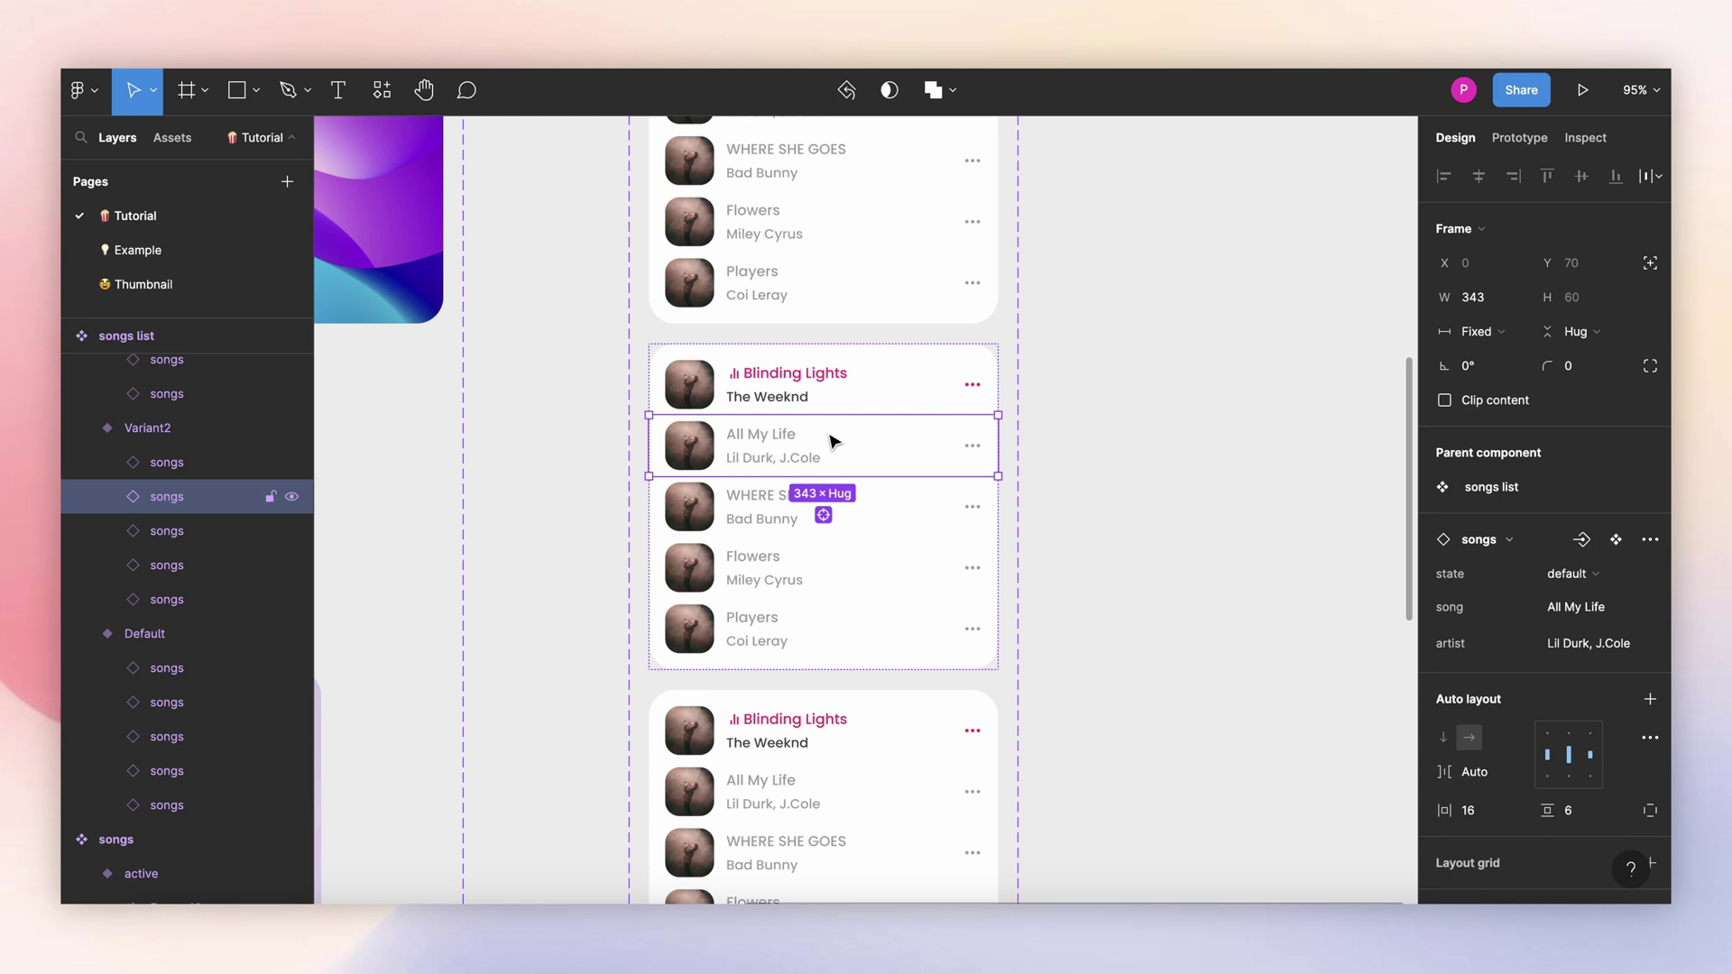
drag(830, 441, 866, 397)
click(1565, 575)
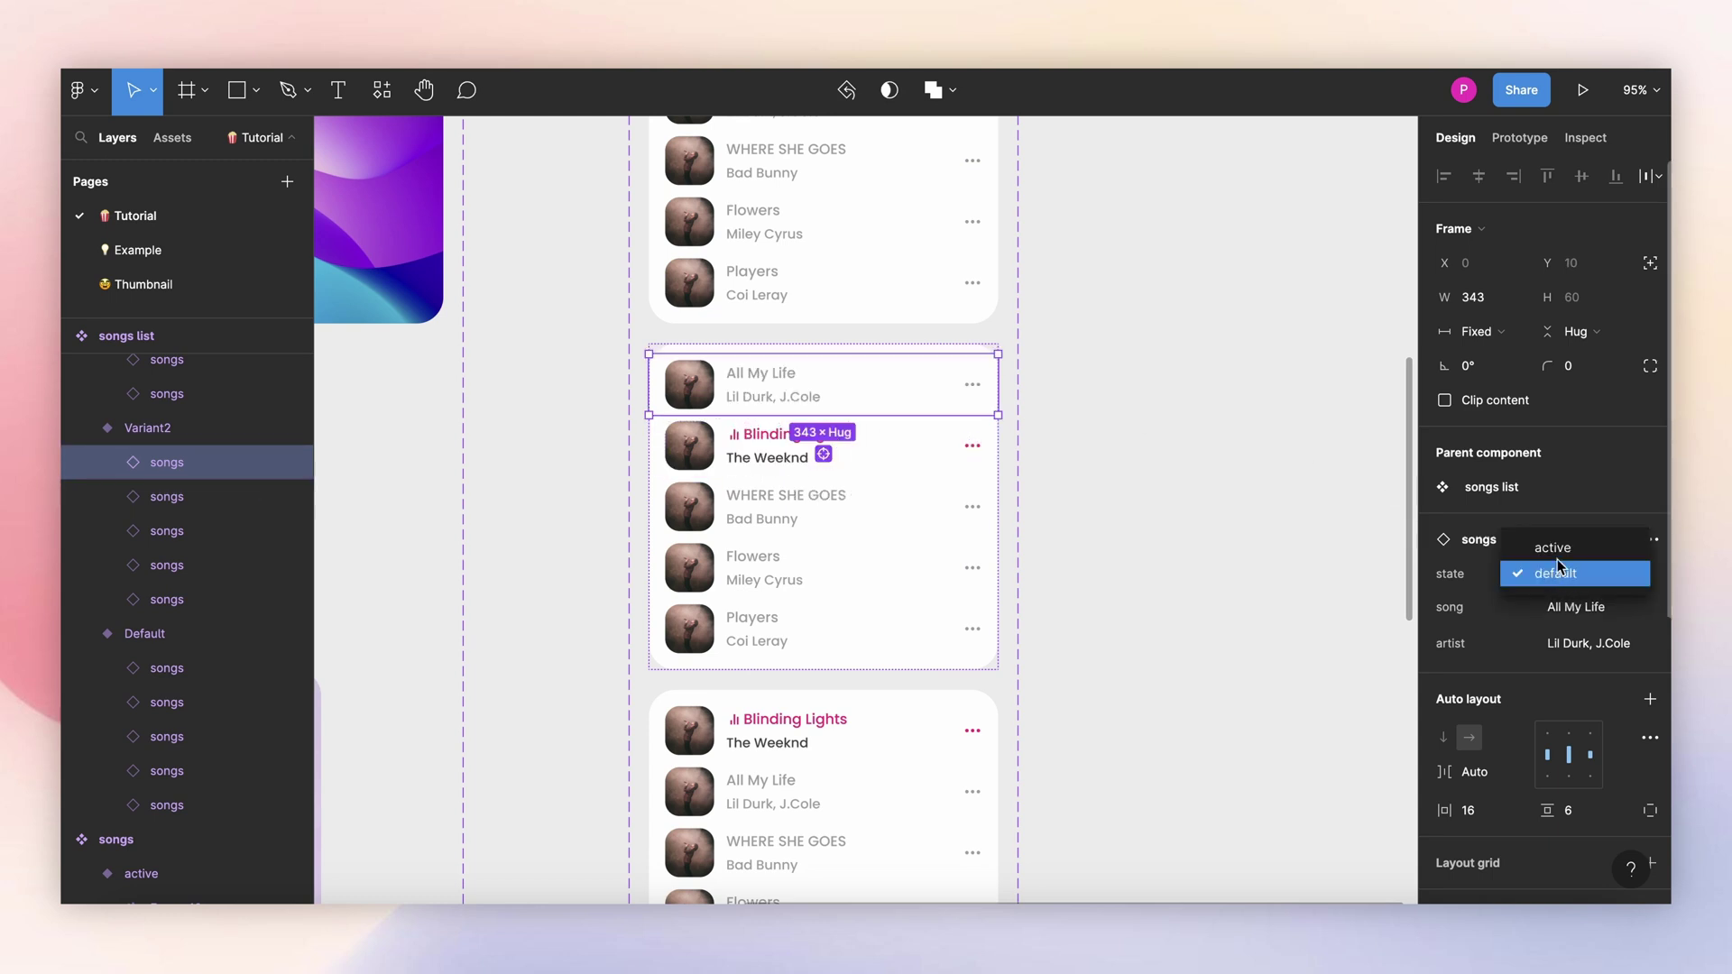
click(1553, 548)
click(893, 447)
click(1574, 578)
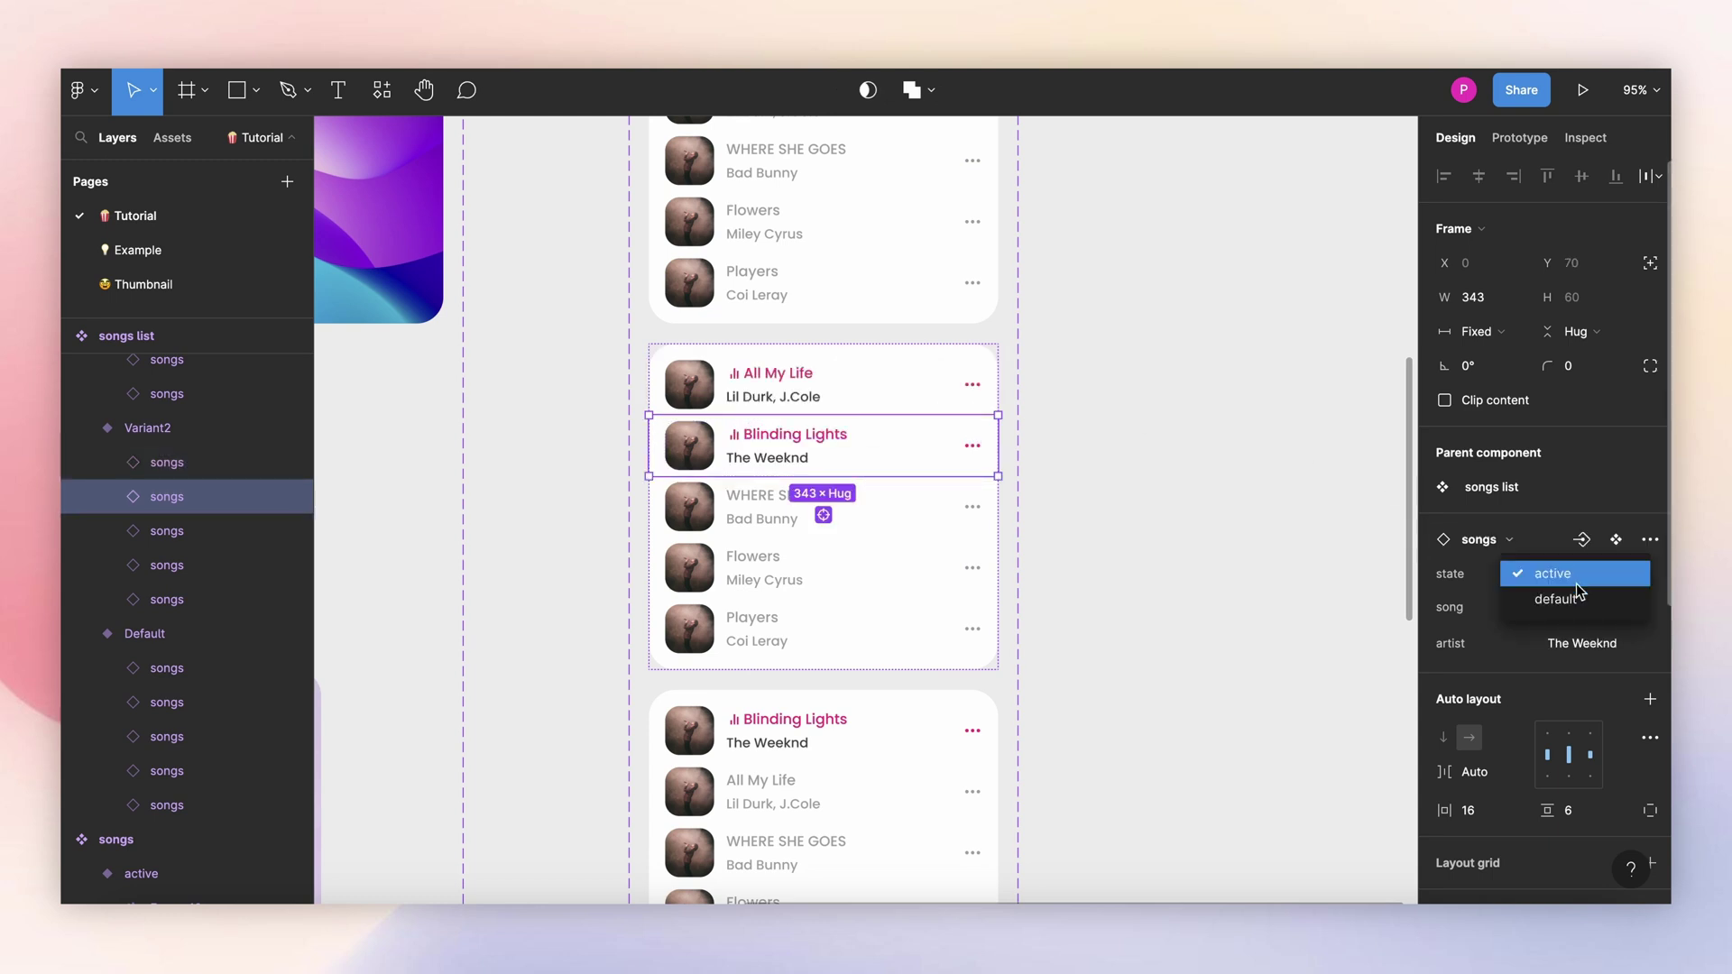
click(1555, 599)
Step: In the third variant, move WHERE SHE GOES to the first row as "active" and put Blinding Lights third as "default"
scroll(993, 415, down, 3)
double_click(893, 499)
scroll(893, 499, up, 3)
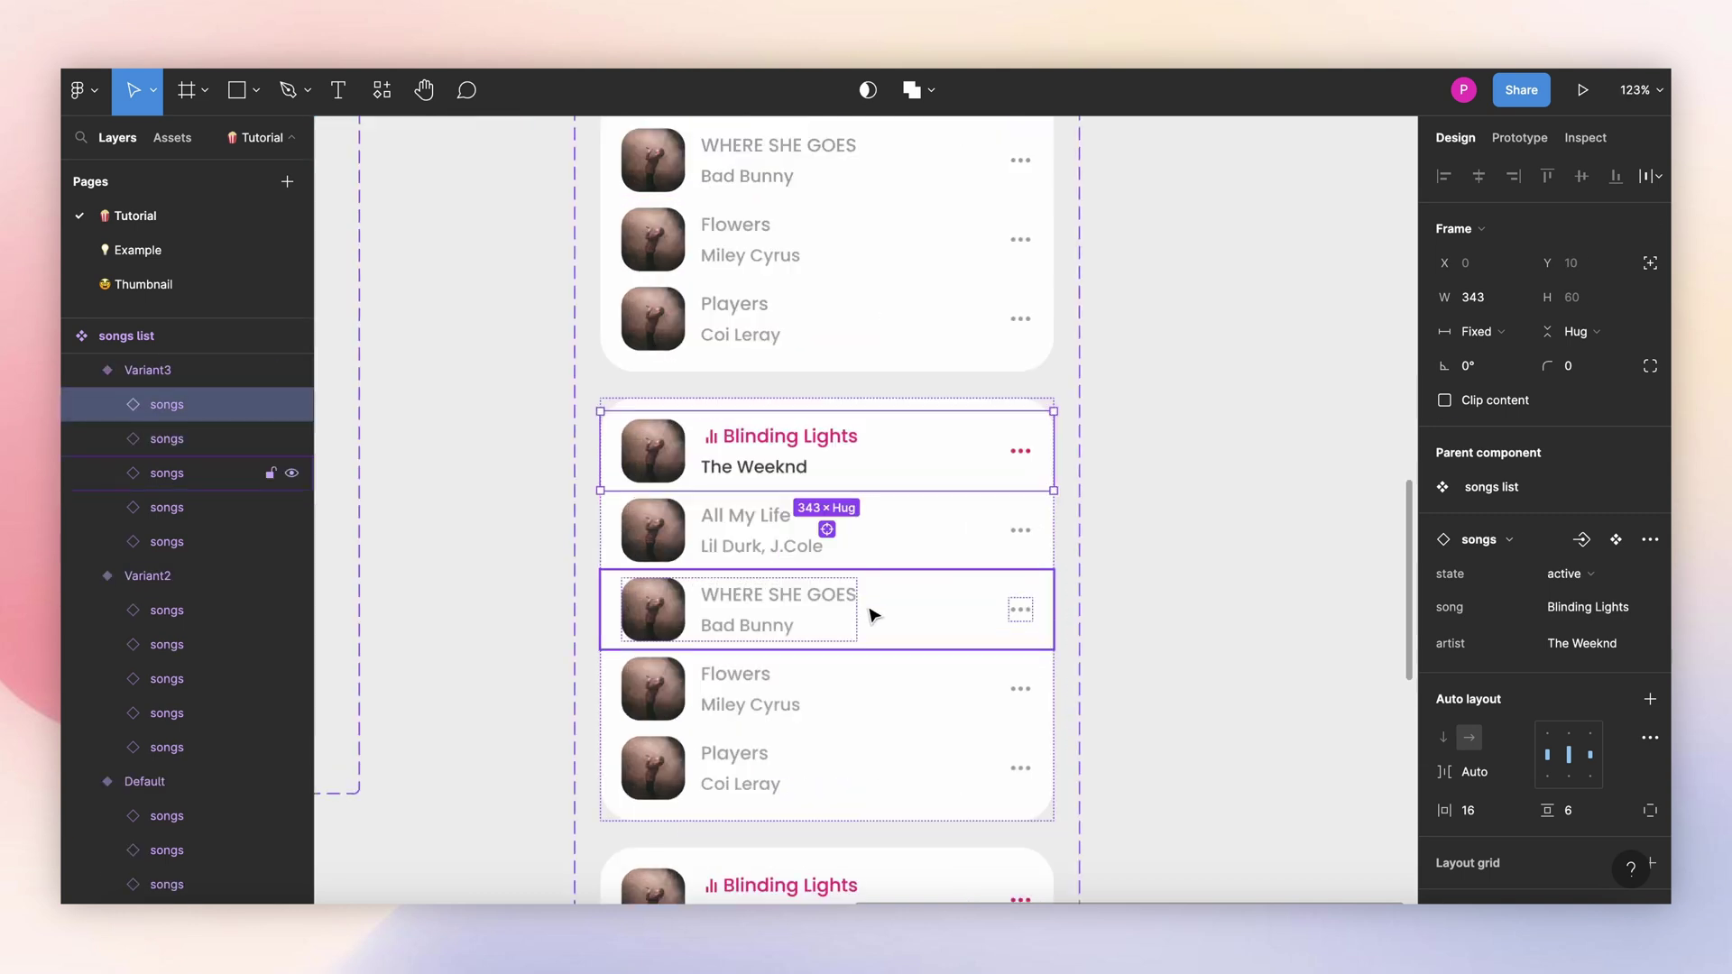
click(873, 615)
key(Up)
key(Up)
click(1571, 574)
click(1556, 546)
click(781, 541)
scroll(778, 547, down, 3)
key(Down)
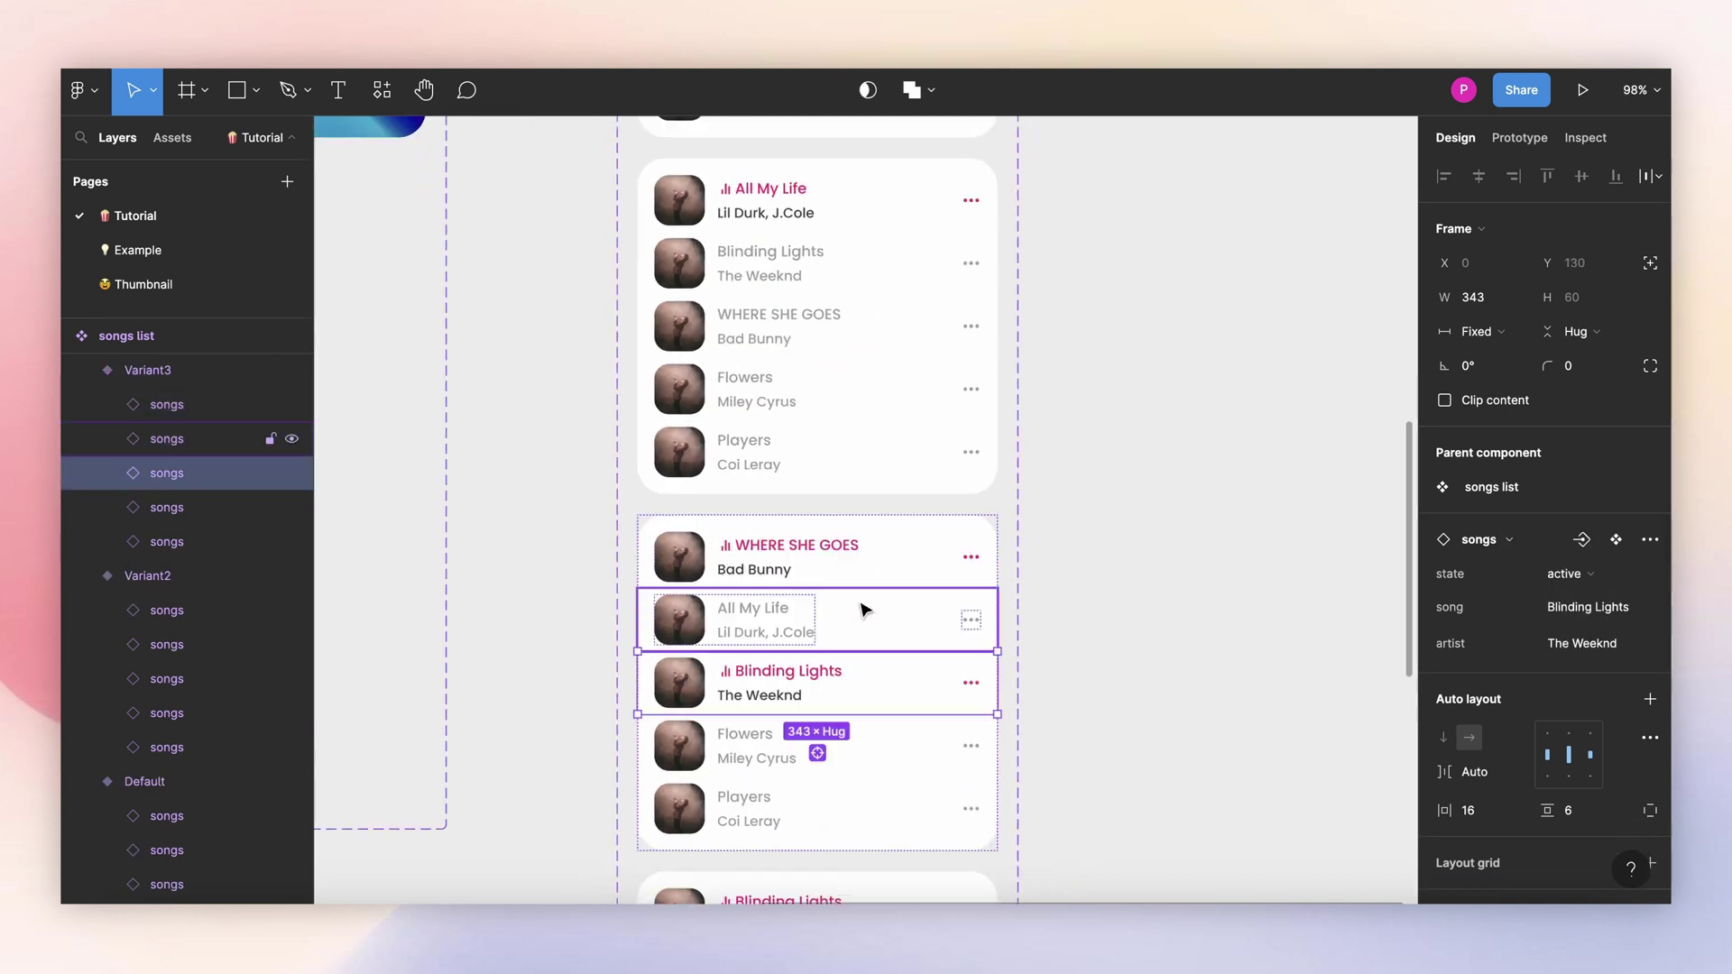
Step: In the fourth variant, move Flowers to the first row and set its state to "active"
scroll(1043, 545, down, 4)
click(836, 762)
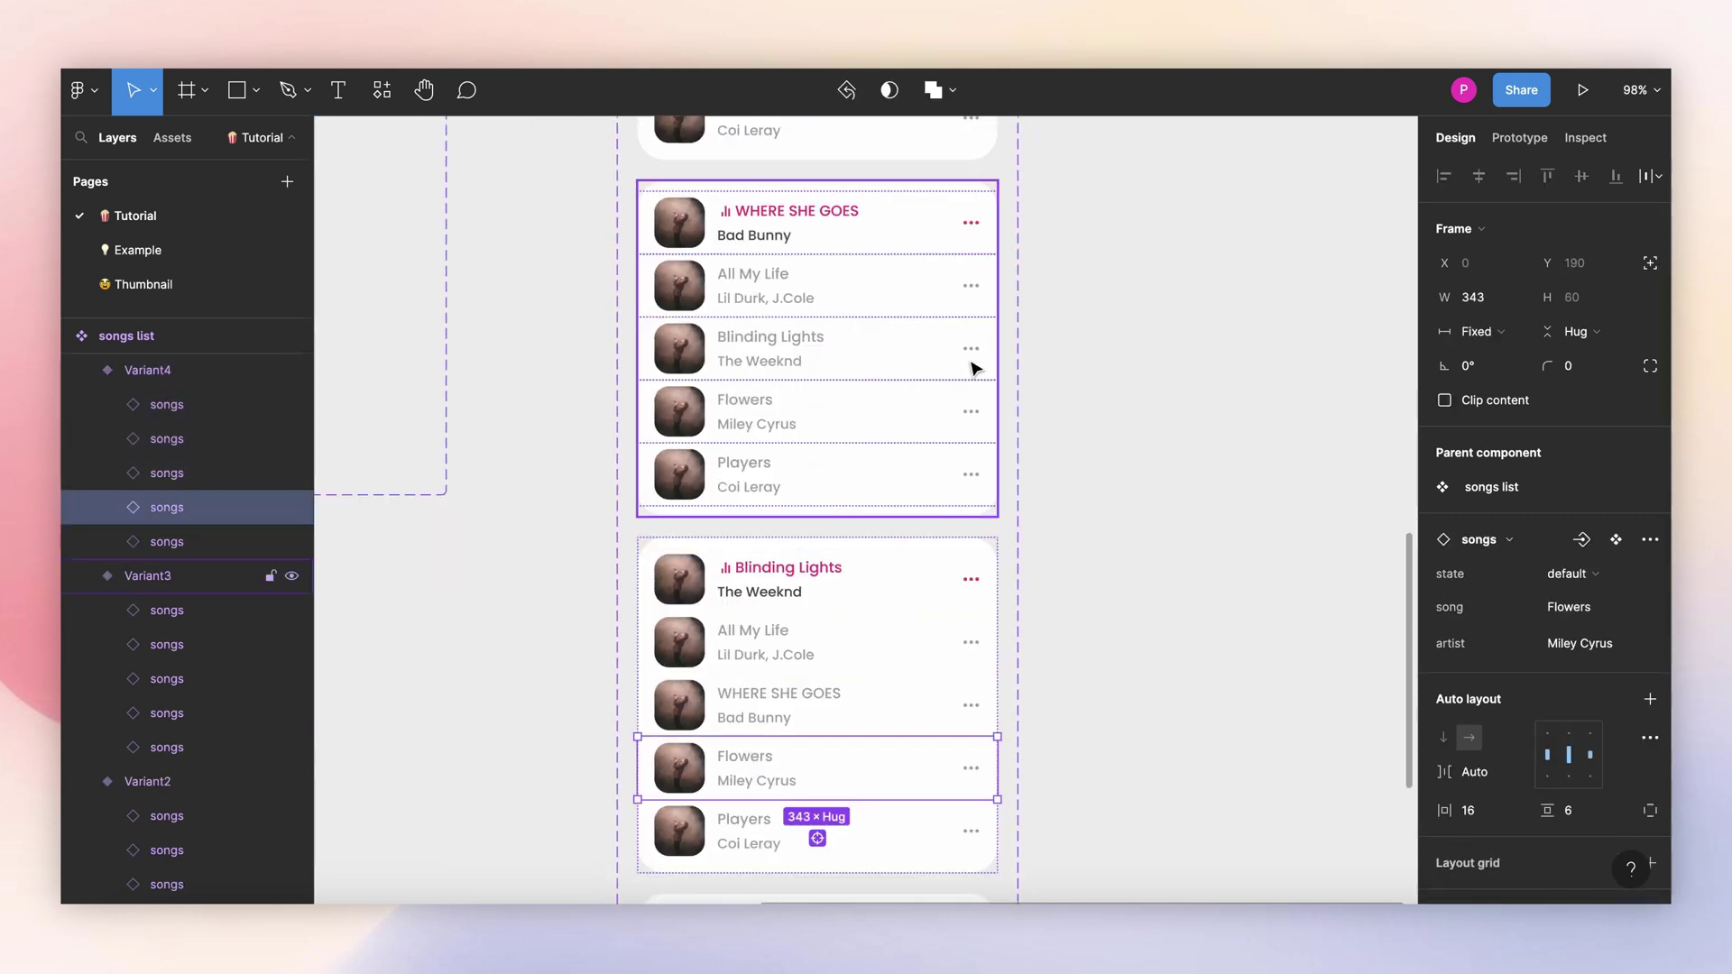
key(Up)
key(Up)
key(Up)
click(1571, 574)
click(1556, 547)
Step: Reorder the fourth variant's next rows as WHERE SHE GOES, All My Life, Blinding Lights, and set Blinding Lights to "default"
click(771, 702)
key(Up)
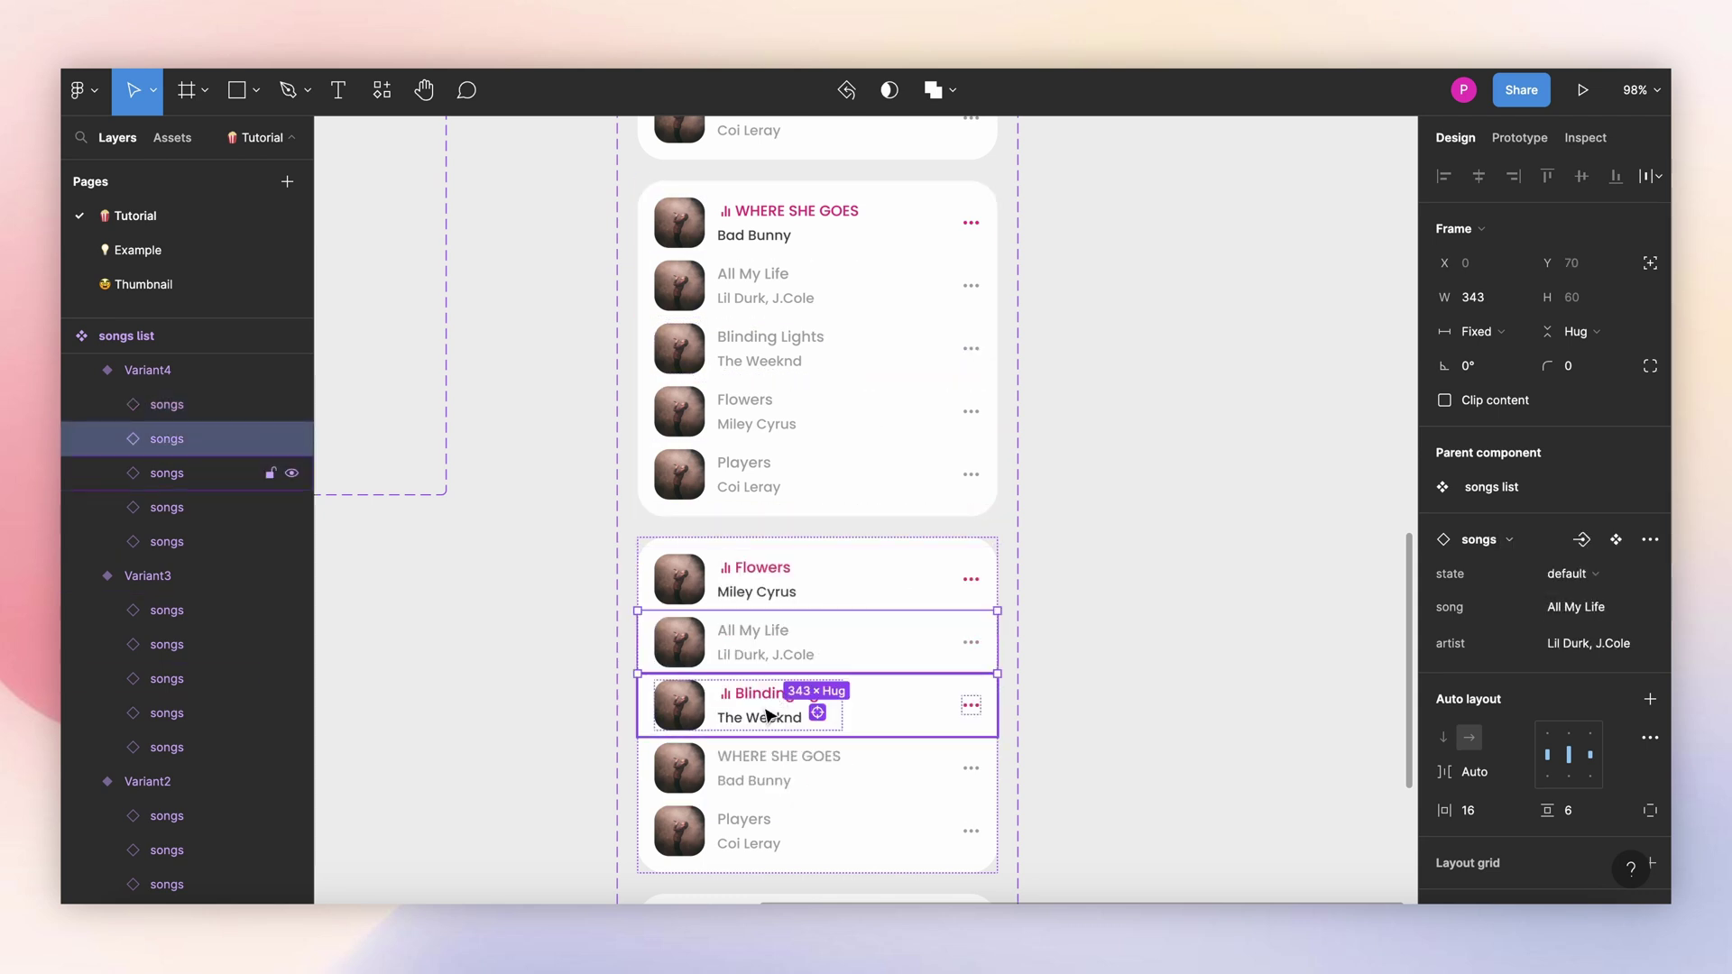
click(751, 772)
key(Up)
key(Up)
click(781, 773)
click(1572, 574)
click(1556, 606)
Step: In the fifth variant, move Players to the first row and set its state to "active"
scroll(850, 580, down, 5)
click(812, 747)
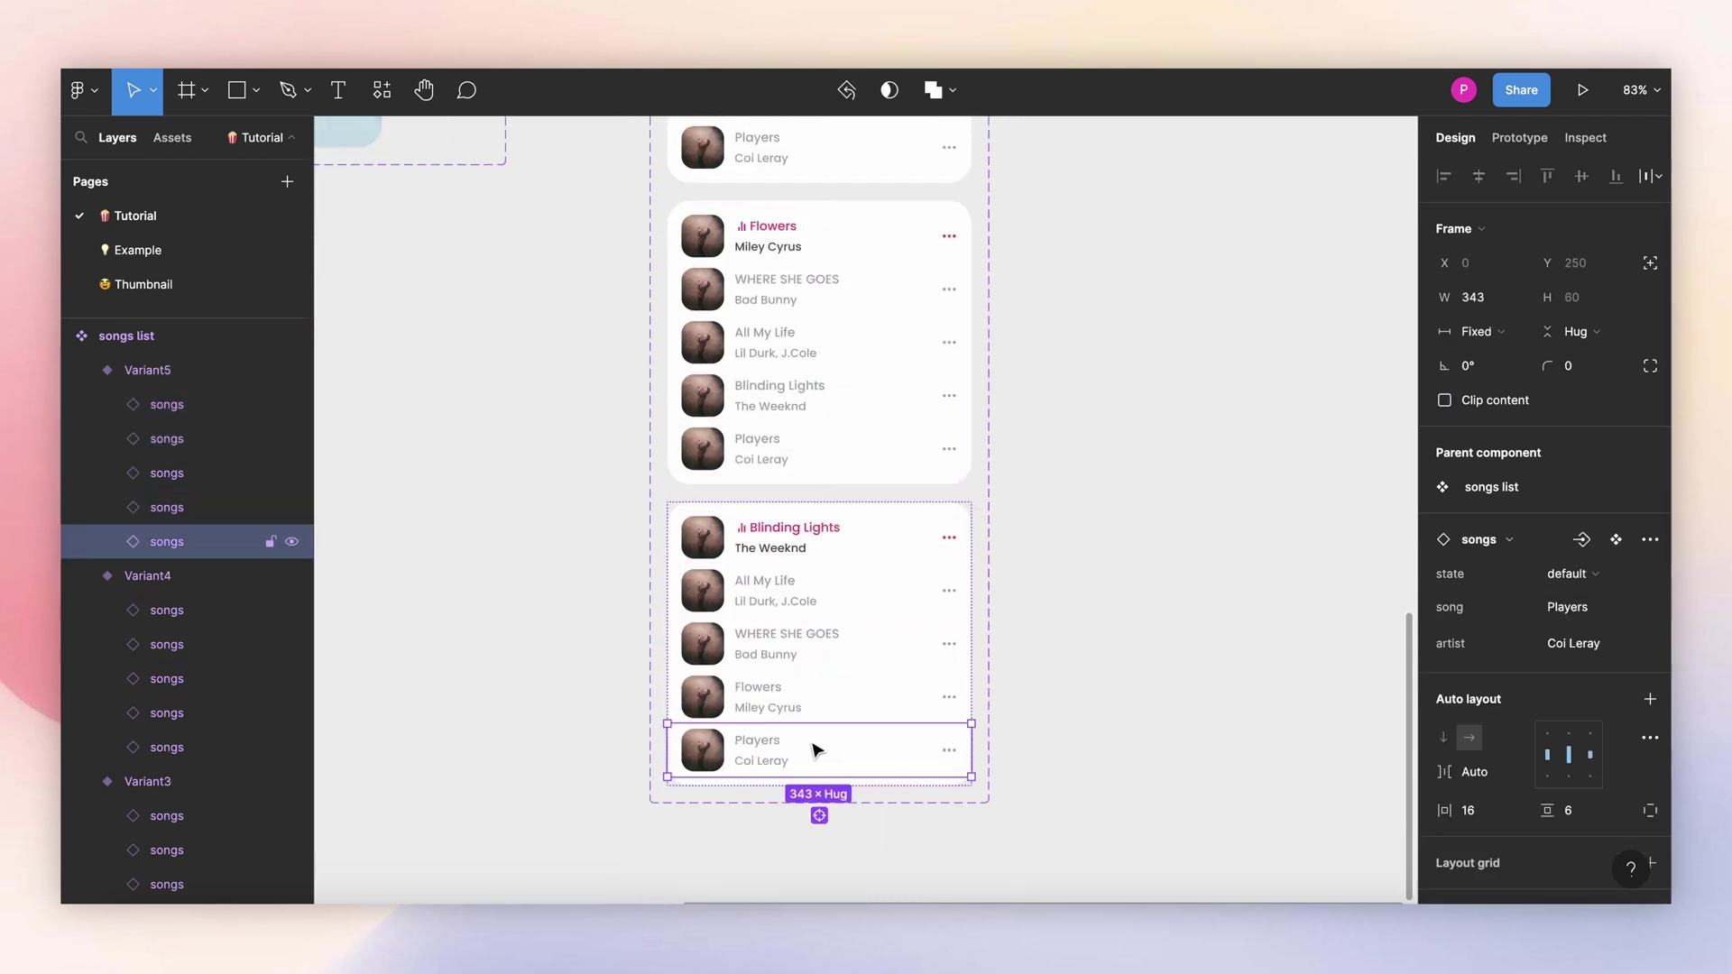
key(Up)
key(Up)
key(Up)
key(Up)
click(1571, 574)
click(1556, 546)
Step: Reorder the fifth variant's remaining rows as Flowers, WHERE SHE GOES, All My Life, Blinding Lights, and set Blinding Lights to "default"
click(847, 740)
key(Up)
key(Up)
key(Up)
click(833, 758)
key(Up)
key(Up)
click(797, 753)
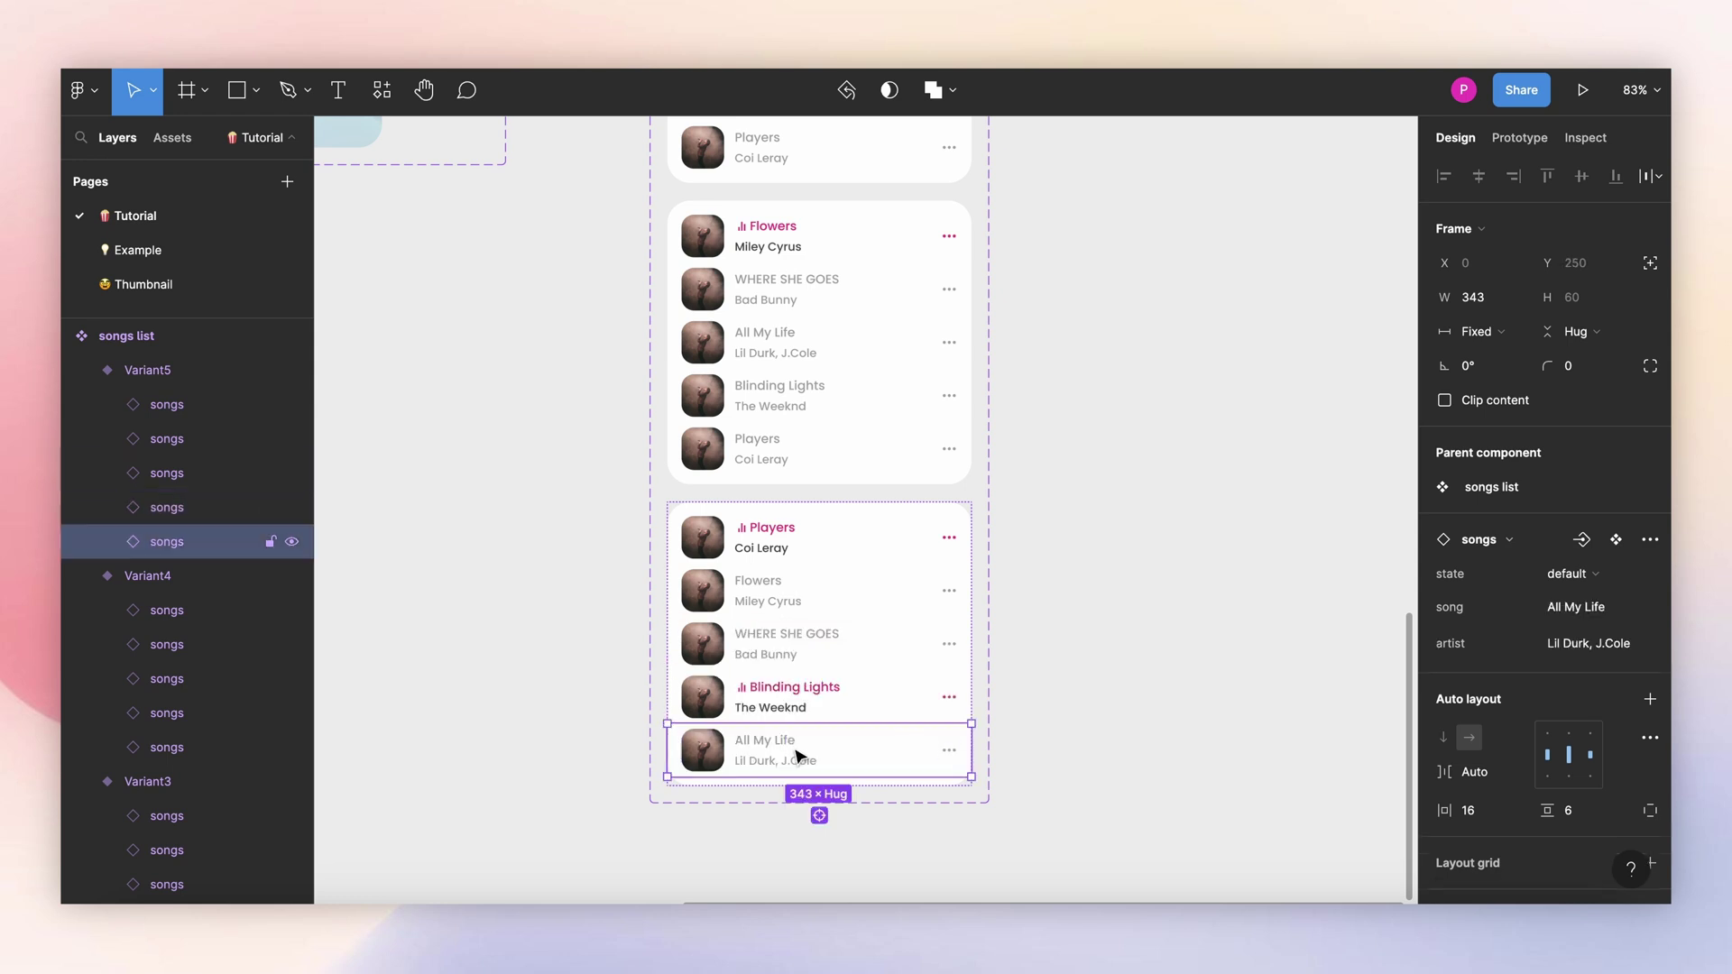
key(Up)
click(1571, 574)
click(1556, 606)
click(1058, 541)
Step: Rename the songs list component set's variant property as "song"
scroll(1058, 414, up, 3)
scroll(947, 415, down, 4)
scroll(1095, 404, up, 4)
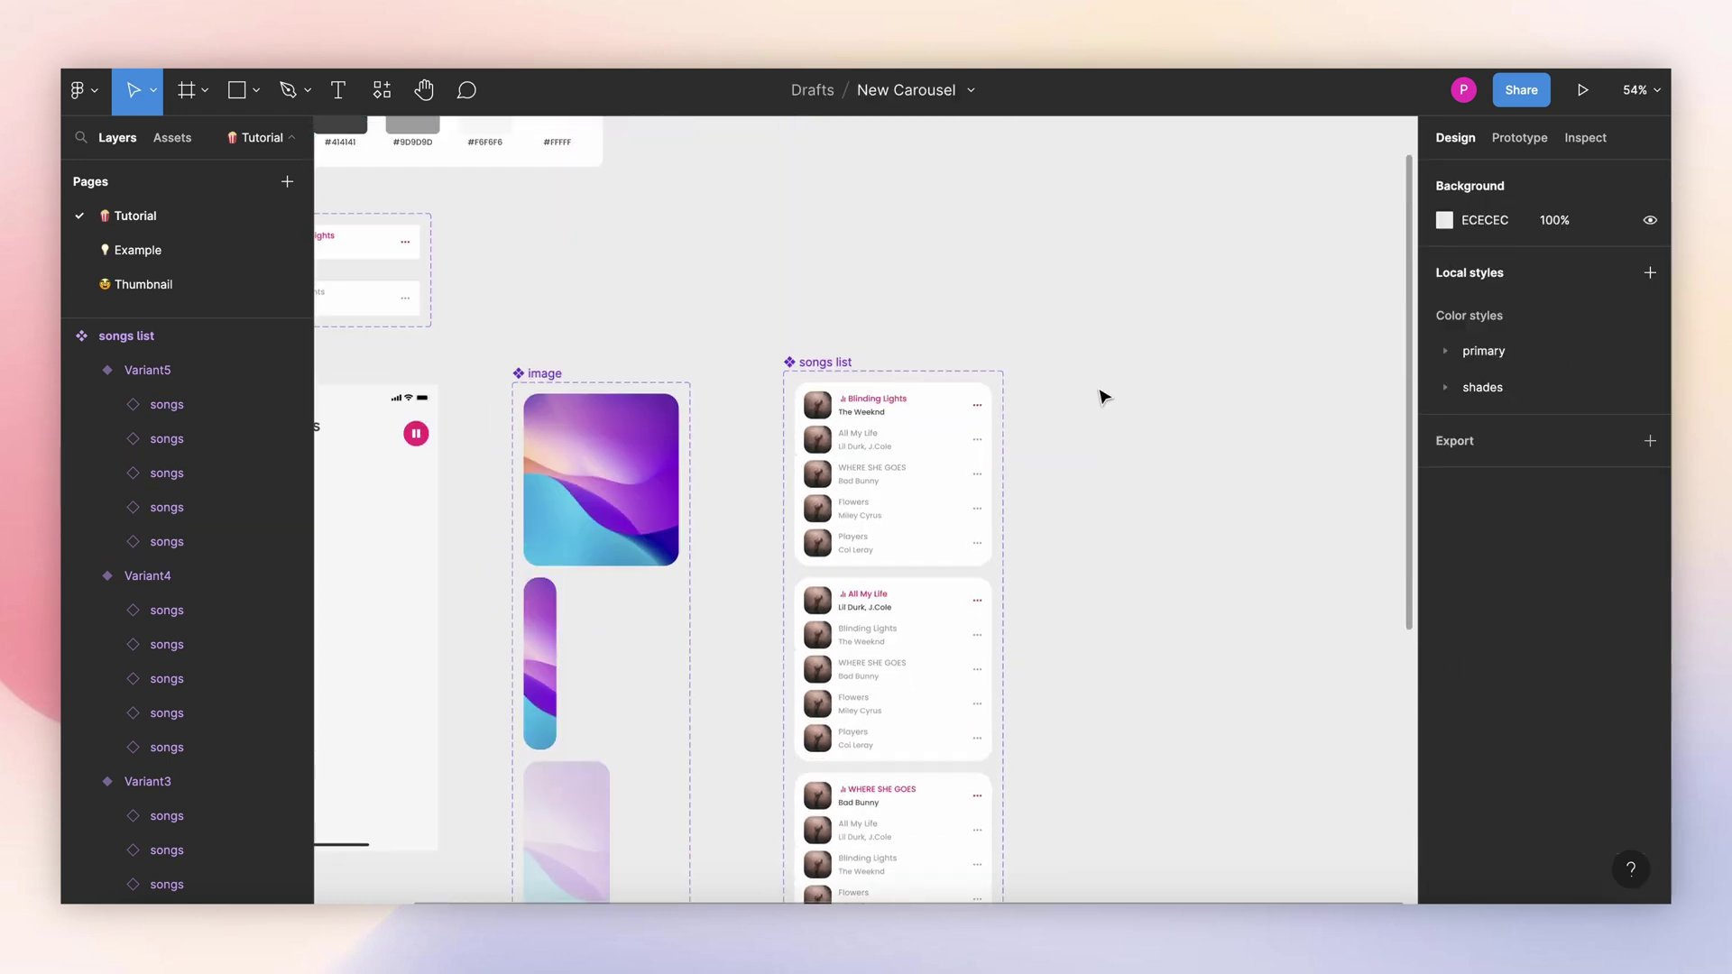
click(837, 363)
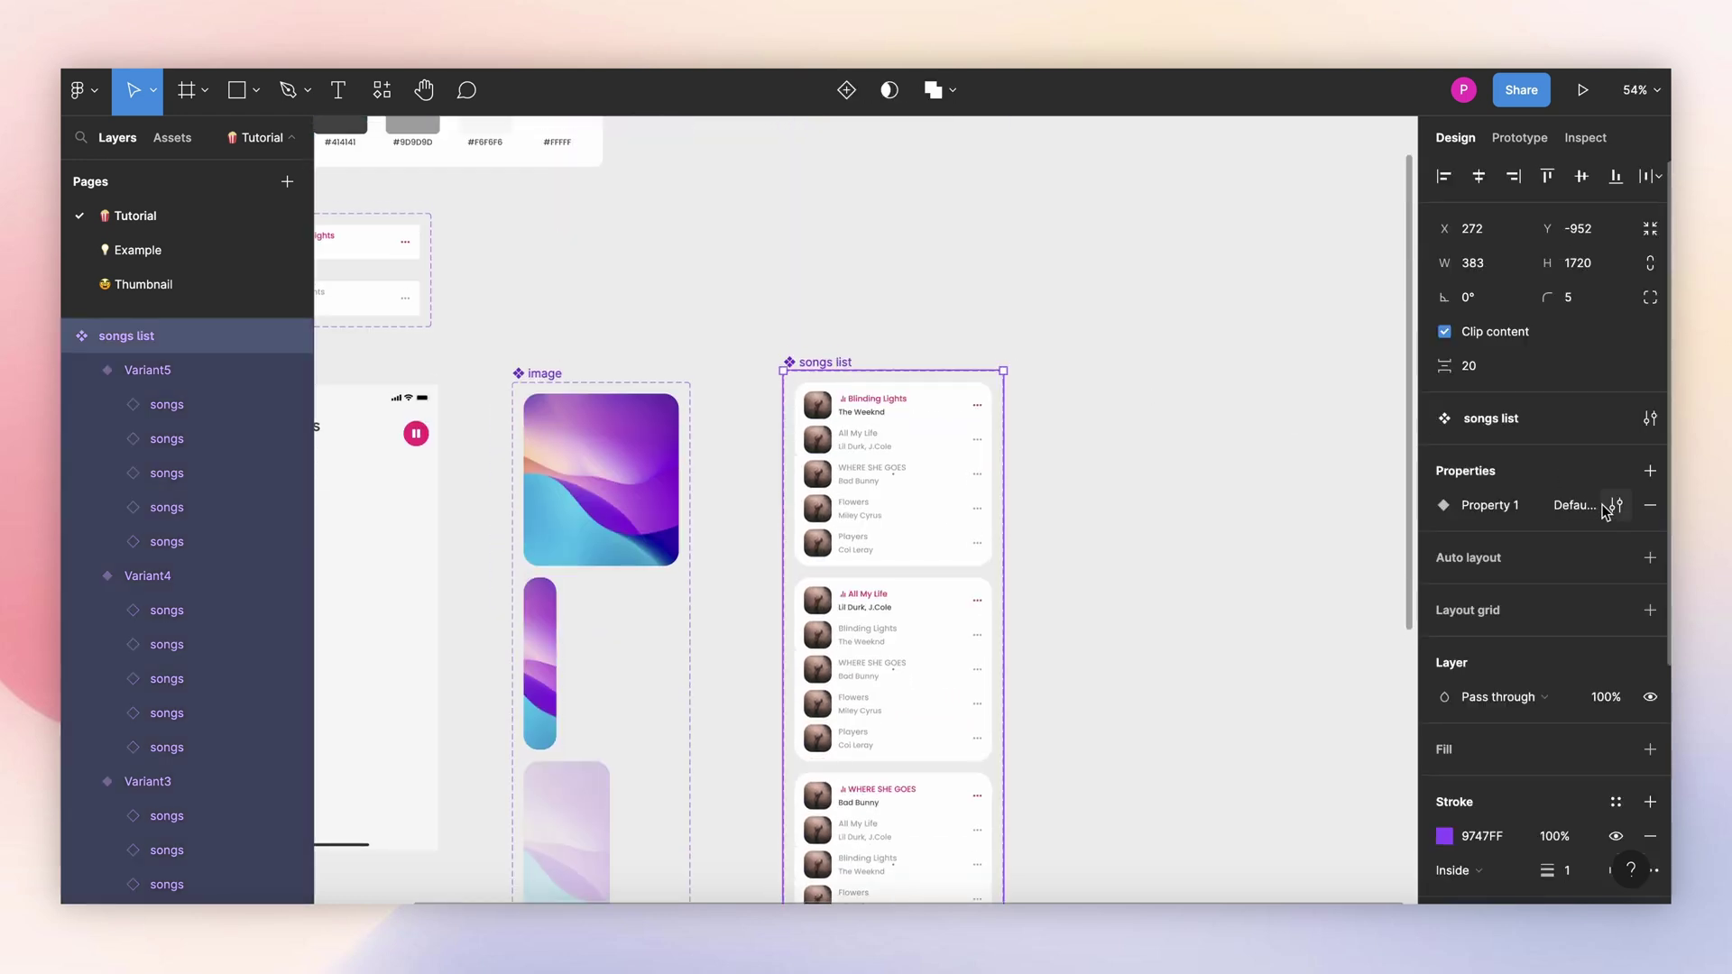
double_click(1511, 506)
text(song)
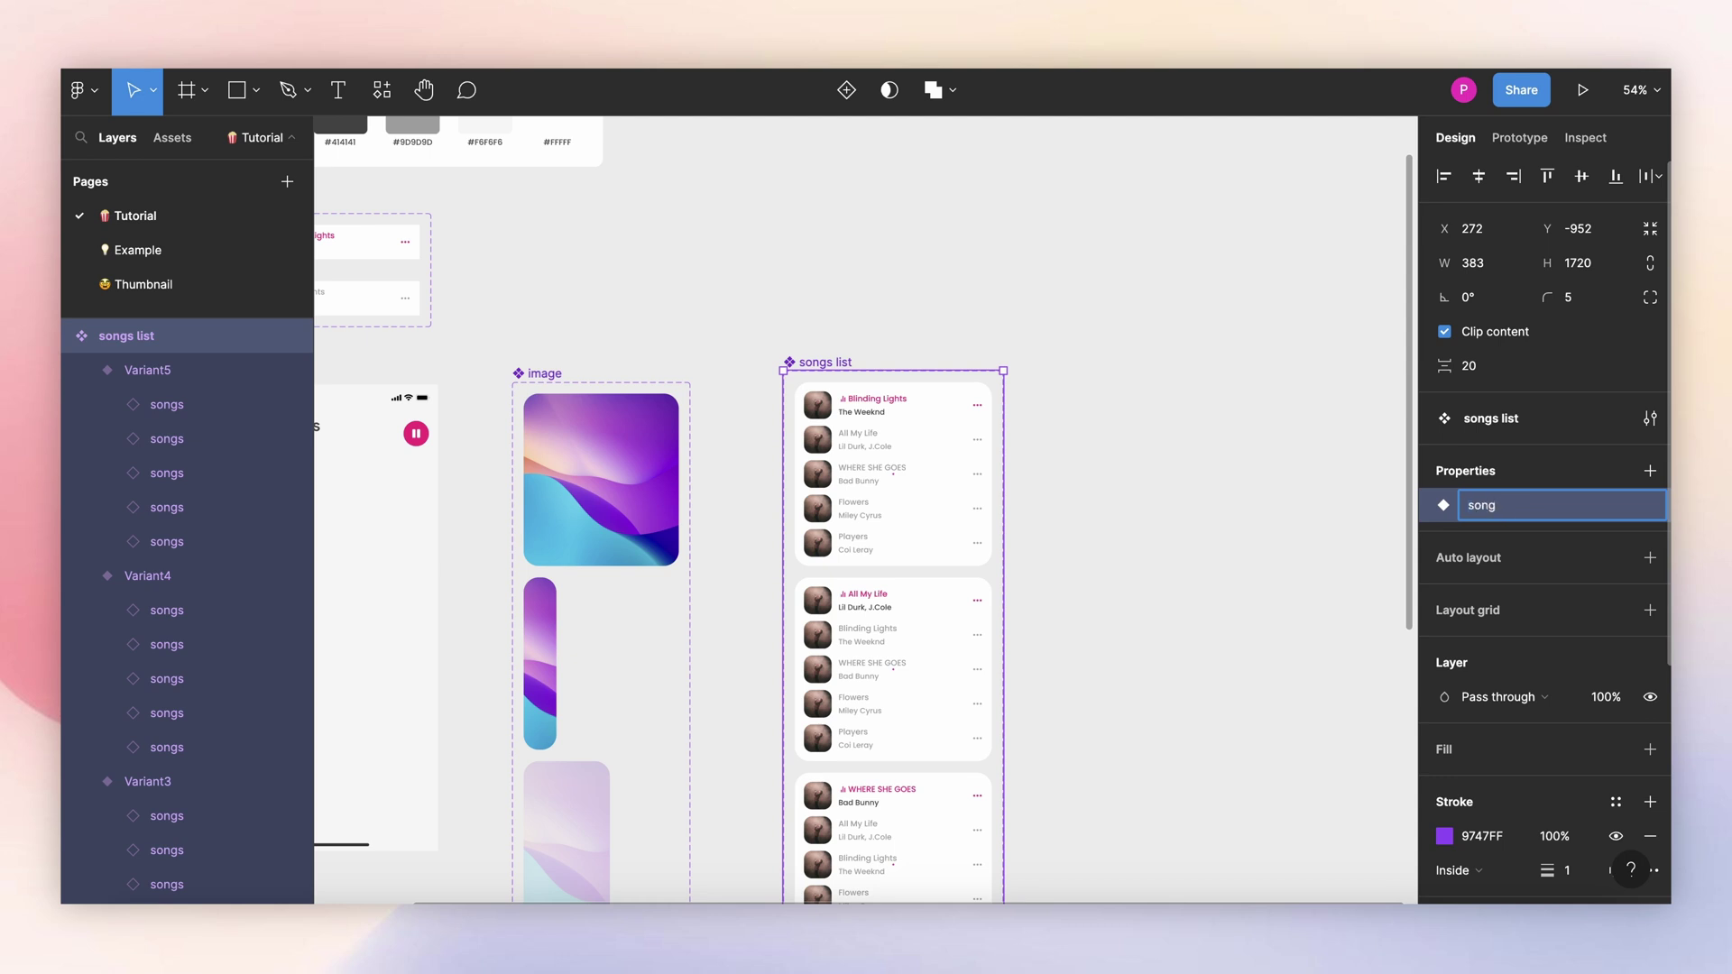
key(Return)
Step: Rename the five values of the song variant property as 1, 2, 3, 4 and 5, in order
click(1615, 505)
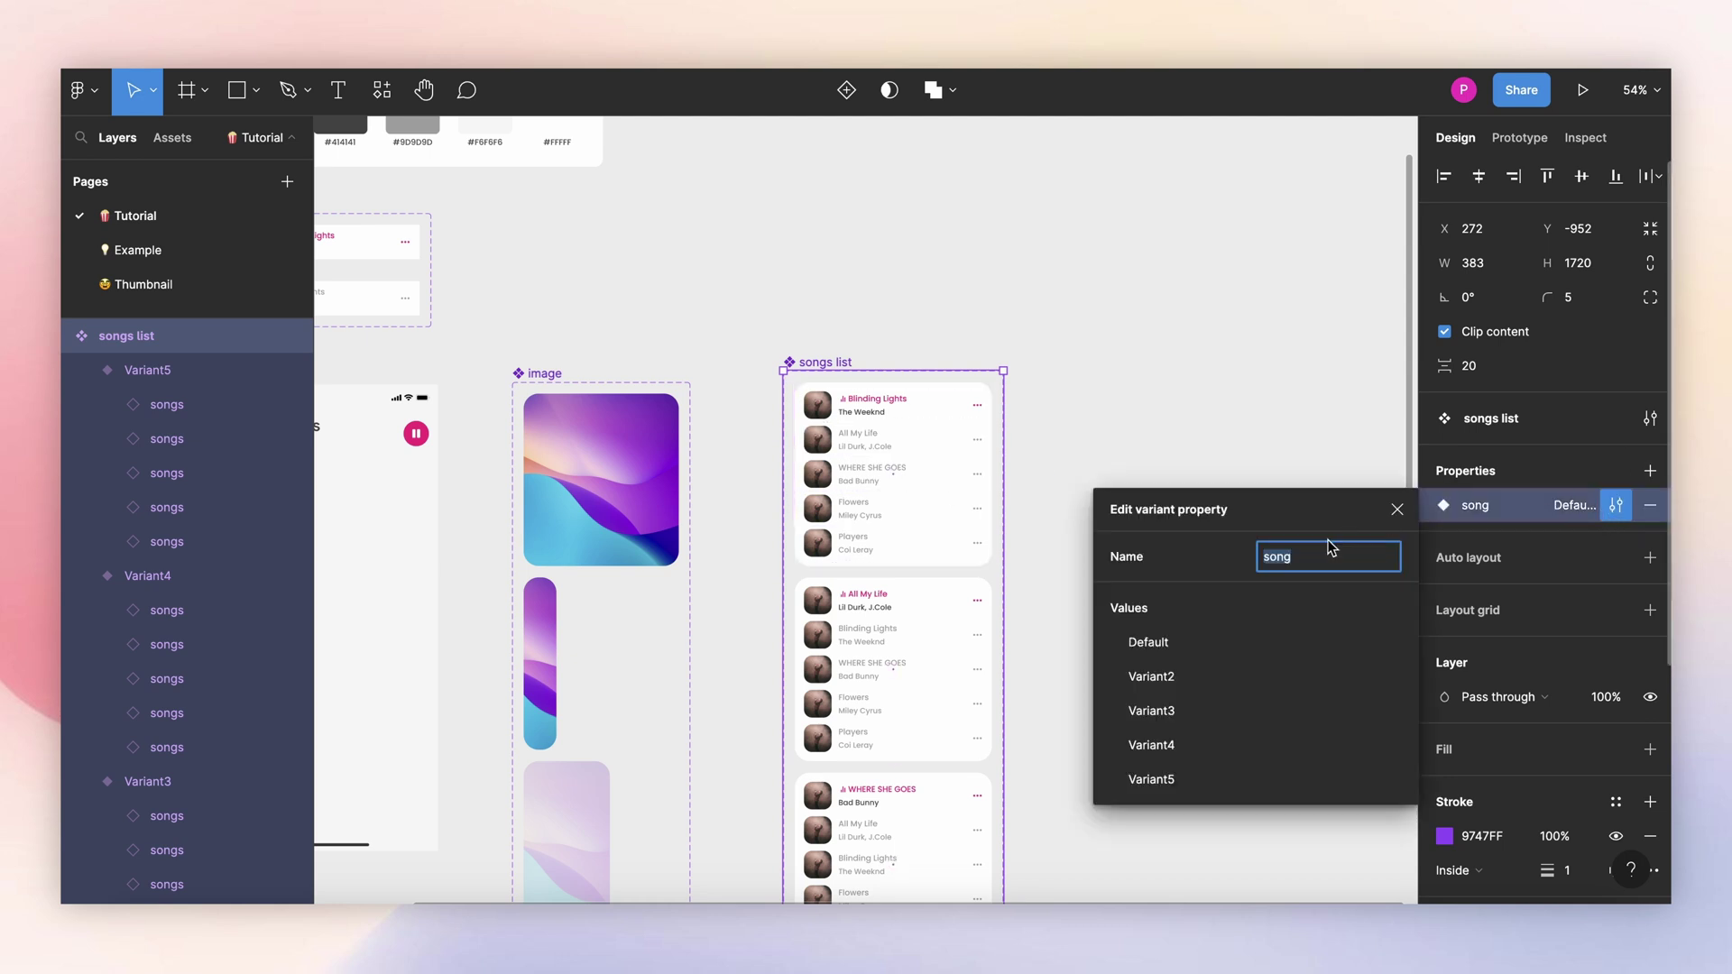
double_click(1198, 642)
text(1)
key(Return)
double_click(1167, 677)
text(2)
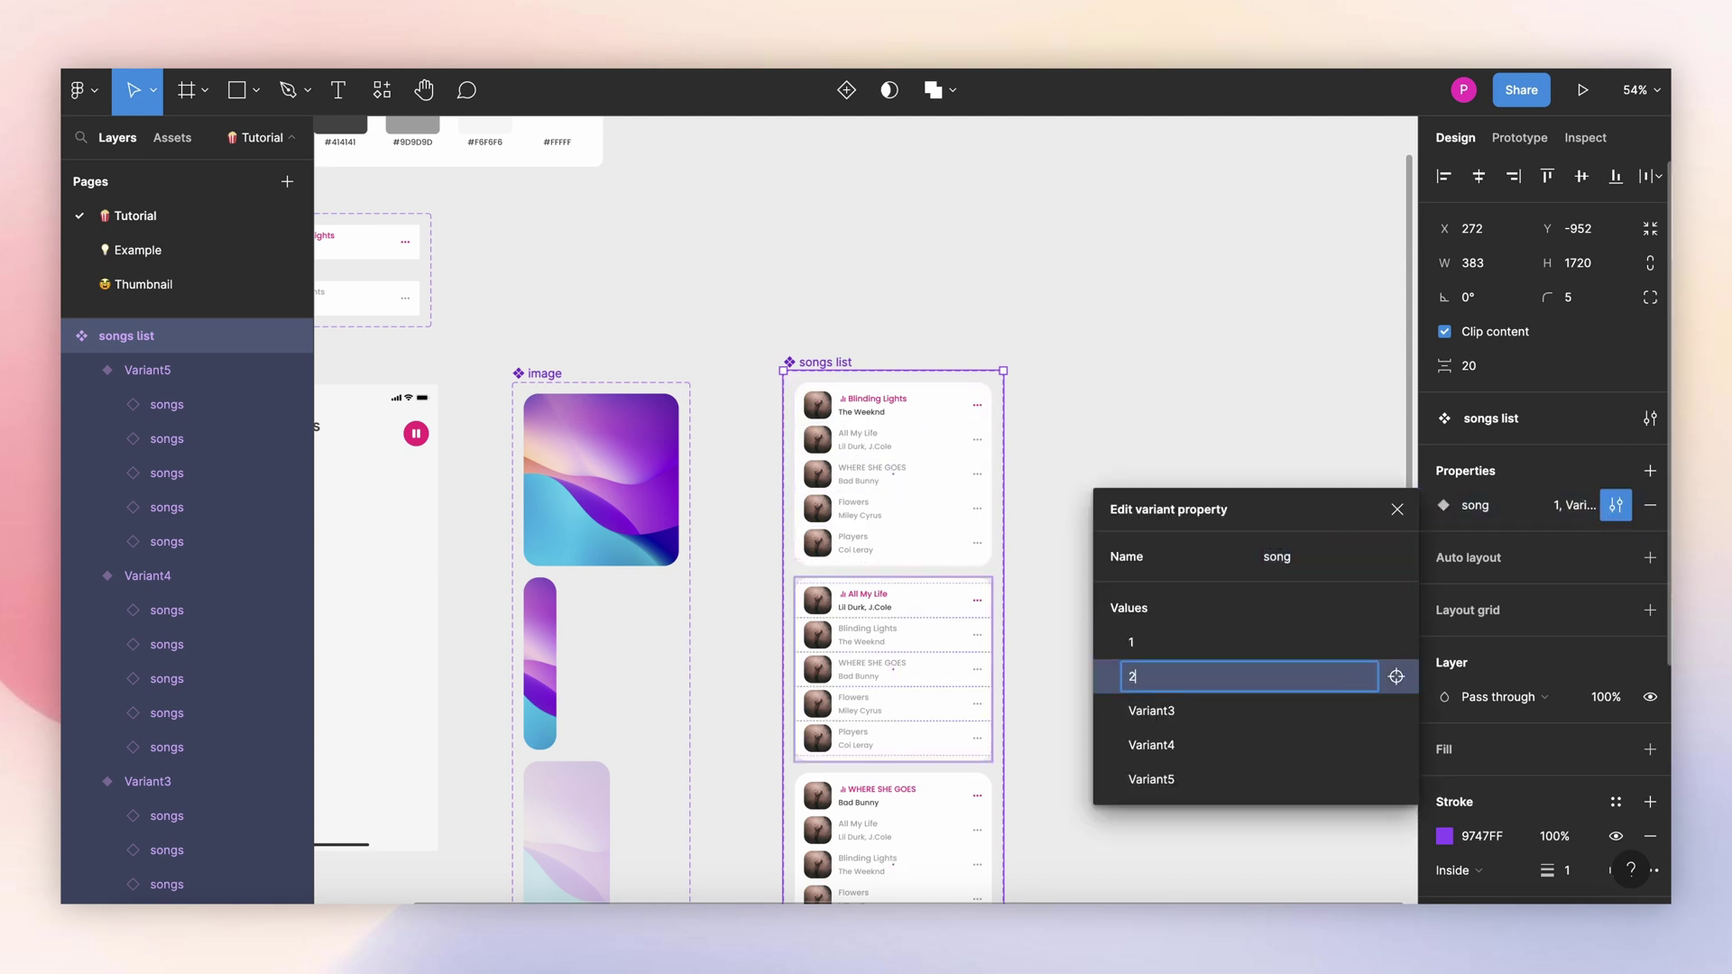
key(Return)
double_click(1163, 711)
text(3)
key(Return)
double_click(1162, 745)
text(4)
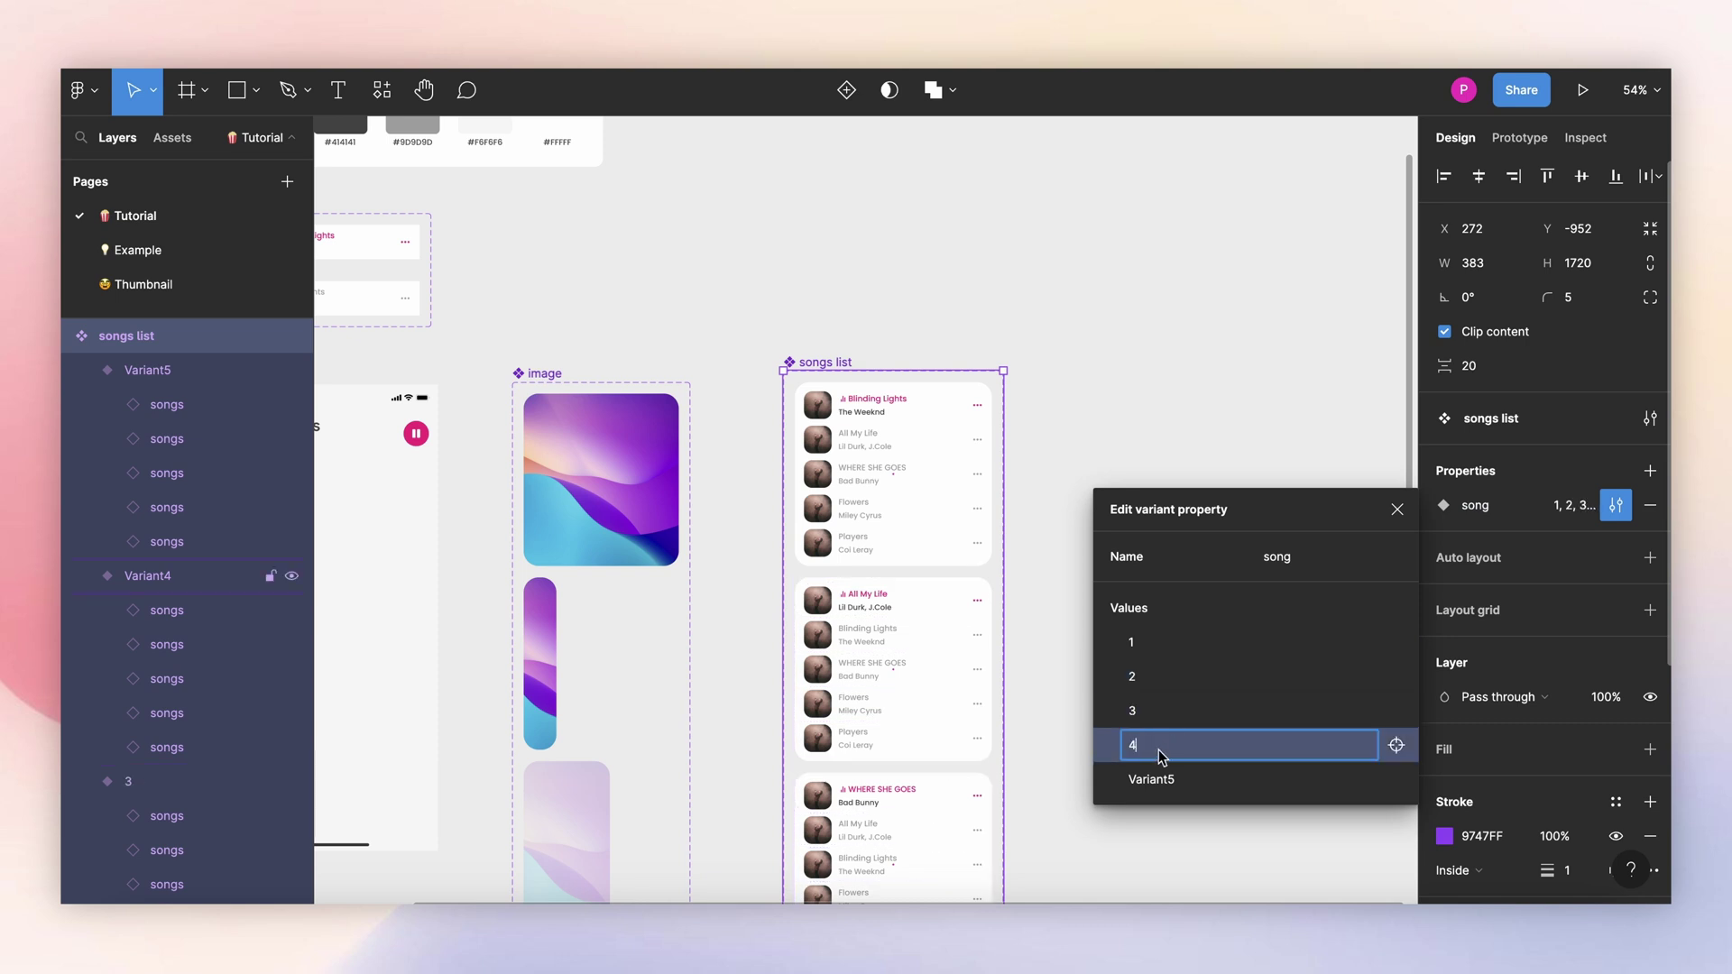
key(Return)
double_click(1161, 779)
text(5)
key(Return)
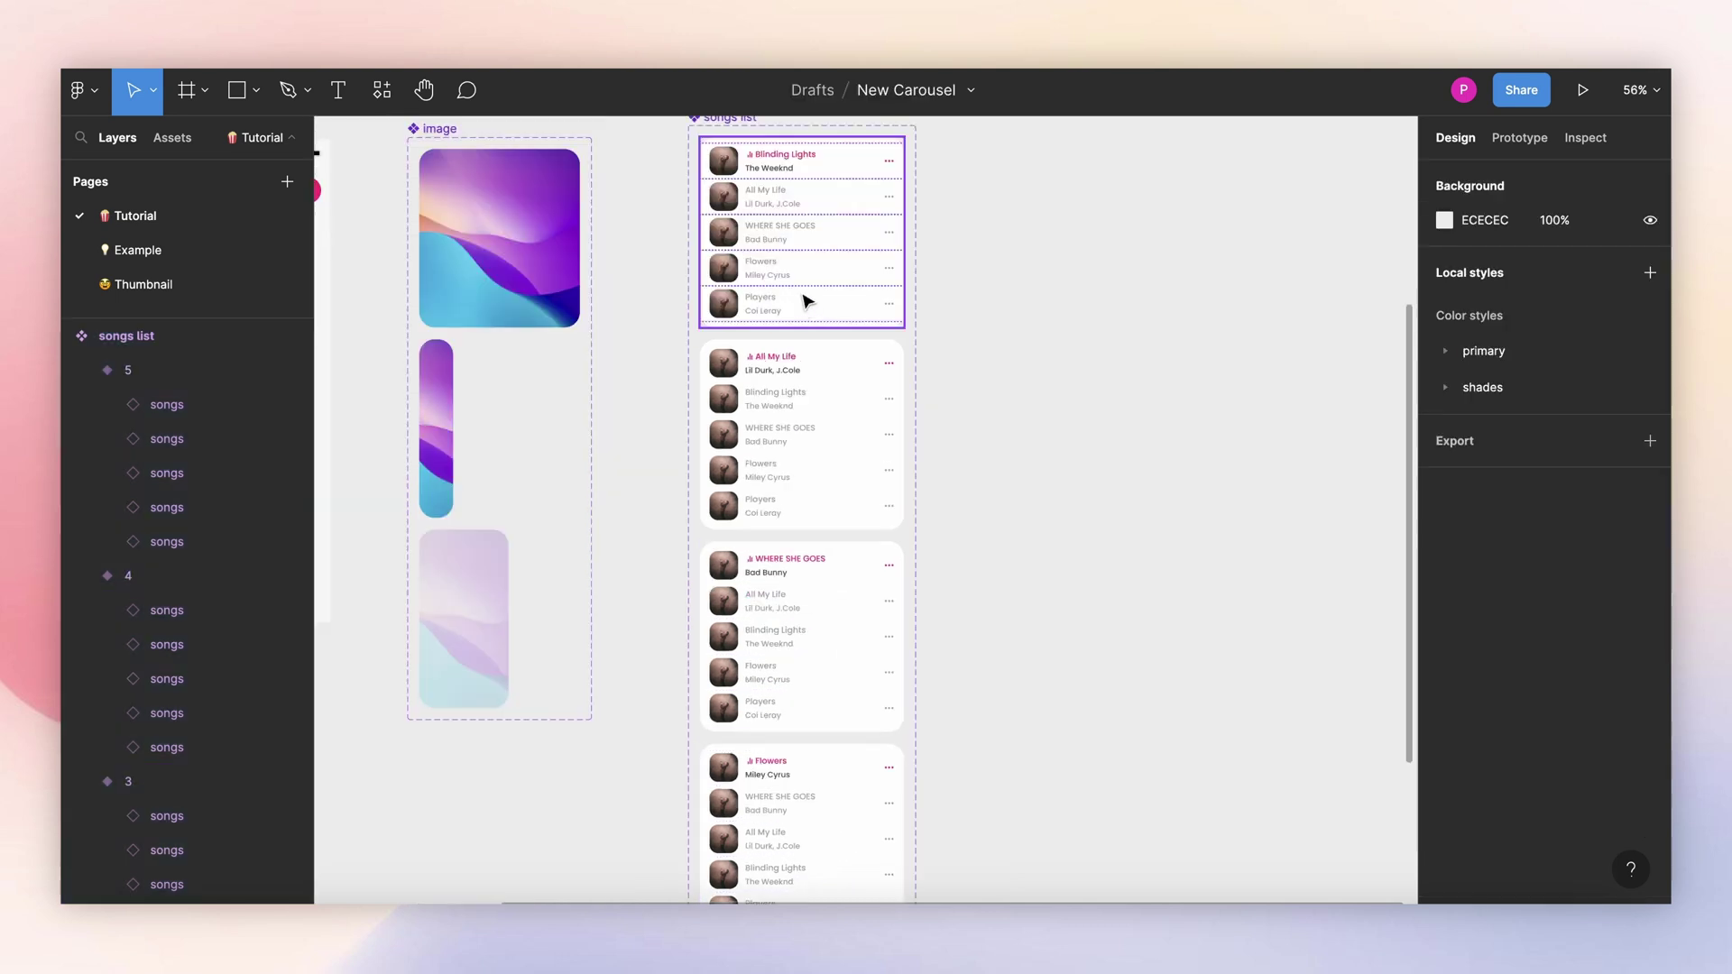
Step: Examine the song order and cover thumbnails across the five songs list variants
scroll(769, 261, down, 3)
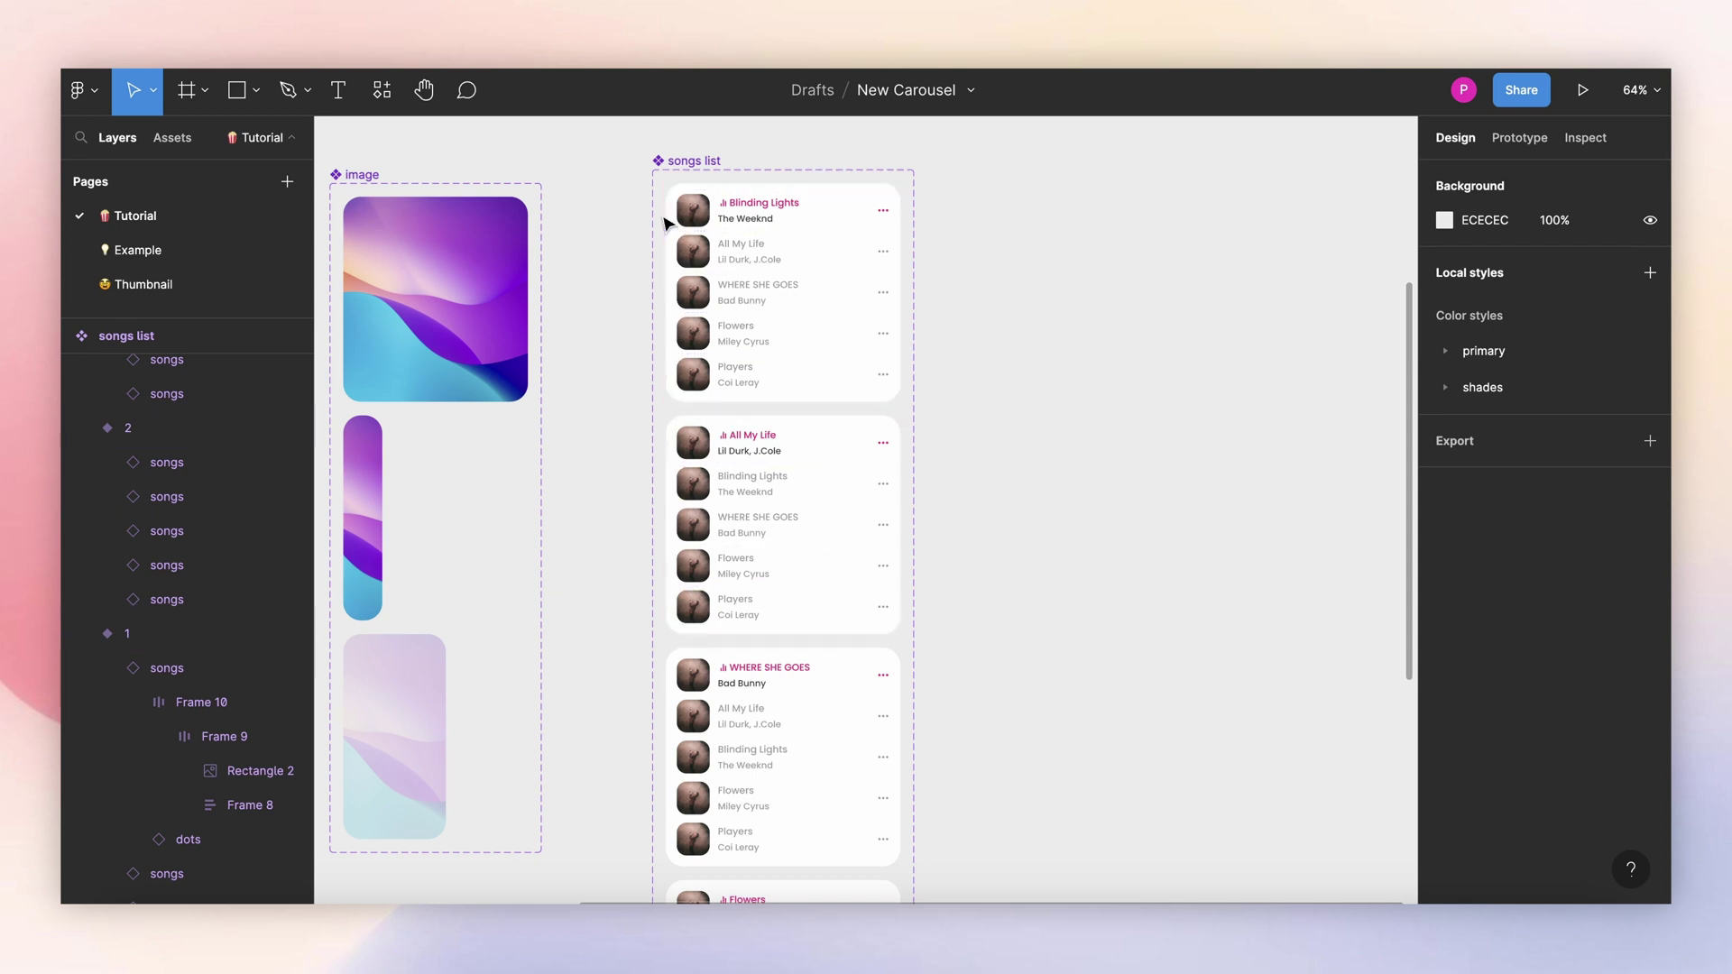
scroll(658, 213, down, 3)
scroll(765, 347, up, 5)
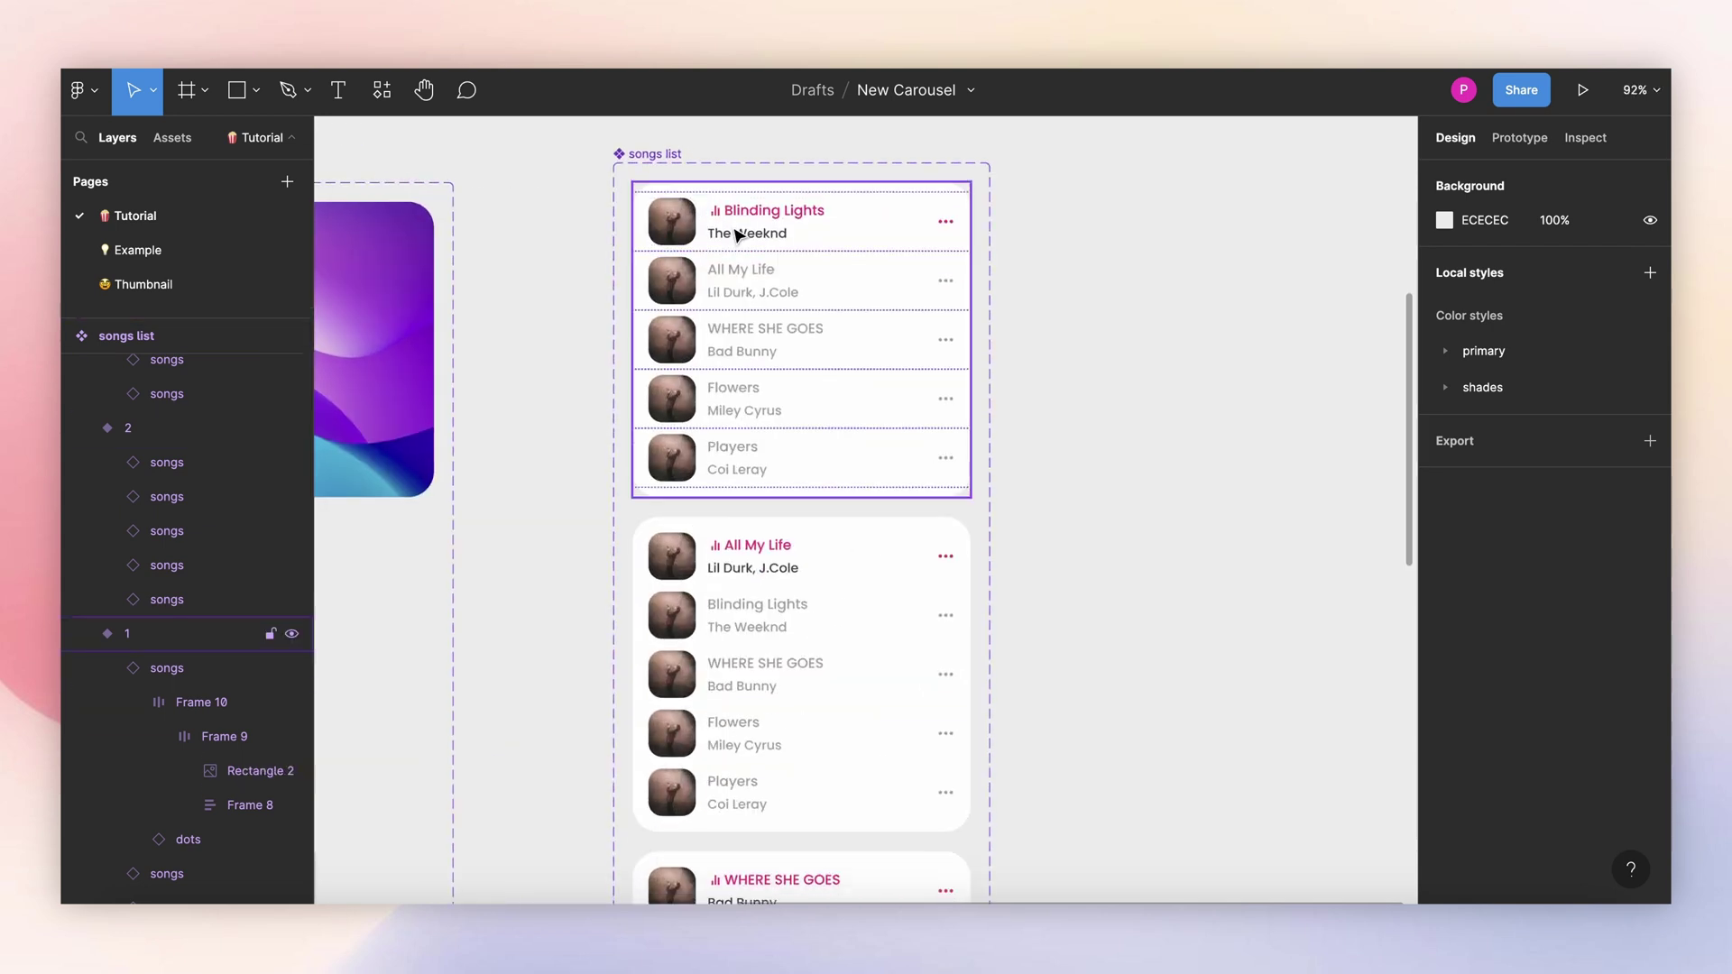
scroll(775, 508, down, 2)
scroll(776, 508, down, 2)
scroll(765, 457, down, 6)
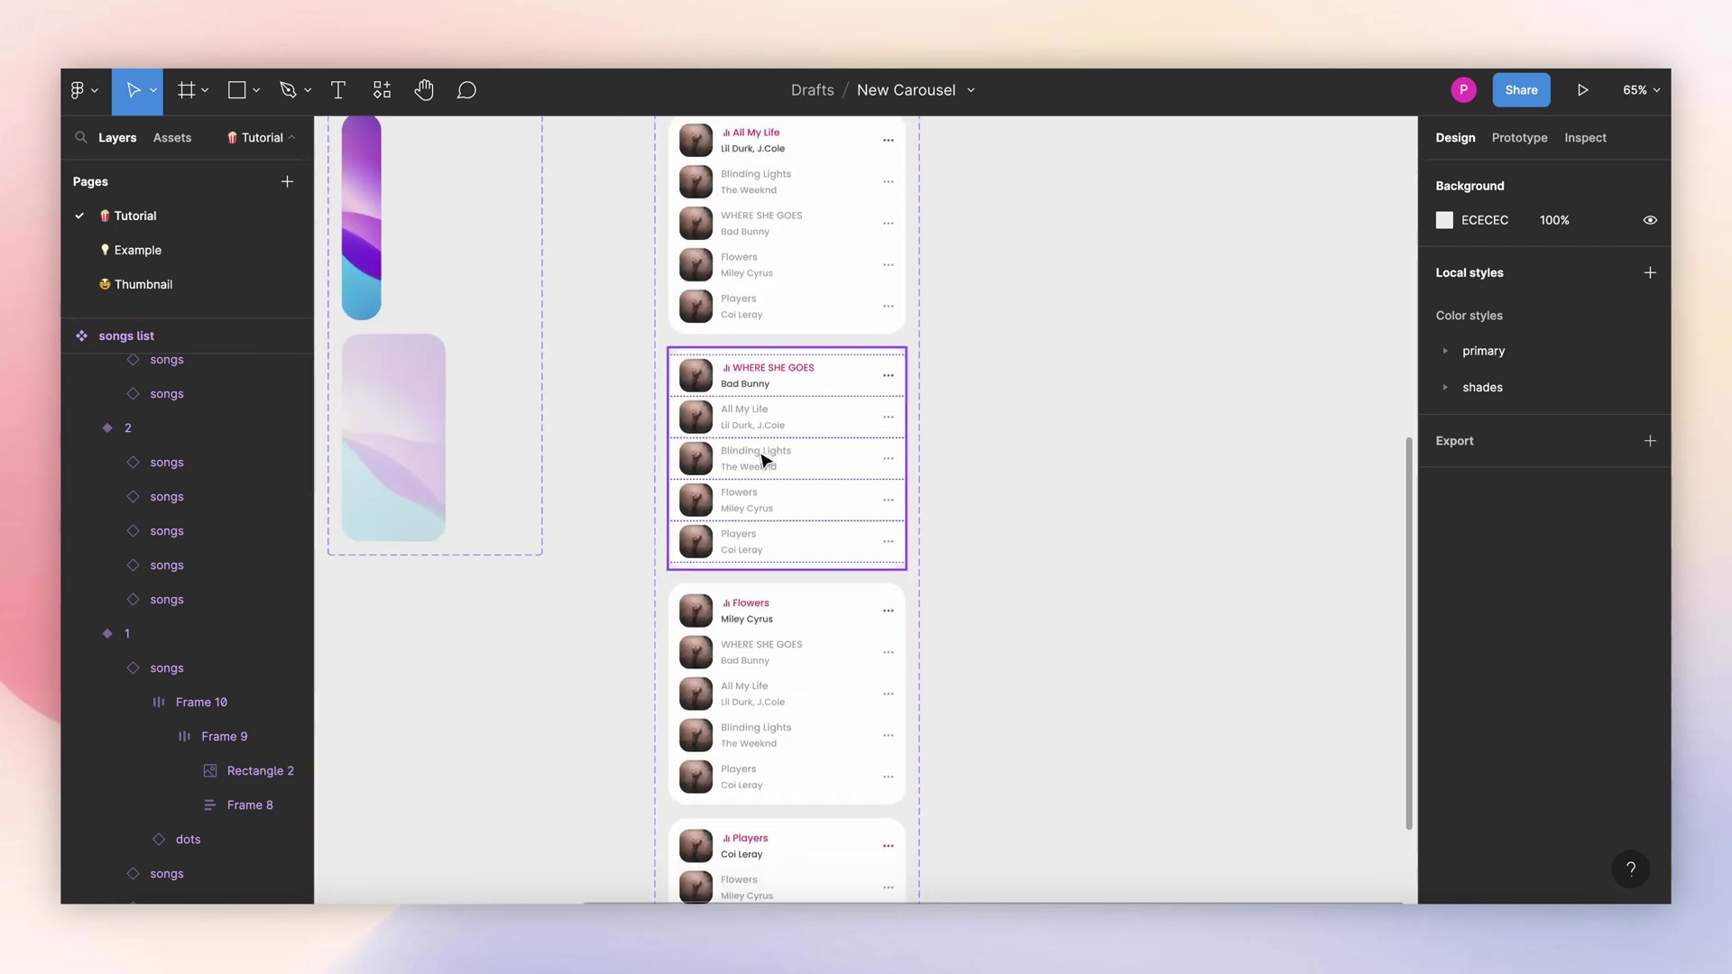
scroll(735, 422, up, 4)
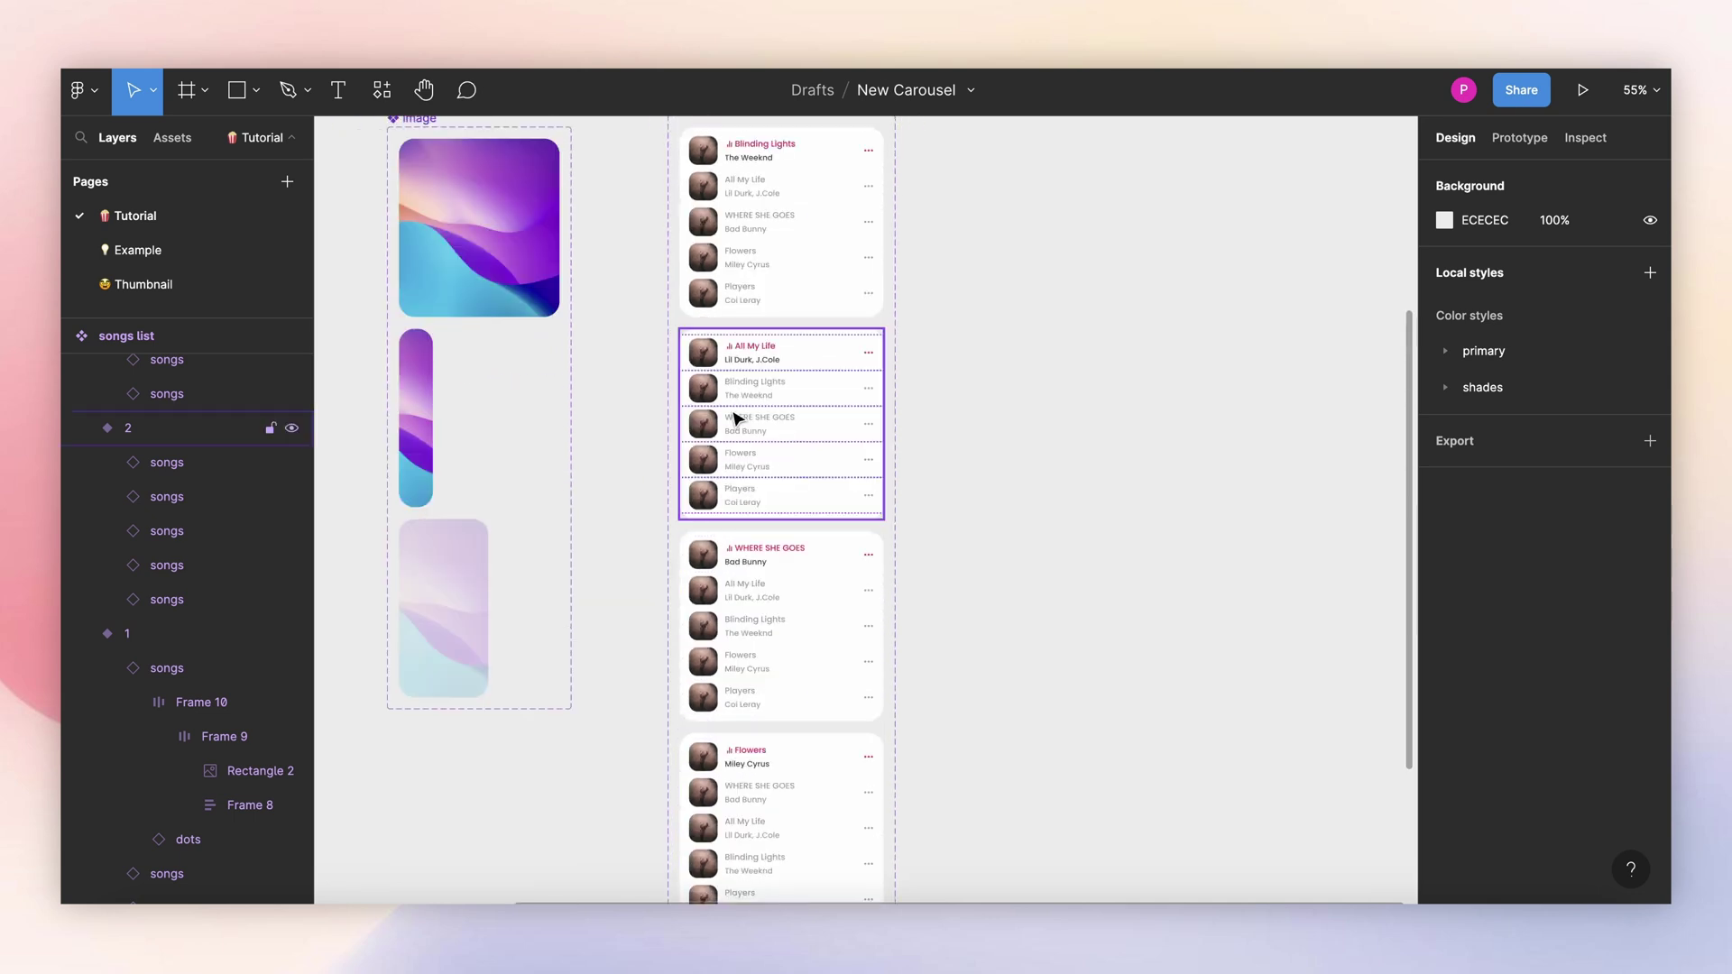
Step: Replace the Blinding Lights cover in all five songs list variants with an Unsplash photo found by searching "singer"
scroll(749, 236, up, 4)
scroll(721, 208, up, 1)
double_click(676, 178)
super+click(677, 177)
scroll(678, 270, down, 1)
shift+click(681, 476)
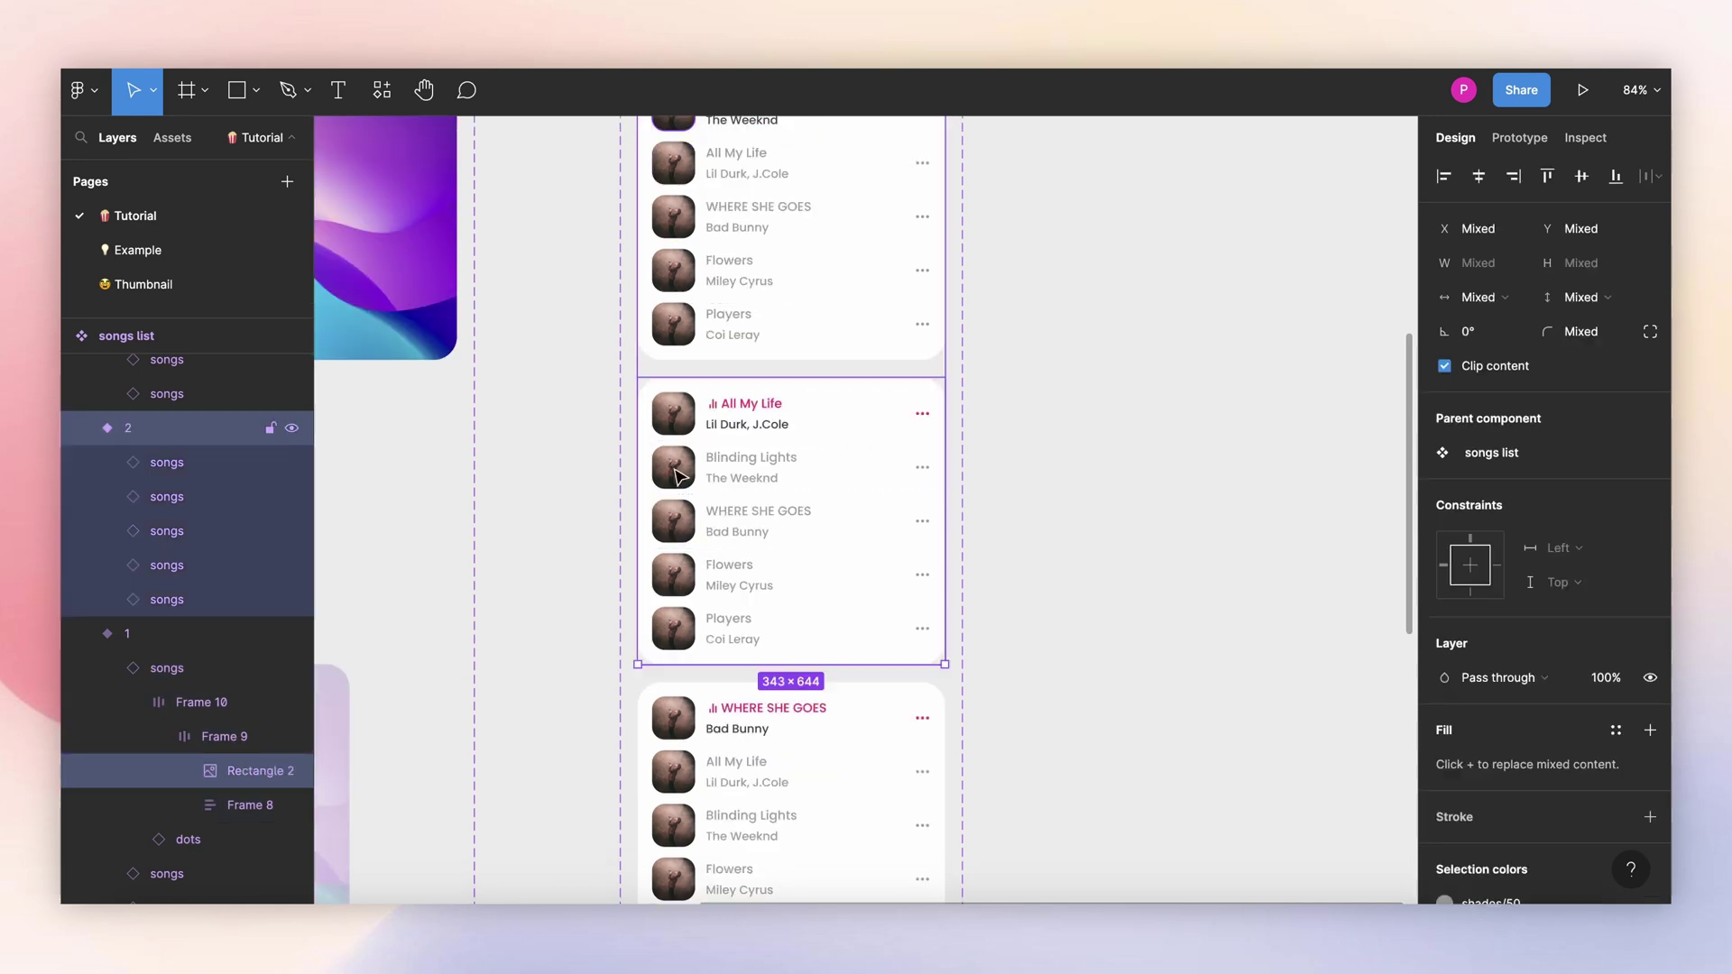
shift+super+click(680, 476)
scroll(679, 541, down, 2)
shift+super+click(678, 624)
scroll(690, 650, down, 3)
shift+super+click(681, 726)
scroll(713, 650, down, 4)
shift+super+click(686, 689)
key(super+/)
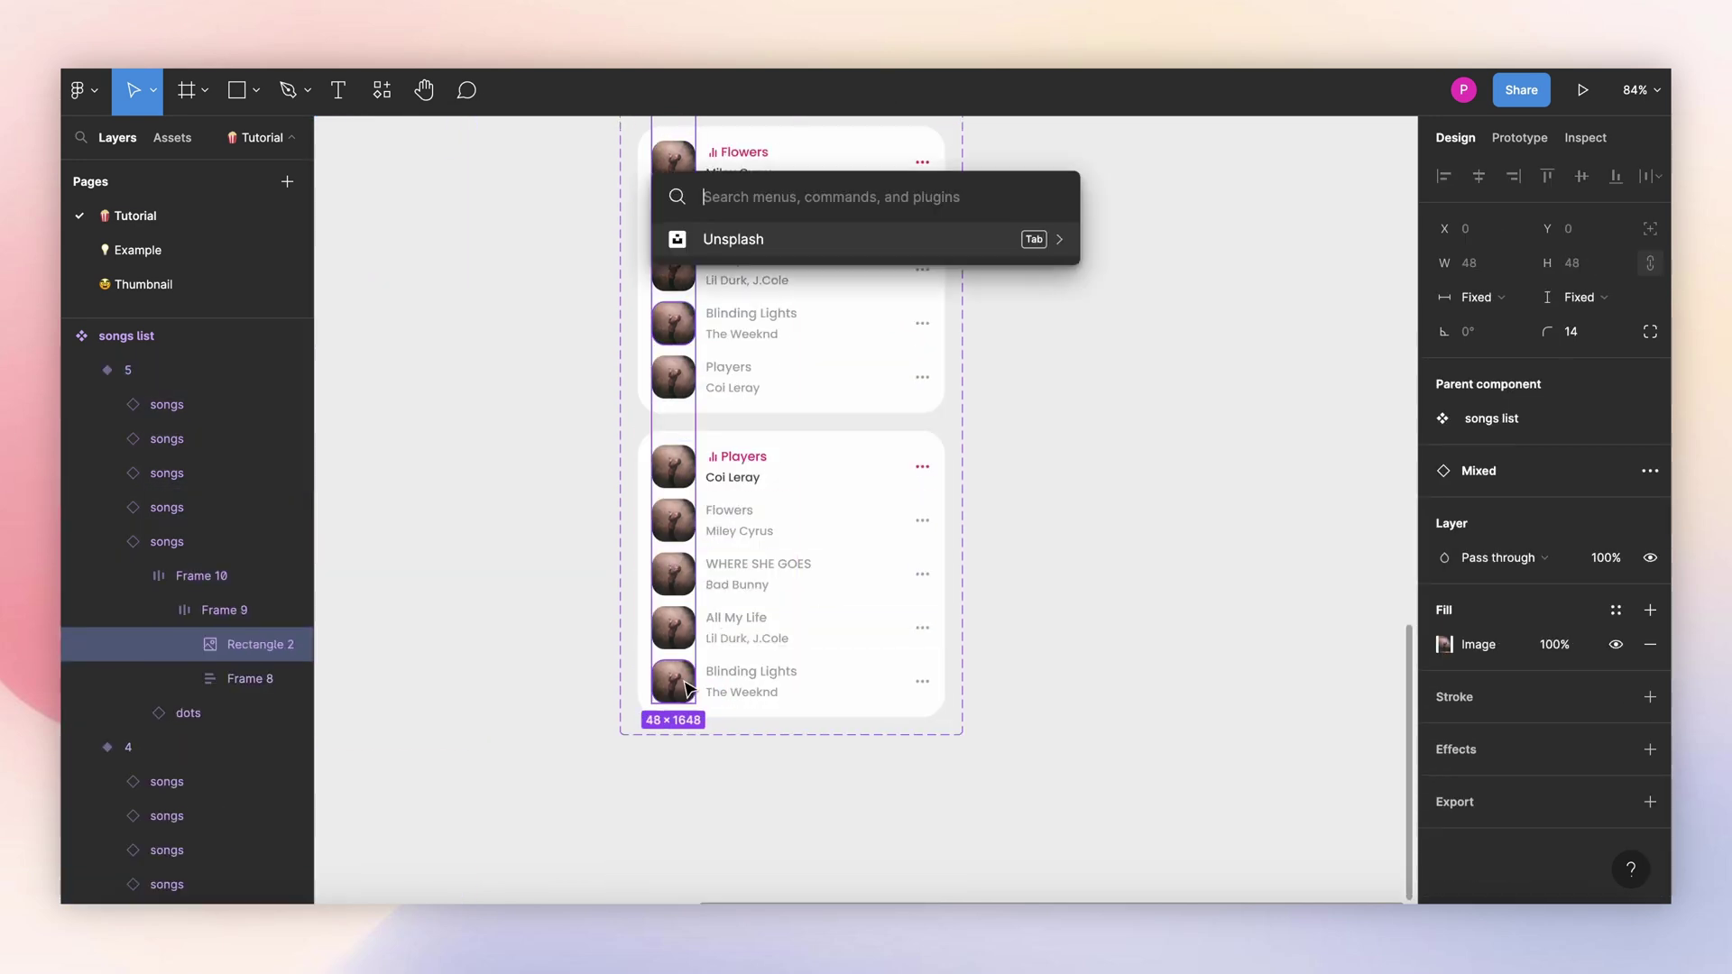
key(Return)
text(singer)
key(Return)
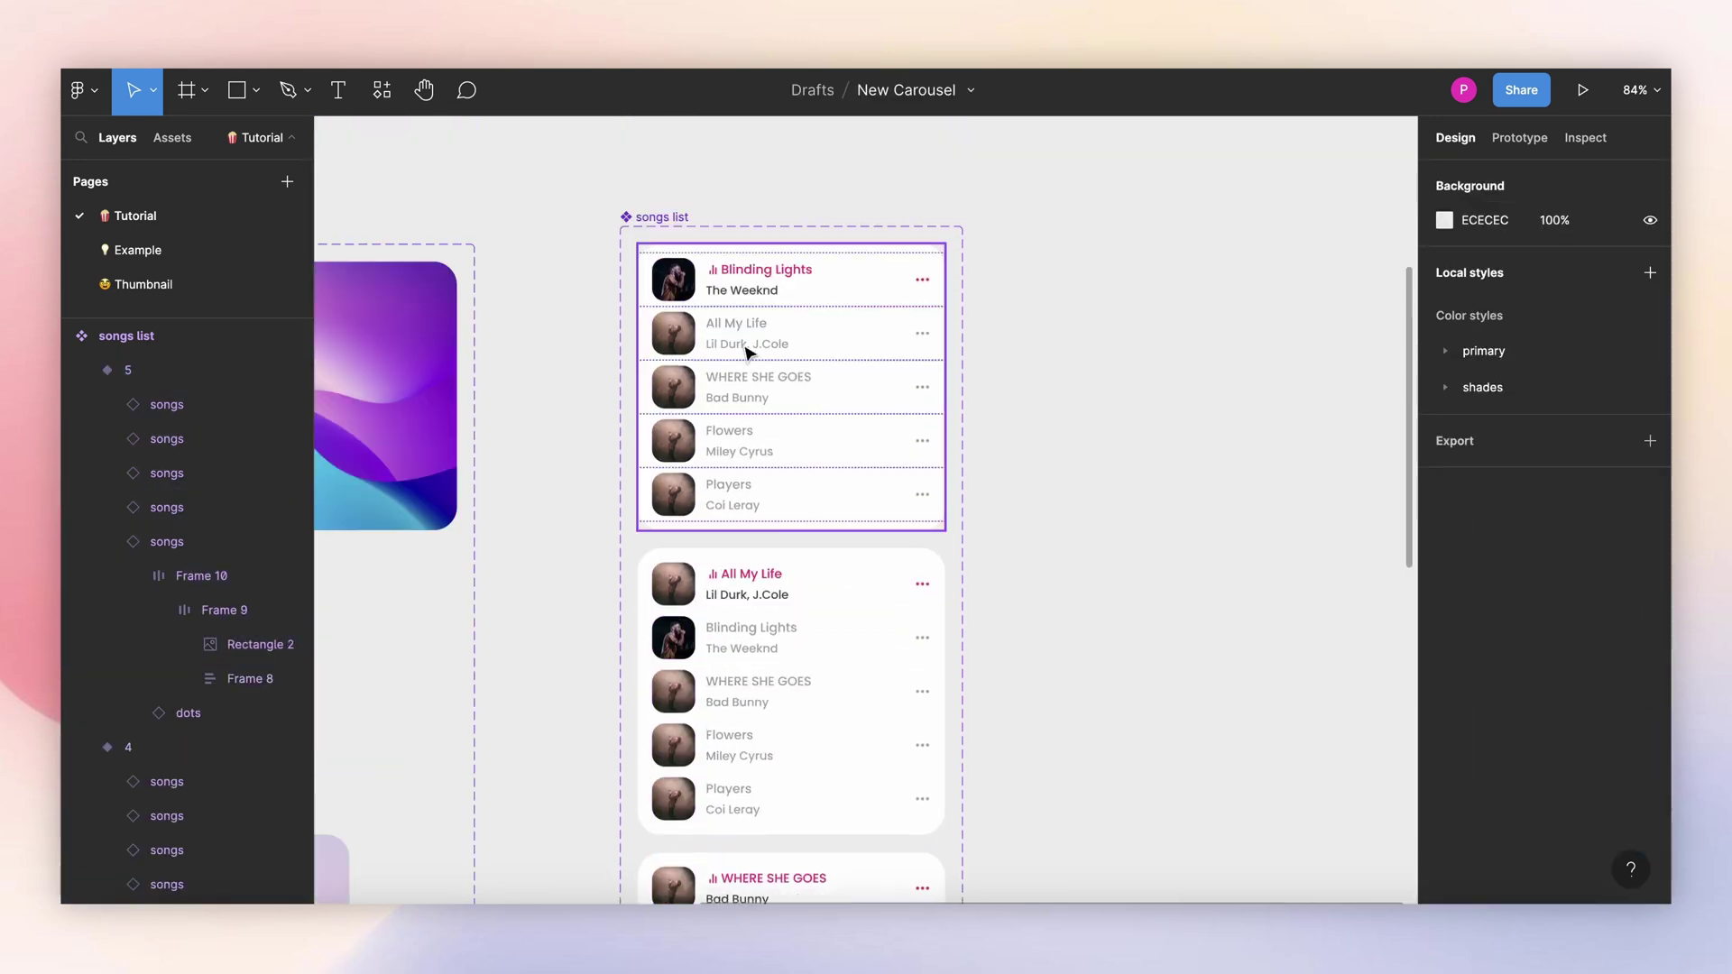
Step: Replace the All My Life cover in all five songs list variants with a dark Unsplash photo from a "singer" search
super+click(676, 334)
scroll(700, 541, down, 1)
shift+super+click(677, 519)
scroll(700, 568, down, 3)
shift+super+click(677, 610)
scroll(686, 659, down, 4)
shift+super+click(677, 651)
scroll(701, 662, down, 3)
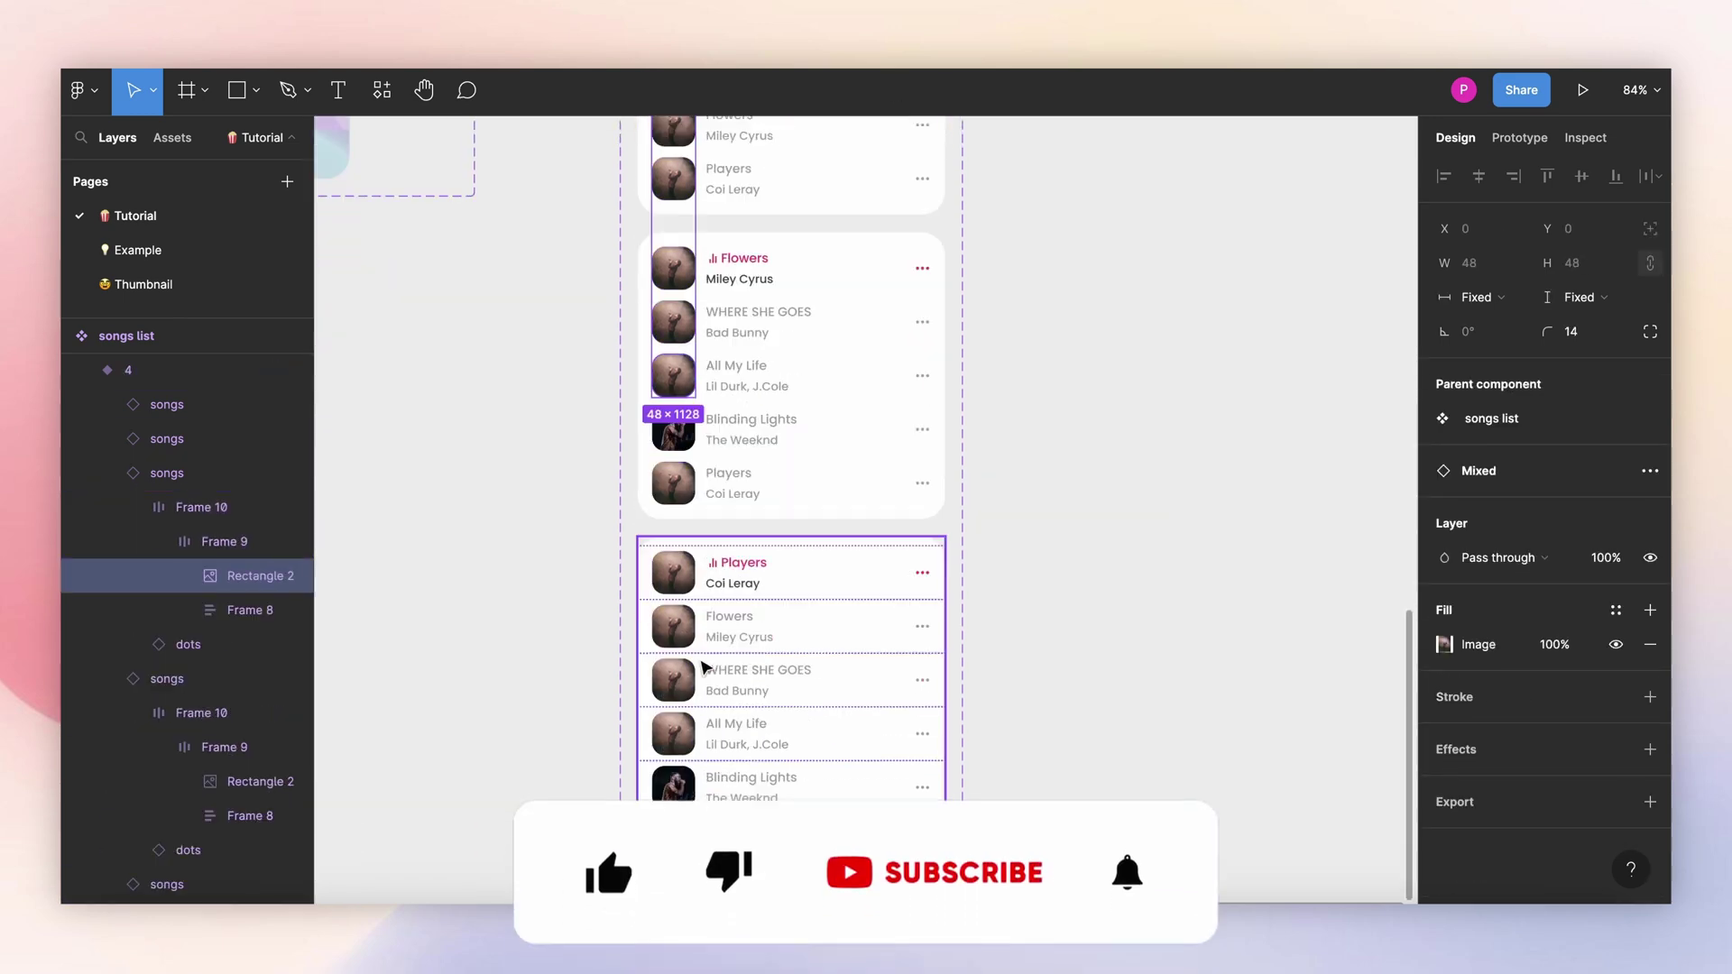
scroll(702, 668, down, 1)
shift+super+click(688, 682)
key(alt+super+p)
click(1260, 323)
text(singer)
key(Return)
scroll(1430, 507, down, 6)
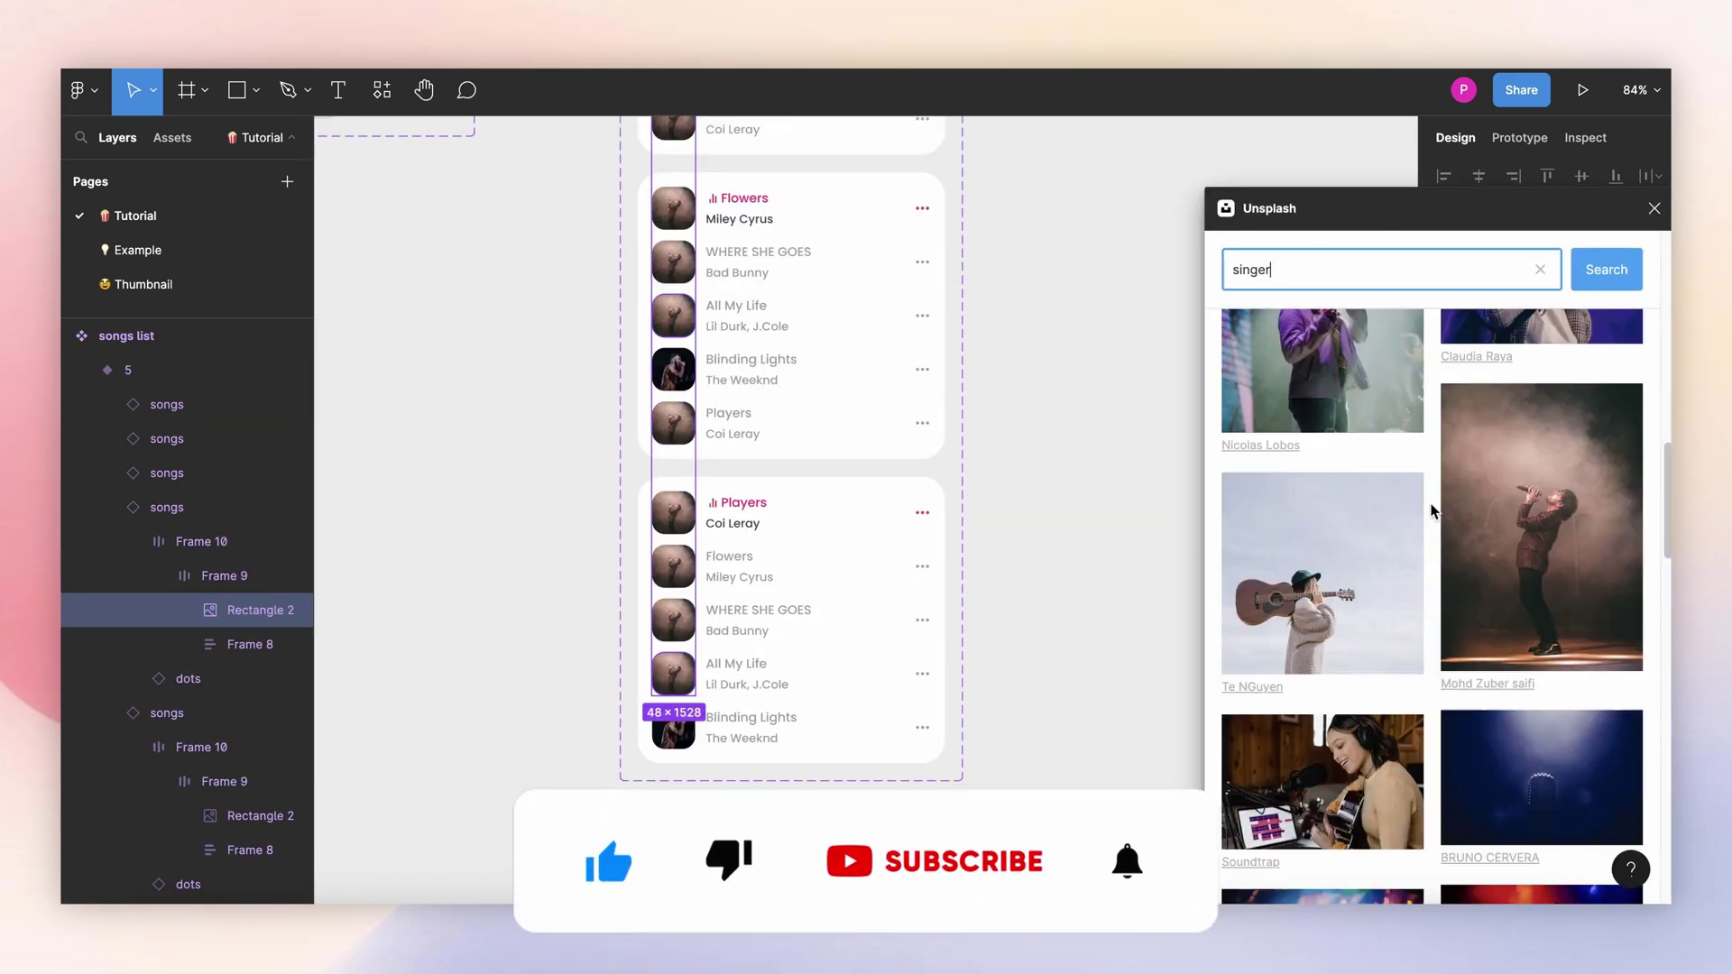
scroll(1432, 510, down, 5)
click(1307, 668)
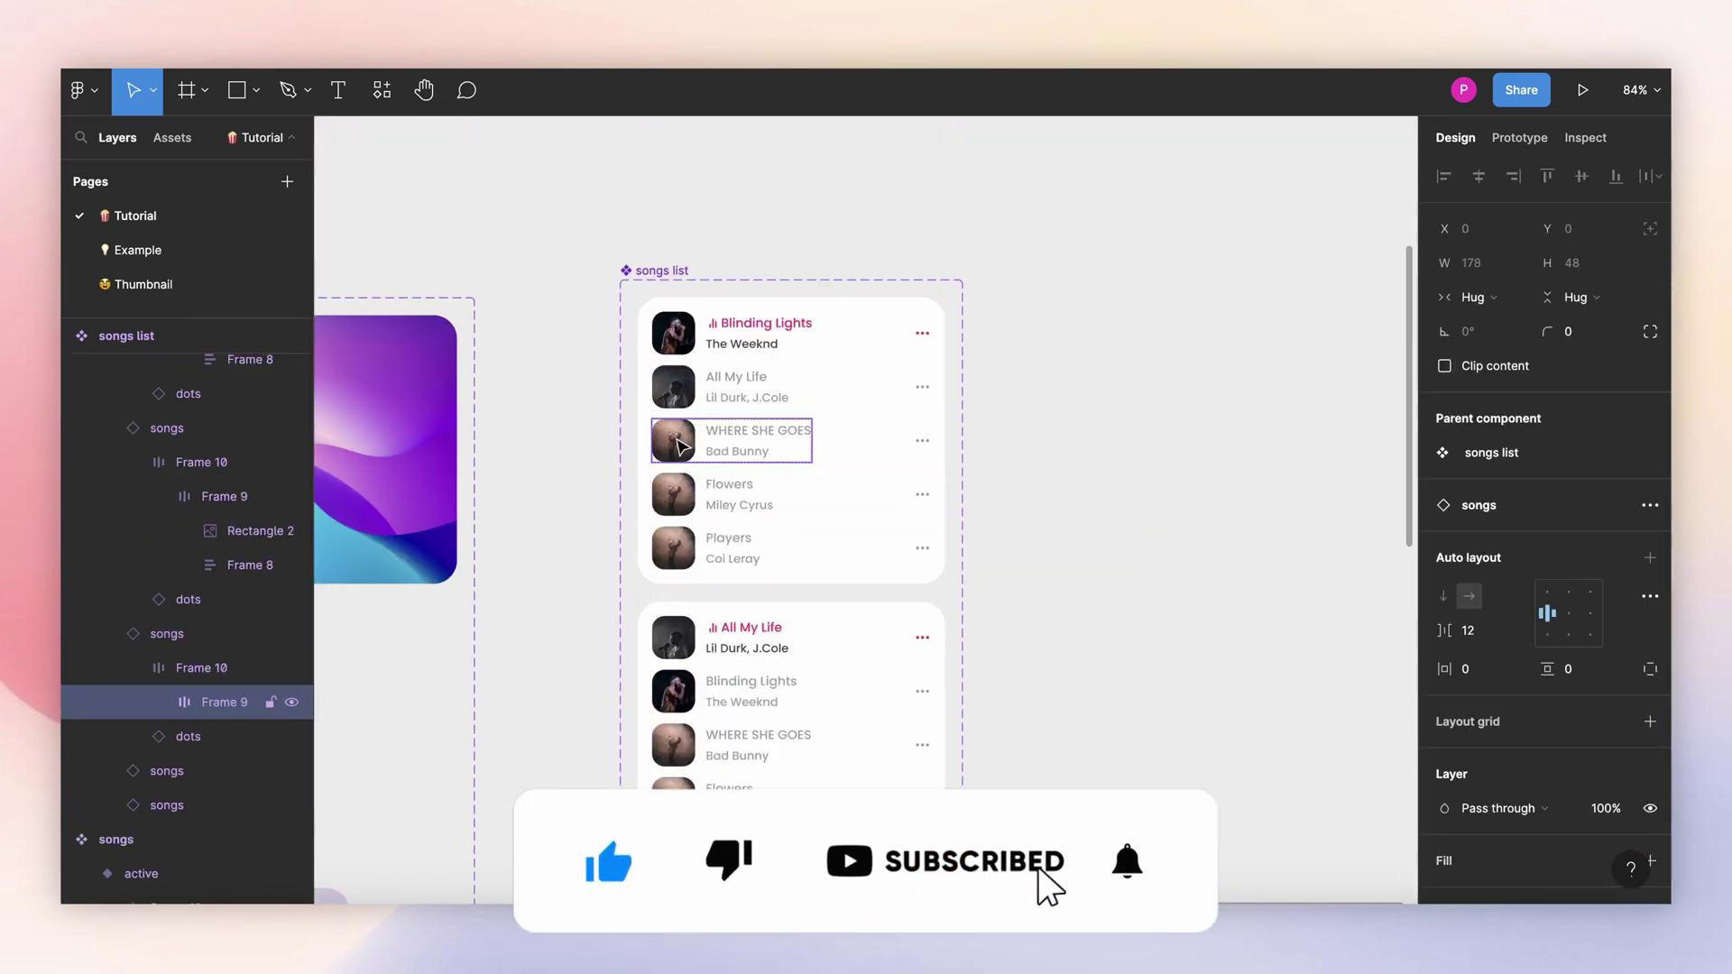
Step: Replace the WHERE SHE GOES cover in all five songs list variants with an Unsplash photo from a "rapper" search
scroll(683, 665, down, 2)
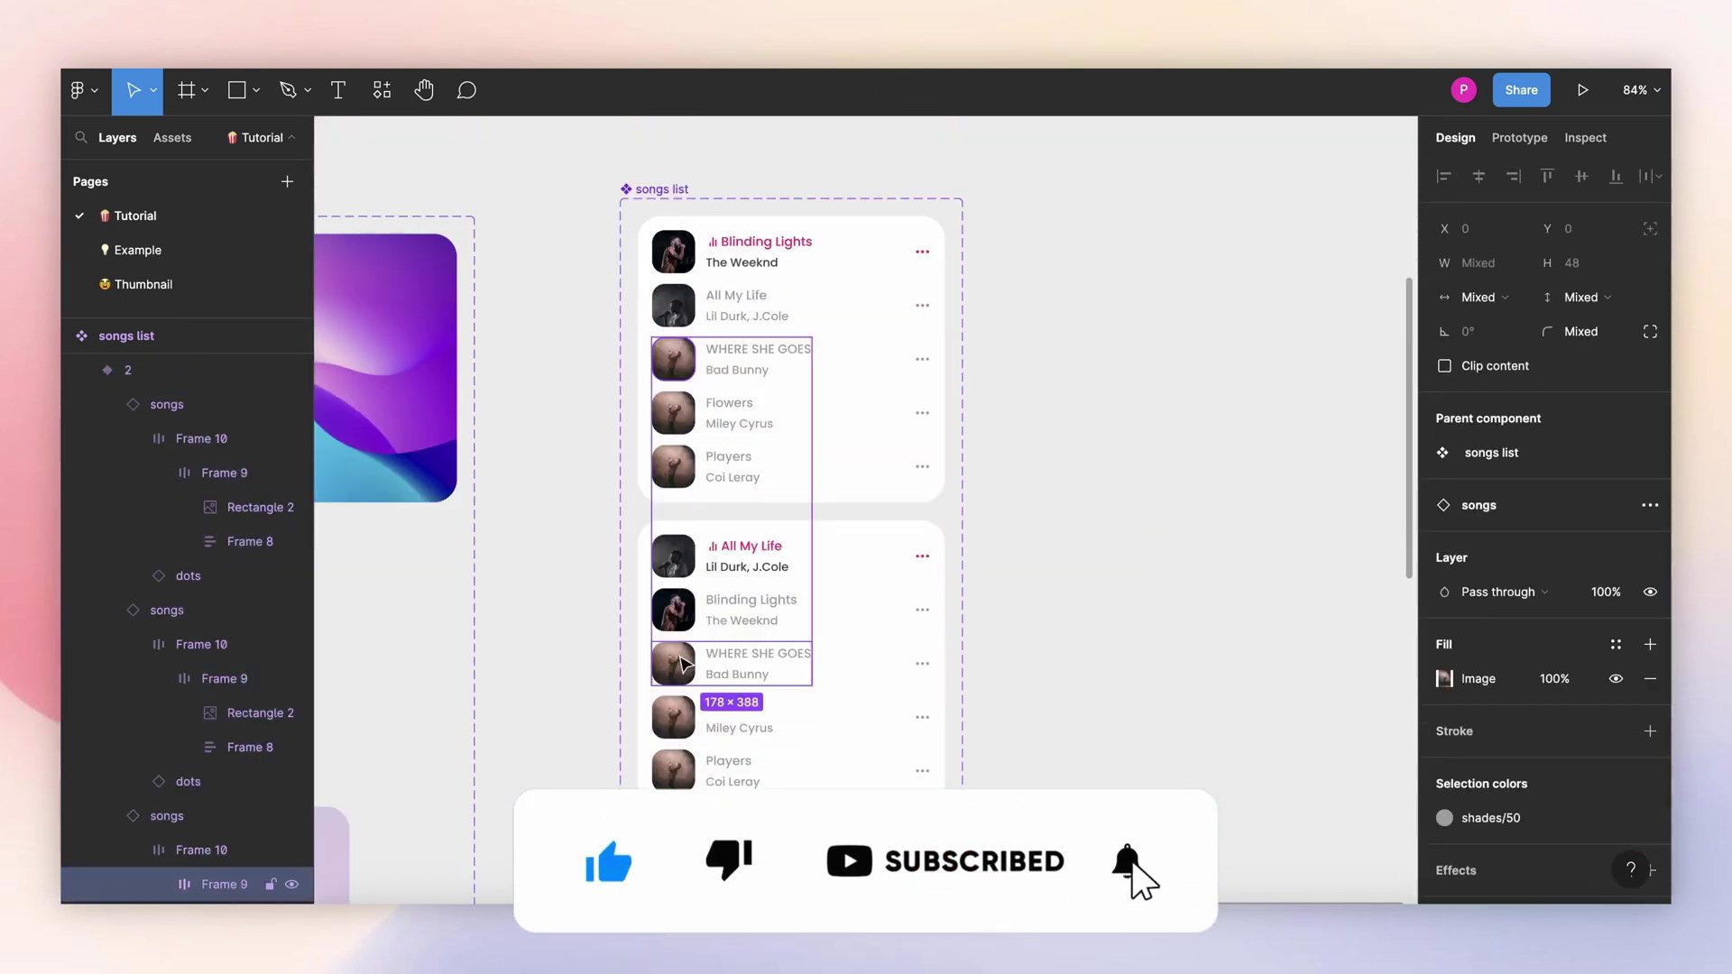
shift+super+click(682, 665)
scroll(683, 665, down, 5)
shift+super+click(681, 454)
scroll(681, 455, down, 4)
shift+super+click(681, 456)
scroll(681, 455, down, 4)
shift+super+click(681, 485)
key(alt+super+p)
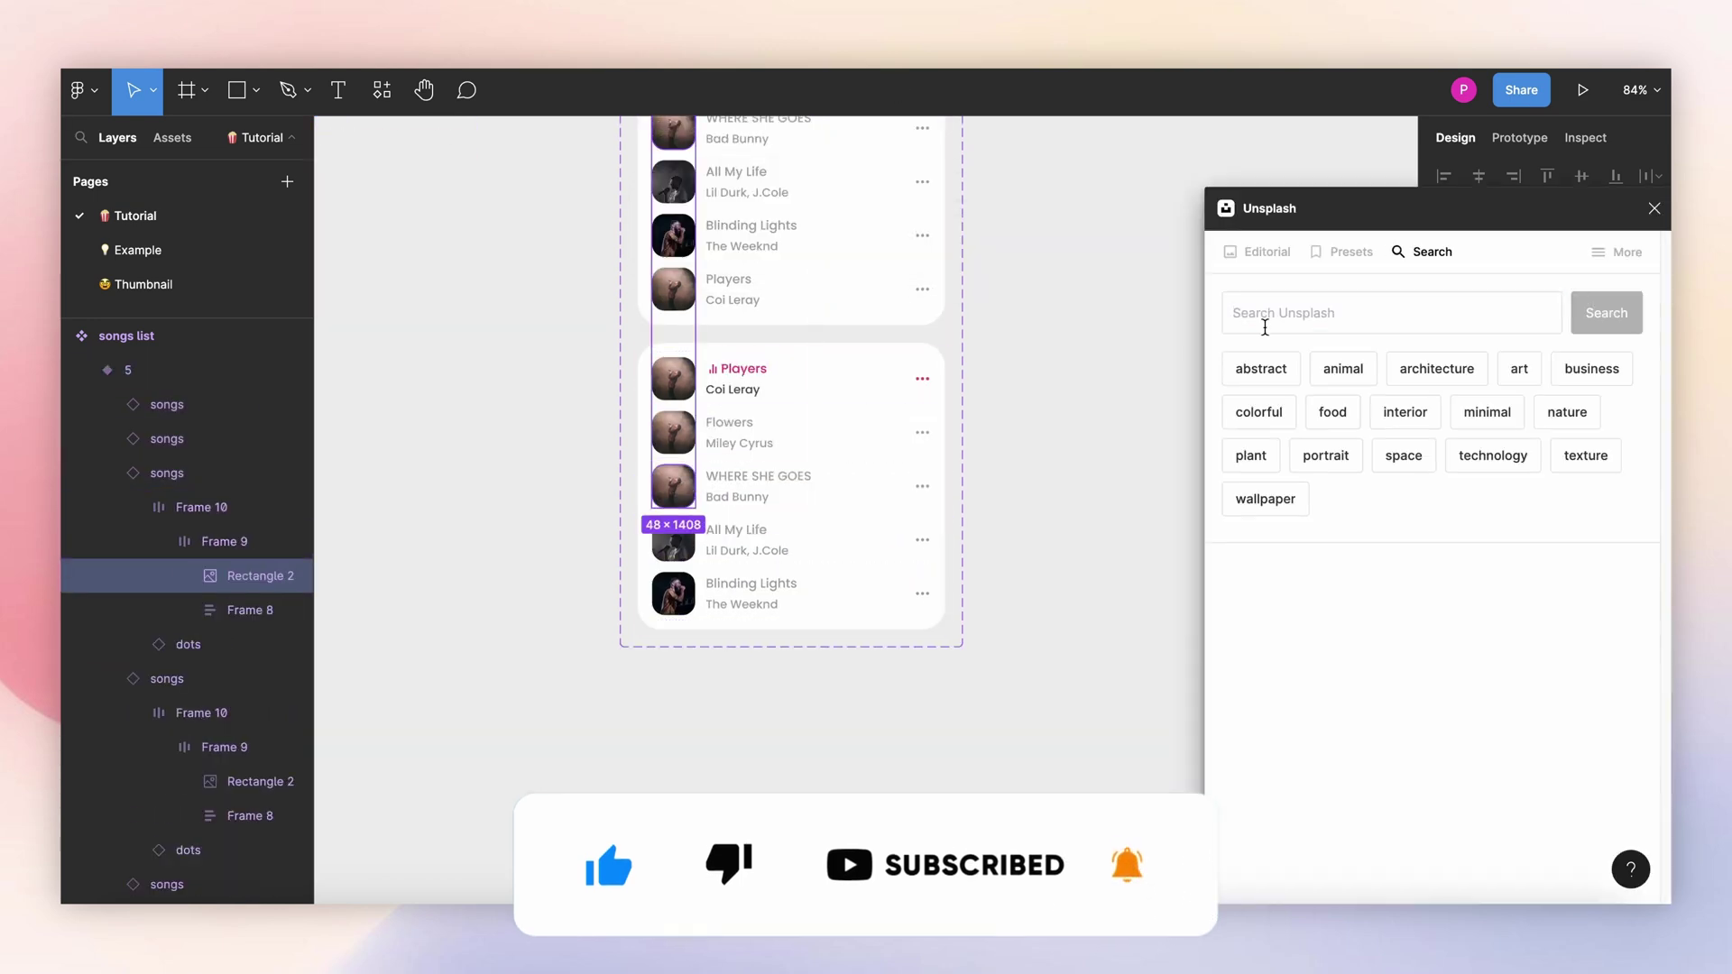
text(rapper)
key(Return)
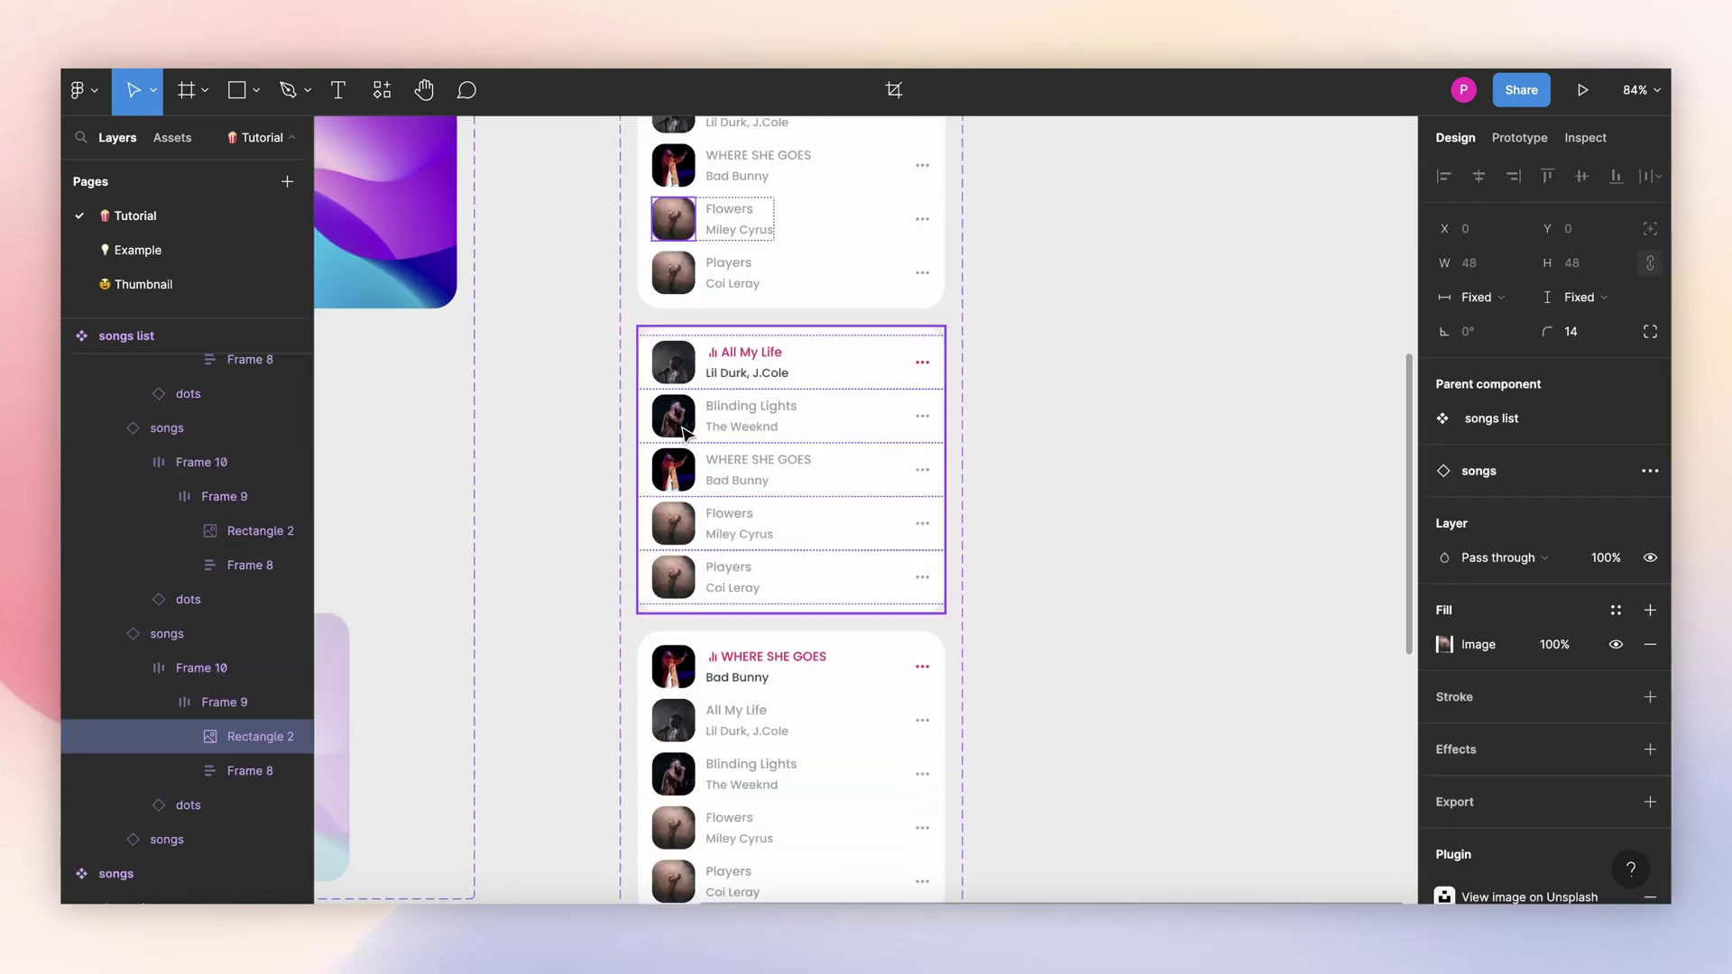
Step: Replace the Flowers cover in all five songs list variants with Unsplash's guitarist photo from a "singer" search
shift+super+click(681, 528)
scroll(682, 532, down, 2)
shift+super+click(684, 632)
scroll(685, 632, down, 4)
shift+super+click(682, 424)
scroll(682, 428, down, 2)
shift+super+click(682, 580)
key(super+/)
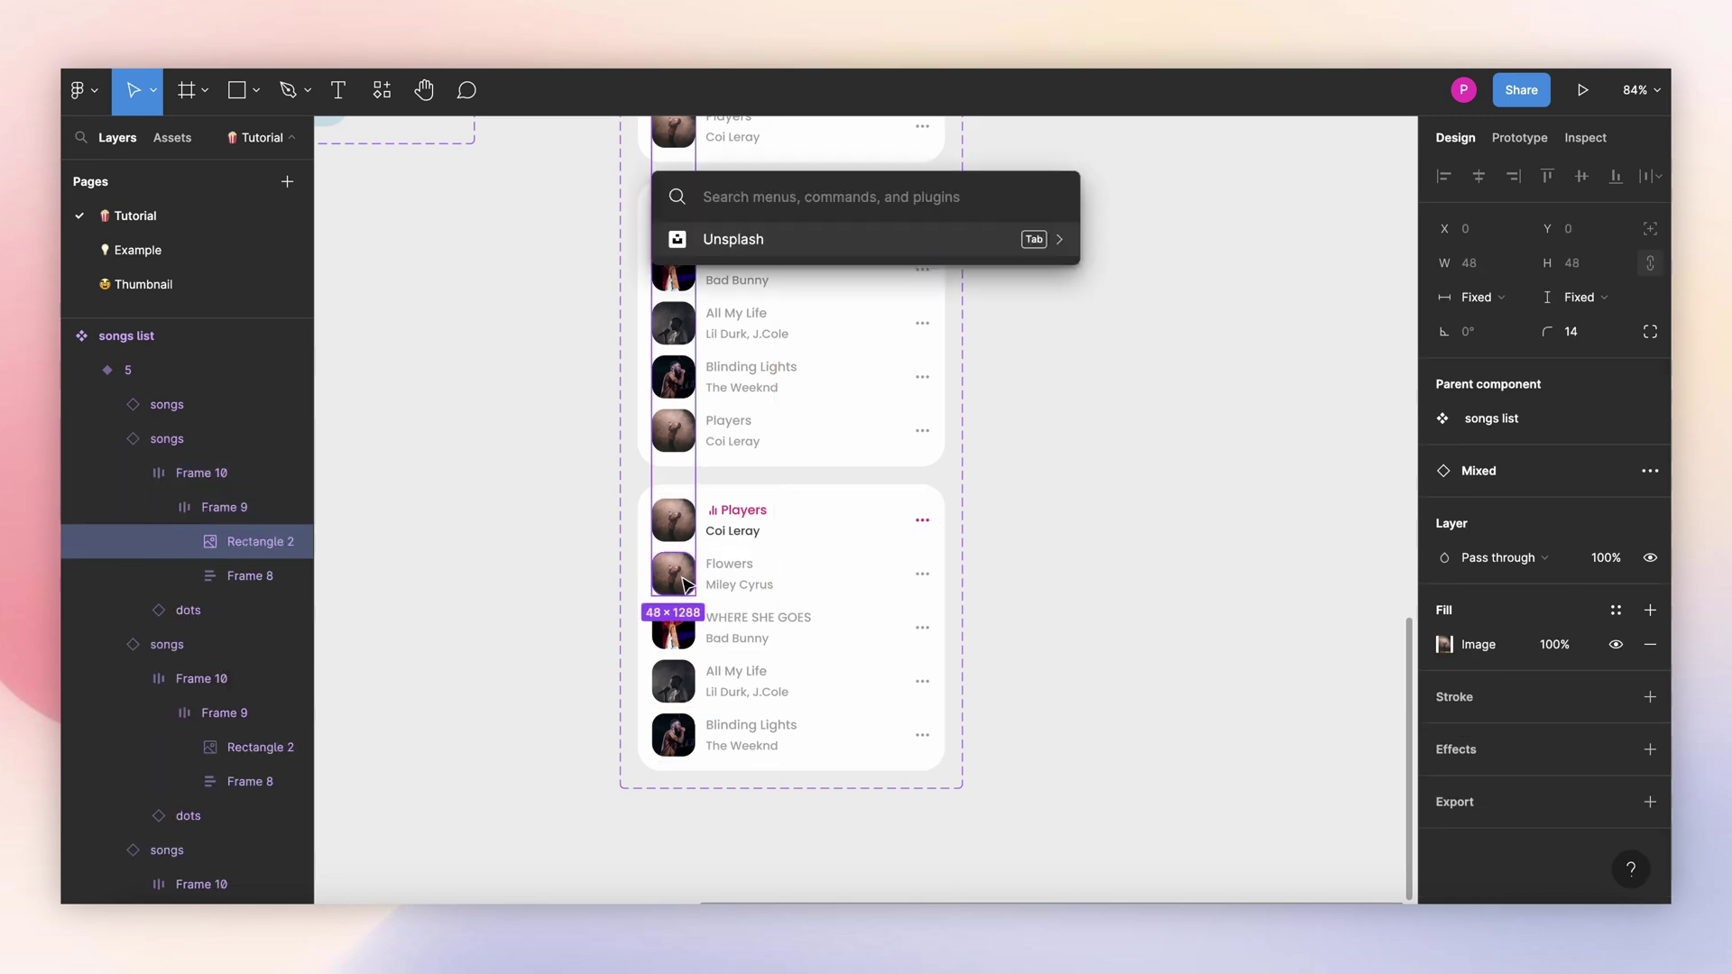
key(Return)
text(singer)
key(Return)
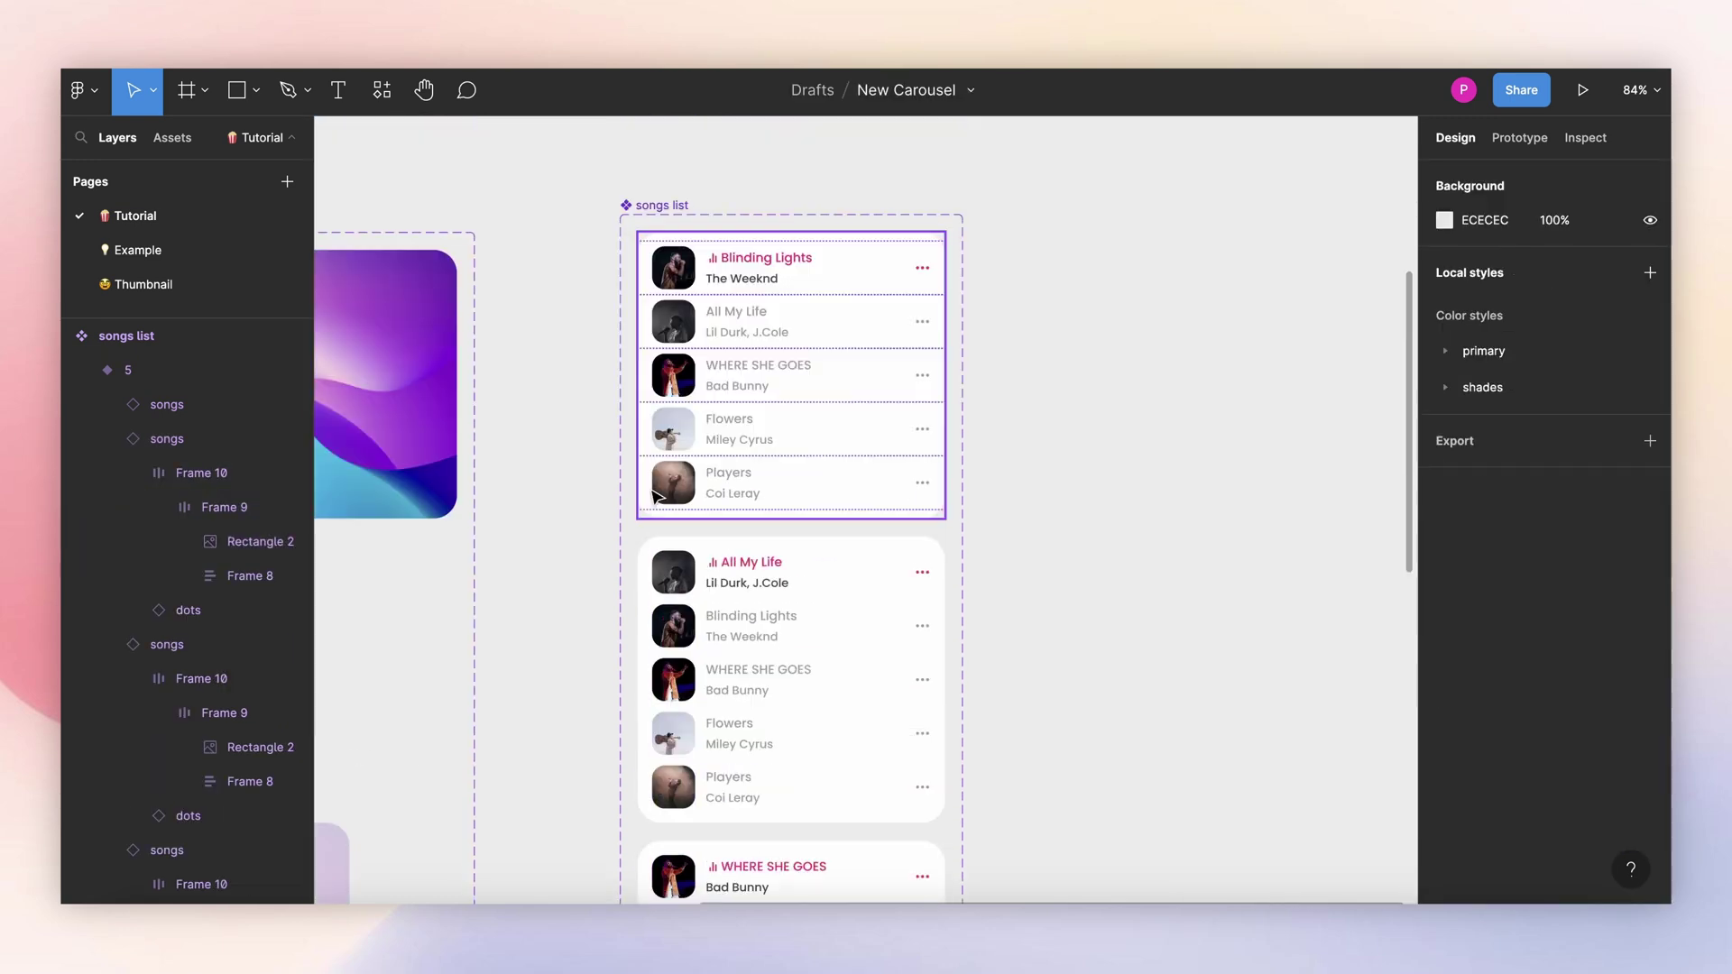
Step: Replace the Players cover in all five songs list variants with a purple-lit Unsplash photo from a "singer" search
super+click(656, 494)
scroll(766, 521, down, 2)
shift+super+click(678, 575)
scroll(681, 578, down, 2)
shift+click(681, 685)
shift+super+click(681, 686)
scroll(683, 668, down, 4)
shift+super+click(682, 651)
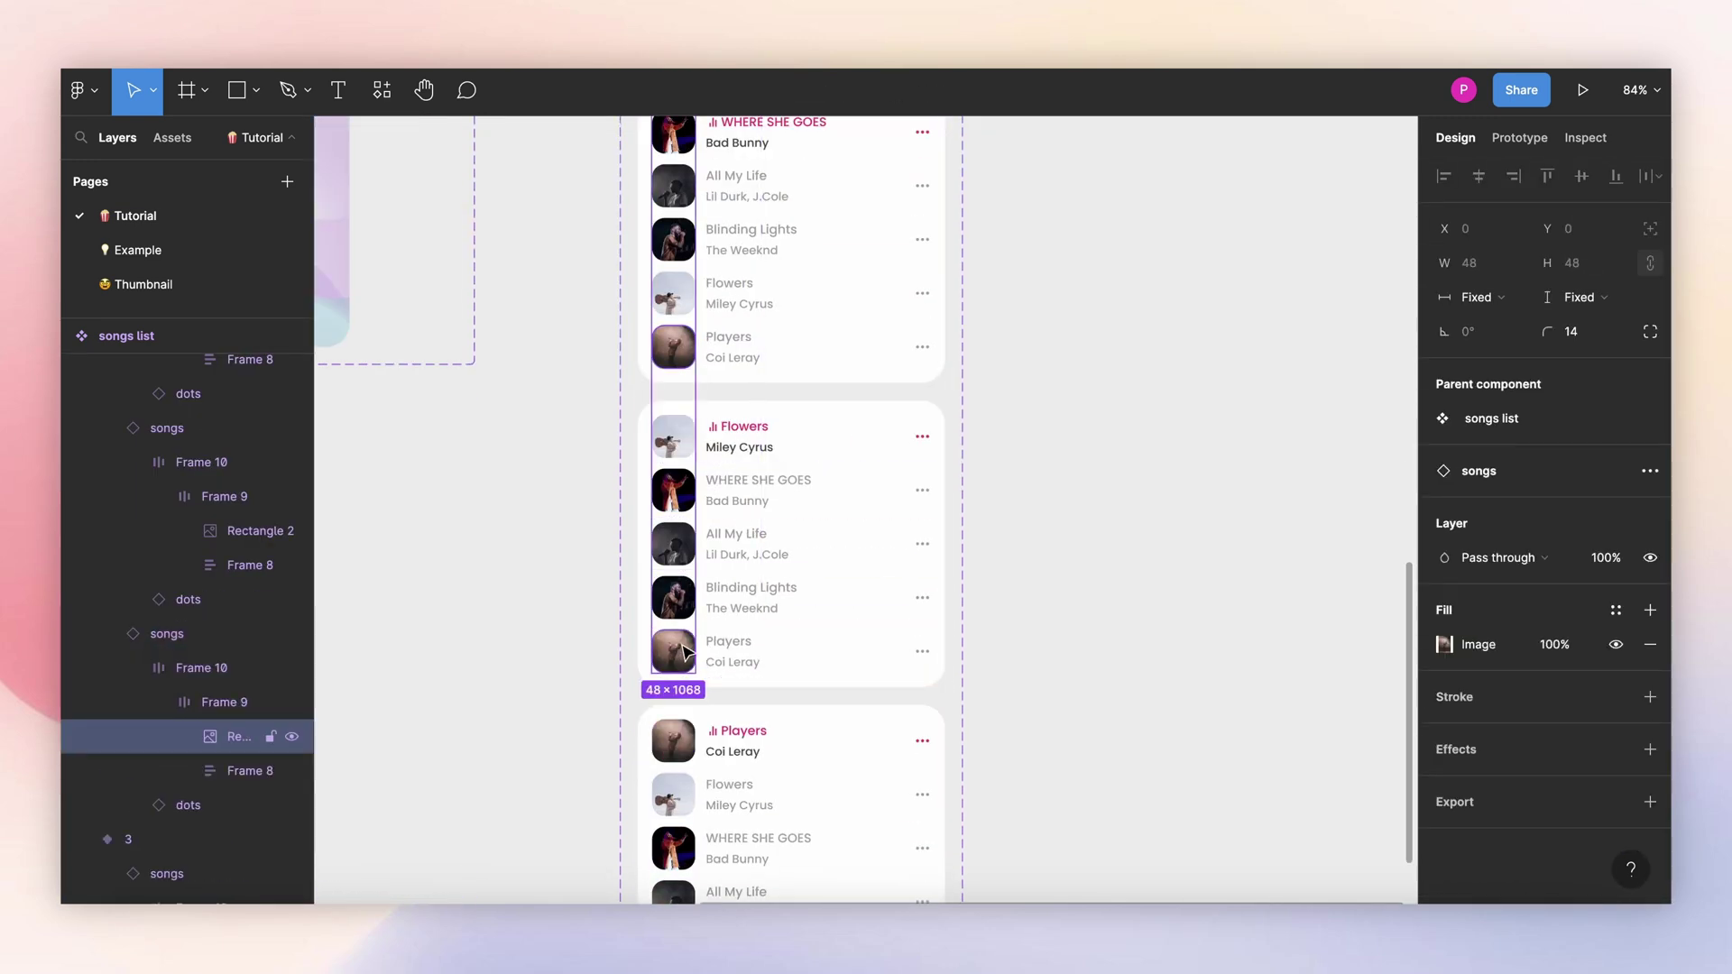
scroll(682, 652, down, 2)
shift+super+click(676, 545)
key(super+/)
key(Return)
text(singer)
key(Return)
scroll(1404, 476, down, 5)
click(1541, 438)
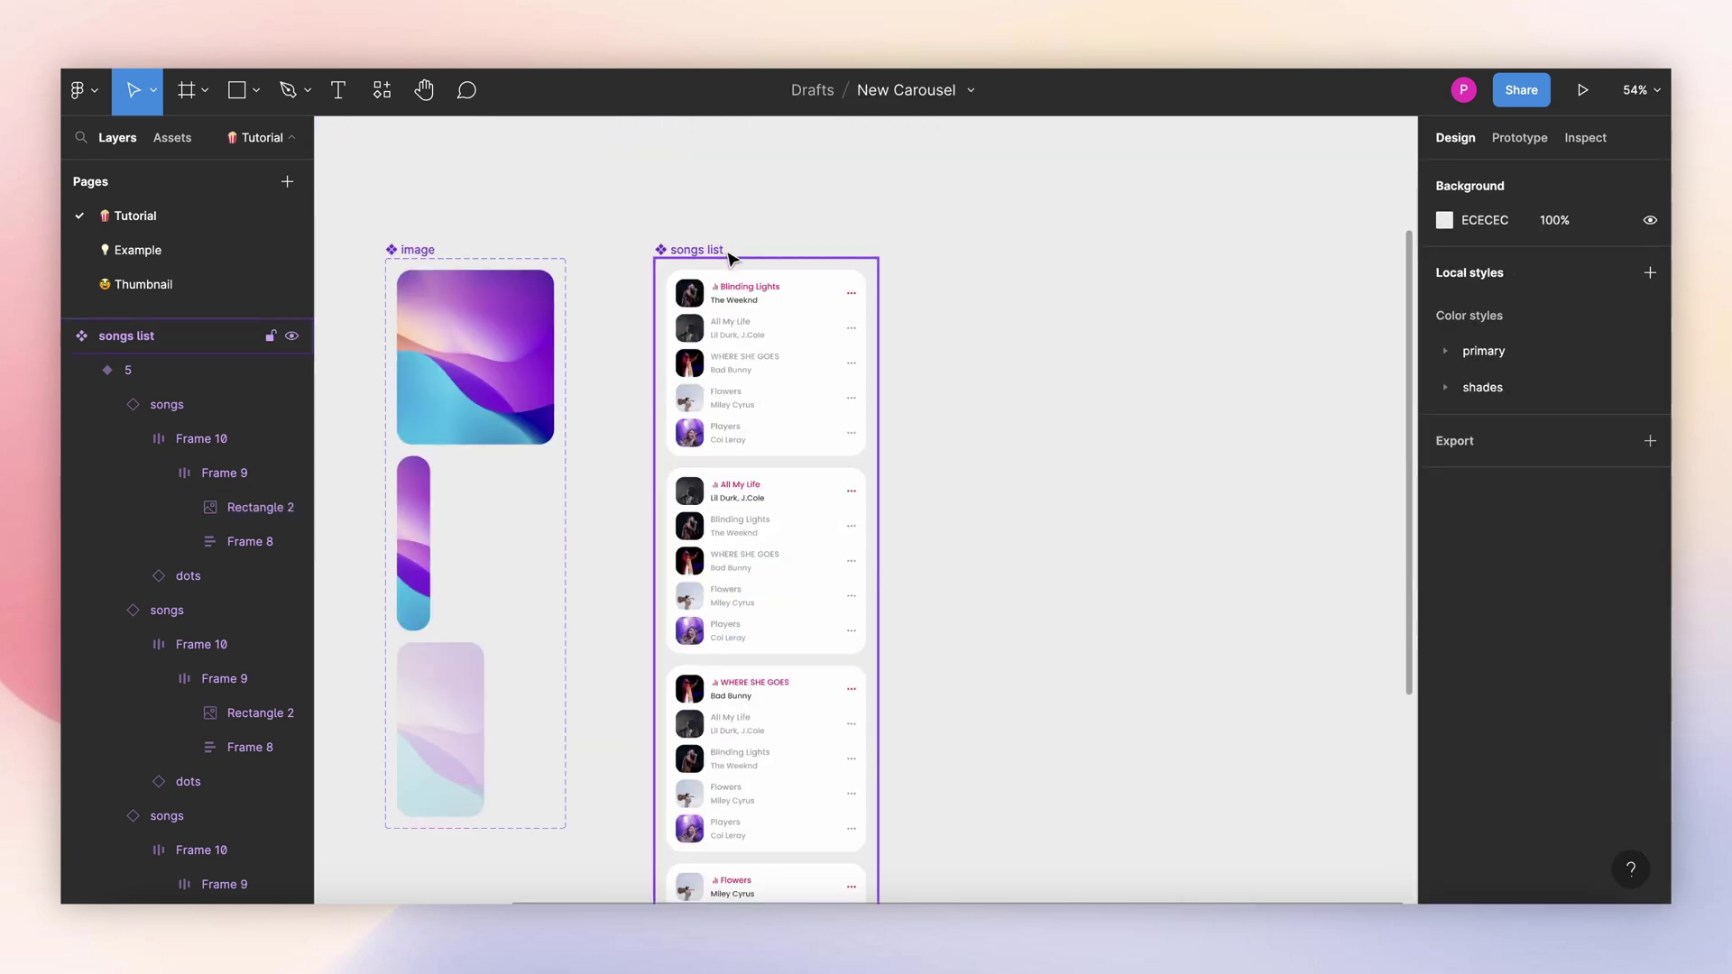
key(Escape)
Step: Place two active image instances side by side on empty canvas beside the songs list set and wrap them in horizontal auto layout
scroll(686, 293, up, 2)
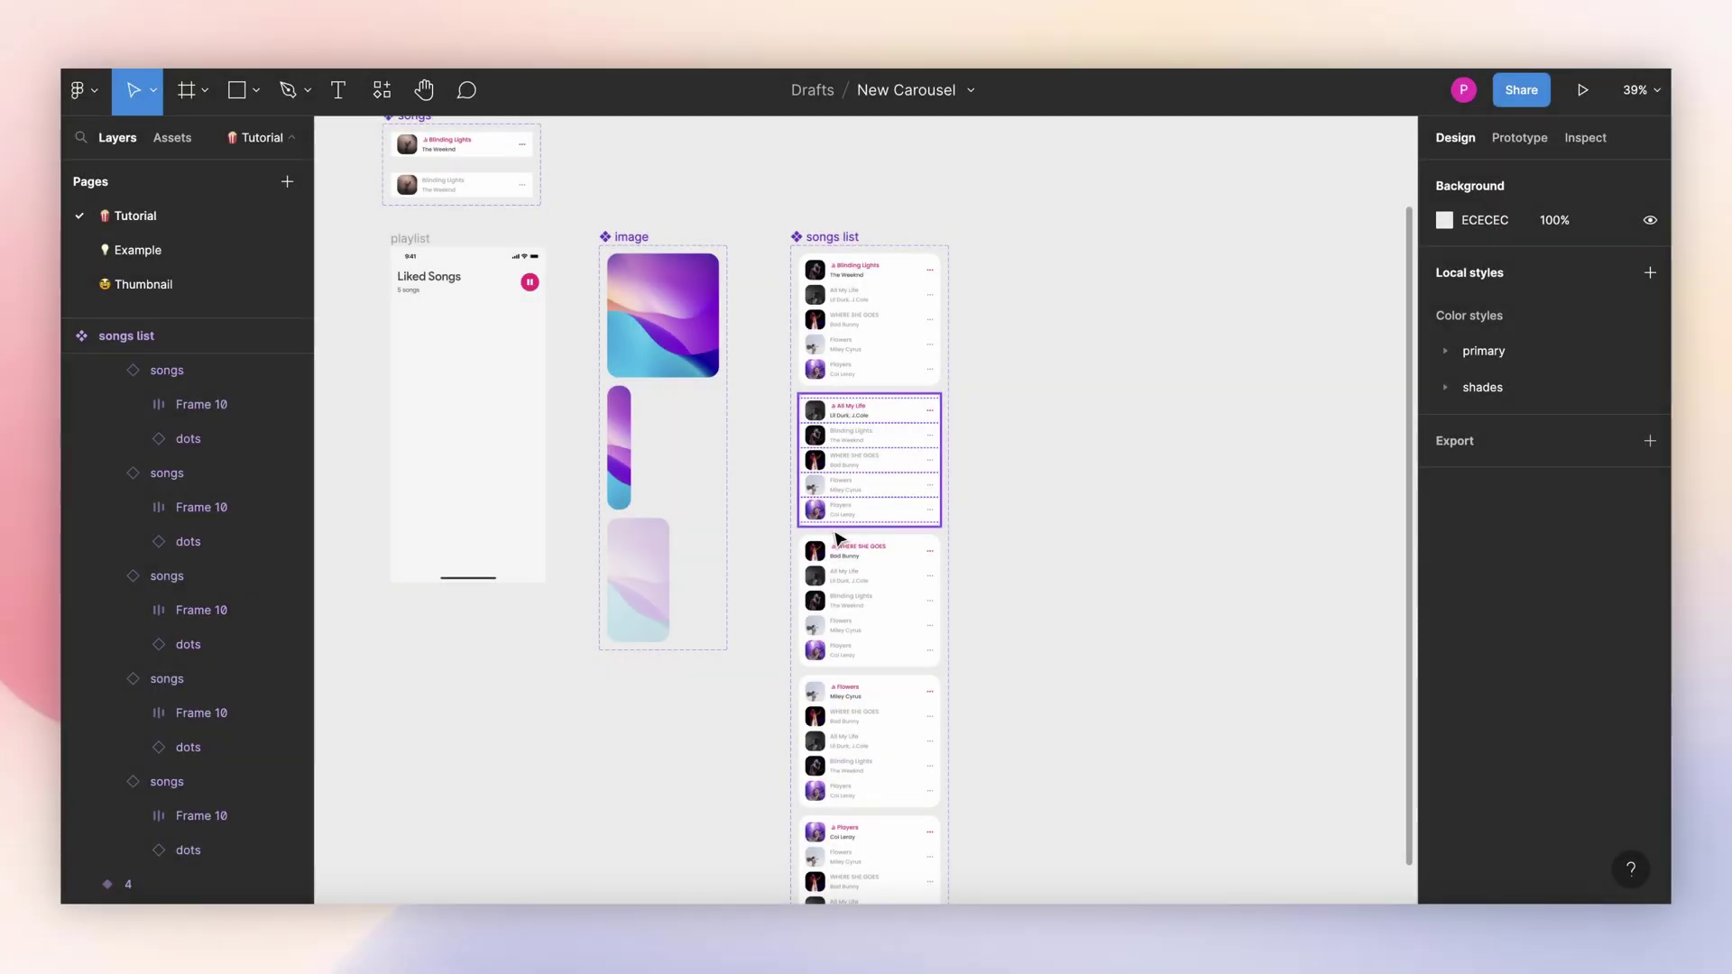
scroll(812, 433, right, 3)
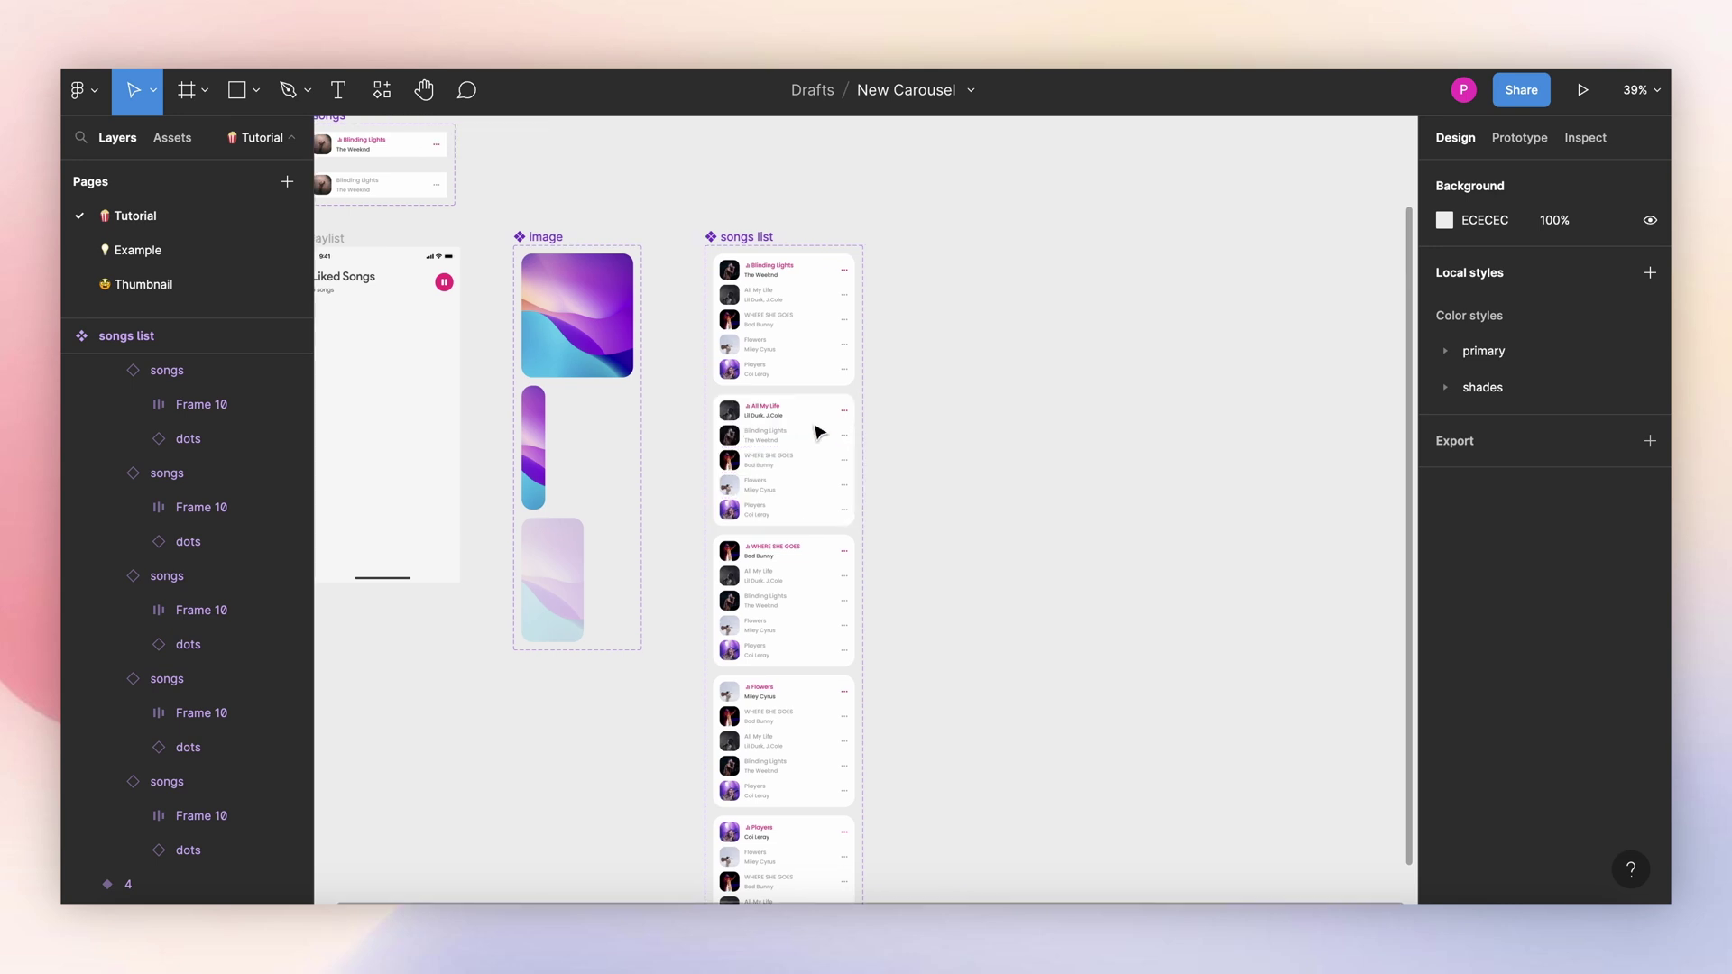
drag(606, 335, 1244, 316)
click(1174, 308)
click(1186, 225)
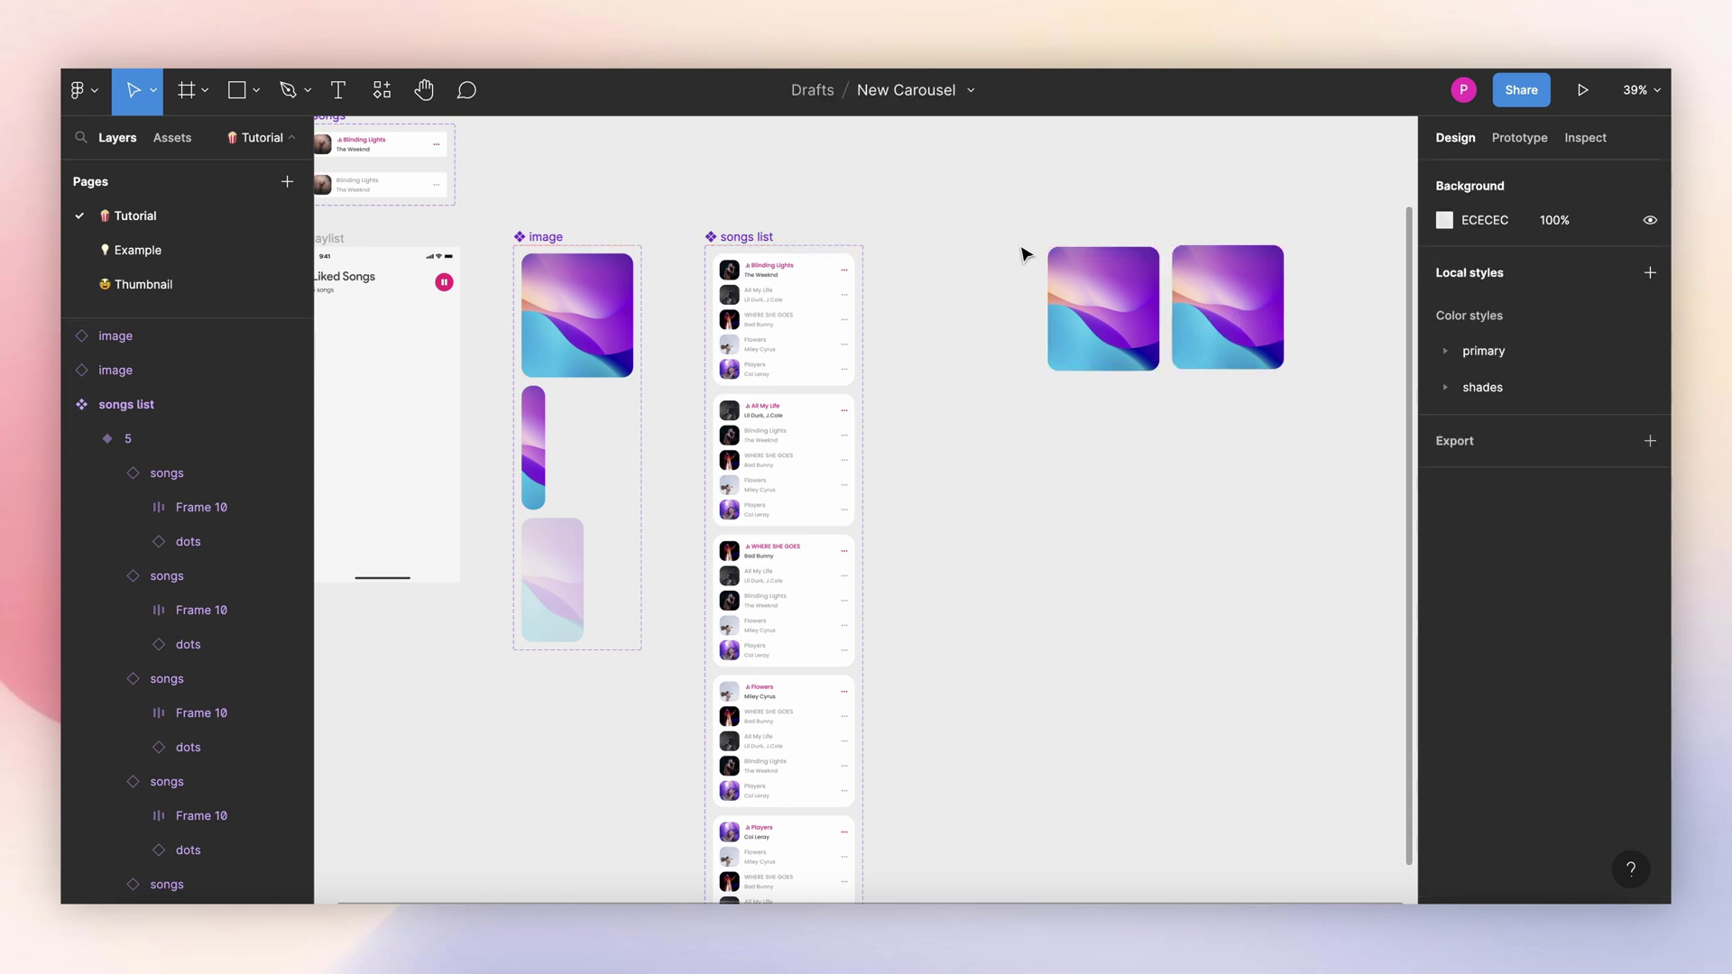
drag(970, 209, 1374, 444)
key(shift+a)
scroll(1335, 433, right, 5)
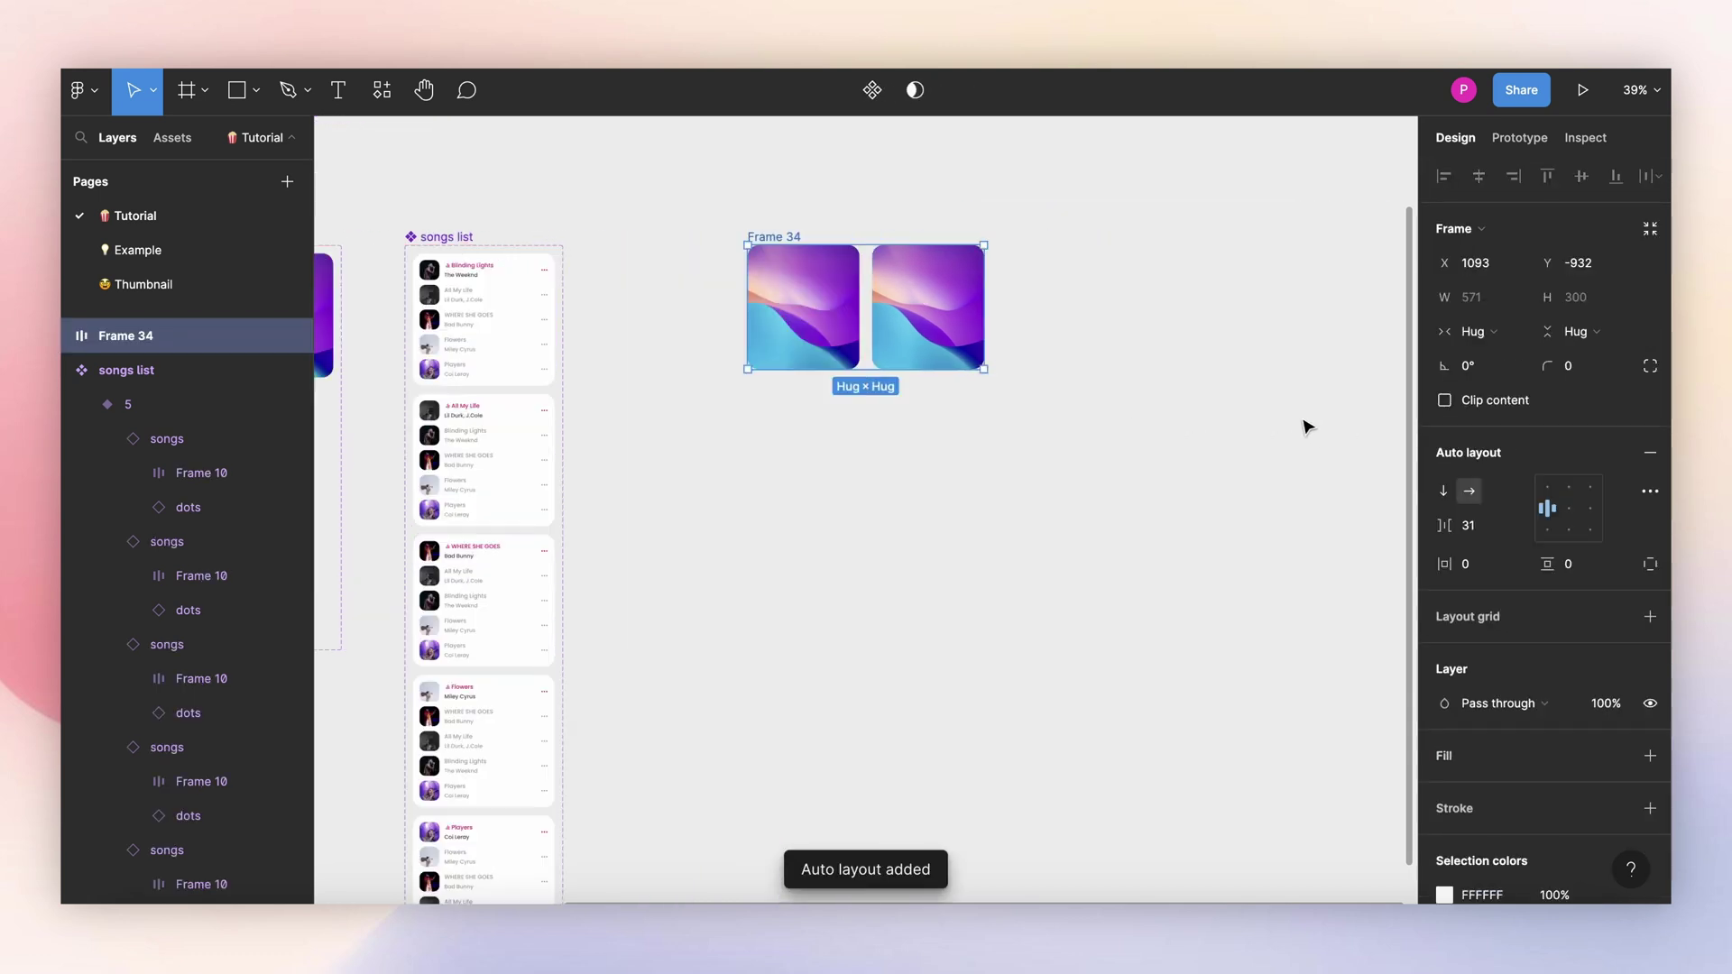
Step: Duplicate the second image instance three times to make a row of five images
click(967, 311)
click(1005, 289)
click(966, 290)
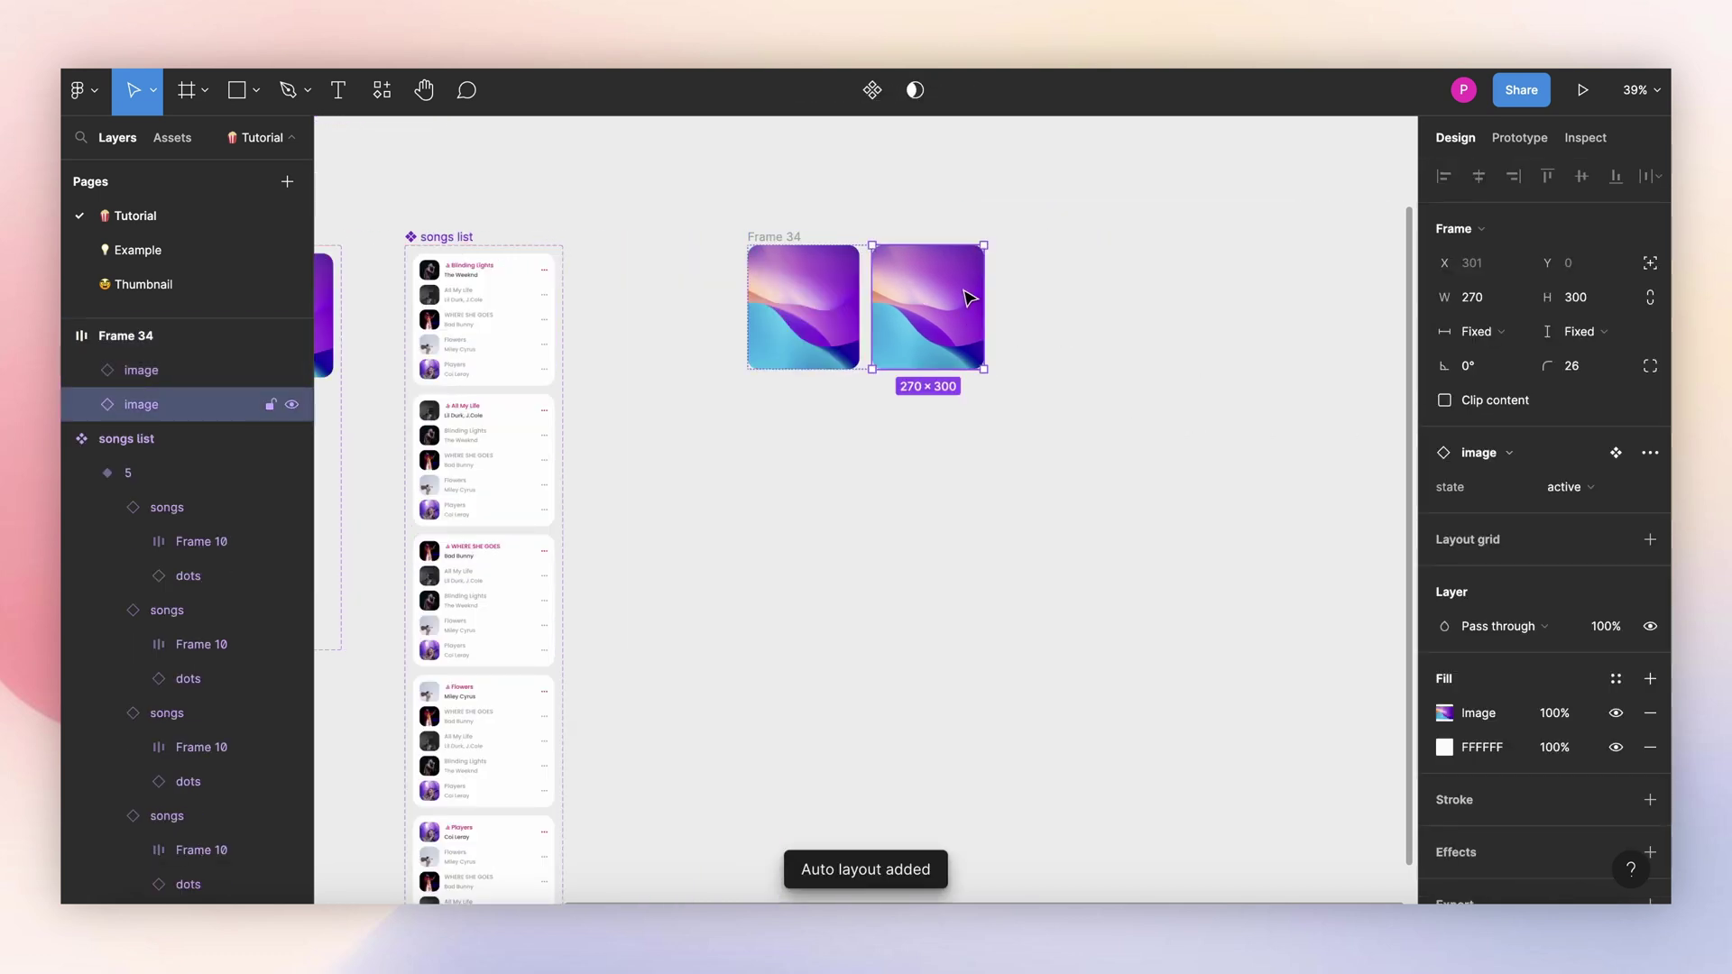
key(ctrl+d)
key(ctrl+d)
key(ctrl+d)
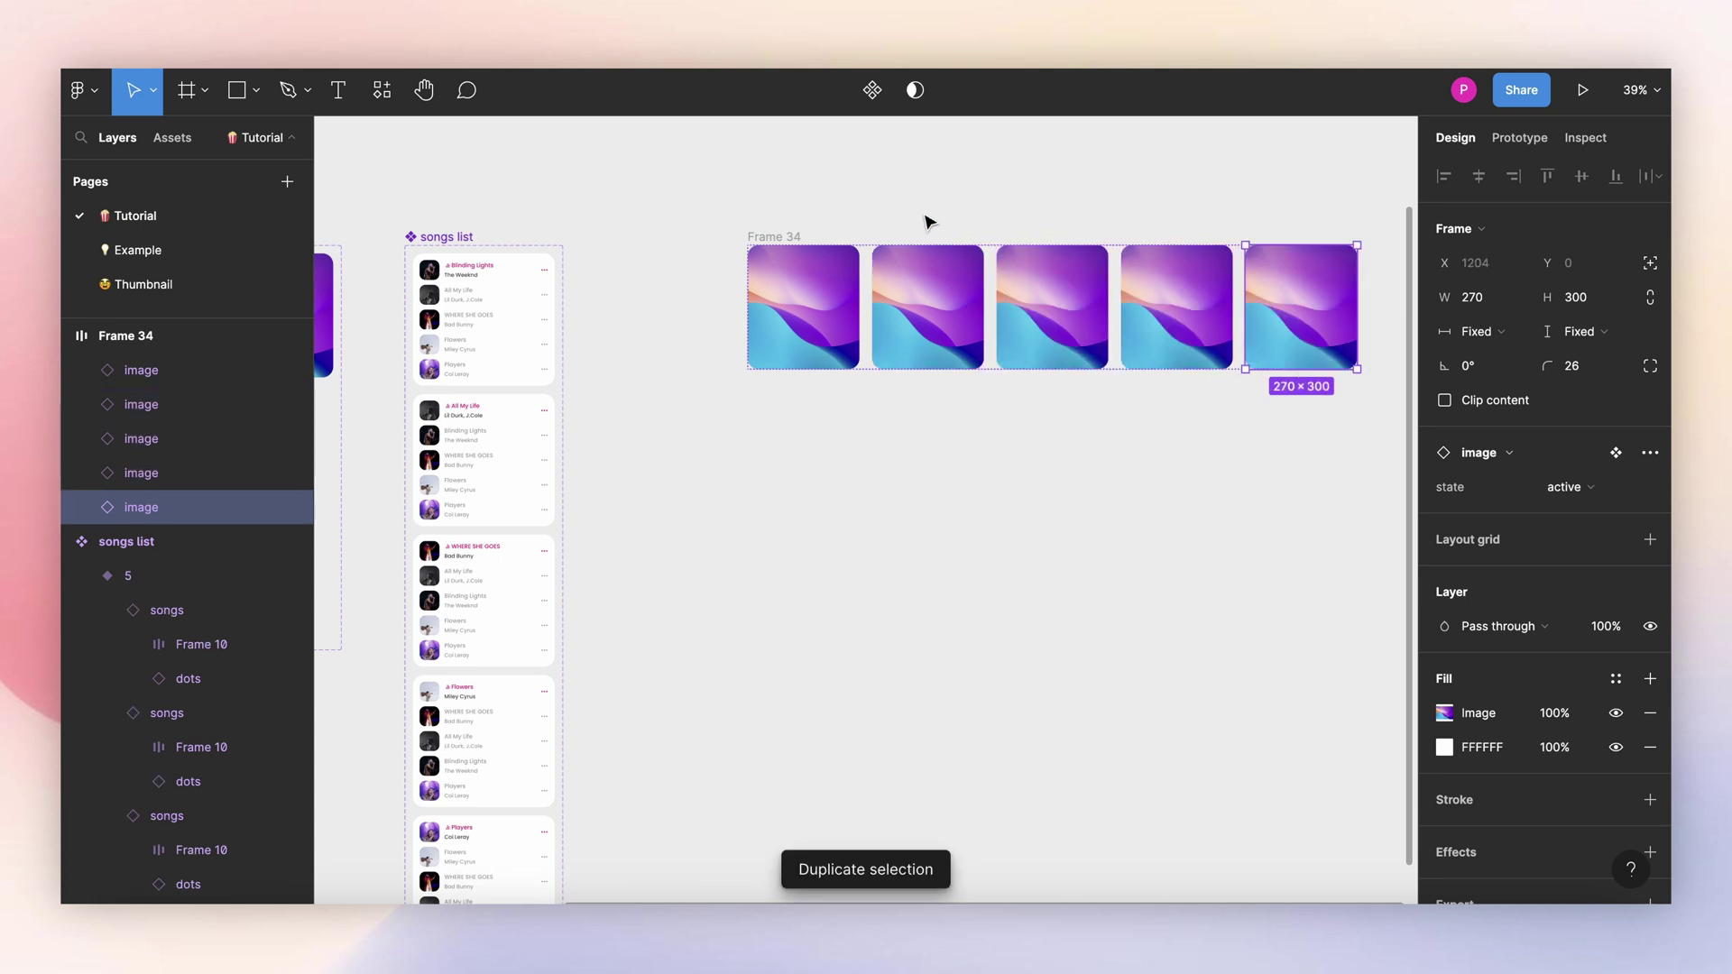
Step: Set the spacing between the images in the auto layout row to 16
click(909, 224)
click(803, 237)
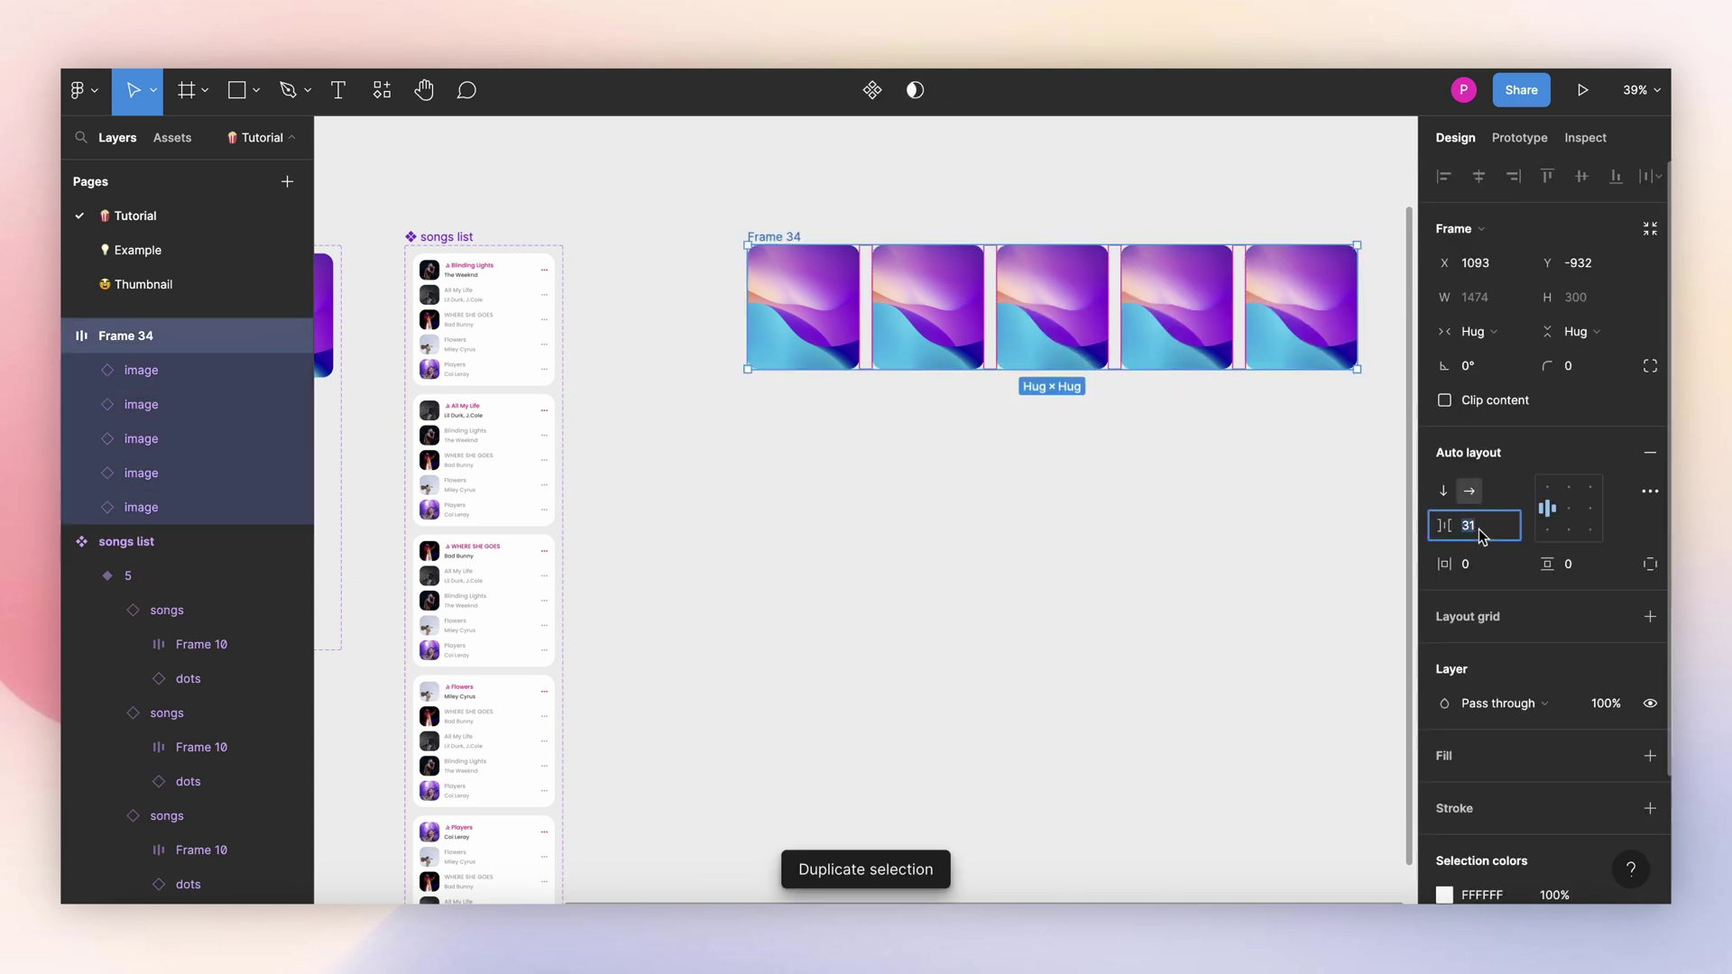
text(16)
key(Return)
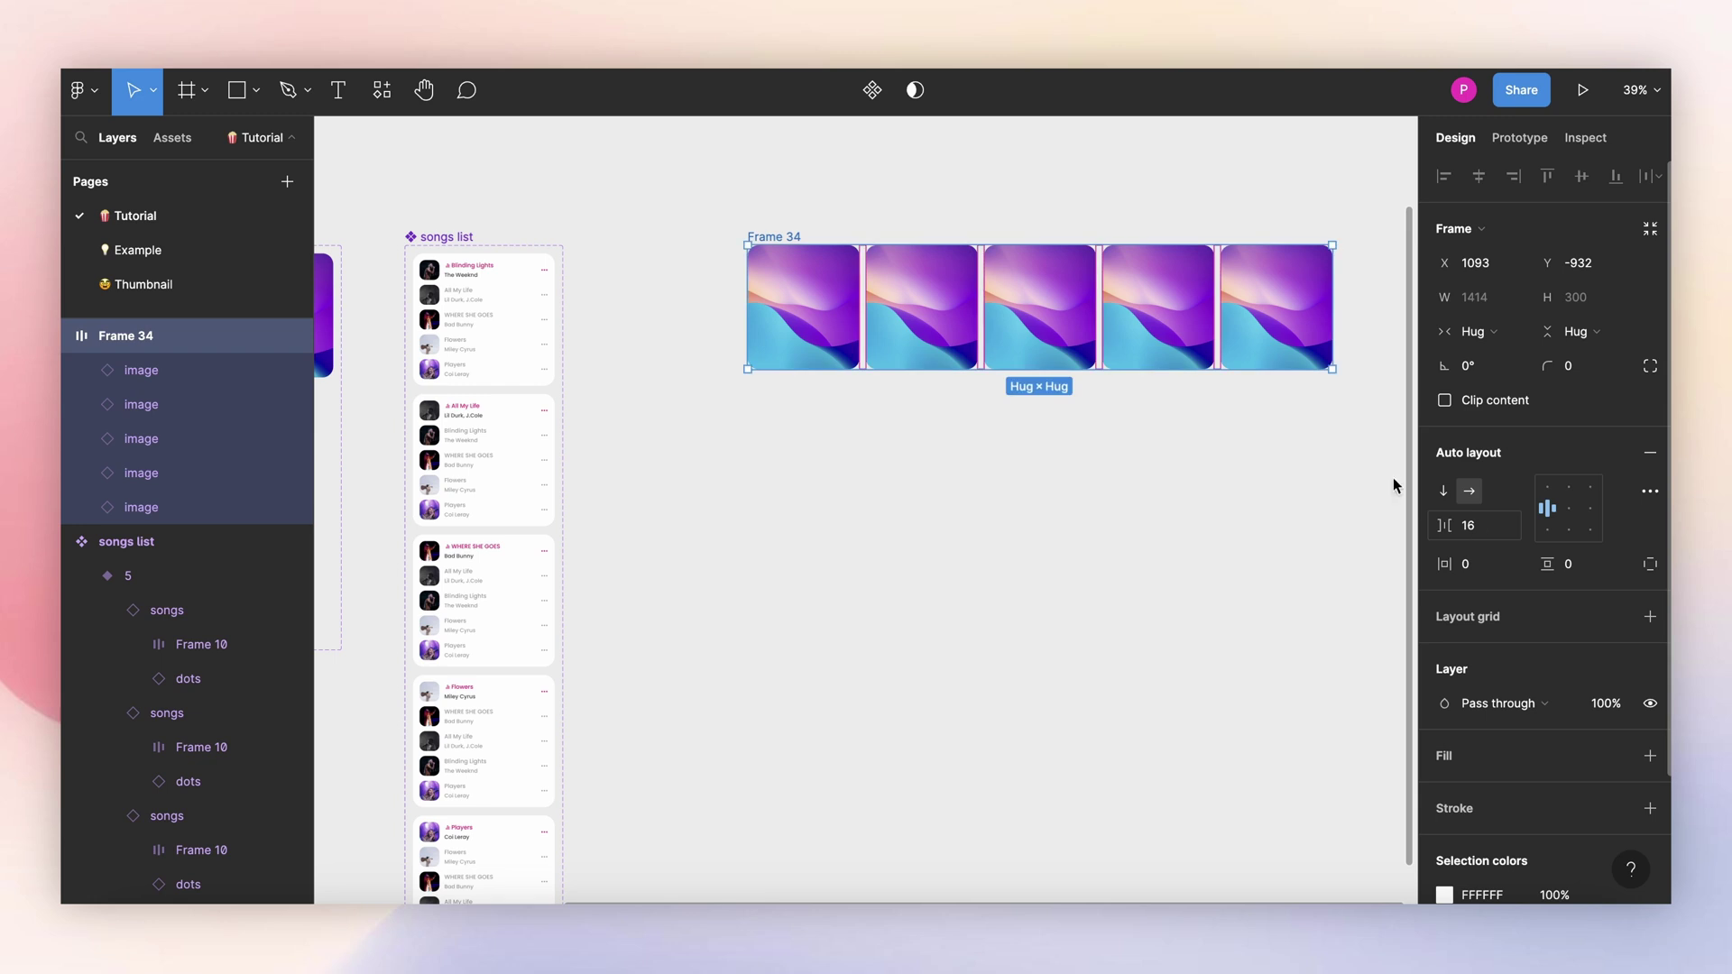
Step: Set the state of the row's second image to semi and of its last three images to default
click(949, 317)
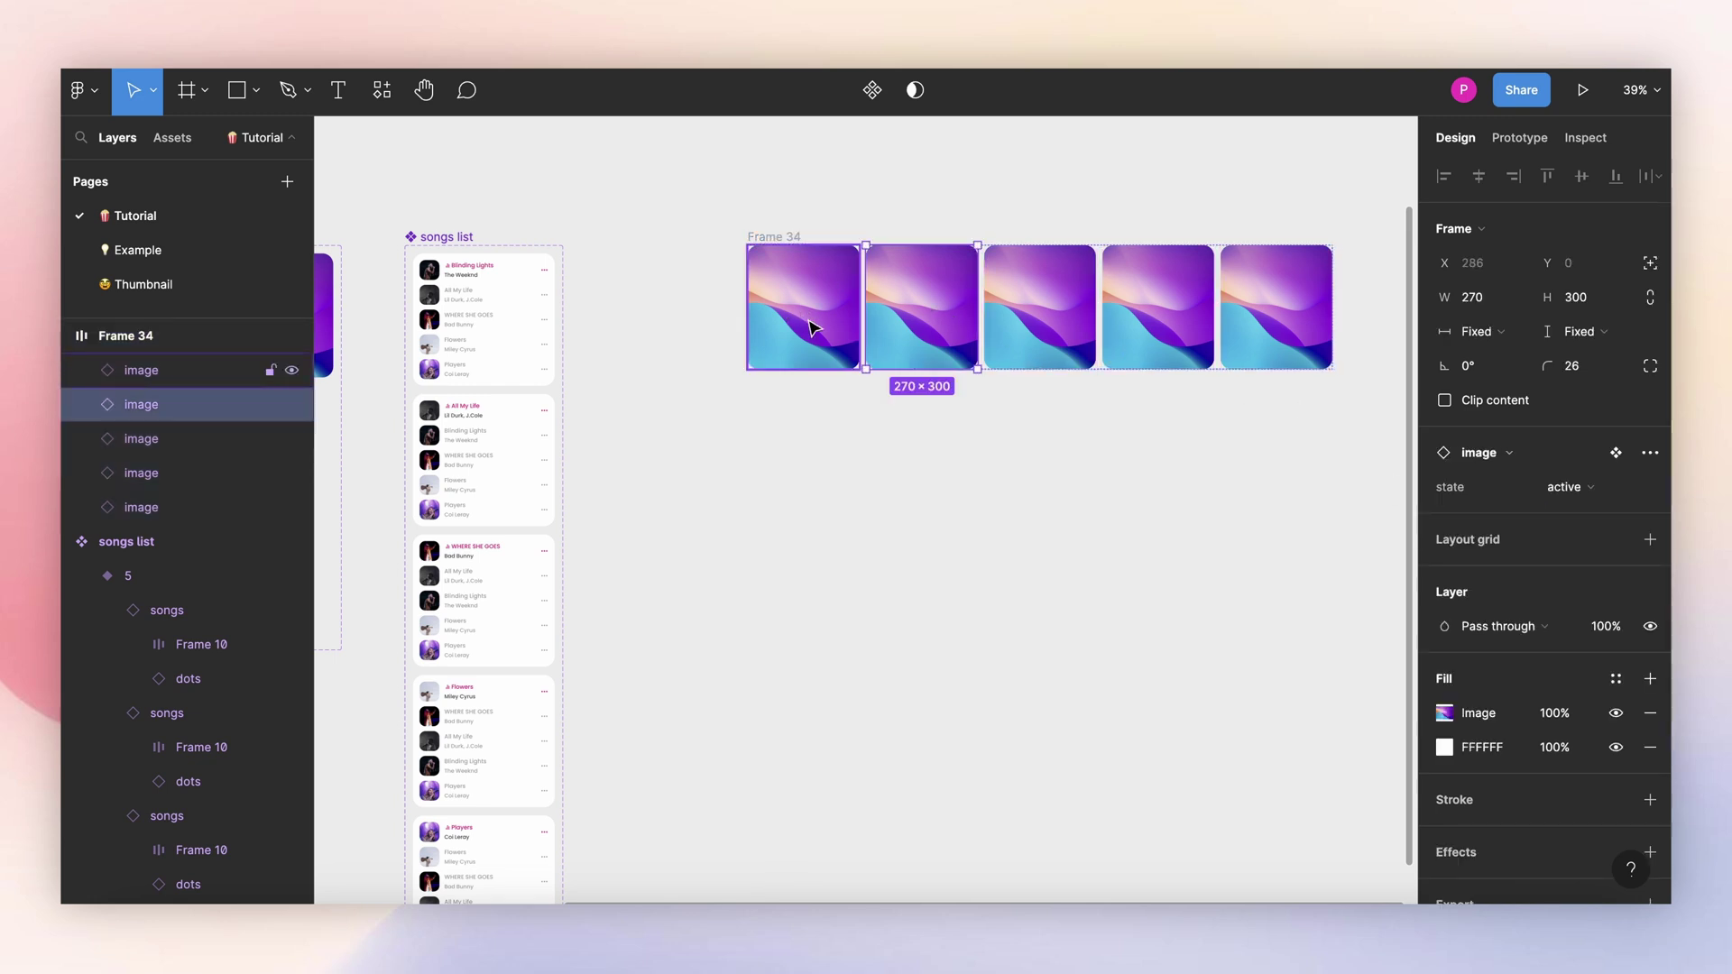
click(1568, 487)
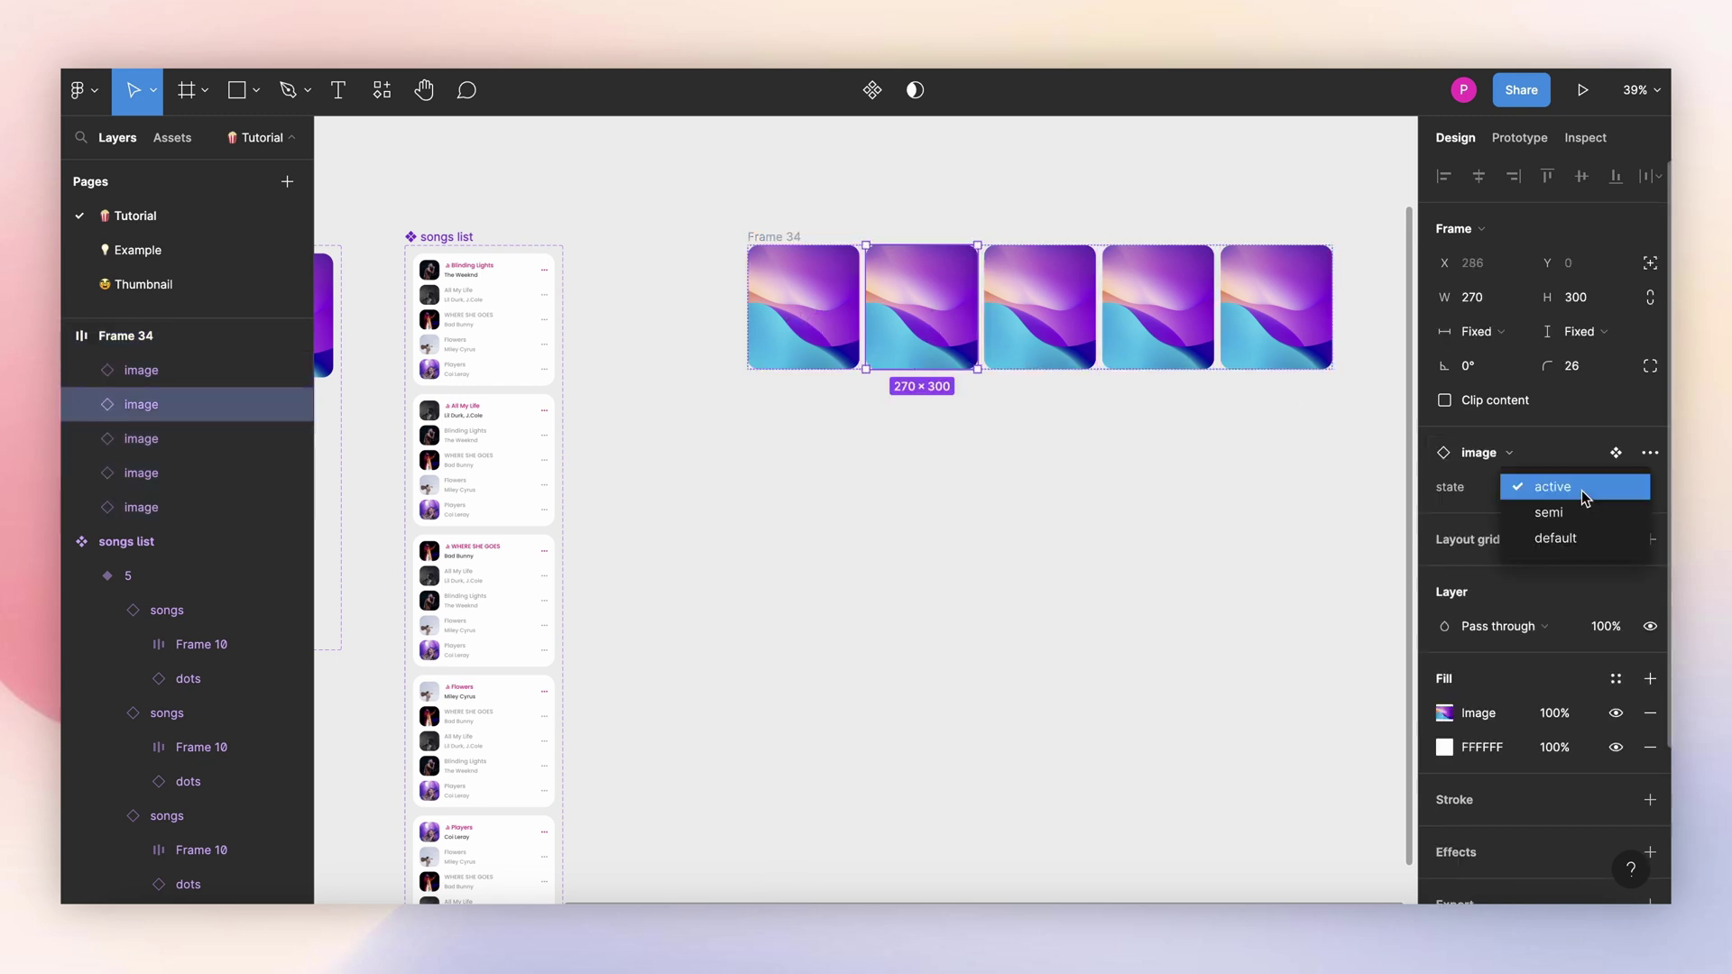
click(1573, 514)
click(961, 307)
shift+click(1070, 309)
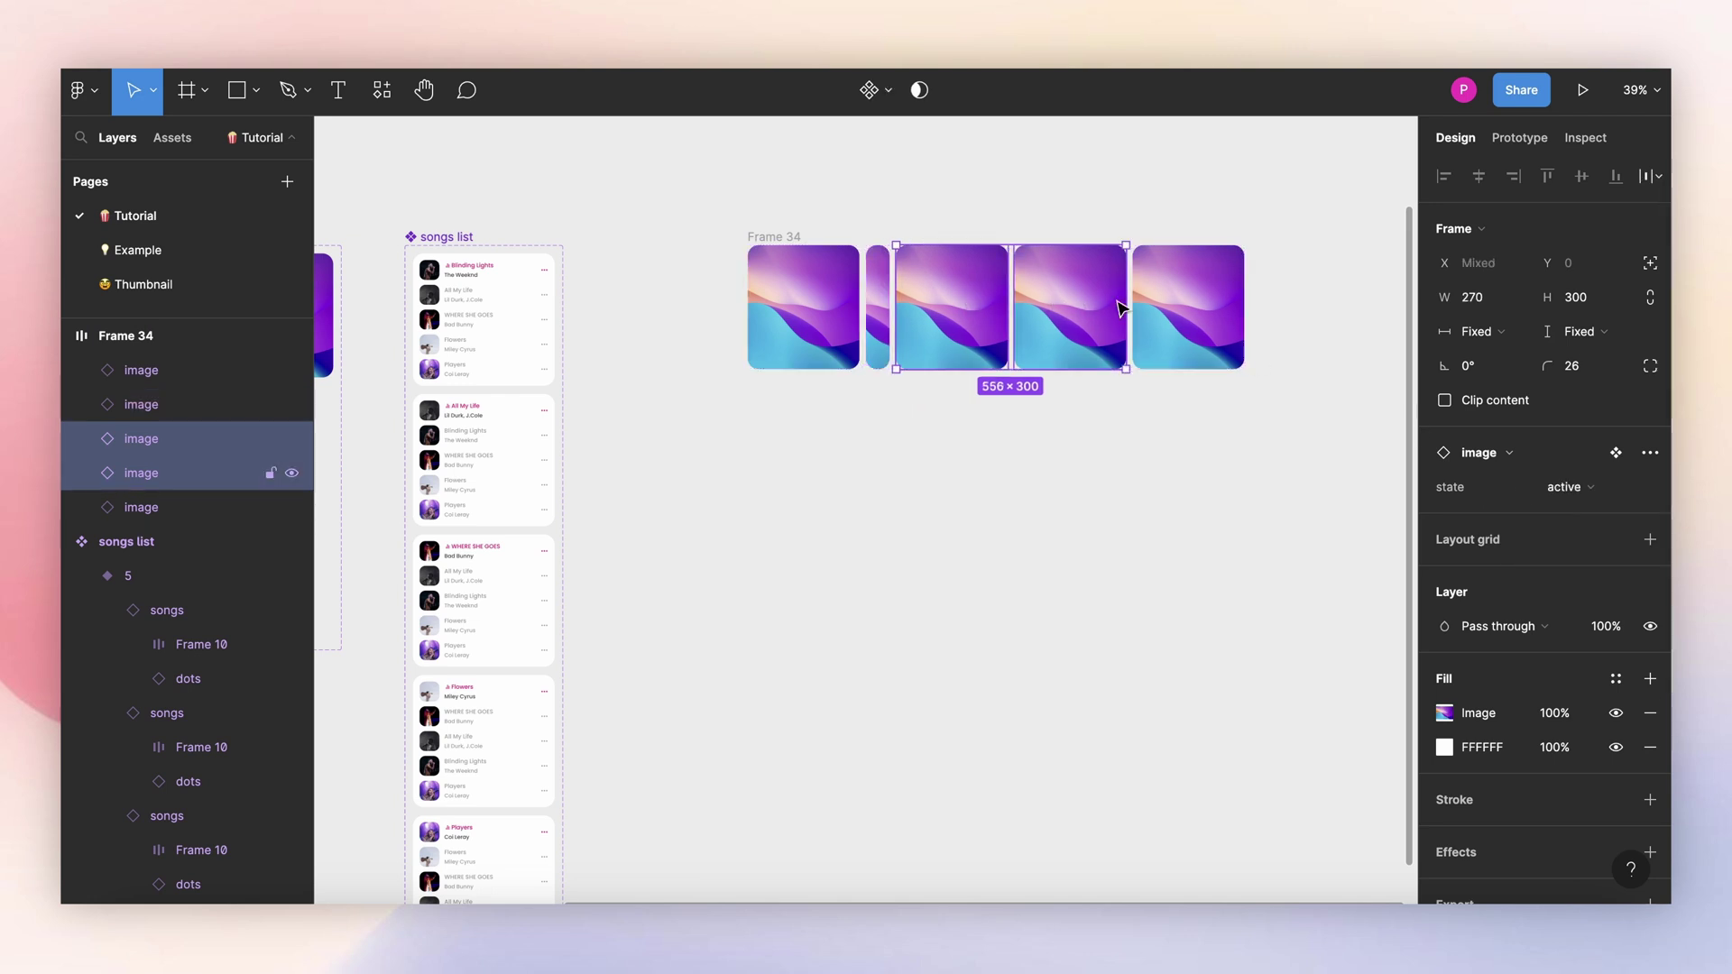
shift+click(1189, 314)
click(1568, 487)
click(1569, 534)
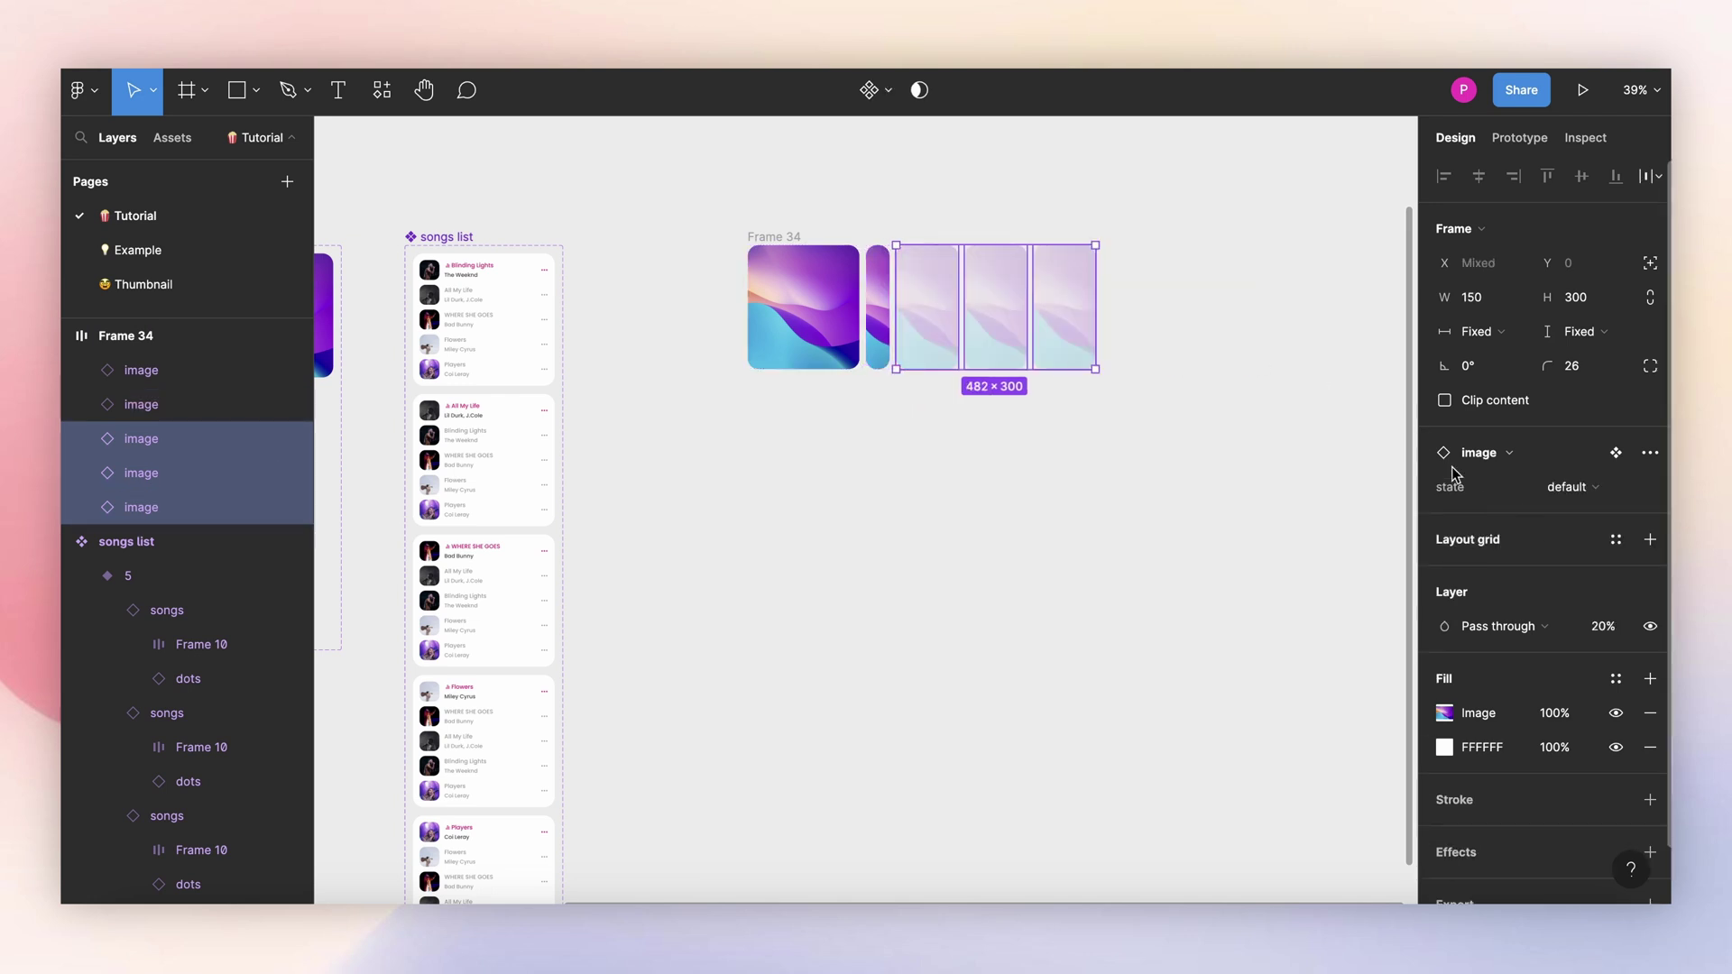
key(Escape)
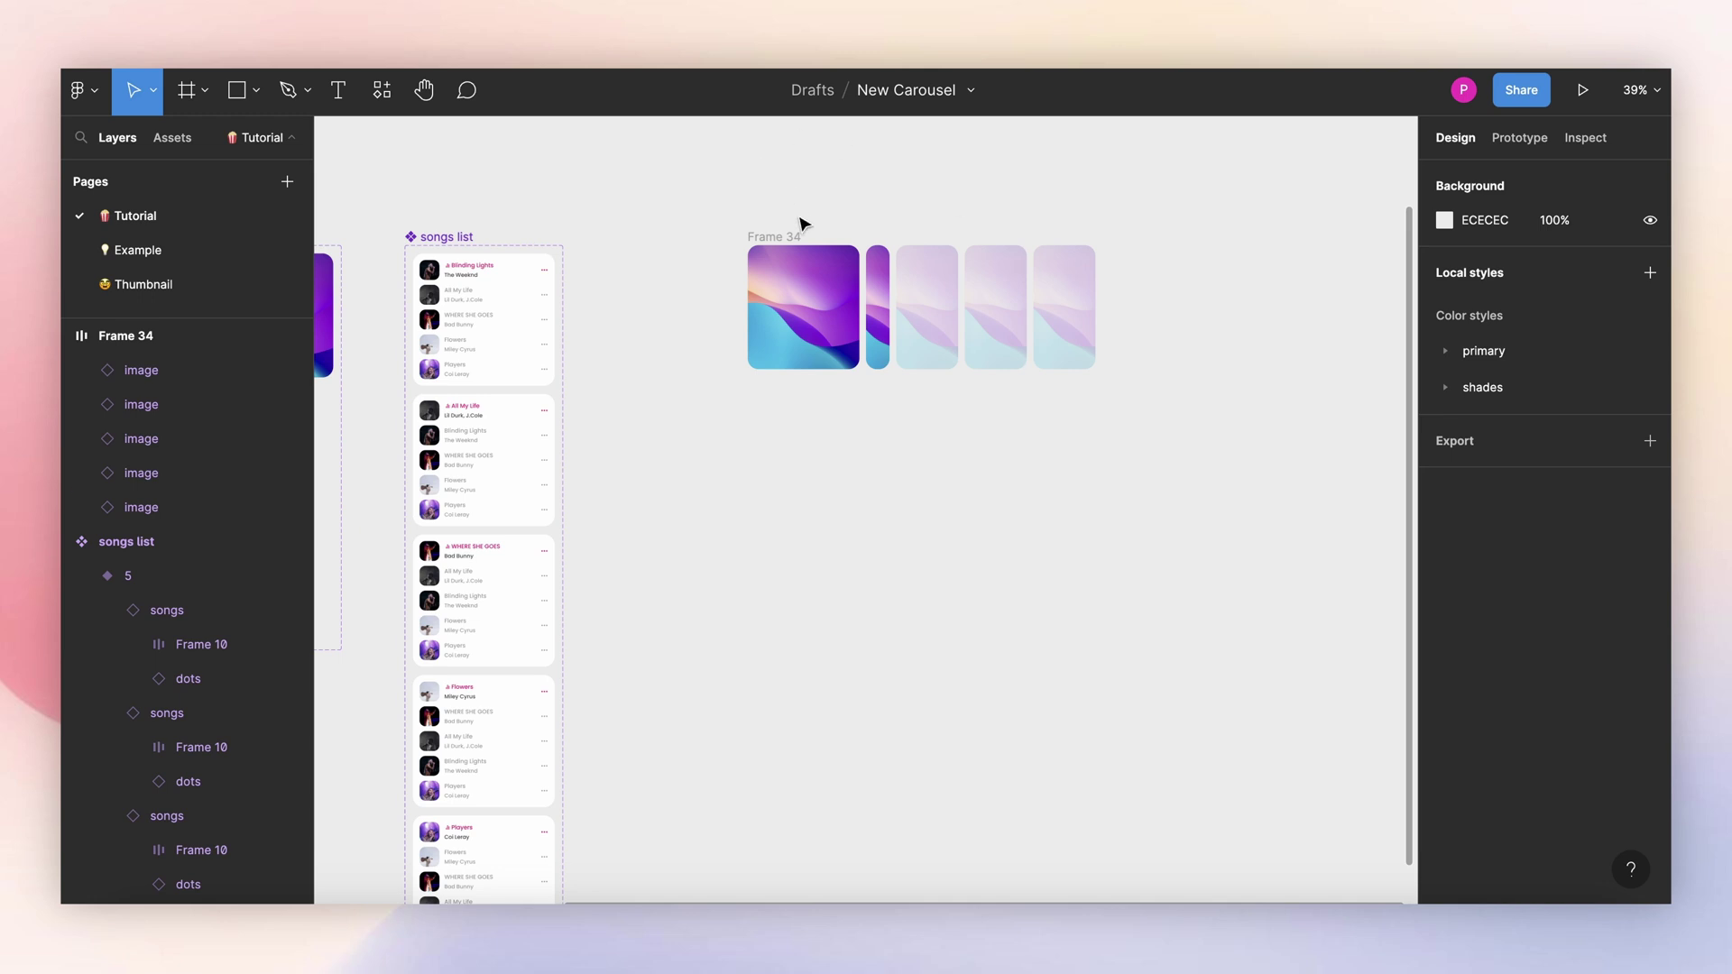
Step: Draw a new portrait frame of about 386 × 694 on the empty canvas beyond the image row
scroll(803, 223, right, 4)
key(f)
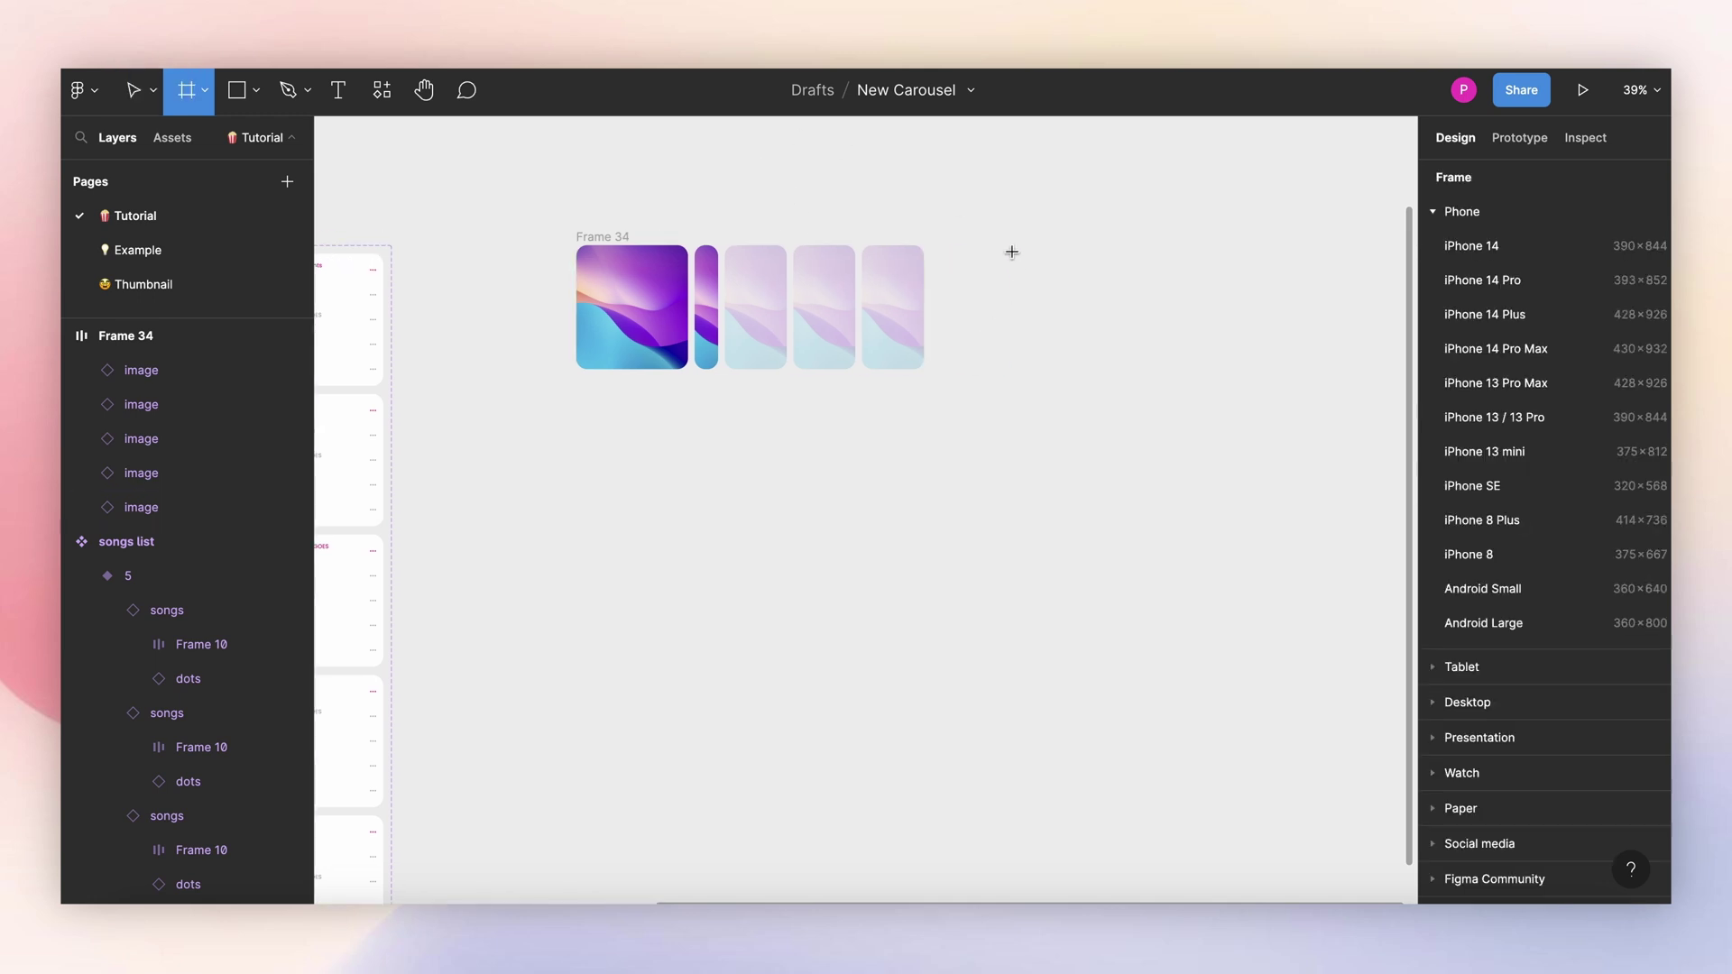
drag(1013, 245, 1173, 532)
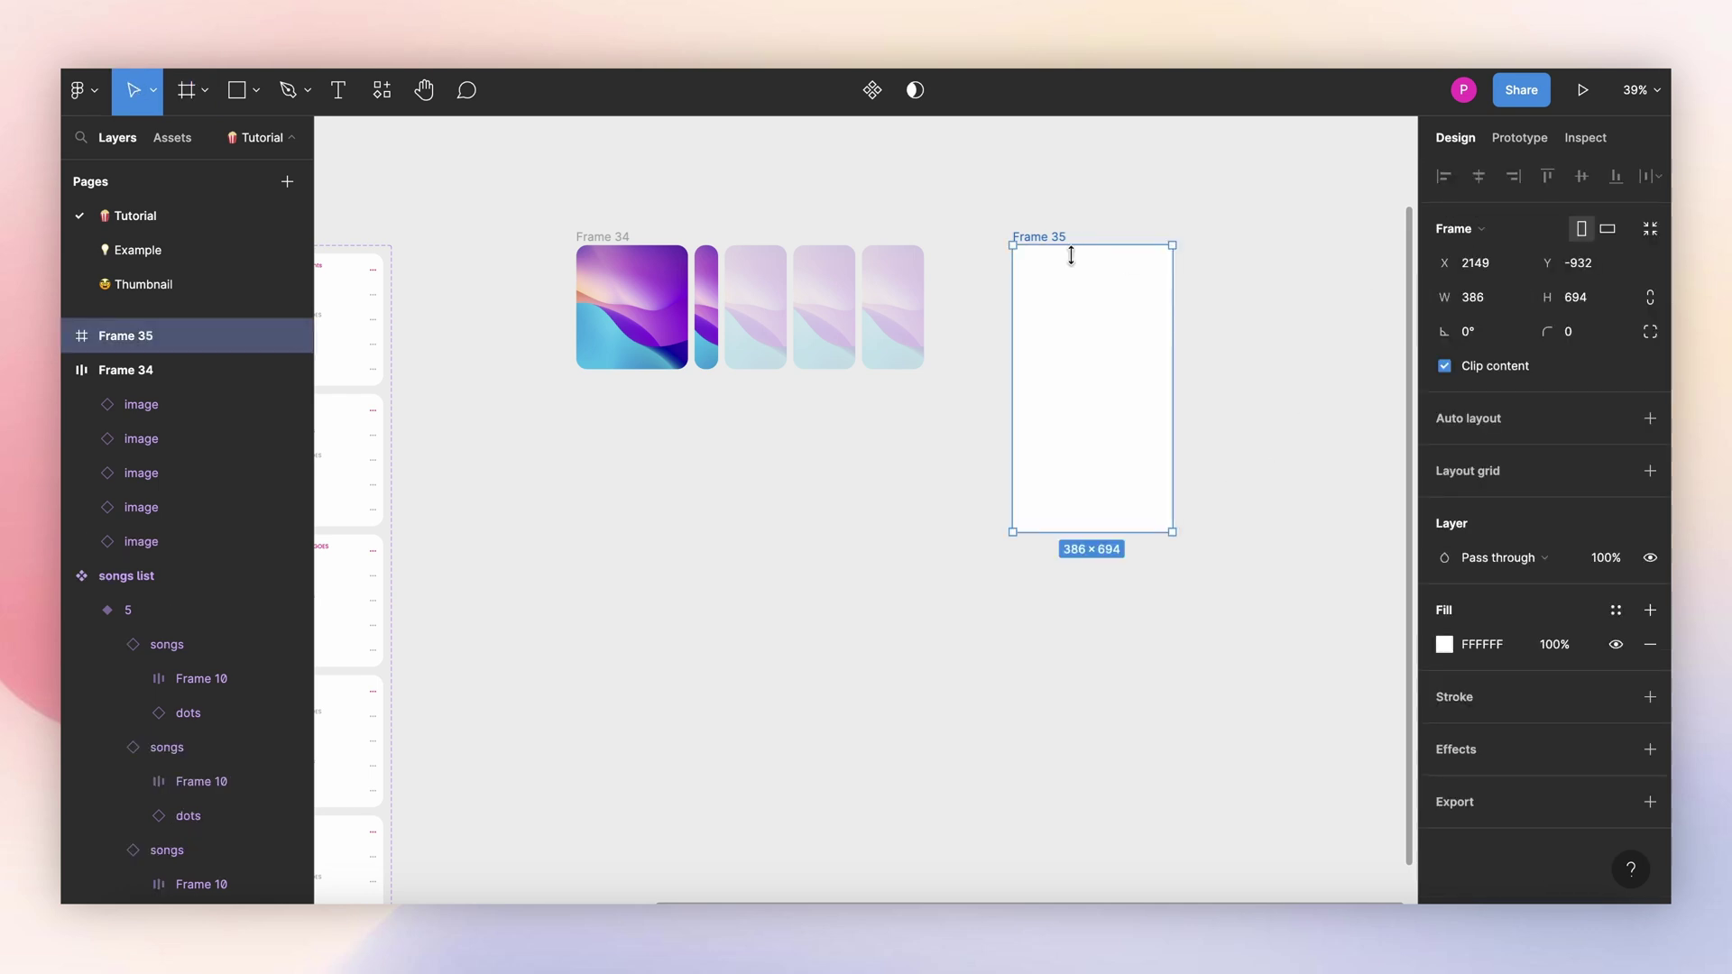
scroll(758, 243, left, 2)
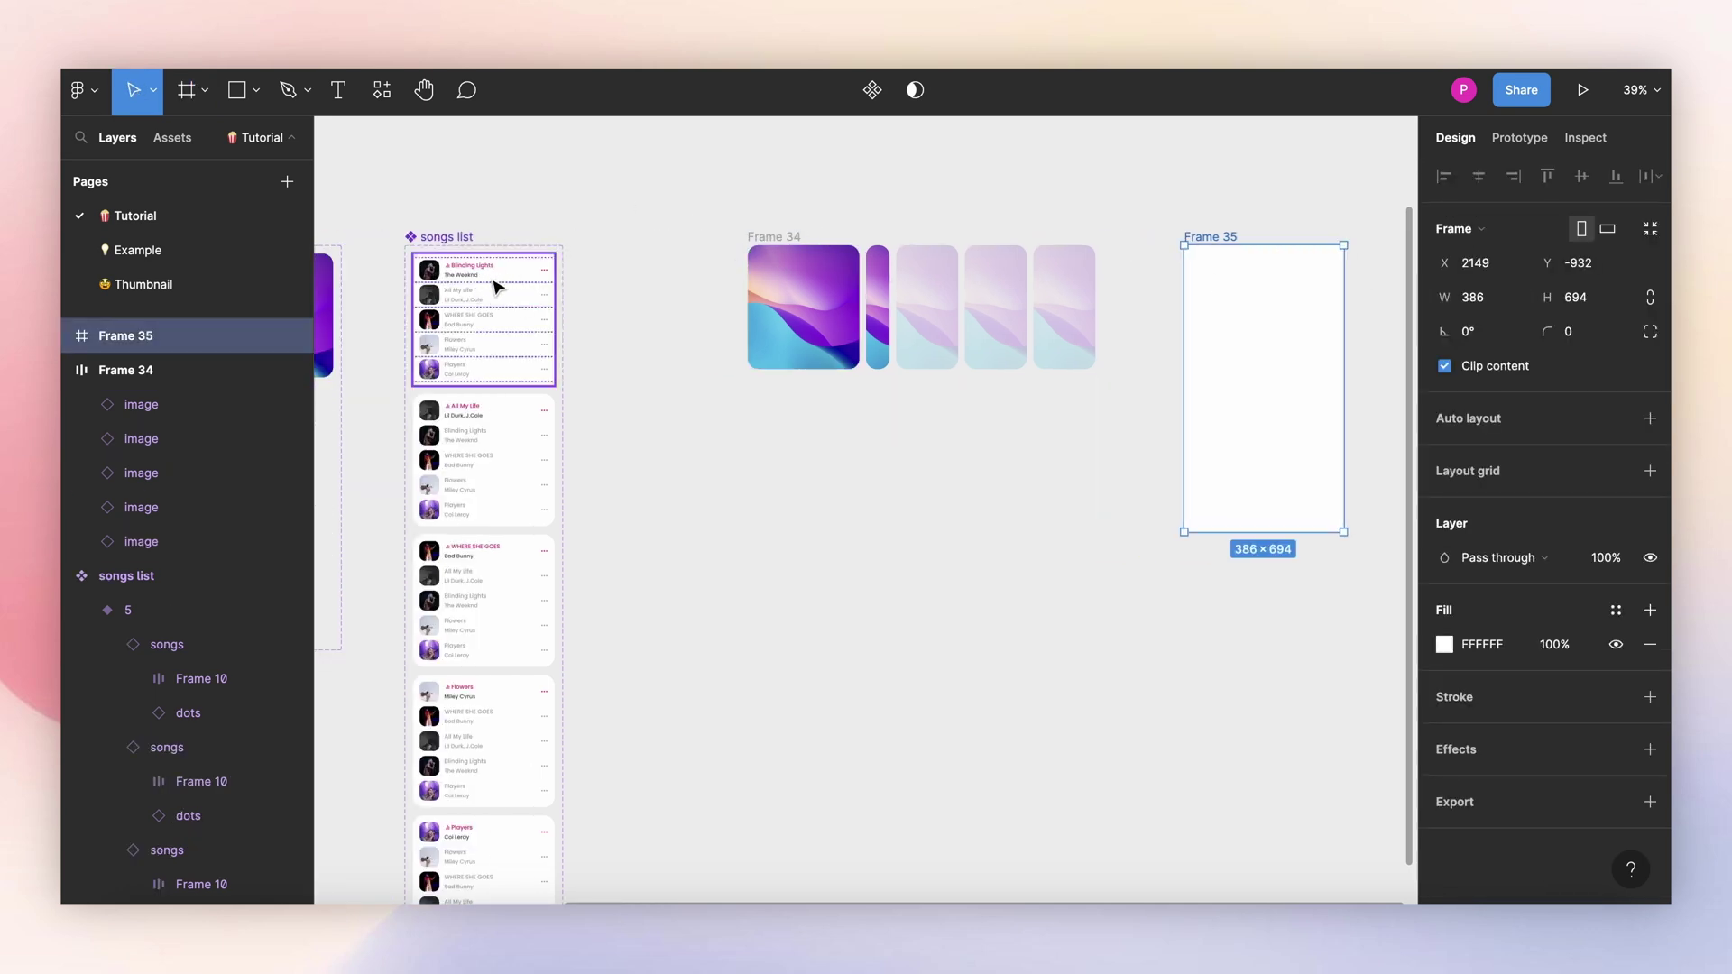
Step: Set the new frame's width to 375 and its height to 680
scroll(523, 290, right, 4)
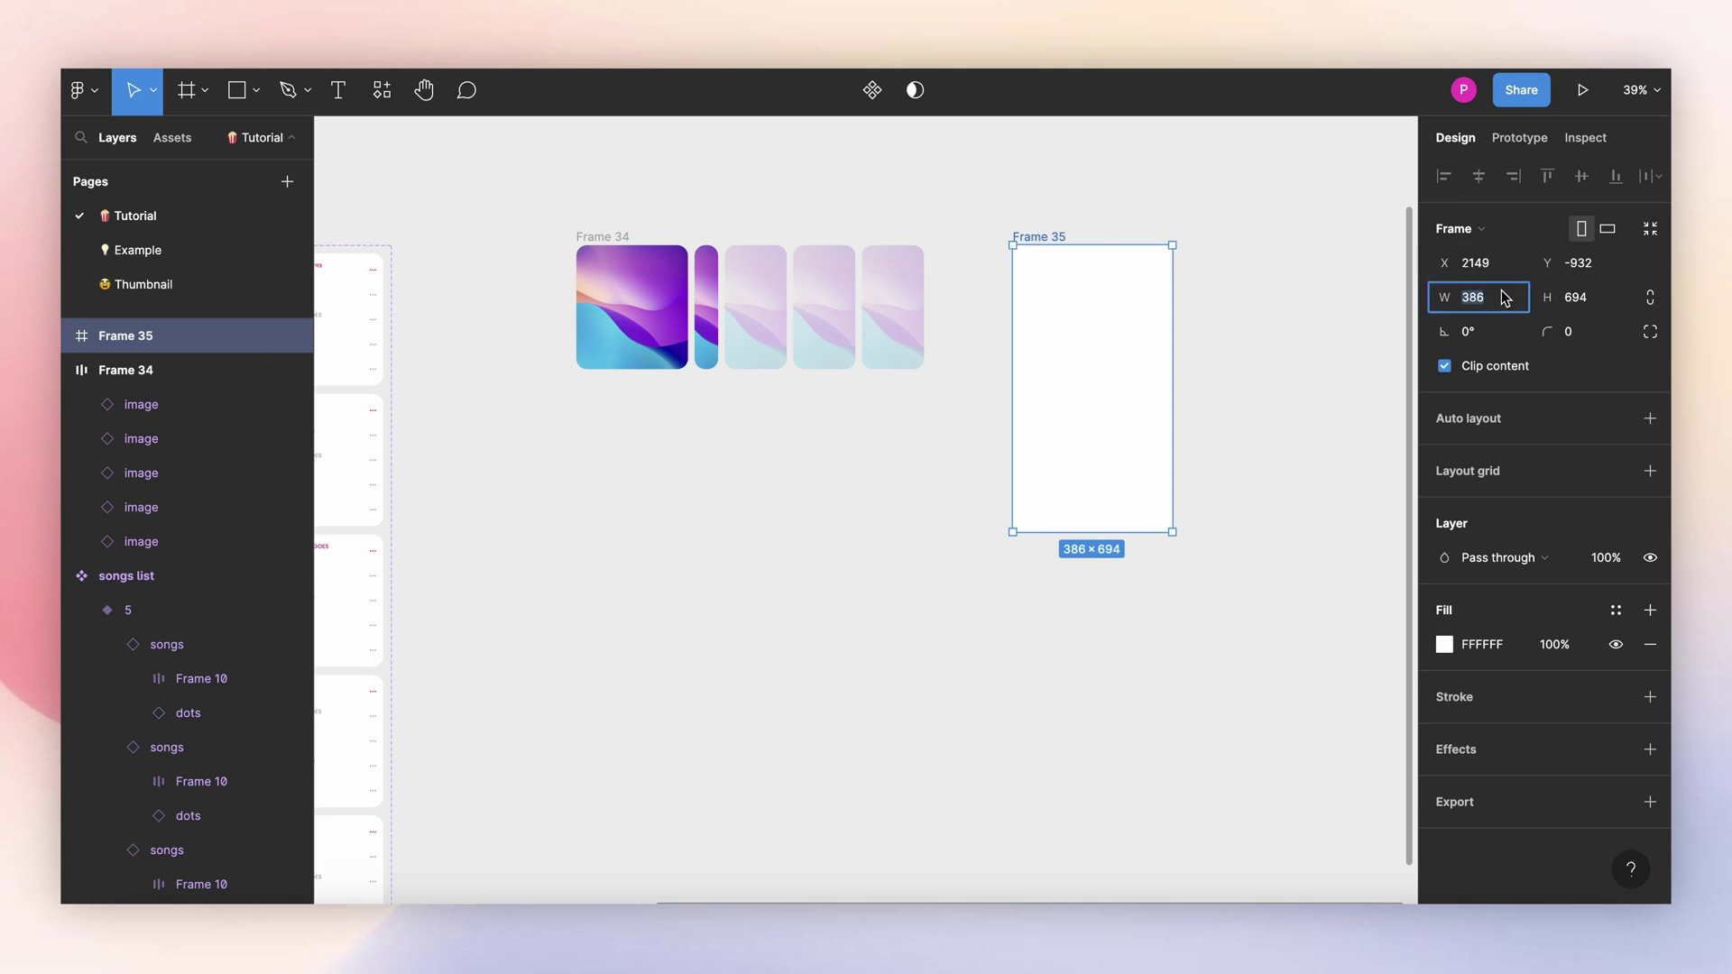
key(Return)
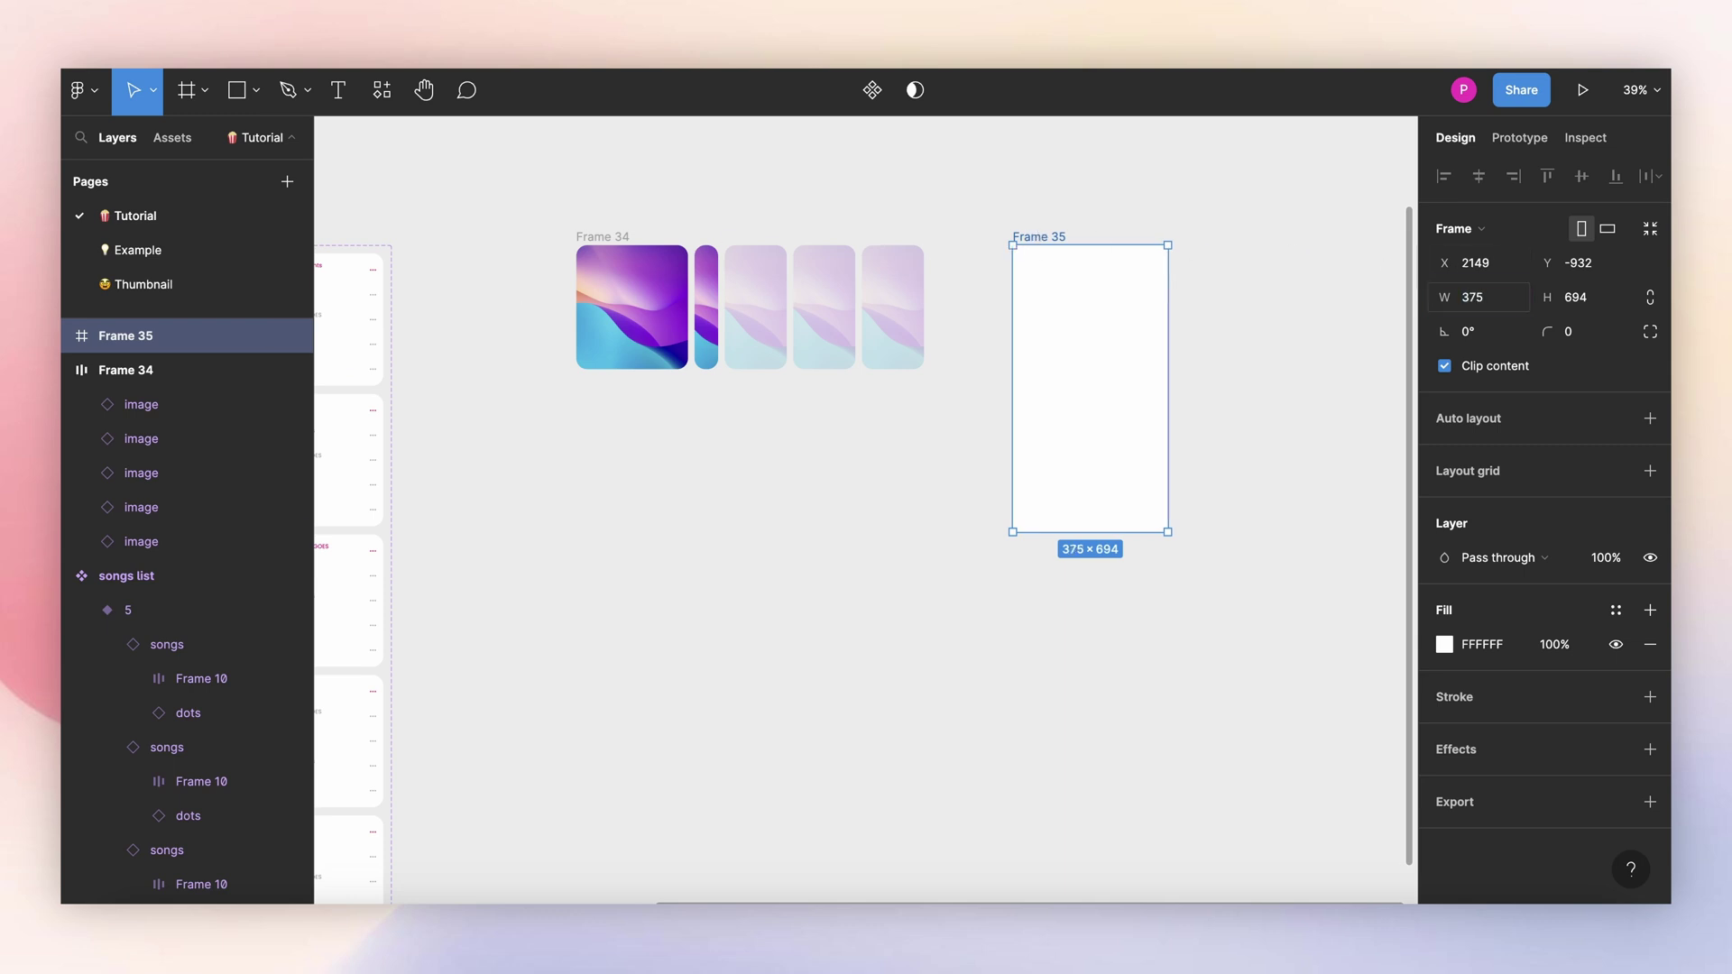
click(1588, 301)
text(680)
key(Return)
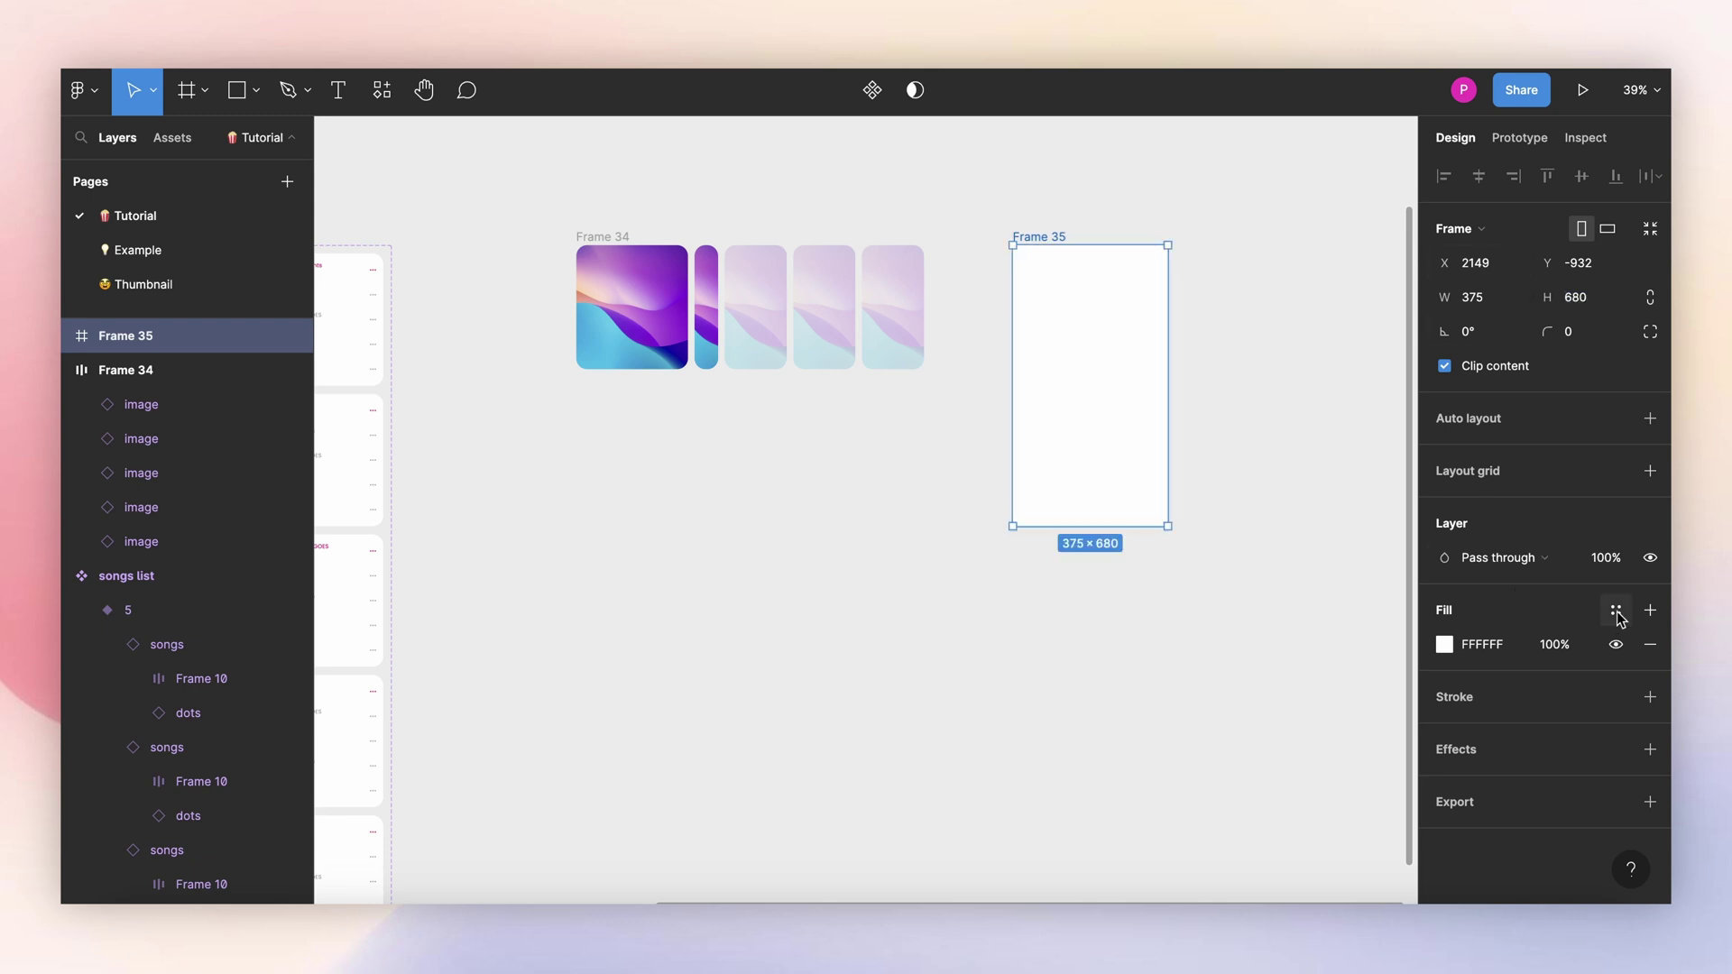
Step: Apply a light grey color style to the new frame's fill
click(1615, 609)
click(1486, 852)
click(939, 212)
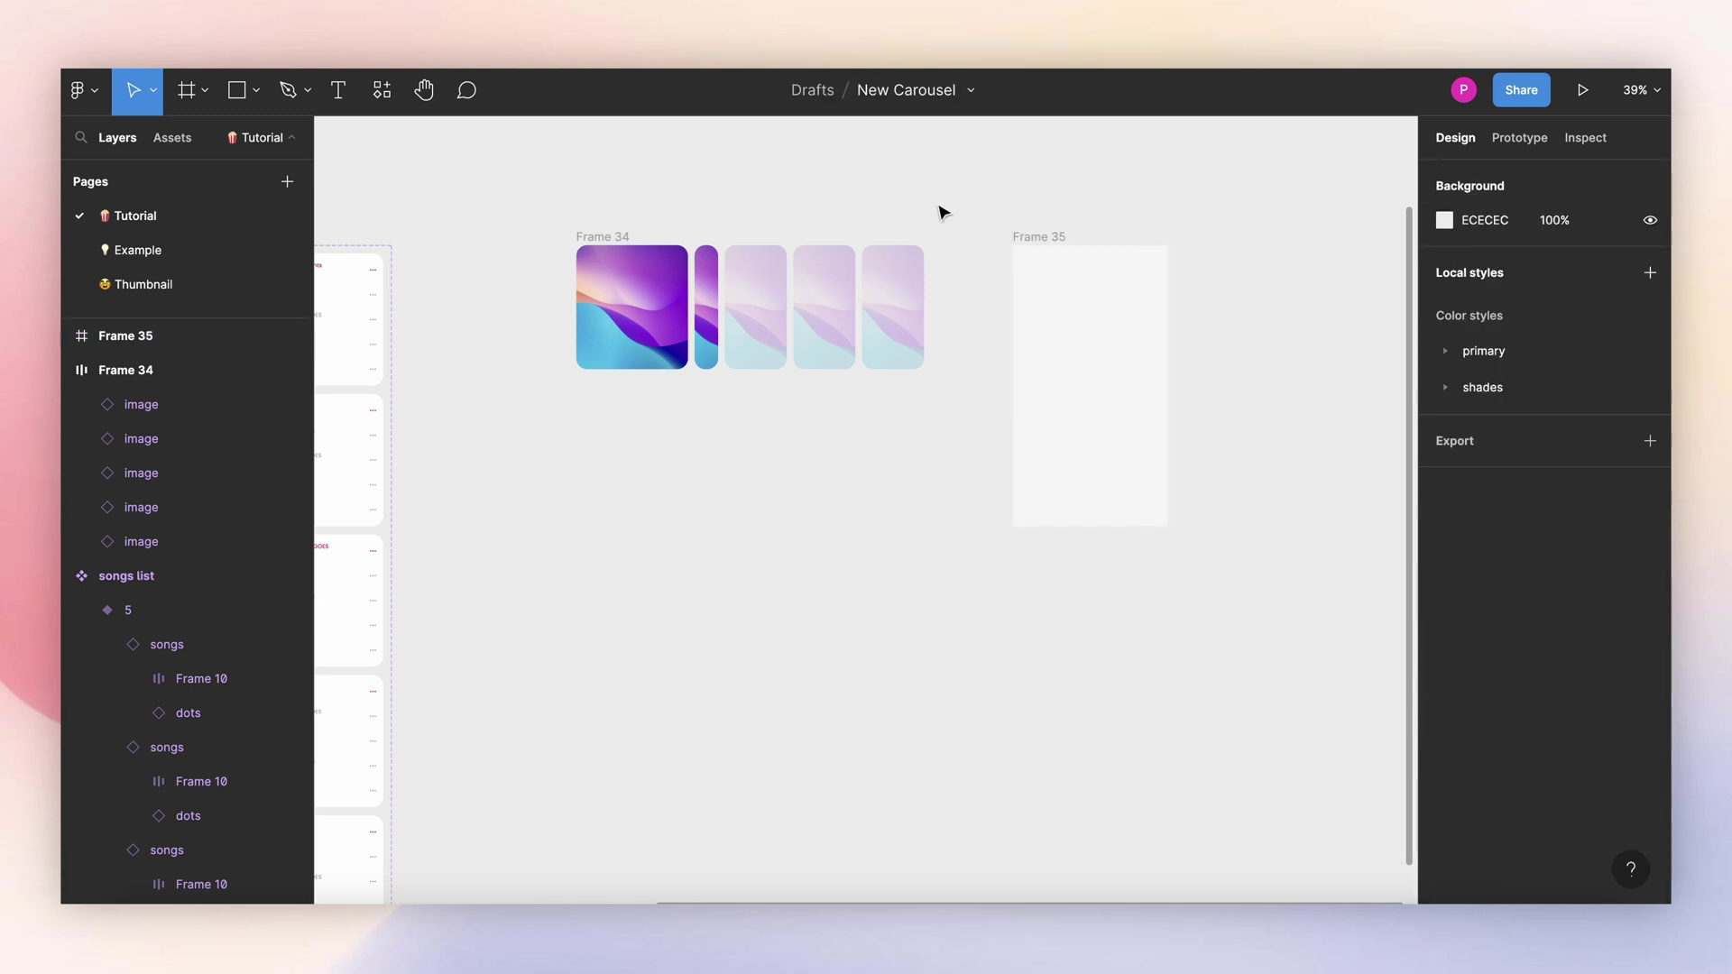
Step: Move the image row into the upper part of the grey frame, at about X 22, Y 60
drag(596, 236, 1038, 254)
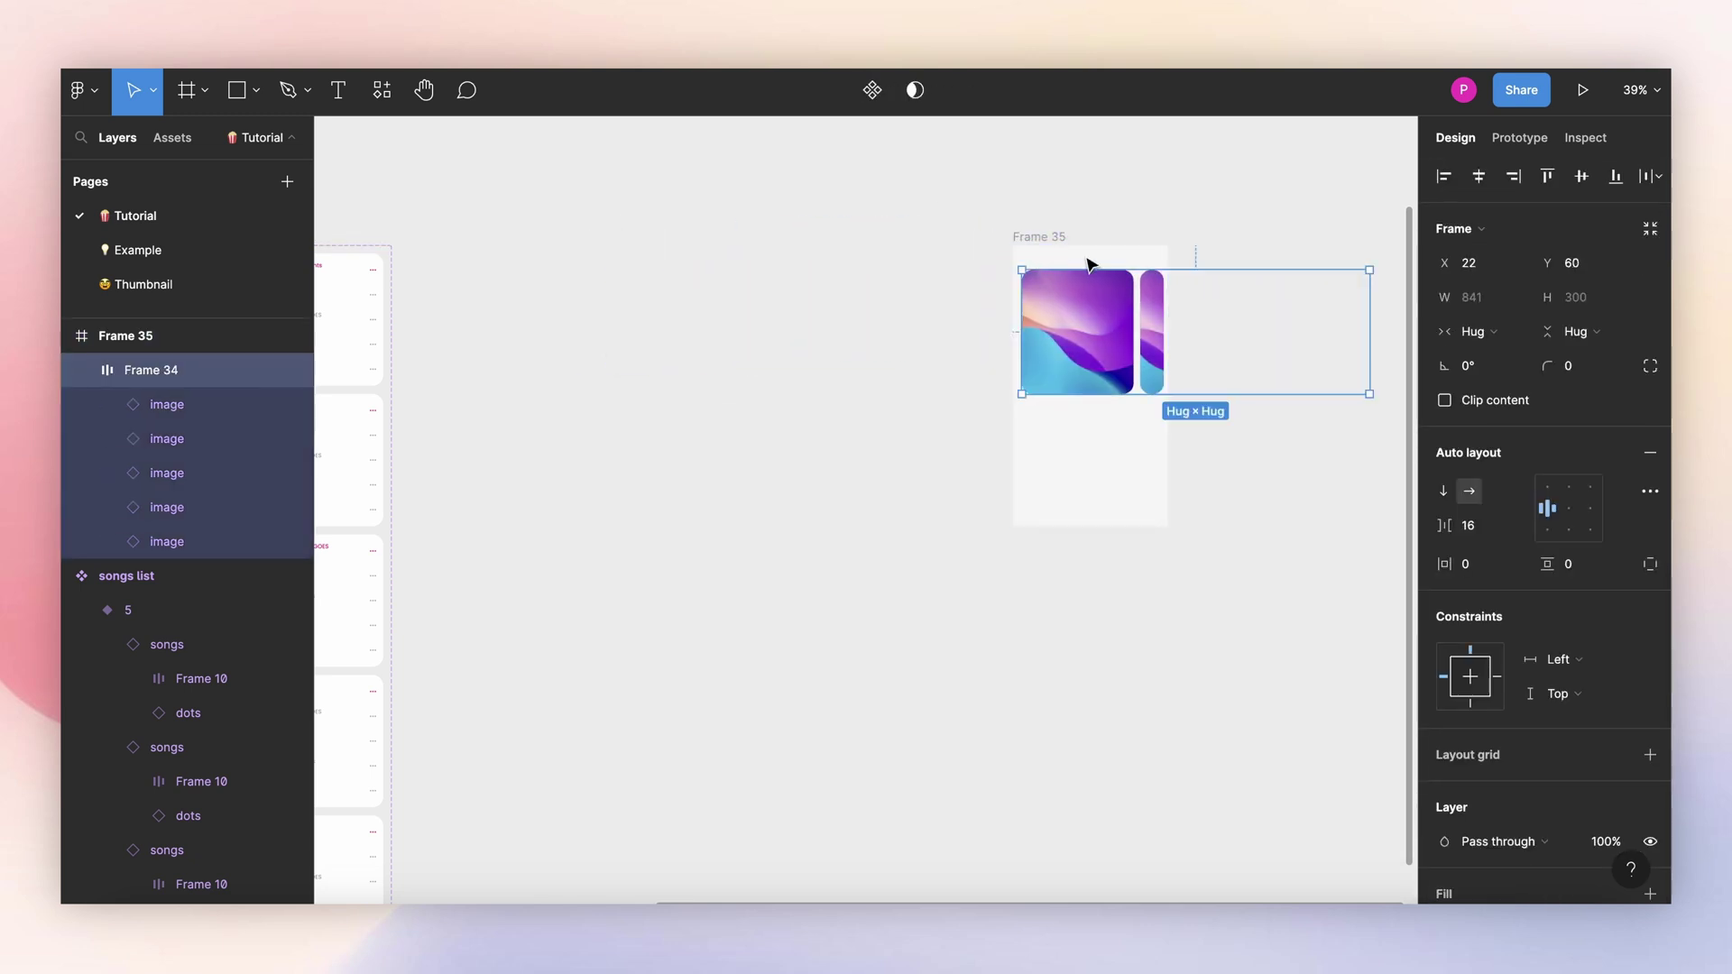
scroll(1109, 257, up, 5)
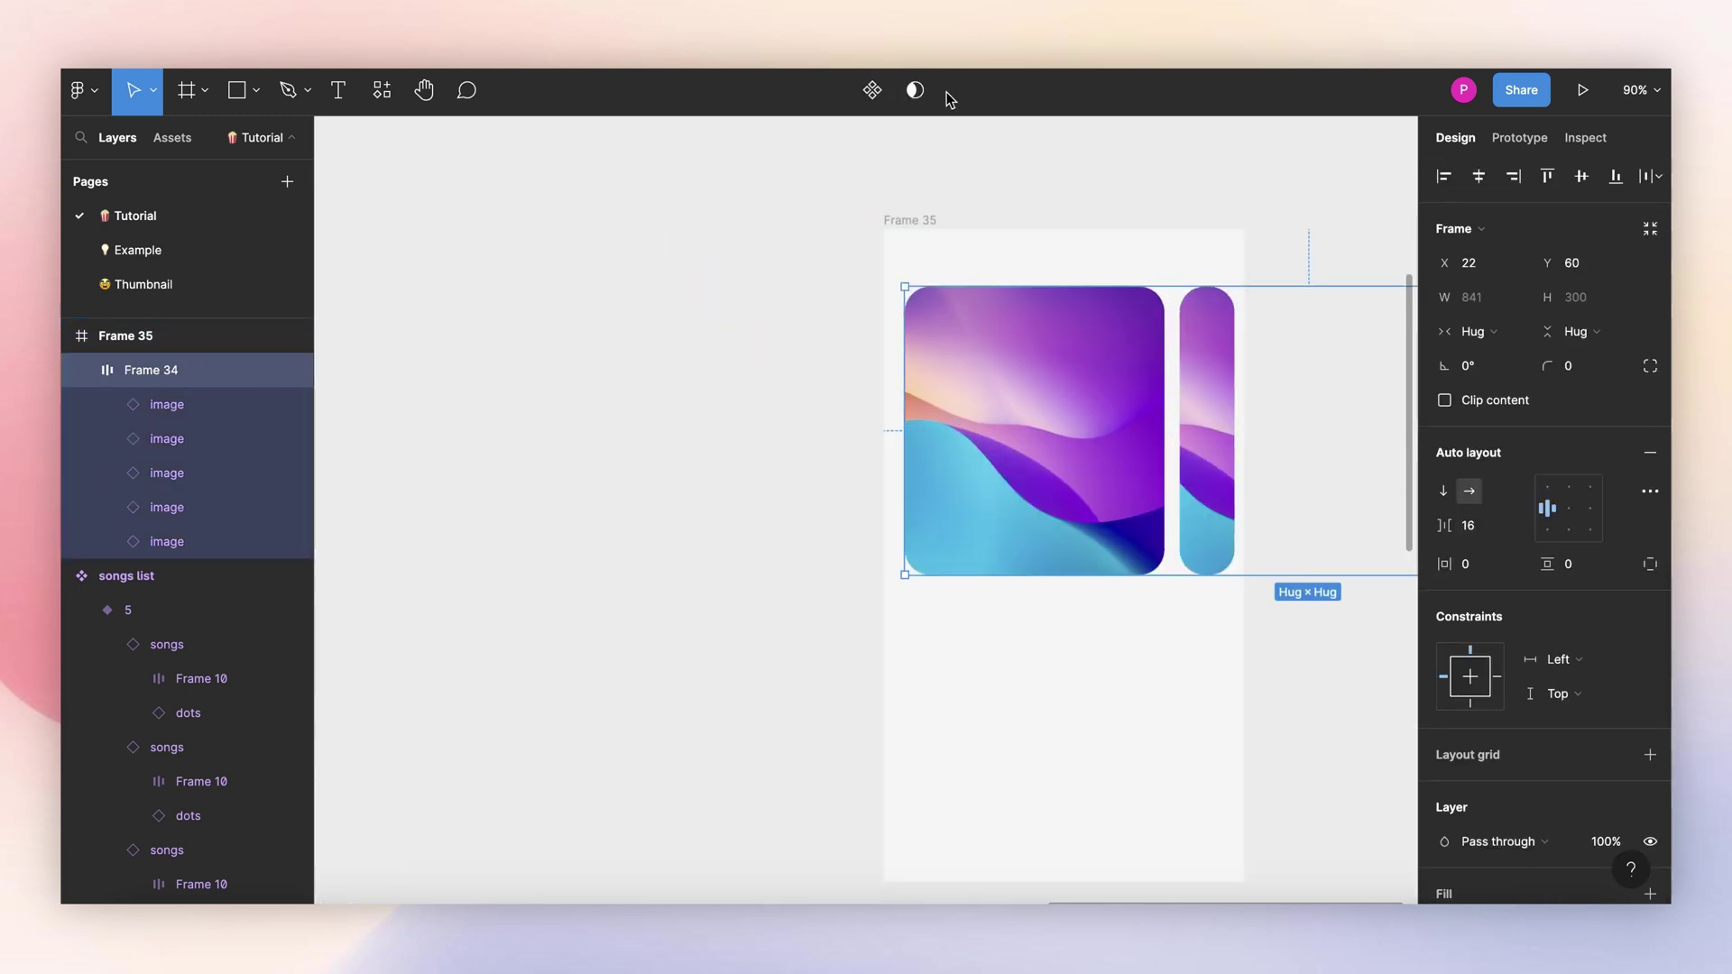
Step: Position the image row inside the light grey frame at X 16, Y 16
click(907, 218)
scroll(938, 253, down, 2)
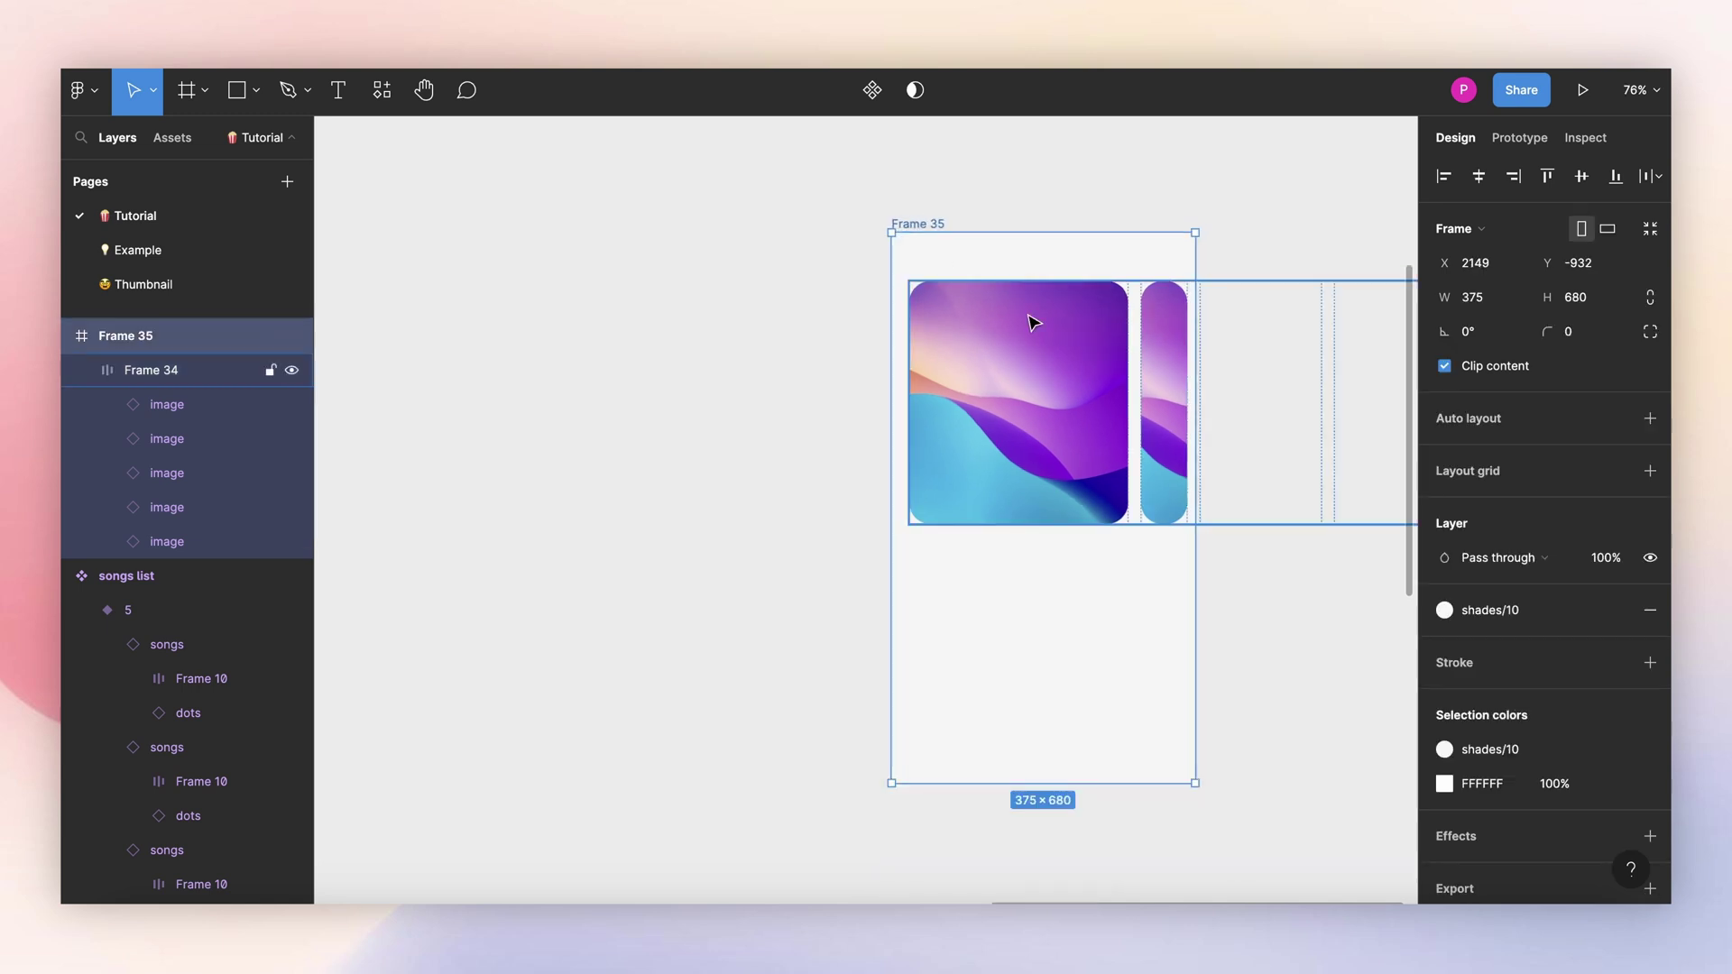
click(1029, 317)
drag(1061, 350, 935, 369)
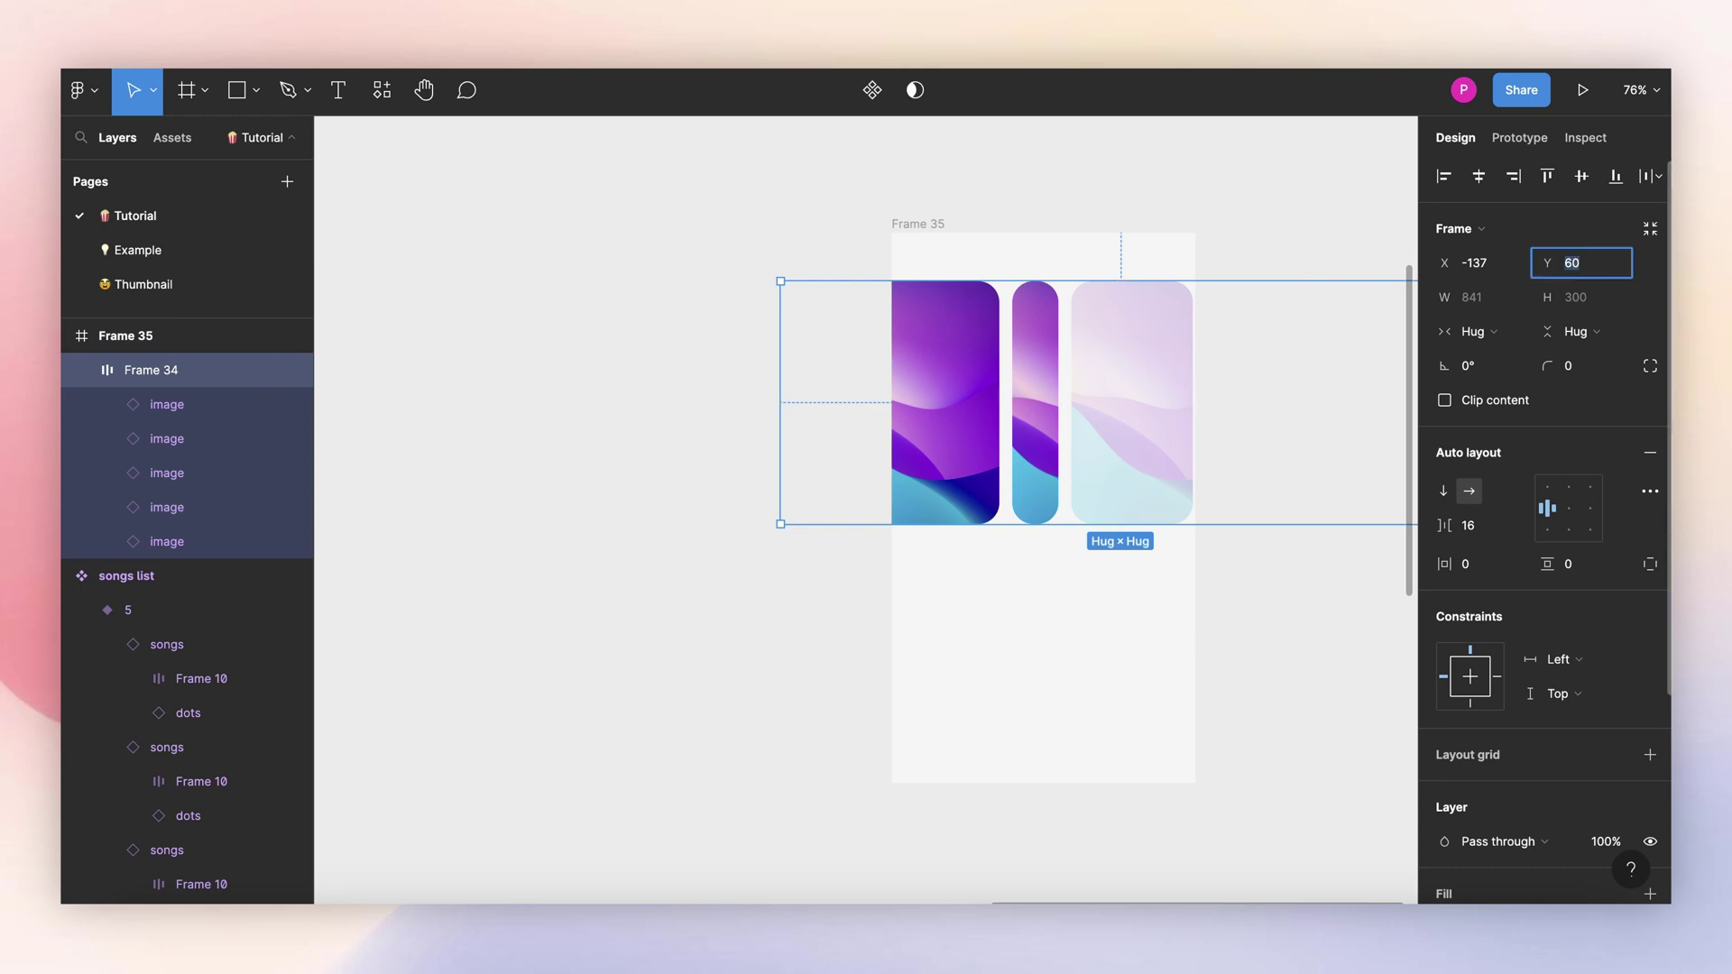
text(16)
key(Return)
click(1496, 270)
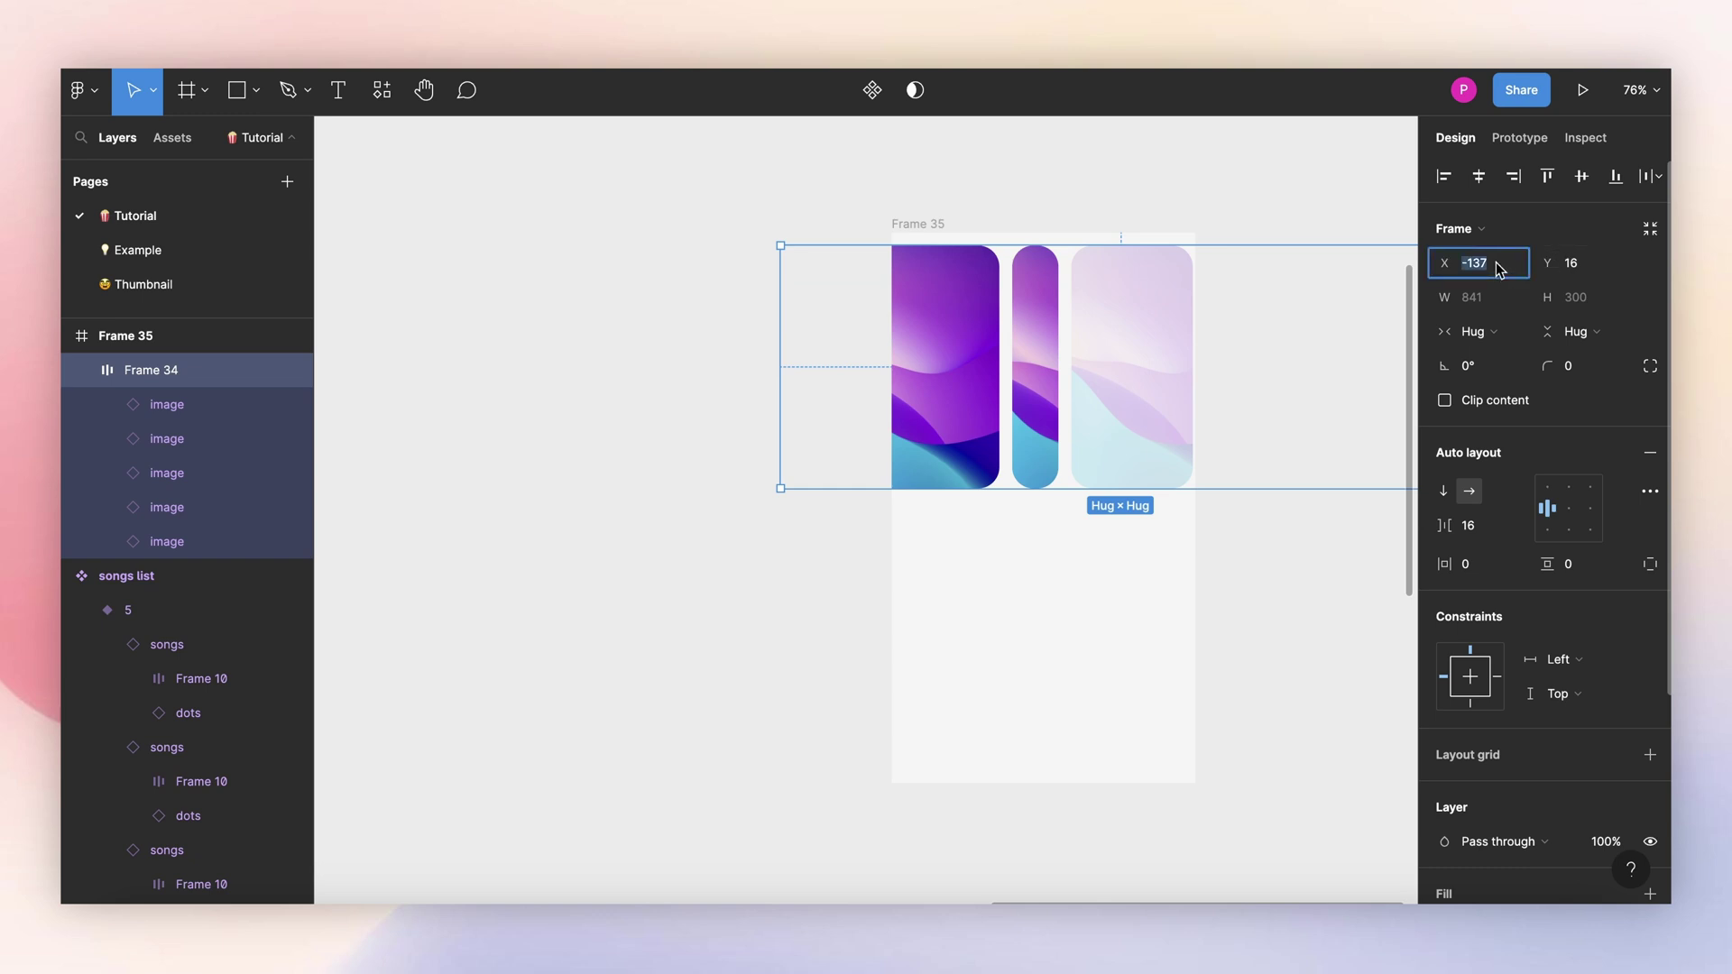
text(16)
key(Return)
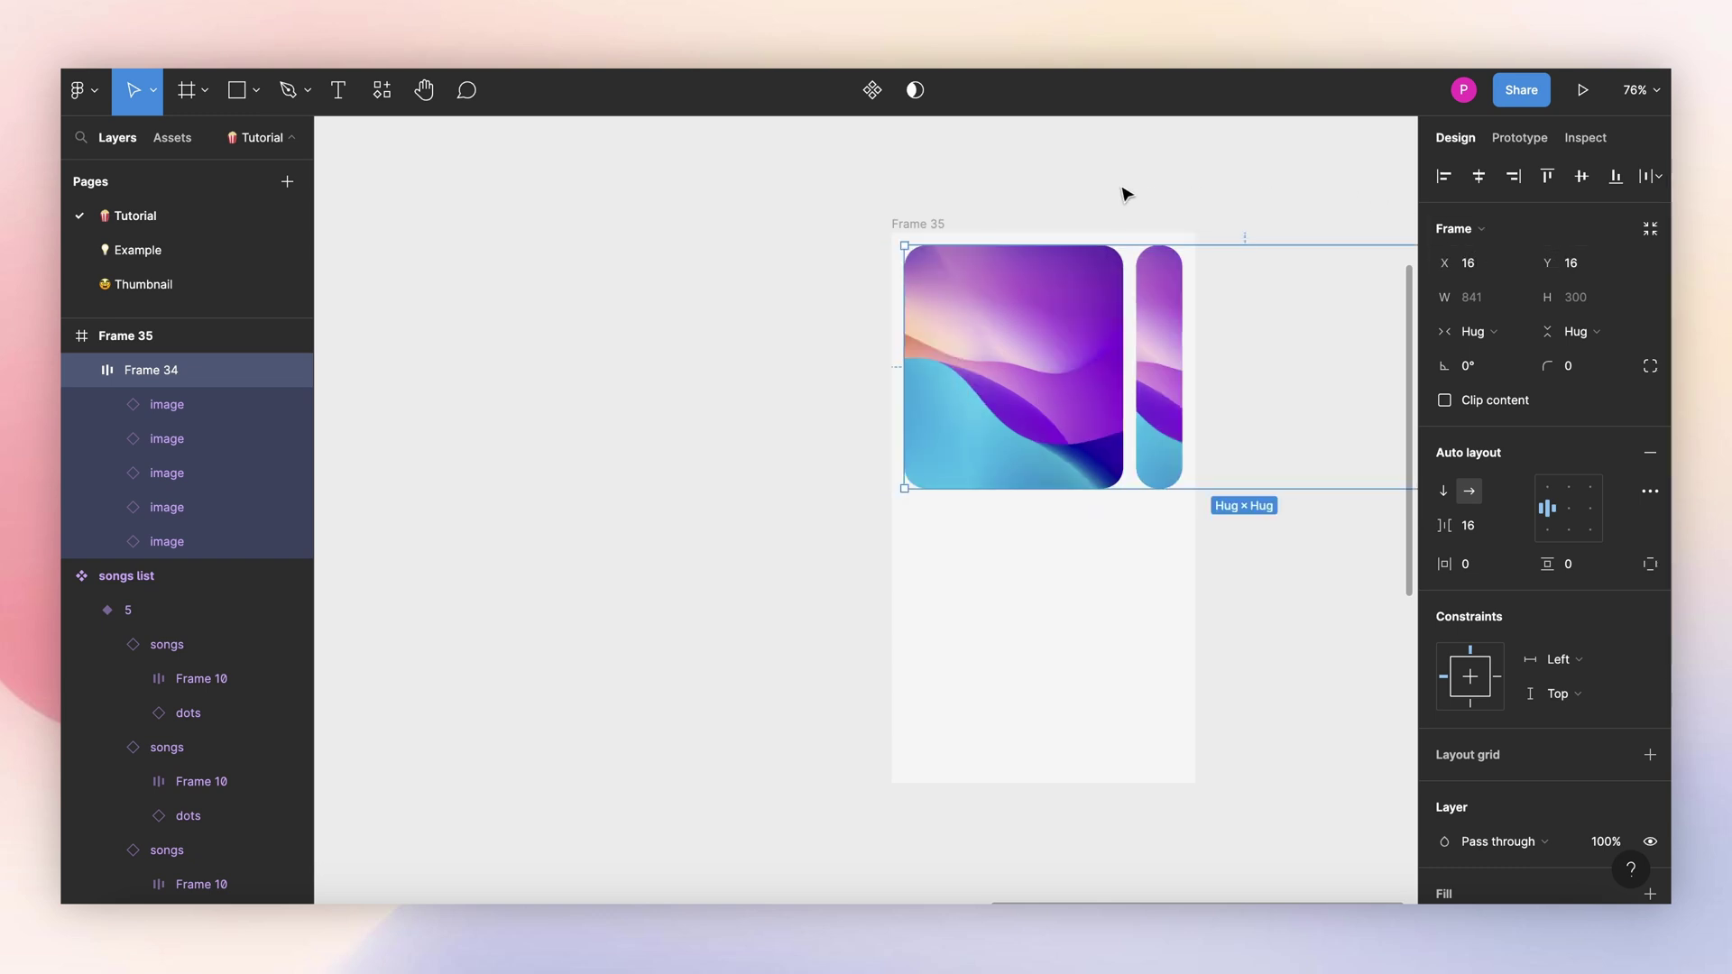
Step: Move the light grey frame next to the songs list component set, roughly level with its upper edge
click(998, 182)
scroll(900, 263, down, 5)
scroll(866, 263, left, 5)
scroll(831, 264, down, 3)
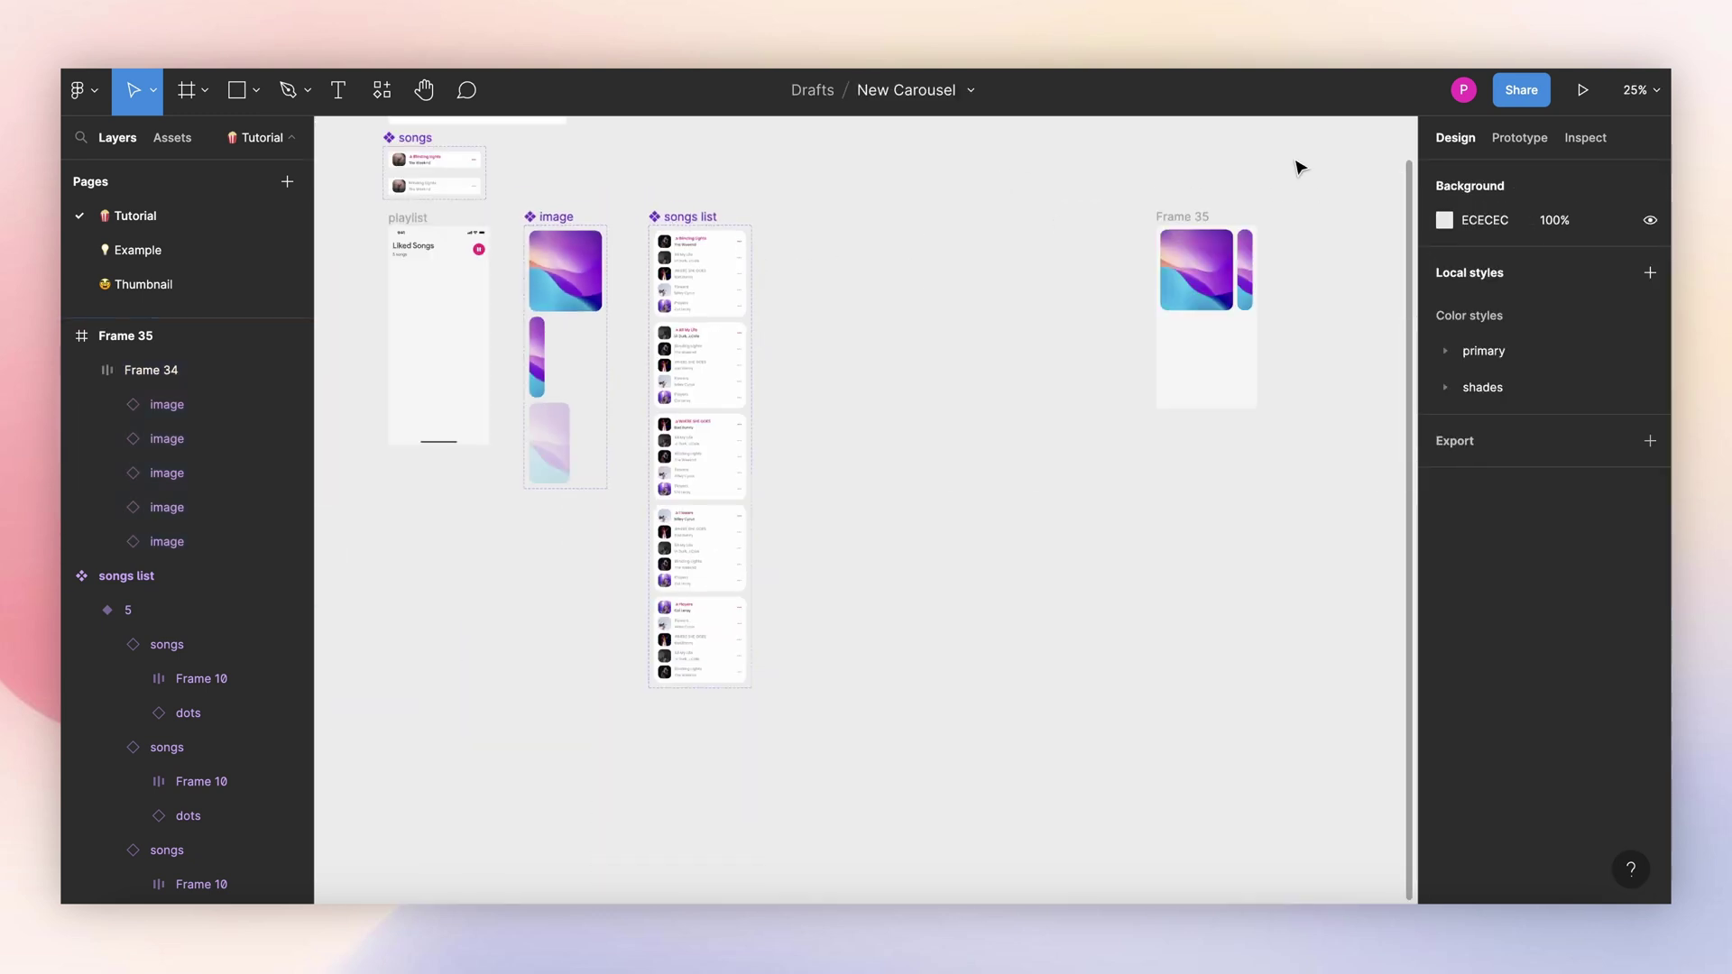
drag(1184, 217, 861, 219)
click(821, 230)
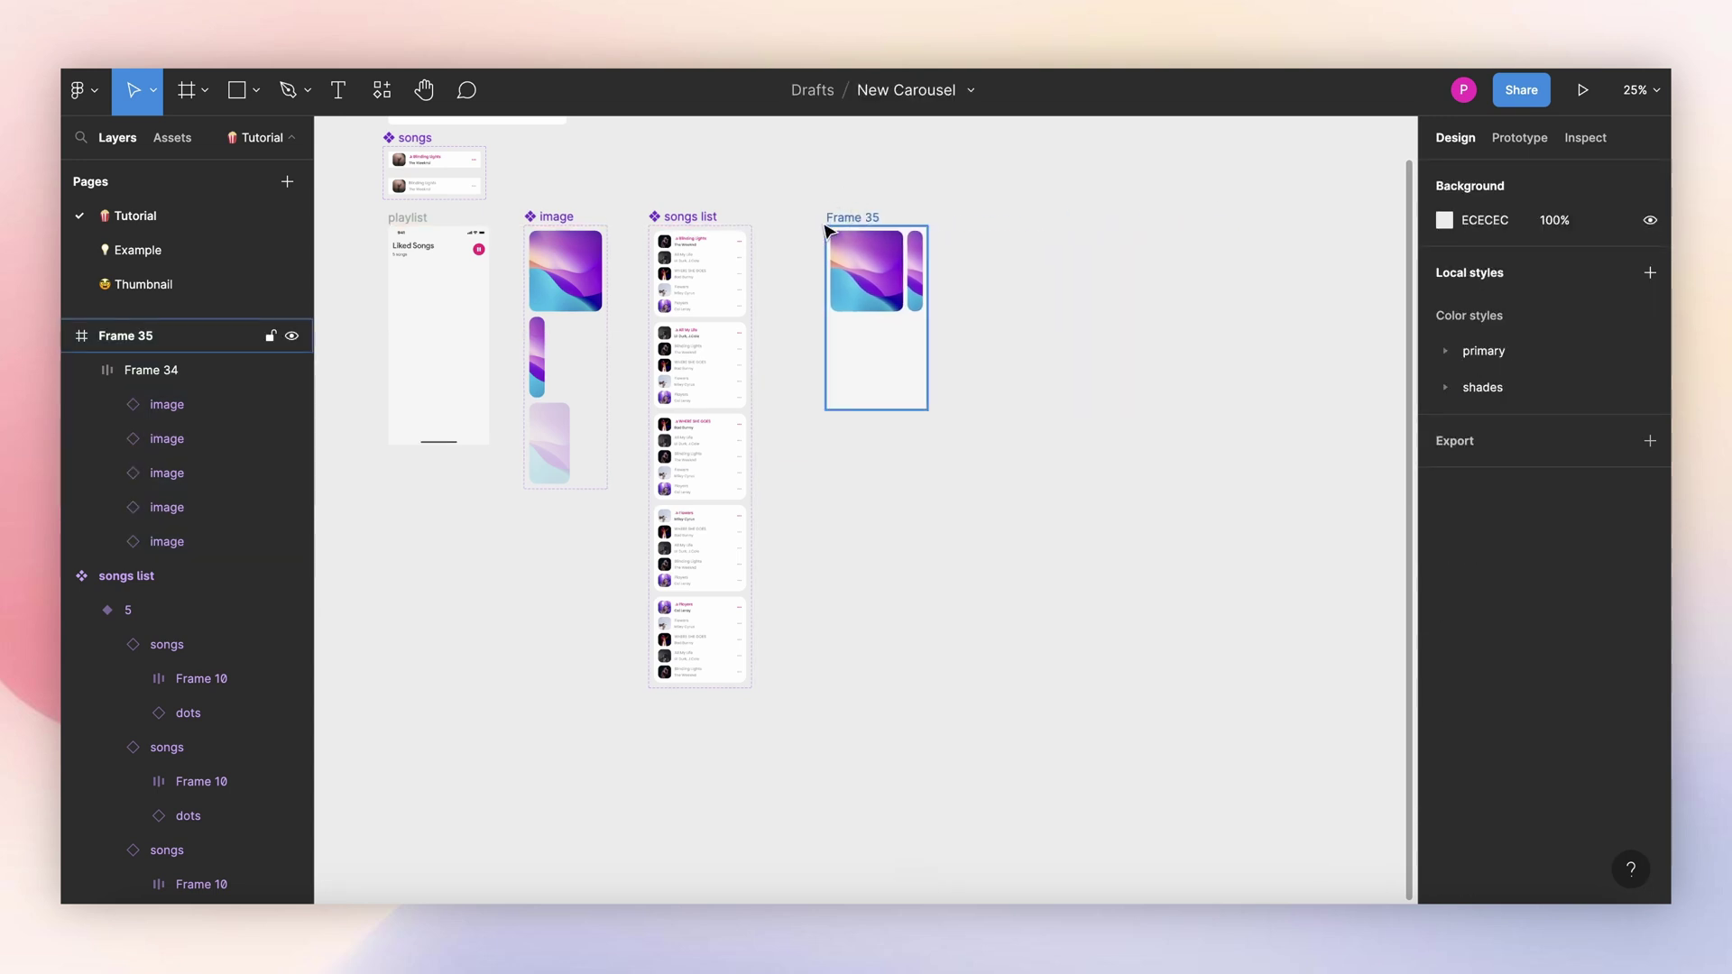
Step: Place an instance of the first songs list variant in the frame, beneath the image row at X 16, Y 332
scroll(815, 245, up, 3)
click(667, 288)
drag(667, 303, 917, 425)
scroll(929, 419, up, 4)
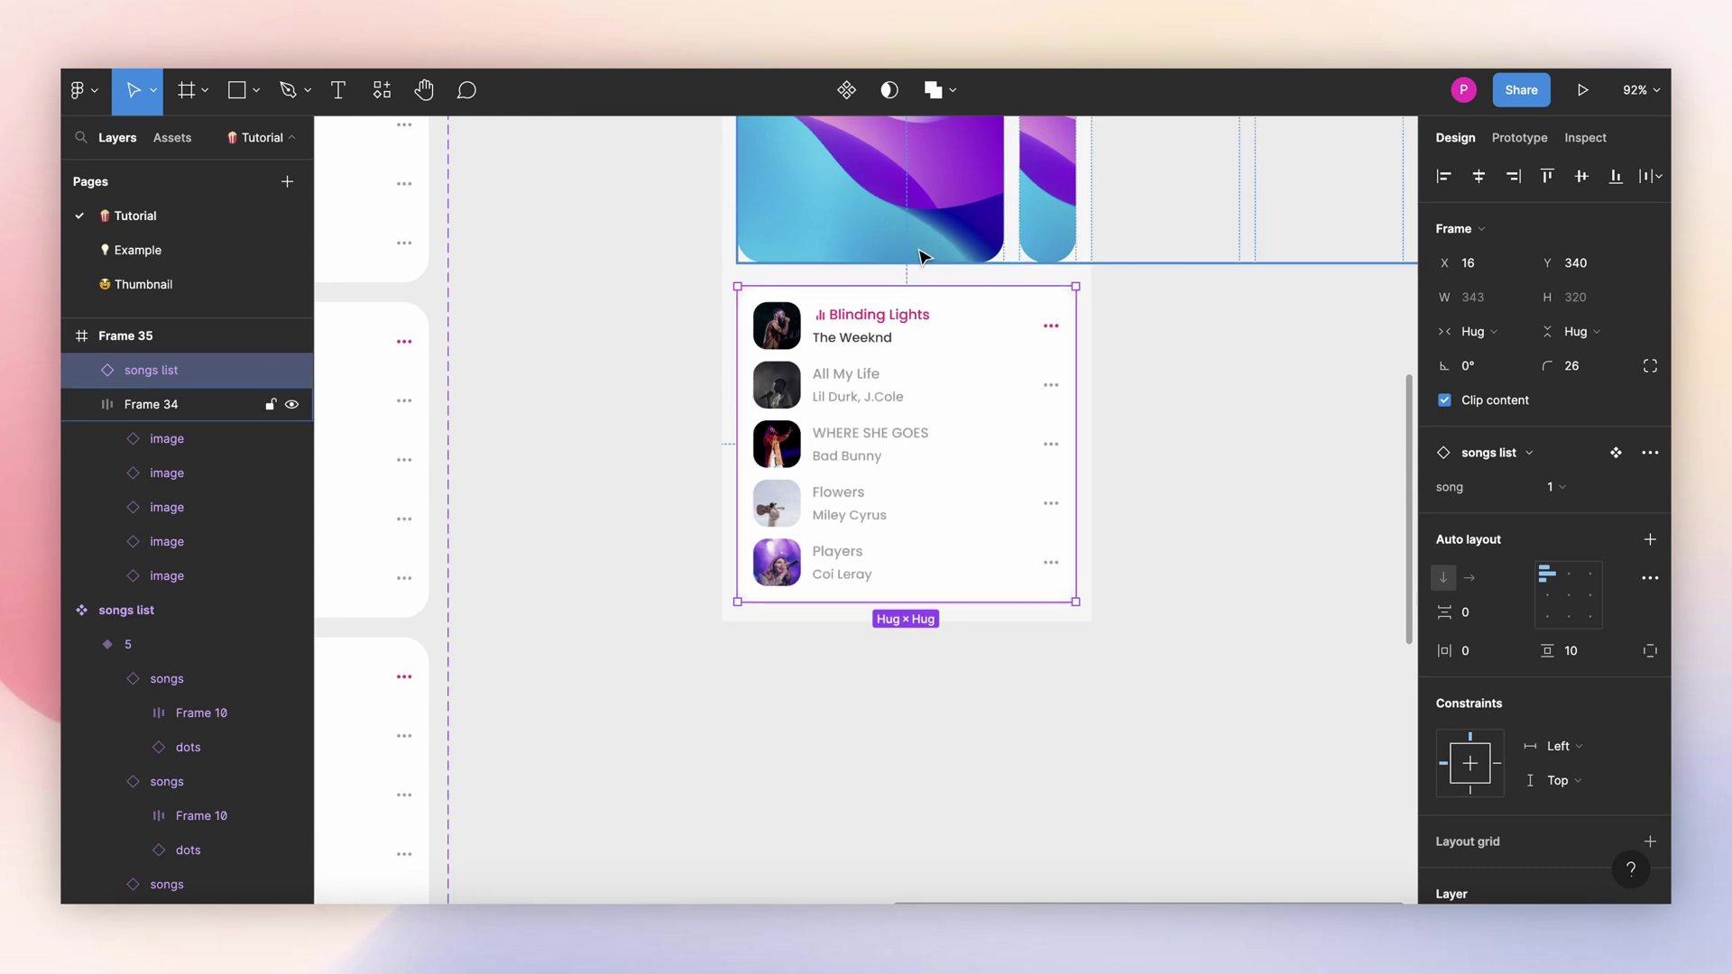
key(shift+Up)
Step: Rename the frame holding the image row and songs list as carousel and convert it into a component
double_click(895, 204)
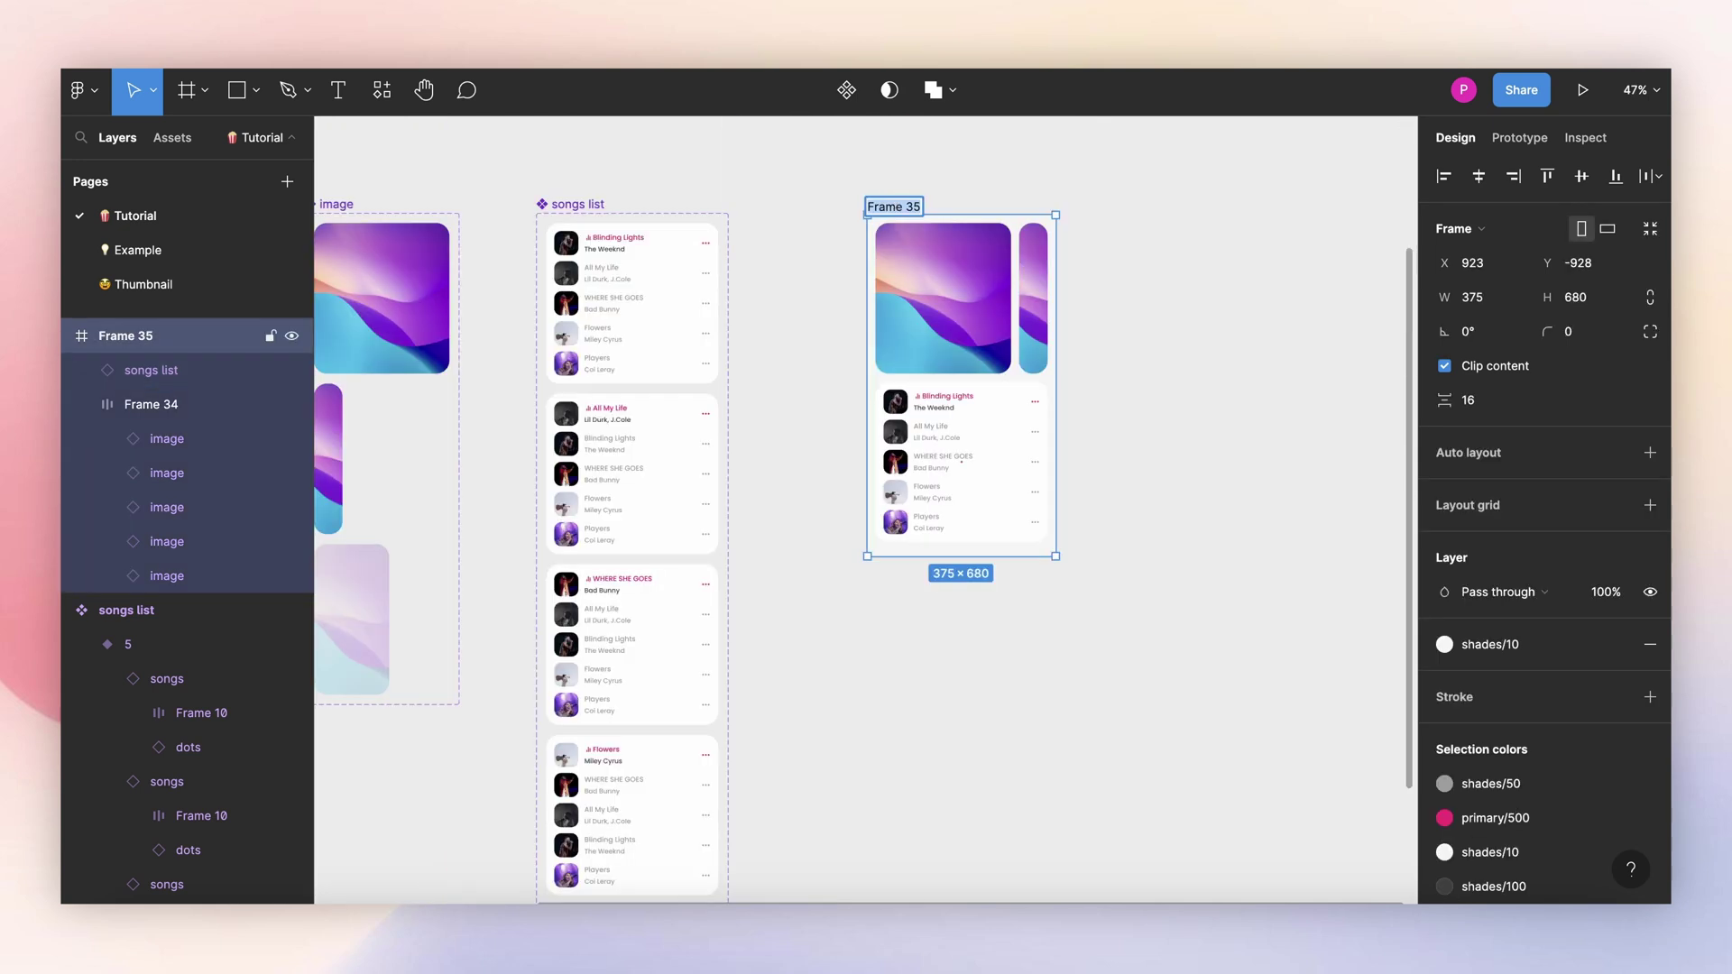
text(carousel)
click(917, 190)
click(895, 200)
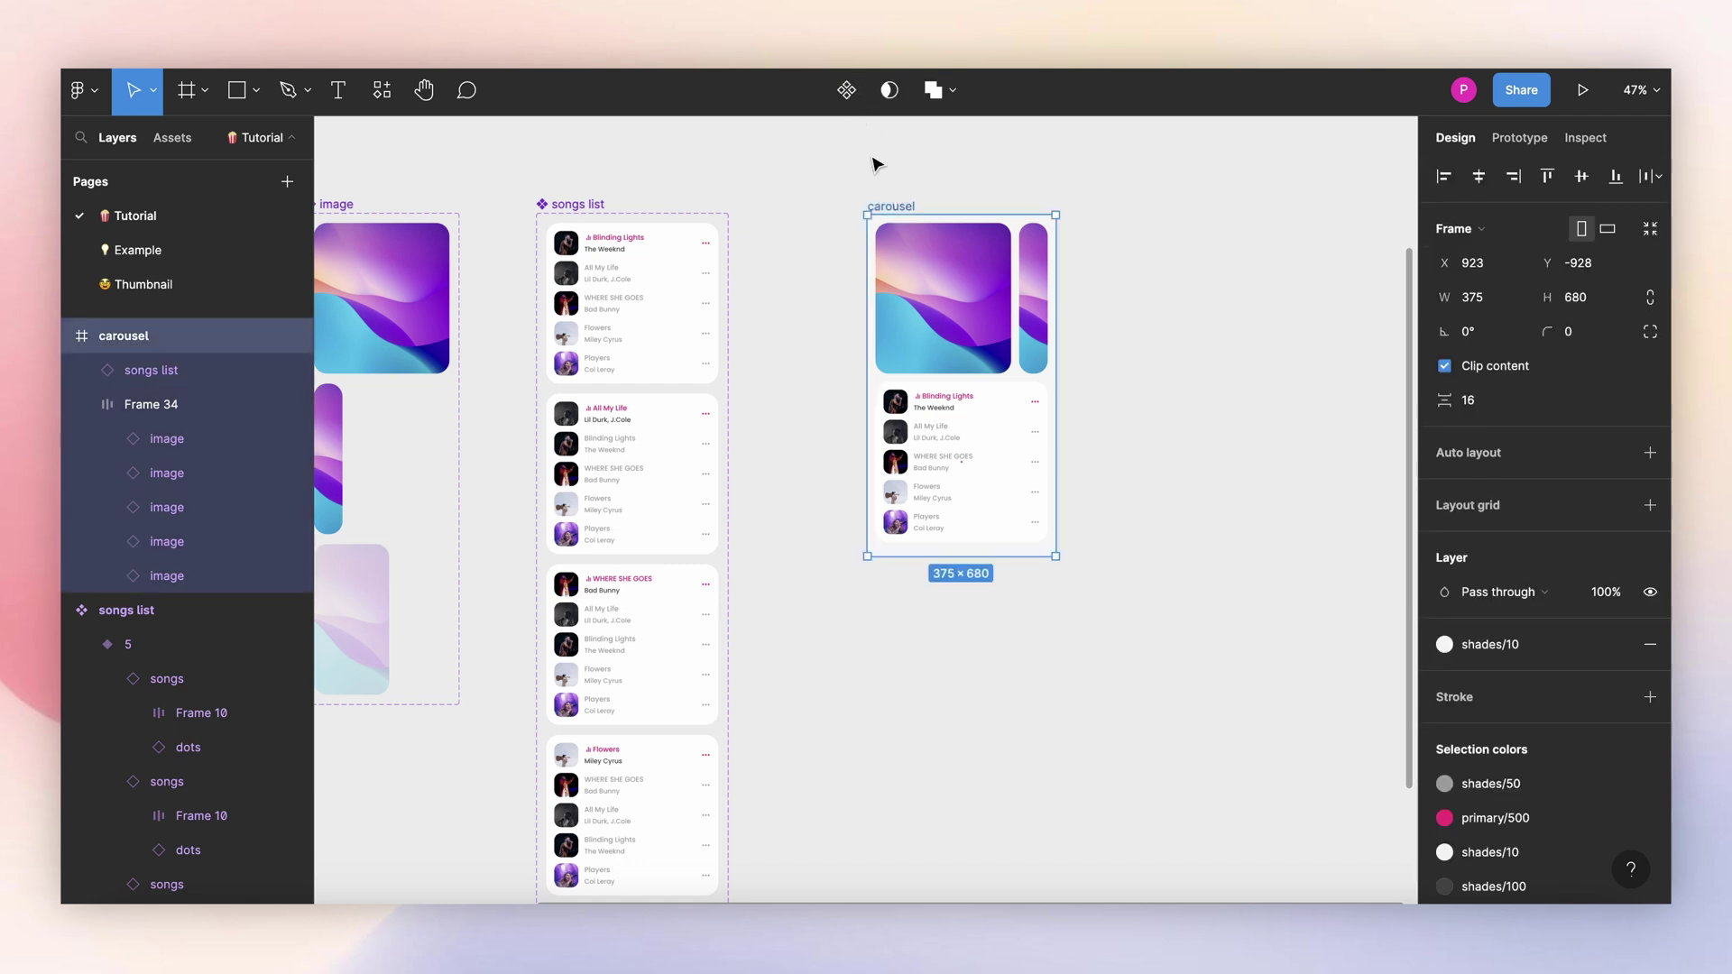
click(847, 90)
click(1218, 196)
scroll(1218, 197, up, 2)
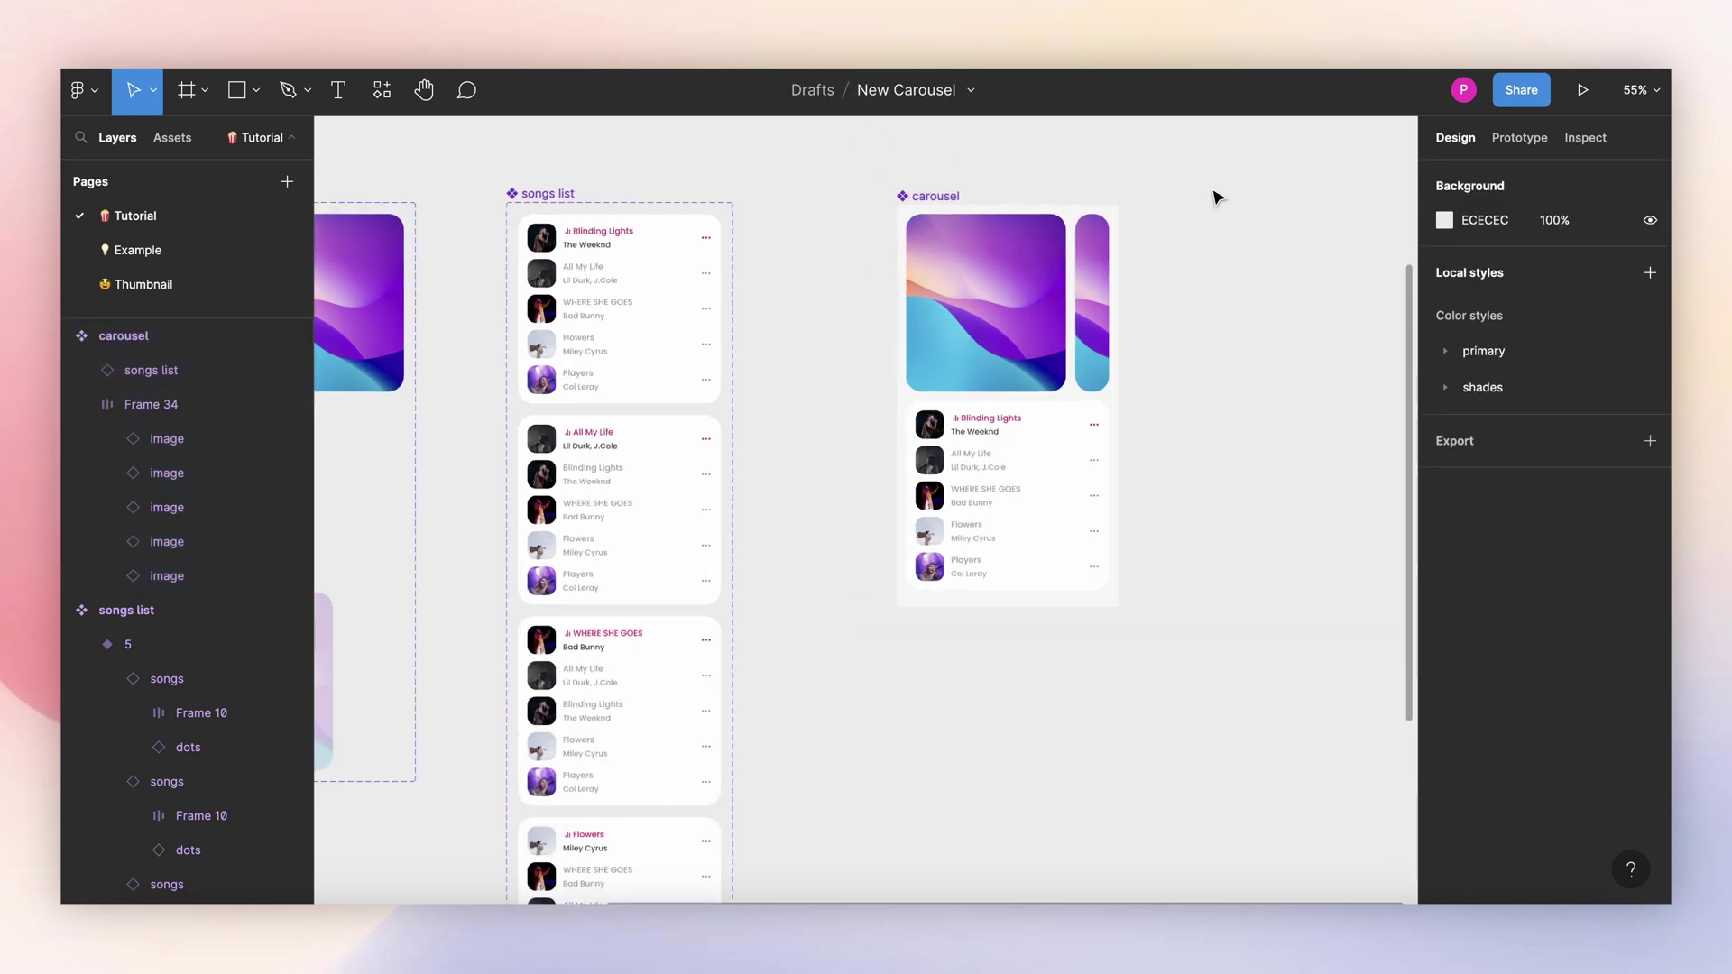
Step: Place an instance of the carousel component in the playlist screen, directly beneath the Liked Songs header
scroll(1144, 173, down, 2)
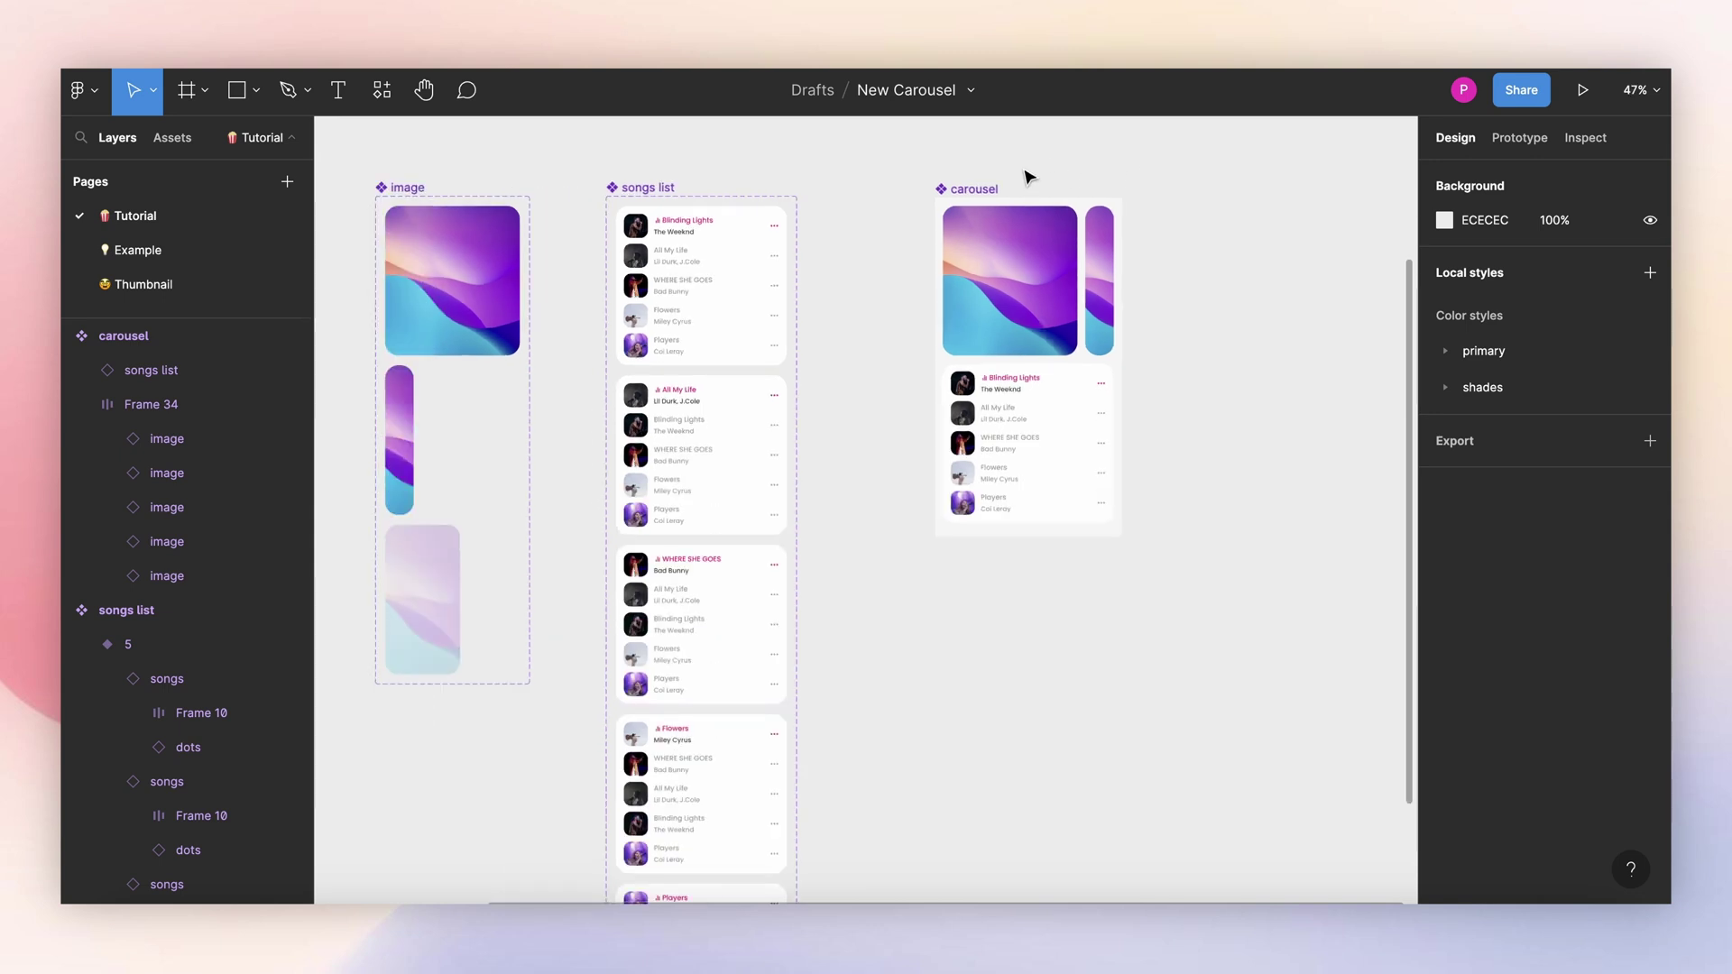
scroll(1054, 171, down, 2)
drag(1003, 184, 604, 311)
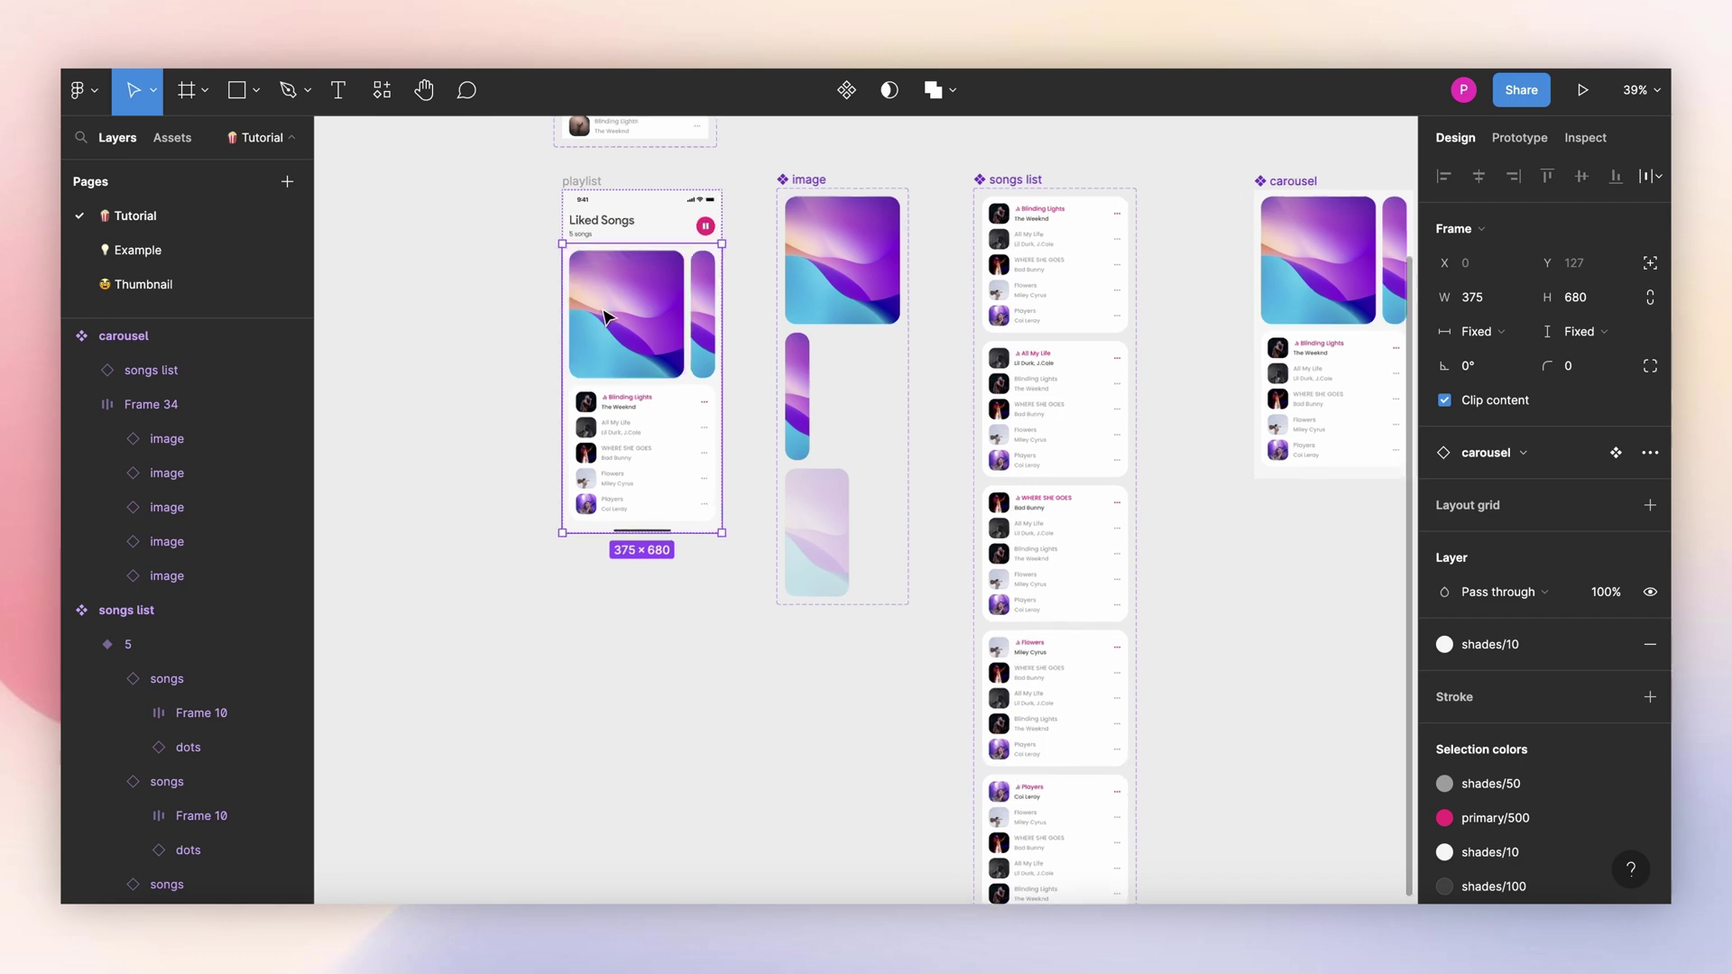
scroll(604, 318, up, 5)
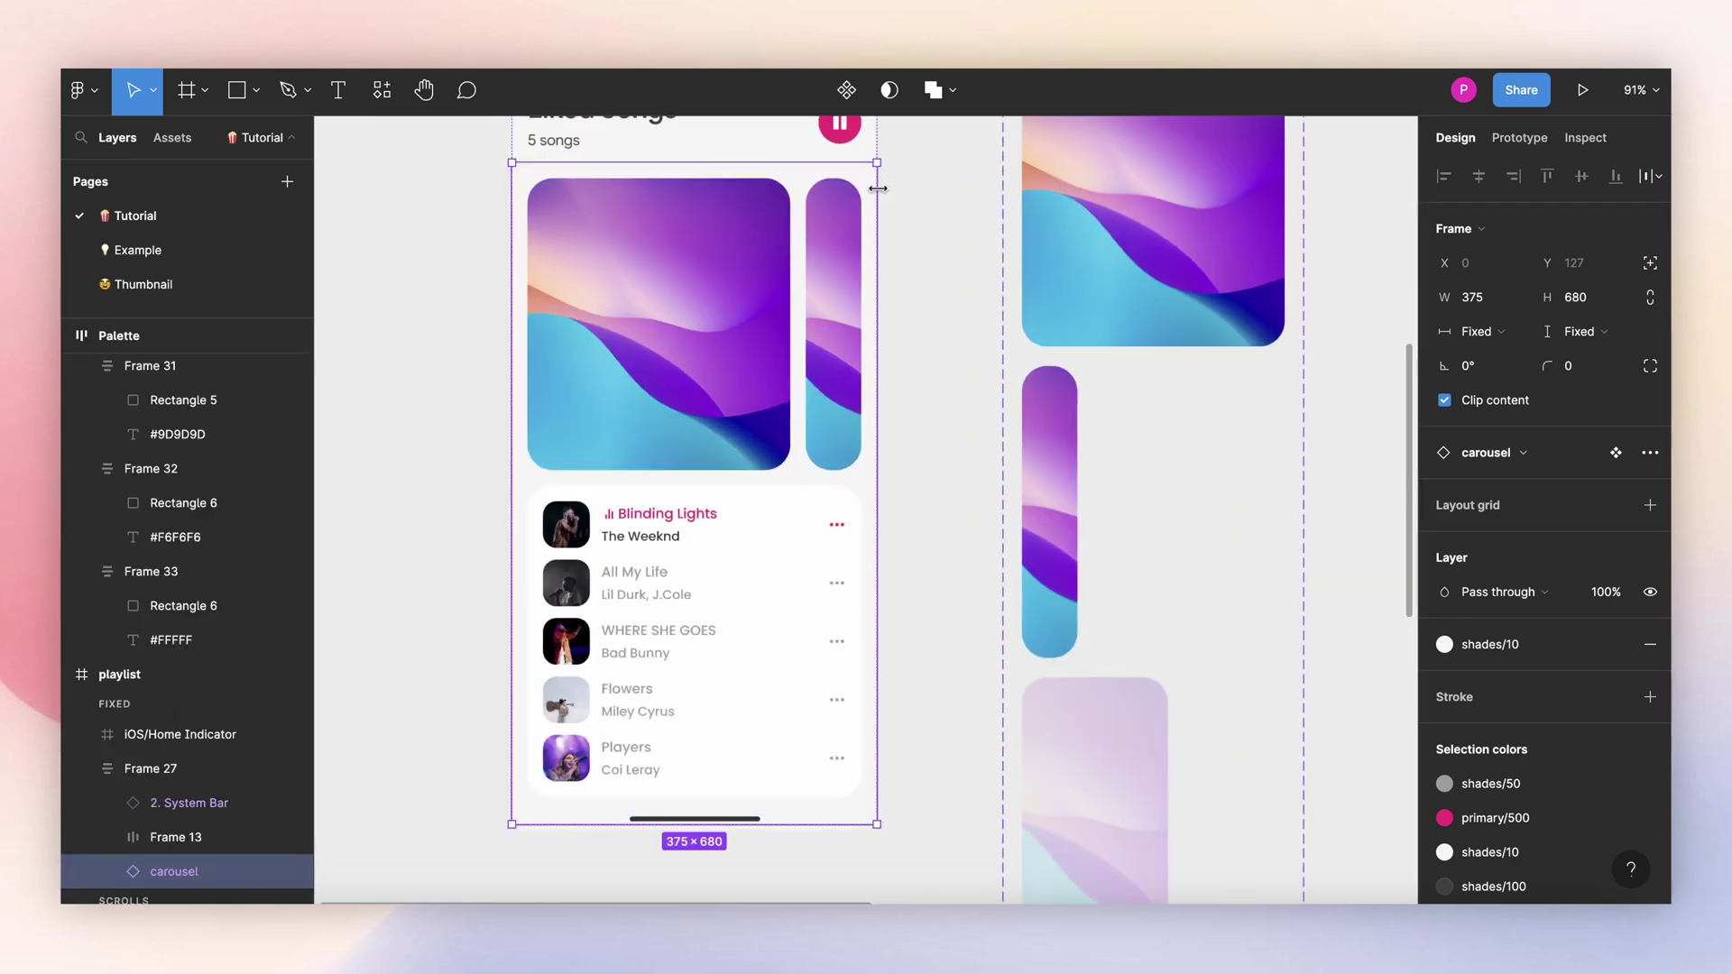
Step: Preview the playlist frame in presentation mode
scroll(902, 561, down, 4)
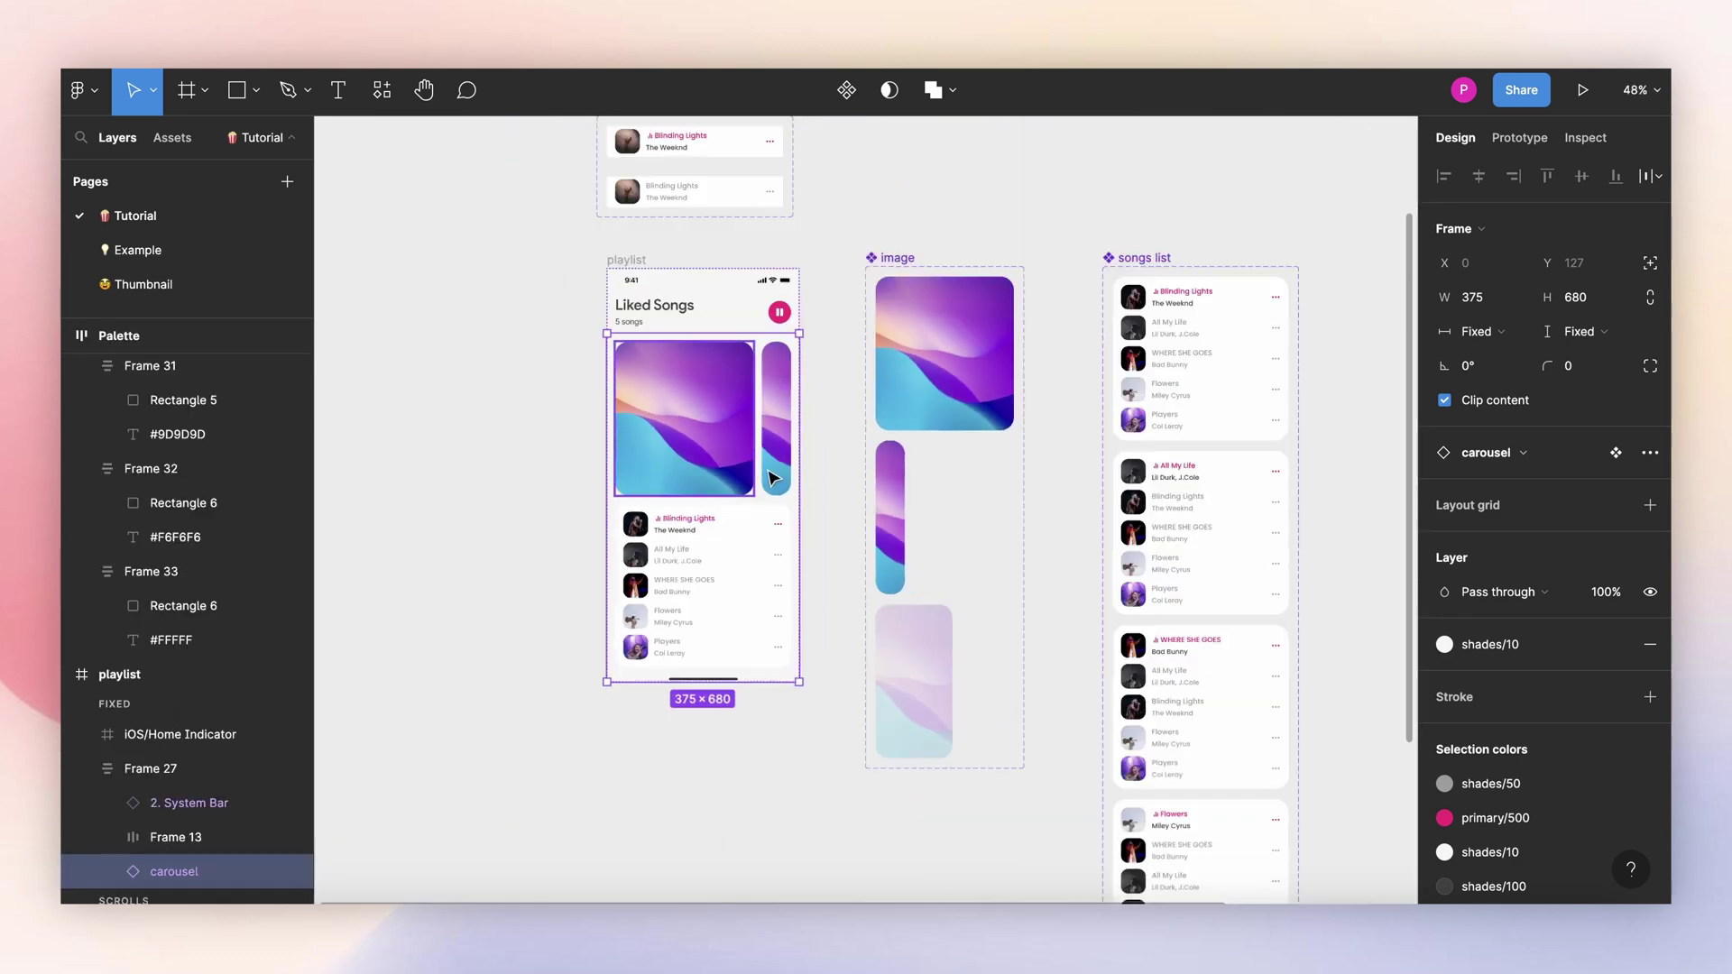
click(819, 427)
click(613, 261)
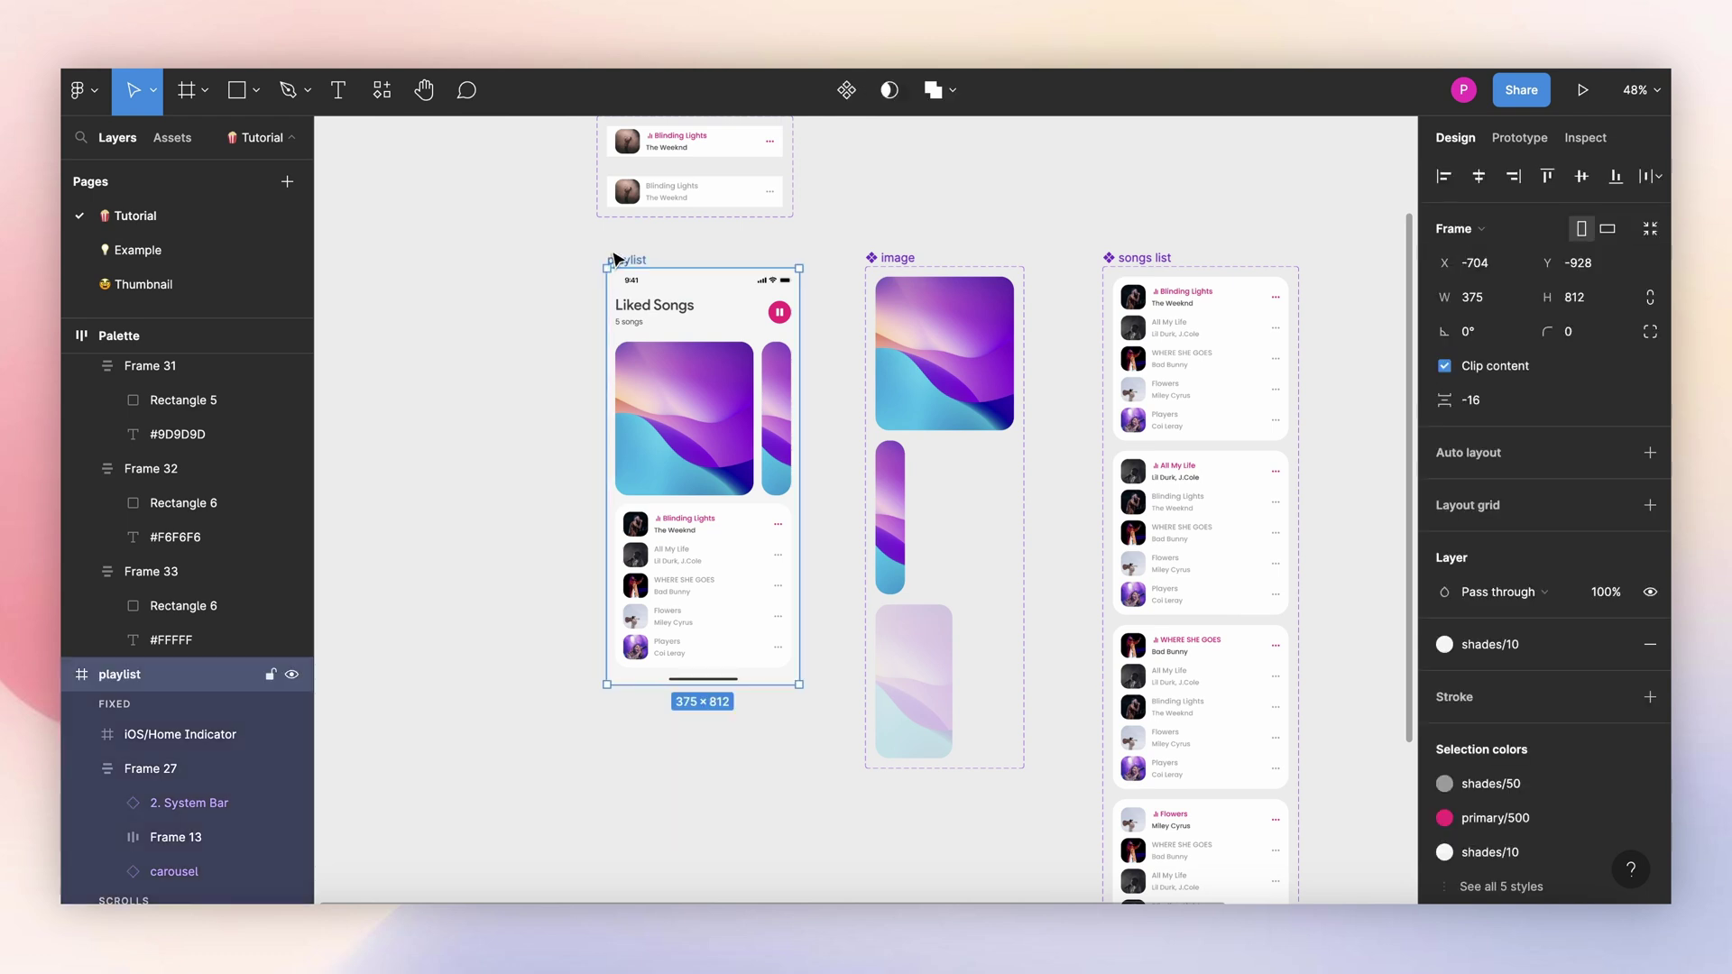
click(1576, 81)
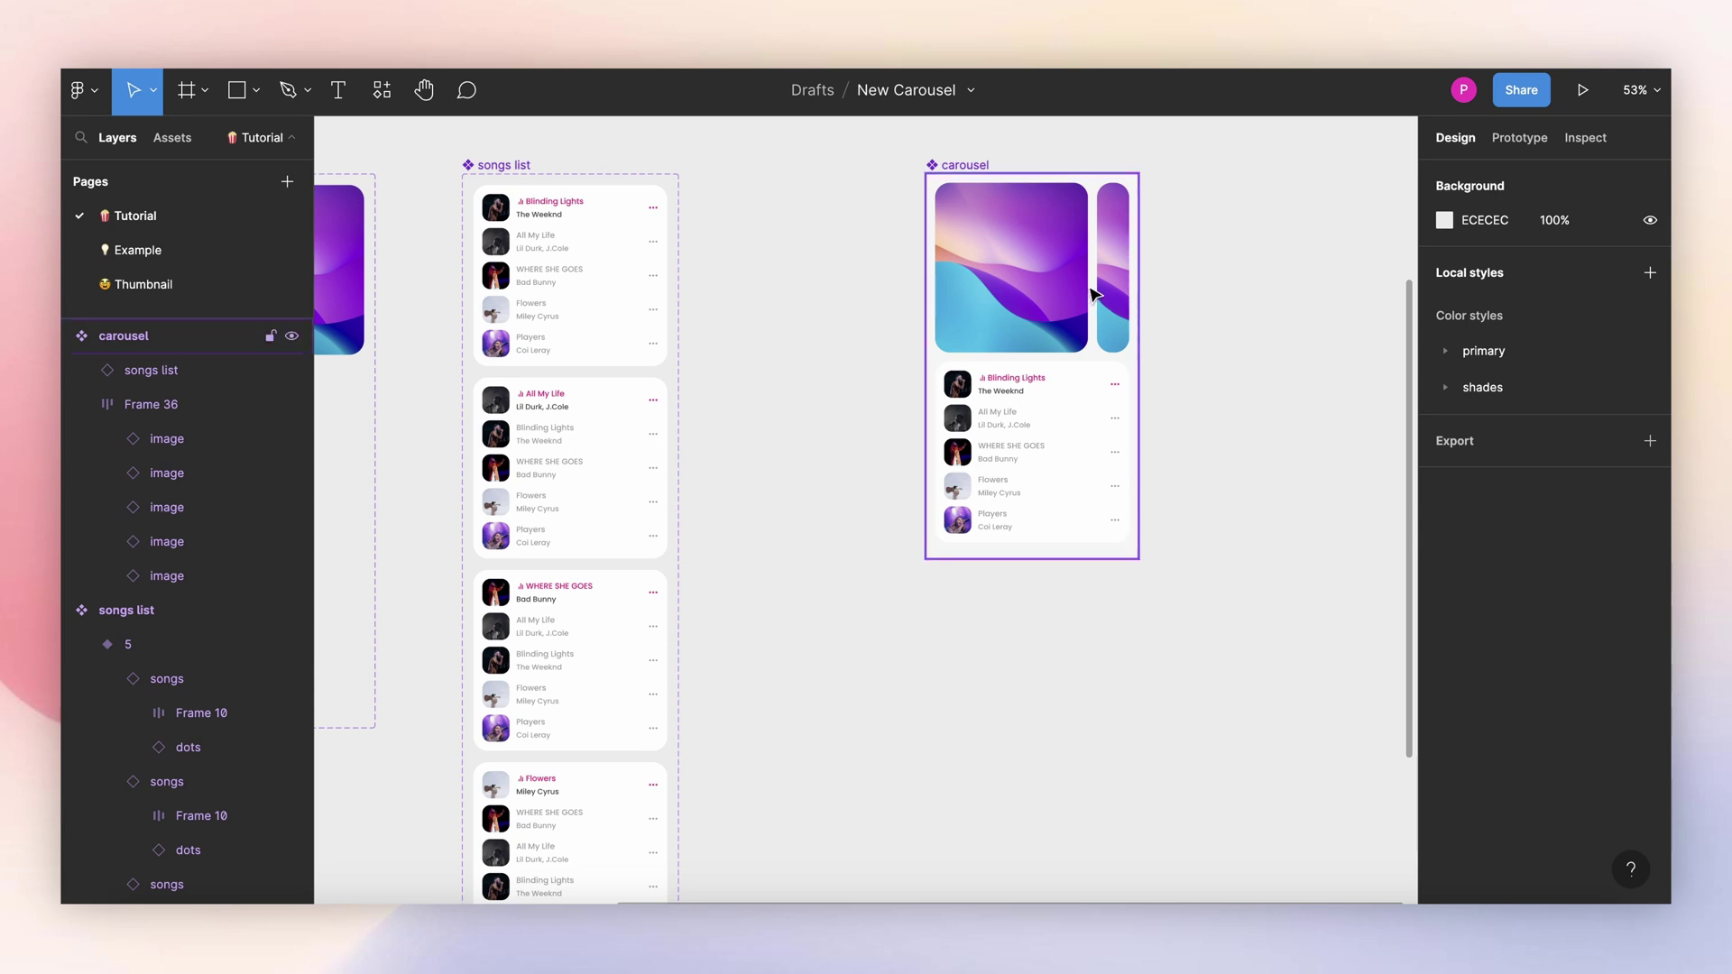
Step: Delete the songs list instance from the carousel component
click(1060, 453)
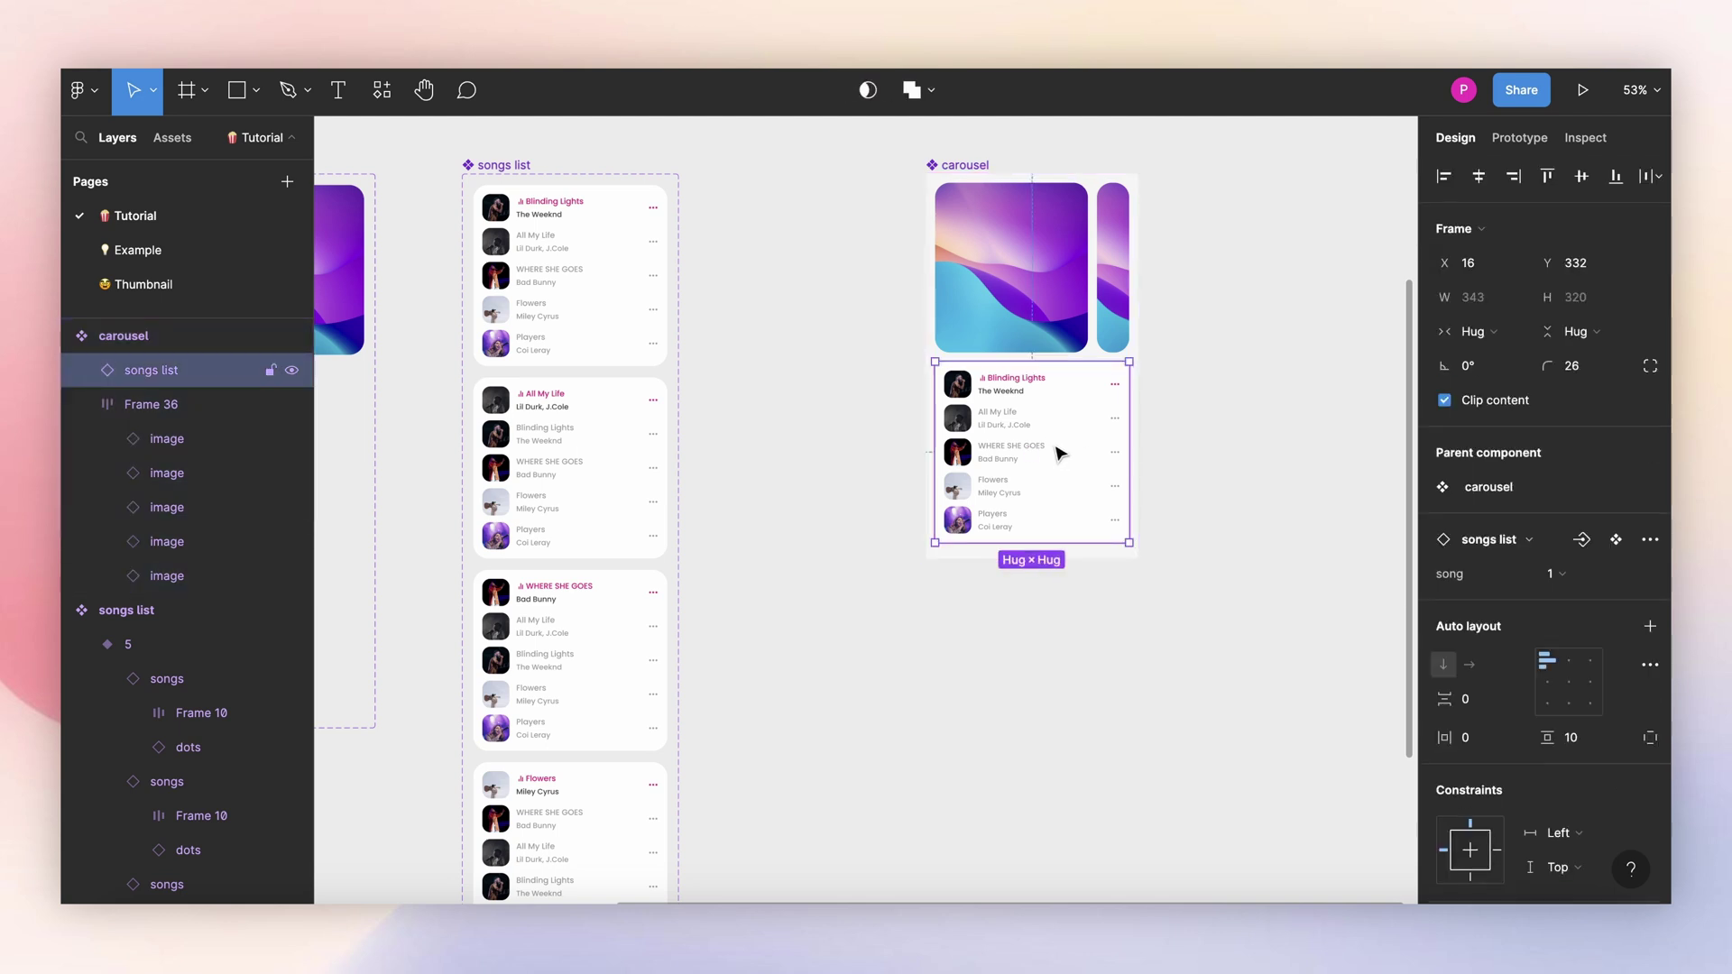
key(Delete)
scroll(983, 298, down, 3)
Step: Add four more variants to the carousel component, making five, and turn off content clipping on the component set
click(987, 296)
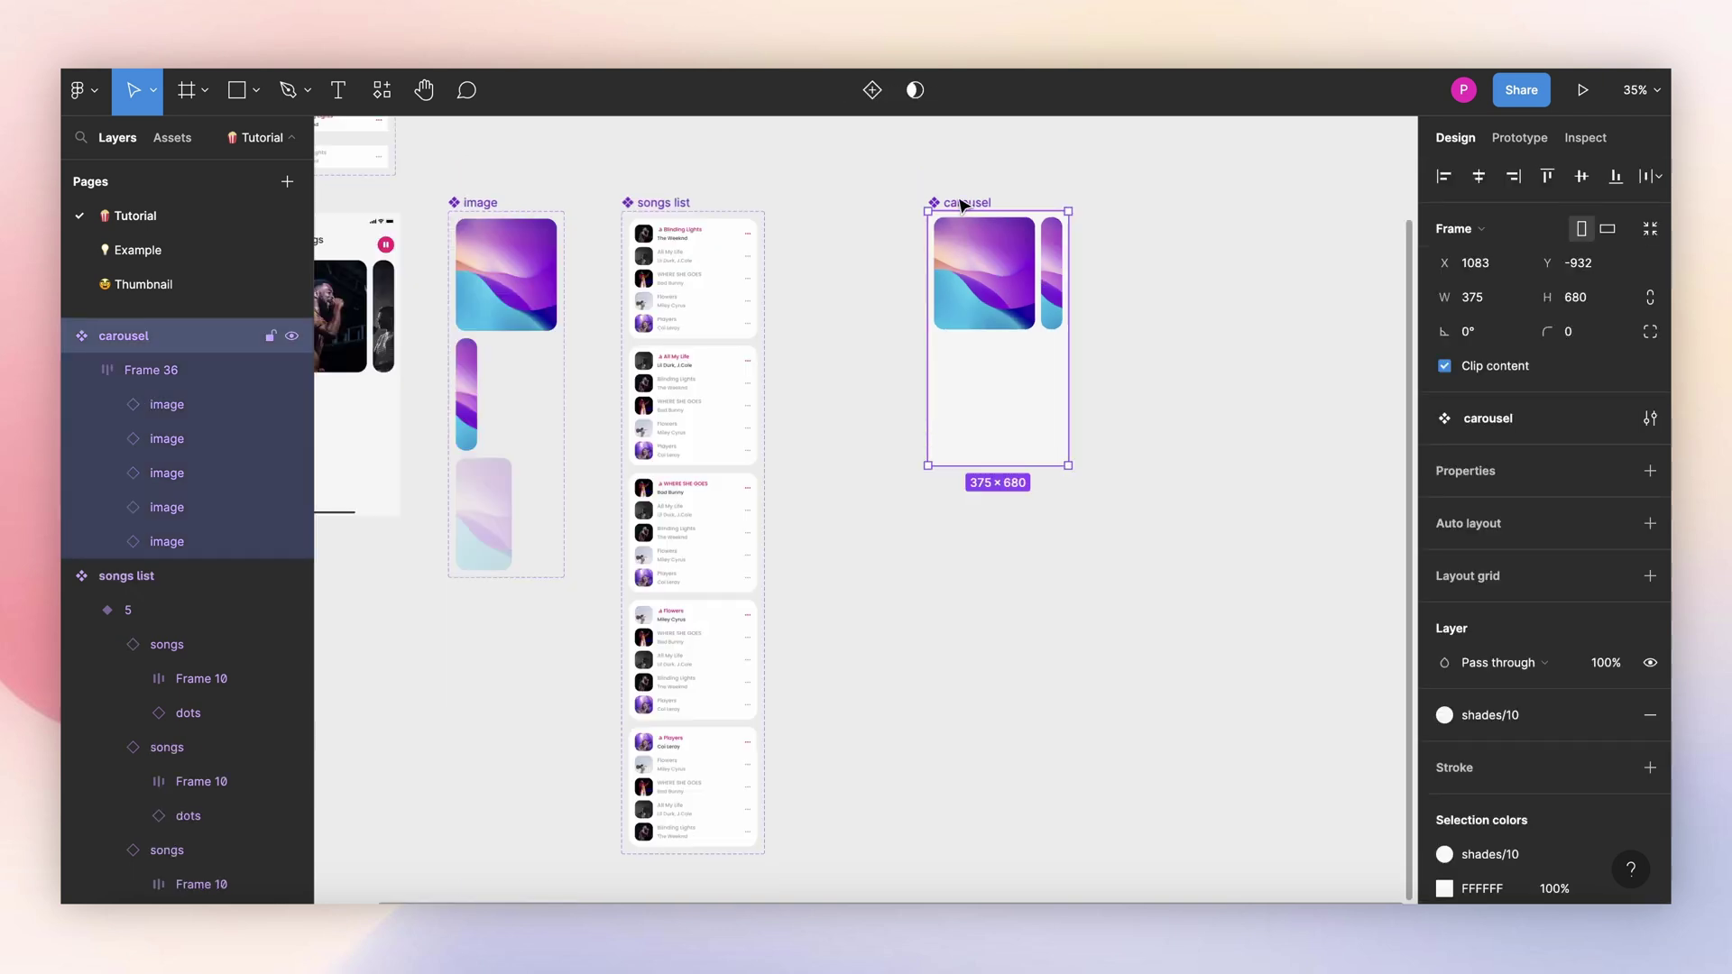
scroll(1032, 413, down, 3)
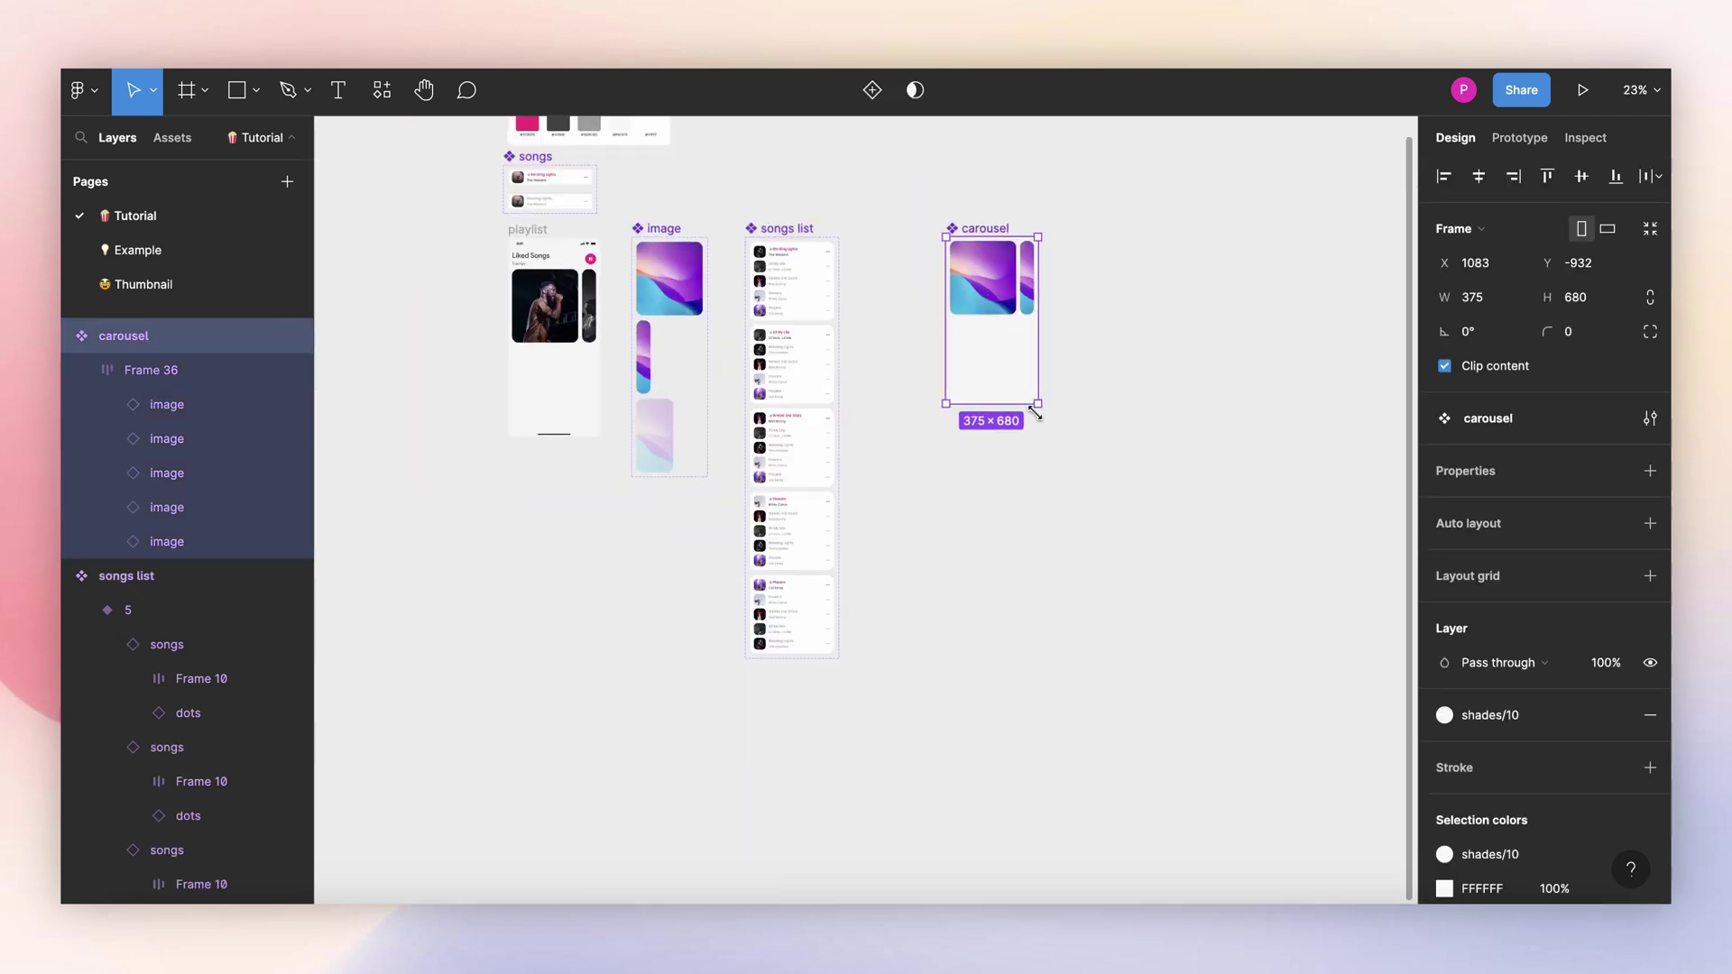
click(864, 92)
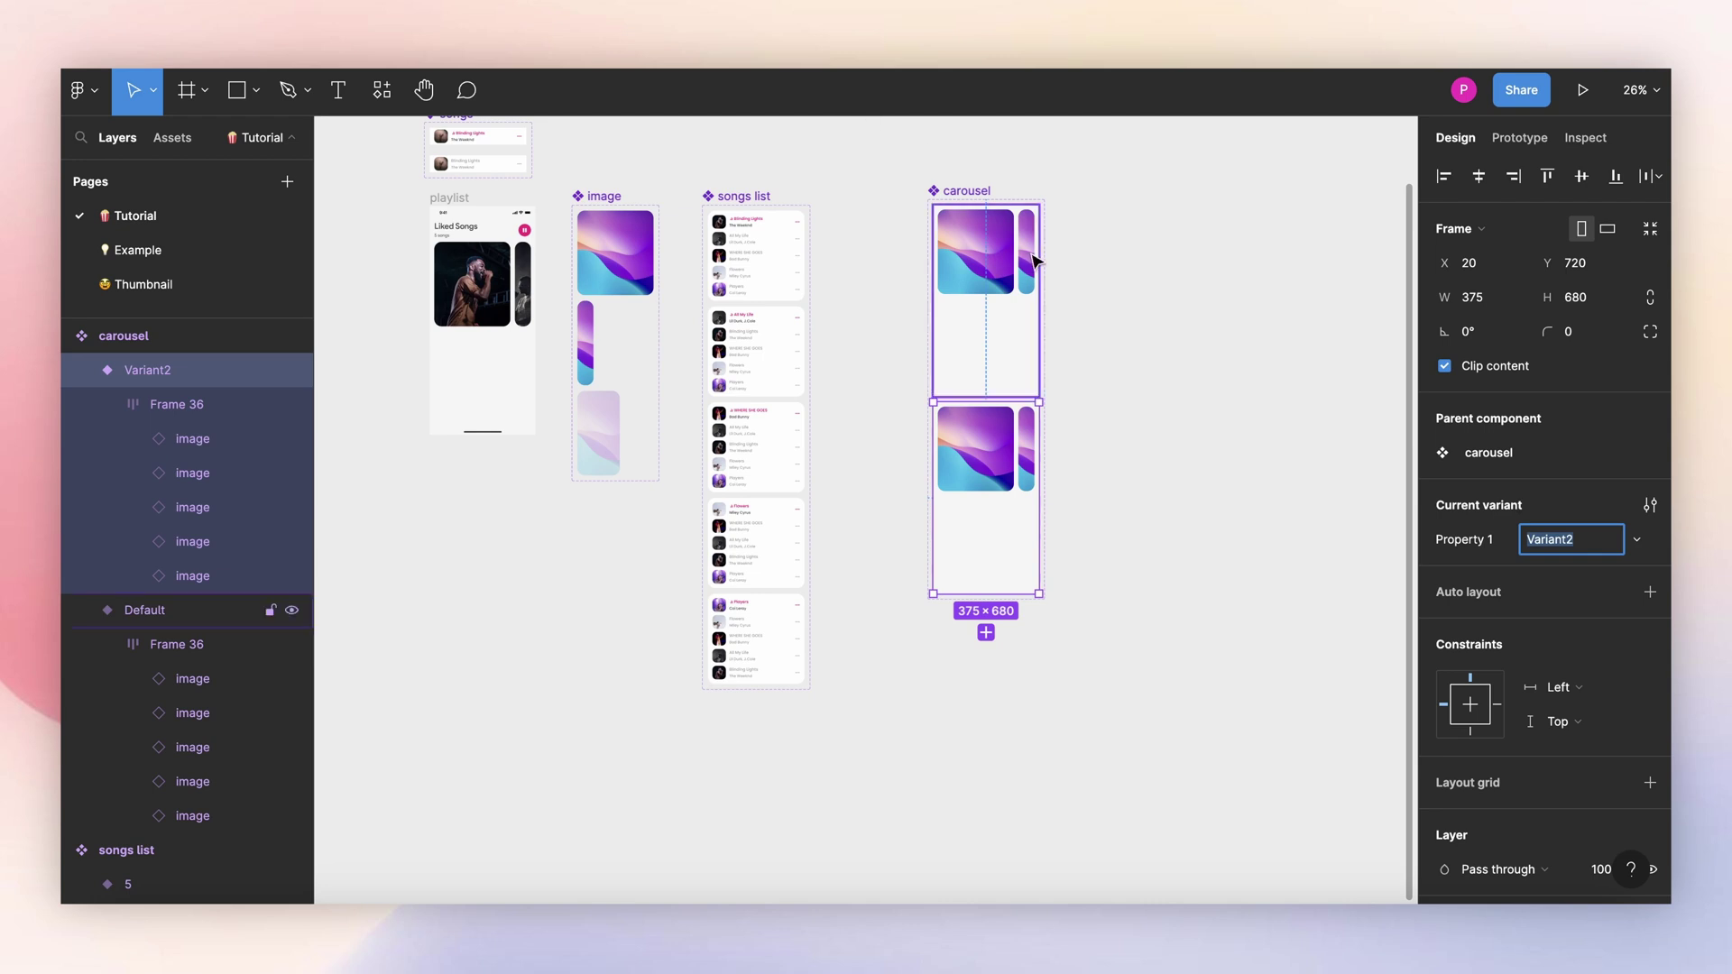
key(ctrl+d)
key(ctrl+d)
key(ctrl+d)
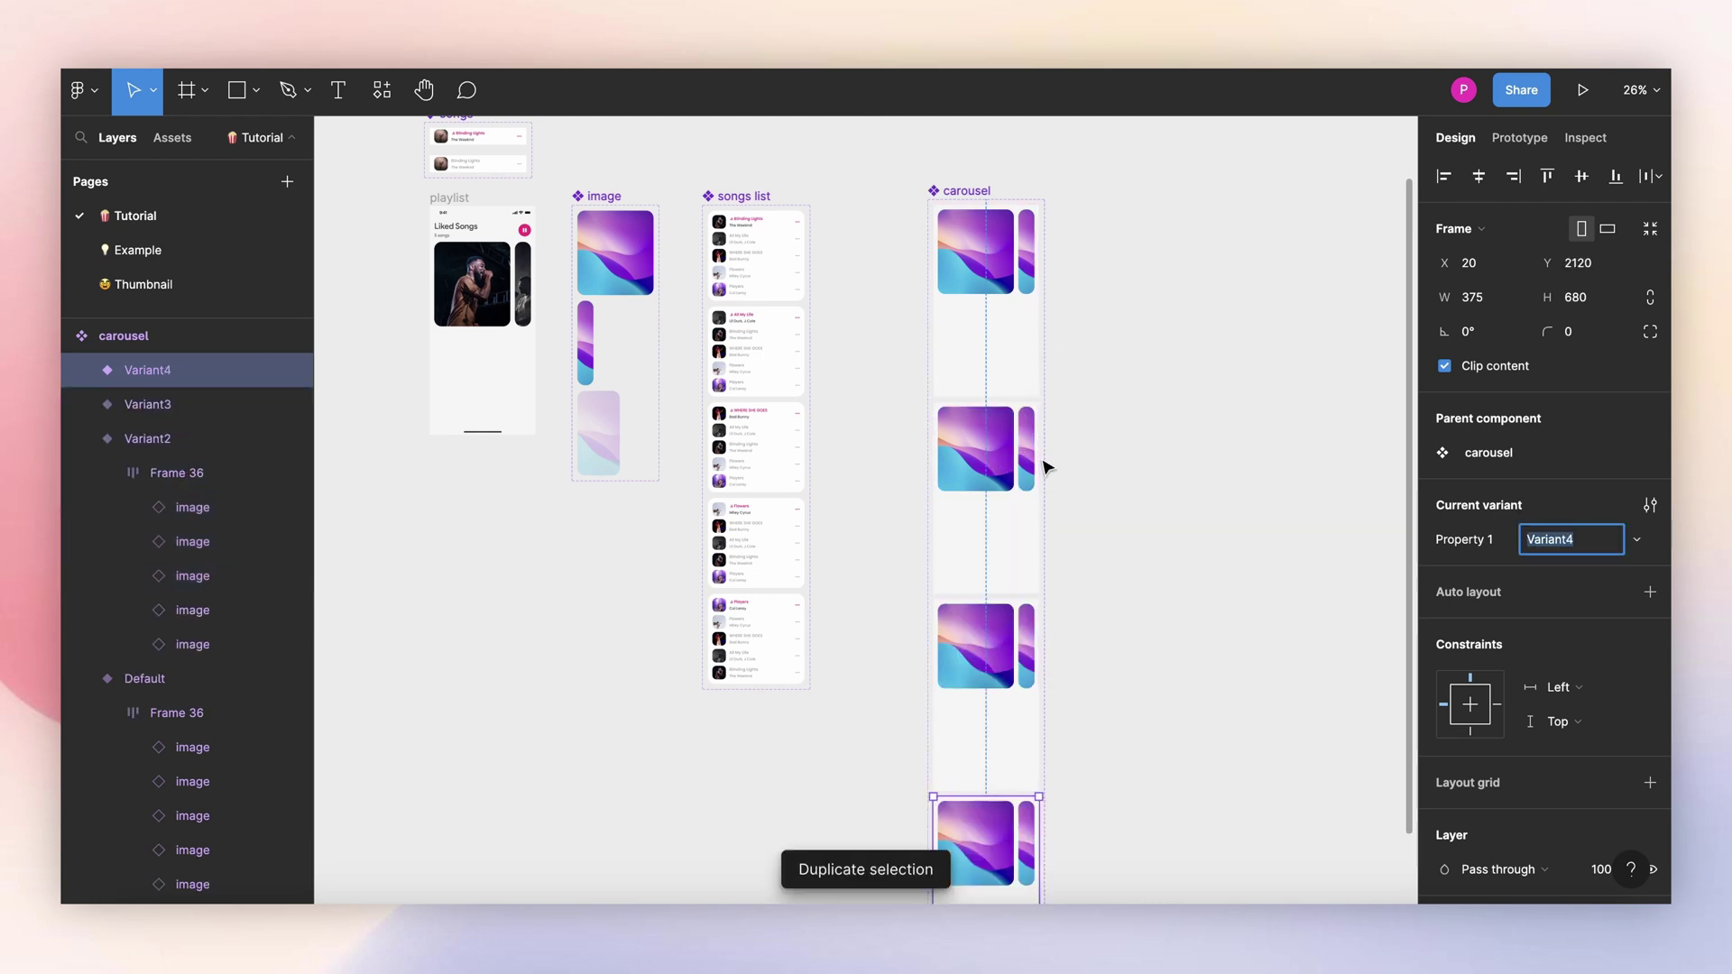
scroll(1046, 433, down, 3)
scroll(1050, 394, down, 3)
click(972, 181)
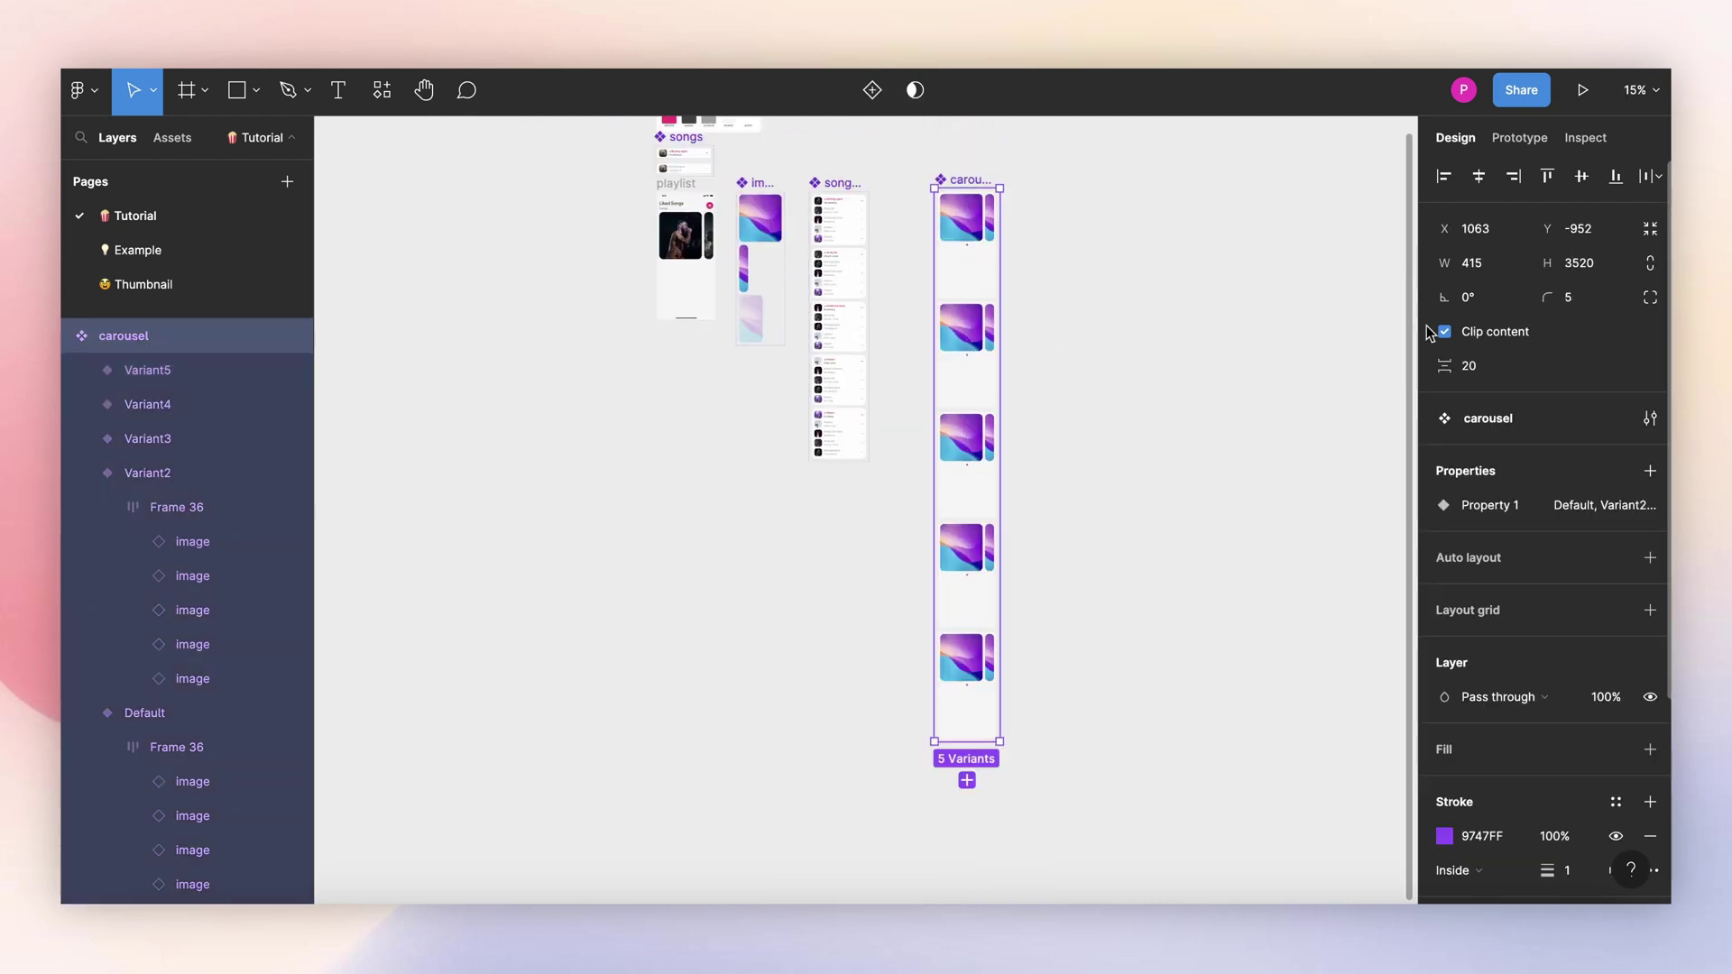
click(991, 270)
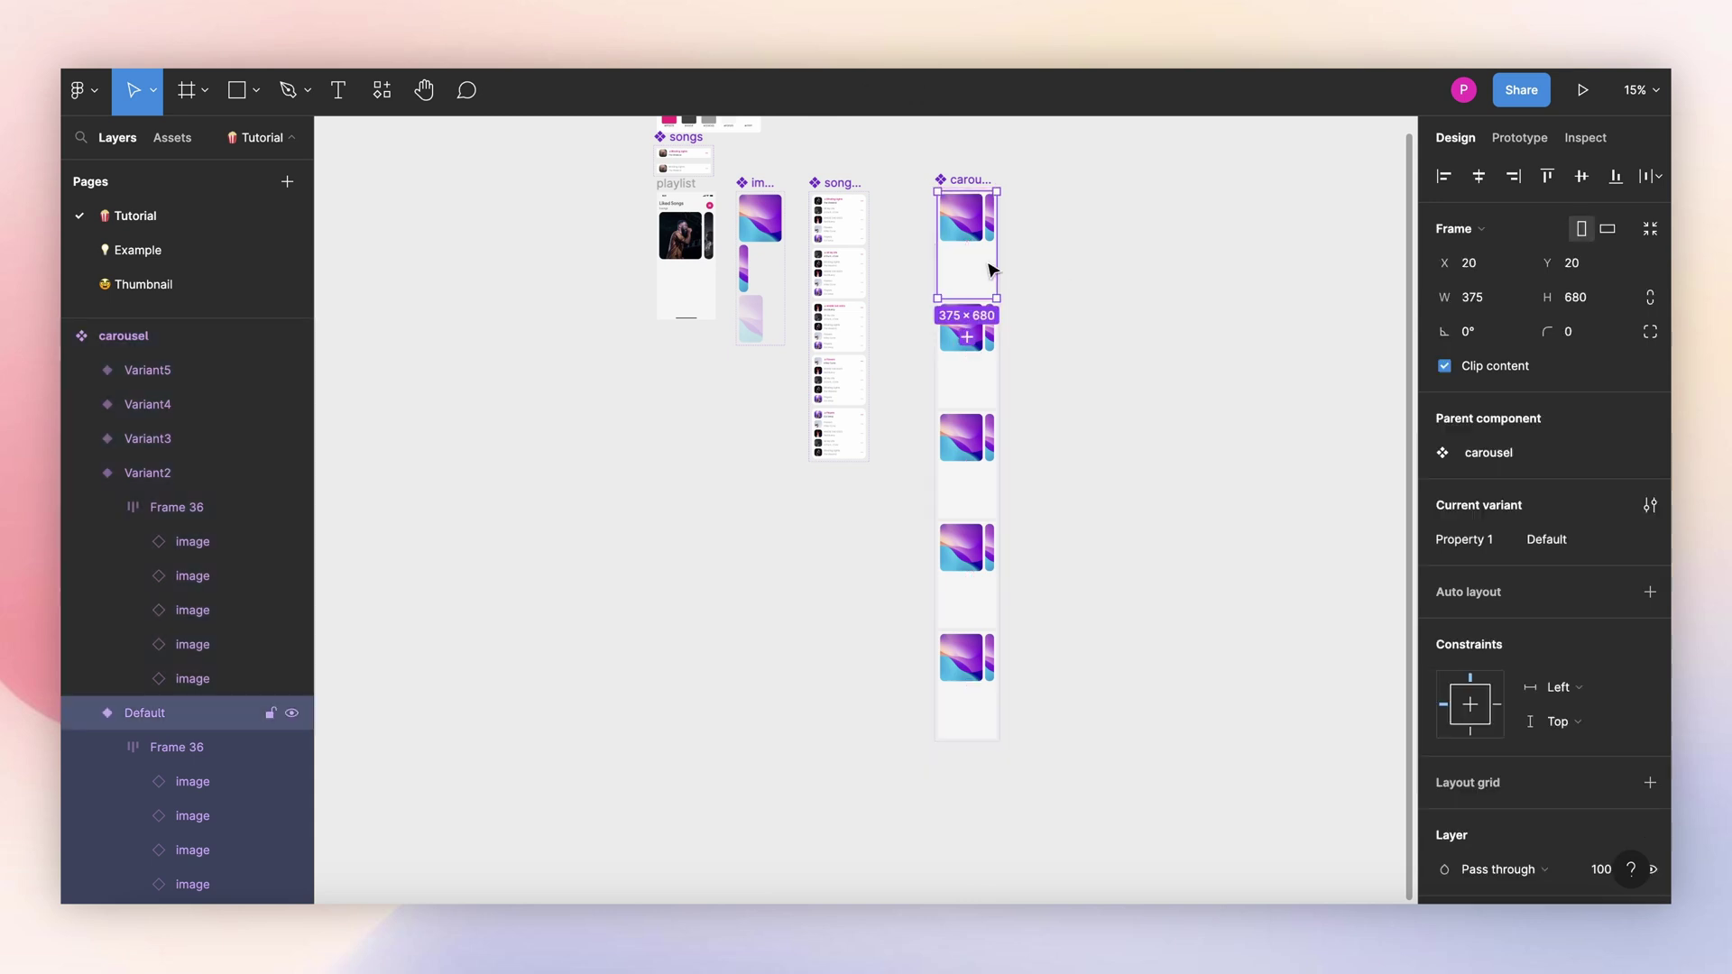
shift+click(971, 368)
shift+click(964, 489)
shift+click(961, 597)
click(963, 670)
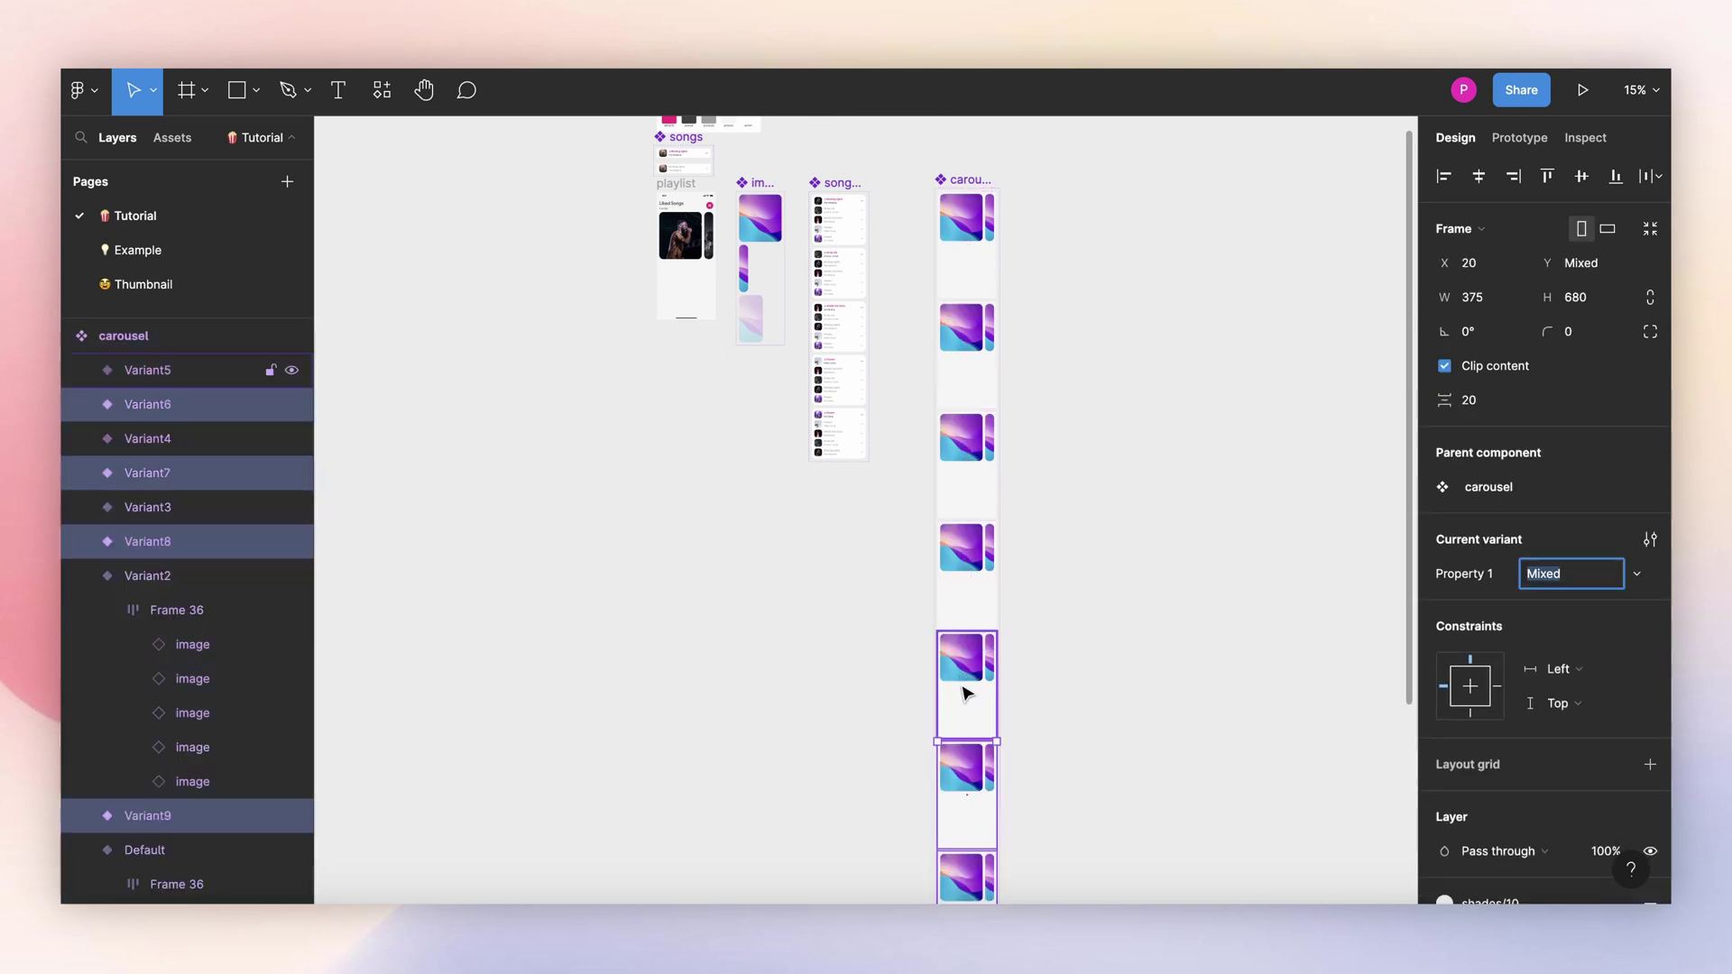
key(ctrl+z)
click(1044, 289)
Step: Turn off content clipping for all five carousel variants together so their image rows extend past the frames
click(974, 271)
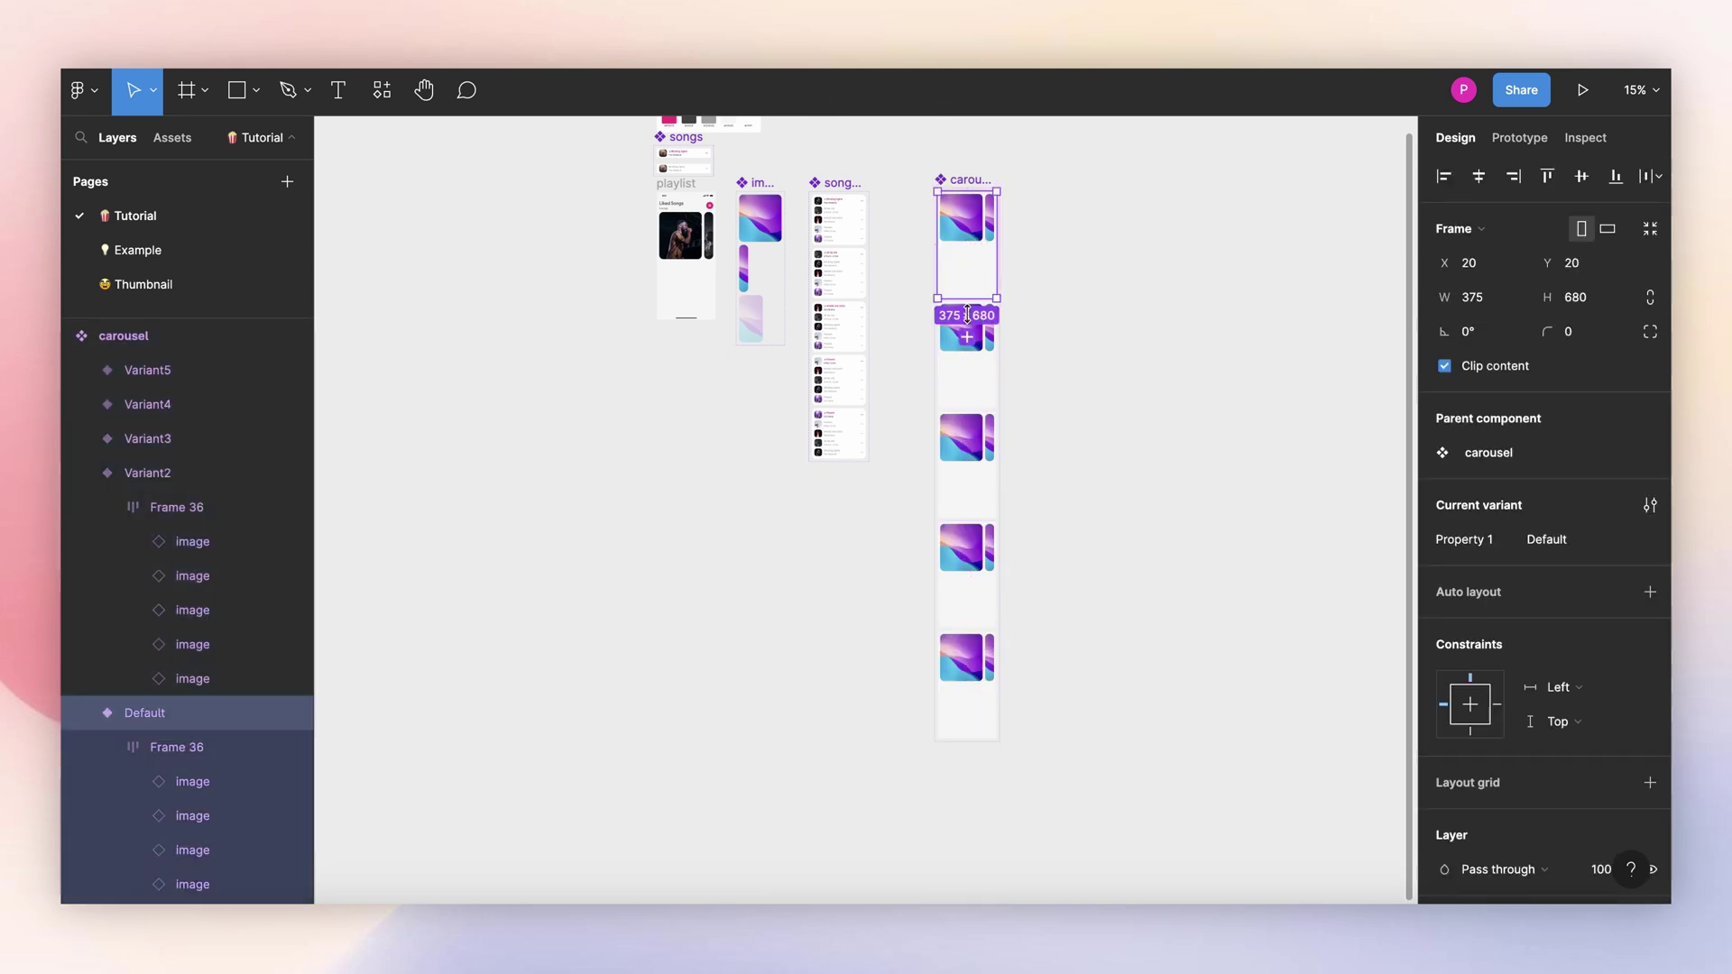
shift+click(973, 394)
shift+click(970, 476)
shift+click(966, 591)
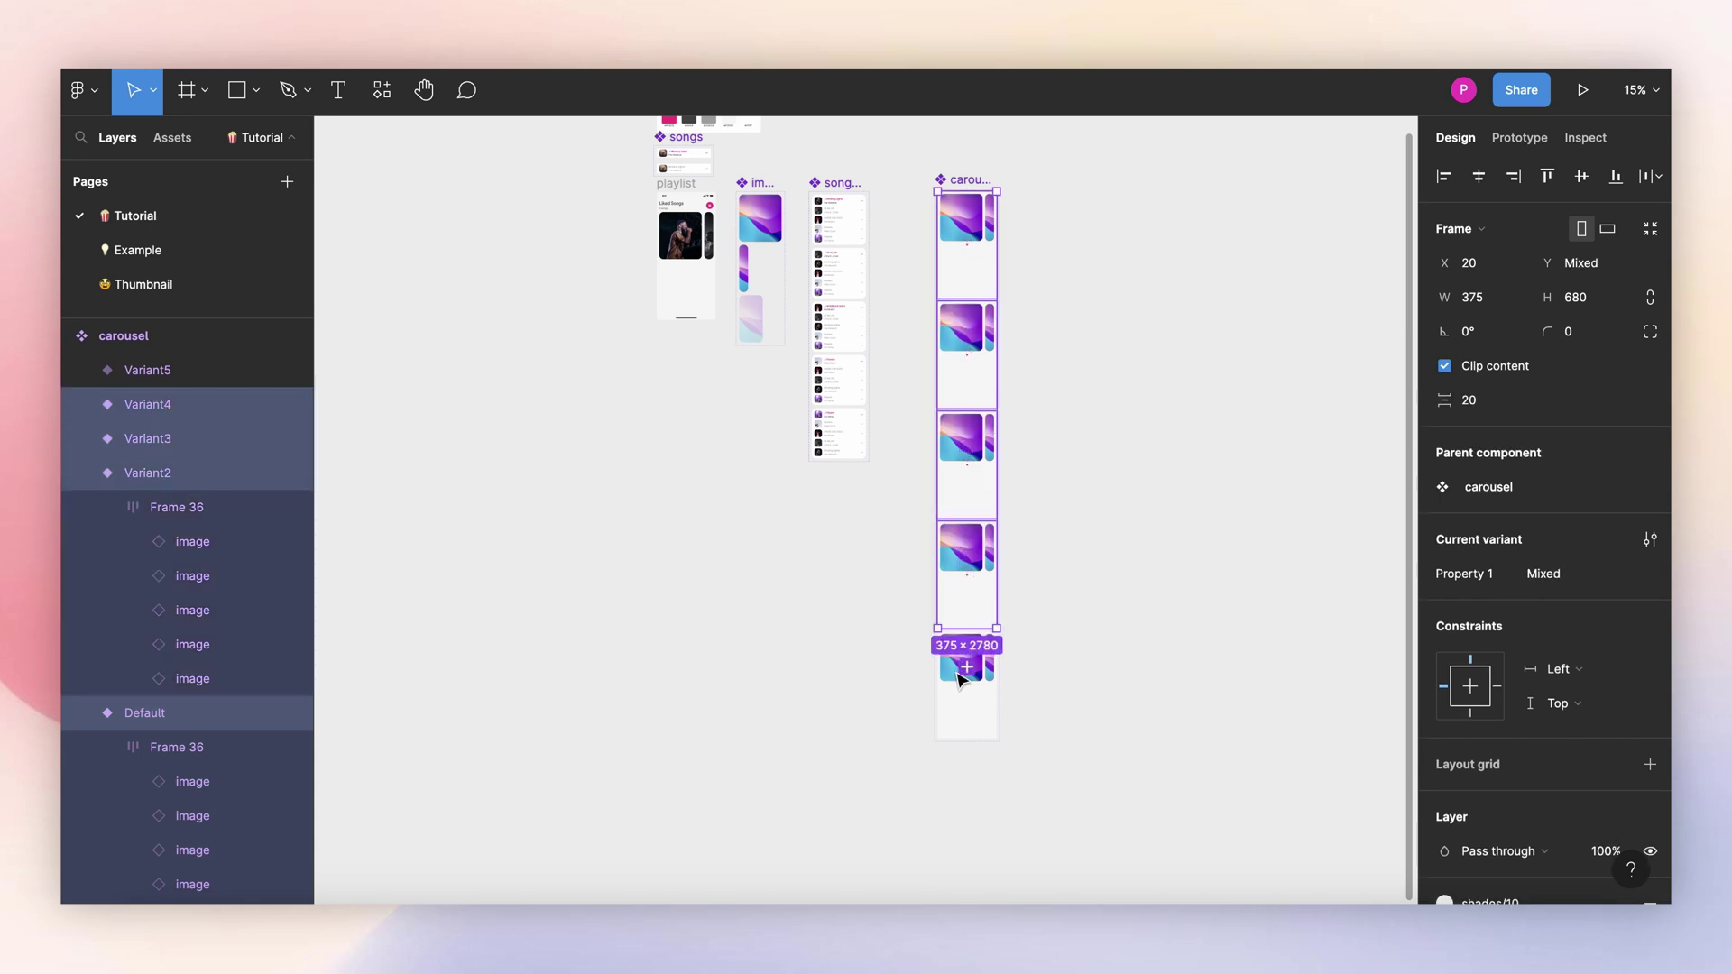
shift+click(963, 697)
click(1489, 486)
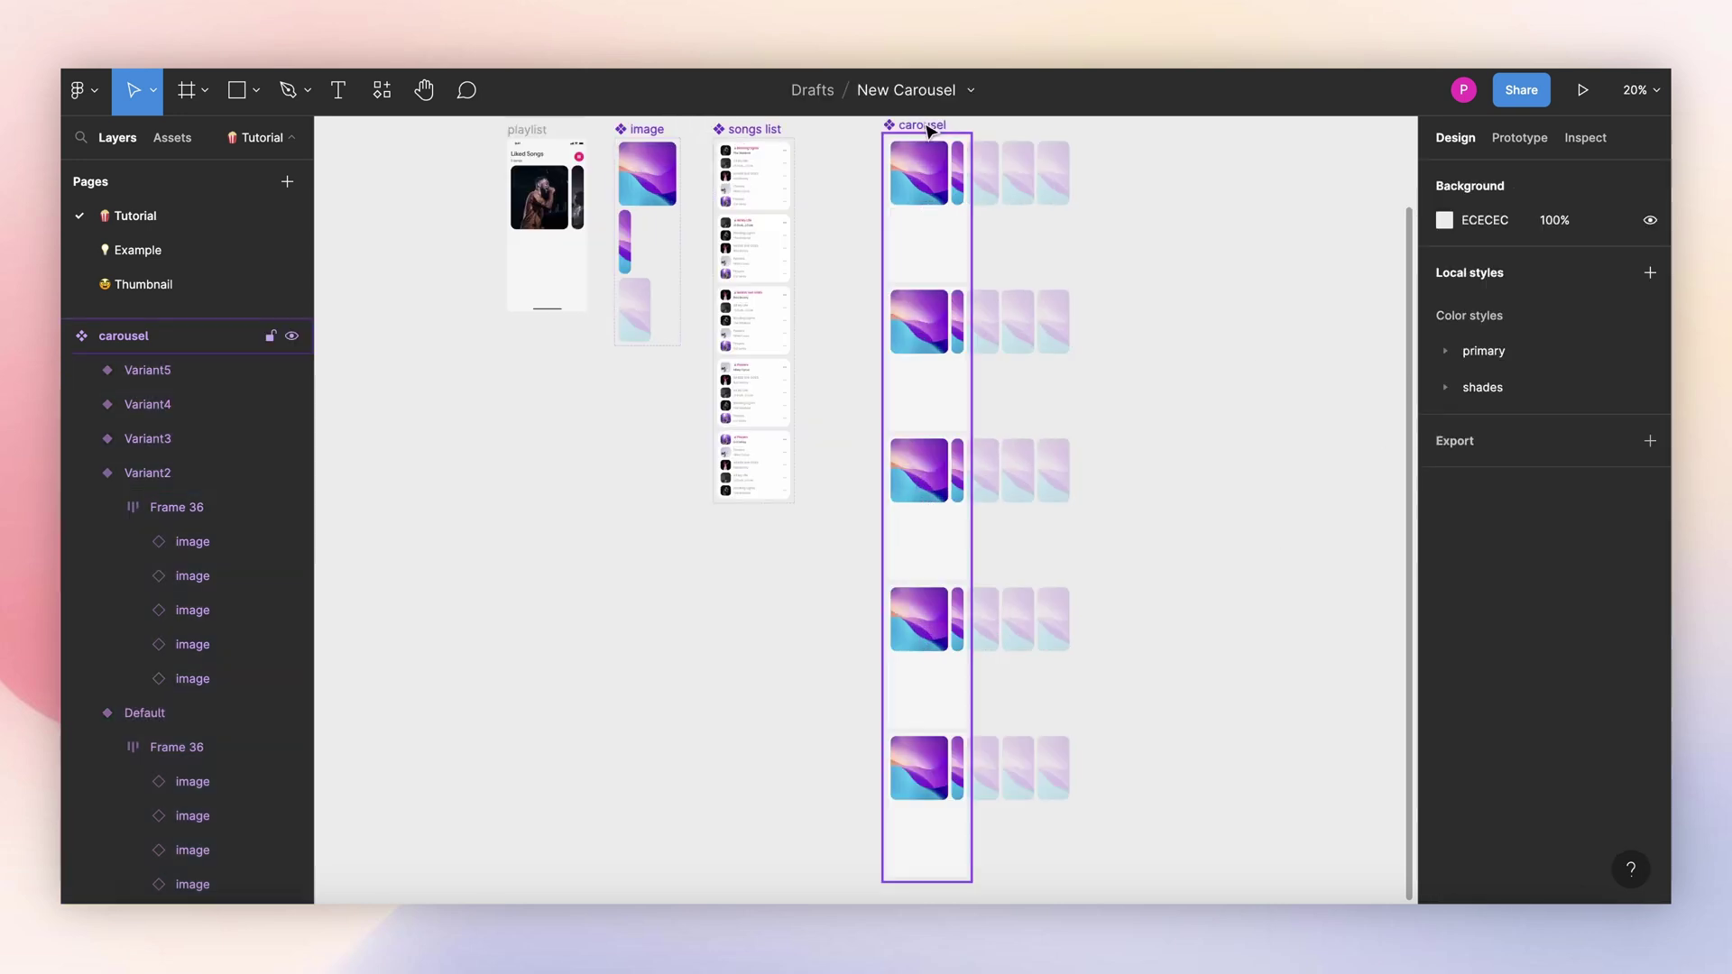
Step: Rename the carousel set's variant property as song and its five values as 1, 2, 3, 4 and 5
click(1615, 508)
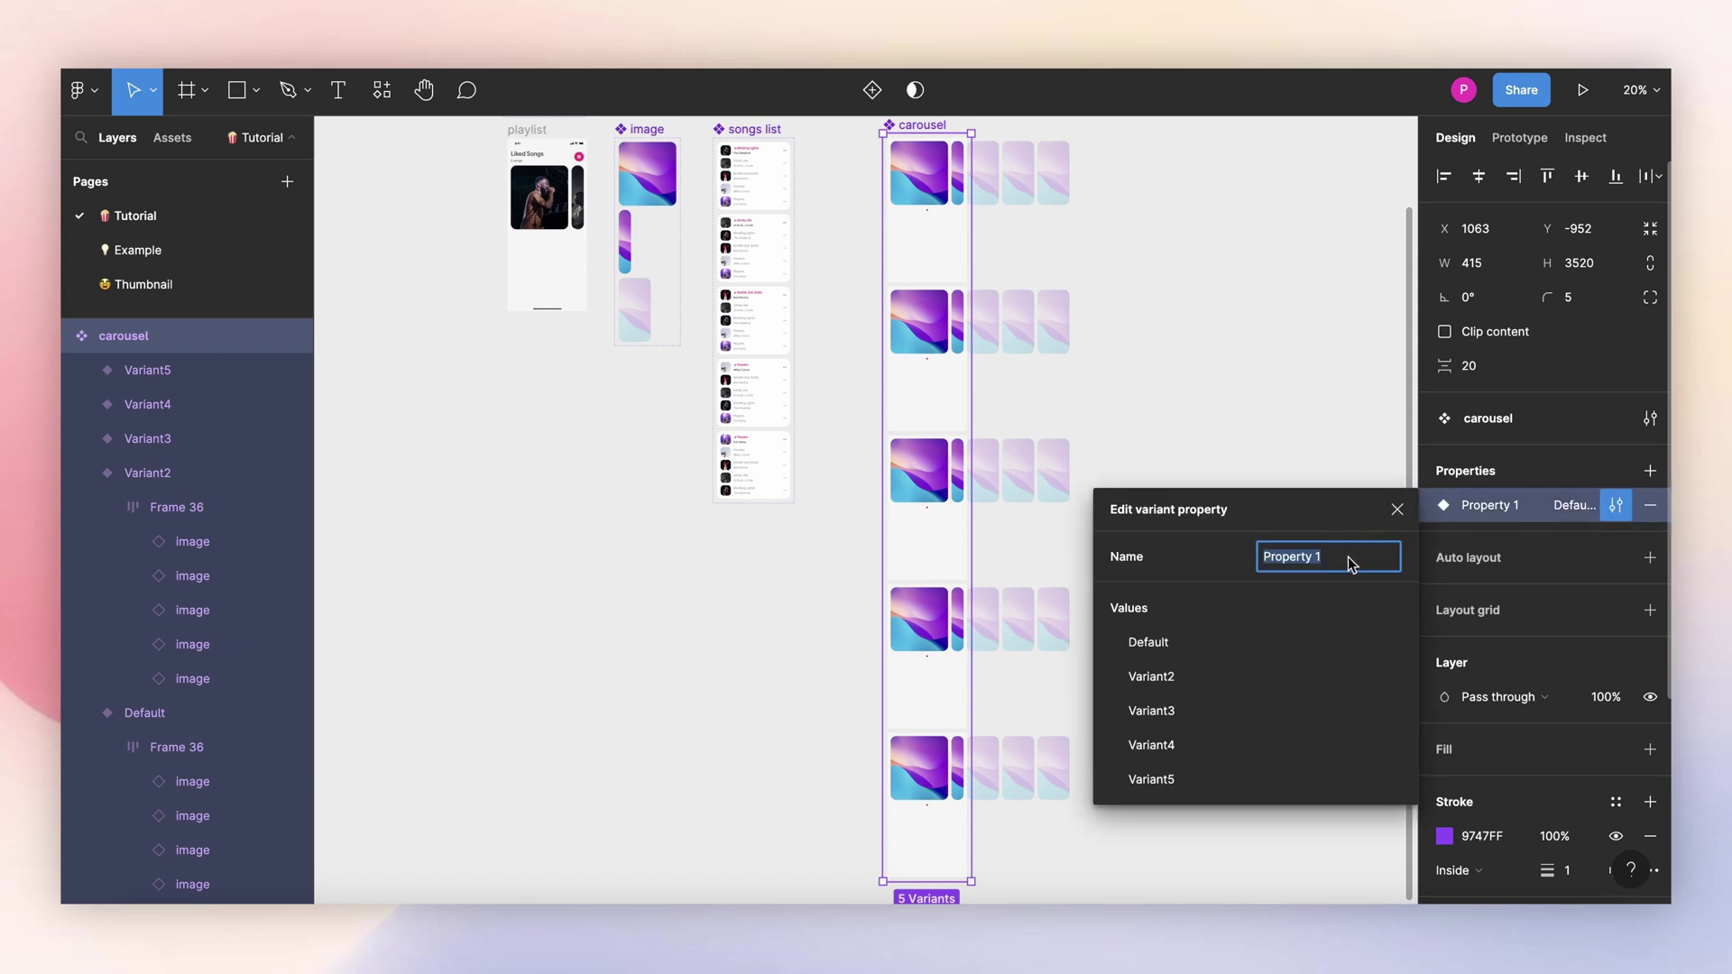
key(Return)
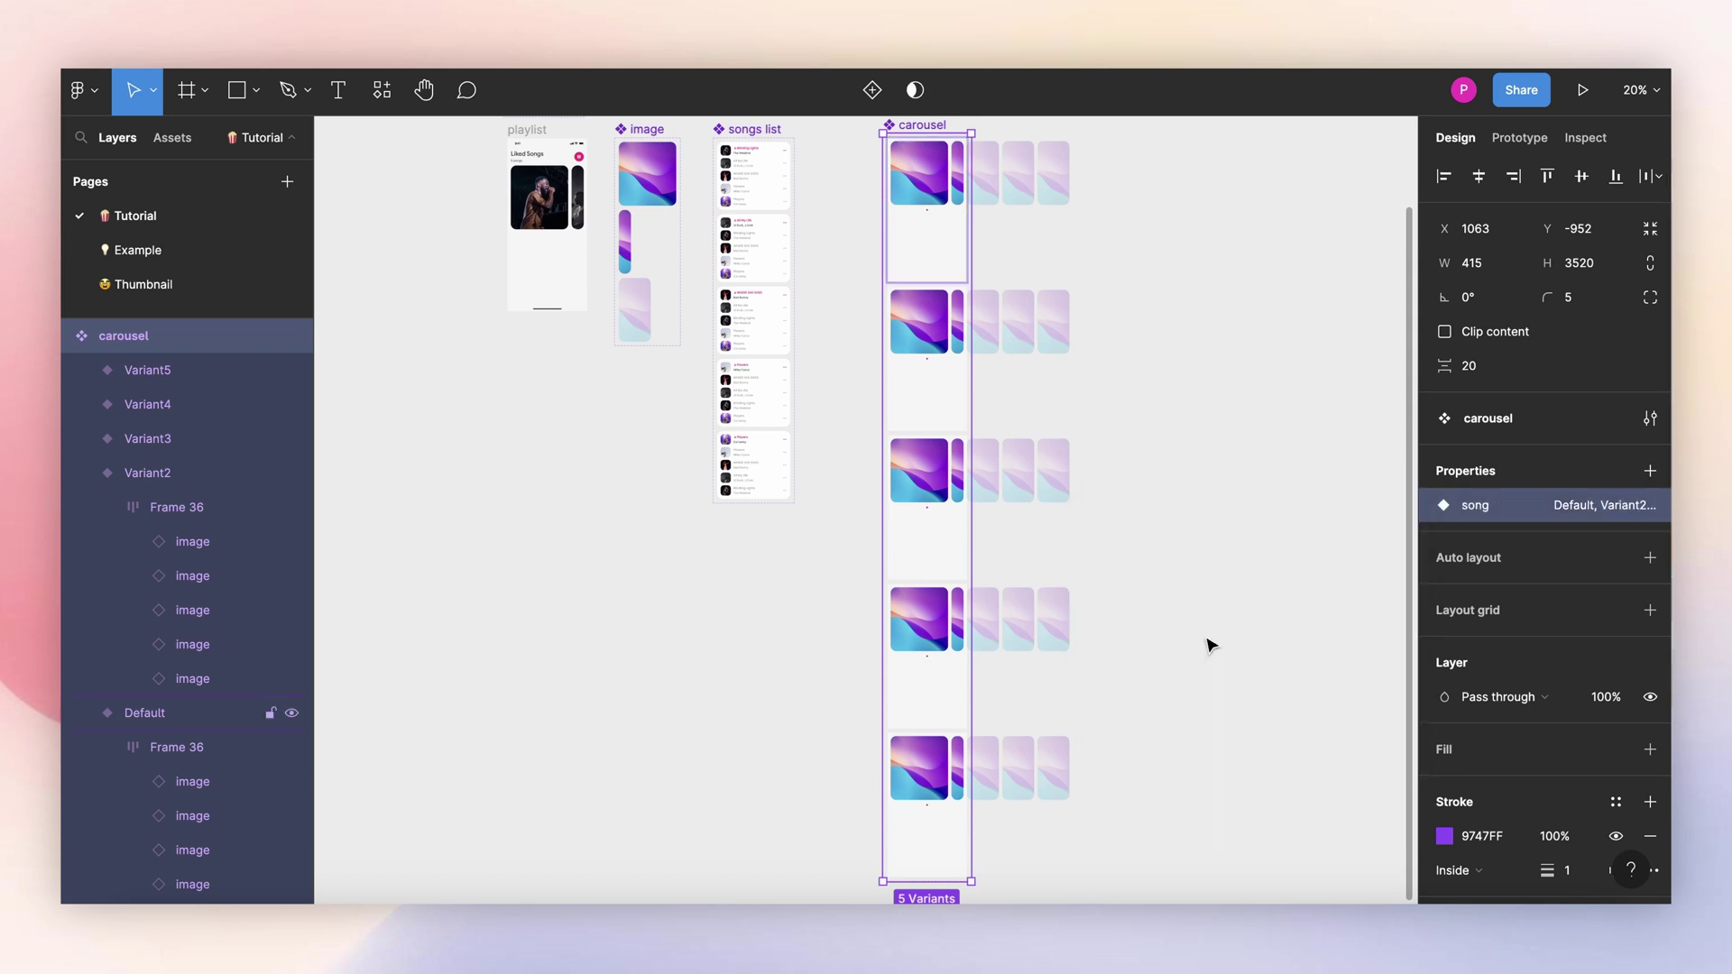
click(1615, 506)
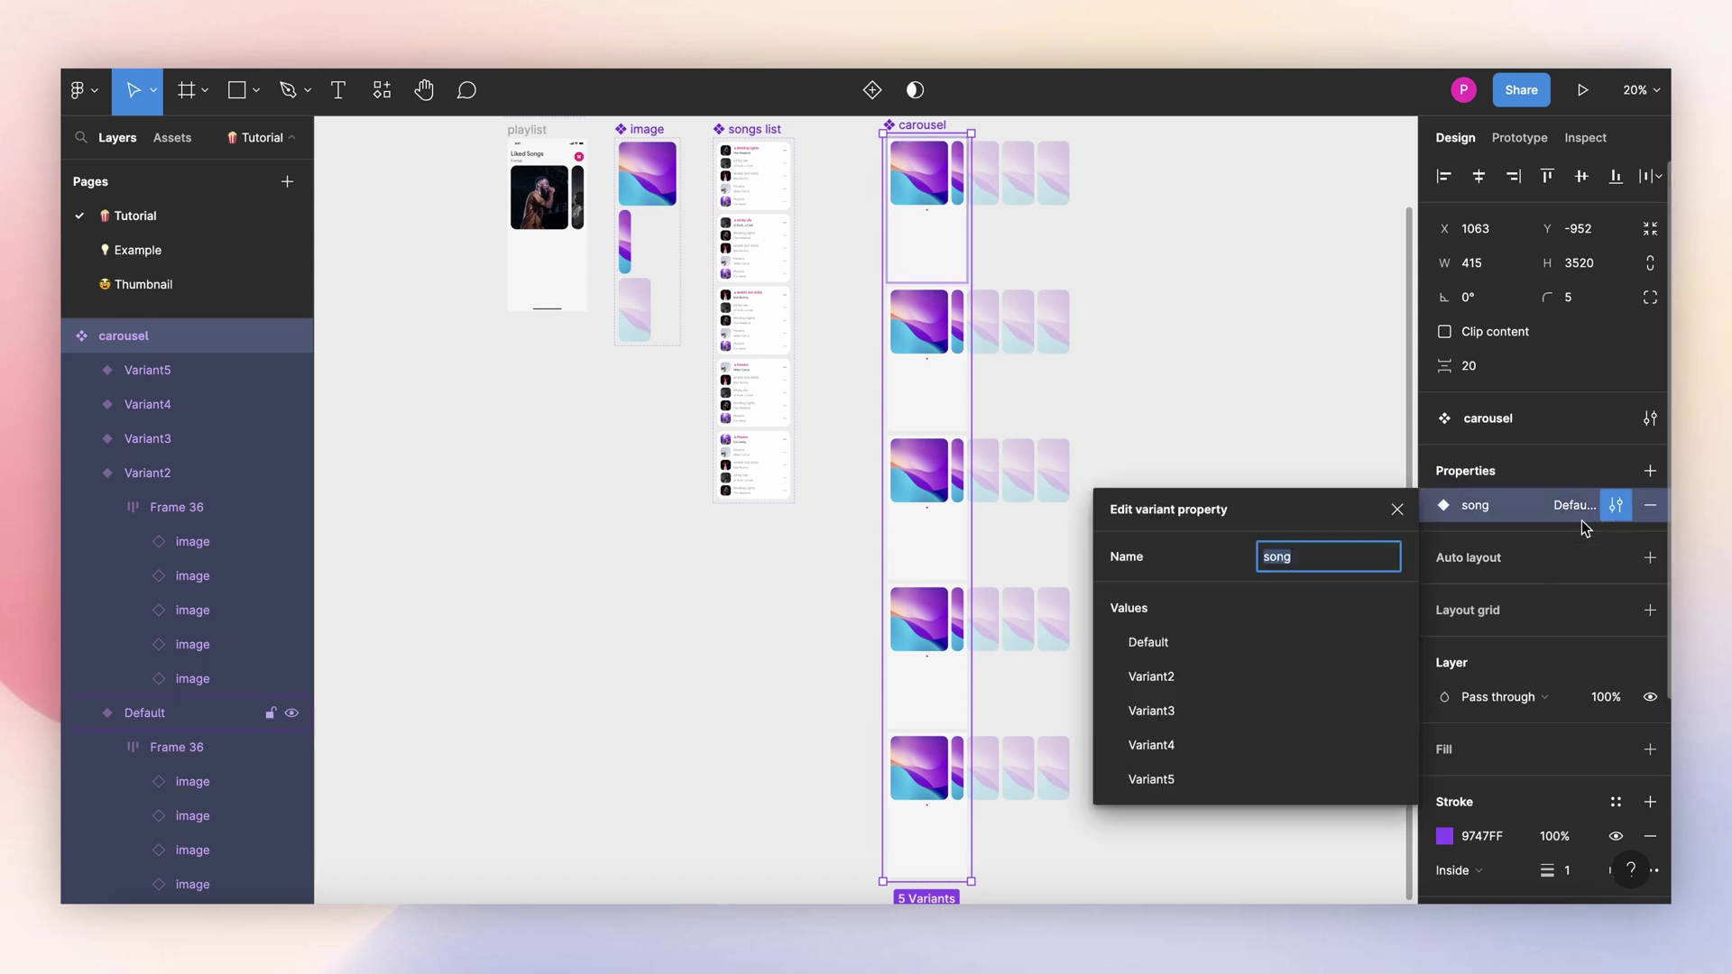
double_click(1177, 643)
text(1)
double_click(1172, 677)
text(2)
double_click(1169, 709)
text(3)
double_click(1164, 745)
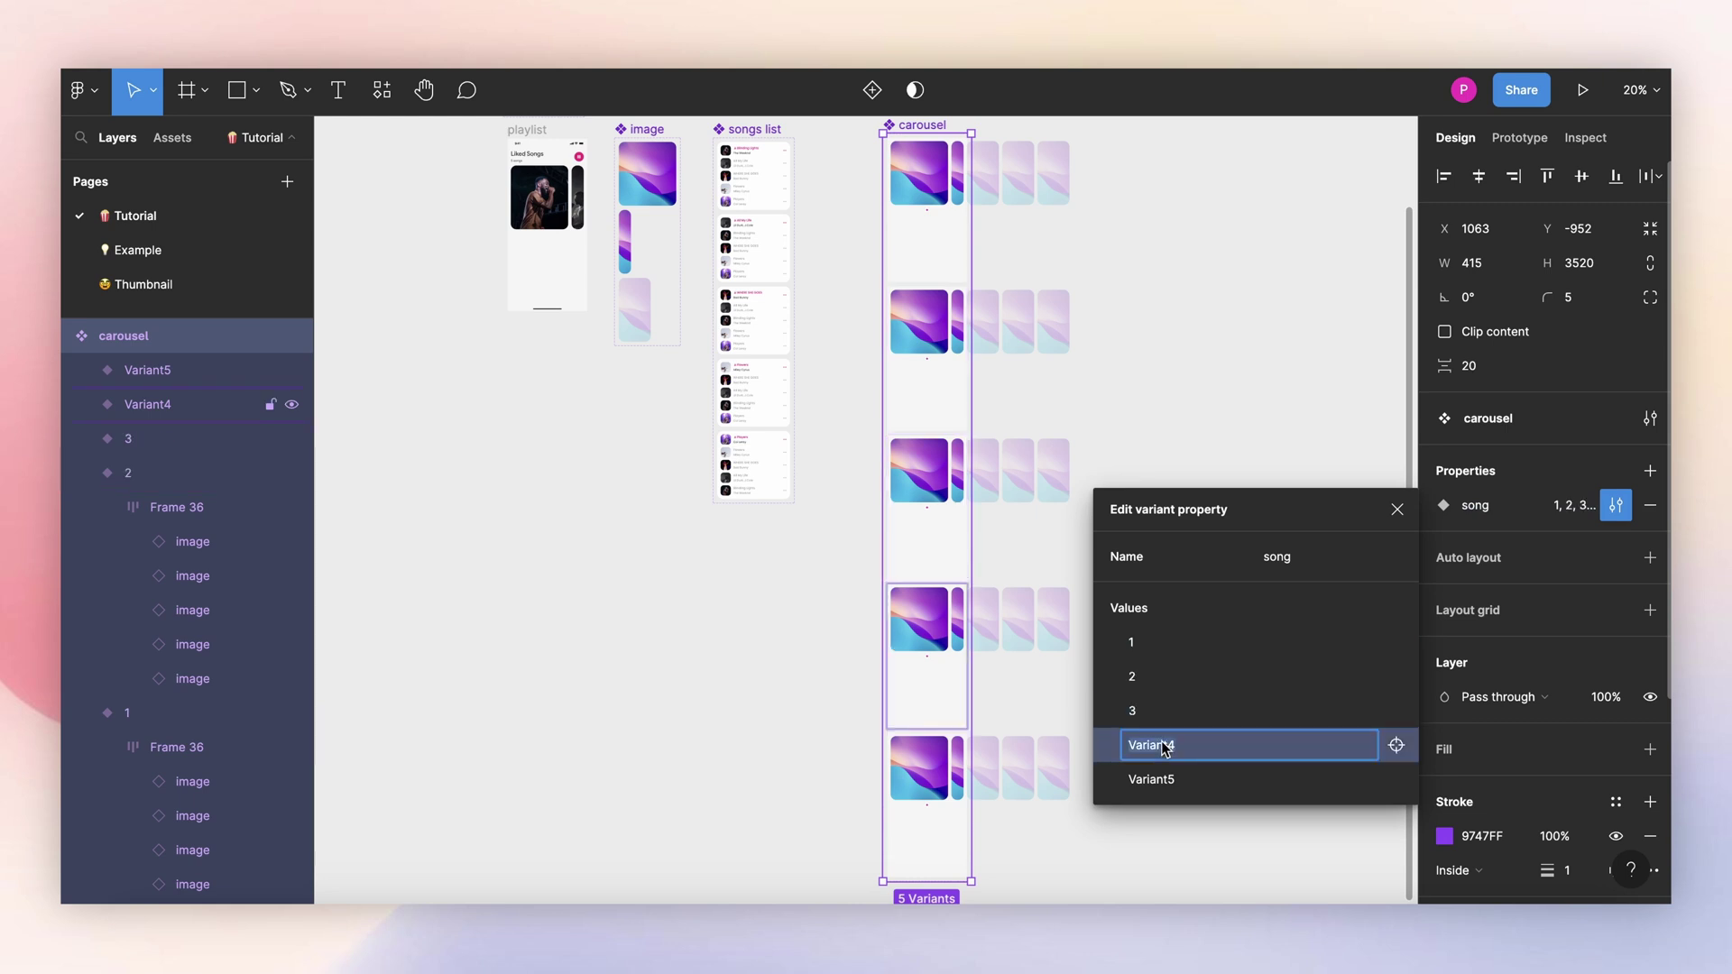
text(4)
double_click(1159, 780)
text(5)
click(1397, 509)
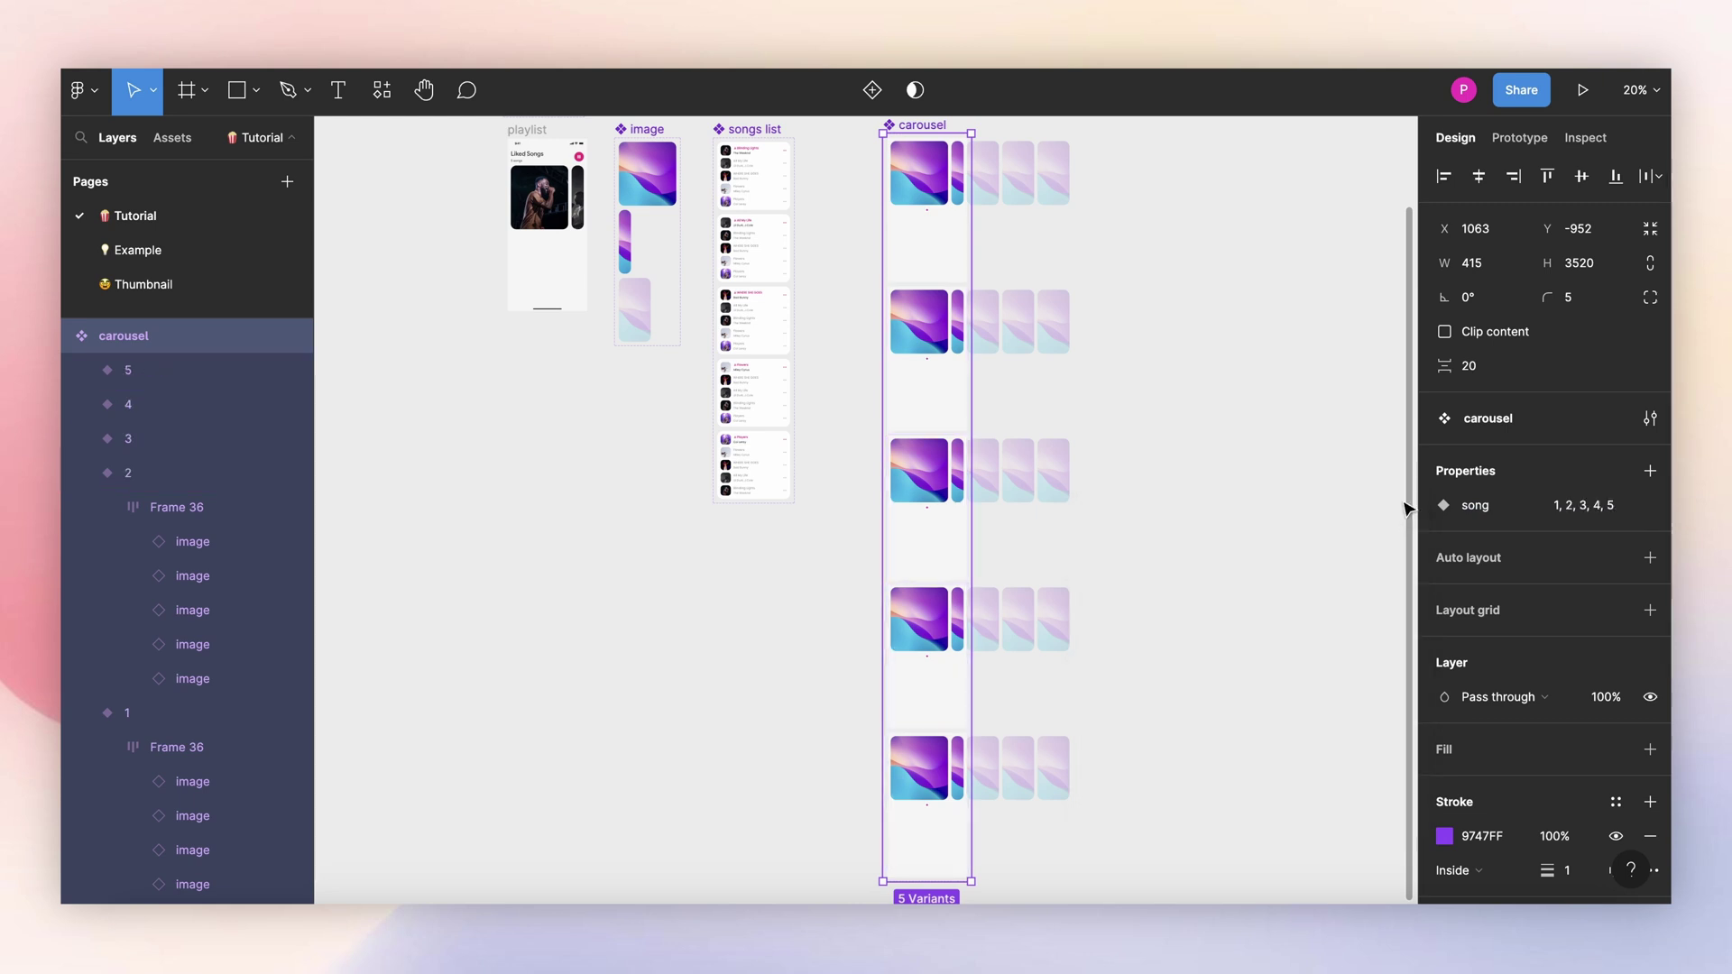
click(1274, 373)
scroll(879, 248, up, 1)
scroll(879, 248, right, 1)
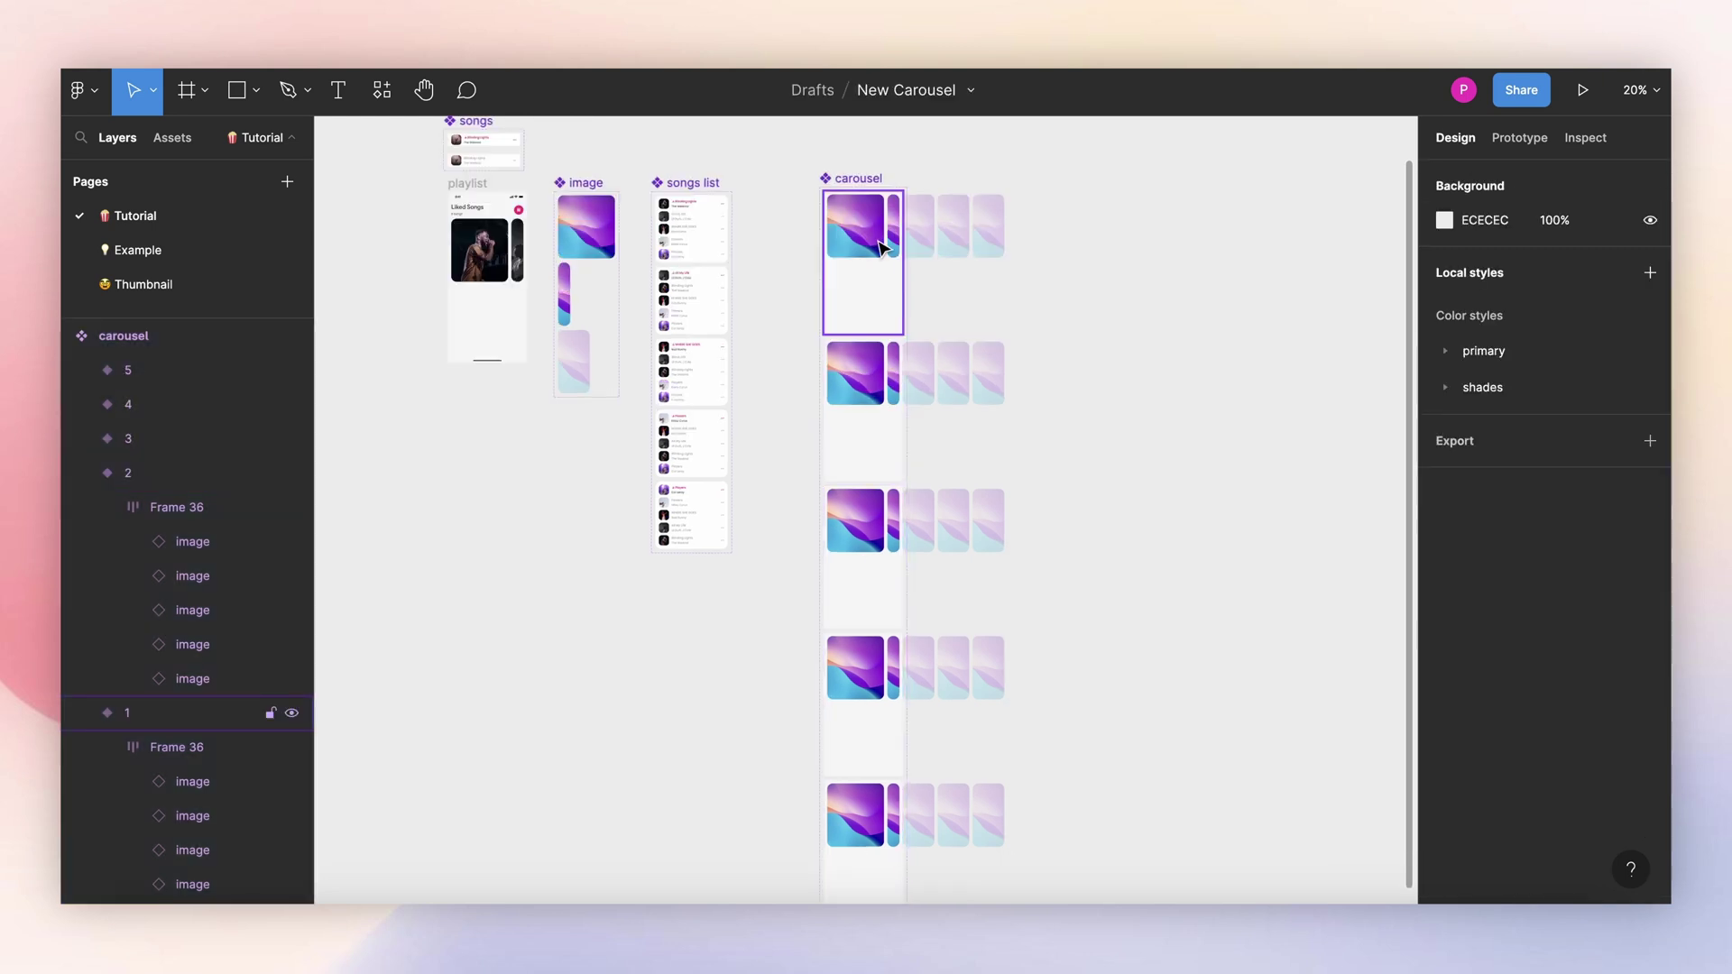
double_click(880, 250)
click(879, 250)
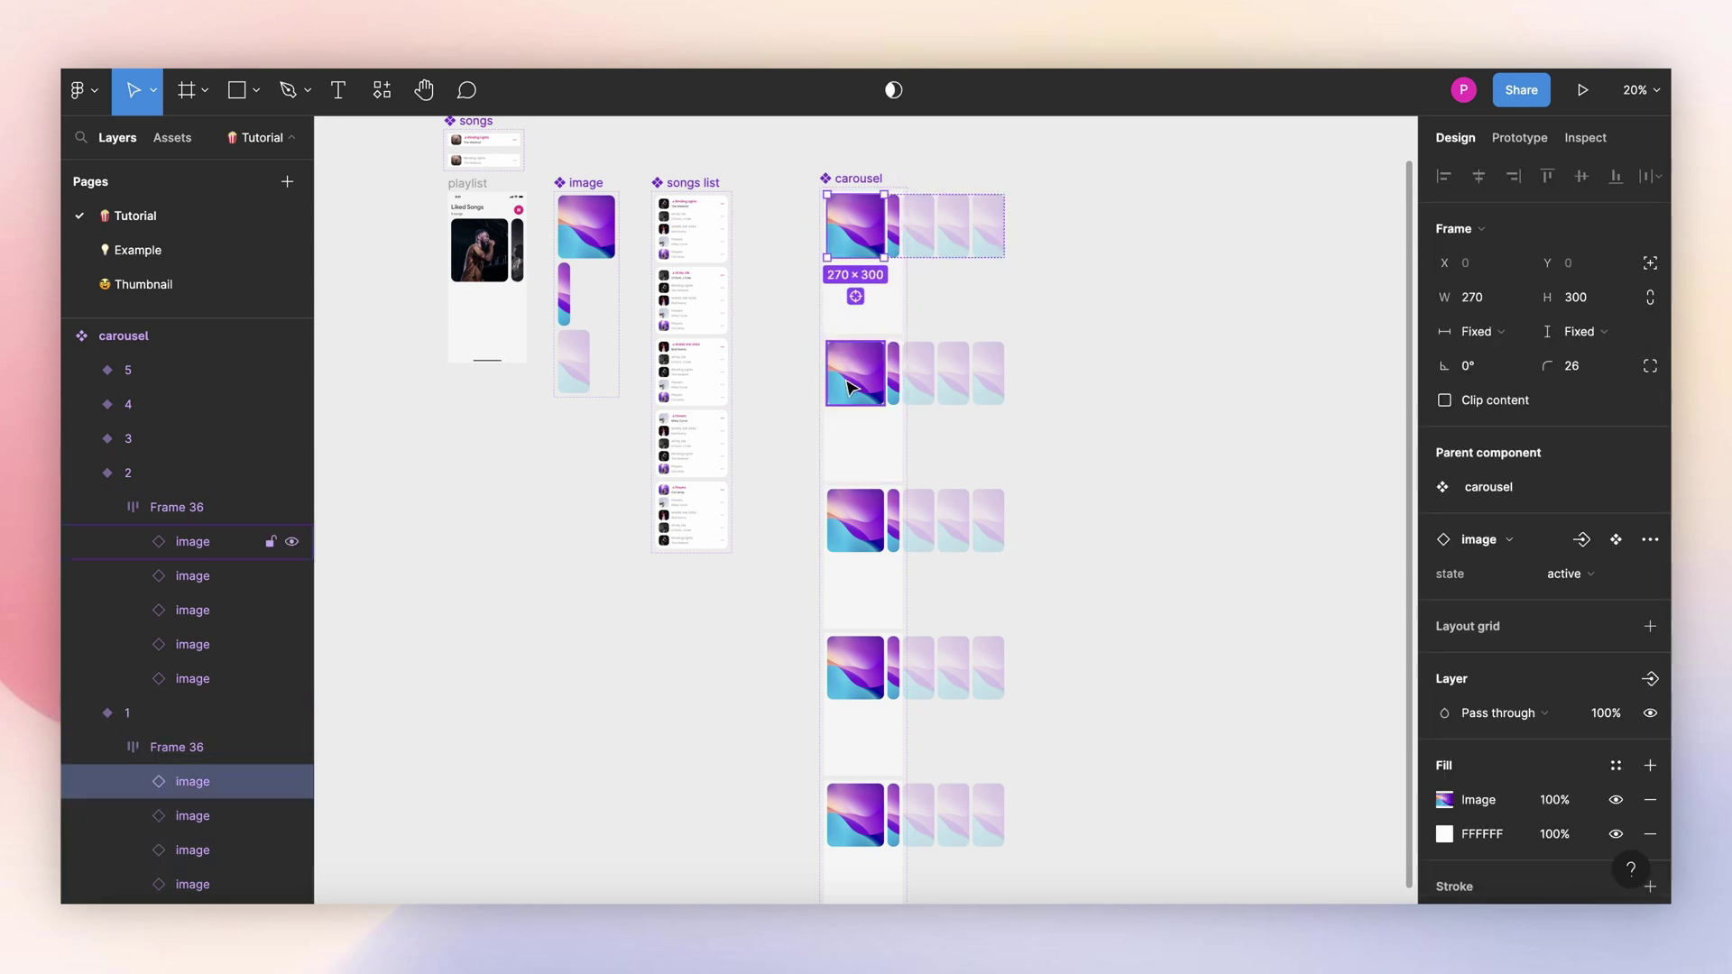
click(959, 295)
Step: Fill the first image of all five carousel variants with the man-in-brown-shirt photo from an Unsplash search for "singer"
double_click(862, 252)
click(862, 253)
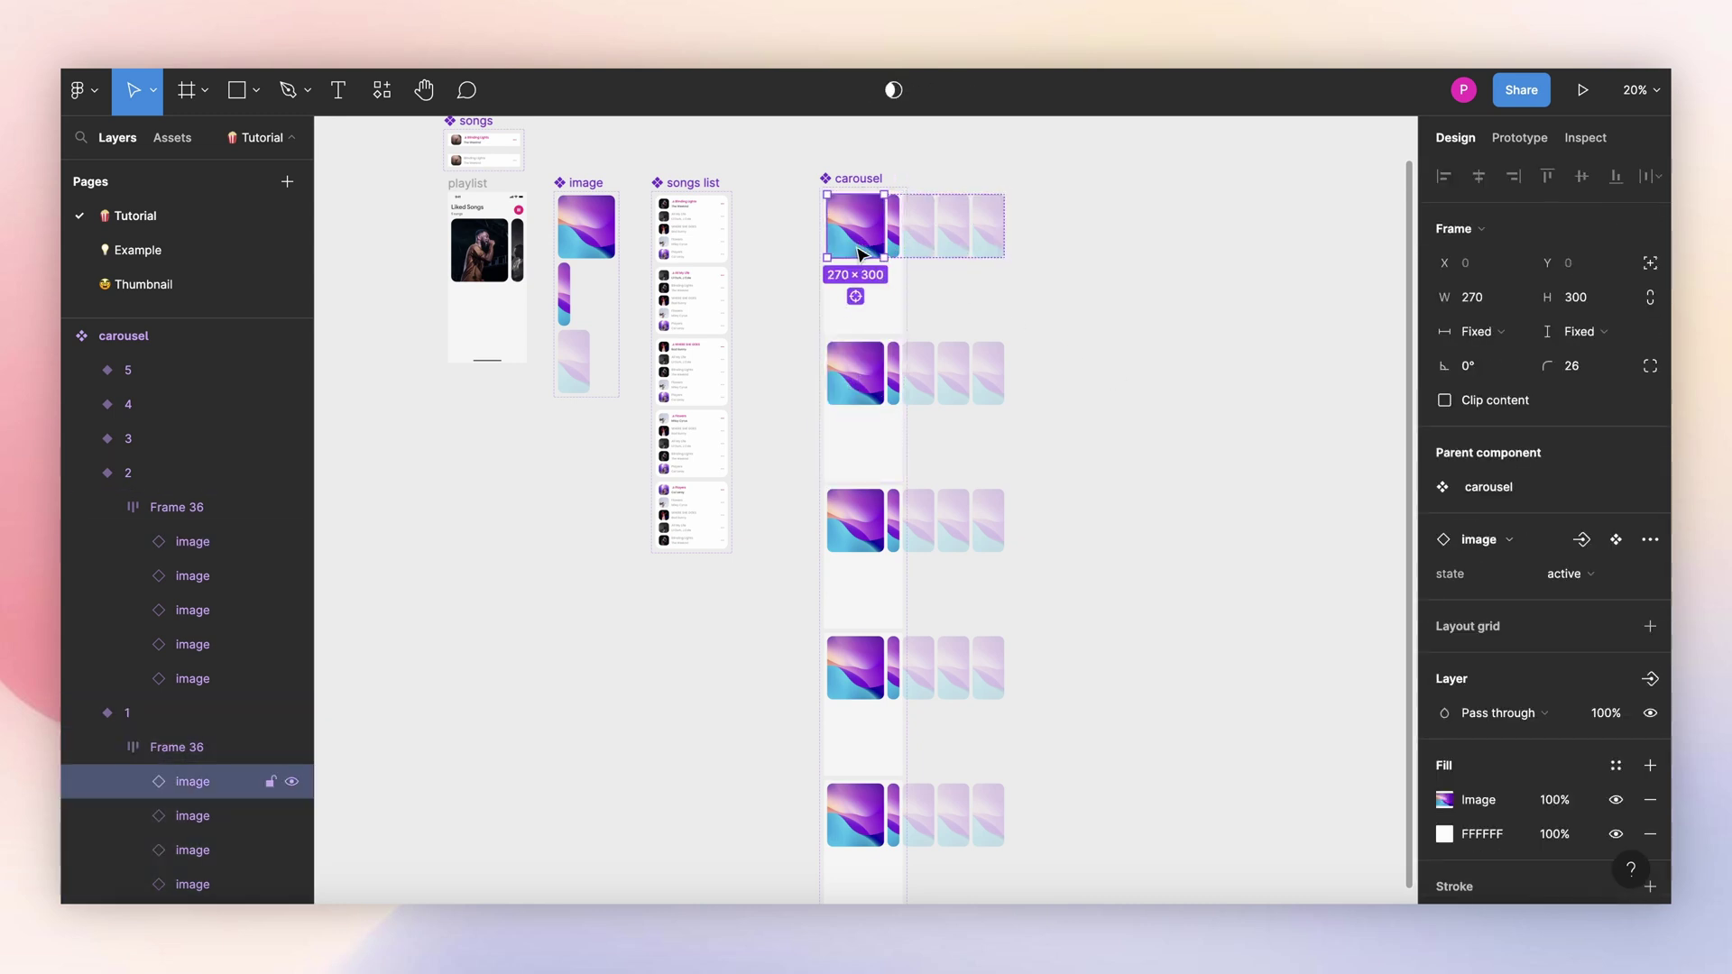
shift+click(857, 374)
shift+click(863, 536)
shift+click(862, 668)
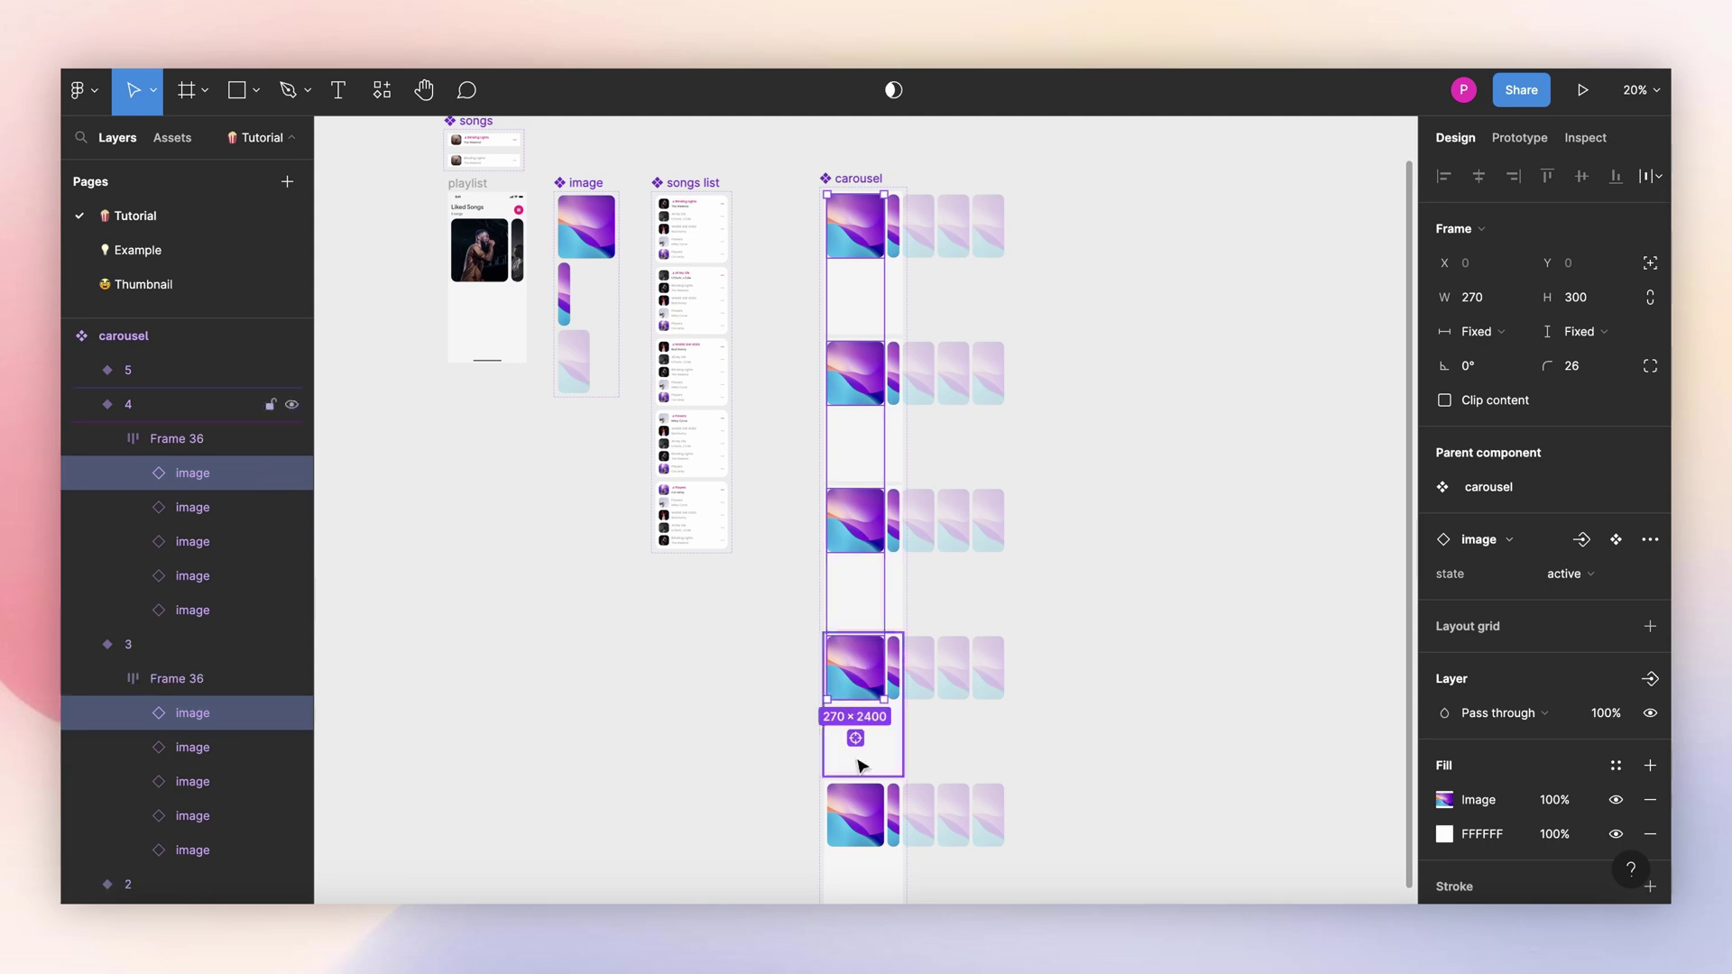
shift+click(848, 832)
scroll(655, 213, up, 5)
scroll(625, 228, down, 3)
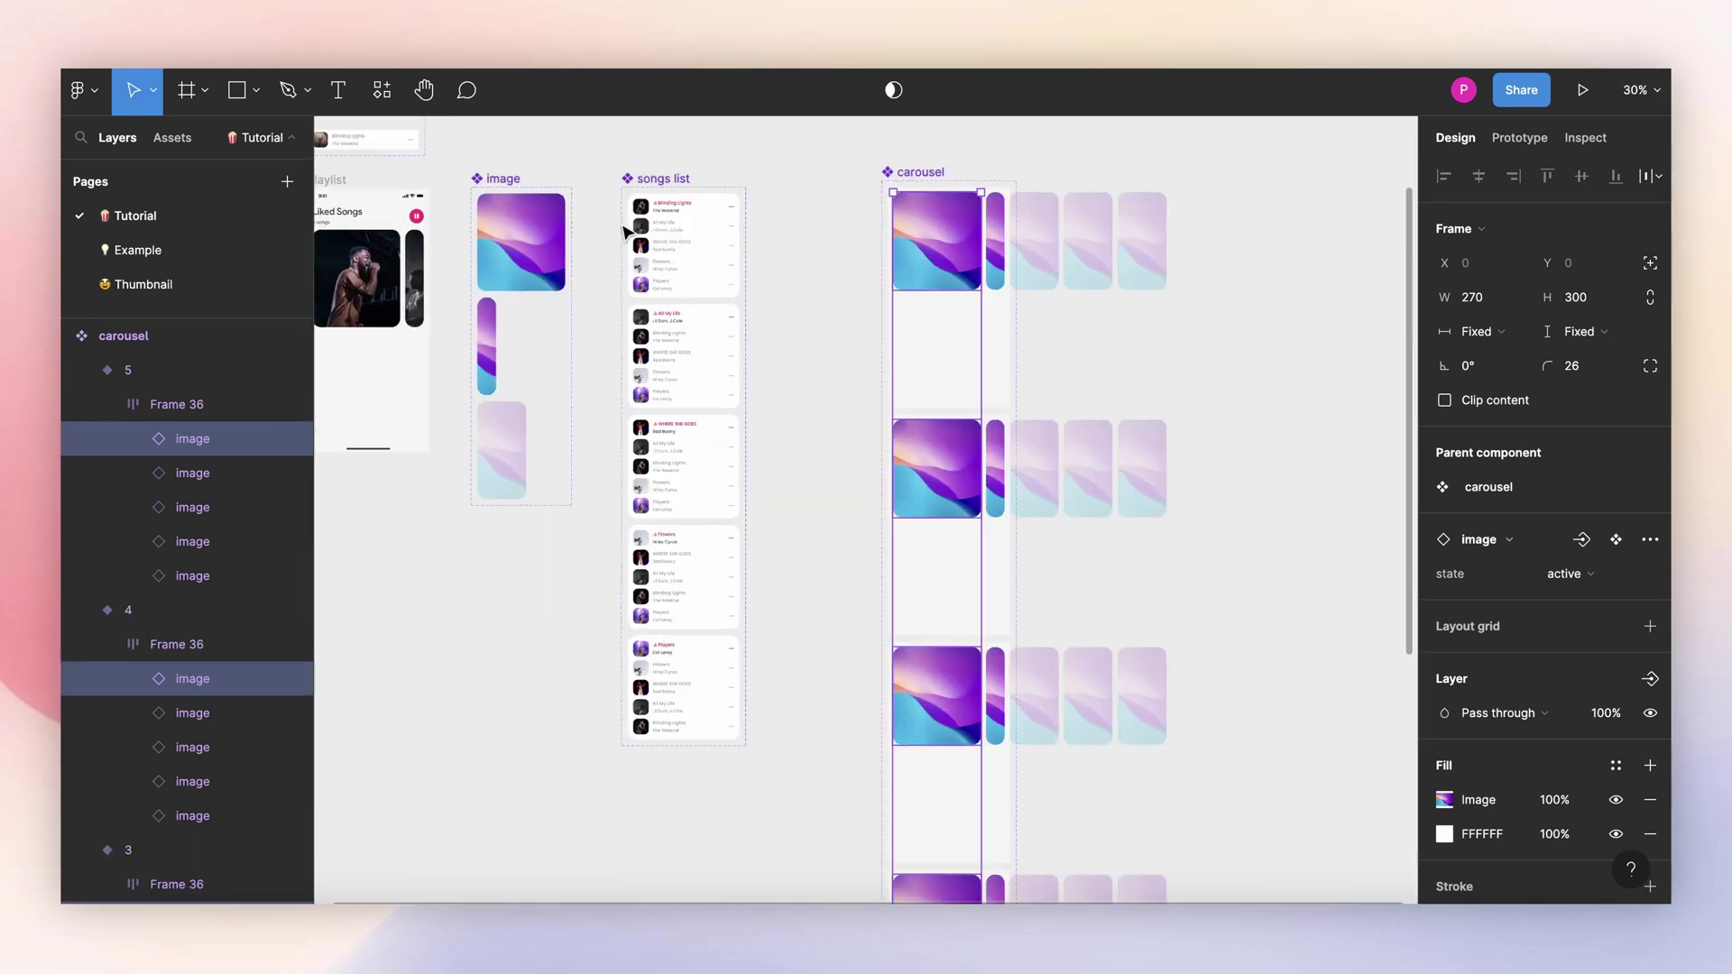
key(ctrl+slash)
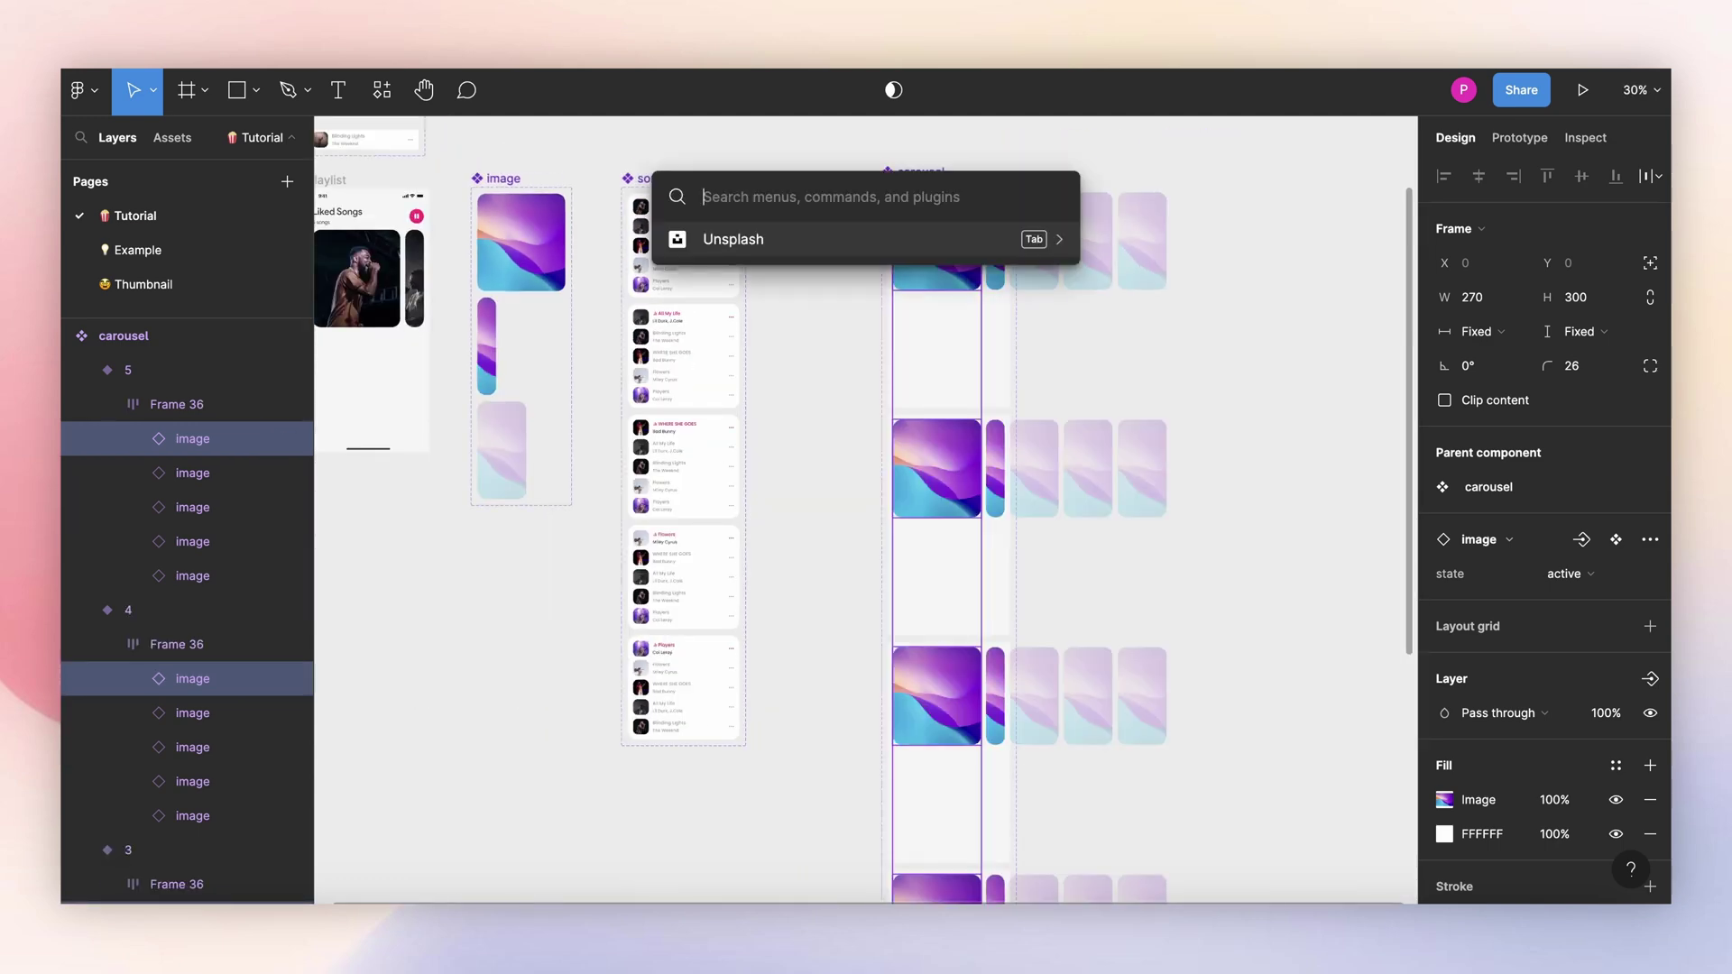
key(Return)
scroll(966, 337, right, 5)
text(sing)
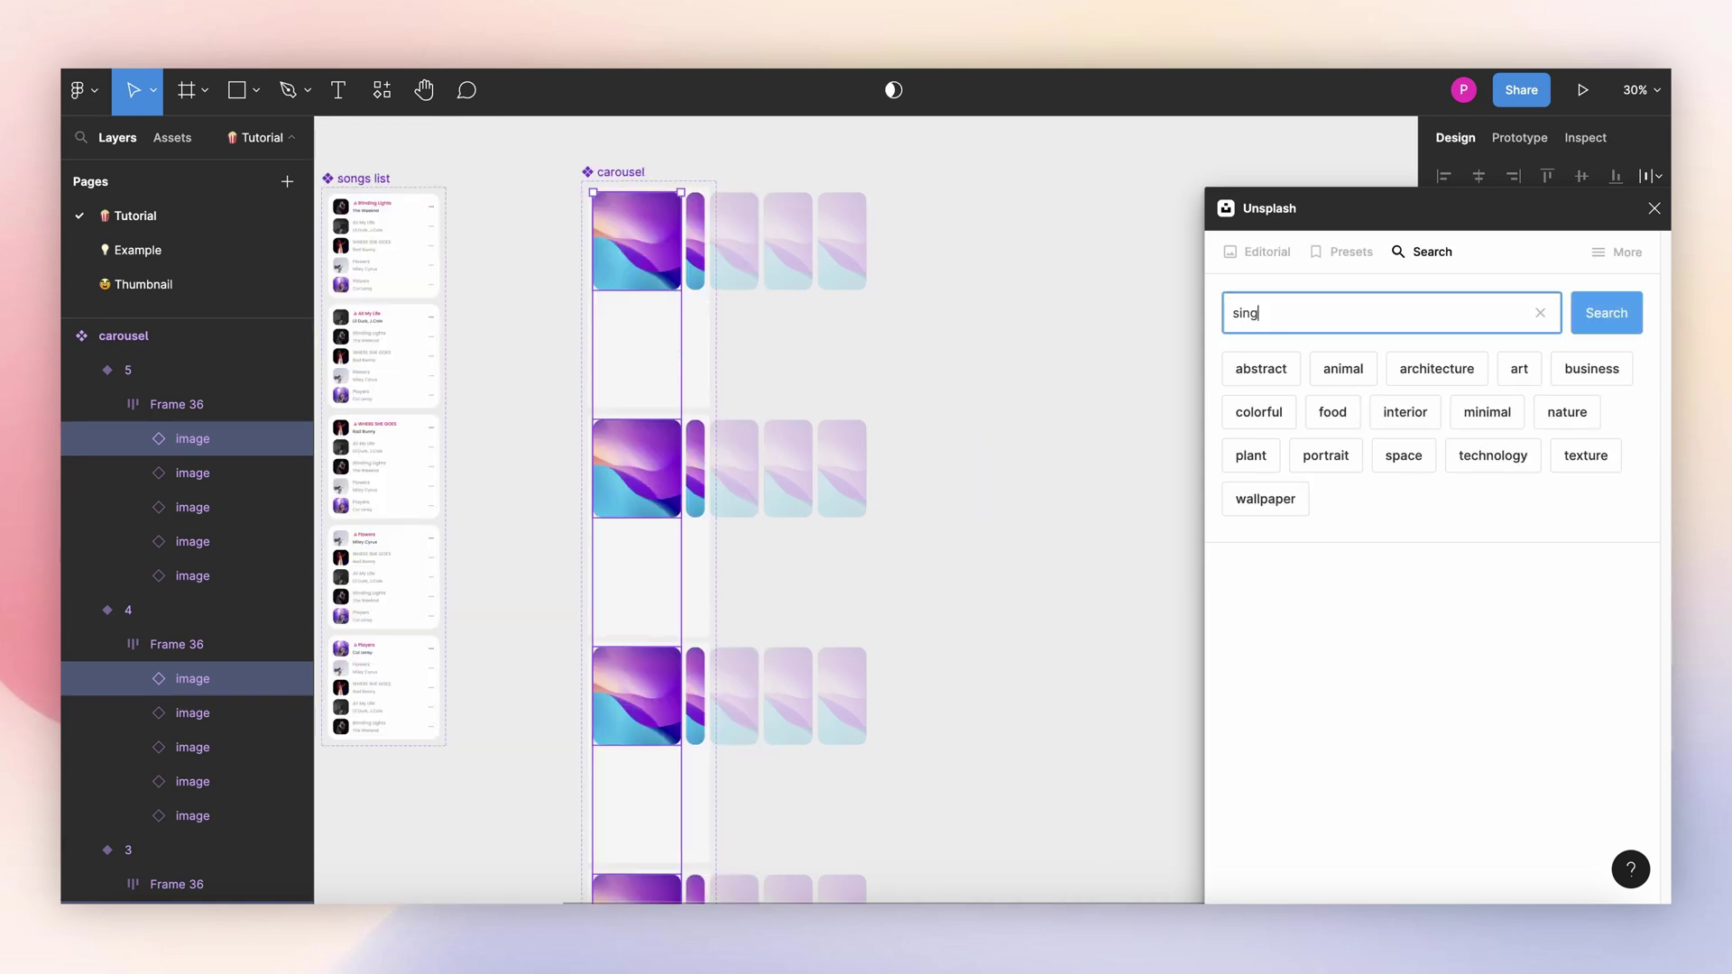
text(er)
key(Return)
scroll(1365, 792, down, 1)
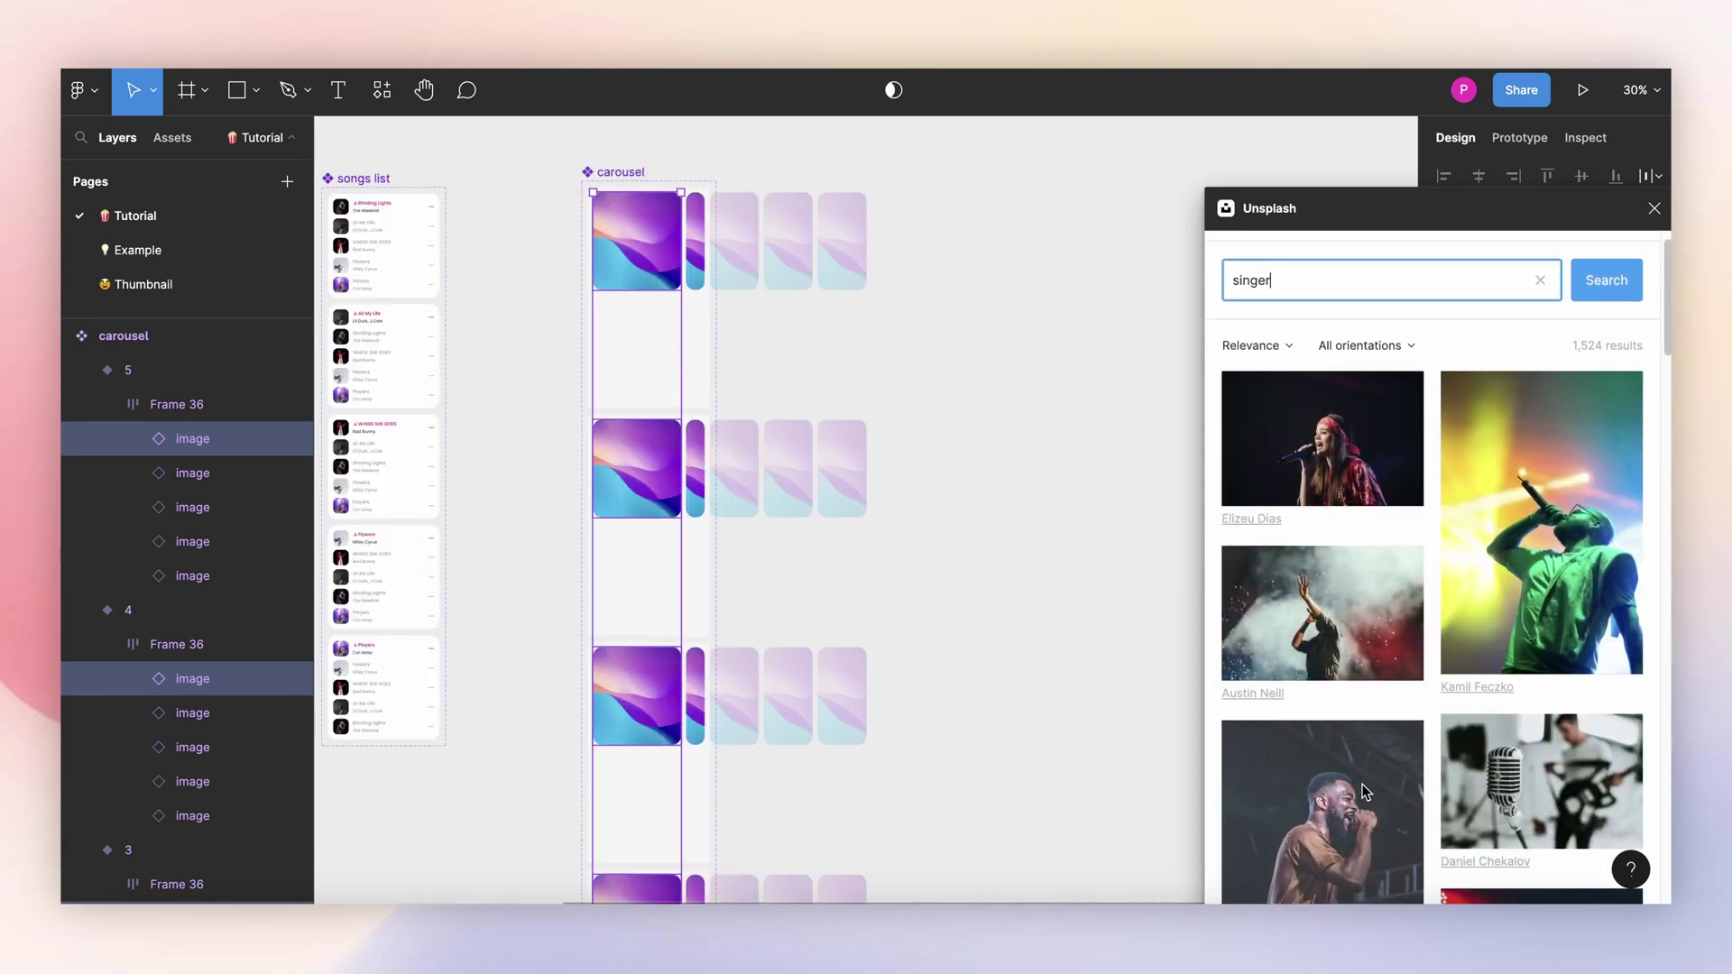
click(1362, 792)
Step: Fill the second image of all five carousel variants with the Unsplash black-and-white photo of a singer in a striped shirt
click(695, 253)
shift+super+click(696, 468)
shift+super+click(696, 668)
scroll(700, 721, down, 4)
shift+super+click(695, 830)
shift+super+click(696, 830)
scroll(1404, 612, down, 10)
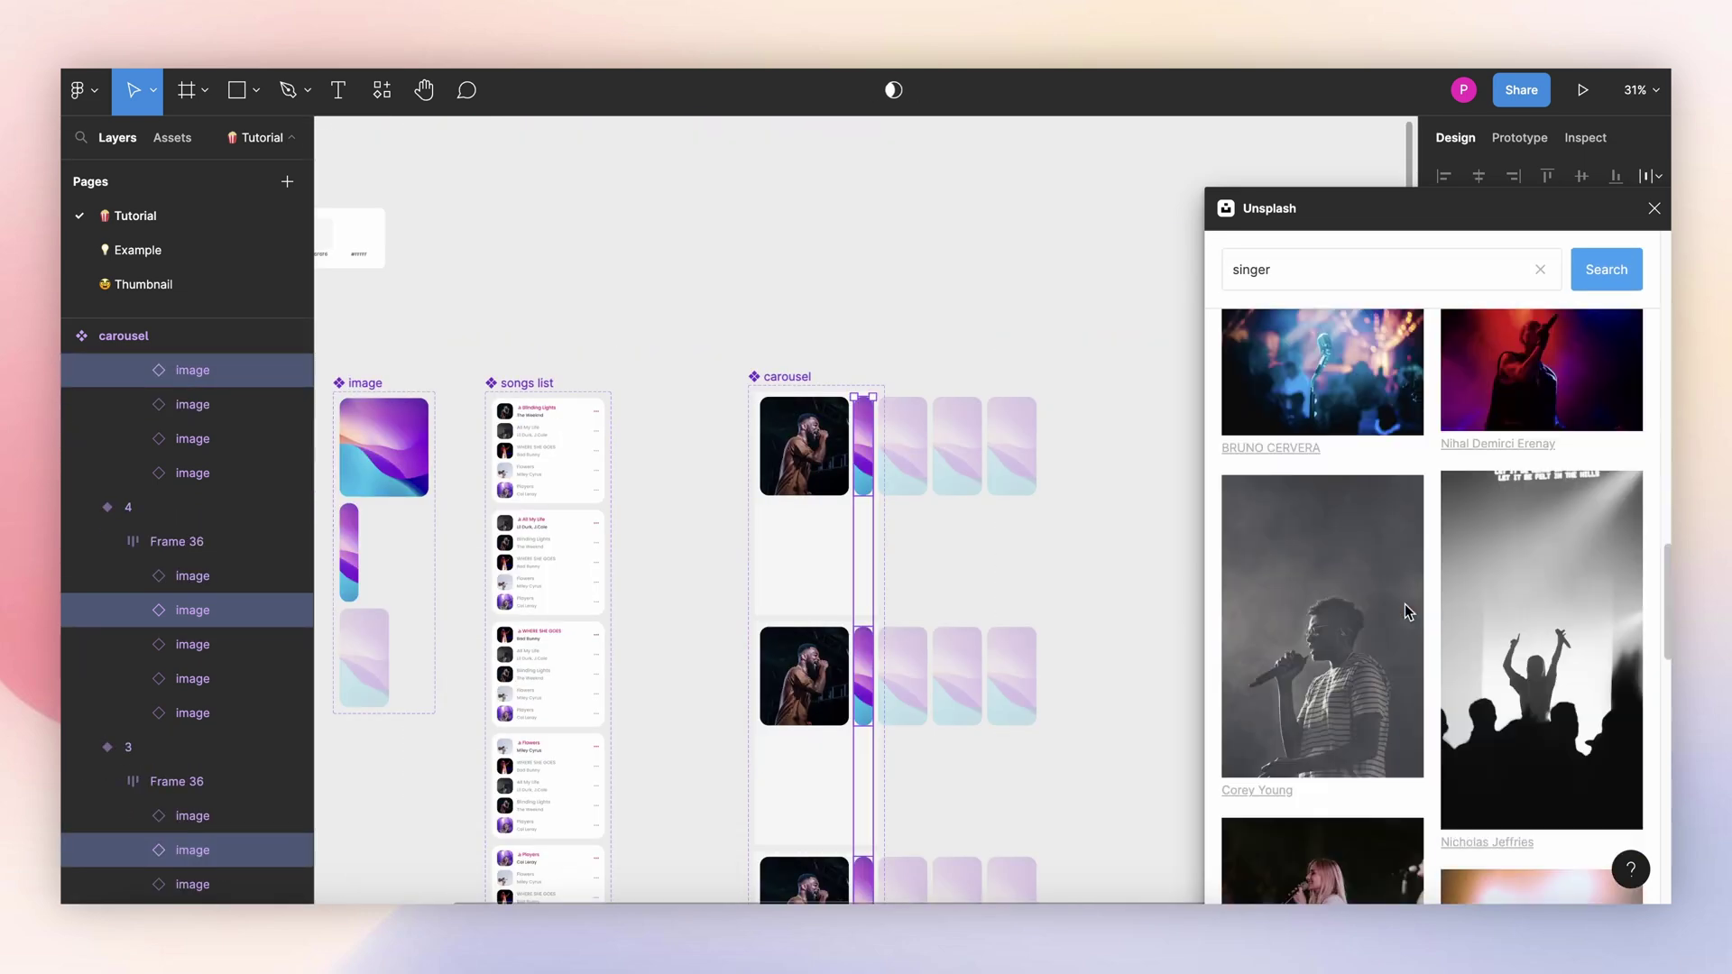
click(1404, 611)
Step: Fill the third image of all five carousel variants with the Unsplash photo of a hooded singer in an orange coat
super+click(921, 463)
scroll(920, 680, down, 5)
shift+super+click(920, 680)
scroll(920, 541, down, 3)
scroll(758, 360, up, 6)
scroll(1322, 541, down, 5)
drag(1280, 269, 1242, 265)
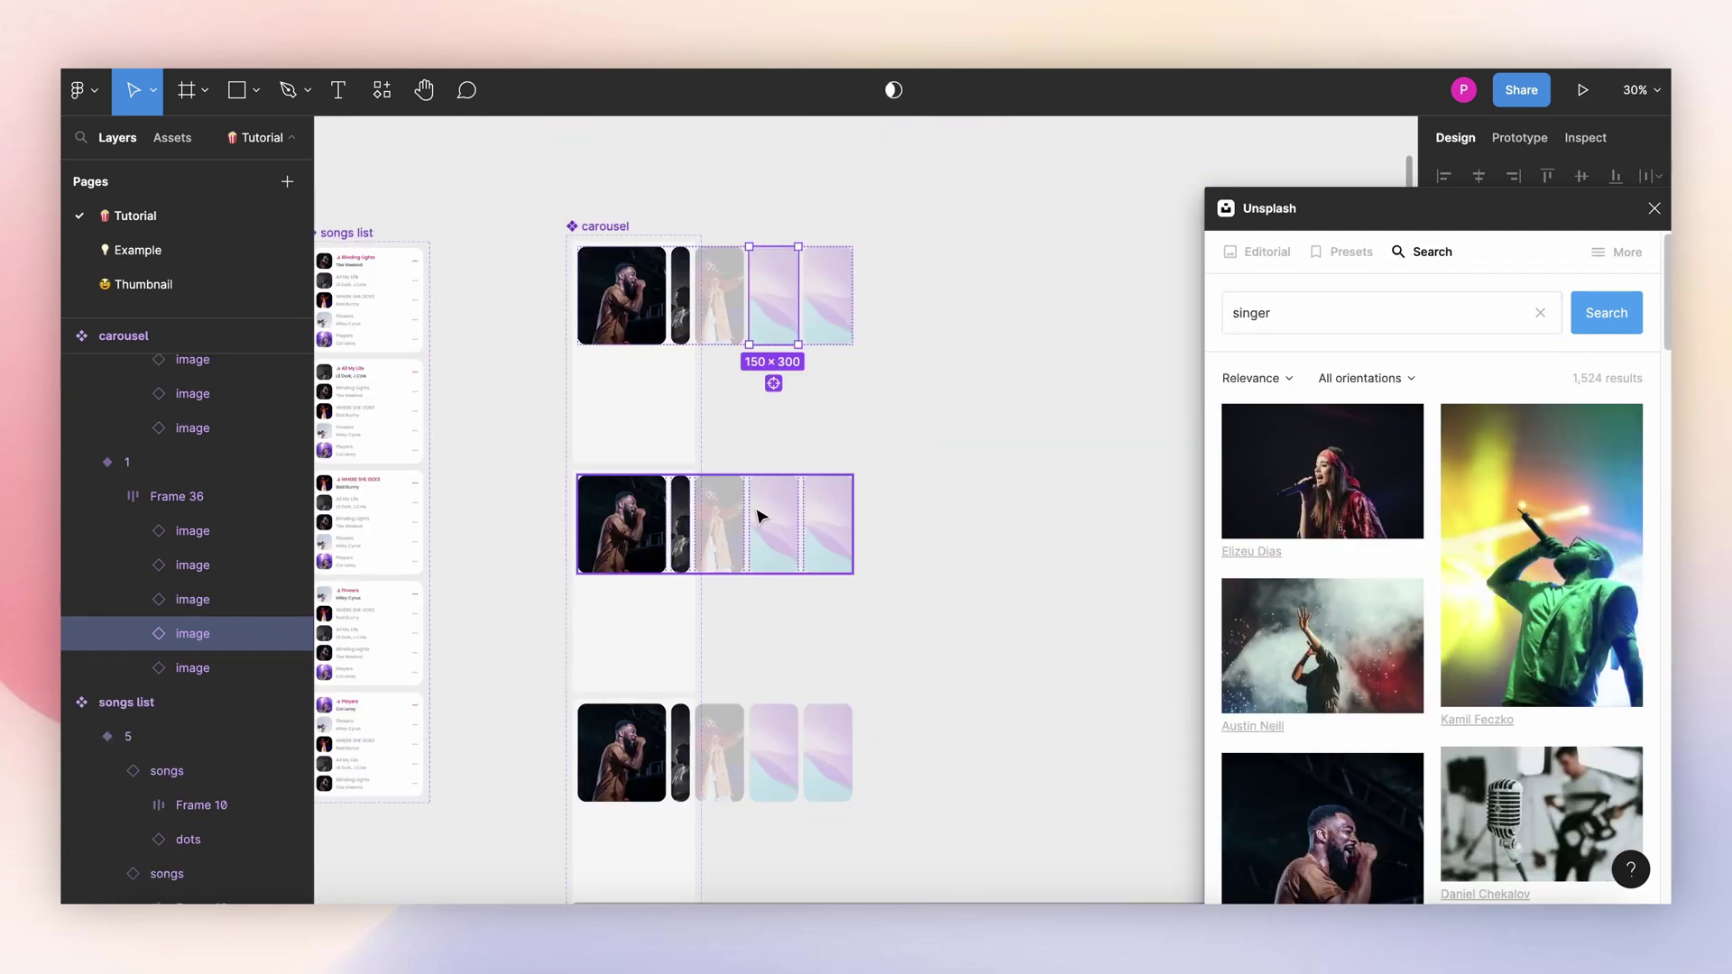
Step: Fill the fourth images of all variants with the Unsplash guitarist photo and the fifth images with the purple-lit singer photo
shift+super+click(758, 516)
shift+super+click(773, 749)
scroll(773, 632, down, 4)
shift+super+click(773, 640)
shift+super+click(785, 835)
scroll(800, 632, up, 3)
scroll(1366, 564, down, 15)
scroll(1326, 683, up, 10)
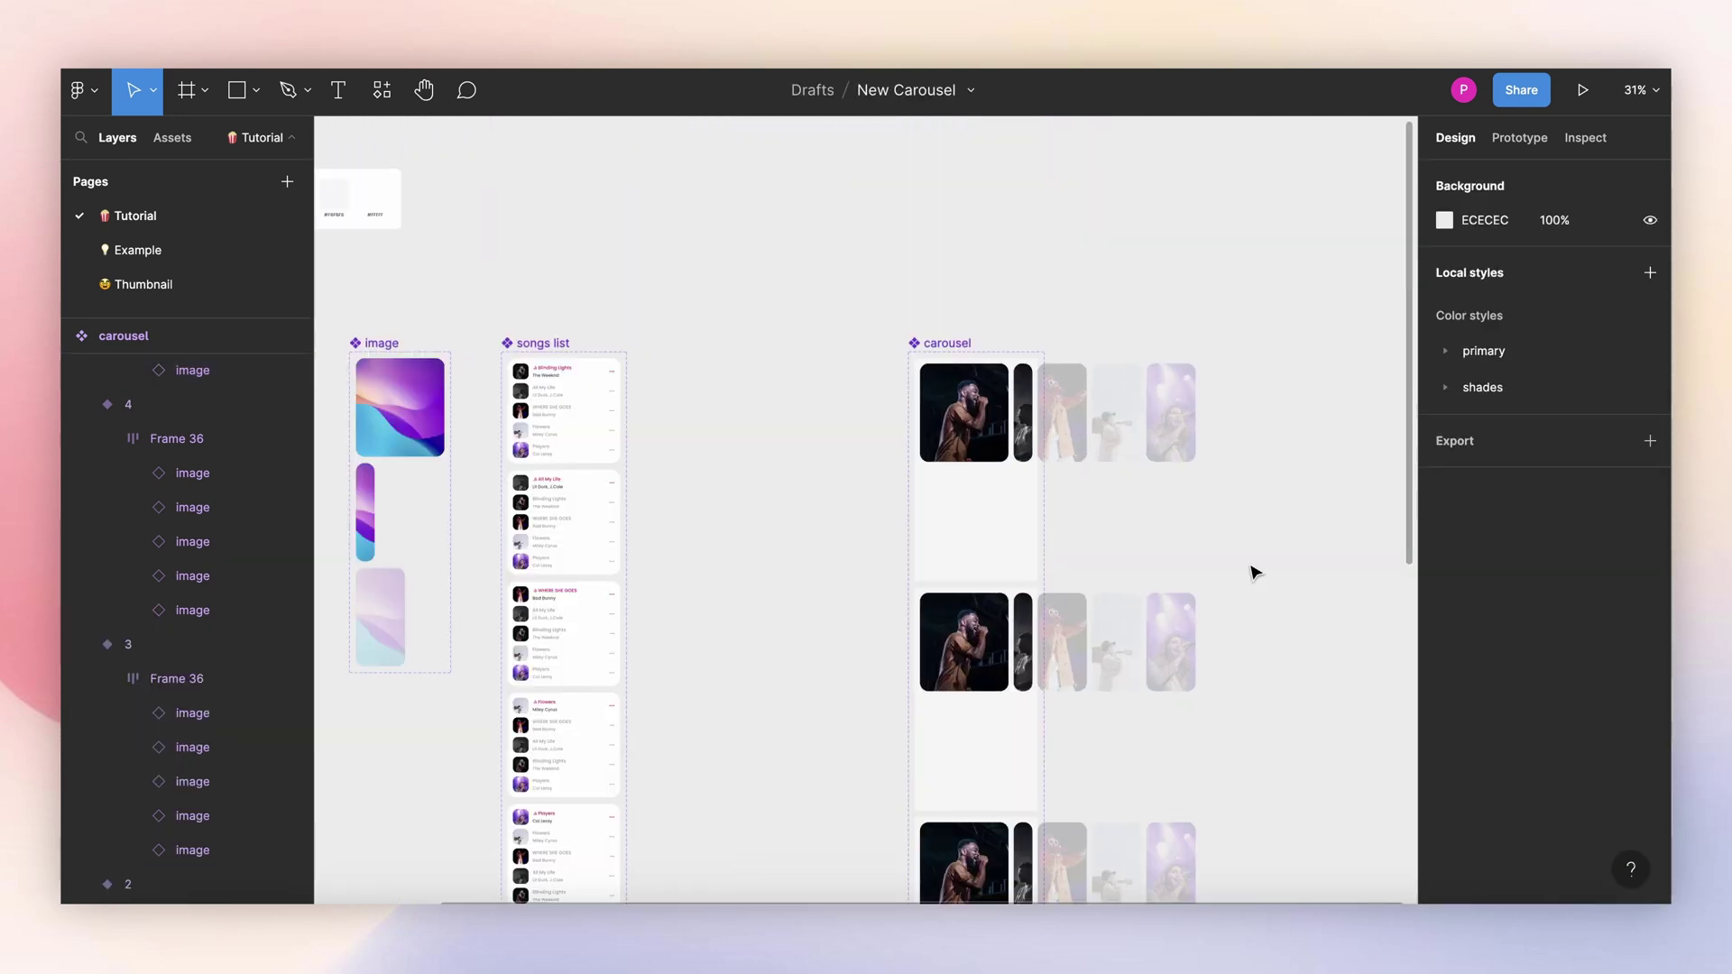
Step: In carousel variant 2, set the first image's state to semi and the second image's state to active
scroll(1136, 514, left, 2)
scroll(1079, 491, up, 3)
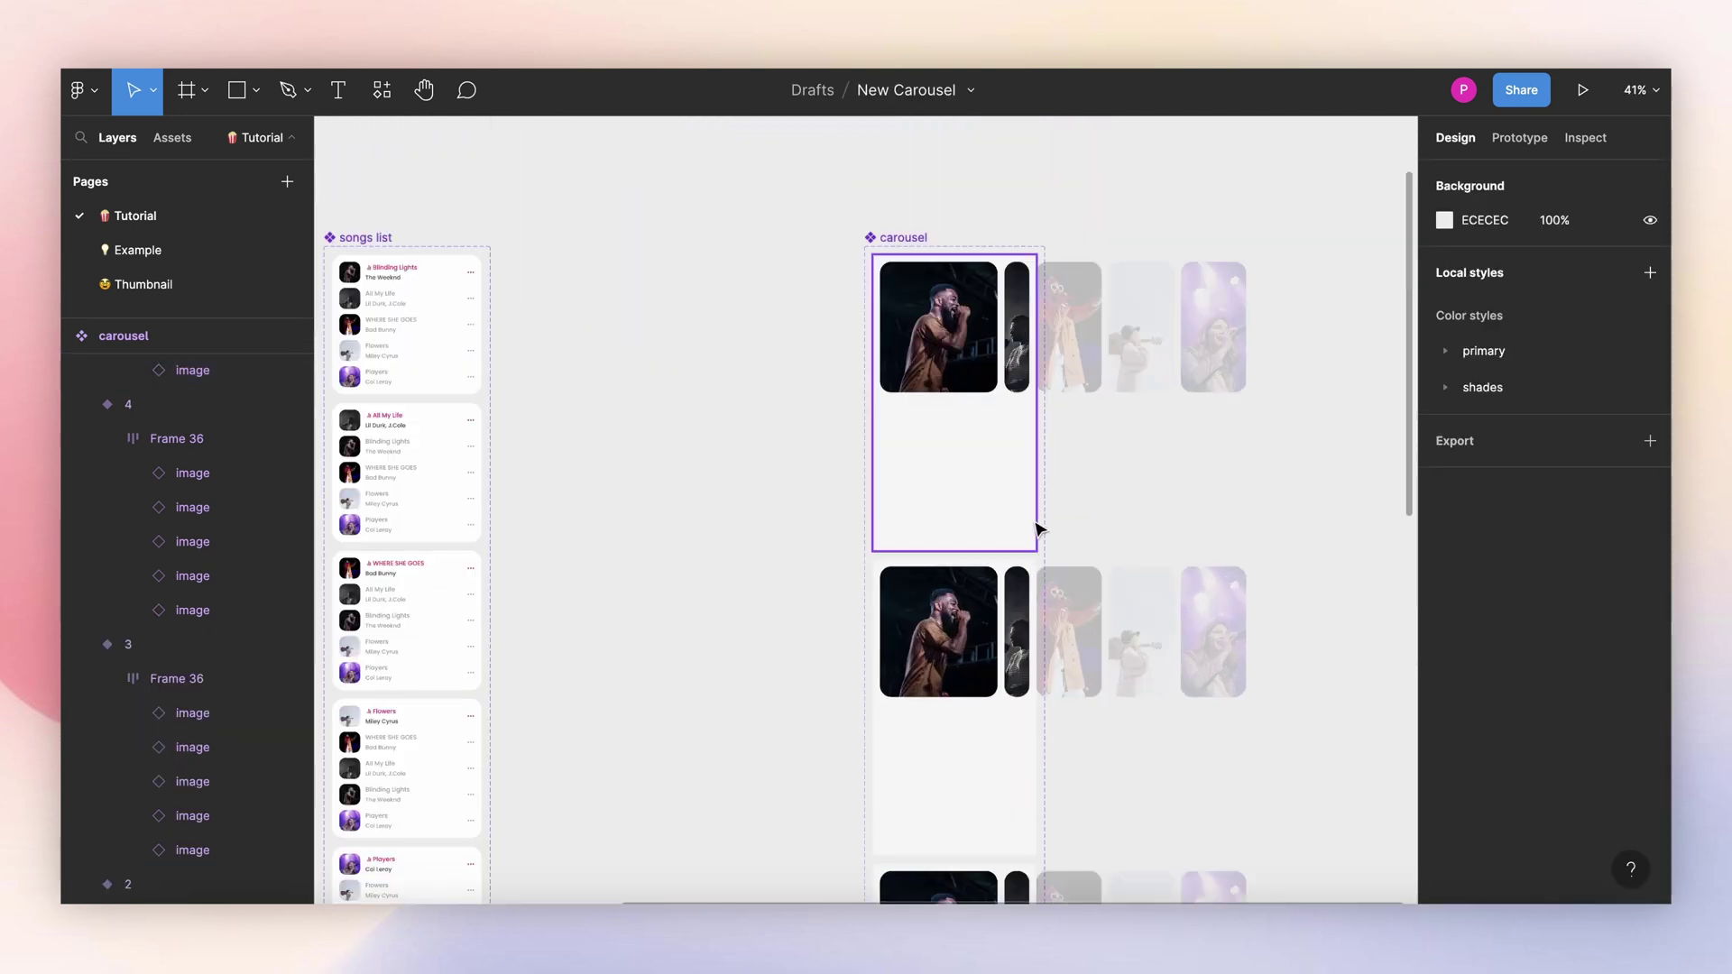
scroll(902, 424, up, 2)
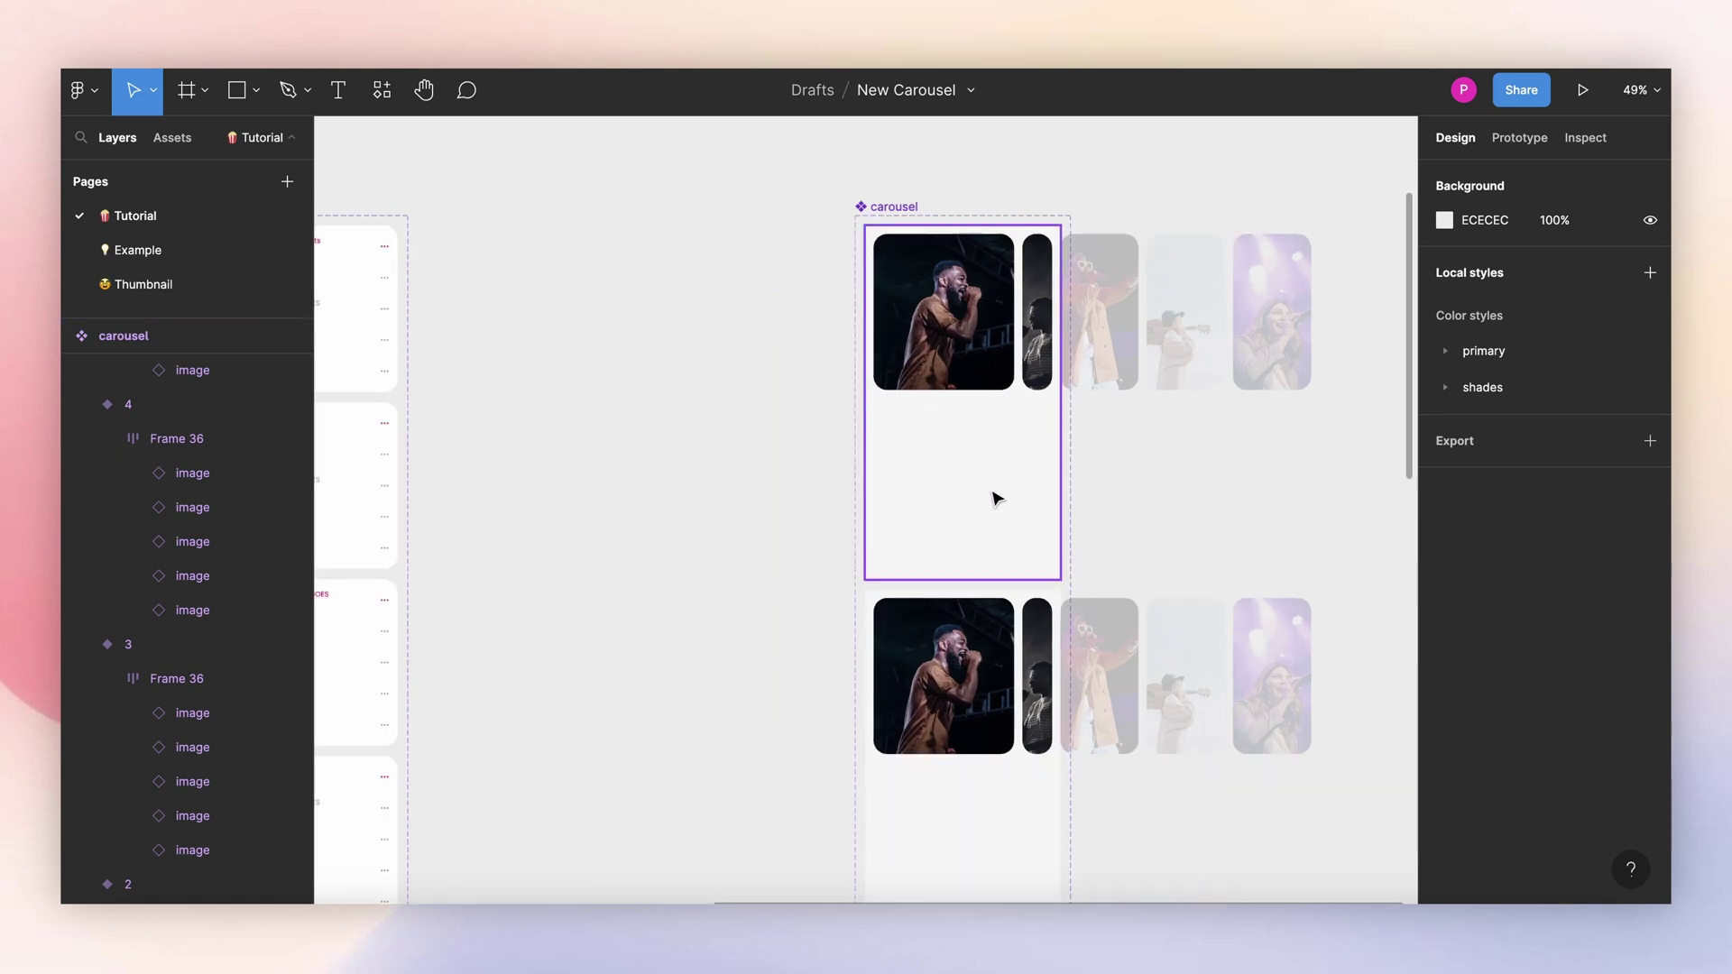
click(967, 696)
click(967, 696)
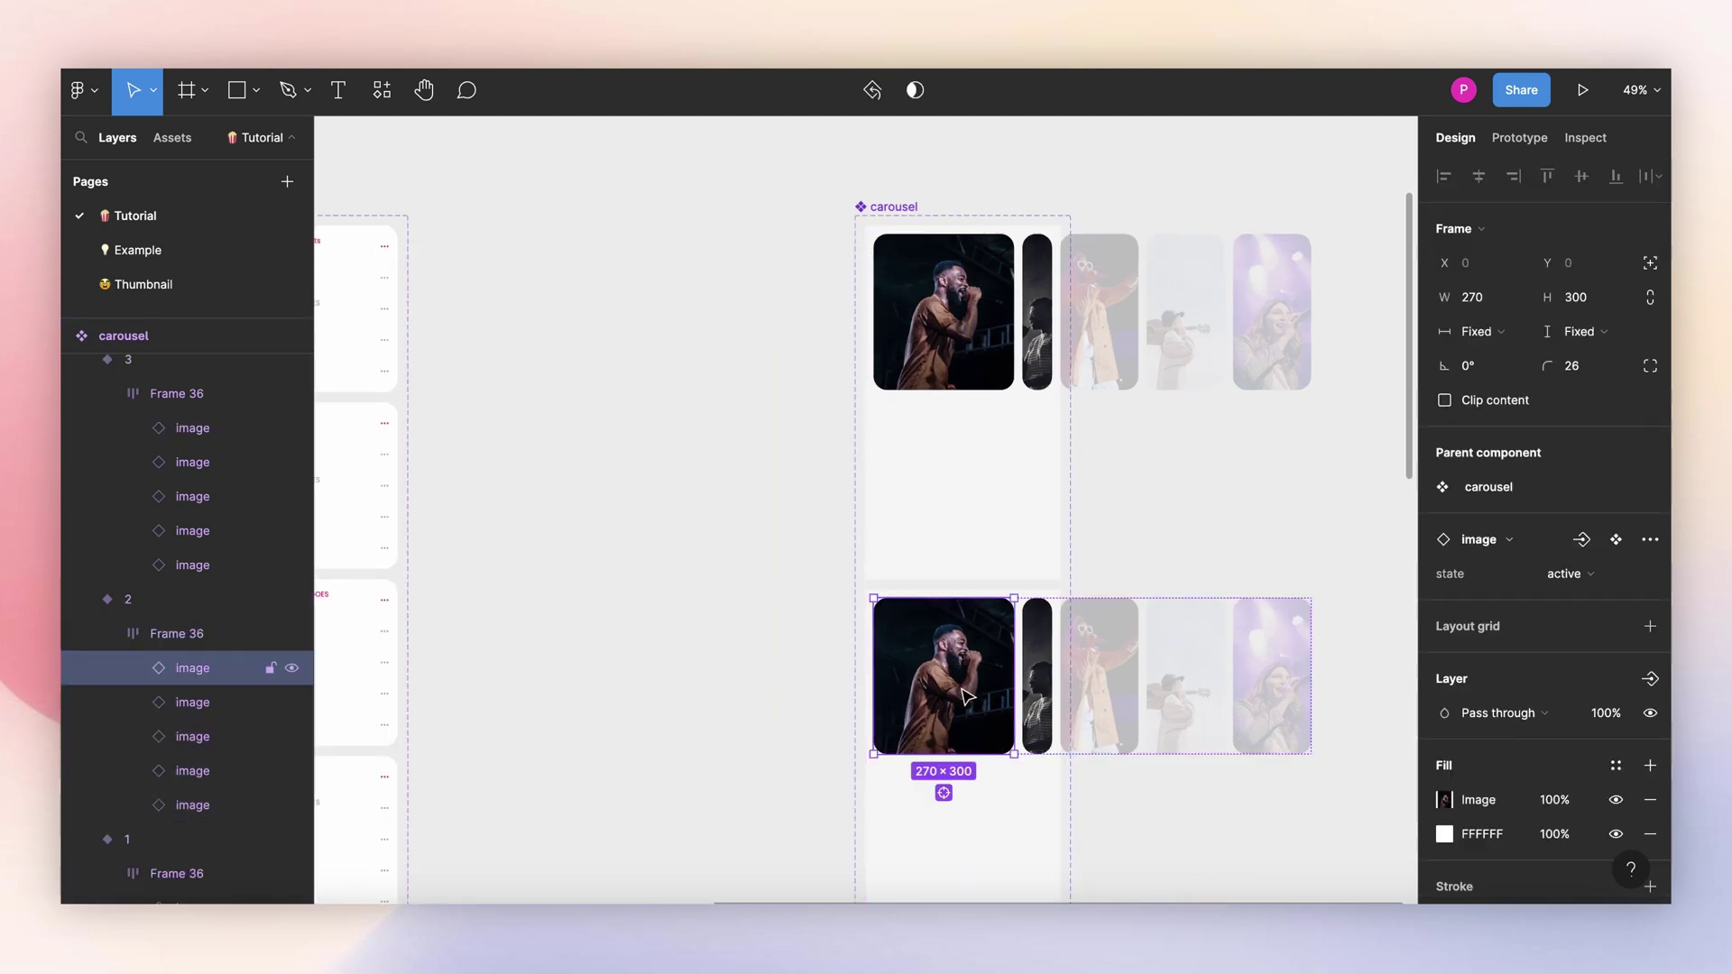
click(1564, 575)
click(1545, 599)
click(938, 666)
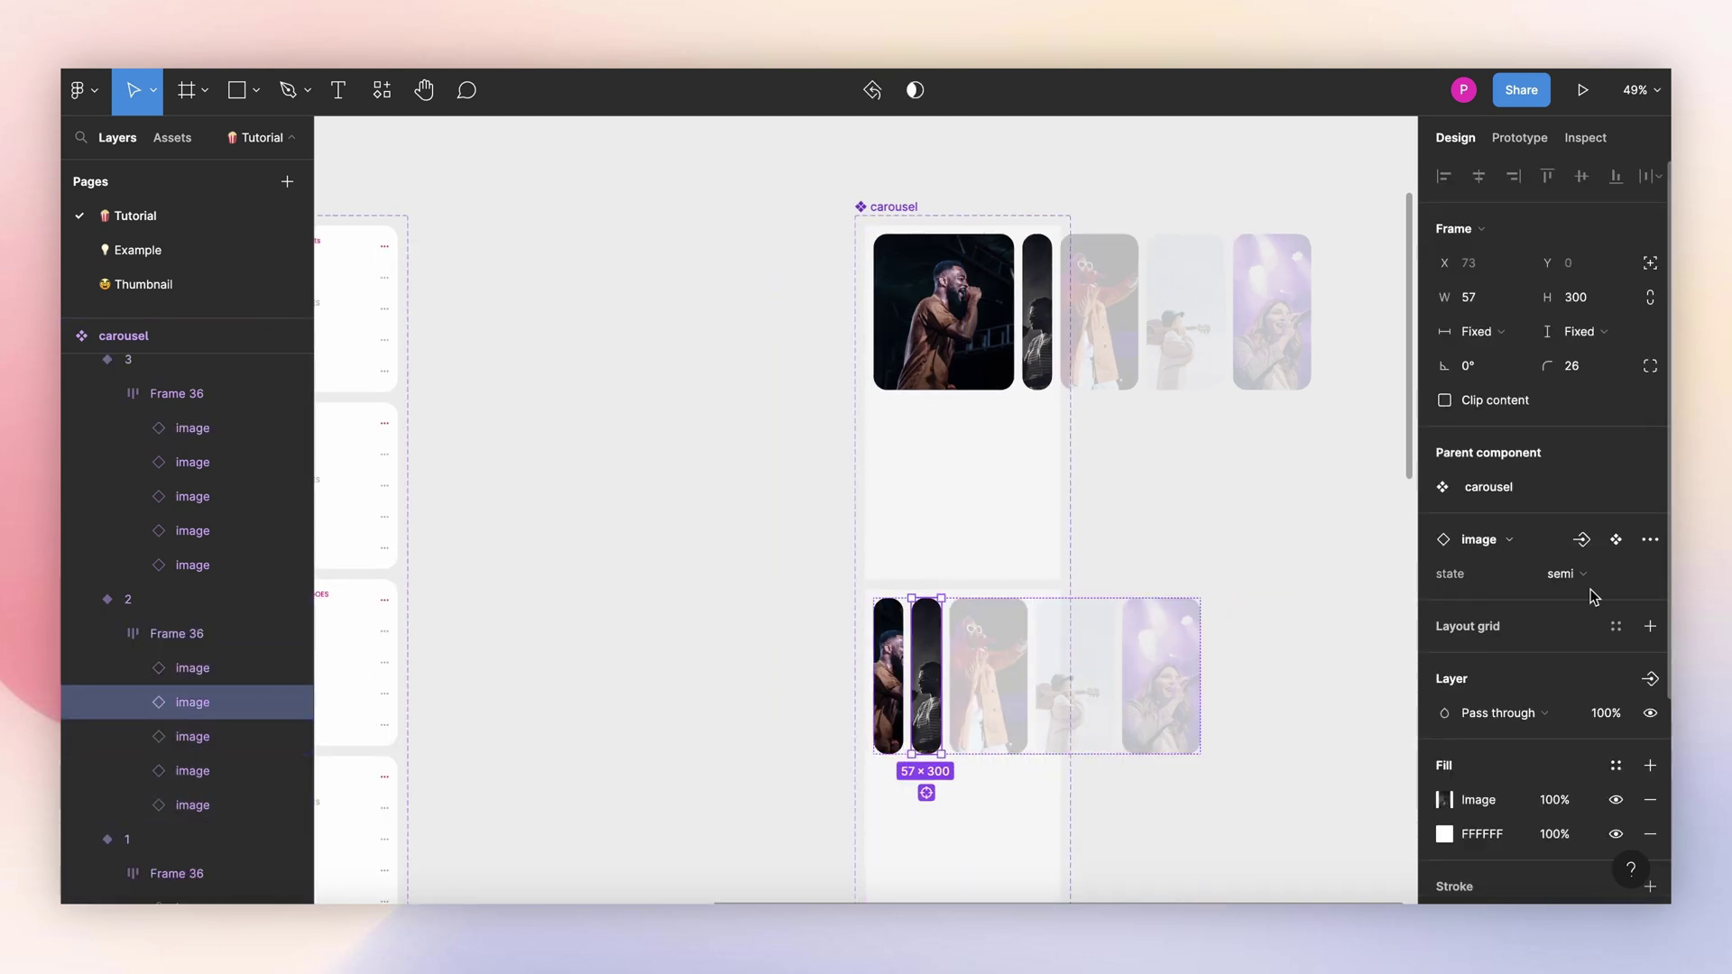
click(1583, 574)
click(1550, 547)
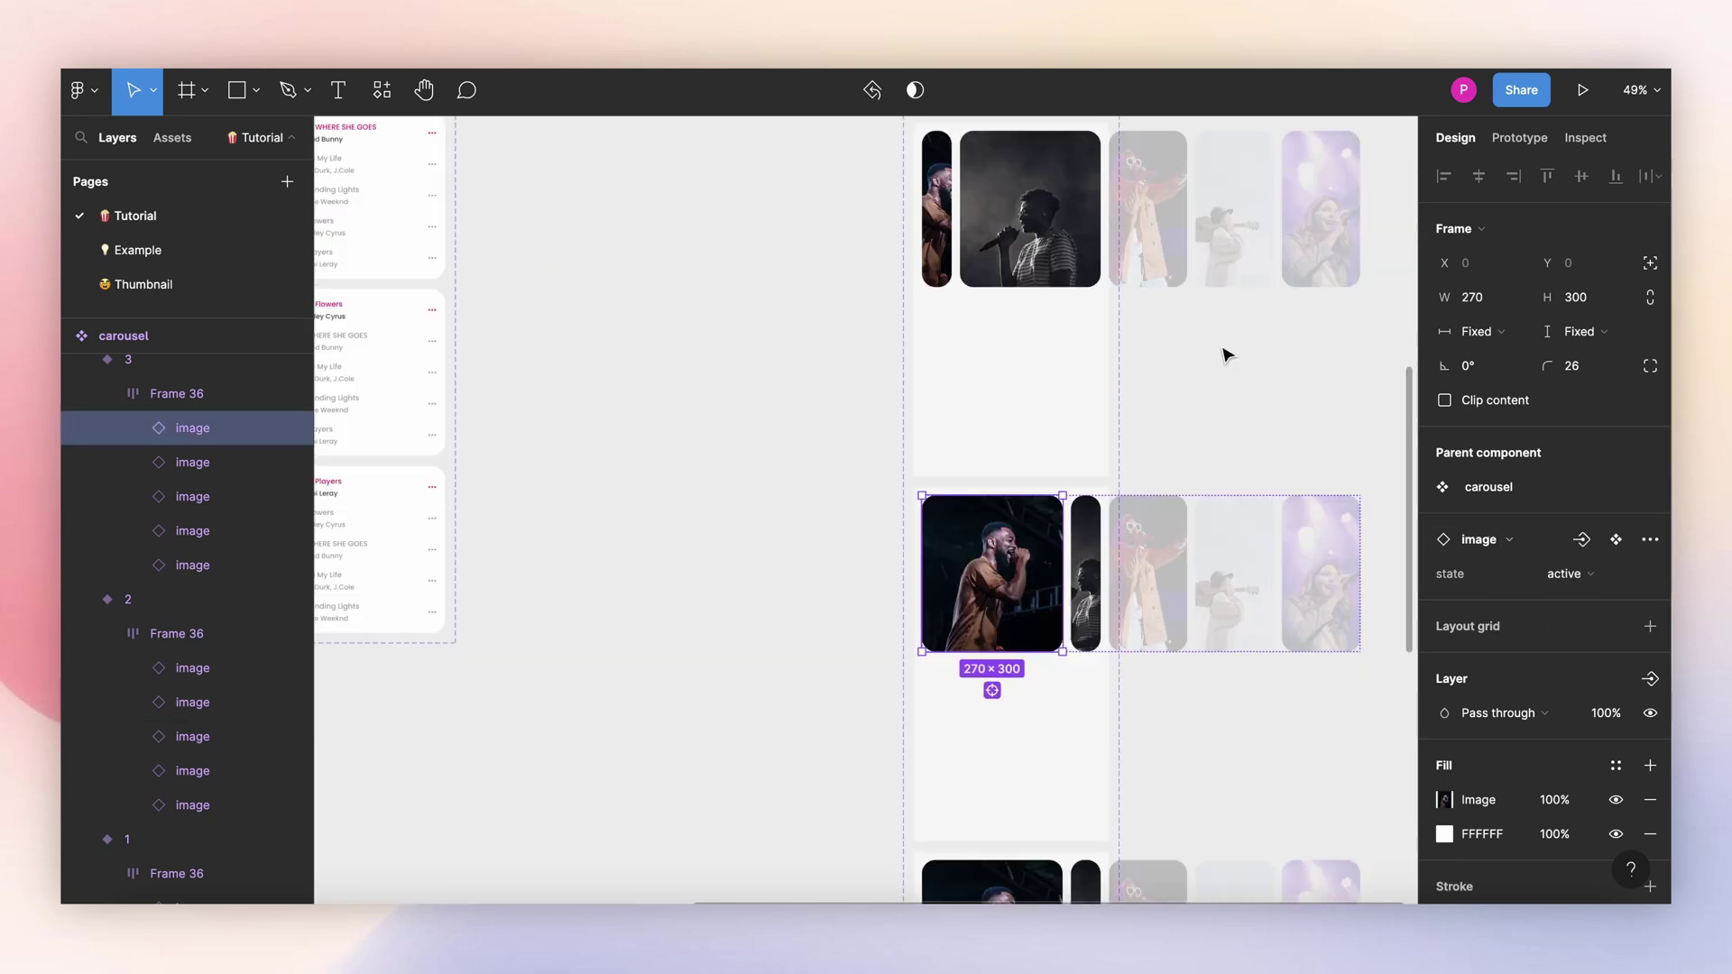
Step: In carousel variant 3, set the first image's state to default and the third image's state to active
click(1218, 397)
click(1033, 529)
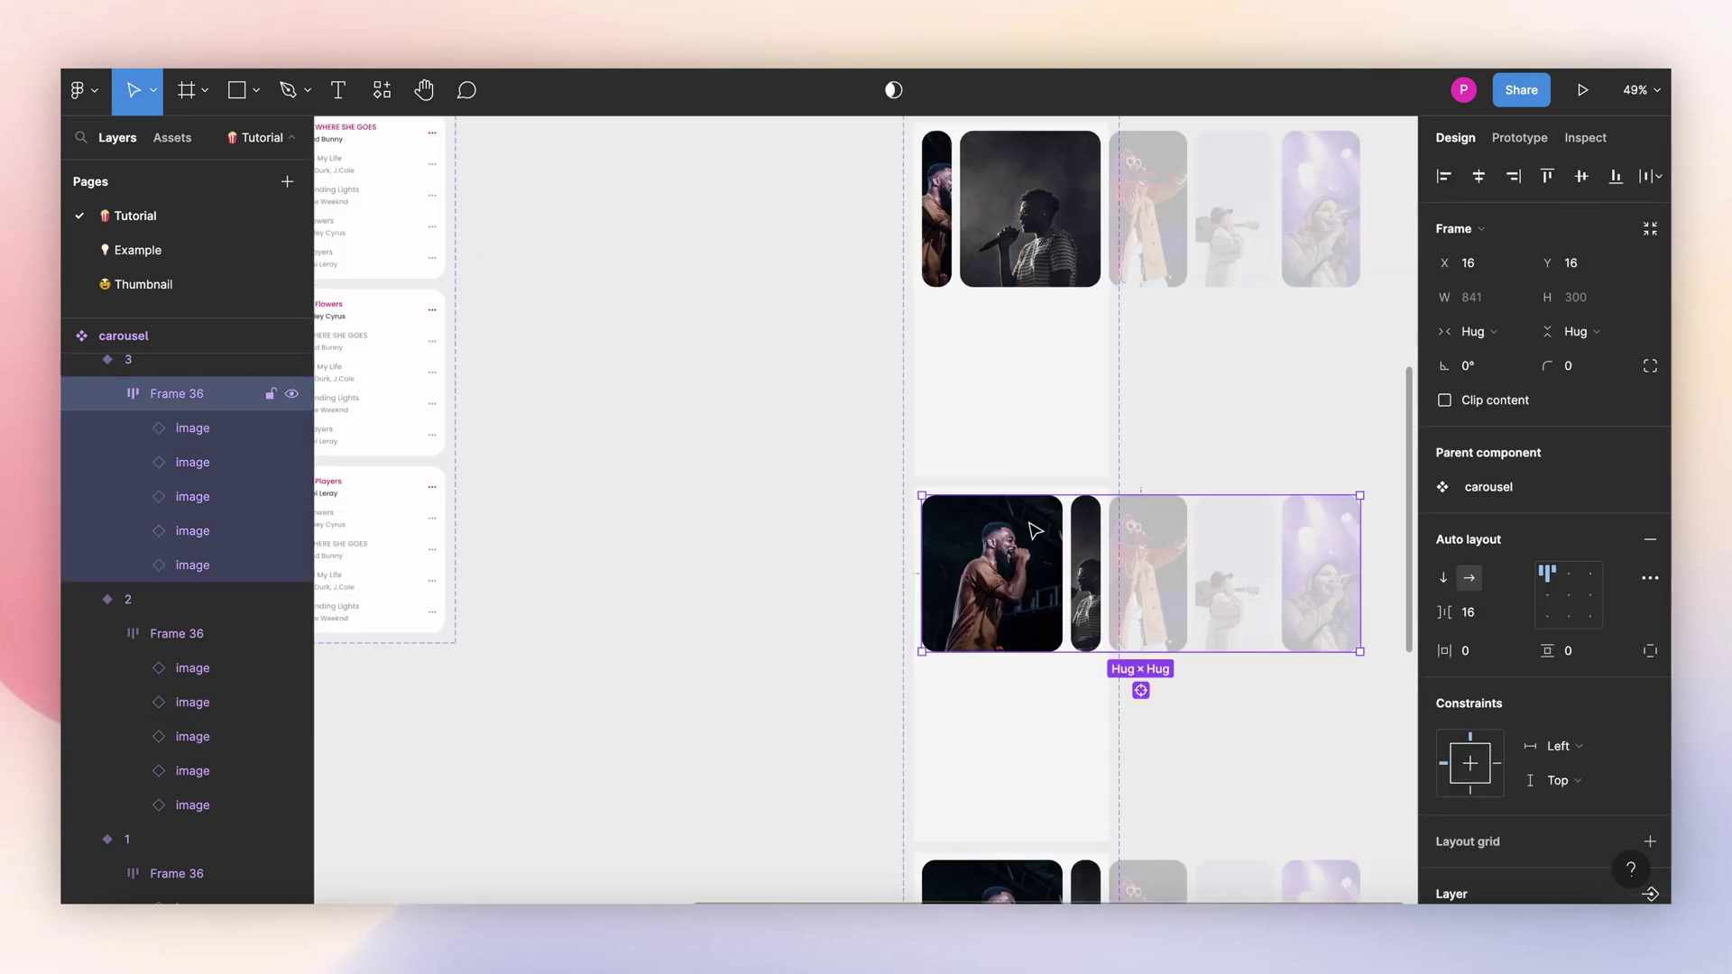
double_click(1033, 528)
click(1588, 575)
click(1574, 626)
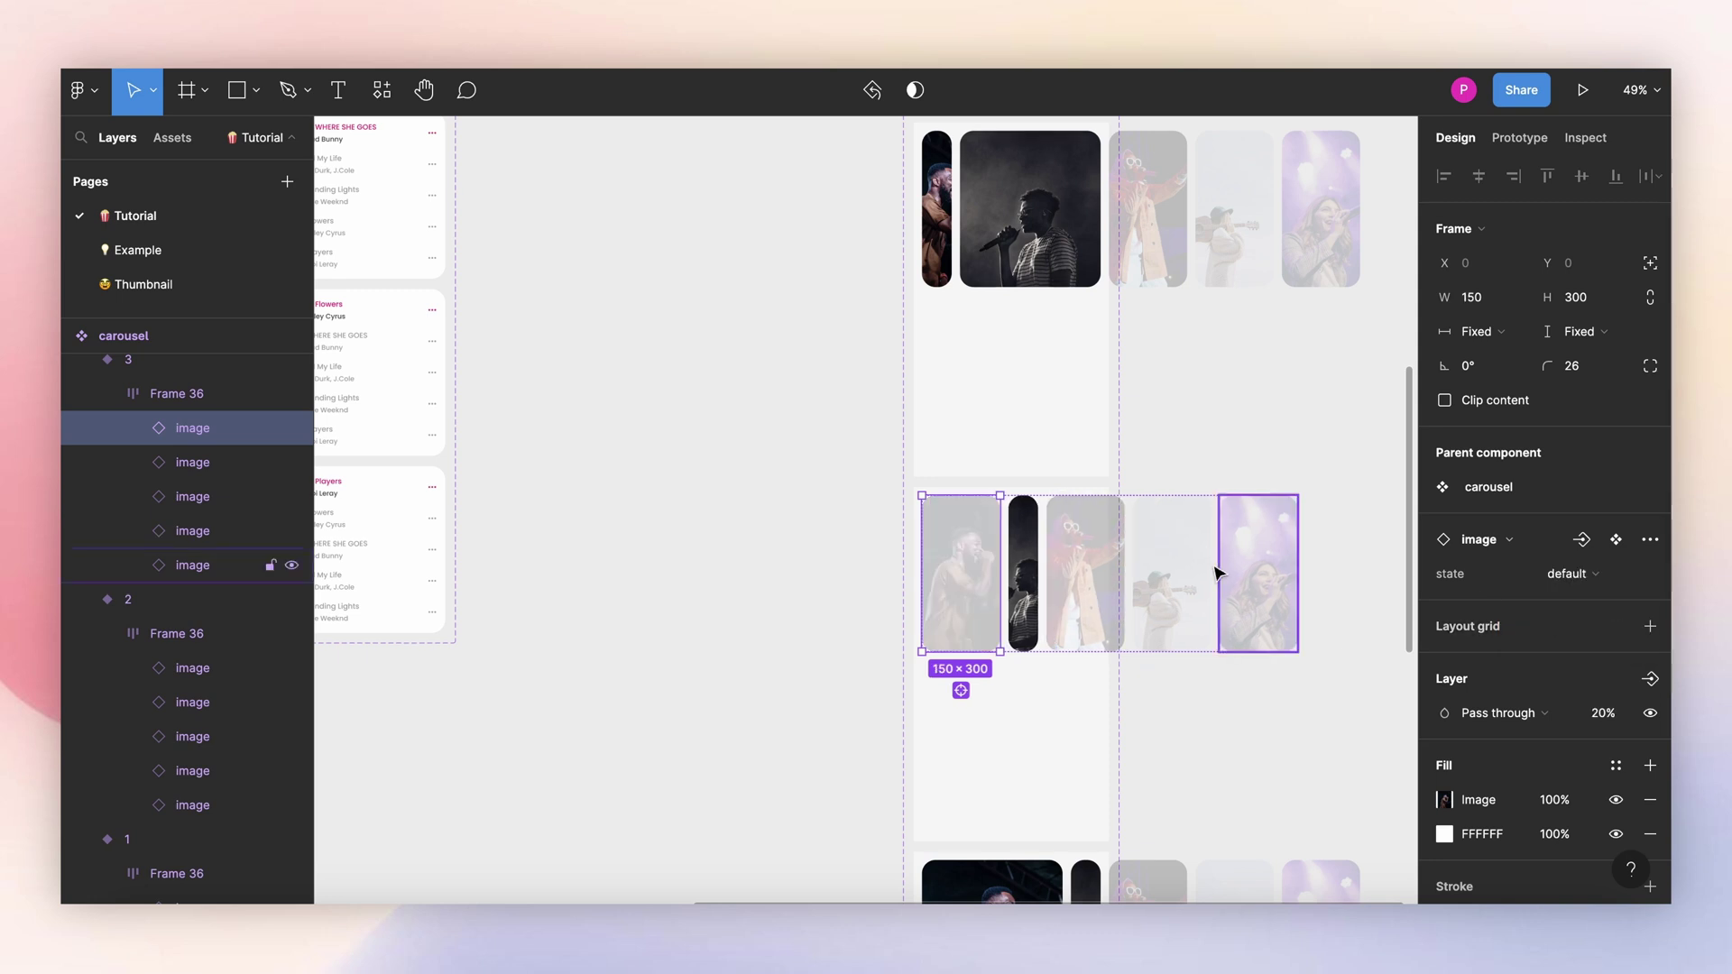
click(1025, 582)
click(1076, 577)
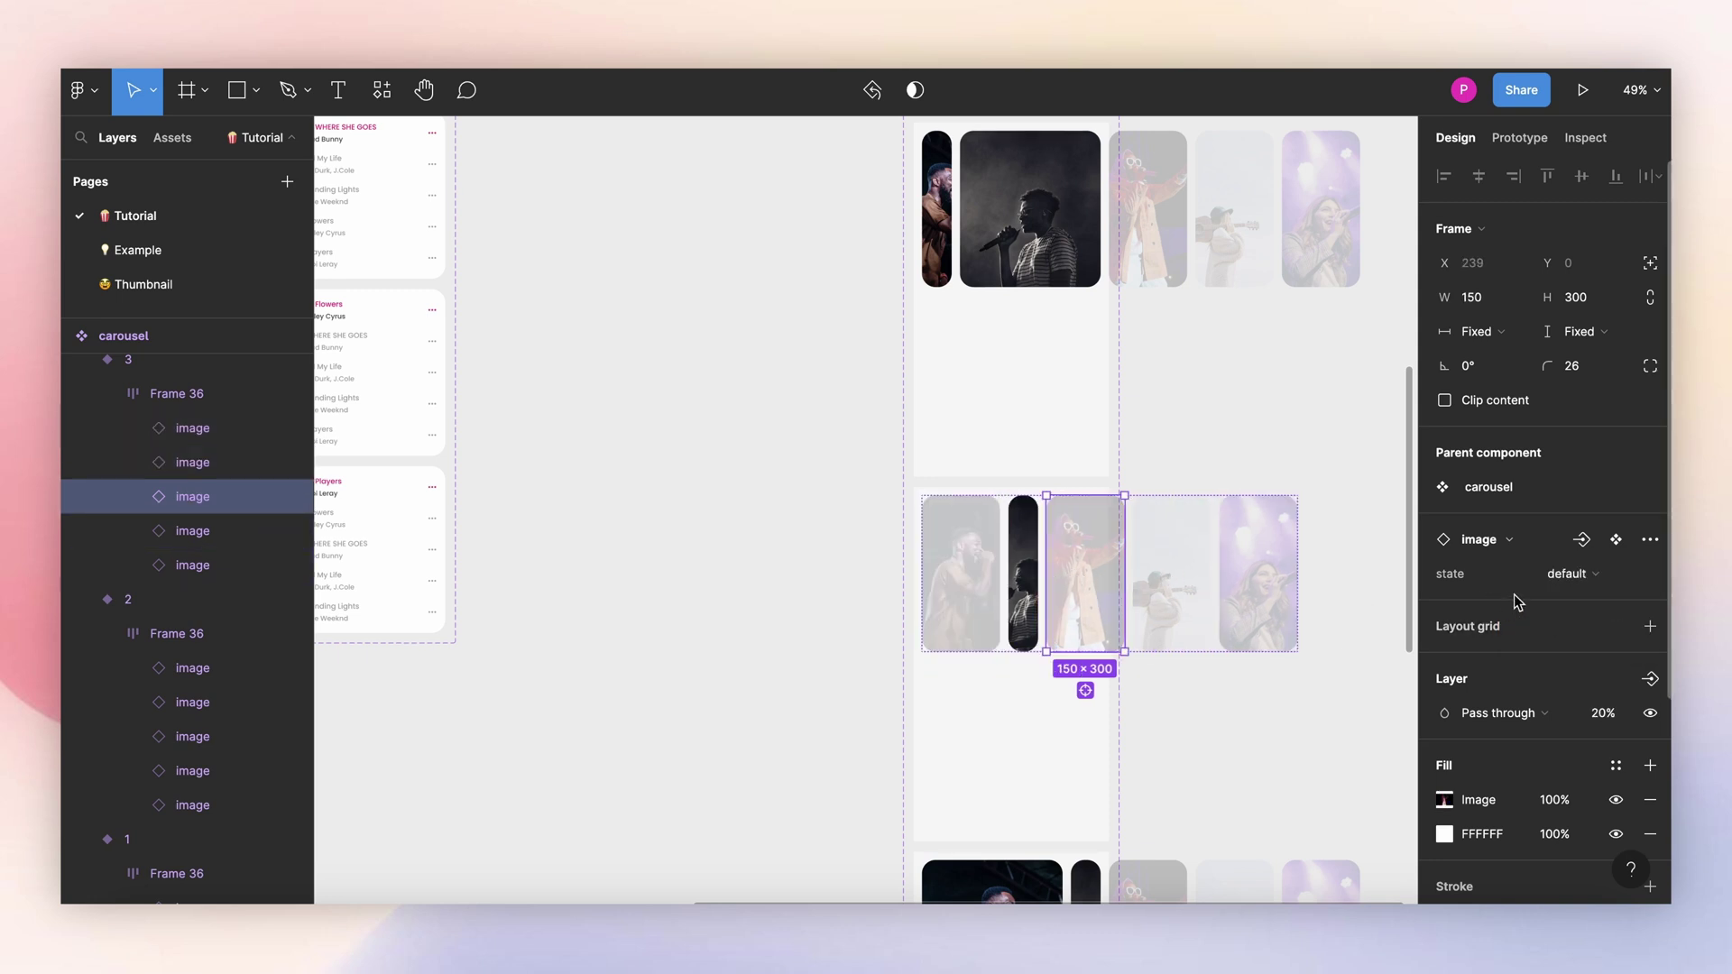
click(1567, 574)
click(1552, 519)
click(1161, 483)
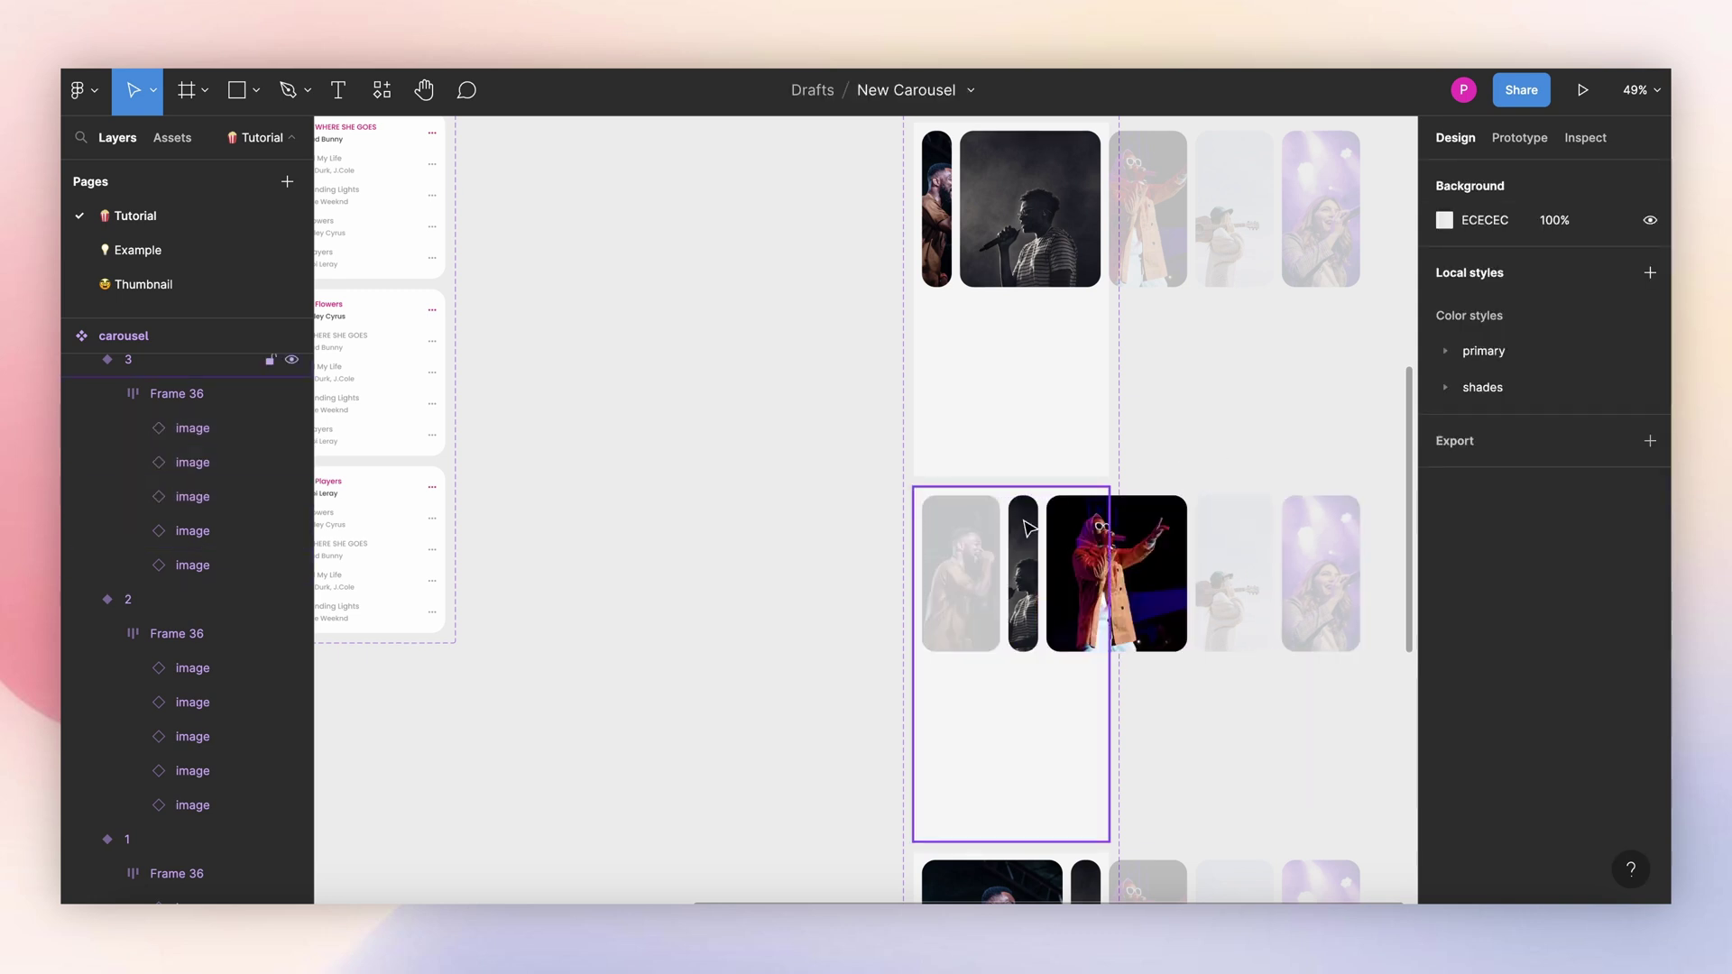
Step: Shift variant 3's image row horizontally so its second and third images sit inside the variant's frame
scroll(1134, 459, down, 1)
scroll(1135, 474, up, 3)
click(1033, 557)
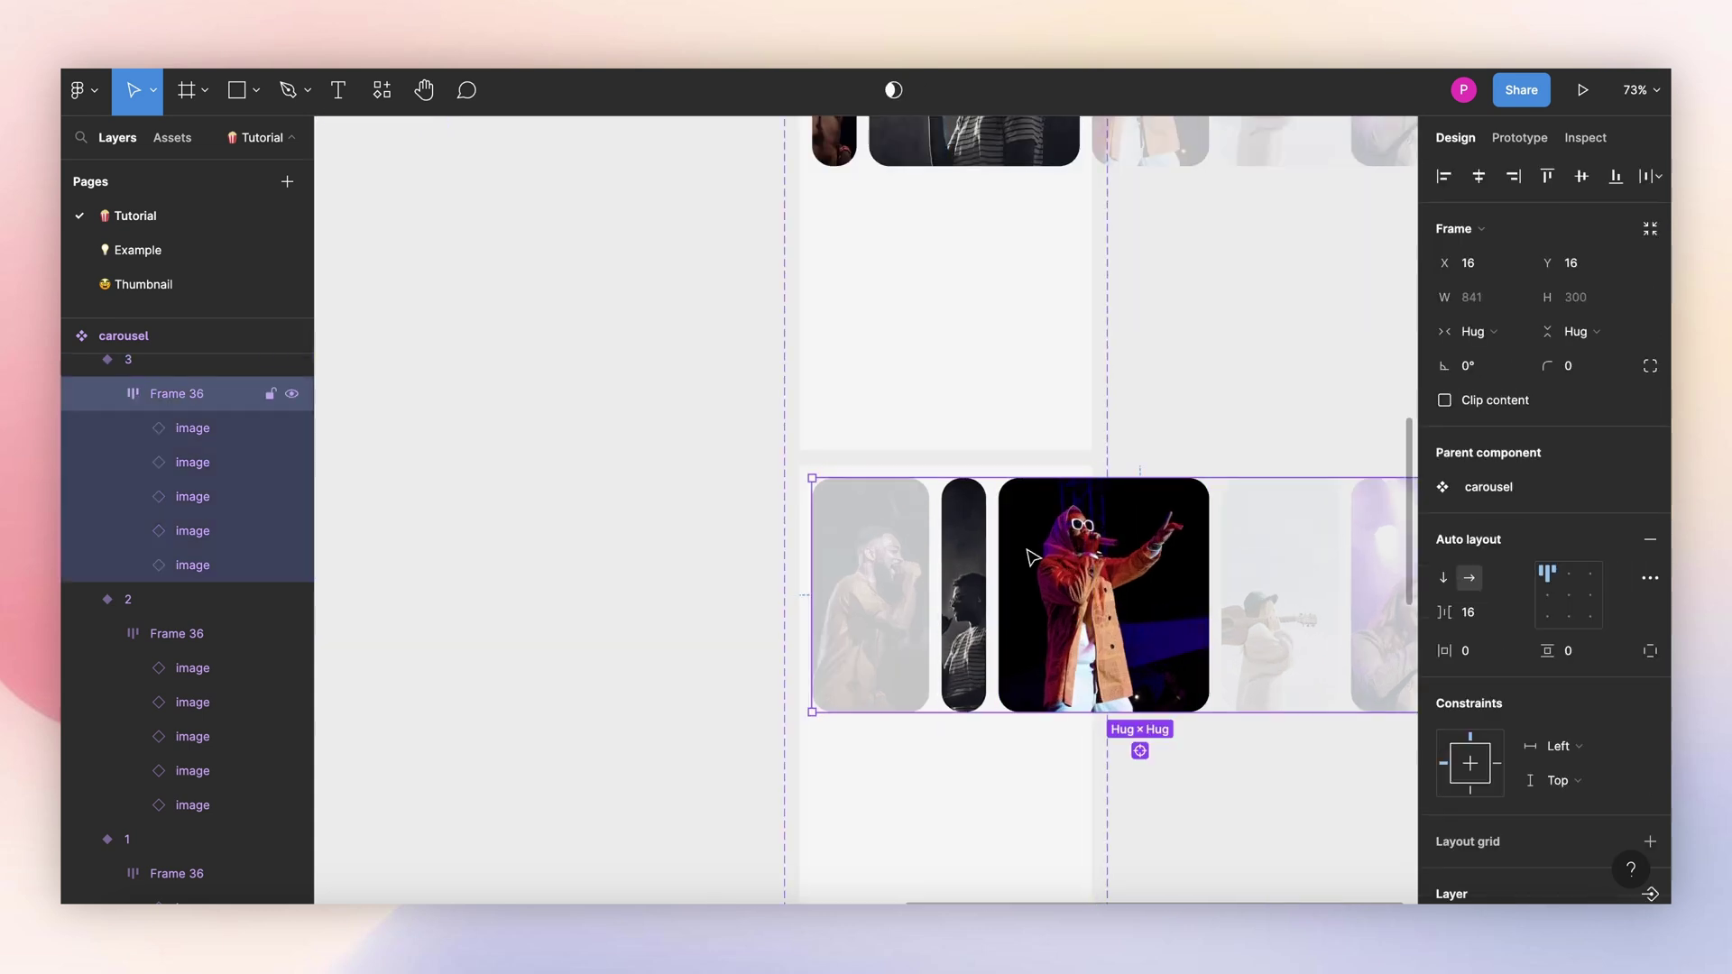
drag(1051, 591, 920, 590)
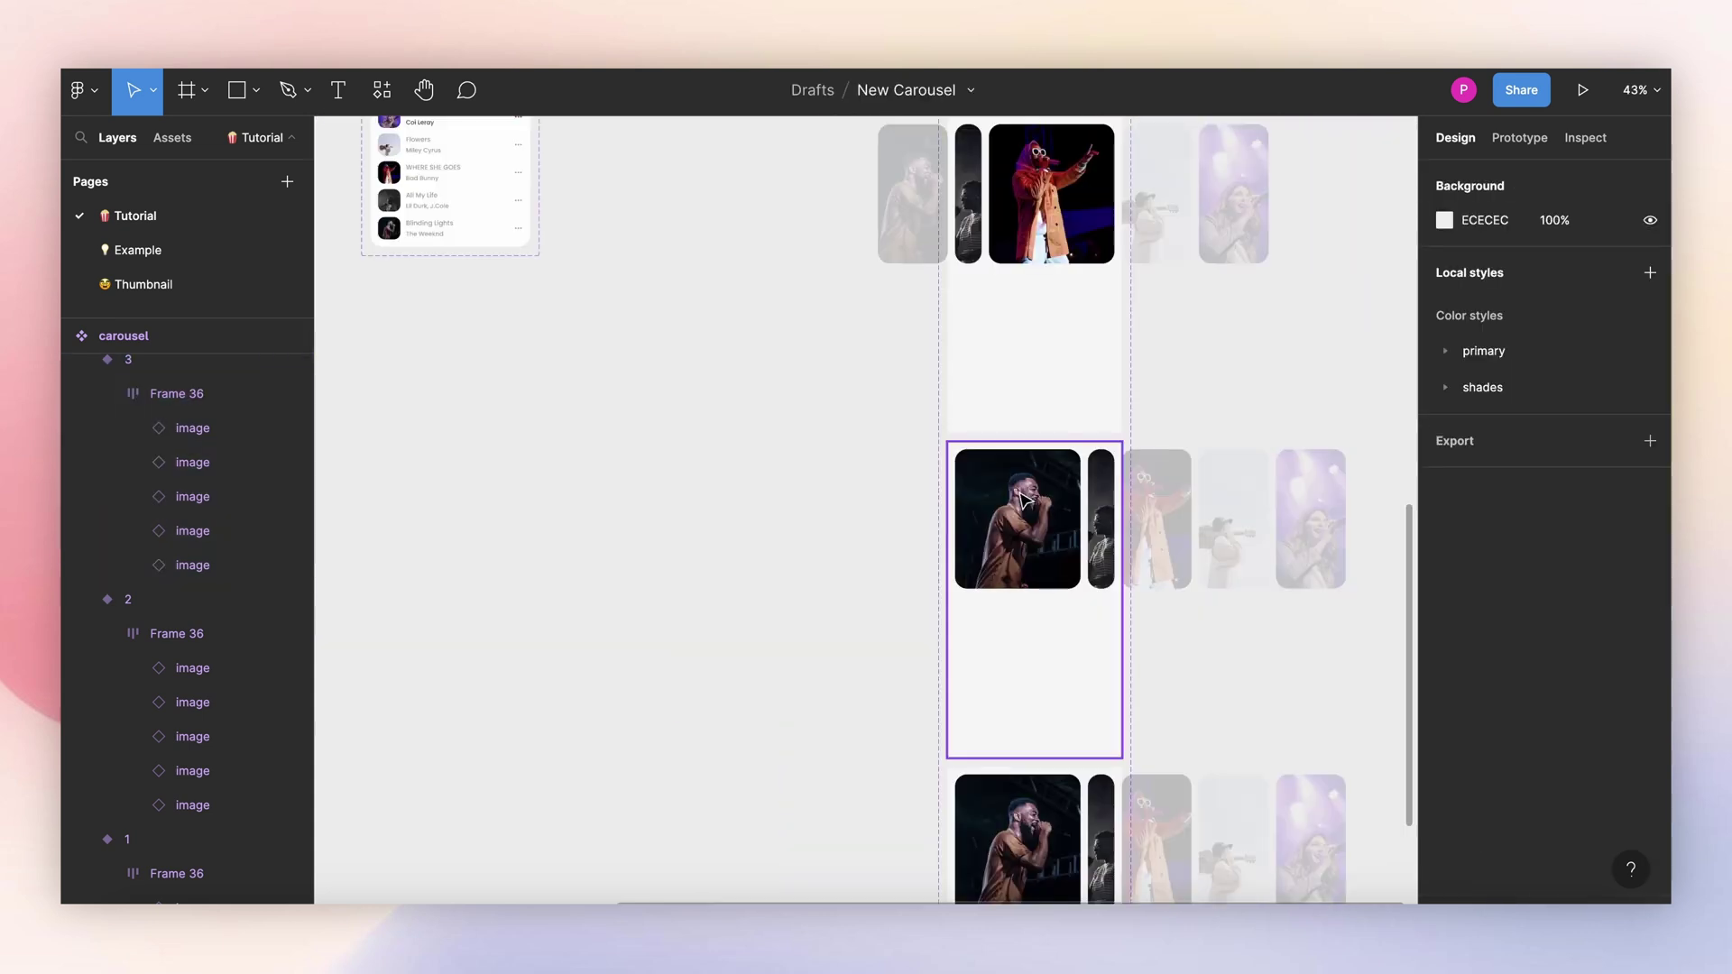
Step: In carousel variant 4, set the state of the first and second images to default
click(1026, 502)
double_click(1034, 503)
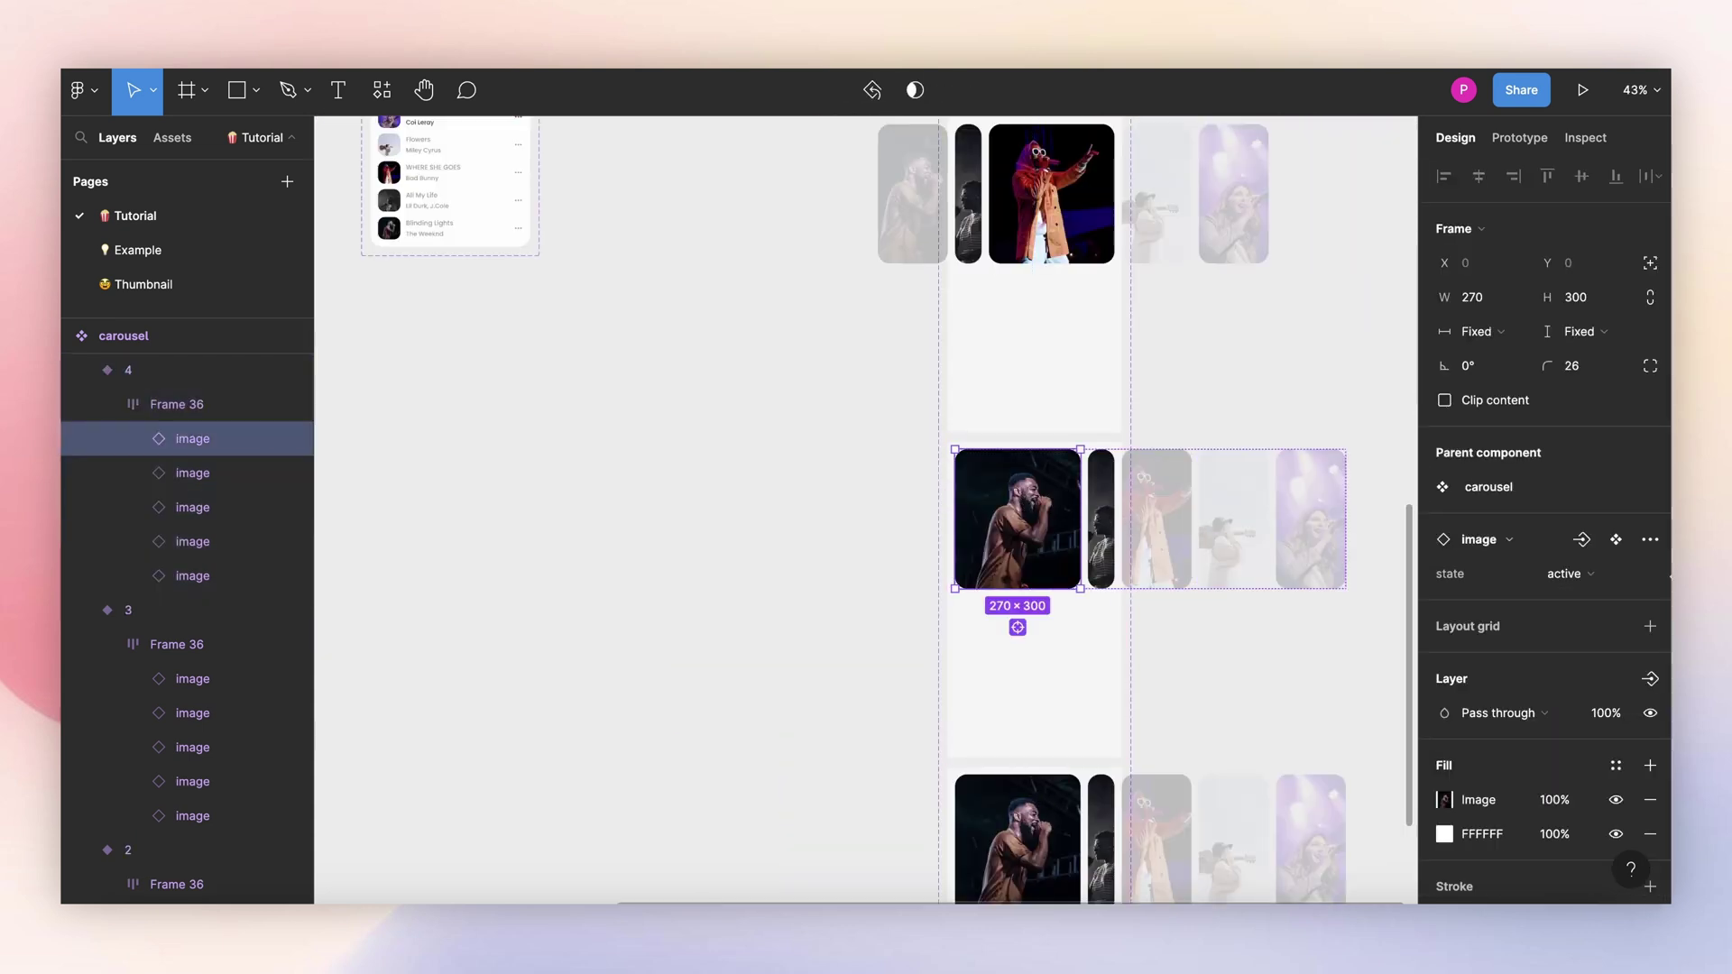
click(1569, 574)
click(1574, 621)
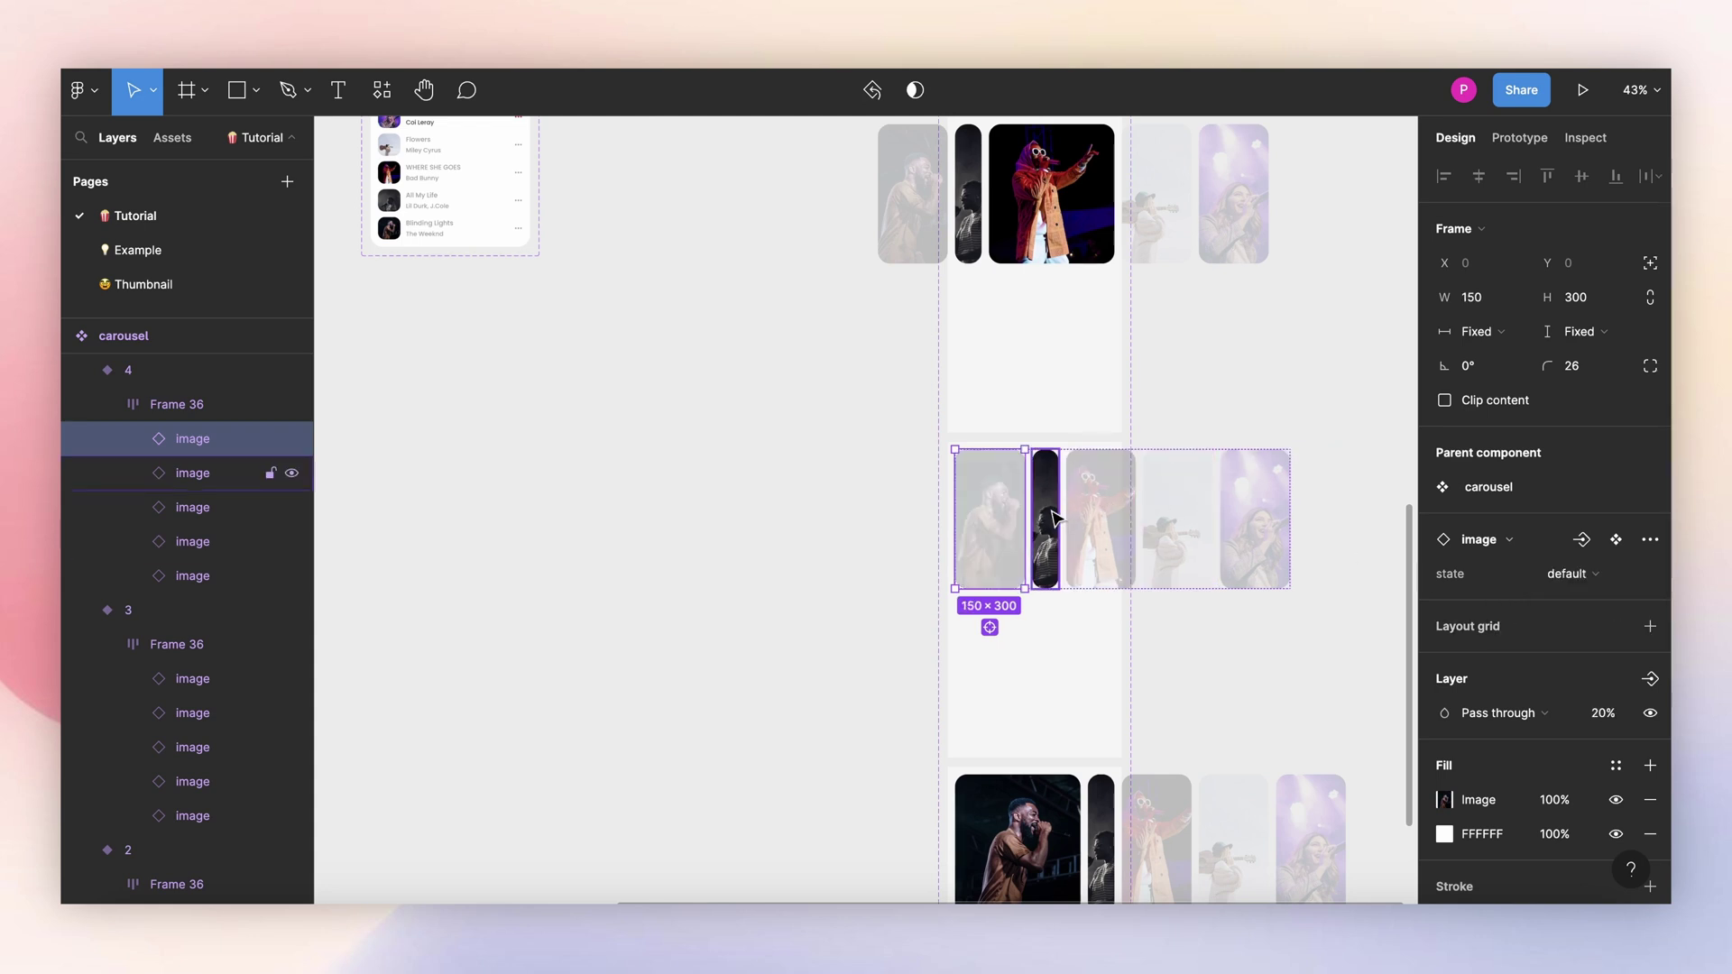
click(1052, 519)
click(1567, 574)
click(1493, 591)
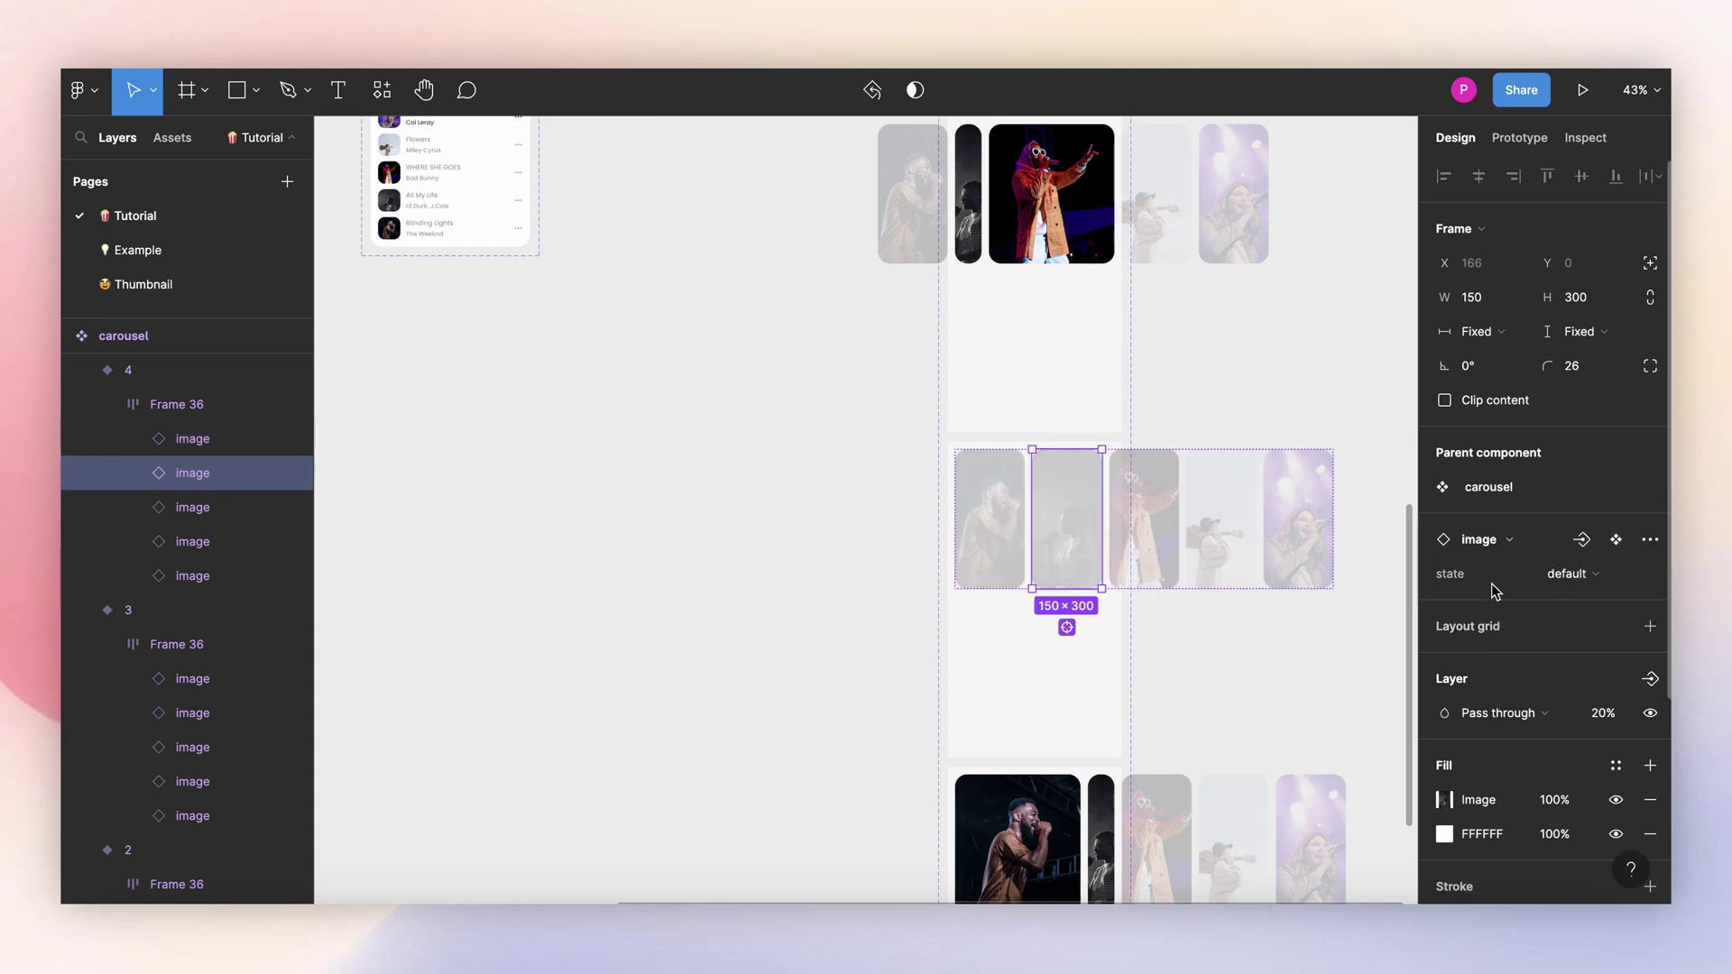
Step: In carousel variant 4, set the third image's state to semi and the fourth image's state to active
click(1163, 510)
click(1568, 573)
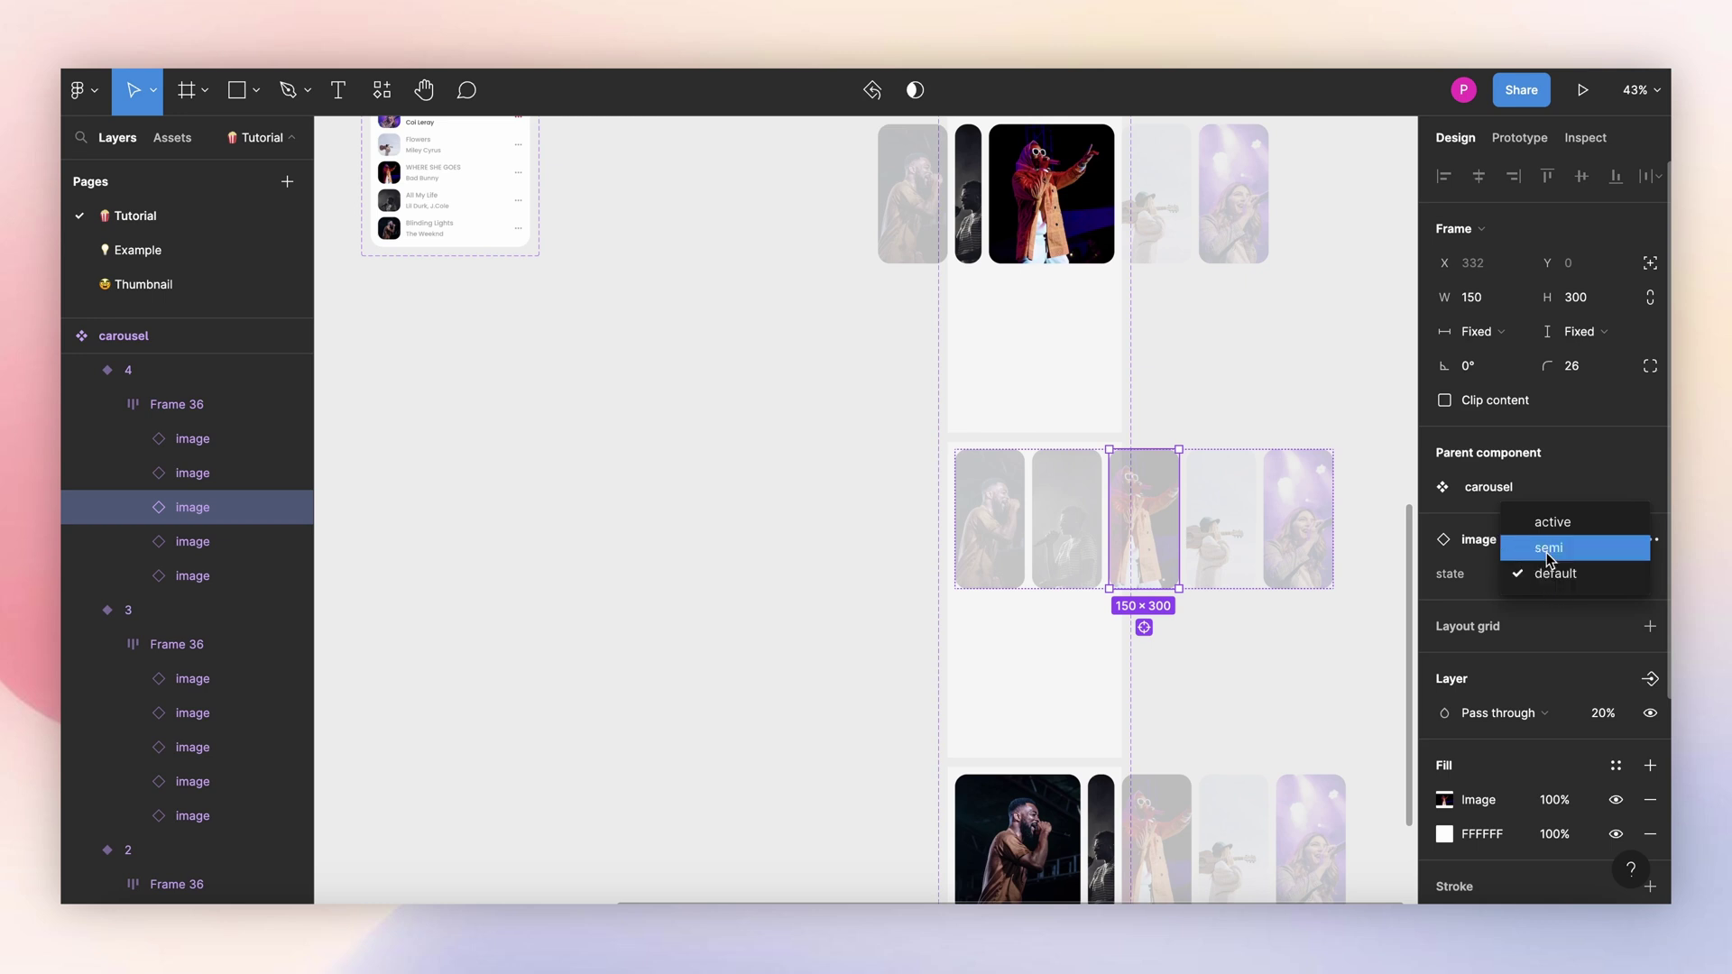
click(1548, 552)
click(1173, 523)
click(1538, 574)
click(1539, 529)
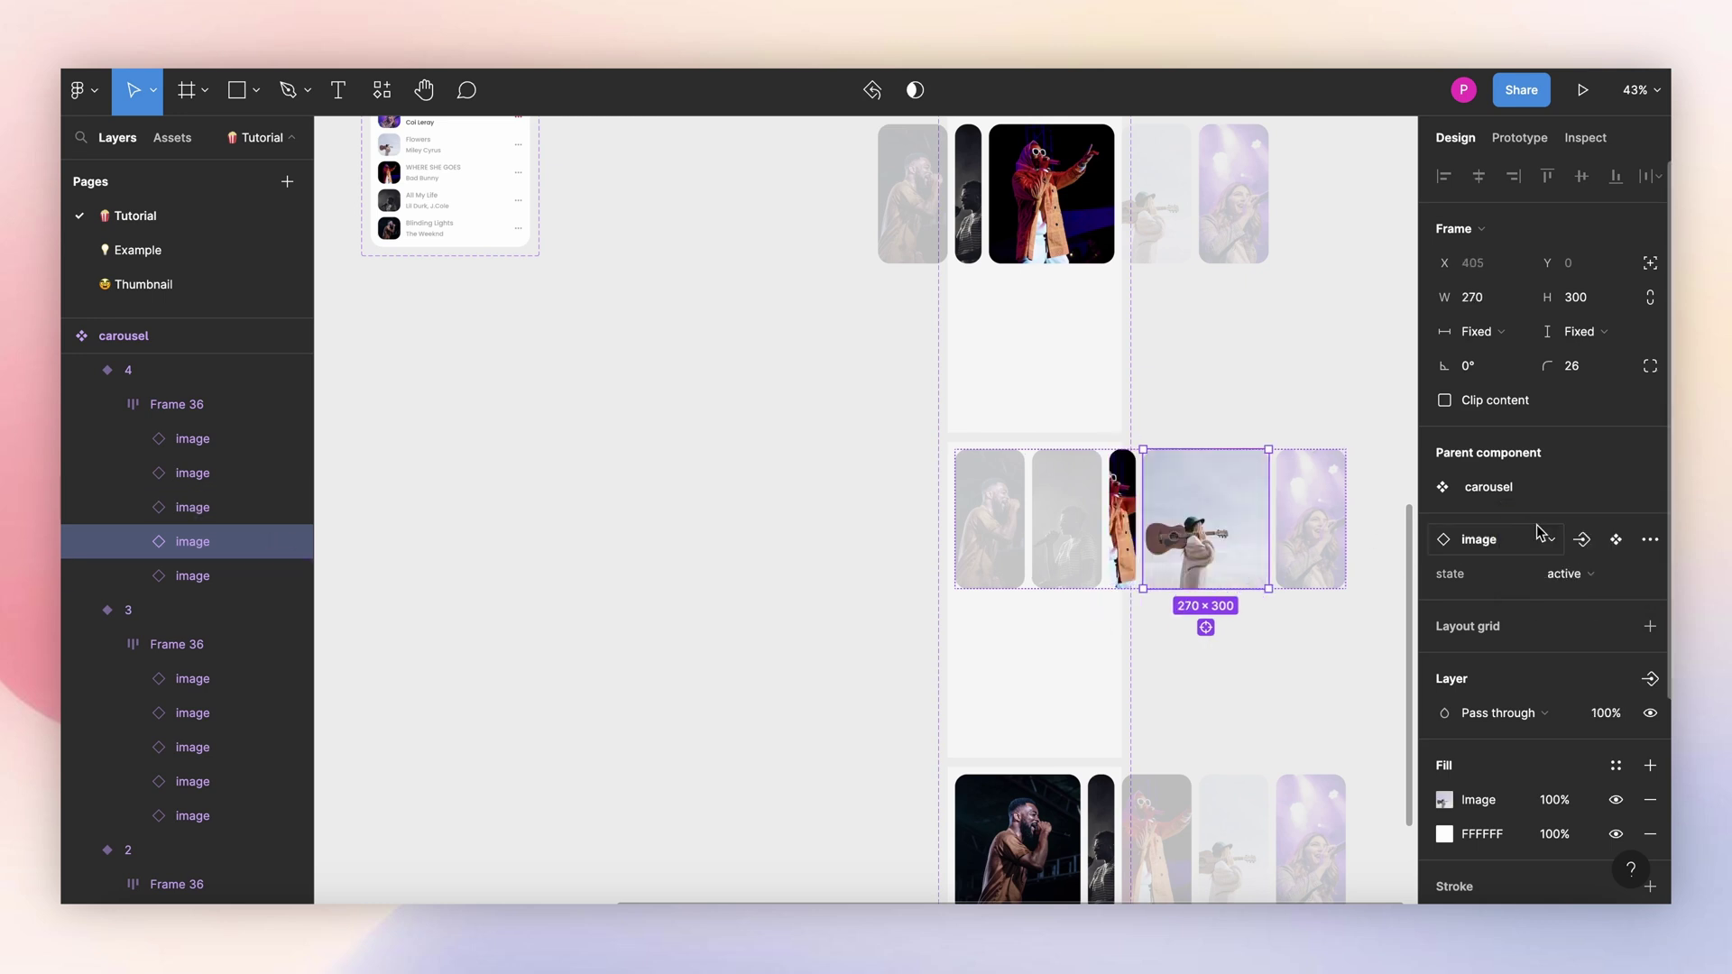
Step: Shift variant 4's image row to X -316 so its third and fourth images sit inside the variant's frame
scroll(1164, 498, up, 2)
click(1211, 398)
click(1112, 488)
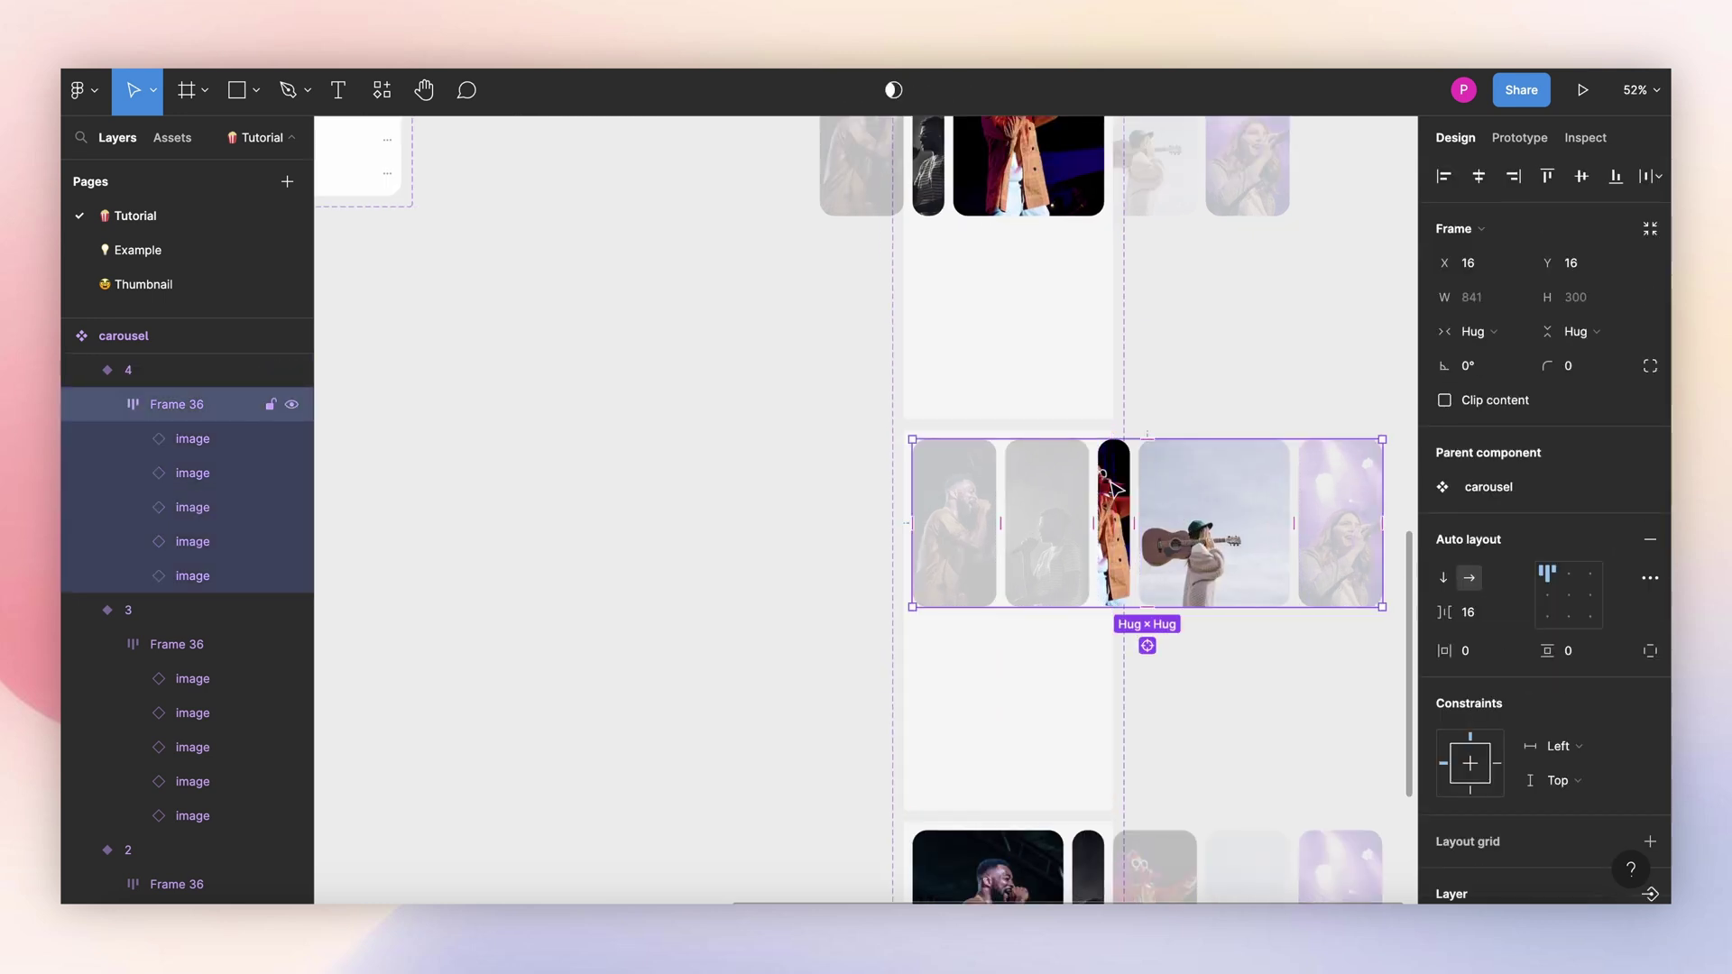
drag(1112, 488, 1039, 514)
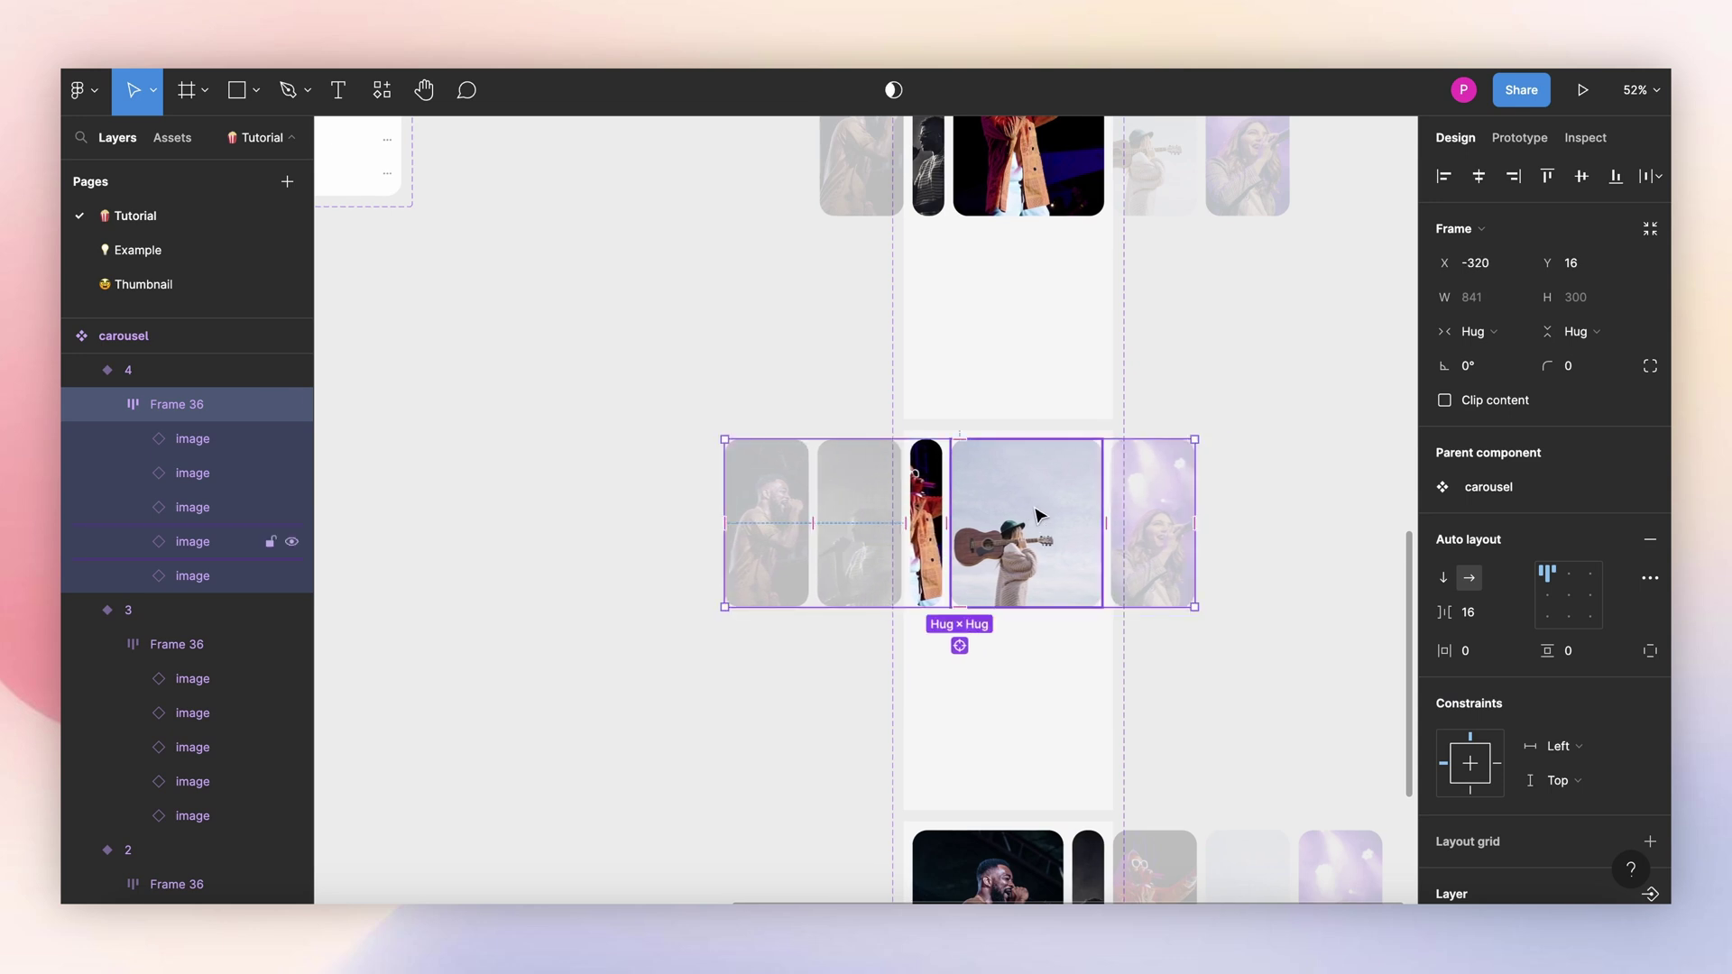
scroll(1037, 512, up, 3)
scroll(1010, 496, up, 3)
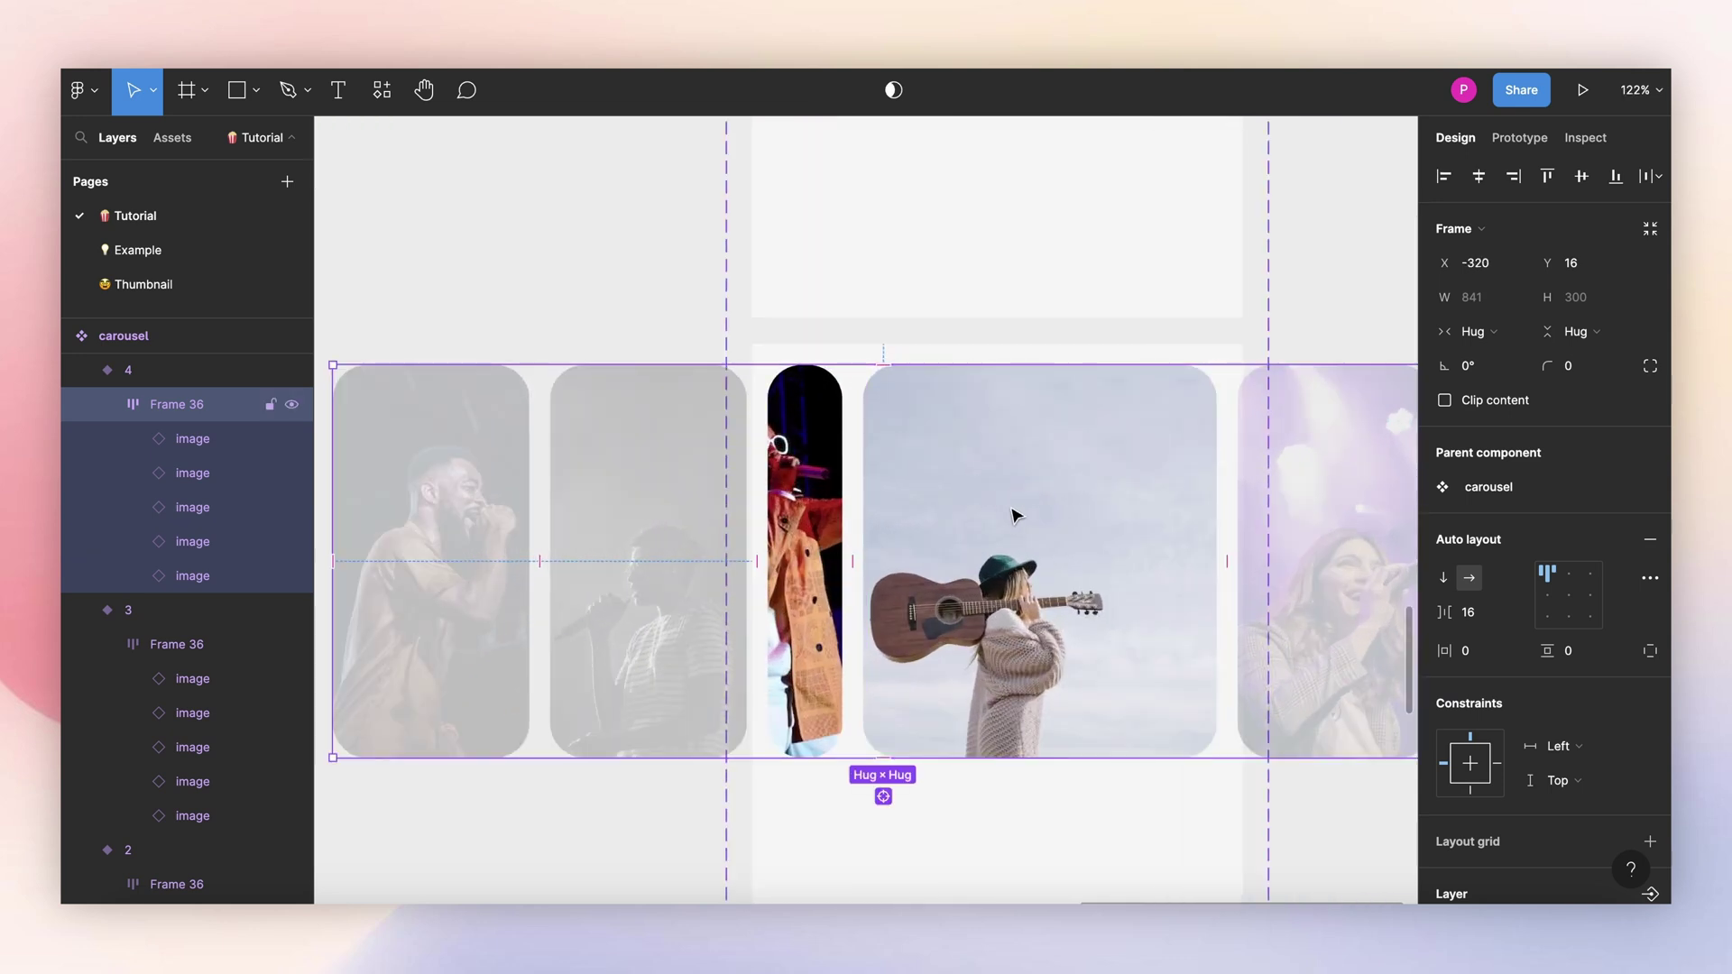
click(1475, 262)
drag(661, 502, 665, 502)
scroll(722, 439, up, 4)
click(1476, 263)
text(-316)
scroll(957, 312, down, 8)
key(Escape)
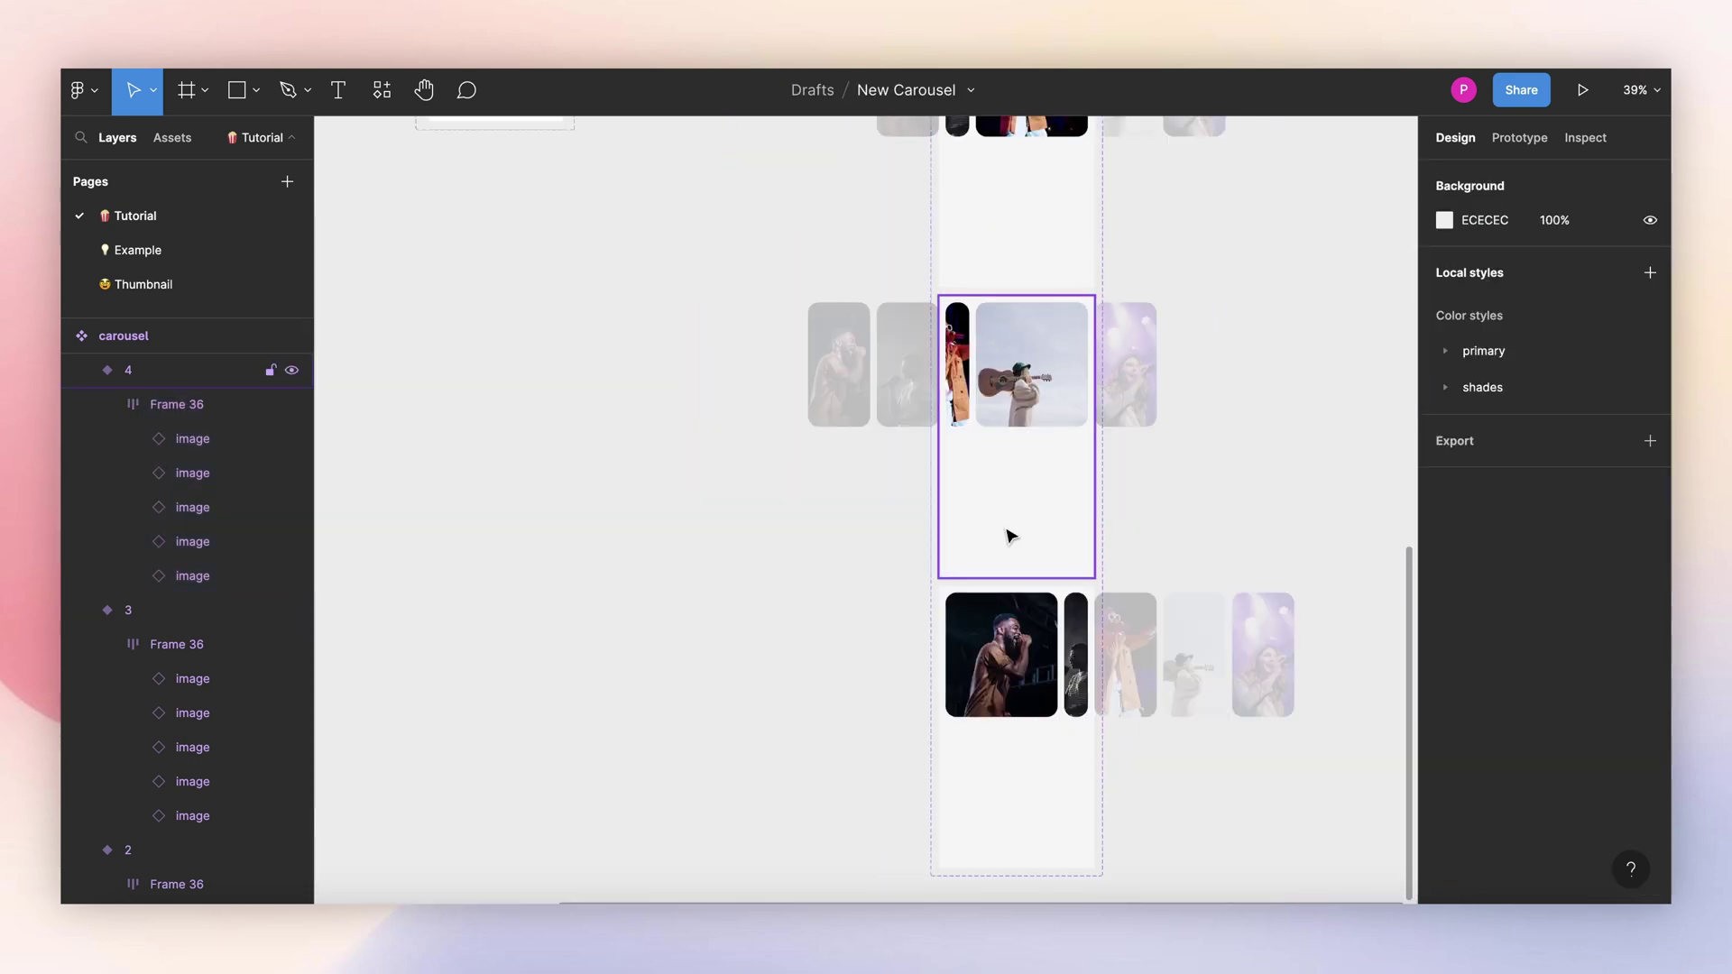
Step: In carousel variant 5, set the state of the first and second images to default
scroll(1006, 532, down, 3)
scroll(1009, 568, up, 4)
super+click(991, 638)
click(1567, 574)
click(1547, 626)
click(1019, 638)
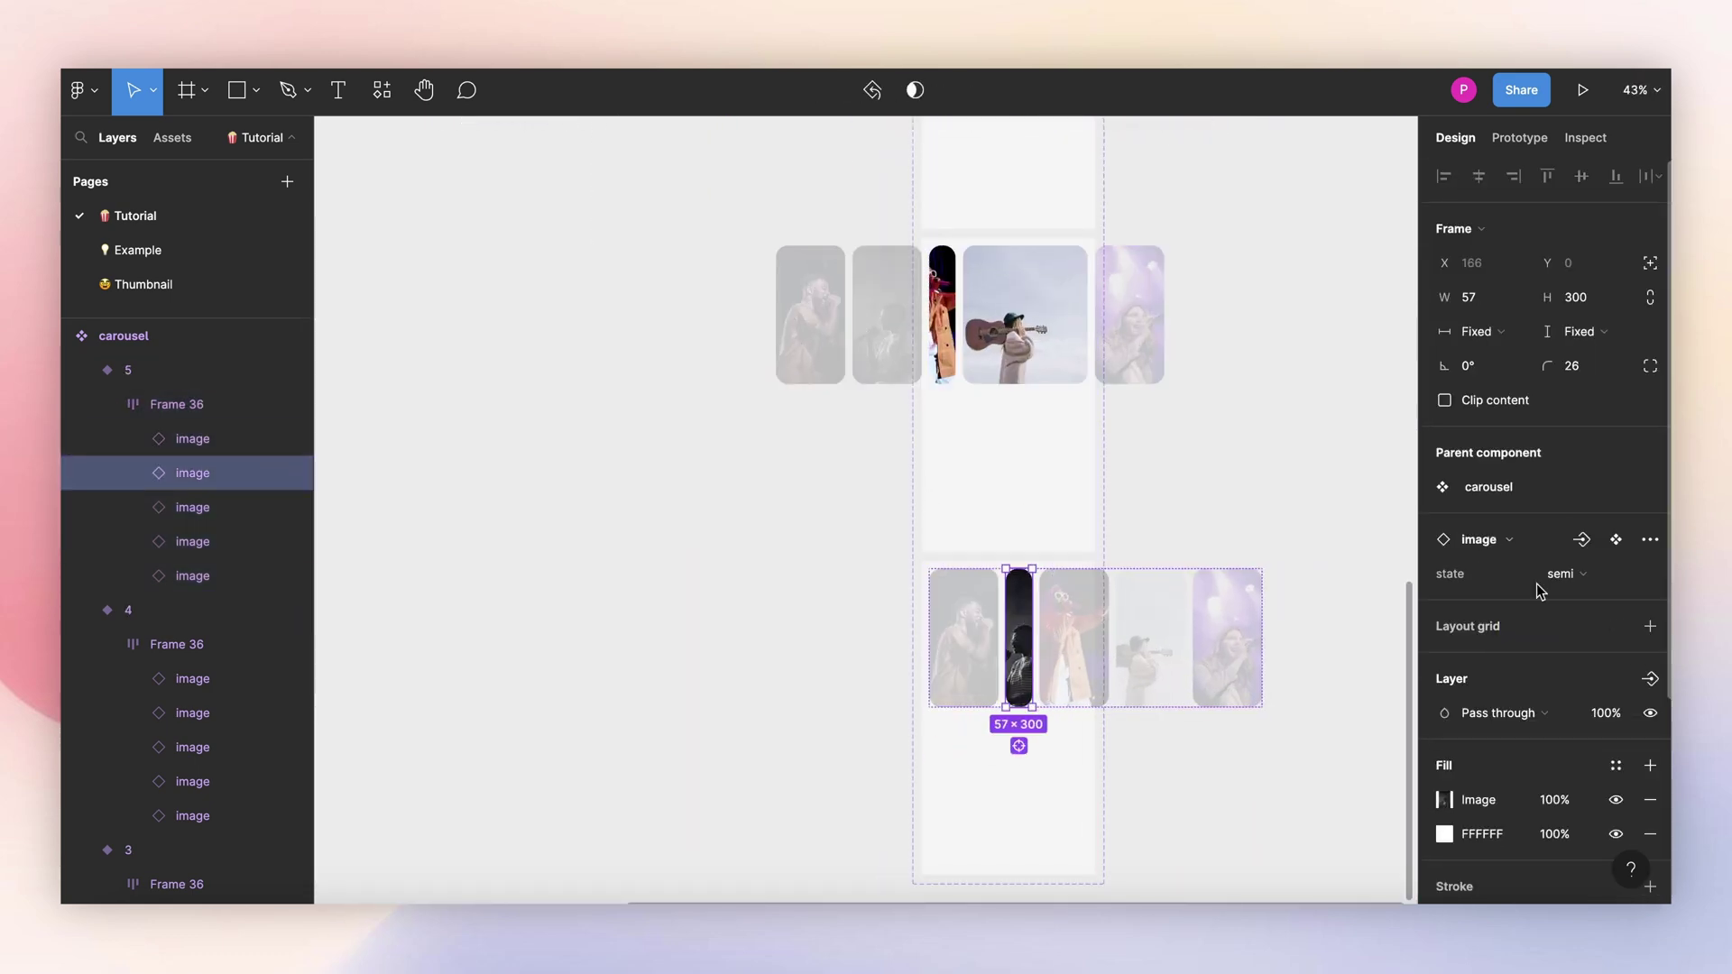
click(1565, 574)
click(1547, 600)
key(Tab)
click(1229, 494)
Step: In carousel variant 5, set the fourth image's state to semi and the fifth image's state to active
scroll(1113, 541, up, 3)
super+click(1113, 542)
click(1566, 574)
click(1557, 547)
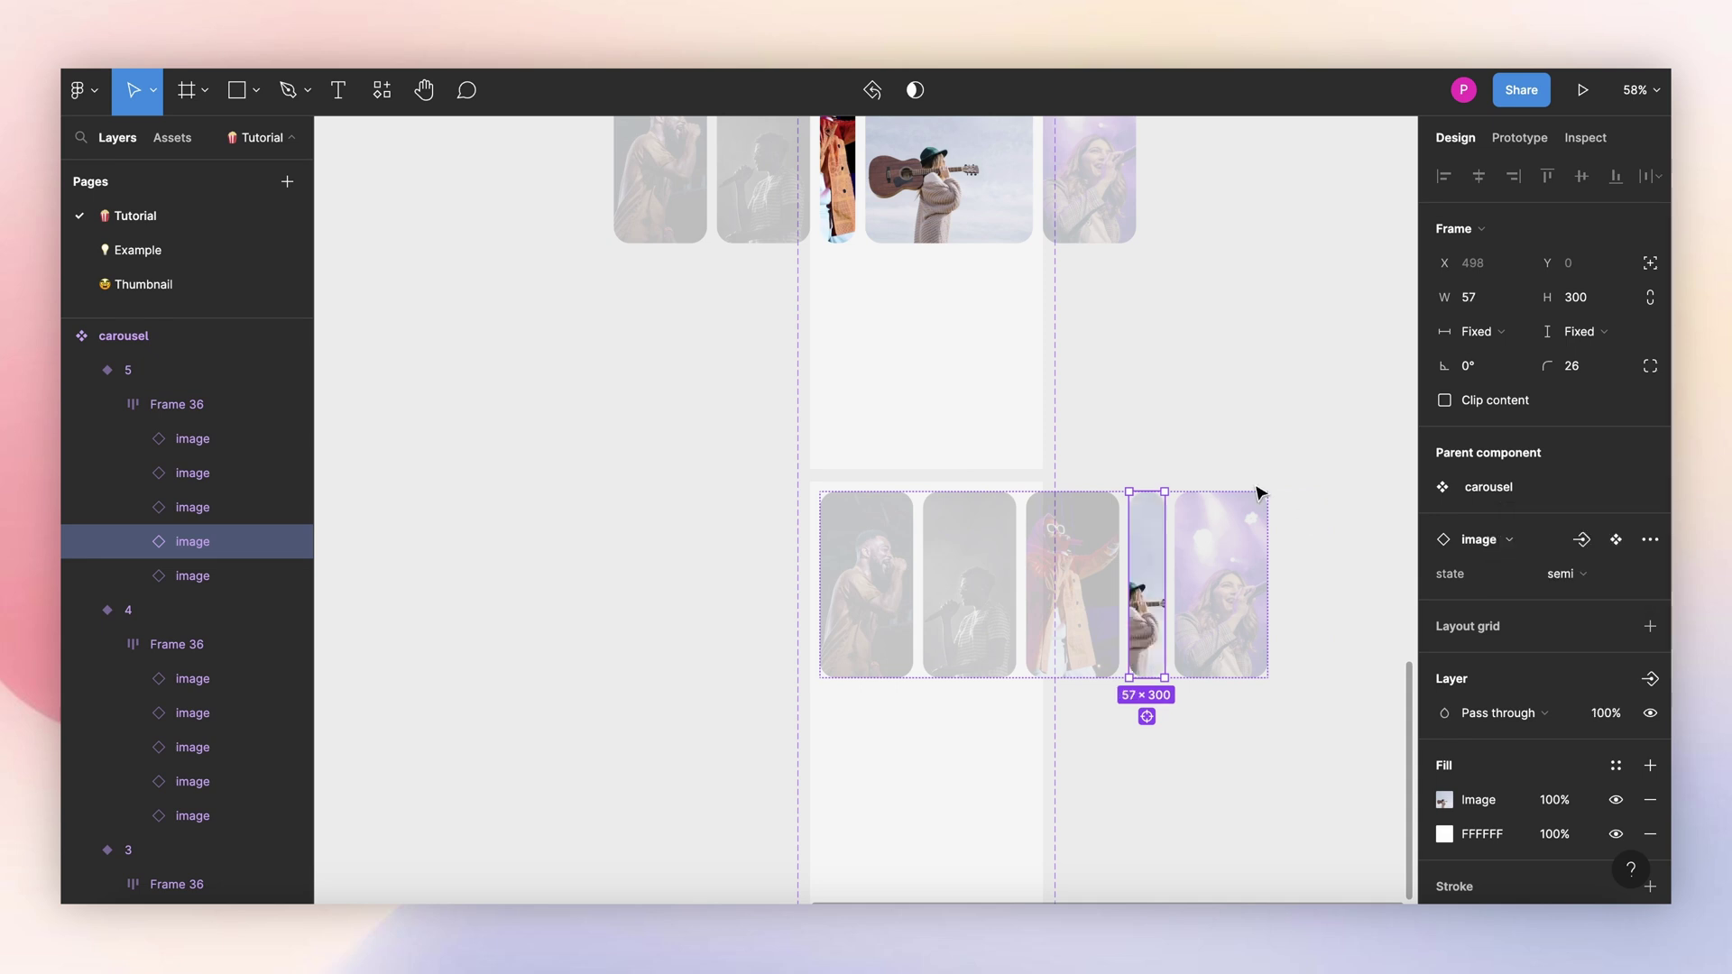
click(1230, 541)
click(1566, 573)
click(1547, 521)
key(Escape)
Step: Shift variant 5's image row to X -482 so its fourth and fifth images sit inside the frame with a 16 px margin
double_click(923, 565)
drag(924, 565, 616, 565)
key(super+z)
drag(1007, 564, 848, 570)
key(super+z)
scroll(1046, 571, up, 4)
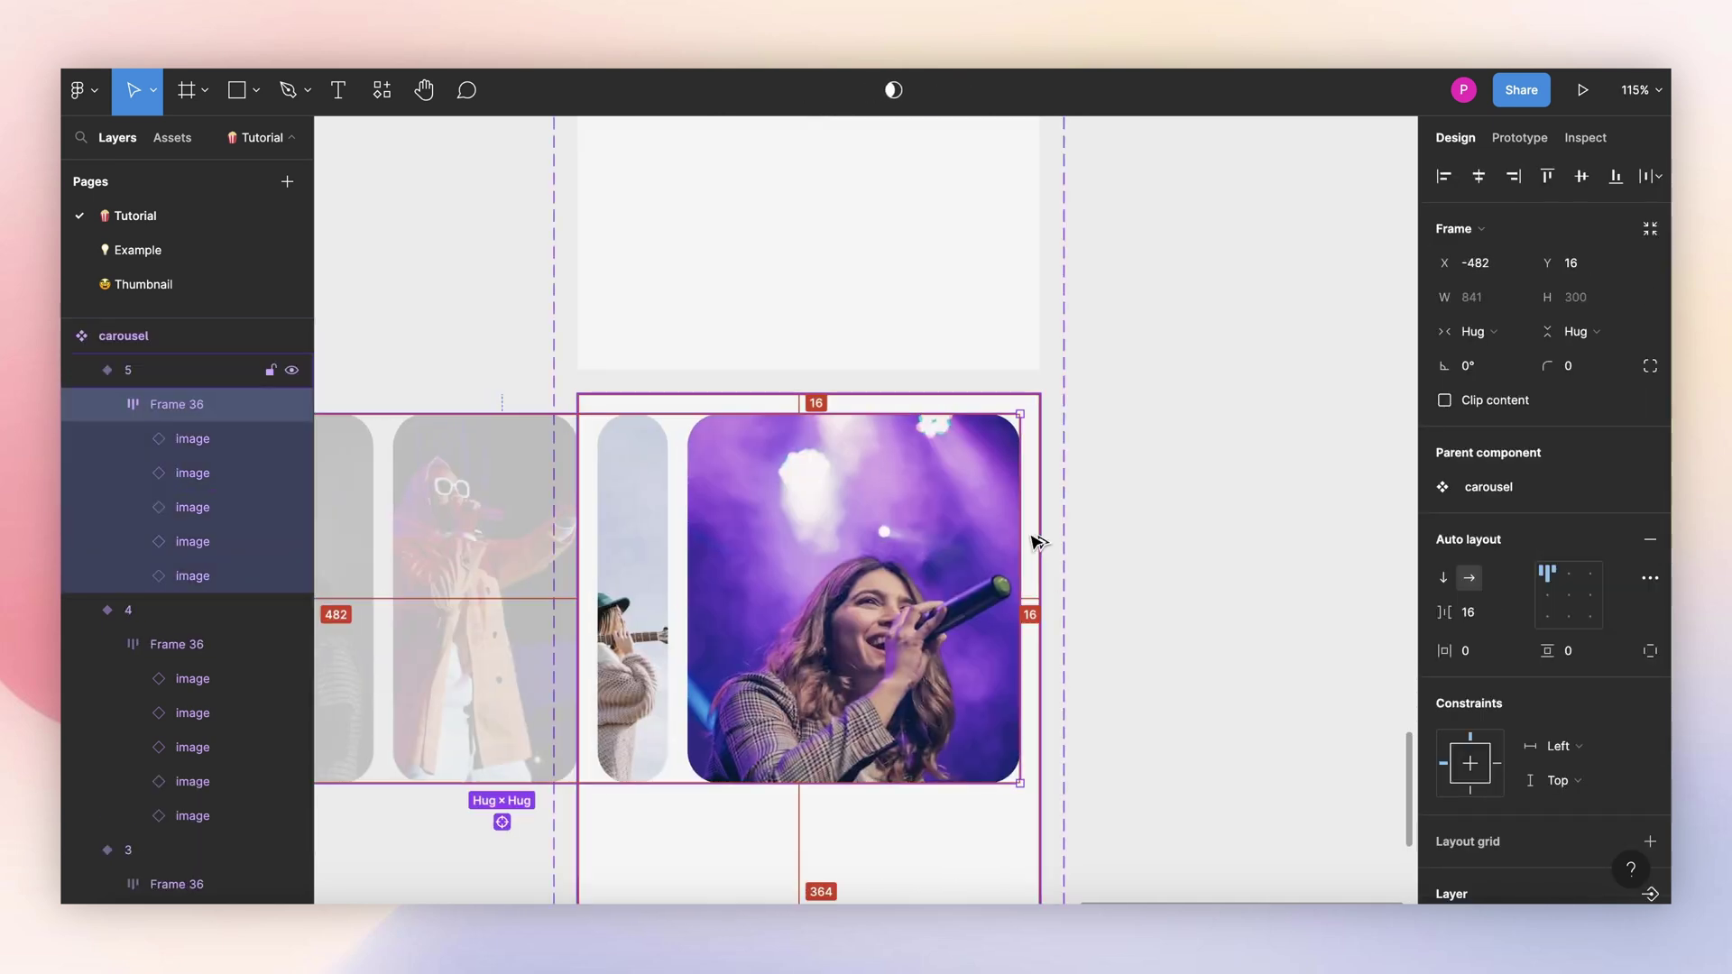
scroll(1037, 543, down, 6)
key(Escape)
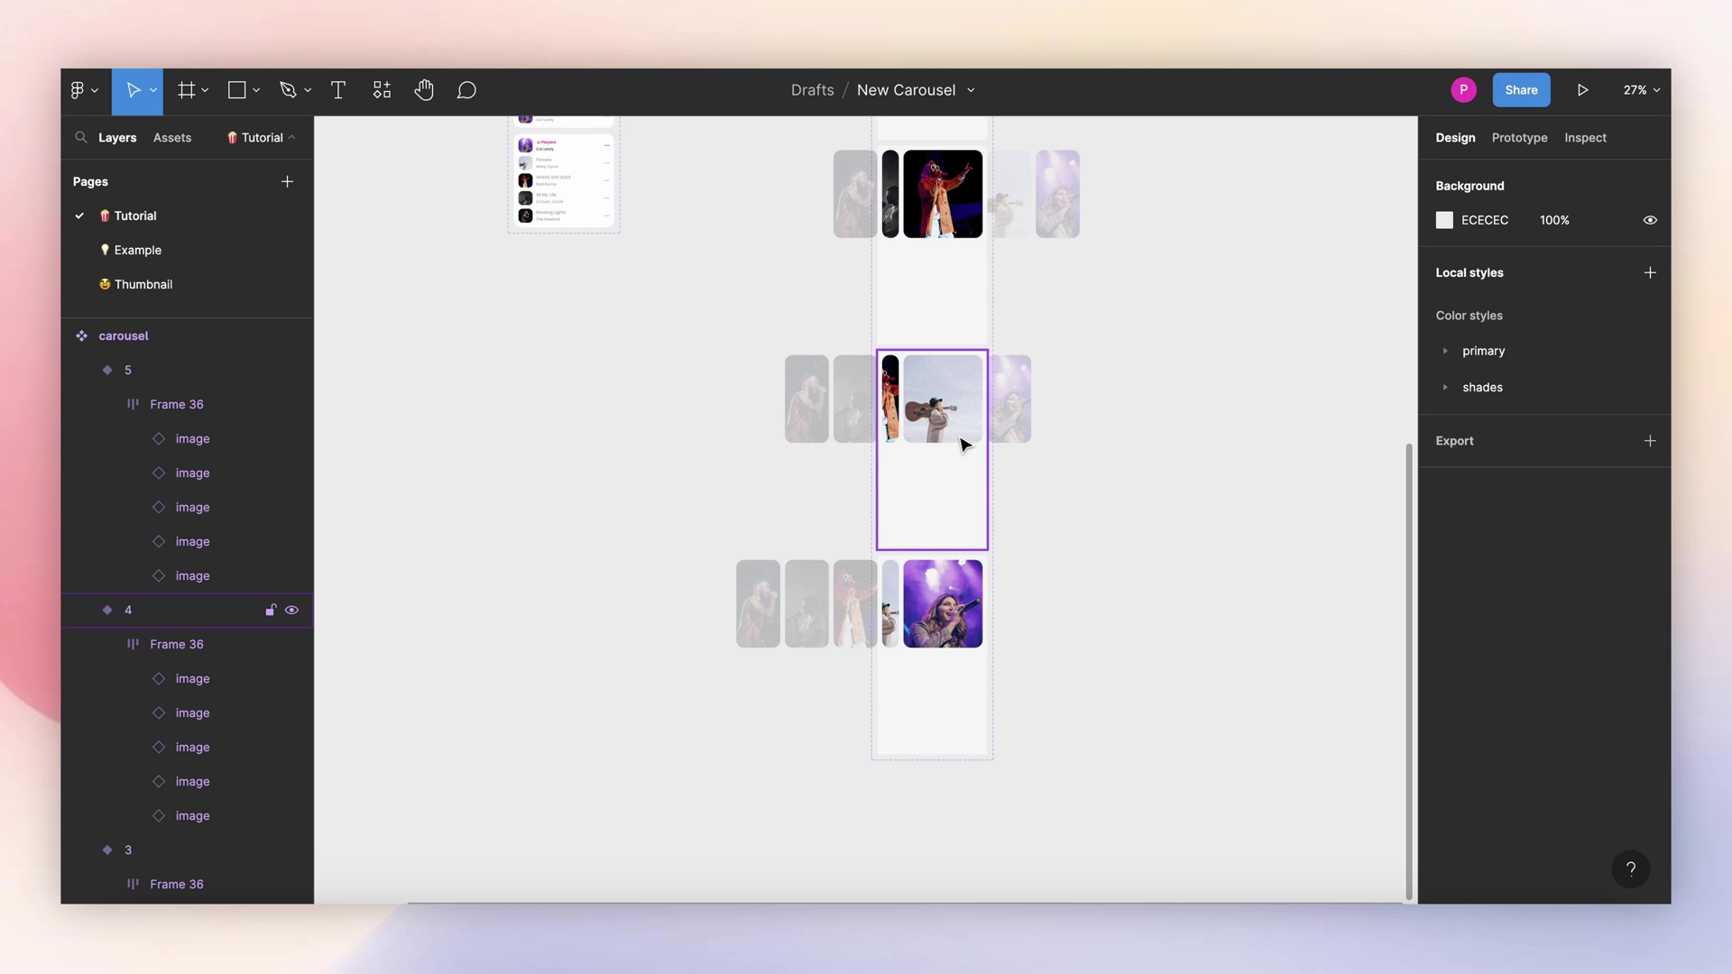
Step: Check the X positions of the image rows in carousel variants 4 and 5
scroll(956, 428, up, 2)
click(918, 410)
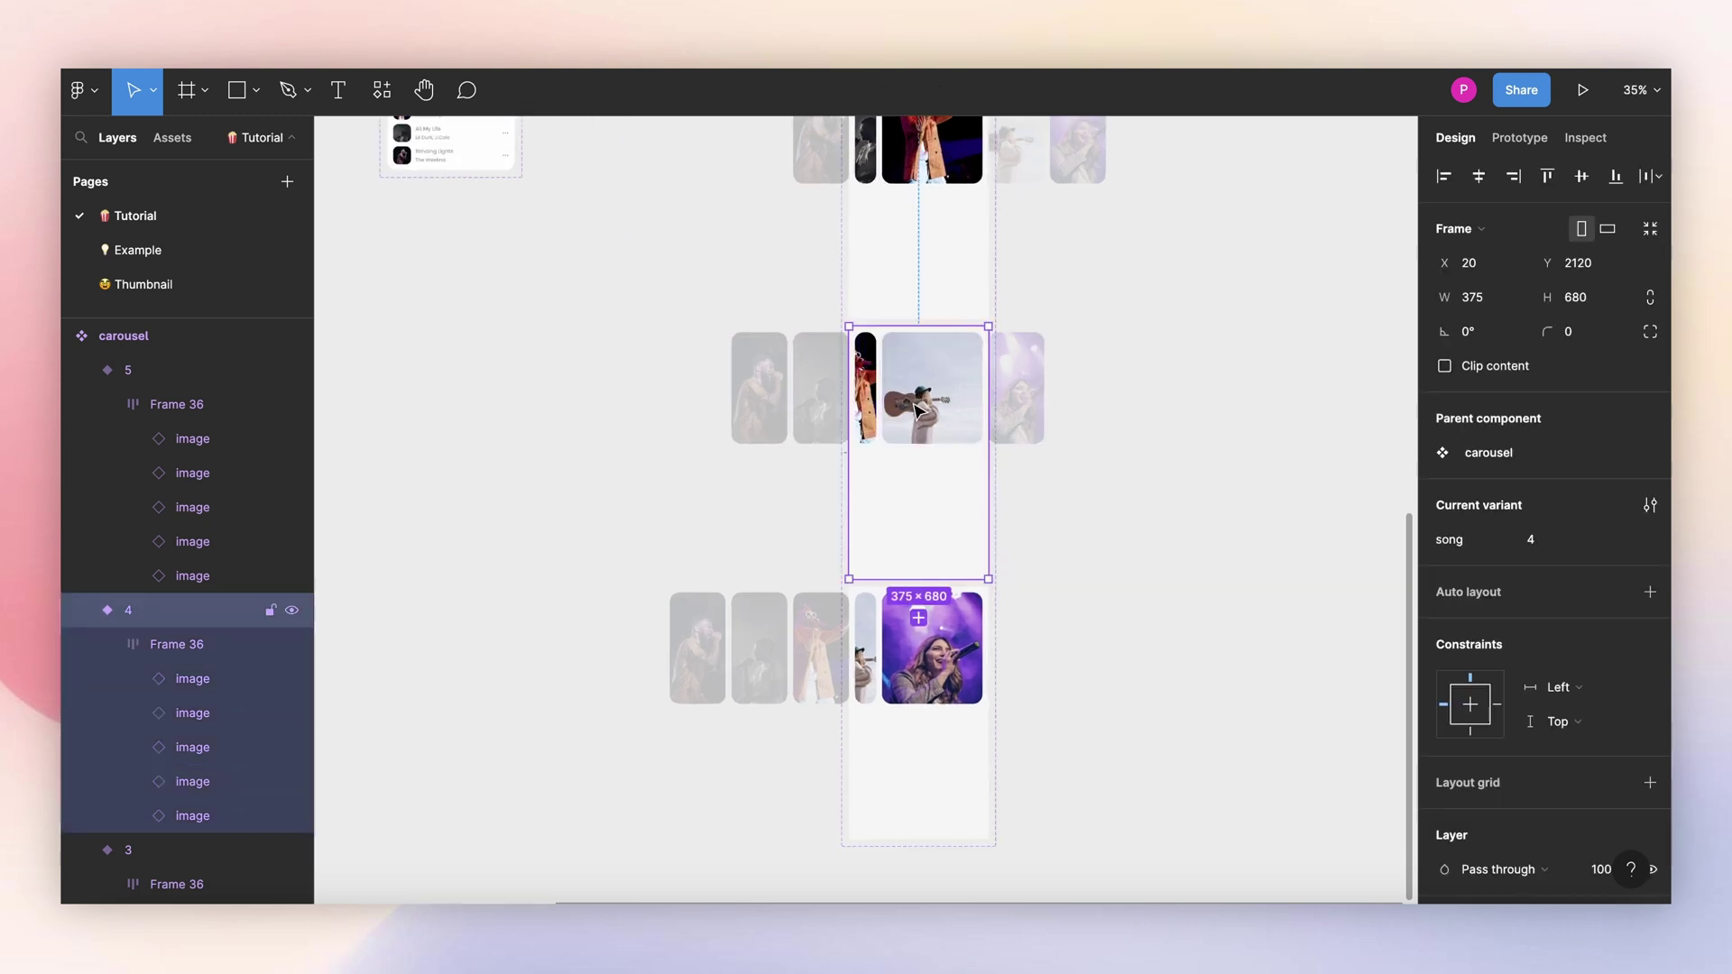
click(917, 410)
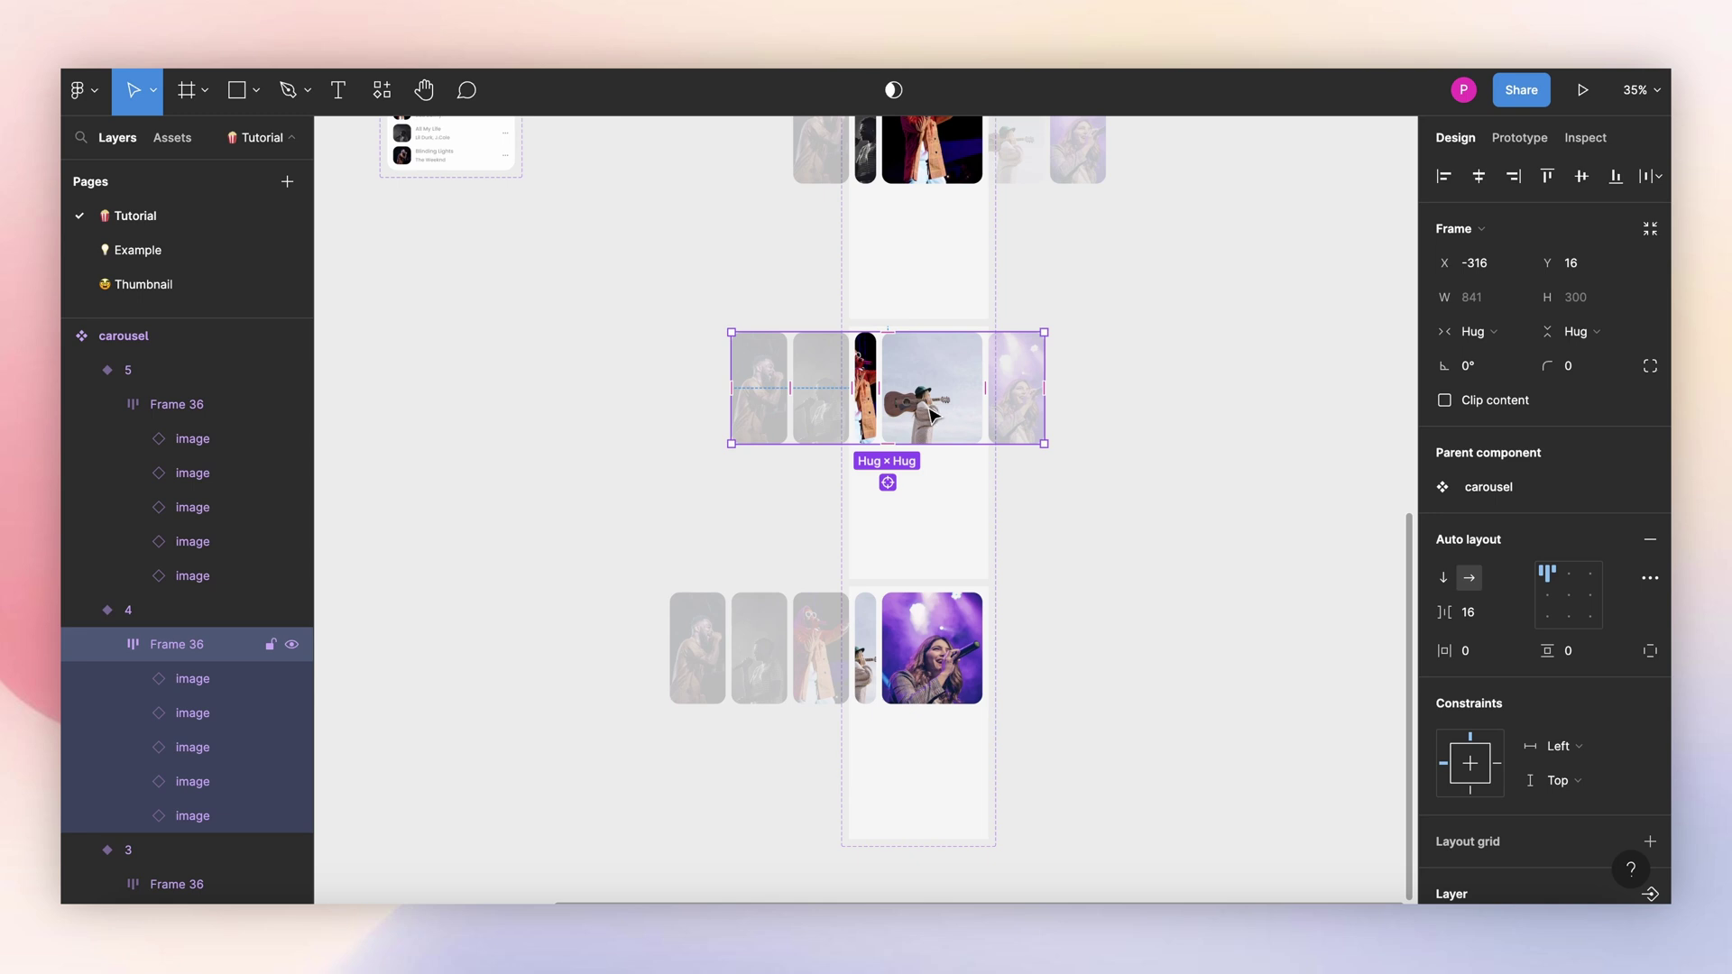
click(936, 681)
click(936, 681)
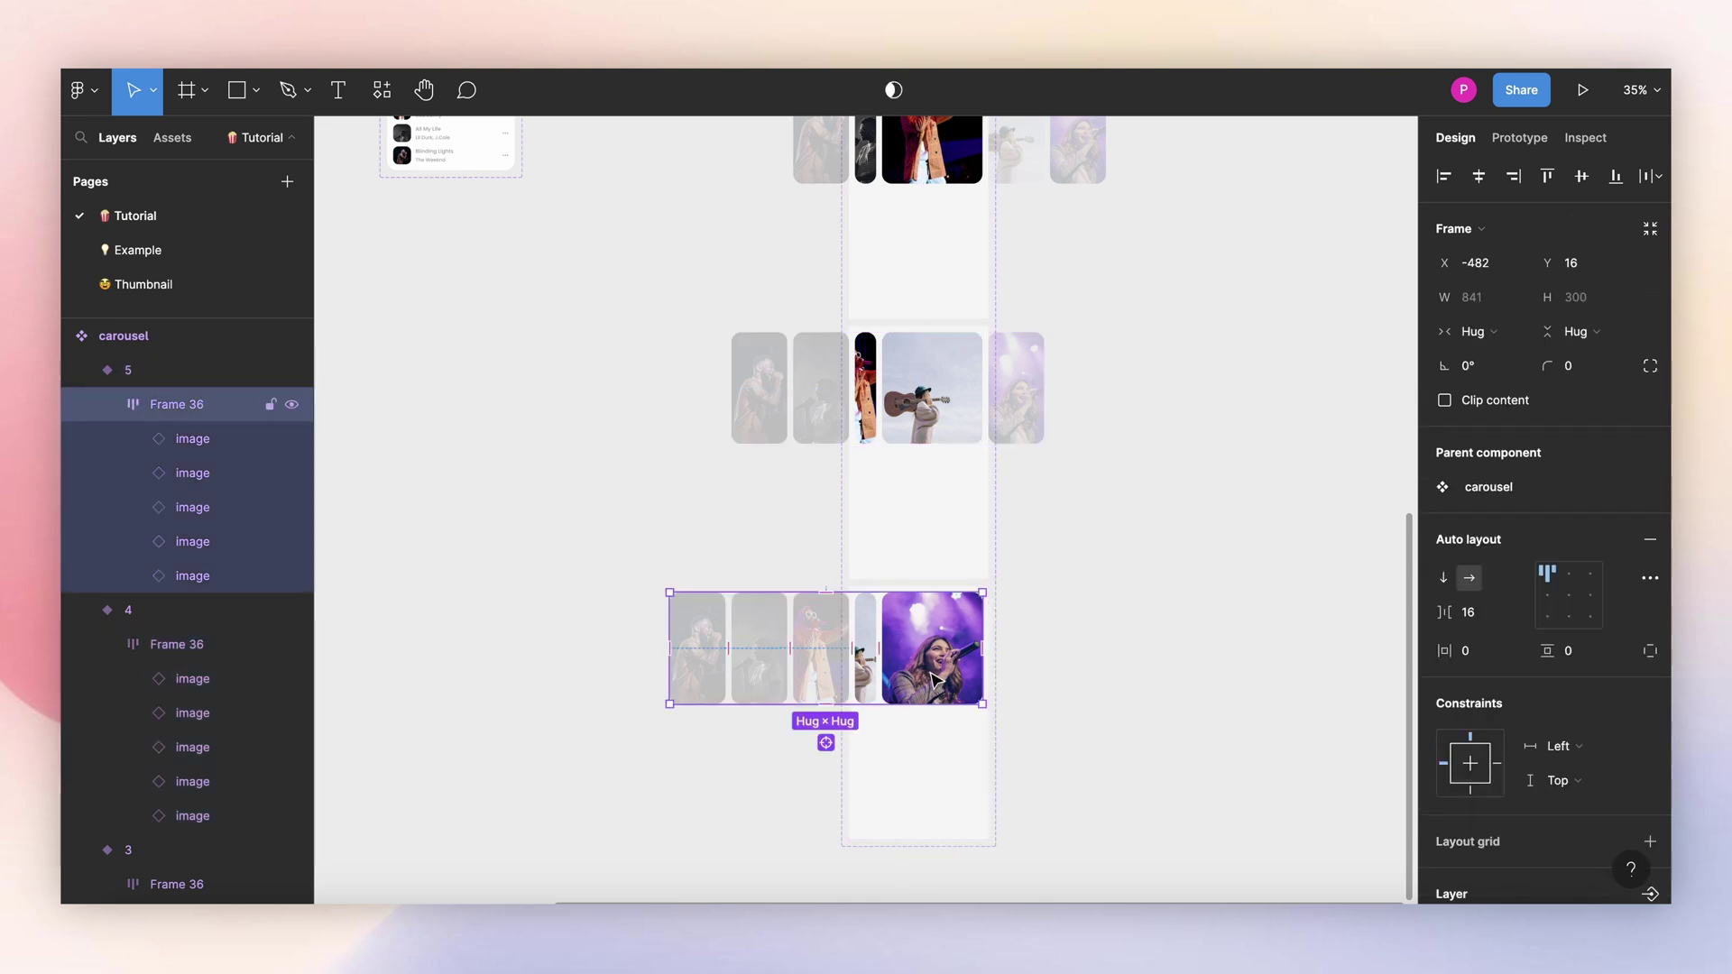
key(shift+Right)
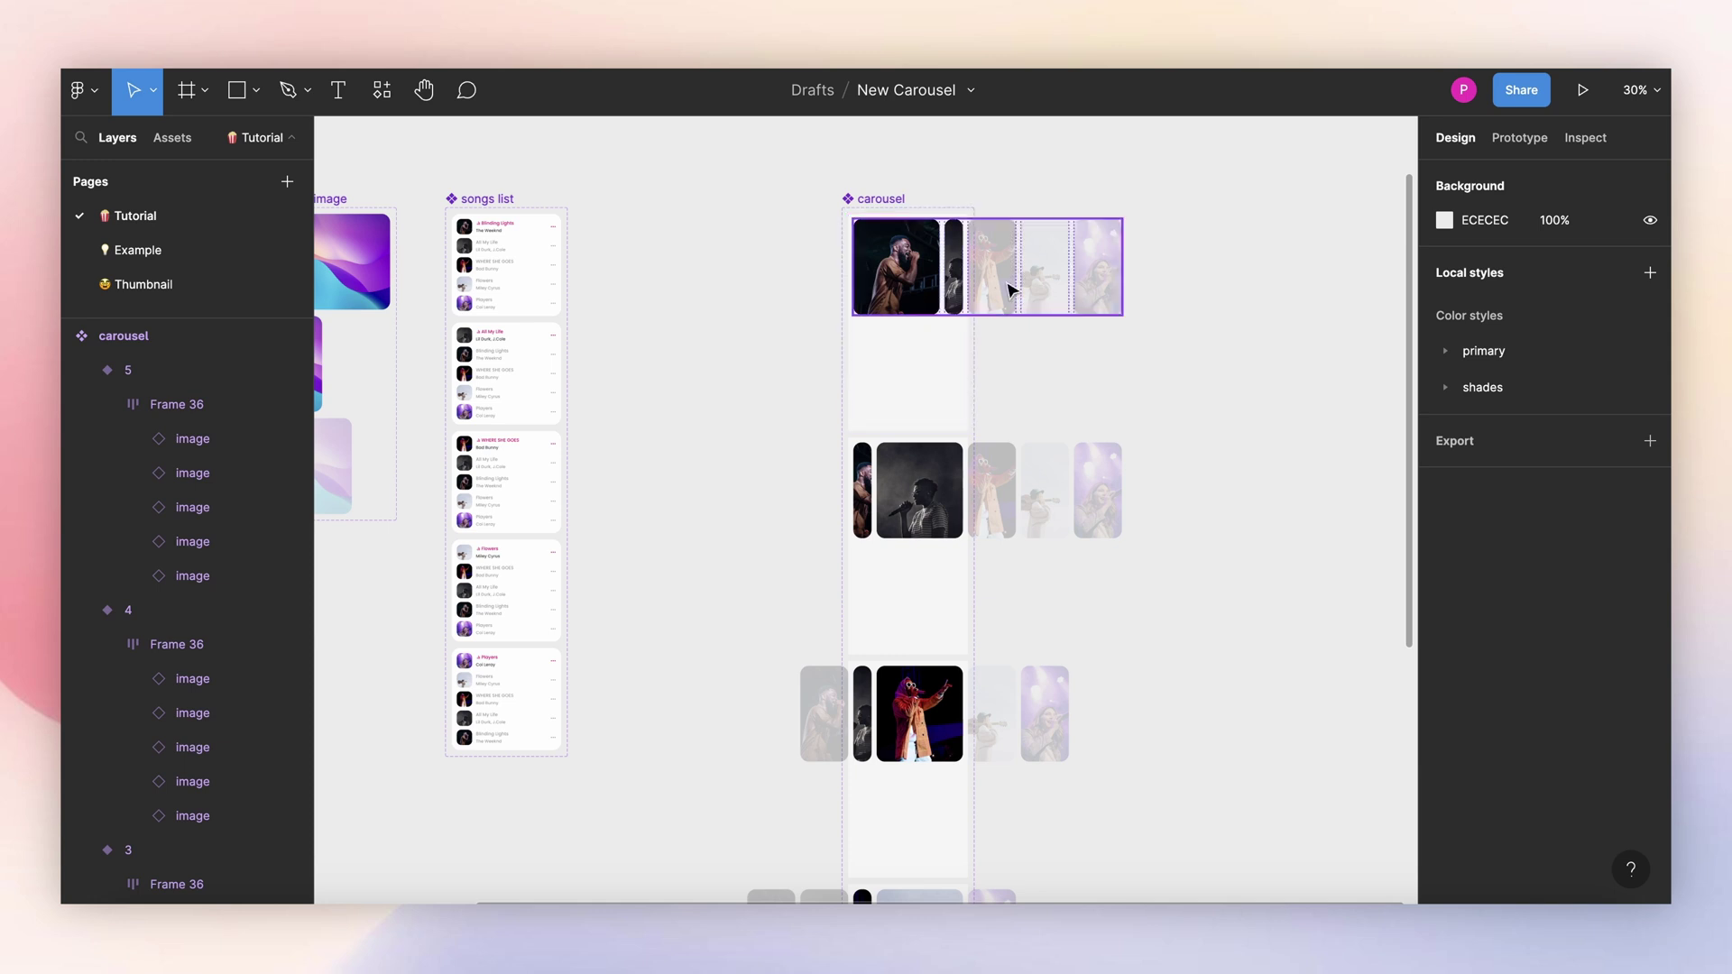
Step: Connect variant 1's image row to carousel variant 2 with an On drag, Change to interaction using Smart animate
click(1045, 248)
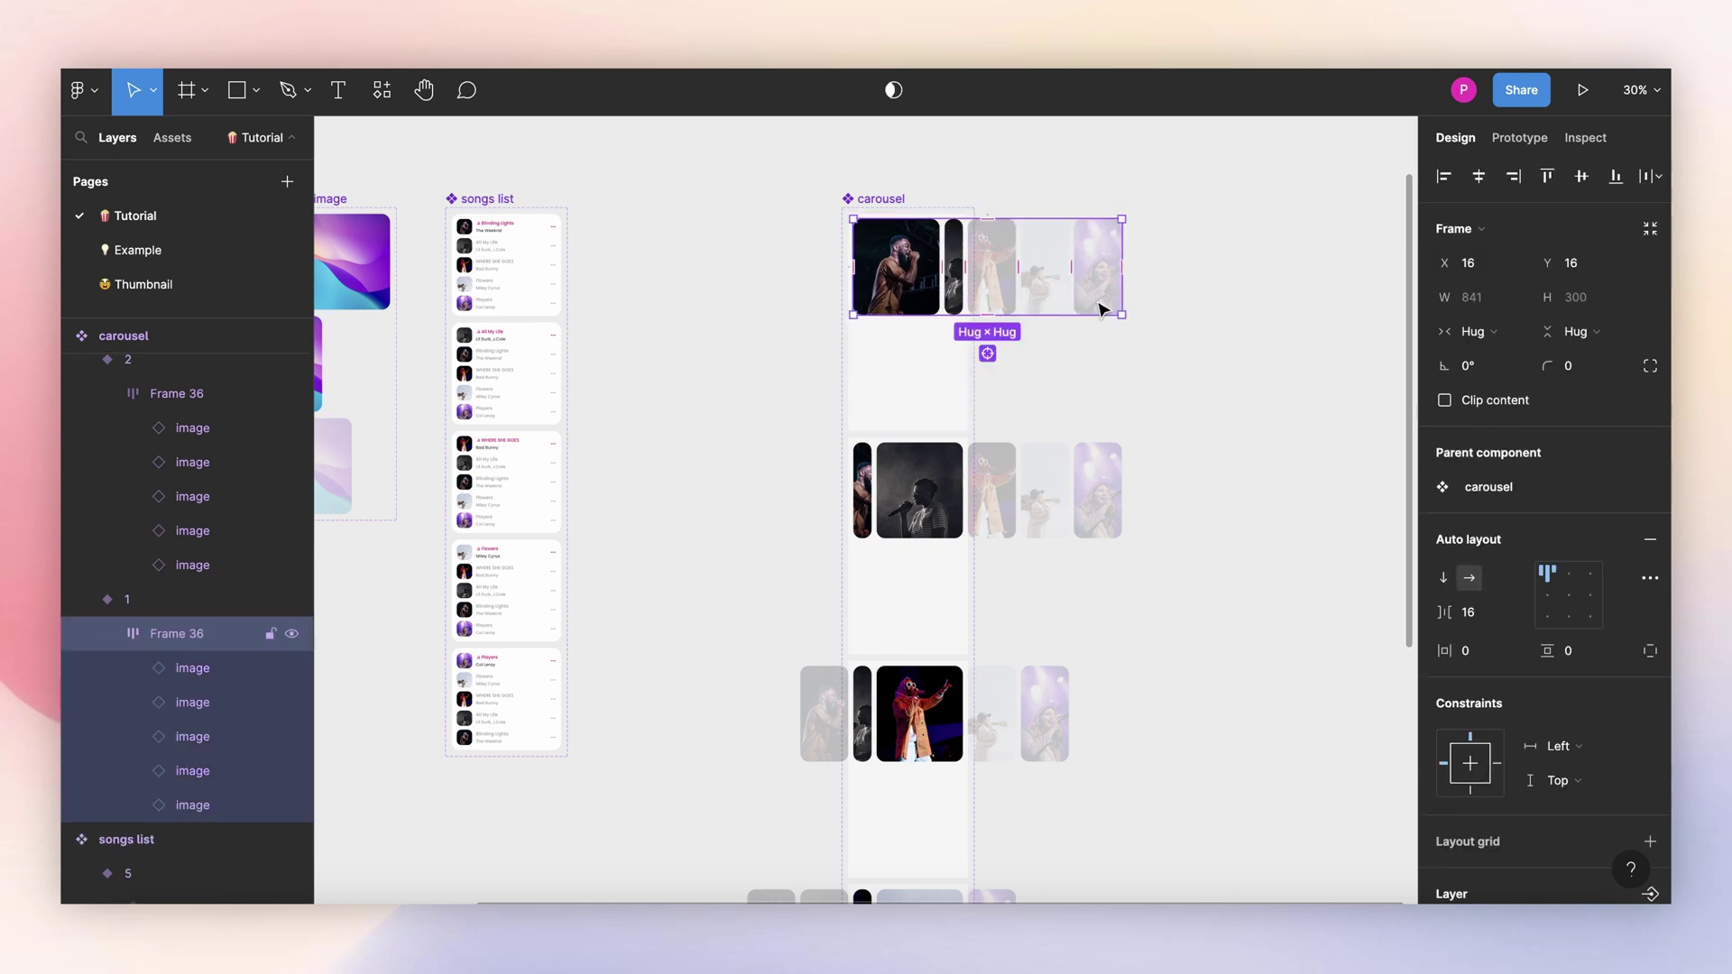
click(947, 355)
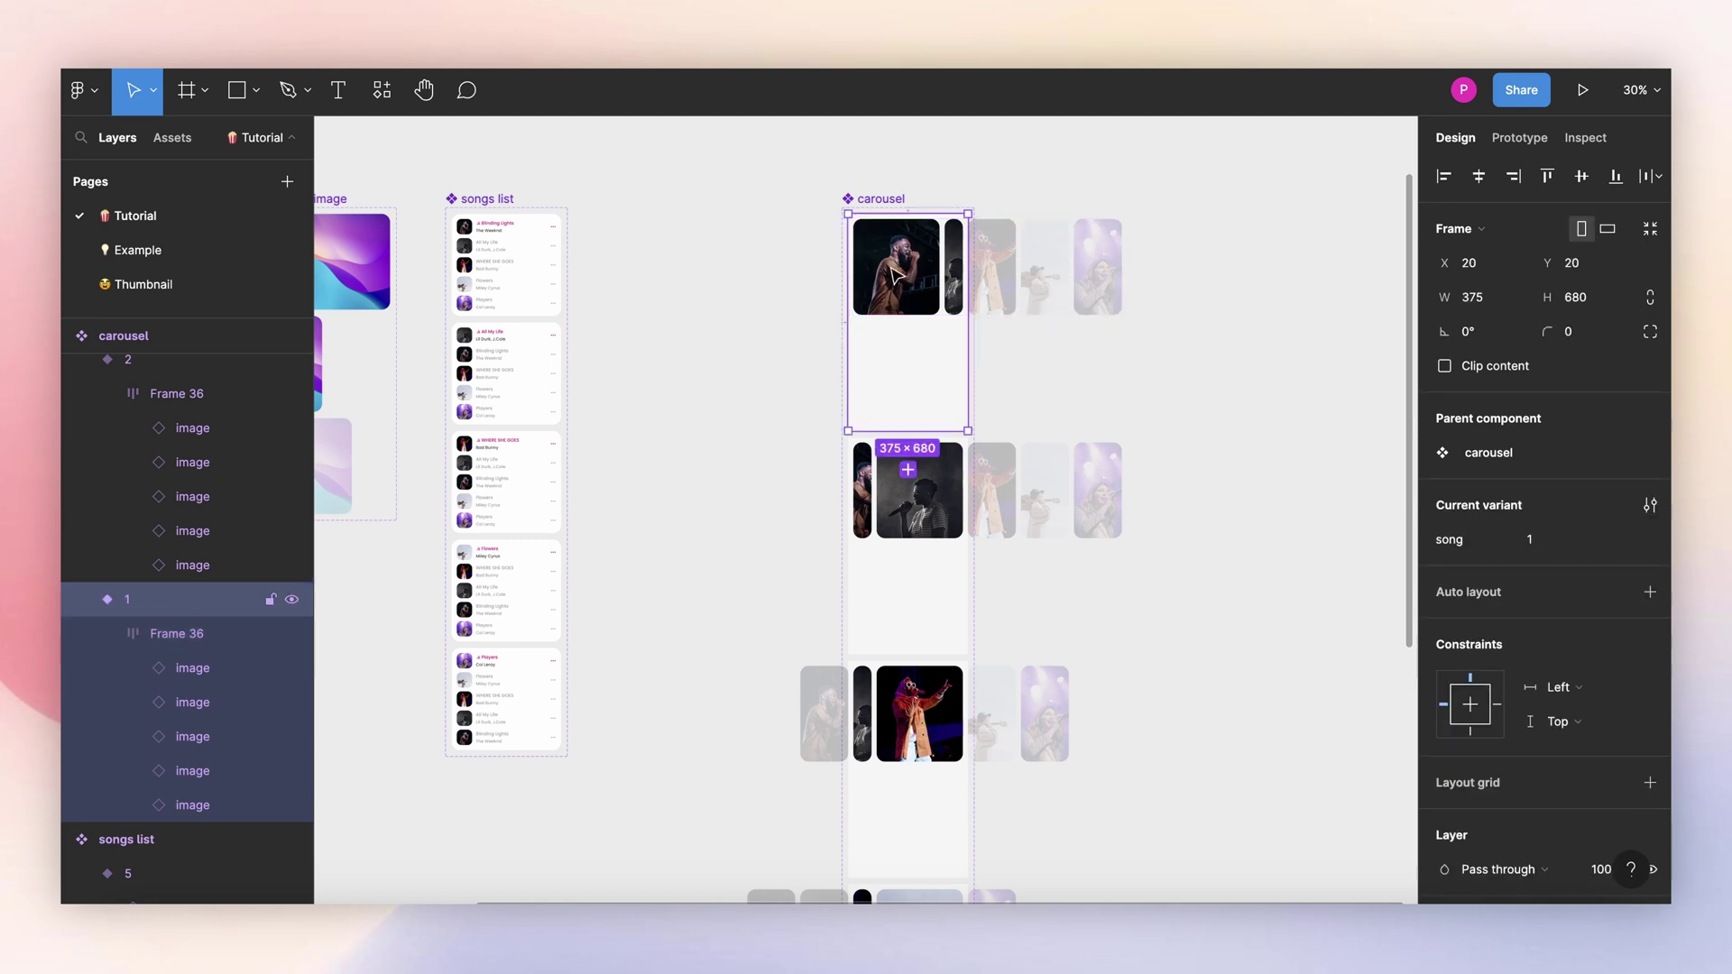
click(1012, 285)
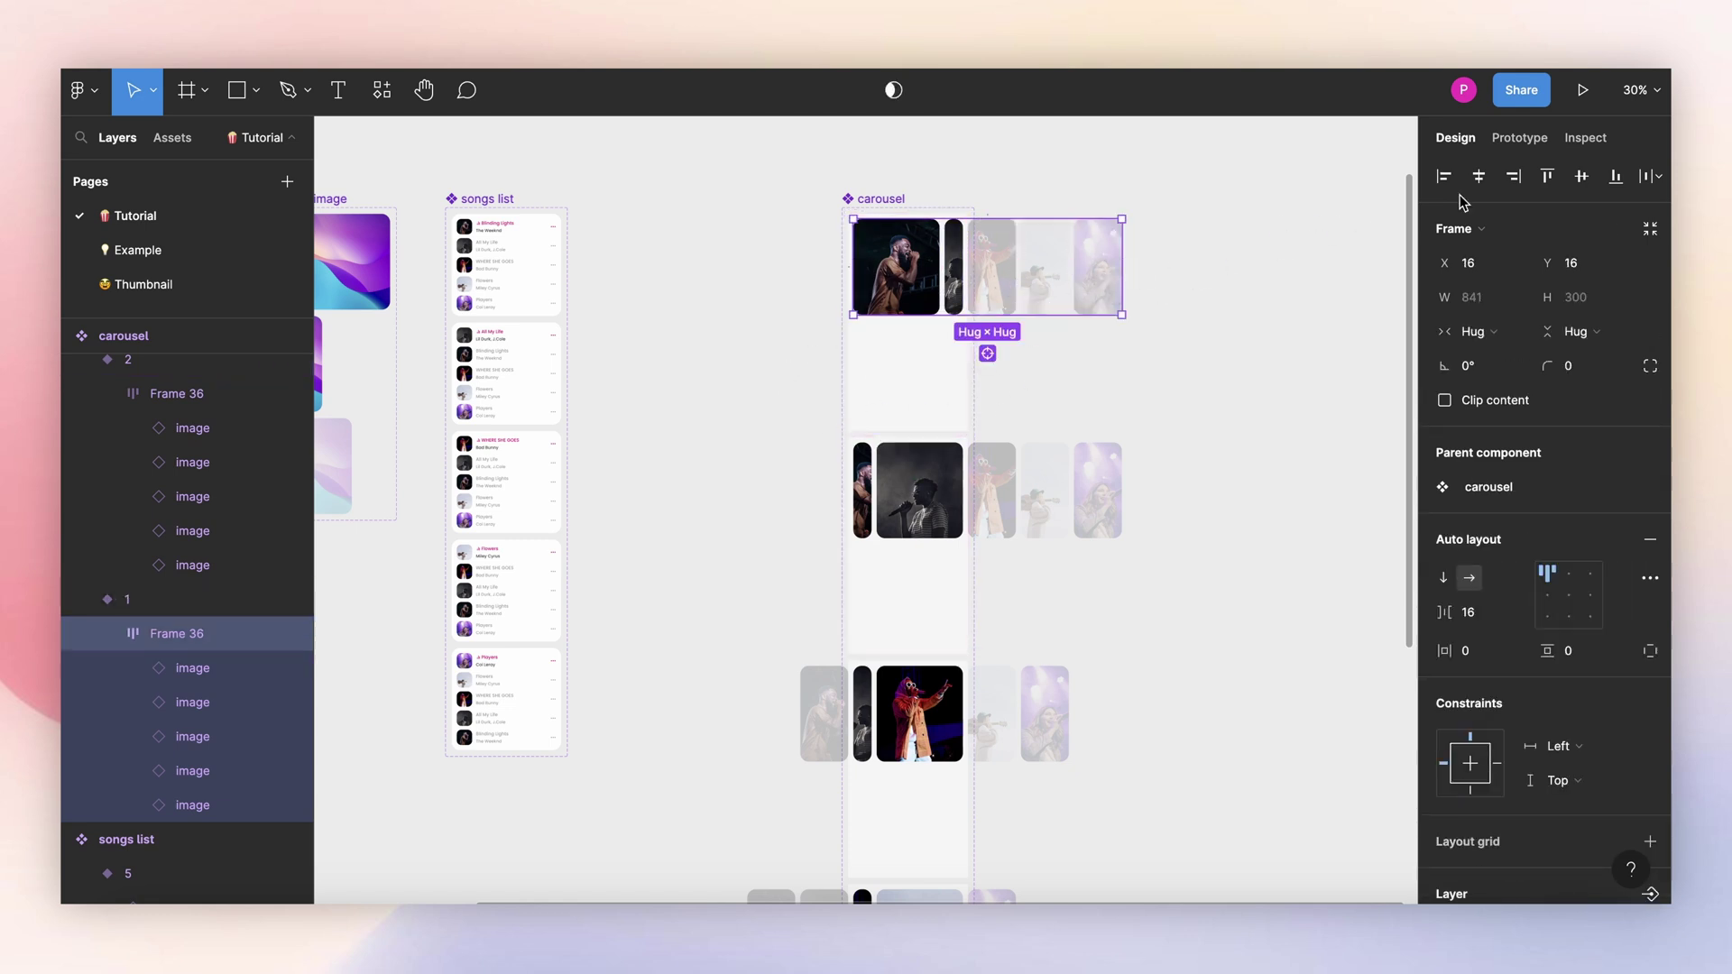
key(shift+e)
drag(1122, 269, 947, 481)
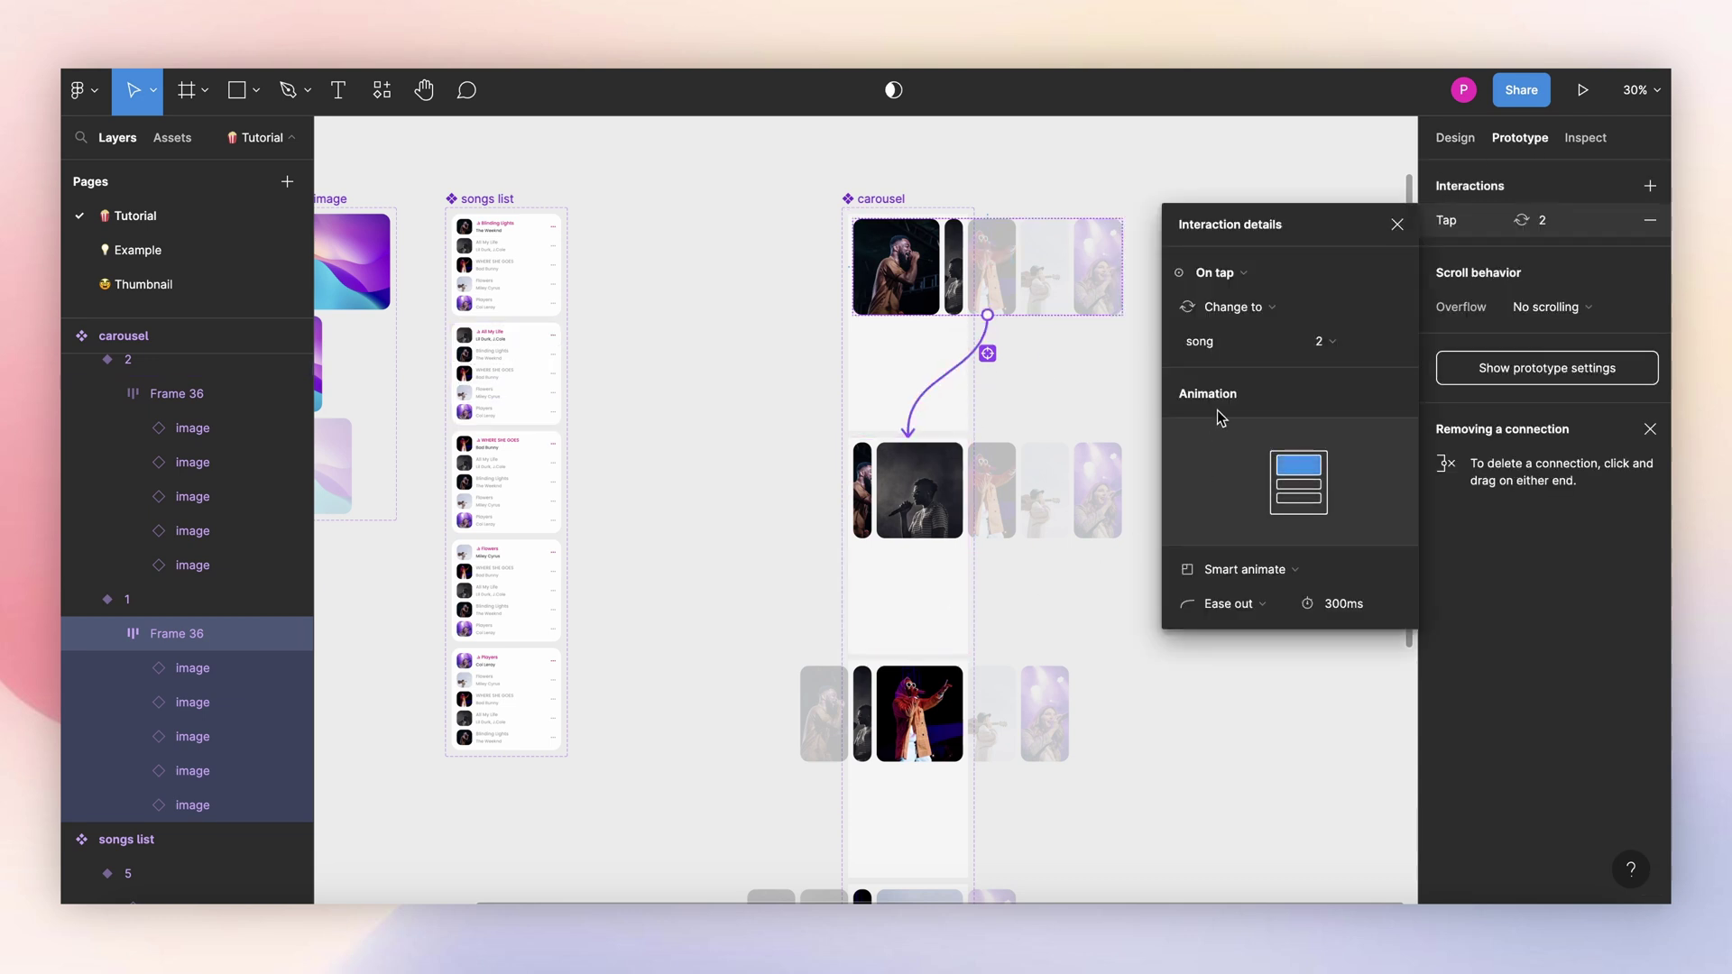
click(1234, 272)
click(1245, 291)
click(1396, 225)
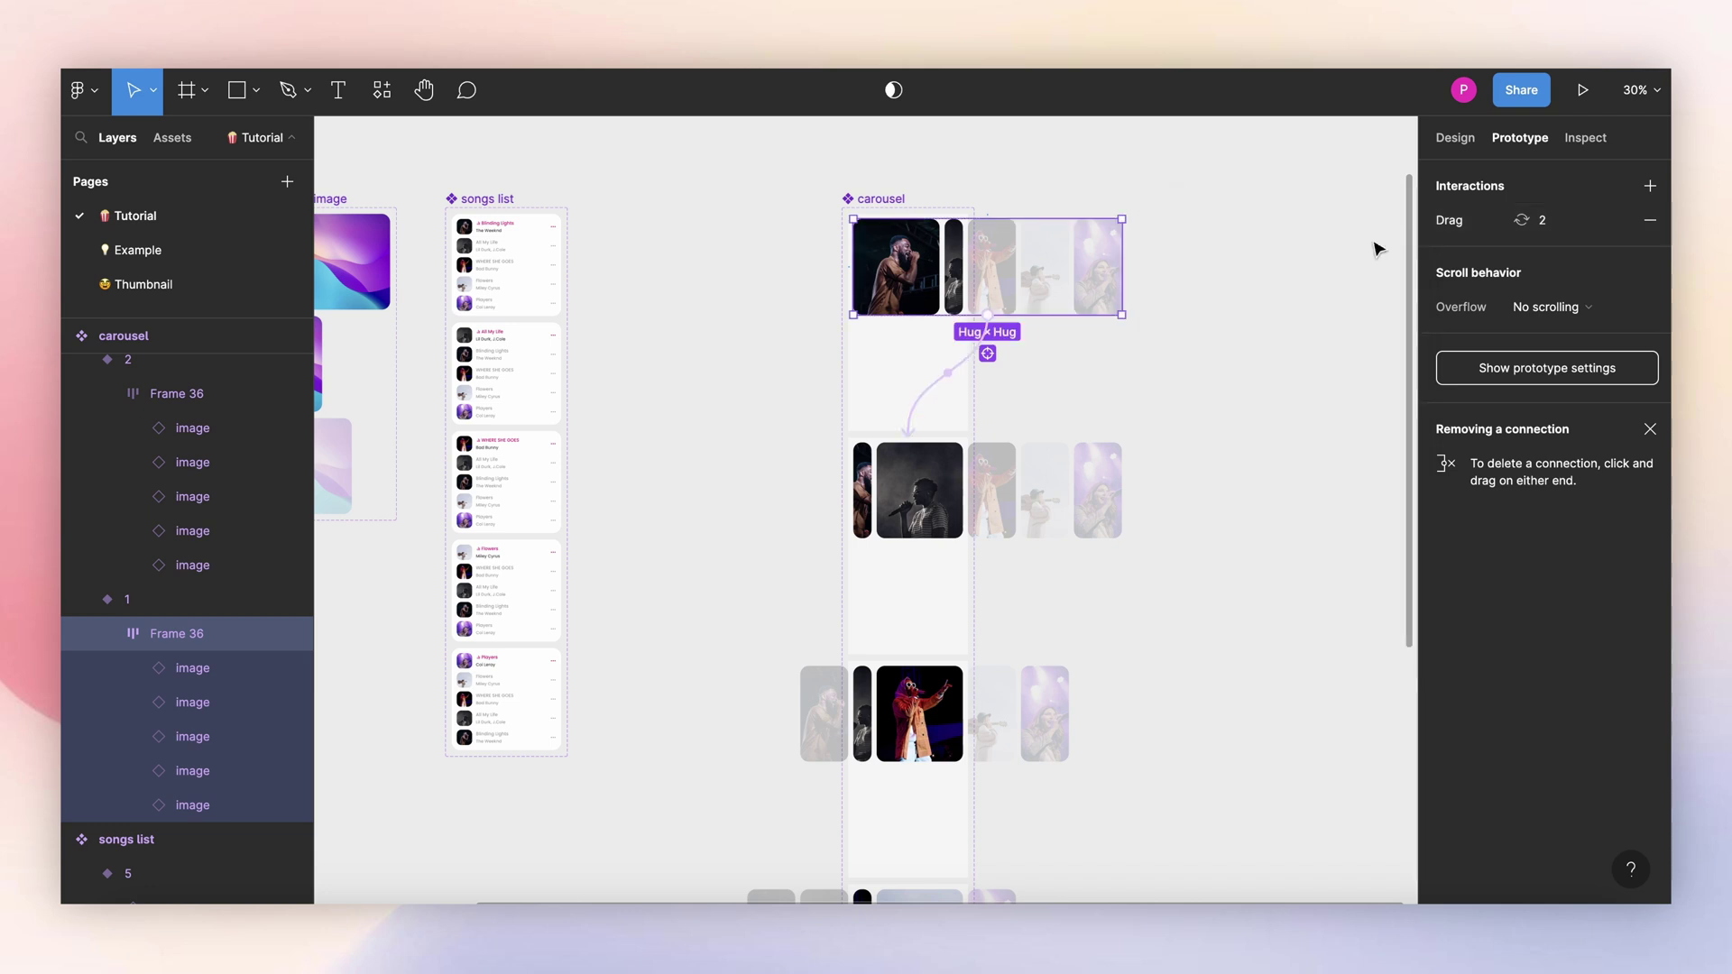
Step: Connect variant 2's image row to carousel variant 3 with an On drag interaction
scroll(1037, 387, down, 3)
click(1037, 332)
drag(1121, 276, 948, 465)
scroll(1036, 443, down, 3)
Step: Connect variant 4's image row to carousel variant 5 and set the interaction trigger to On drag
click(993, 505)
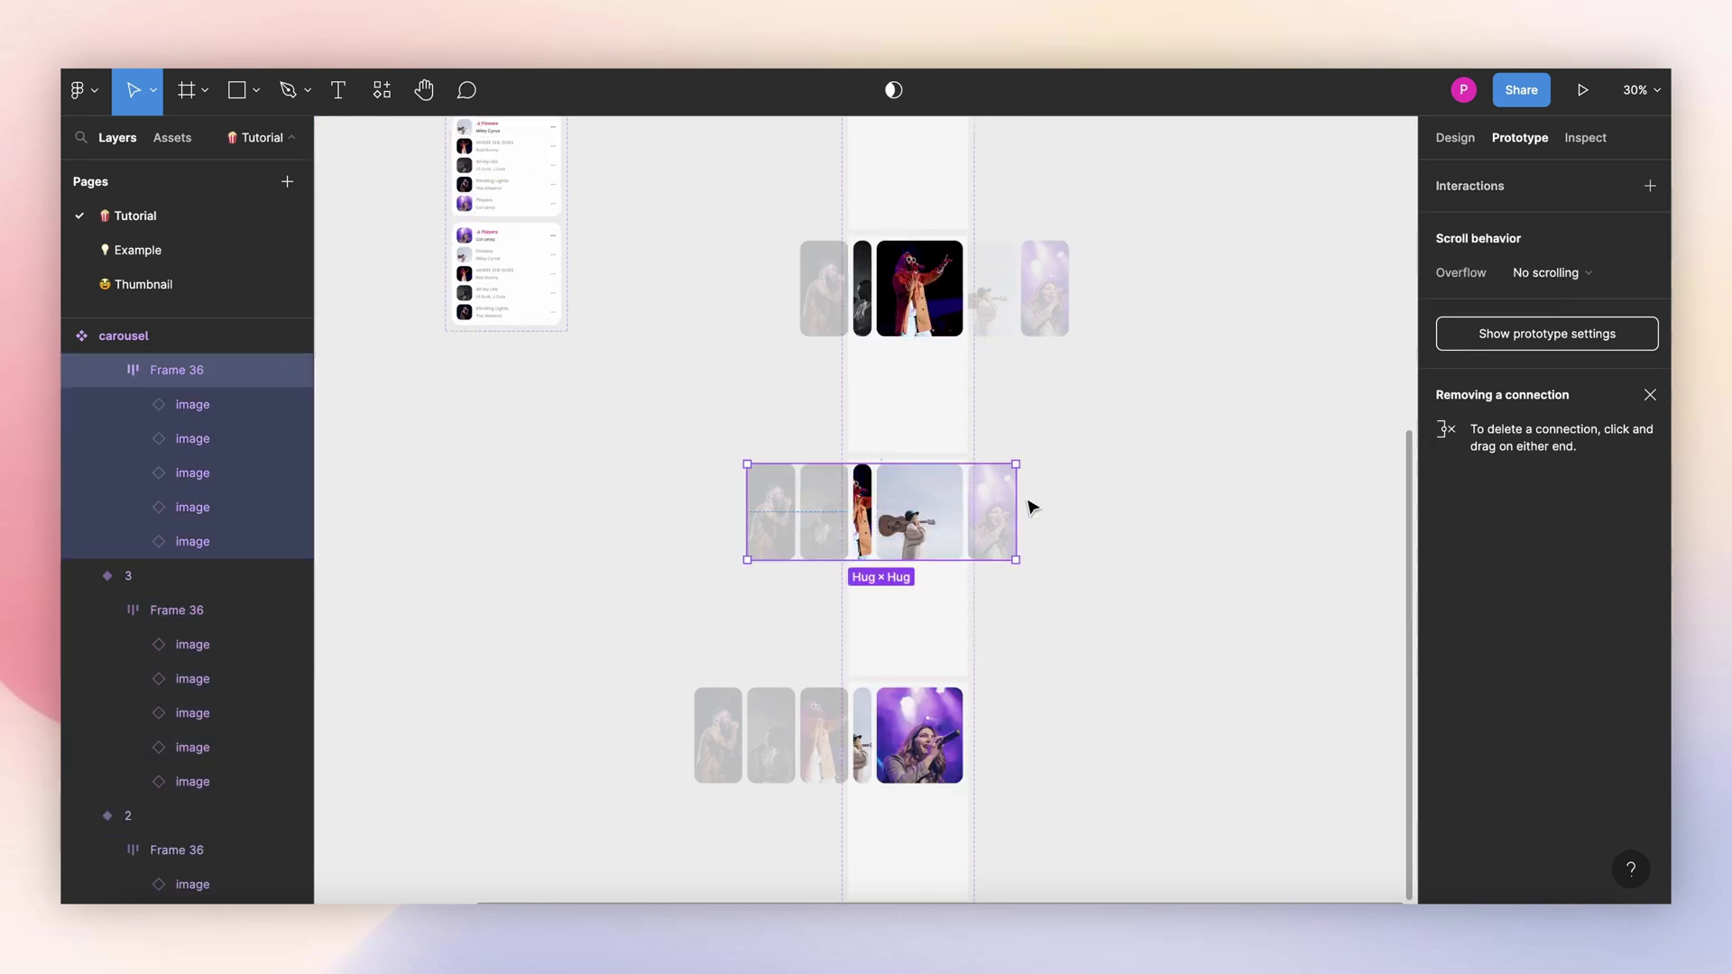
drag(1017, 512, 947, 699)
click(1222, 272)
click(1236, 300)
scroll(1019, 415, down, 2)
click(1083, 493)
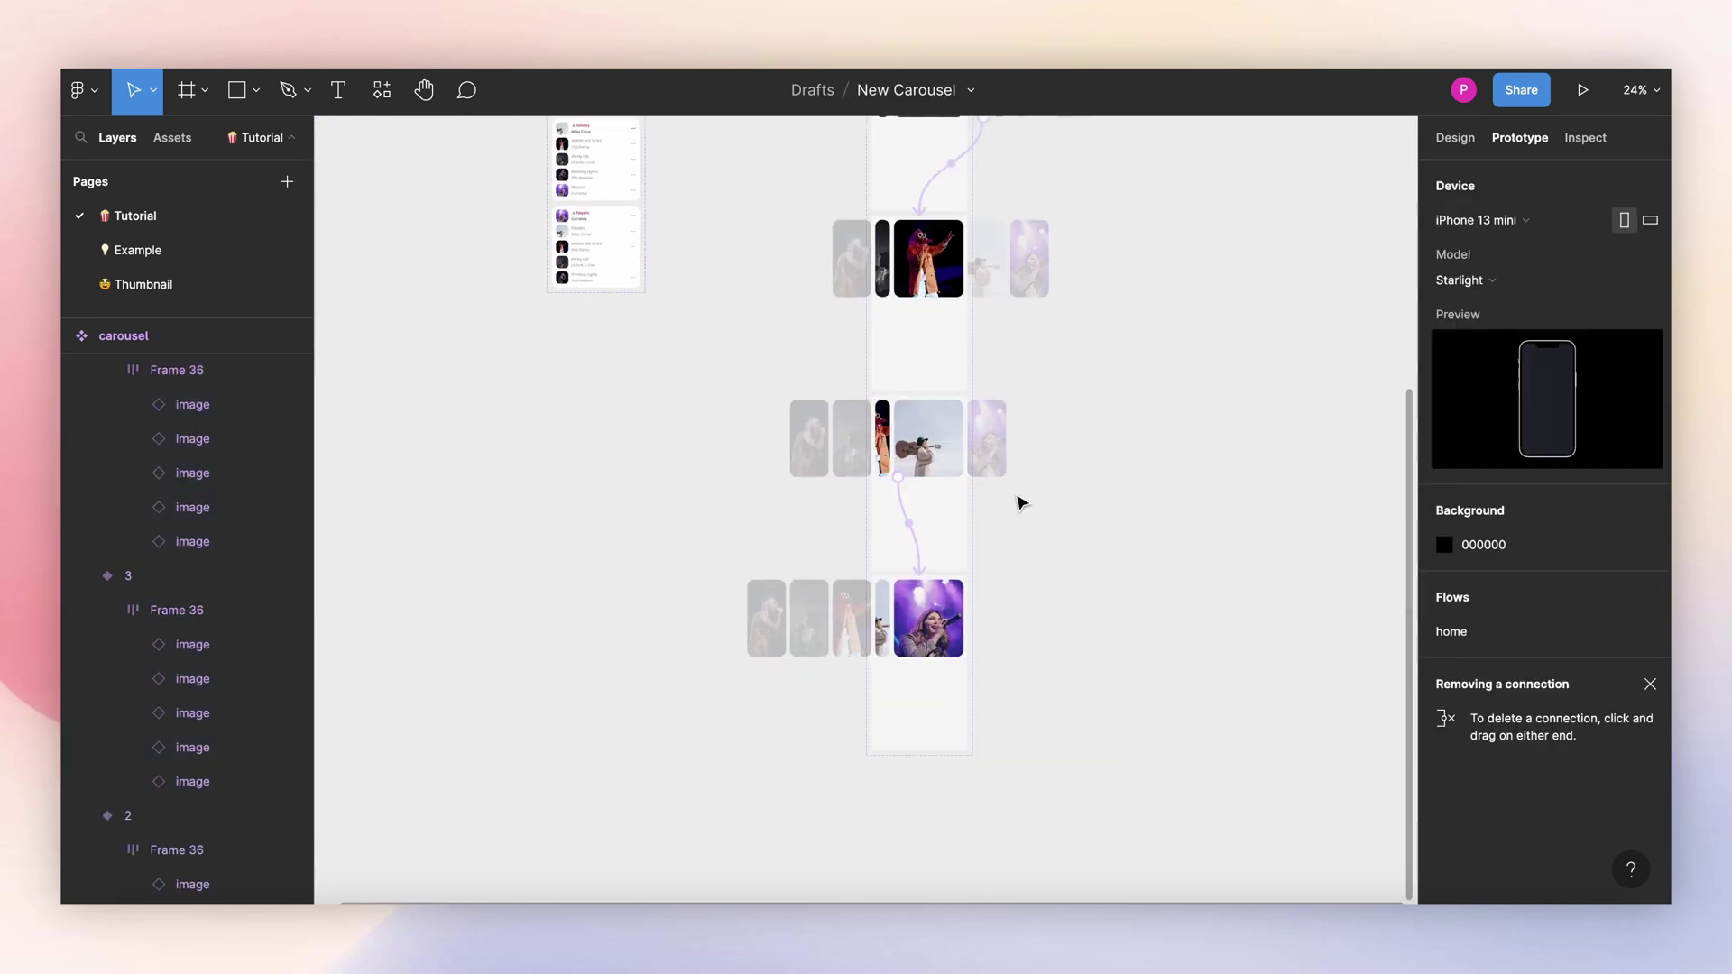
Step: Connect variant 3's image row to carousel variant 4 with an On drag interaction
click(1033, 285)
drag(1046, 259, 929, 433)
click(1218, 267)
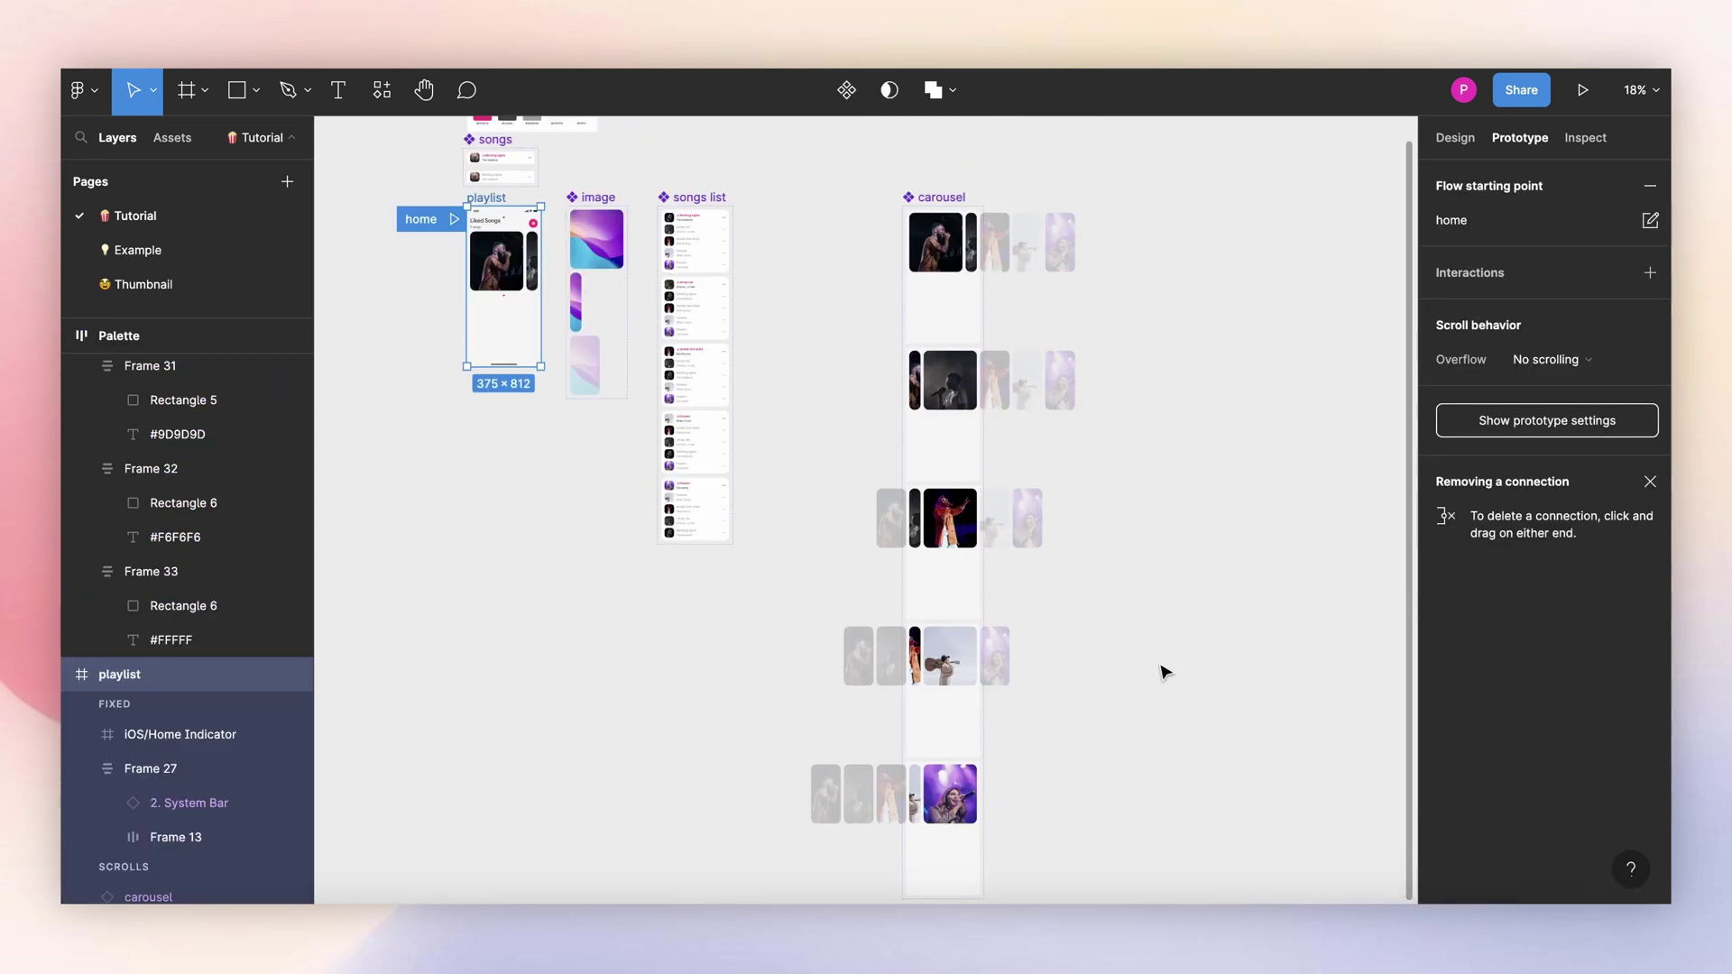
Step: Add a return connection from variant 5's image row to variant 4, triggered On drag
scroll(951, 823, up, 3)
ctrl+click(868, 735)
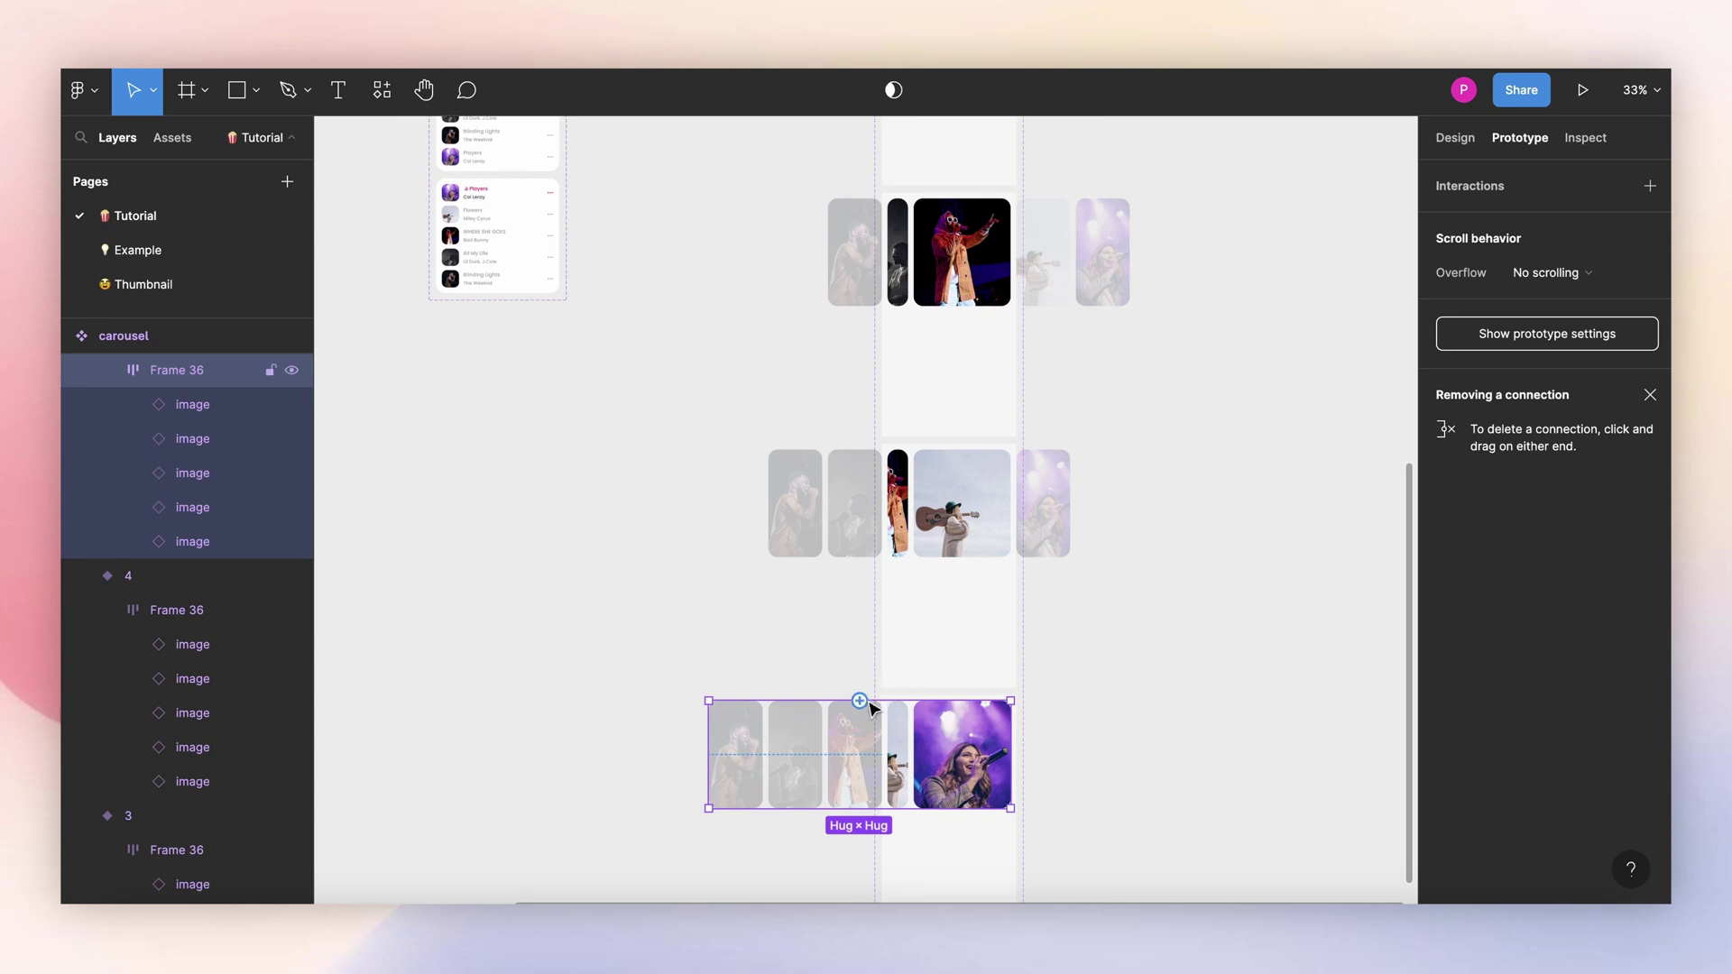
drag(859, 700, 933, 672)
click(1213, 270)
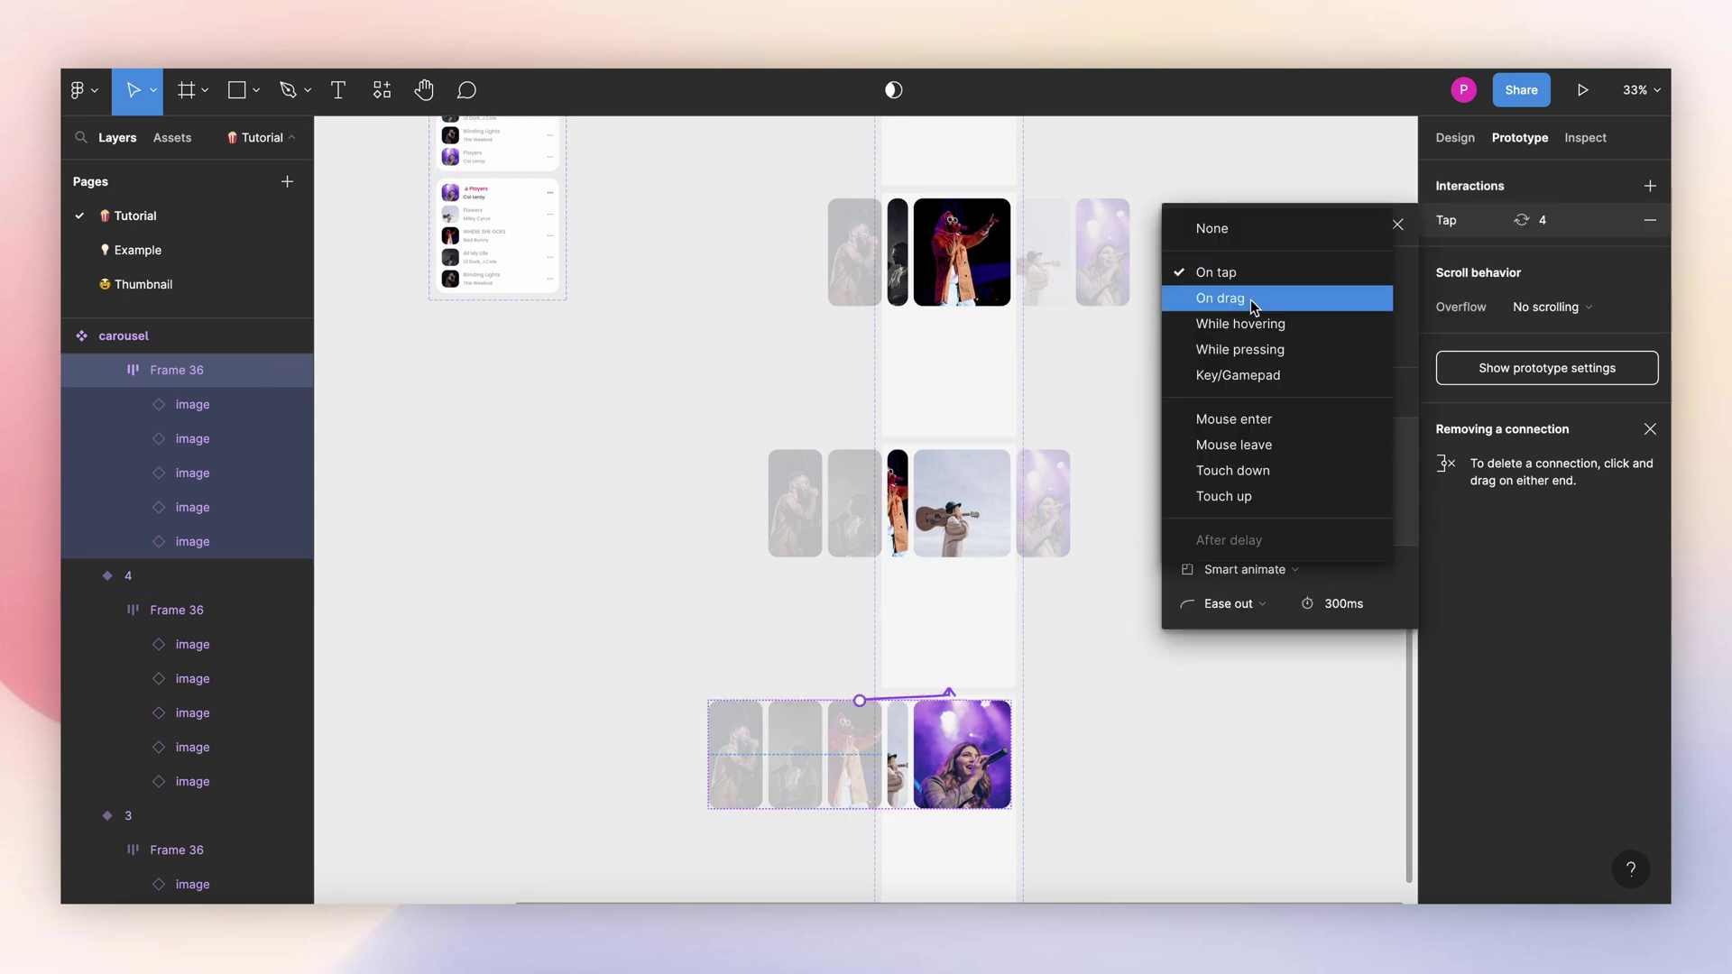
click(1251, 302)
Step: Add a return connection from variant 4's image row to variant 3, triggered On drag
click(929, 488)
click(840, 478)
click(1217, 271)
drag(919, 449, 958, 379)
click(1227, 298)
Step: Add a return connection from variant 3's image row to variant 2, triggered On drag
scroll(947, 379, up, 2)
double_click(960, 469)
click(1233, 274)
click(1231, 297)
Step: Add a return connection from variant 2's image row to variant 1, triggered On drag
scroll(947, 451, up, 4)
double_click(938, 554)
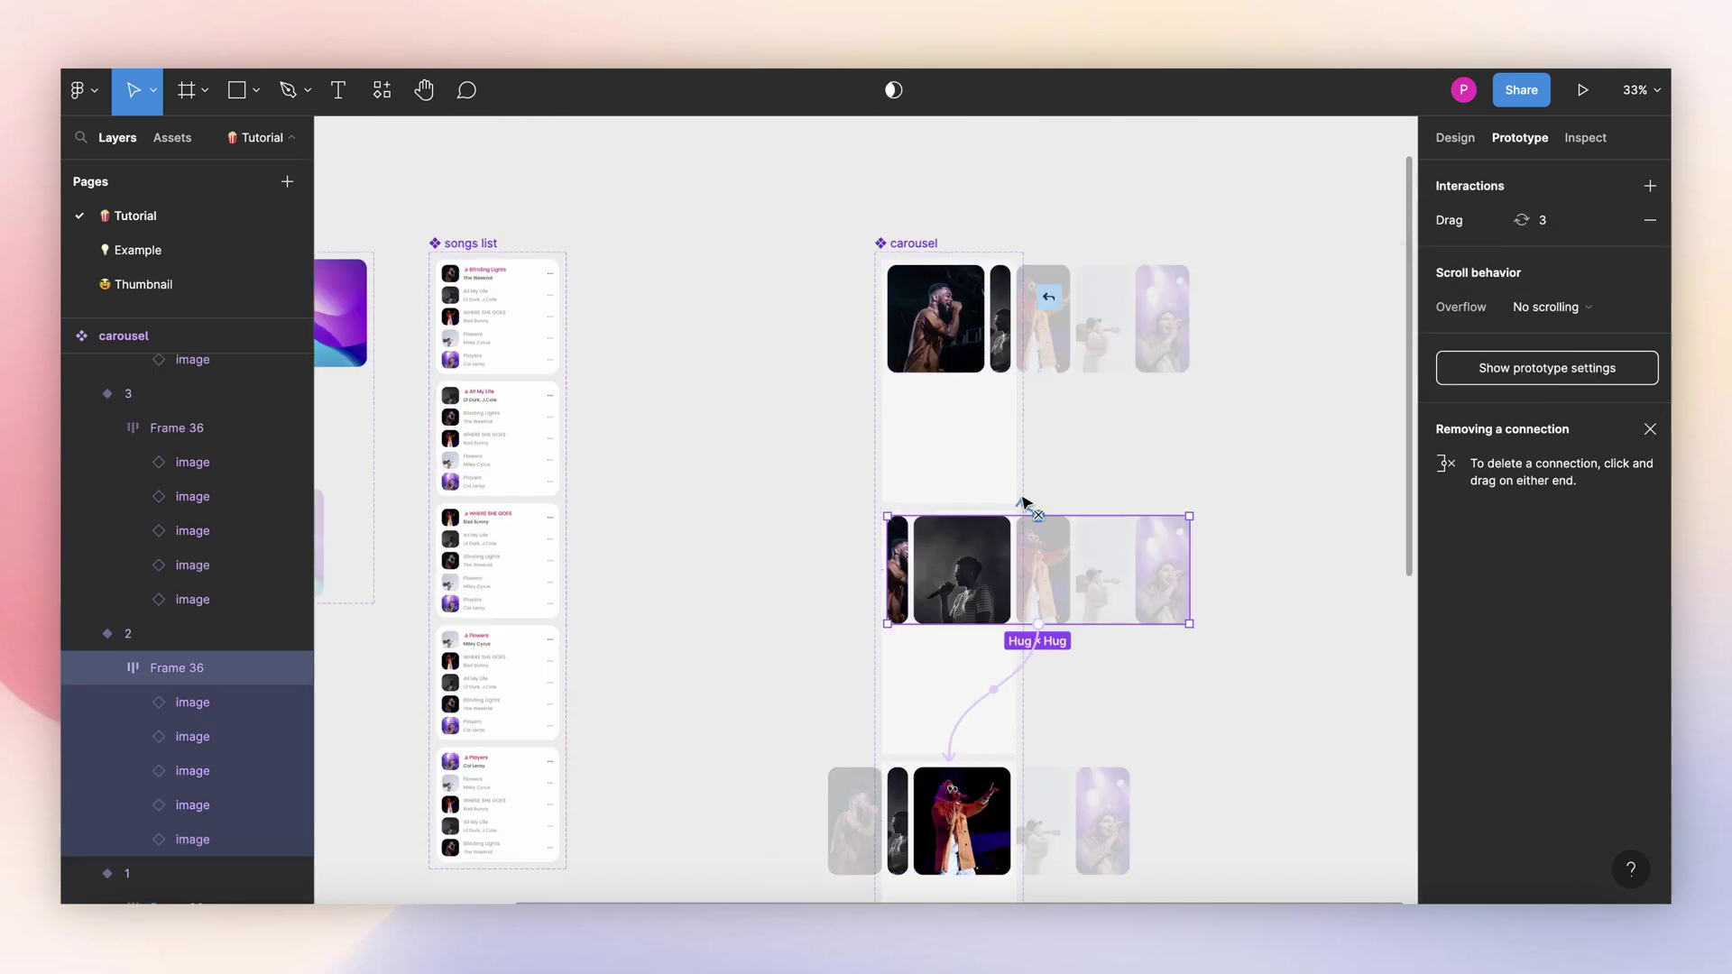
drag(1022, 503, 979, 451)
click(1218, 271)
click(1275, 296)
click(1110, 451)
scroll(1057, 559, down, 2)
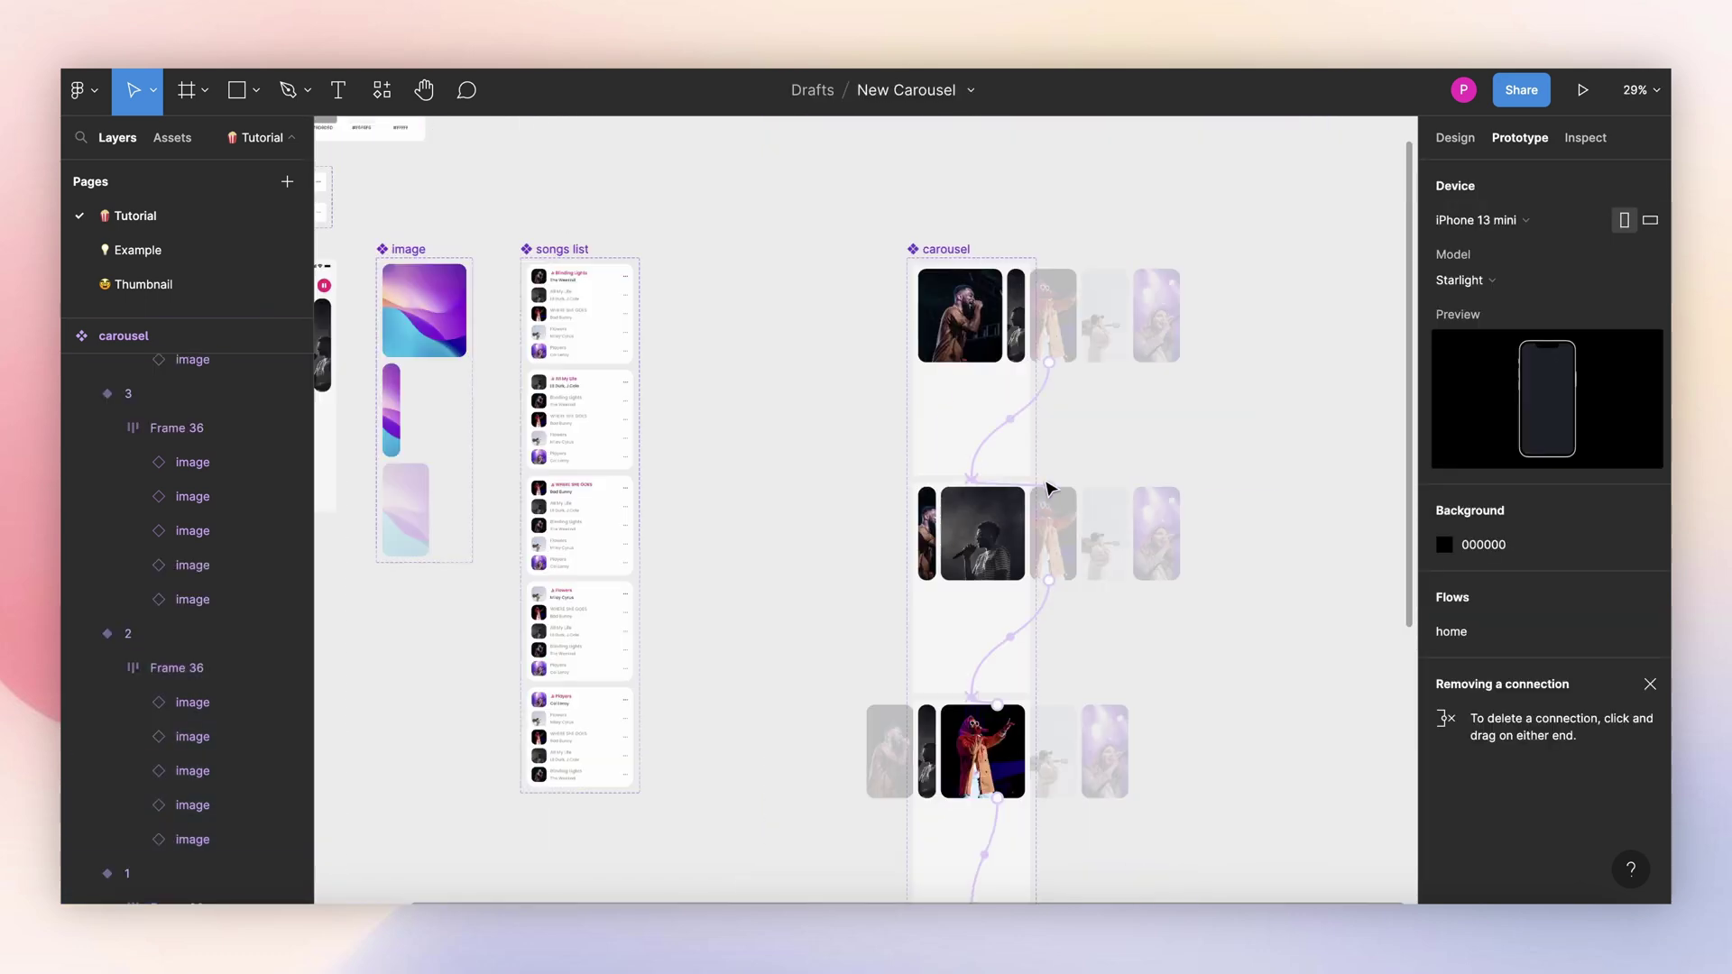
Step: Preview the playlist screen as a prototype and swipe the carousel forward and back between the covers
scroll(1049, 488, left, 6)
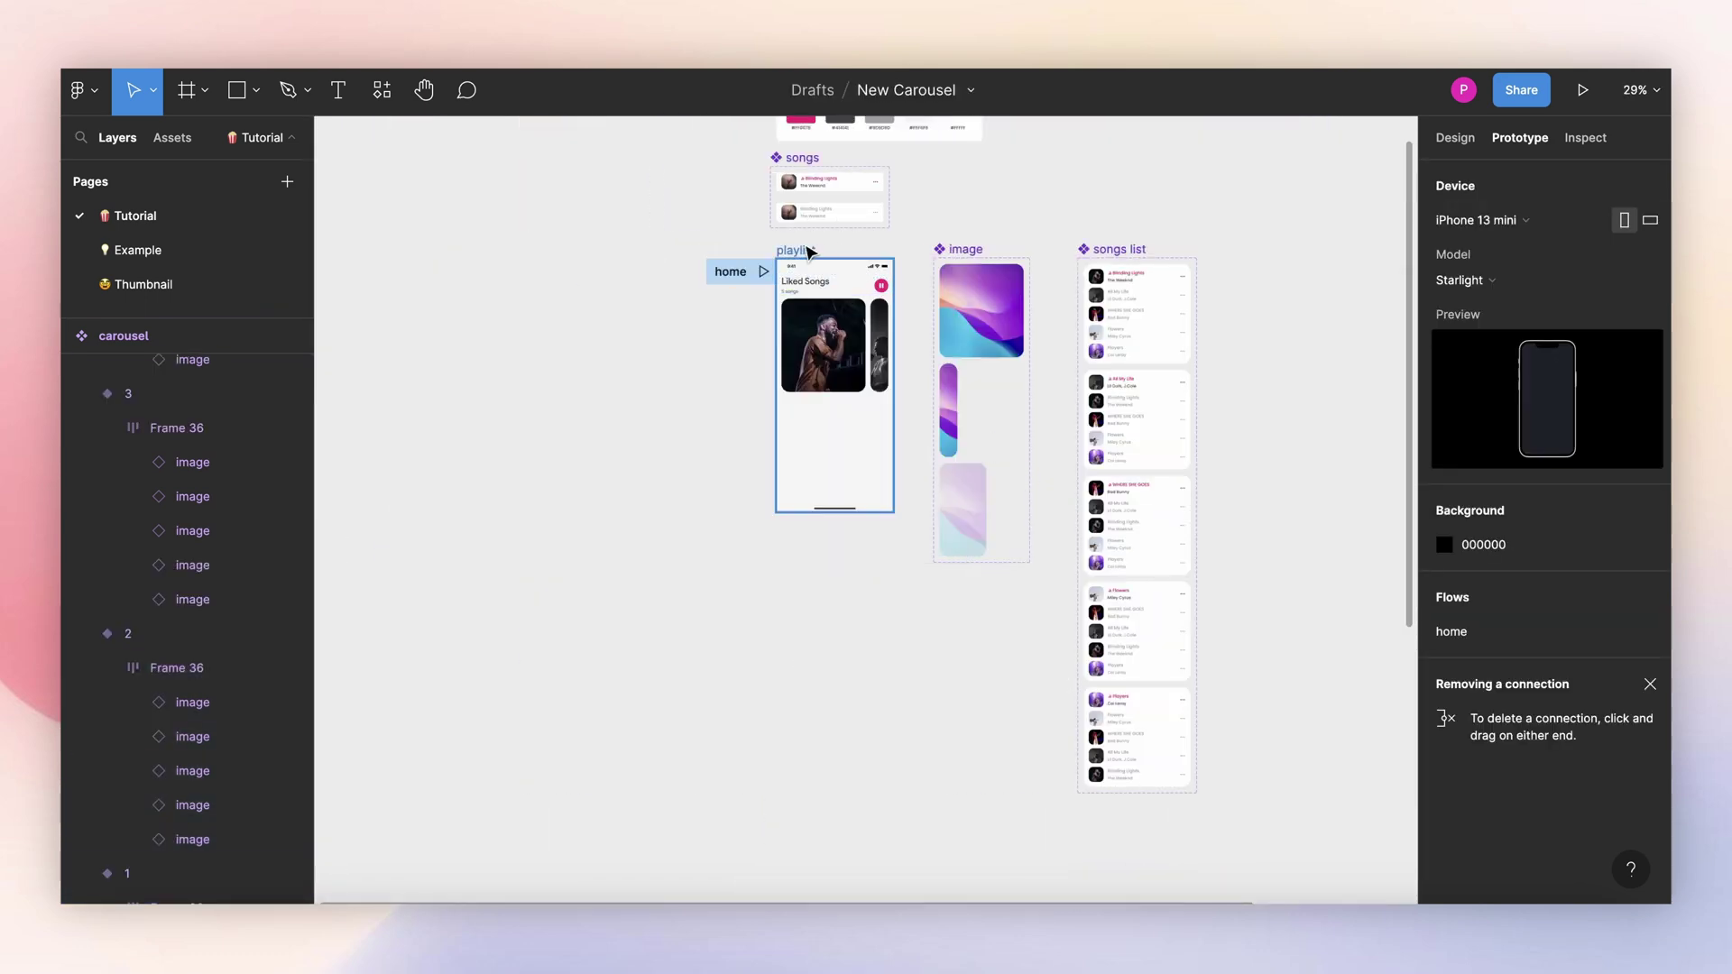
click(822, 255)
click(1578, 92)
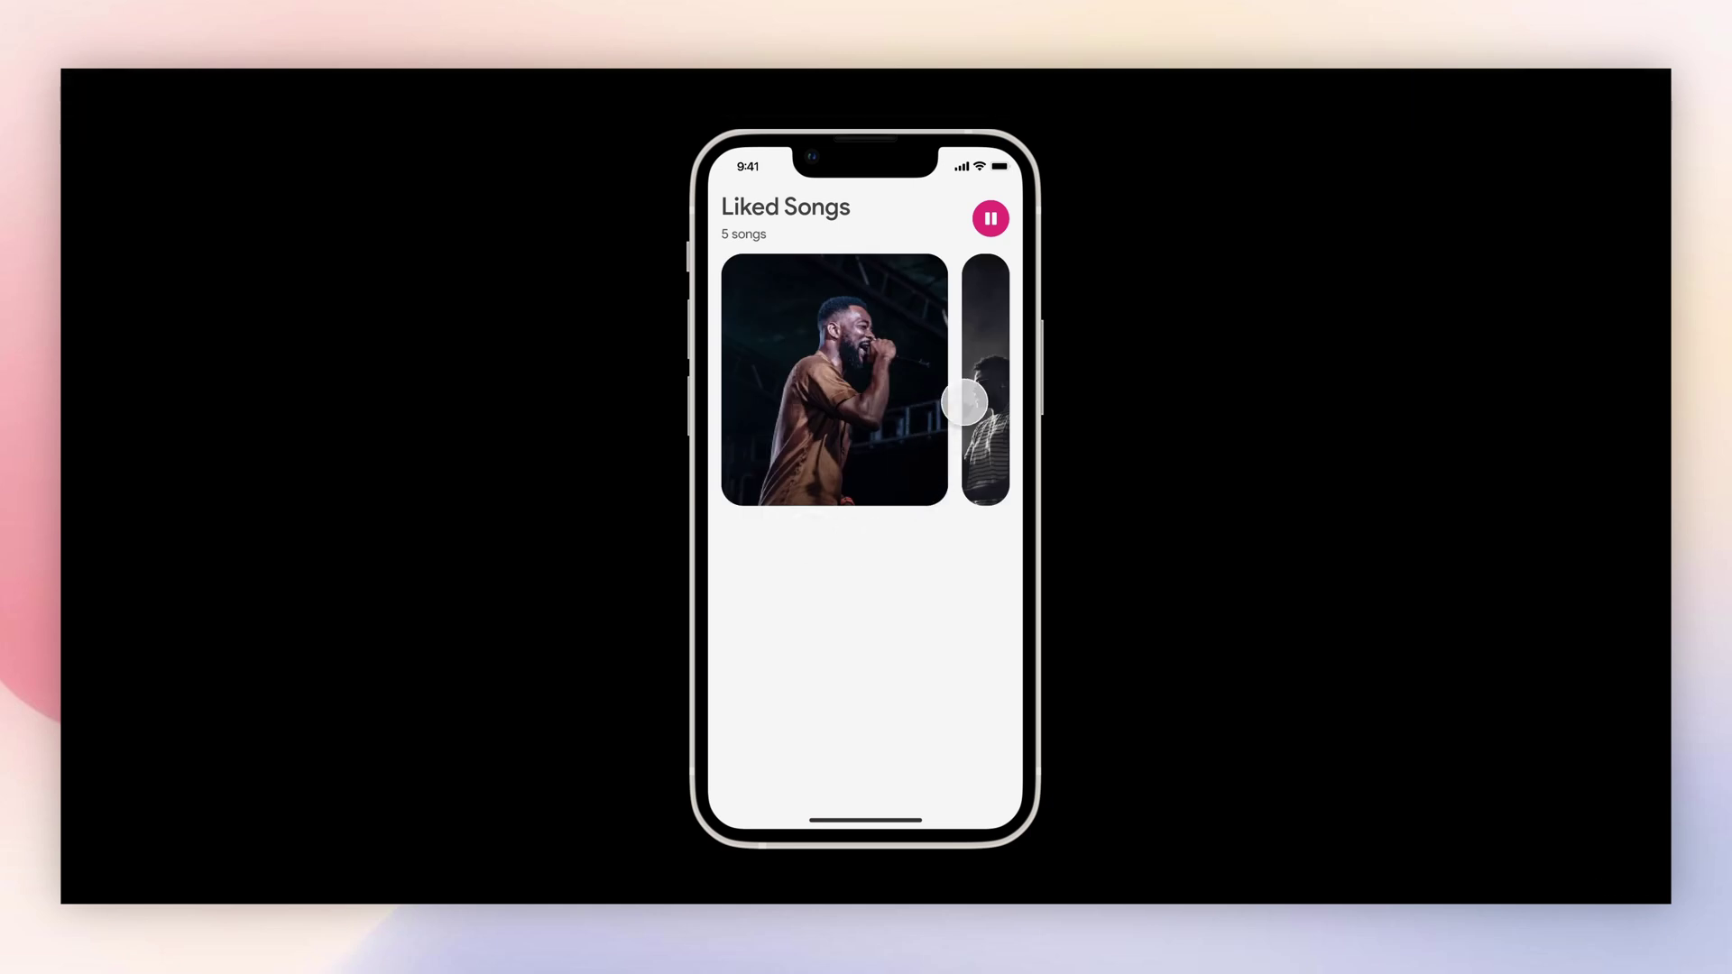
scroll(966, 397, right, 2)
drag(974, 384, 929, 370)
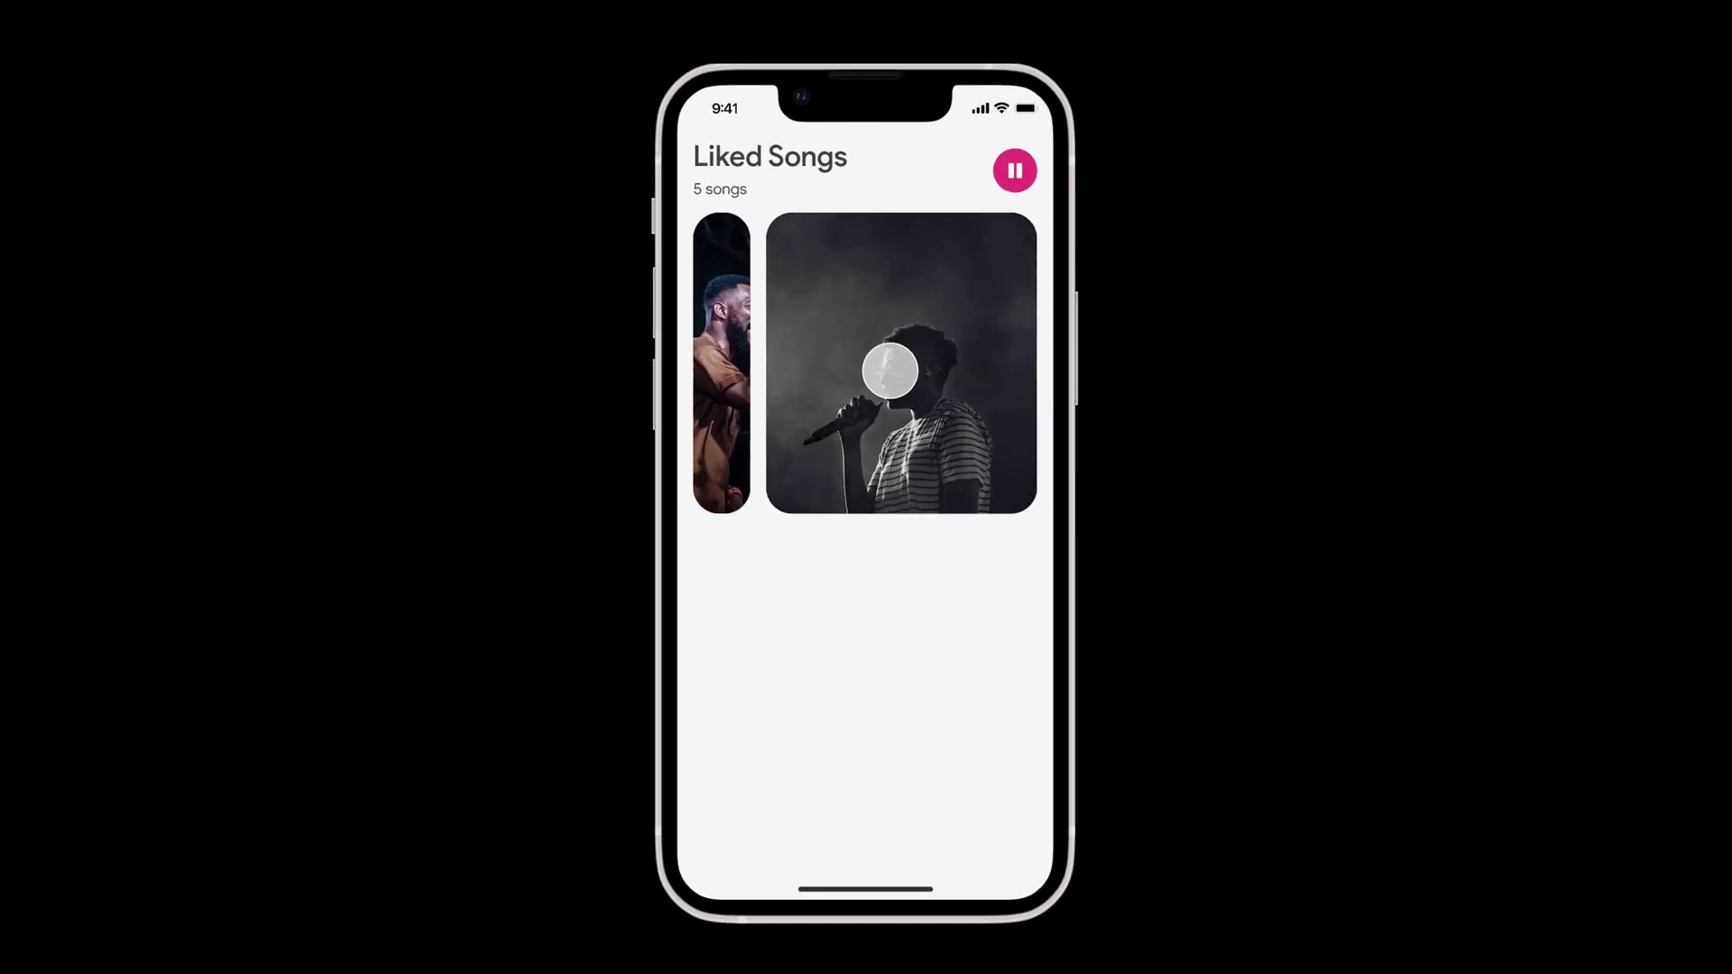
mouse_move(929, 369)
mouse_down()
mouse_move(701, 344)
mouse_move(935, 343)
mouse_up()
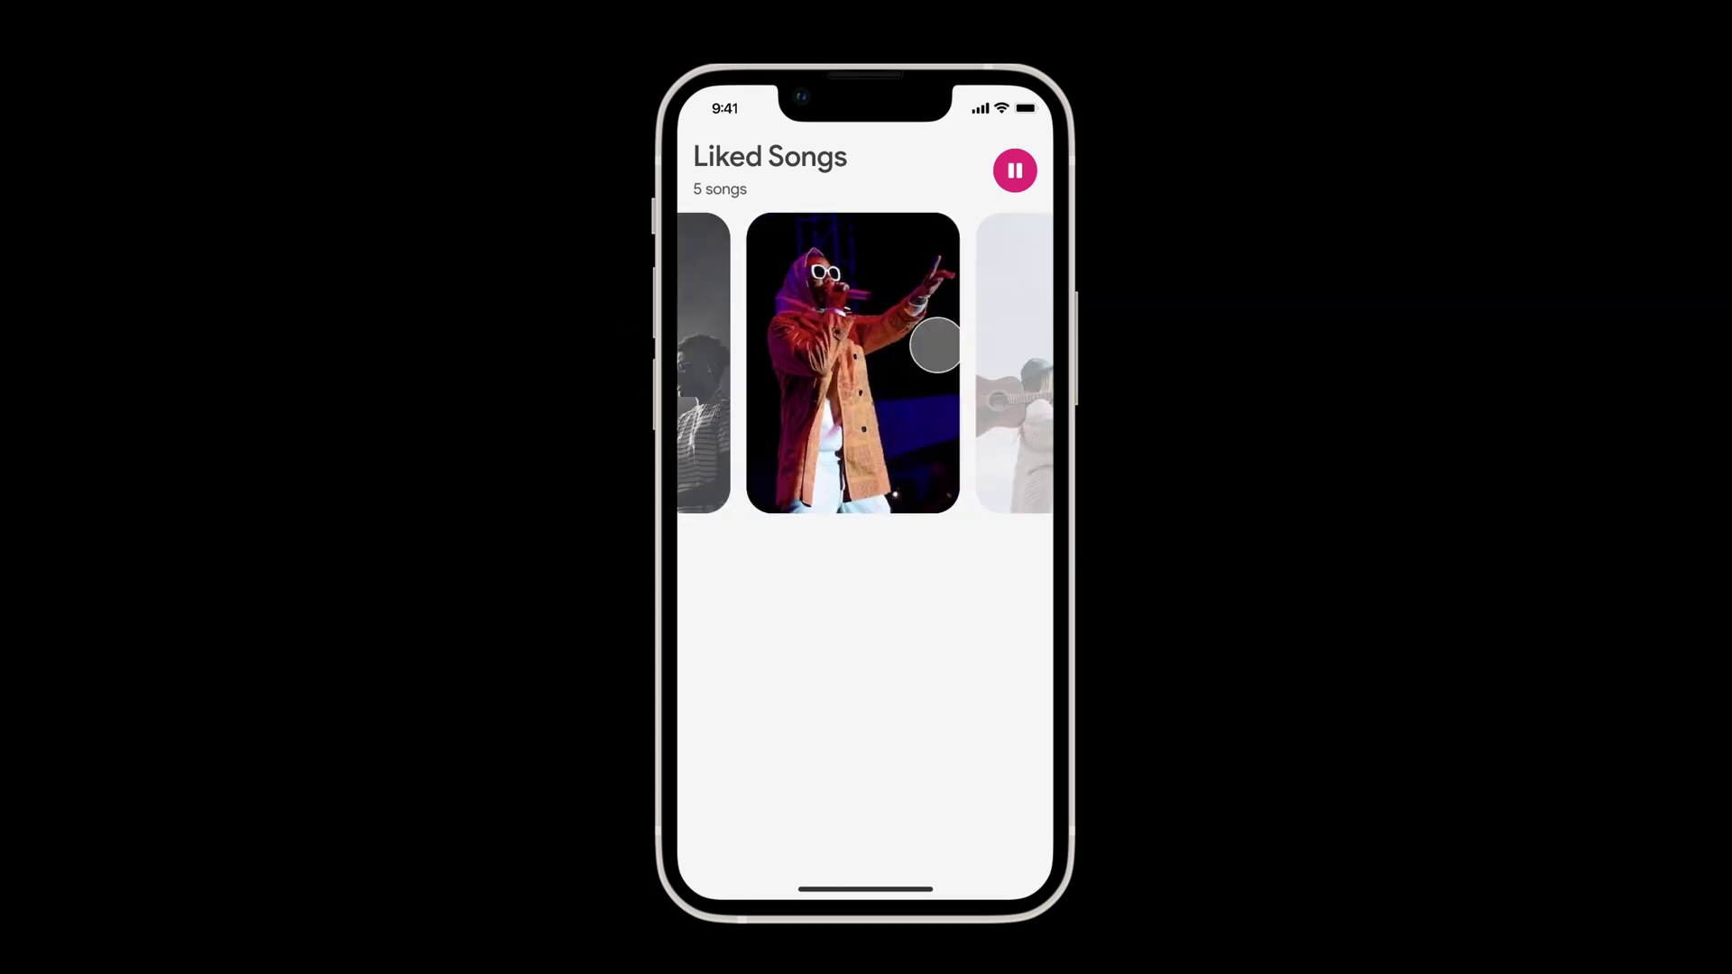
drag(811, 350, 970, 348)
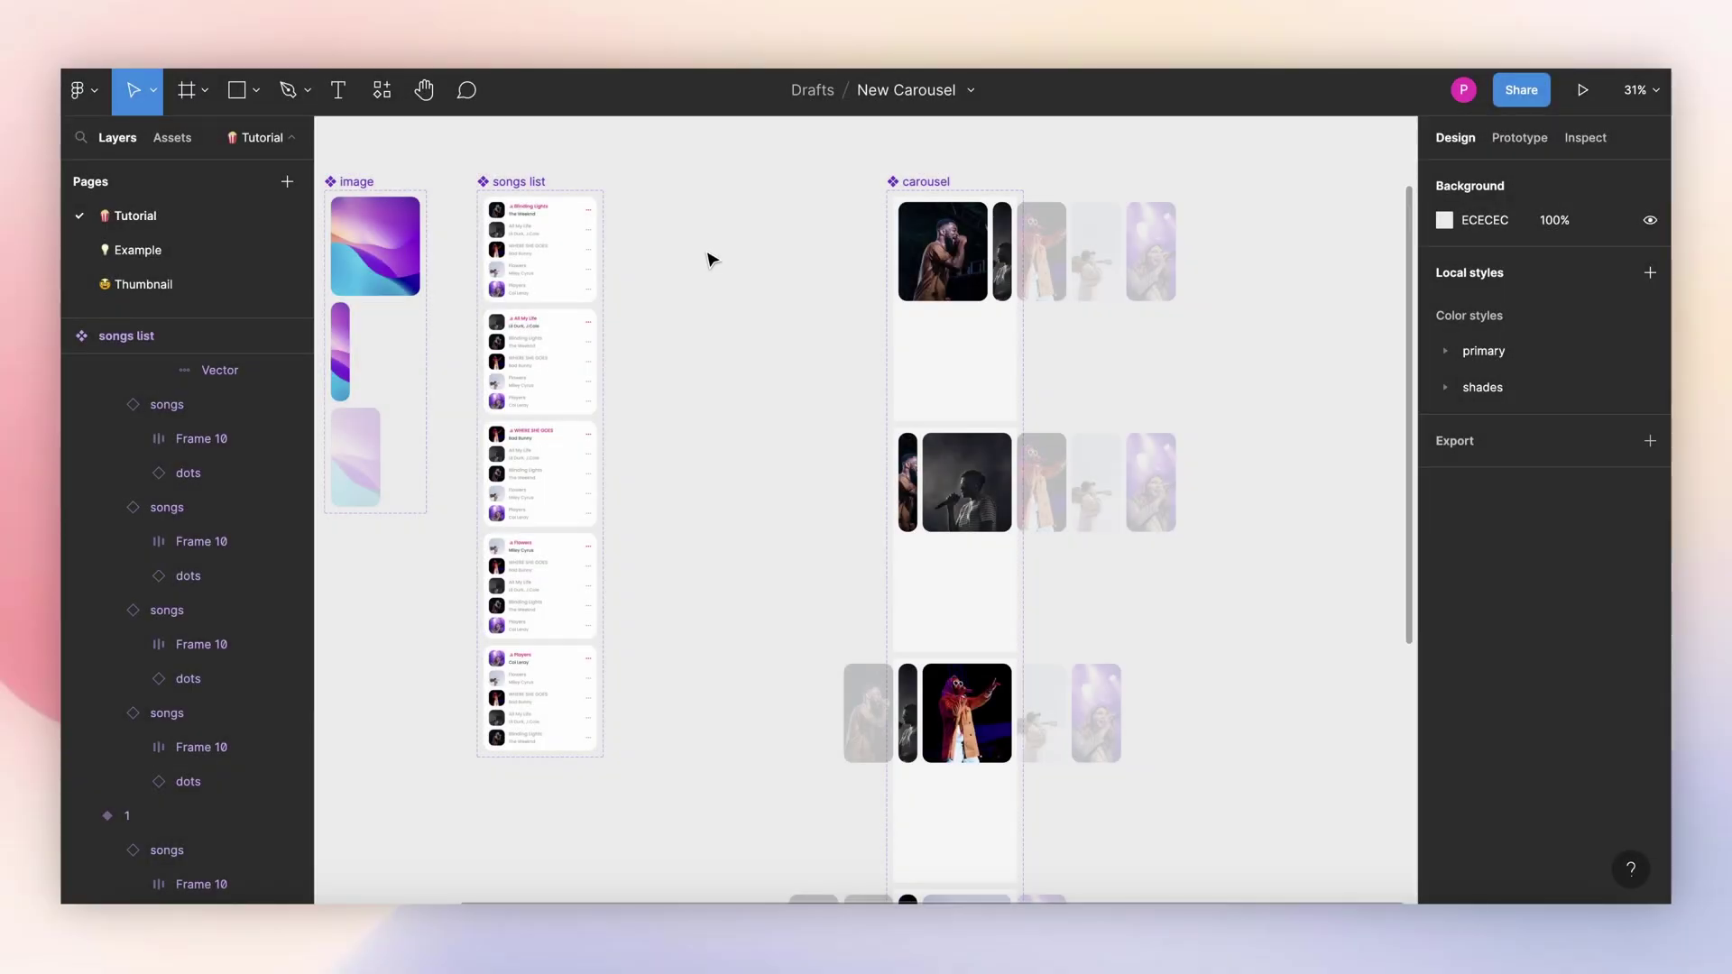
Step: Place a copy of the song 1 songs list in carousel variant 1 beneath the image row, at X 16, Y 332
click(565, 229)
drag(566, 229, 980, 378)
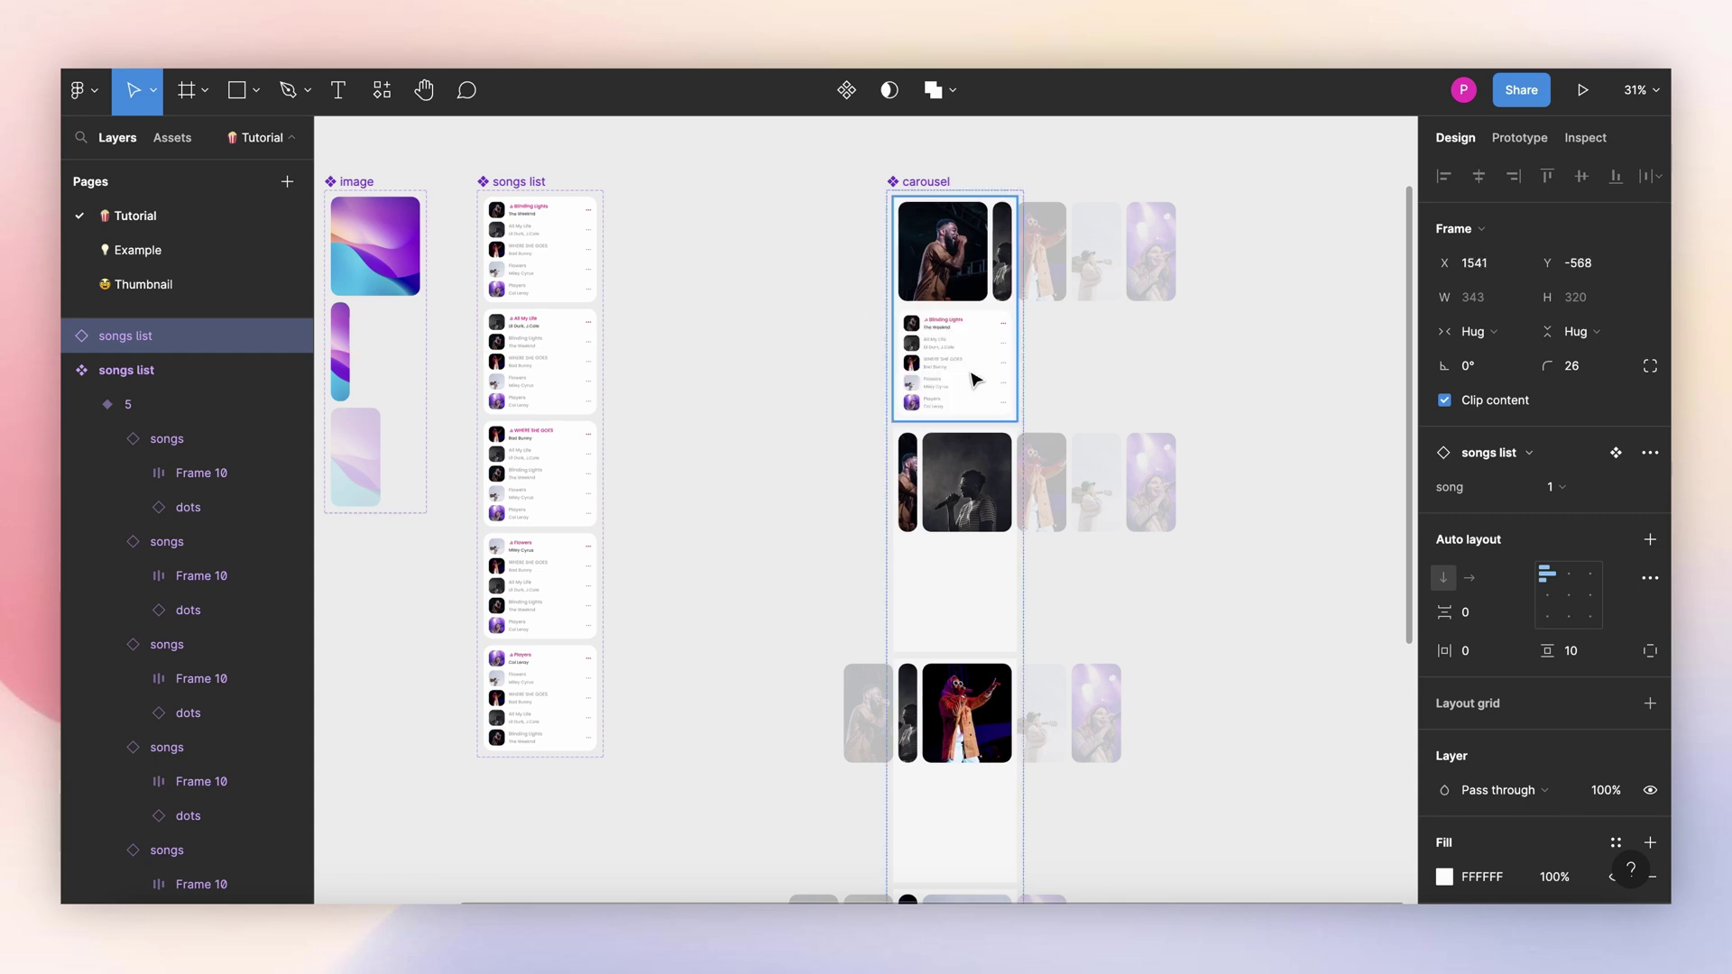
scroll(983, 379, up, 3)
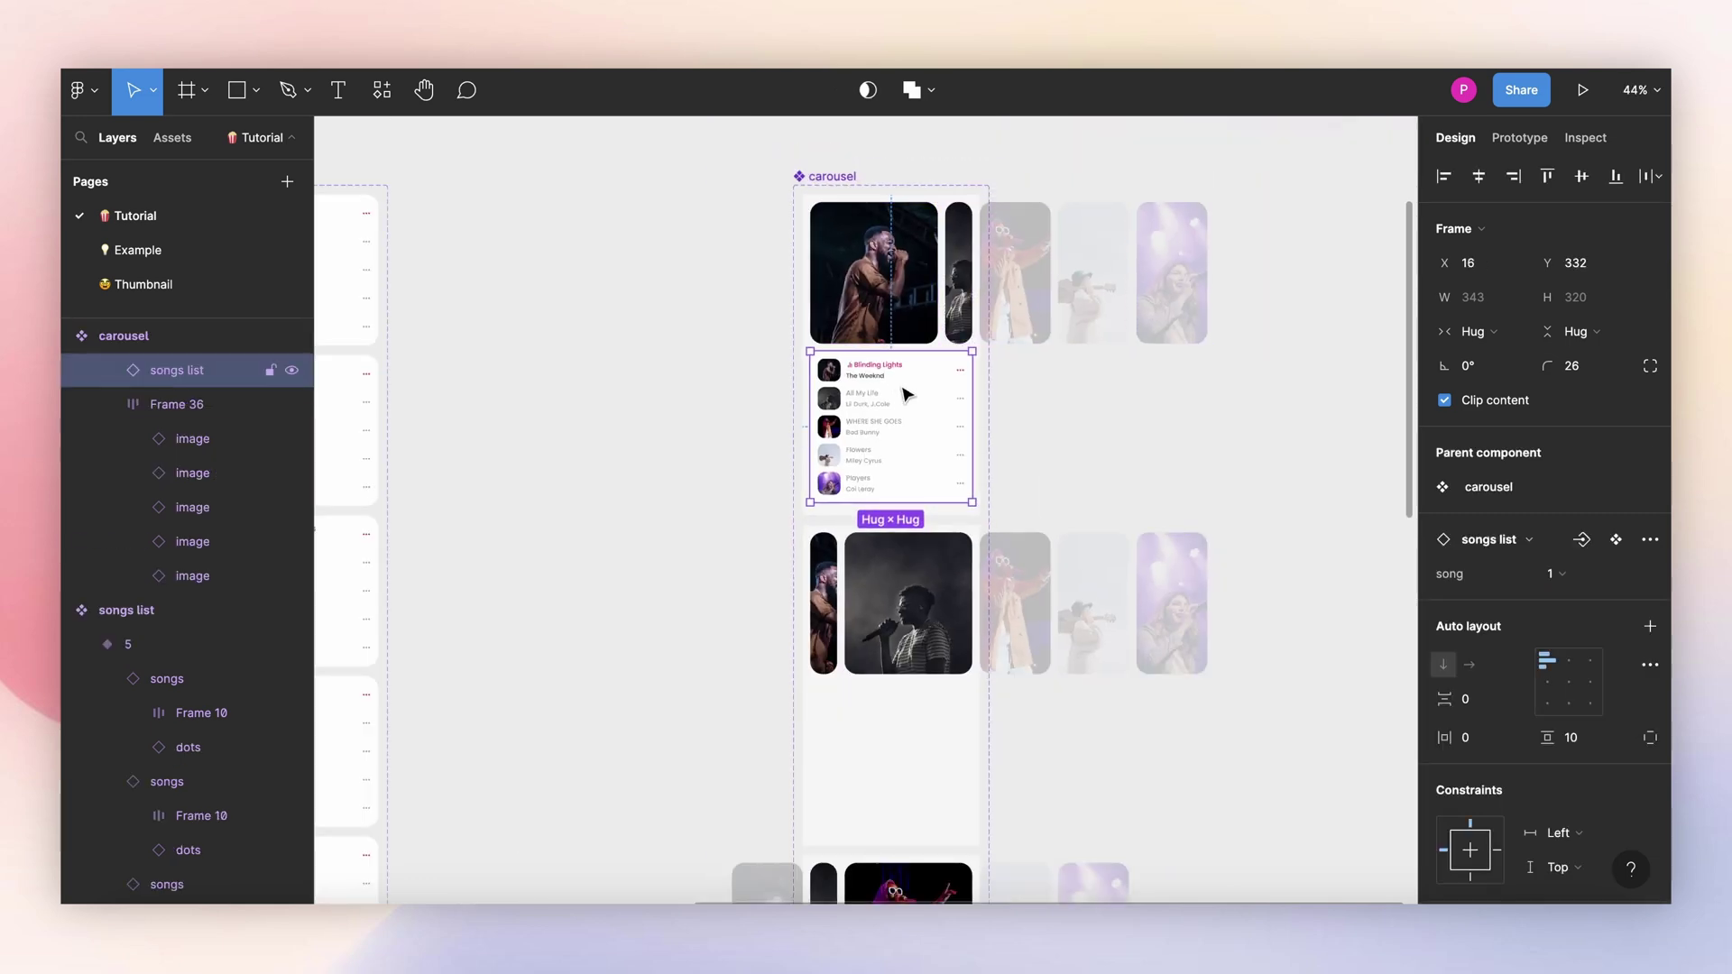
scroll(912, 410, down, 2)
scroll(916, 433, down, 3)
scroll(938, 462, up, 1)
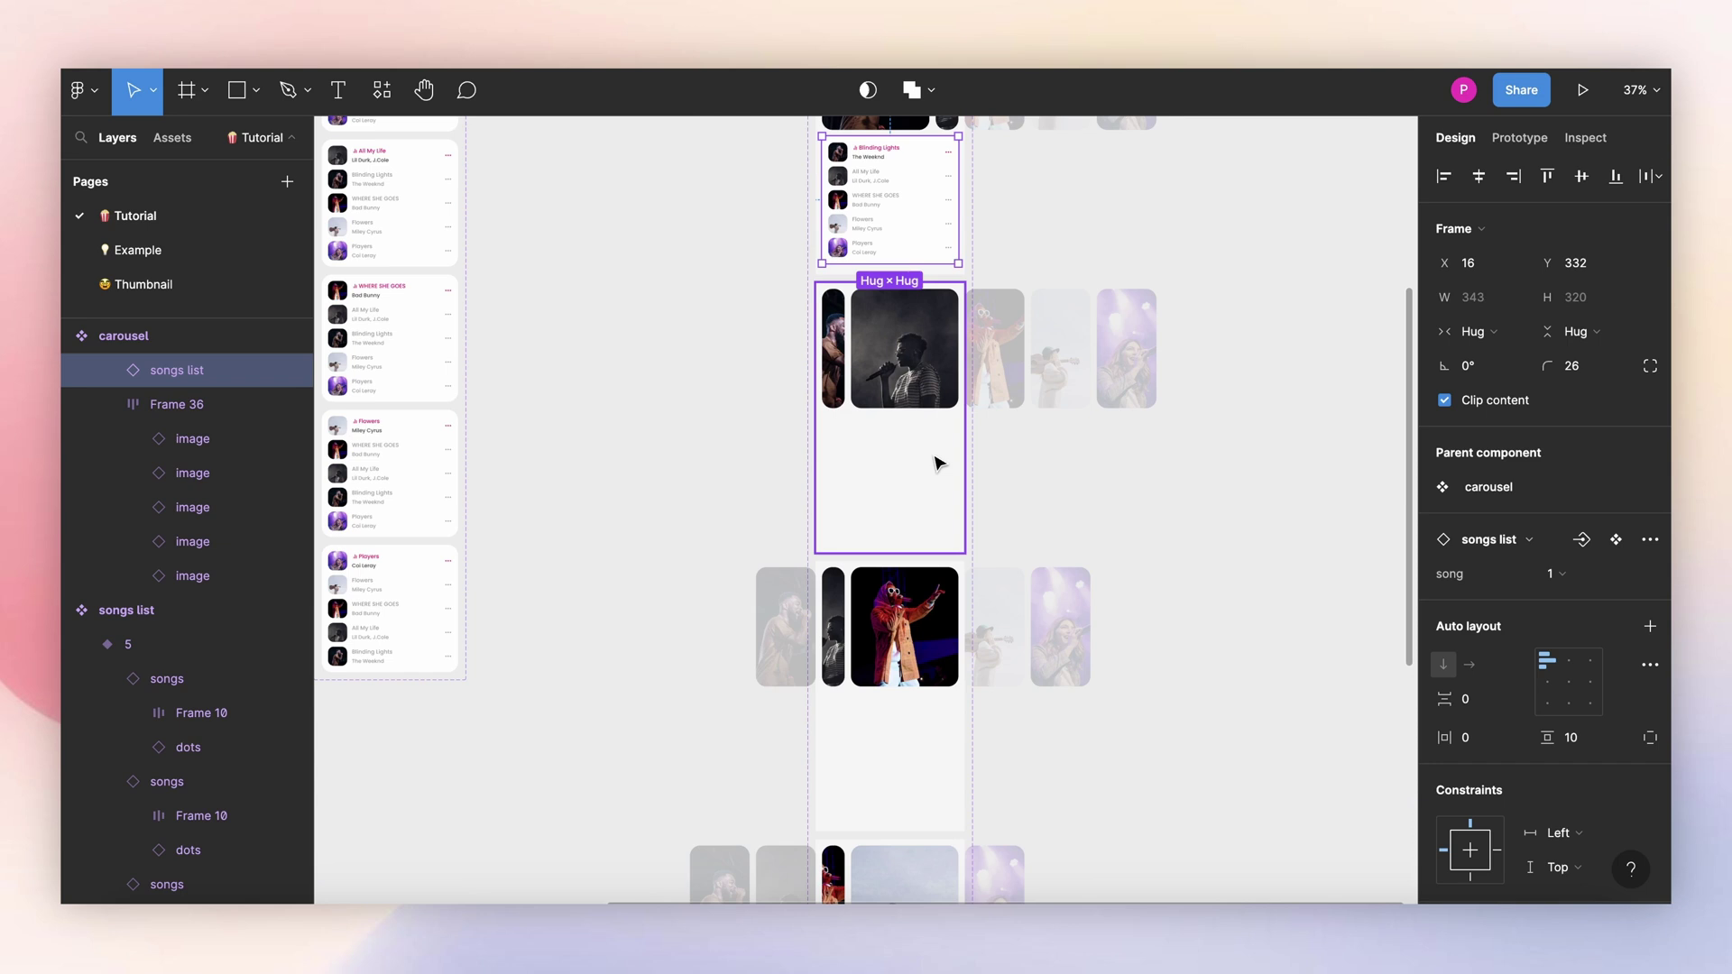
Step: Connect the All My Life song in variant 1's list to carousel variant 2 with an On tap, Smart animate interaction
click(1520, 138)
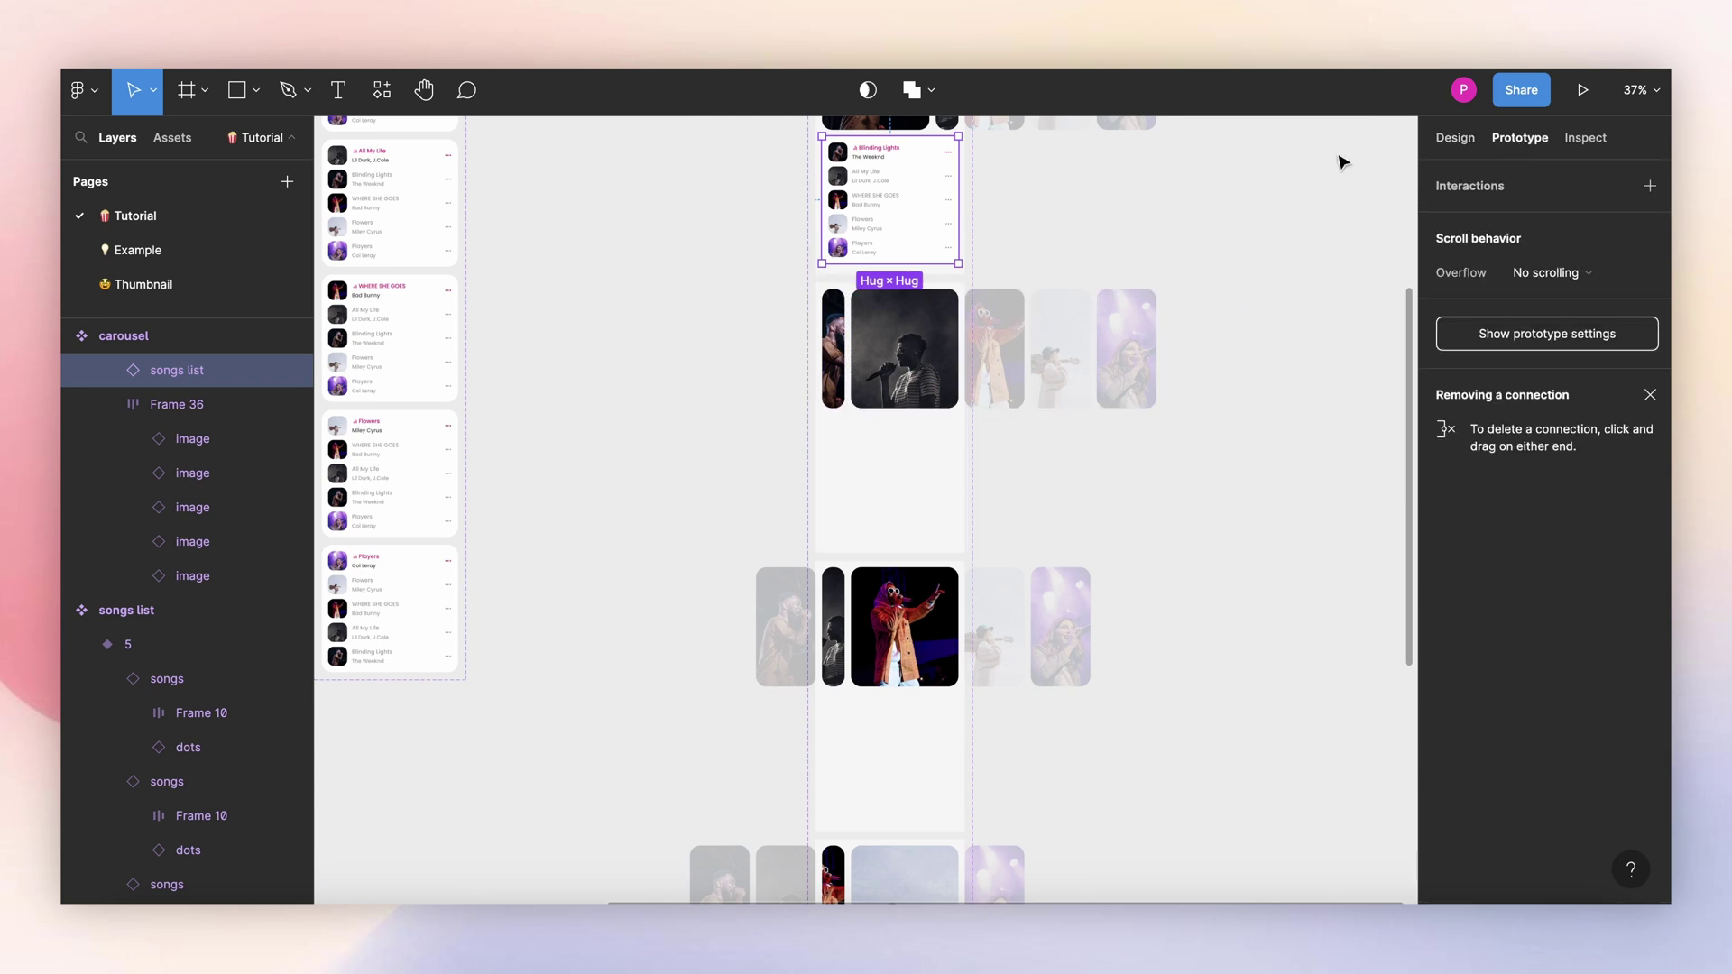
scroll(938, 185, up, 3)
scroll(905, 186, up, 2)
scroll(902, 221, down, 1)
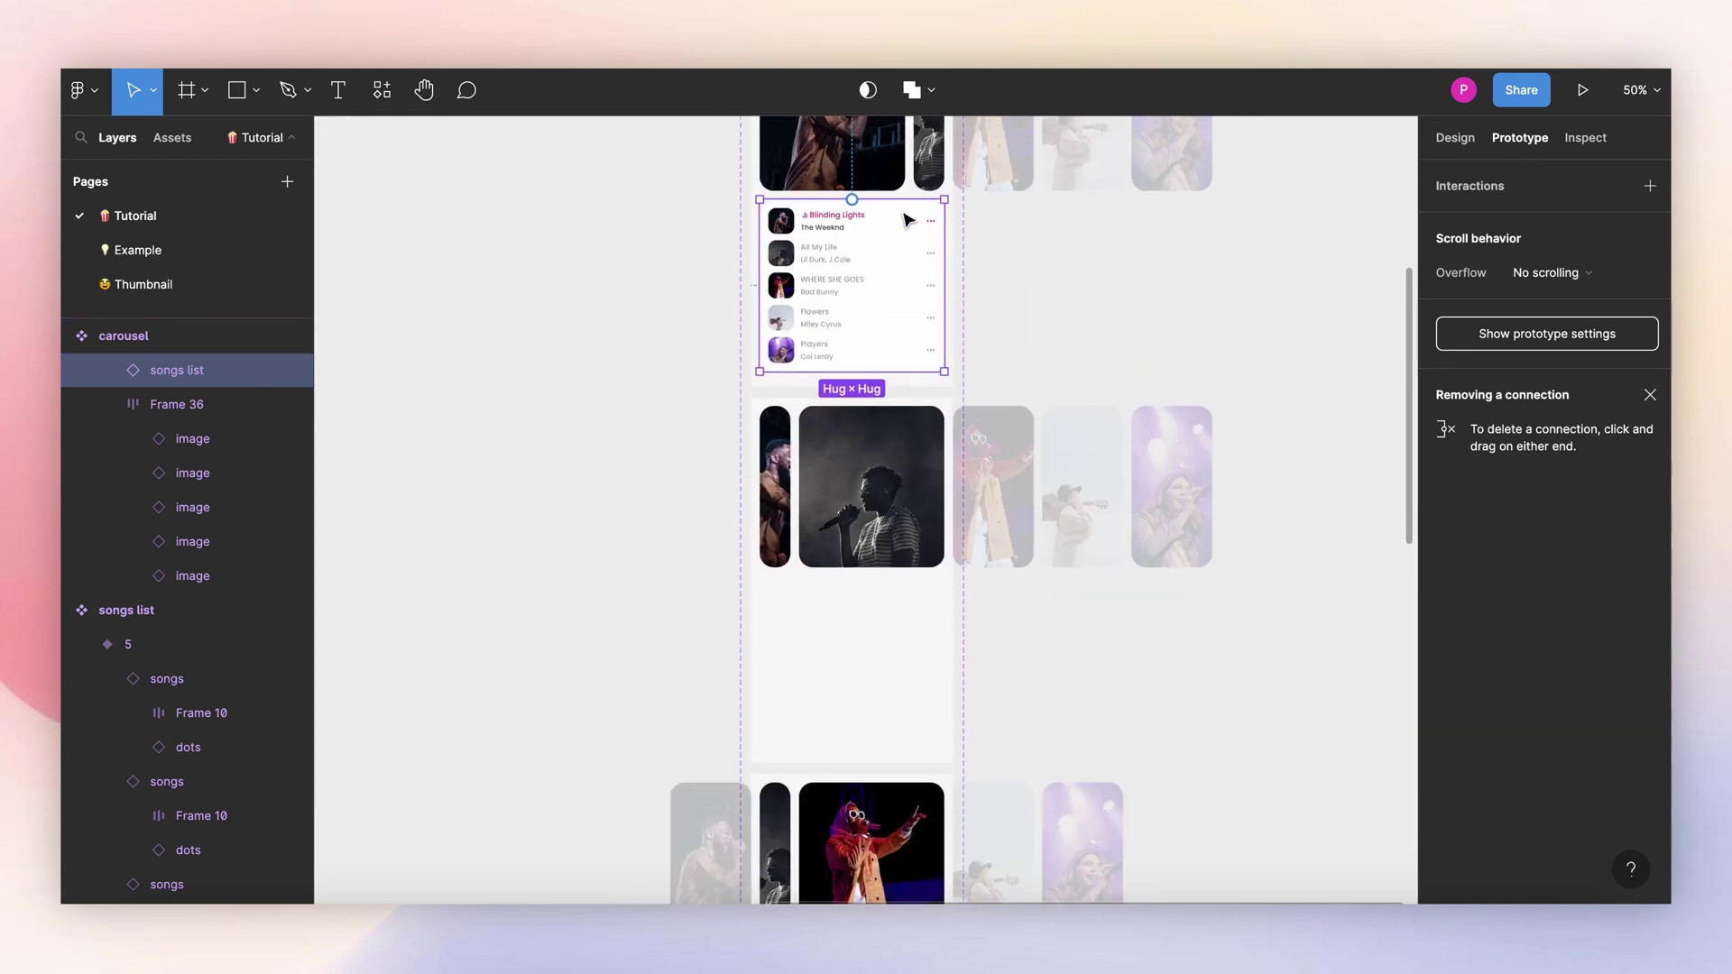
double_click(871, 264)
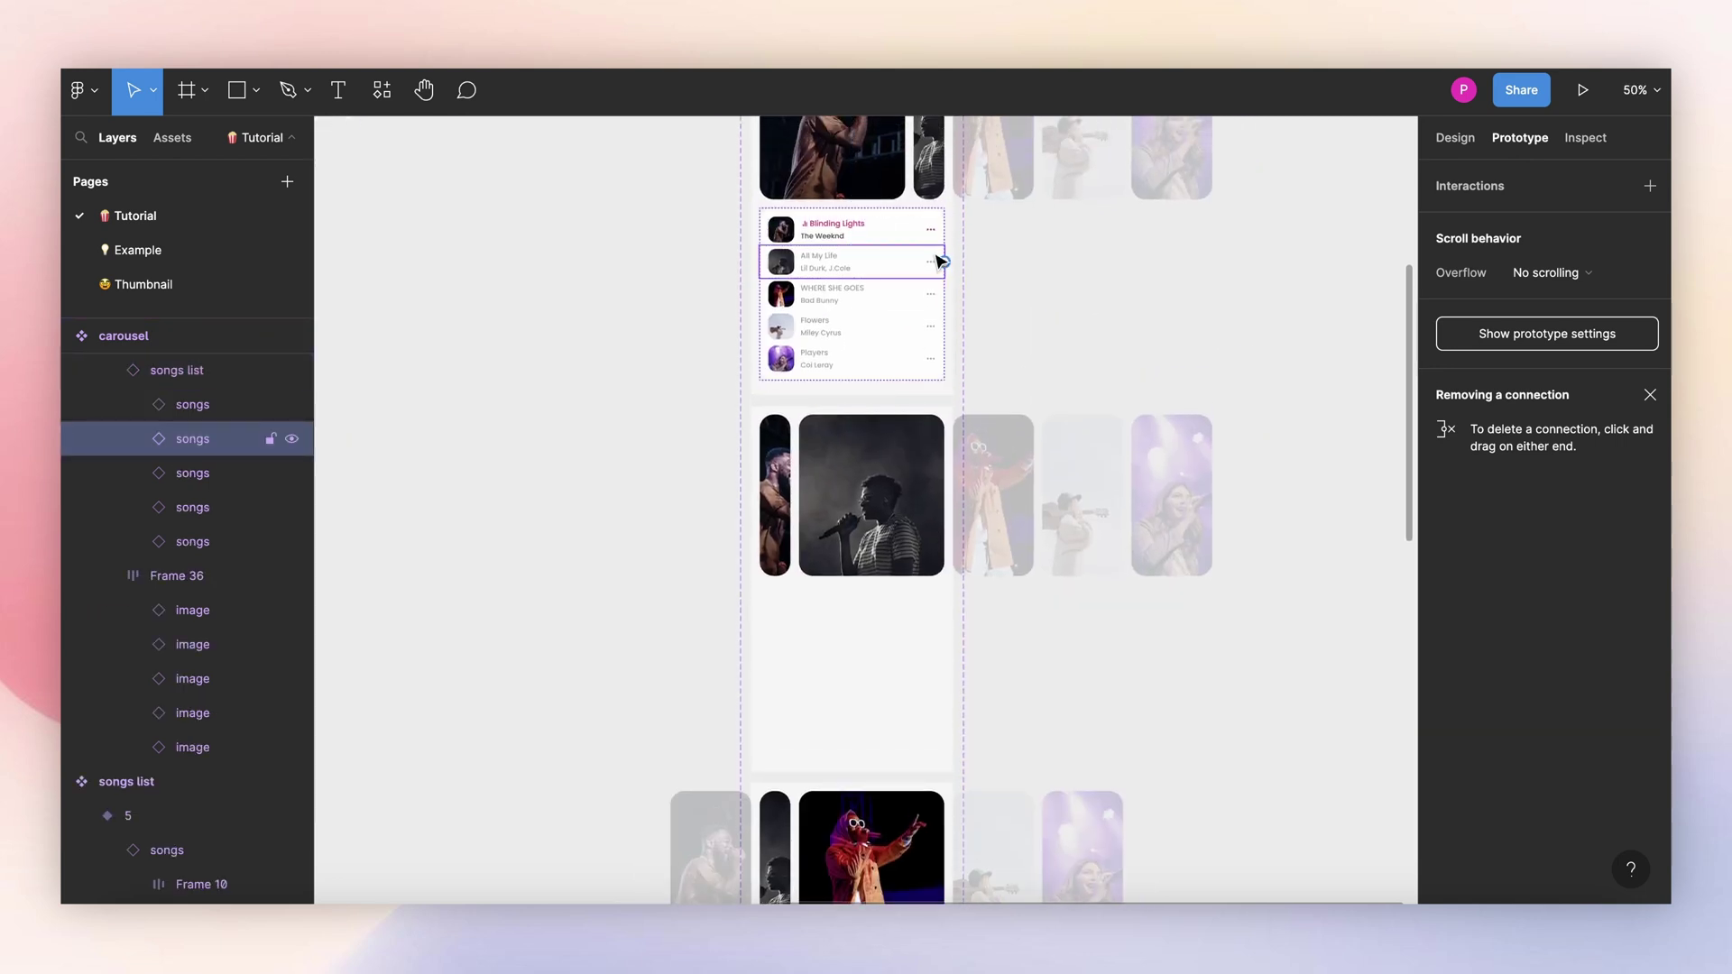
drag(943, 261, 902, 433)
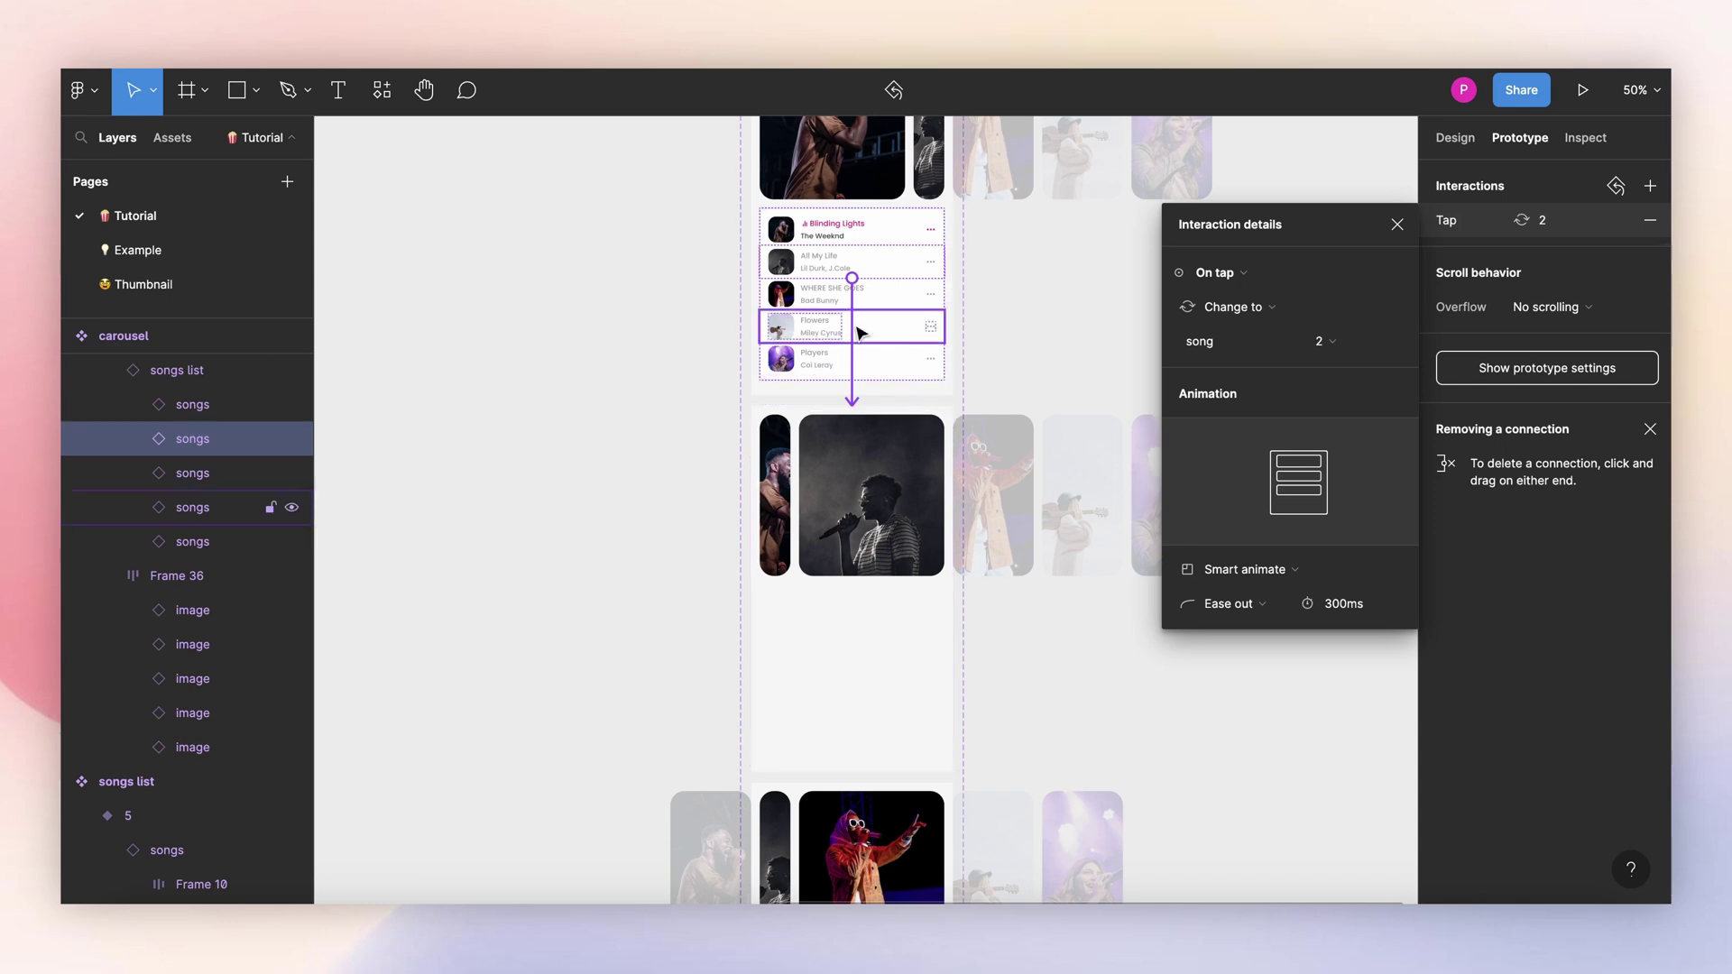
scroll(838, 311, down, 2)
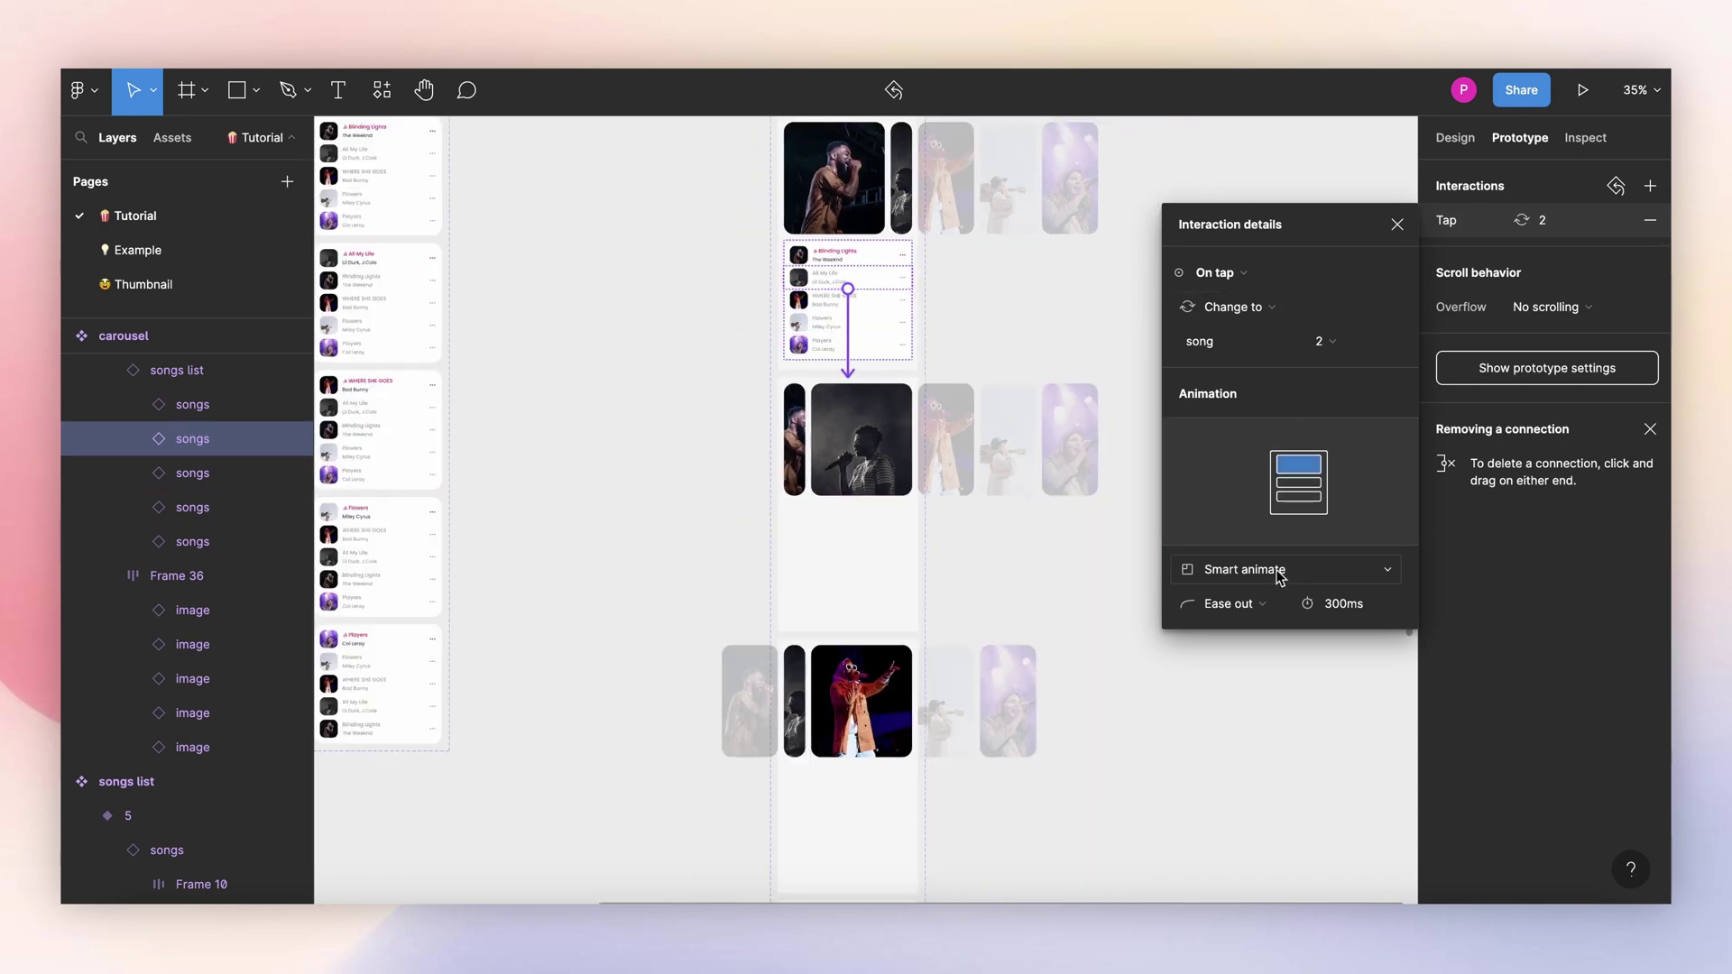
Step: Connect the WHERE SHE GOES, Flowers and Players songs in variant 1's list to carousel variants 3, 4 and 5 respectively
scroll(940, 336, down, 2)
click(855, 290)
drag(880, 285, 834, 694)
click(801, 301)
scroll(800, 302, down, 3)
scroll(847, 449, down, 1)
click(817, 302)
click(981, 491)
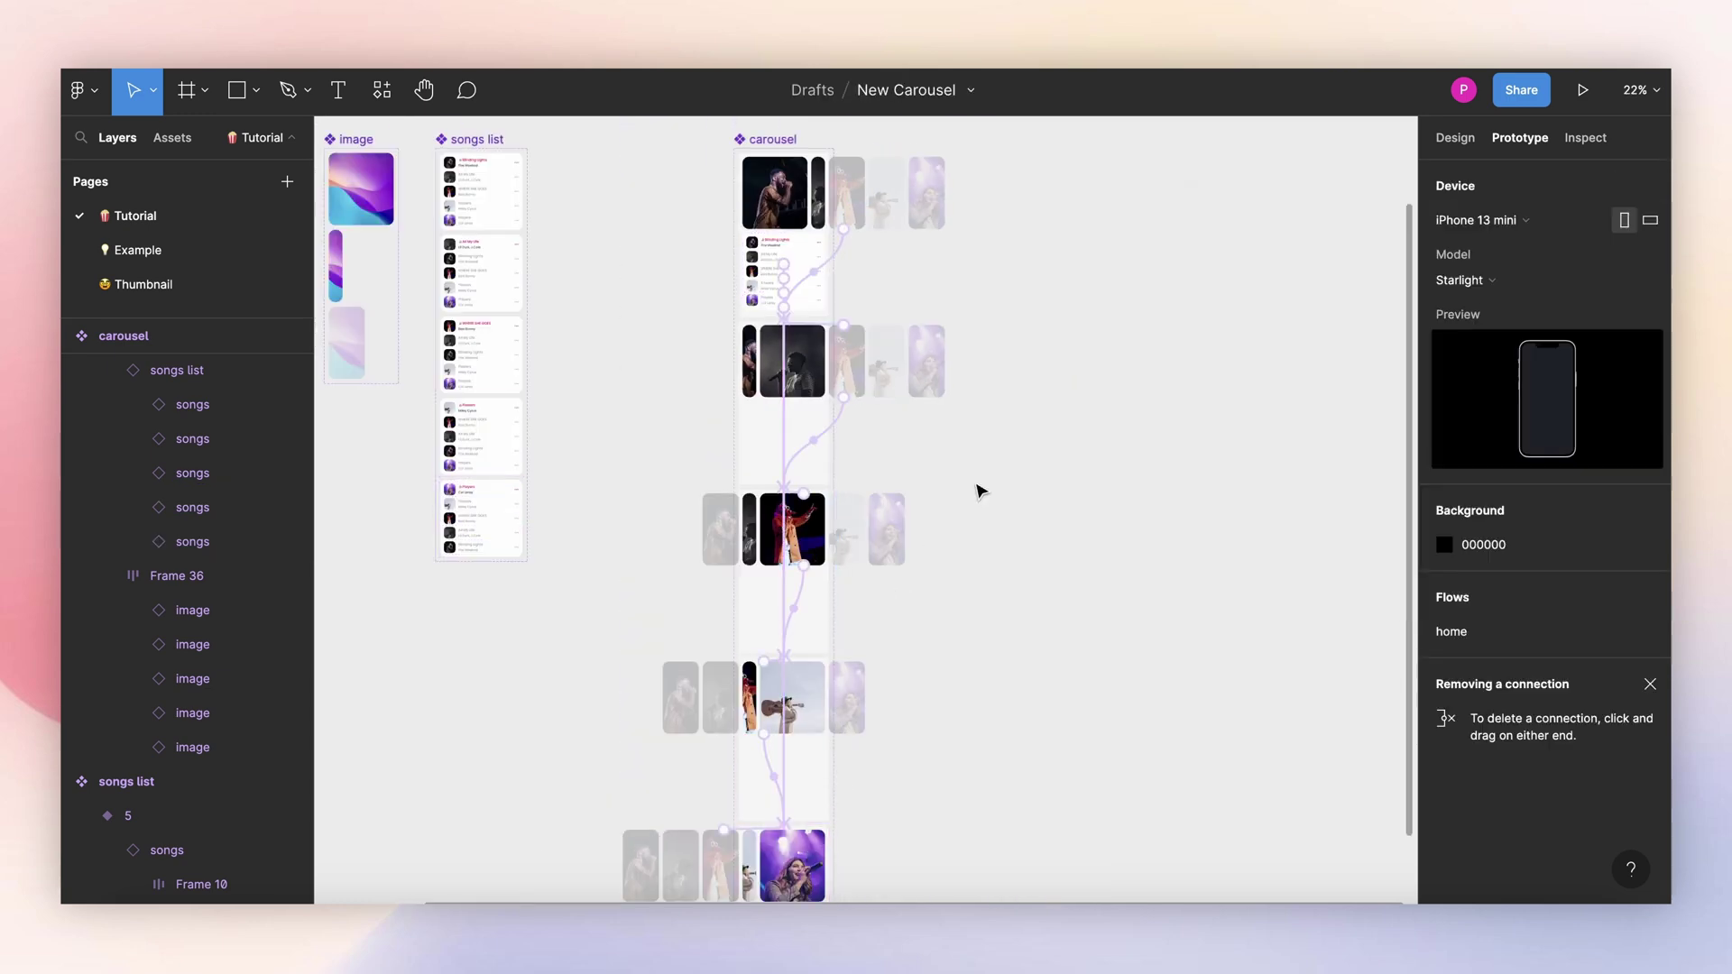
Step: Copy the linked songs list from carousel variant 1 and paste it into variant 2 beneath the image row
scroll(785, 316, up, 6)
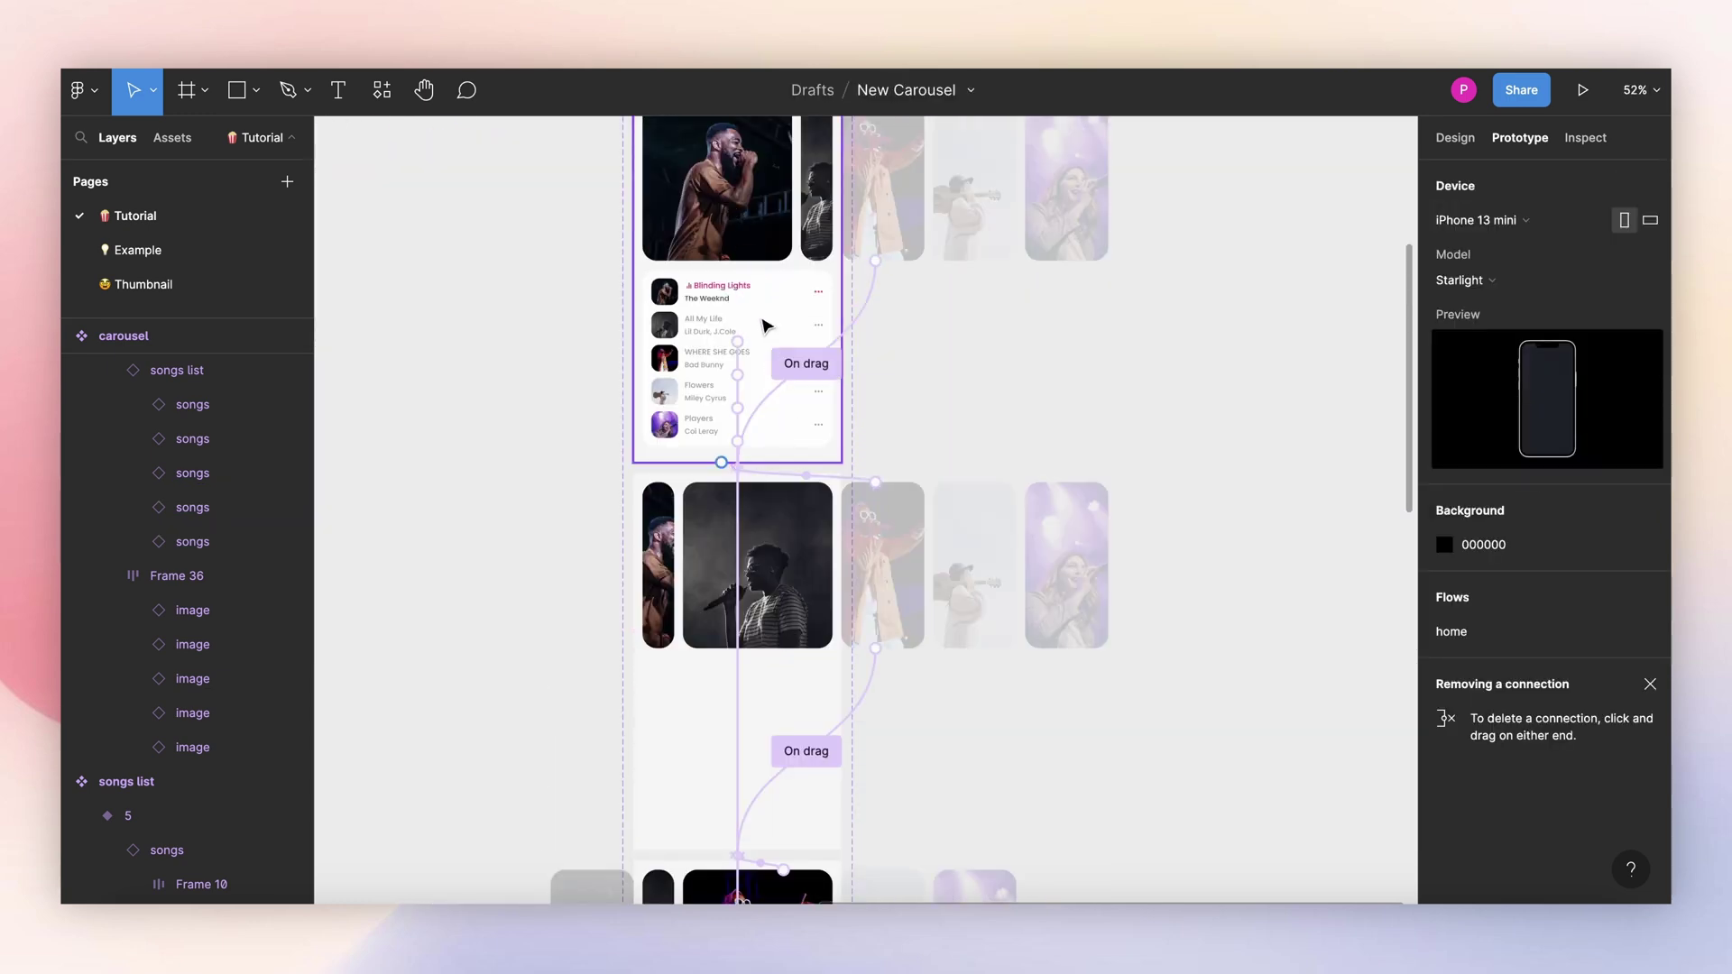
click(753, 308)
click(1456, 138)
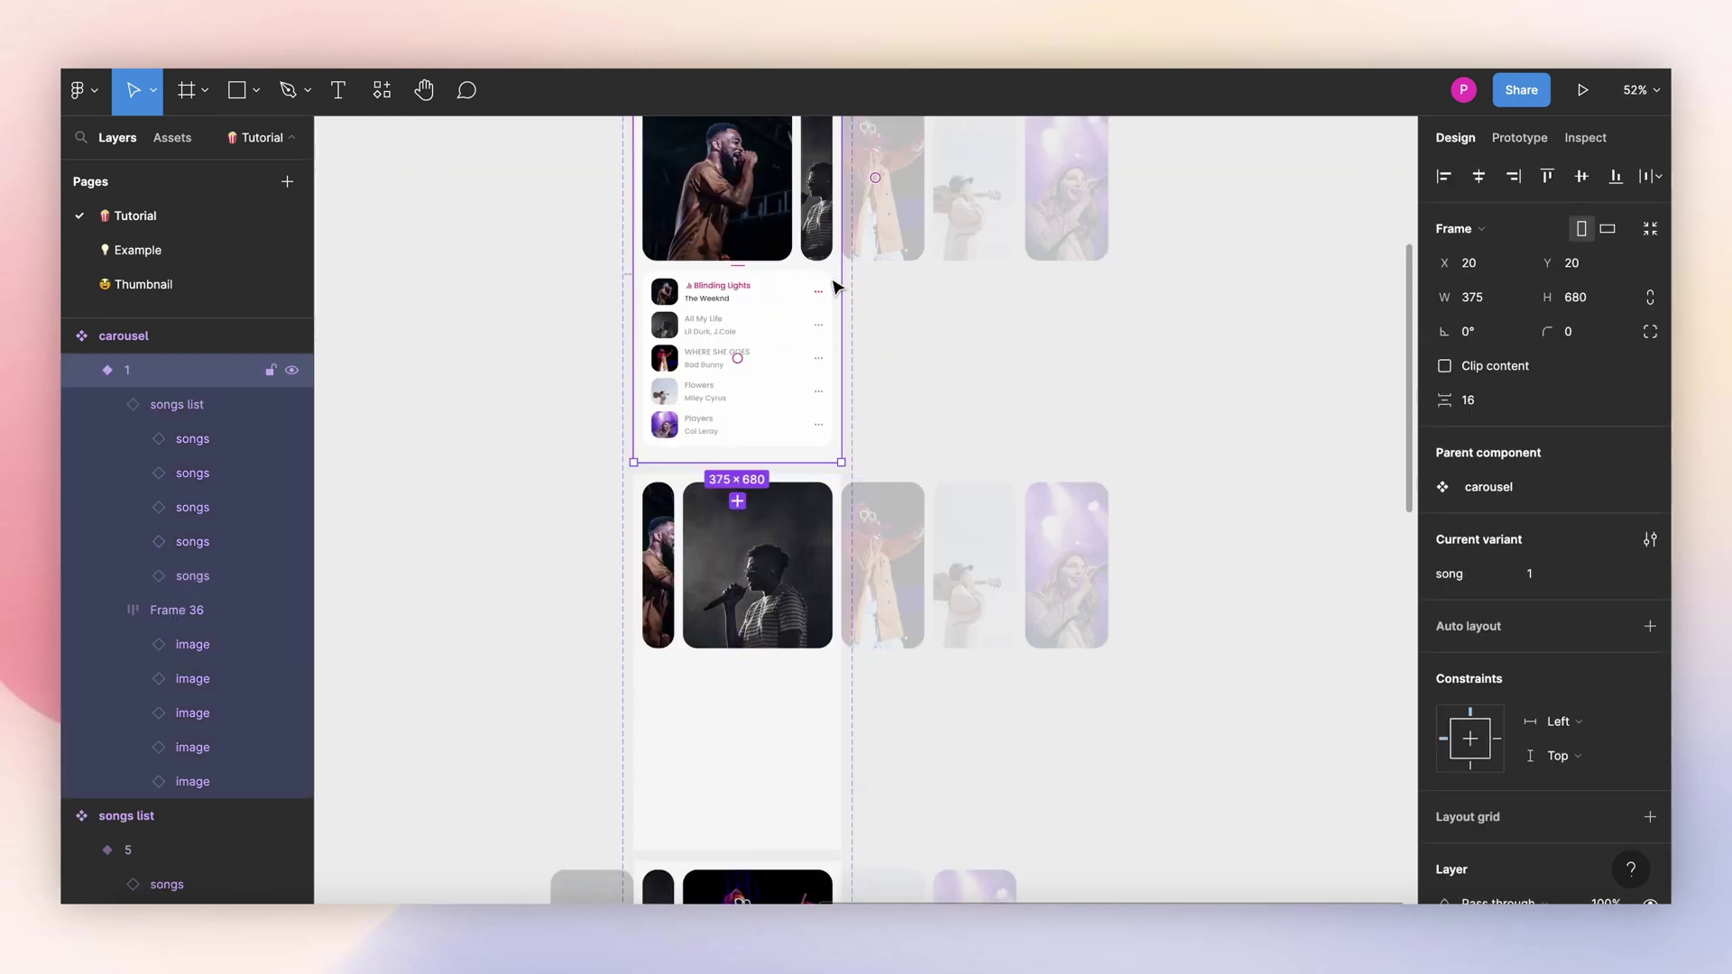
click(812, 298)
key(ctrl+c)
click(719, 490)
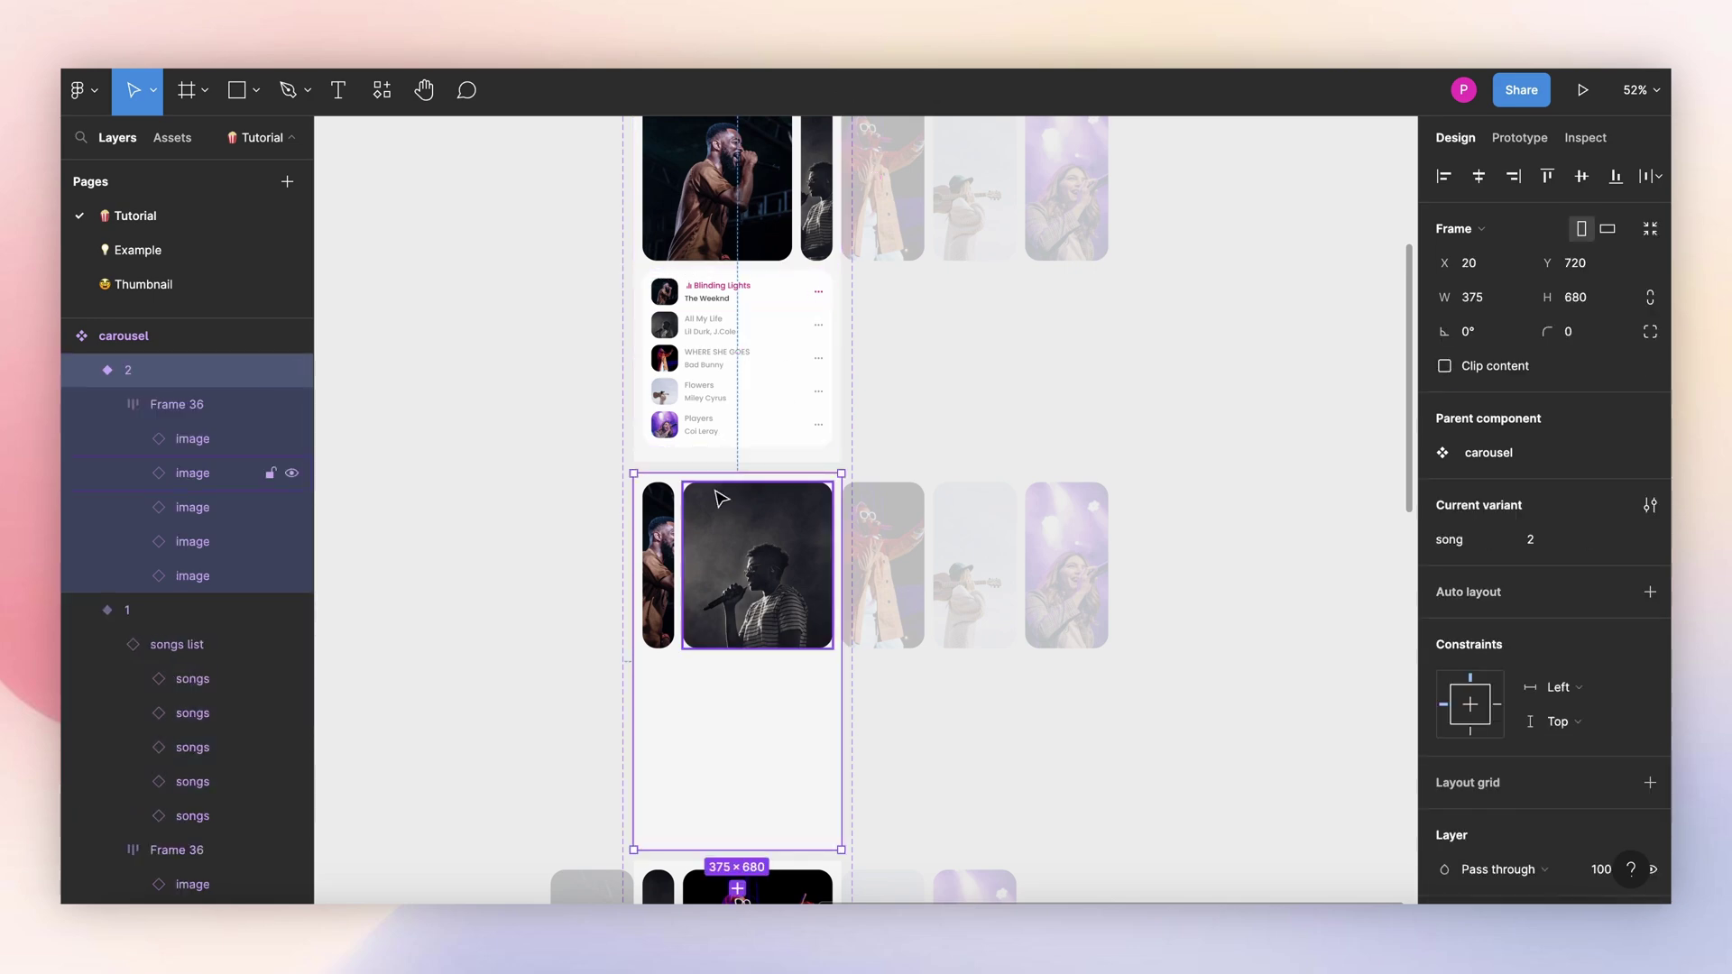
key(ctrl+v)
Step: Paste the linked songs list beneath the image rows of carousel variants 3, 4 and 5
scroll(737, 464, down, 1)
scroll(737, 465, down, 3)
click(717, 530)
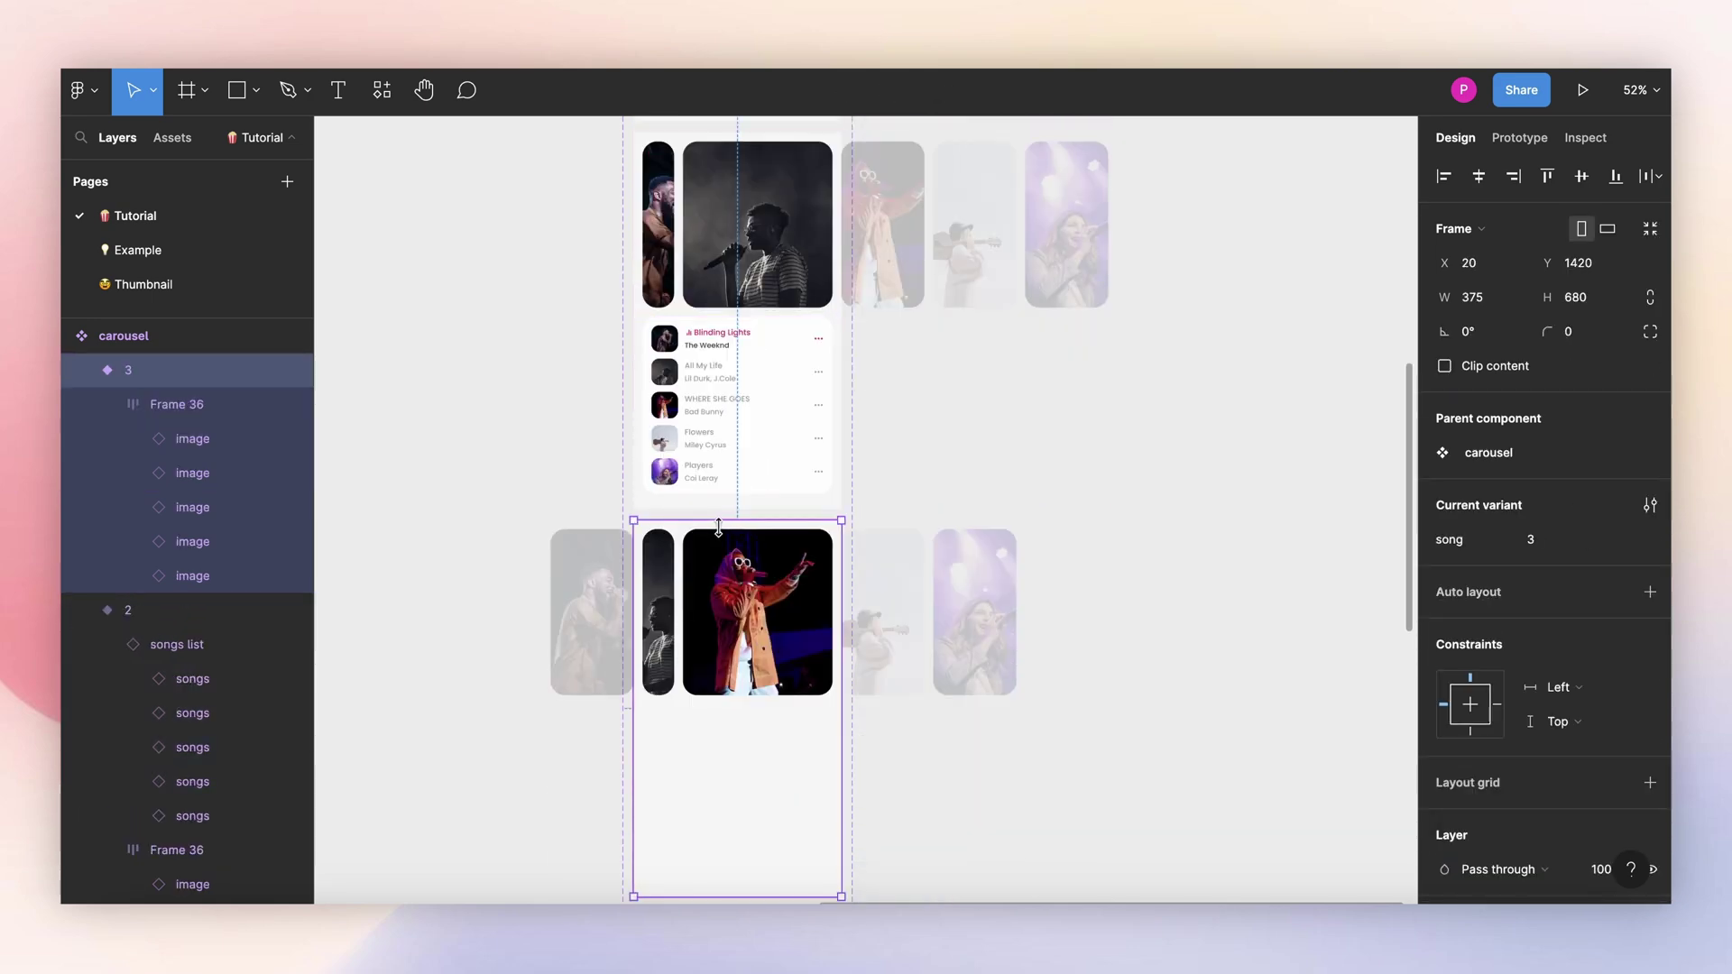
key(ctrl+v)
scroll(777, 487, down, 5)
click(735, 532)
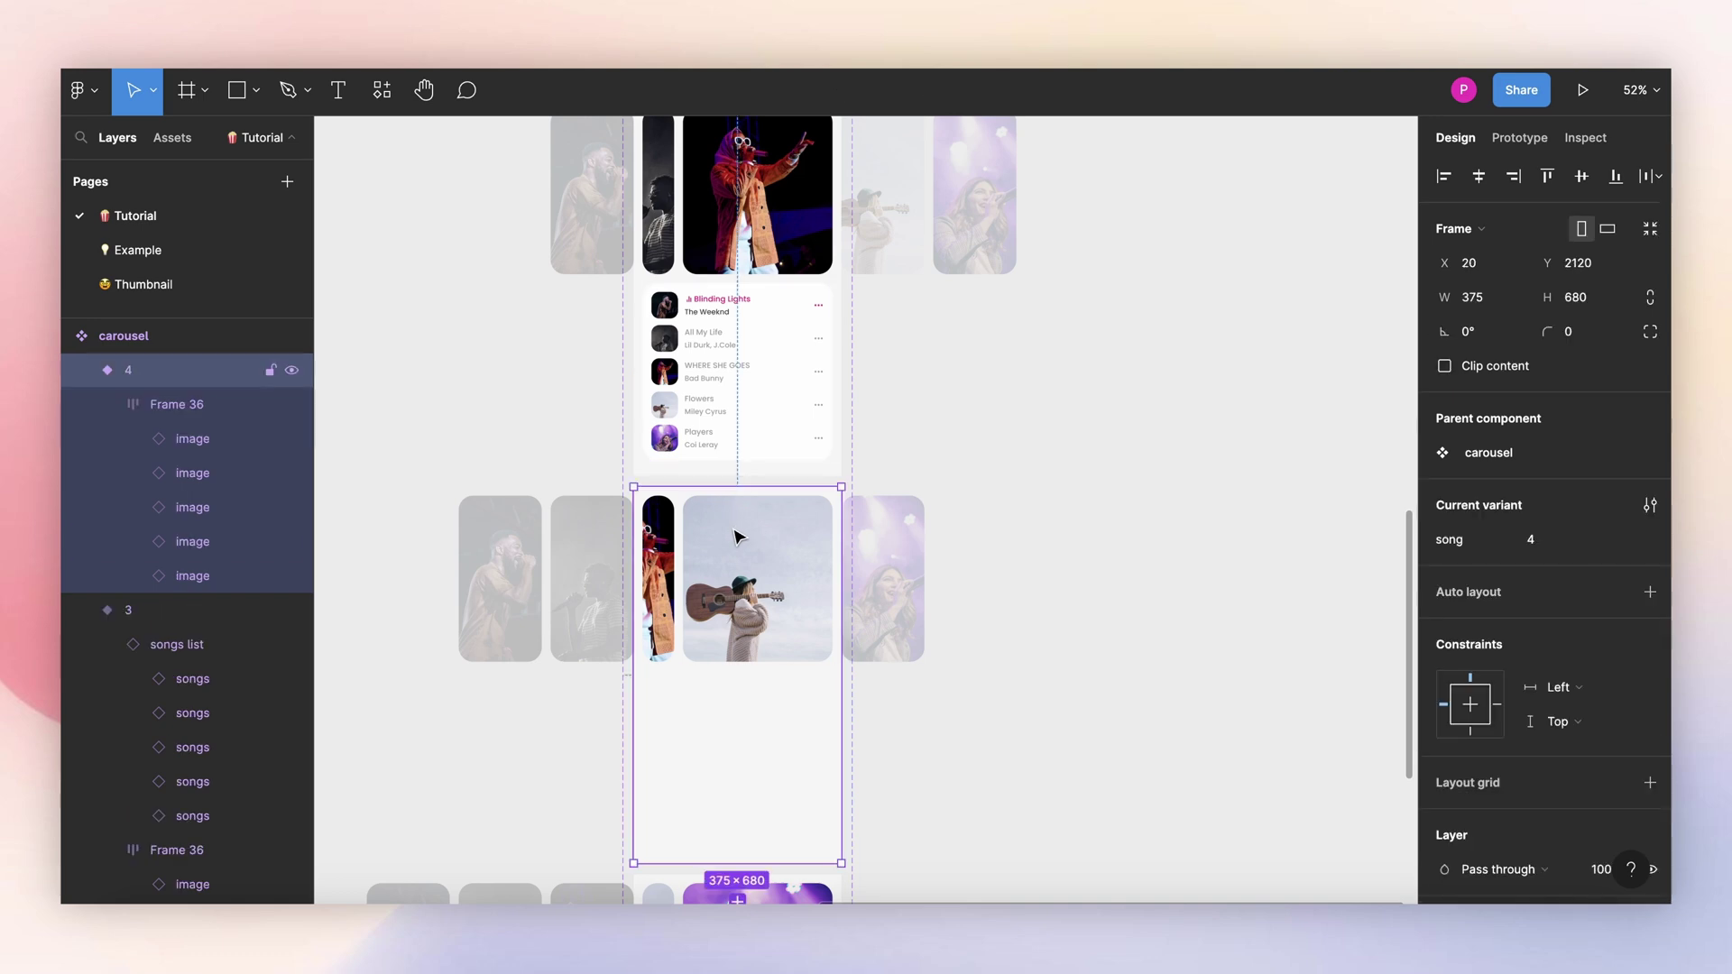
key(ctrl+v)
scroll(749, 541, down, 4)
click(748, 590)
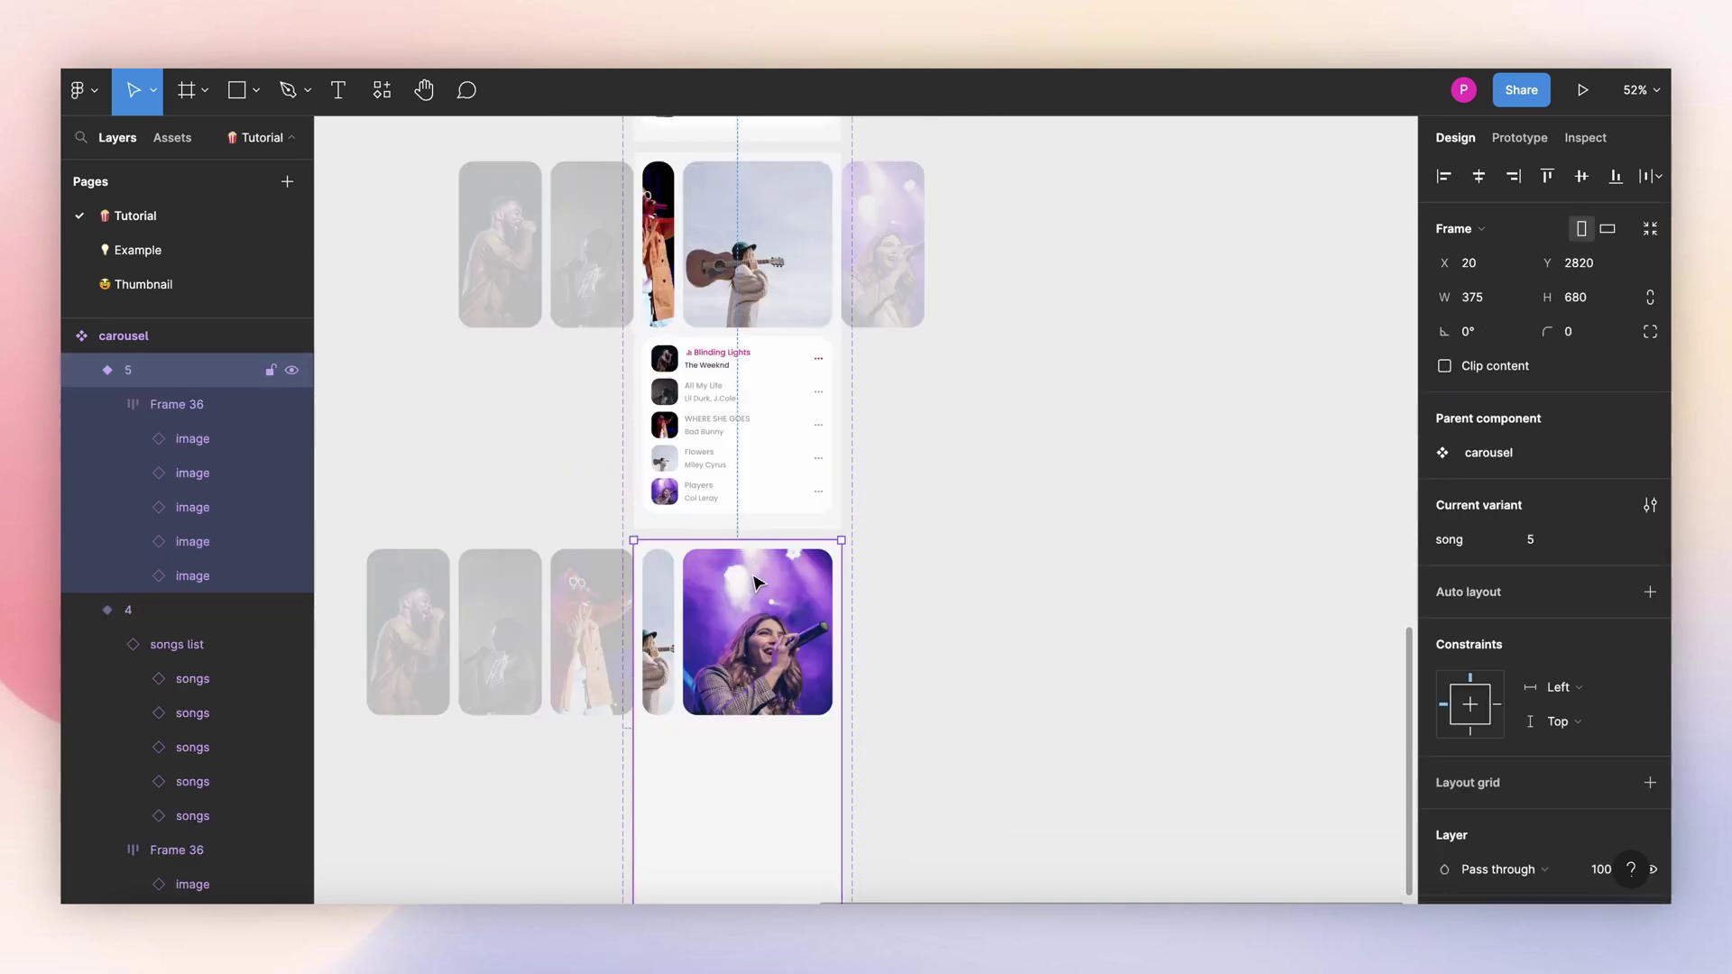
key(ctrl+v)
scroll(800, 456, down, 5)
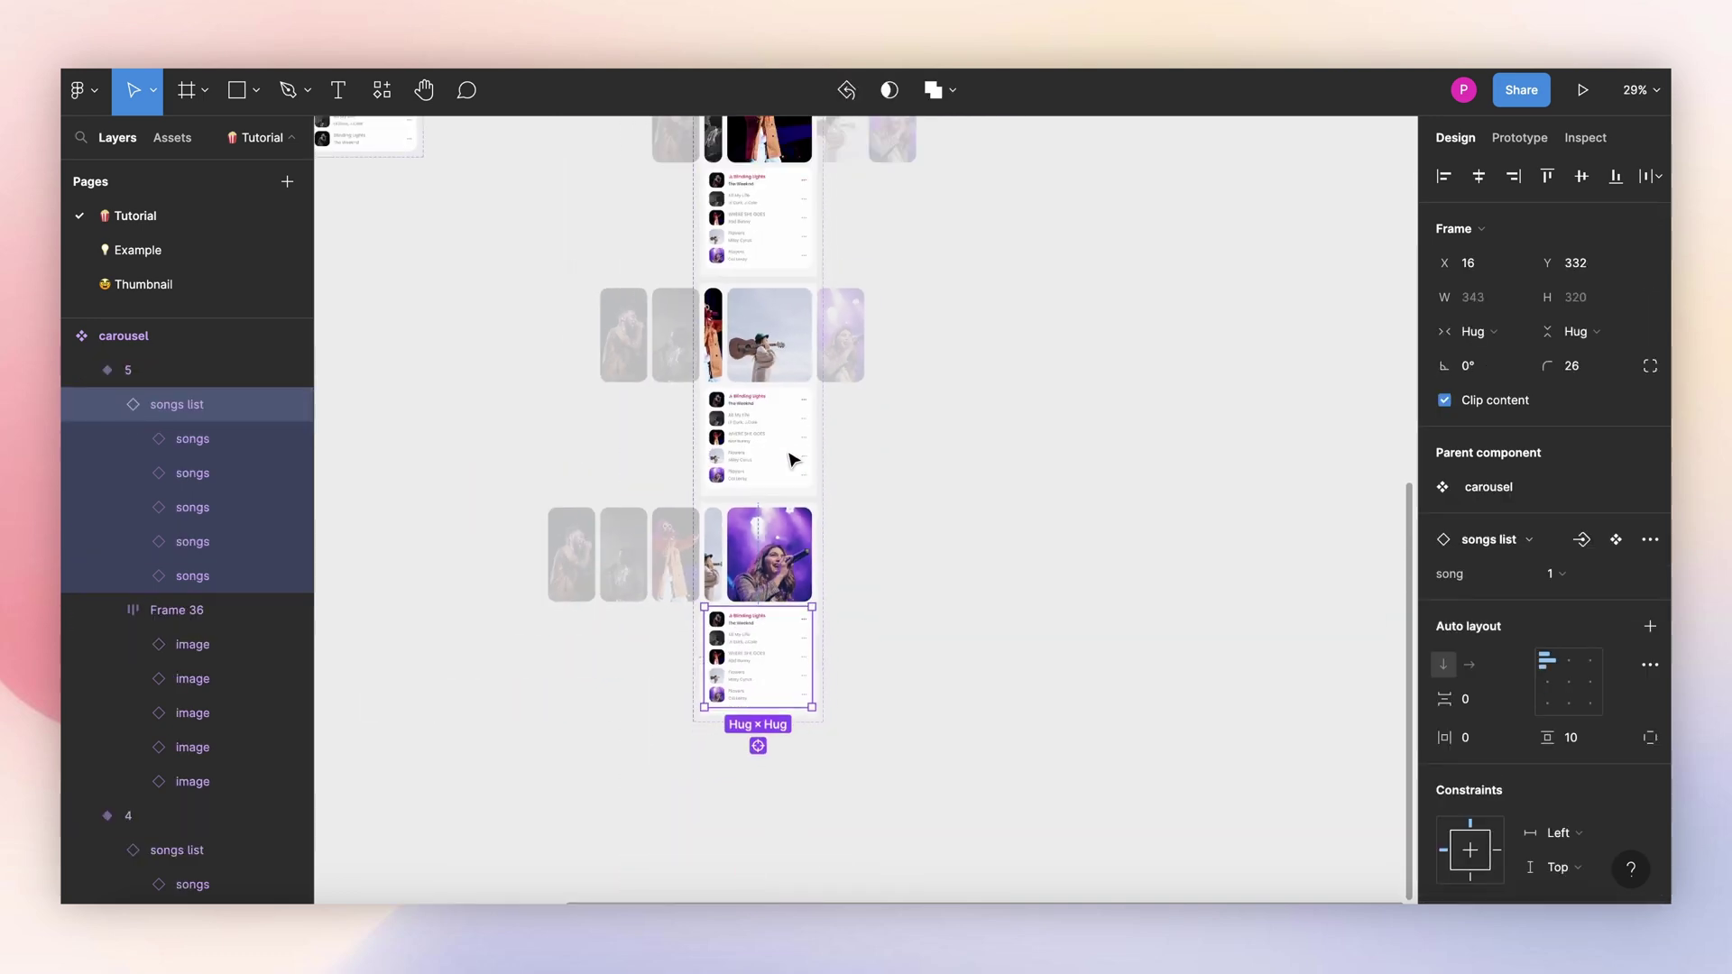
Step: Switch the songs list in carousel variant 2 to song 2, with All My Life as the active track
scroll(788, 460, up, 4)
scroll(794, 464, up, 3)
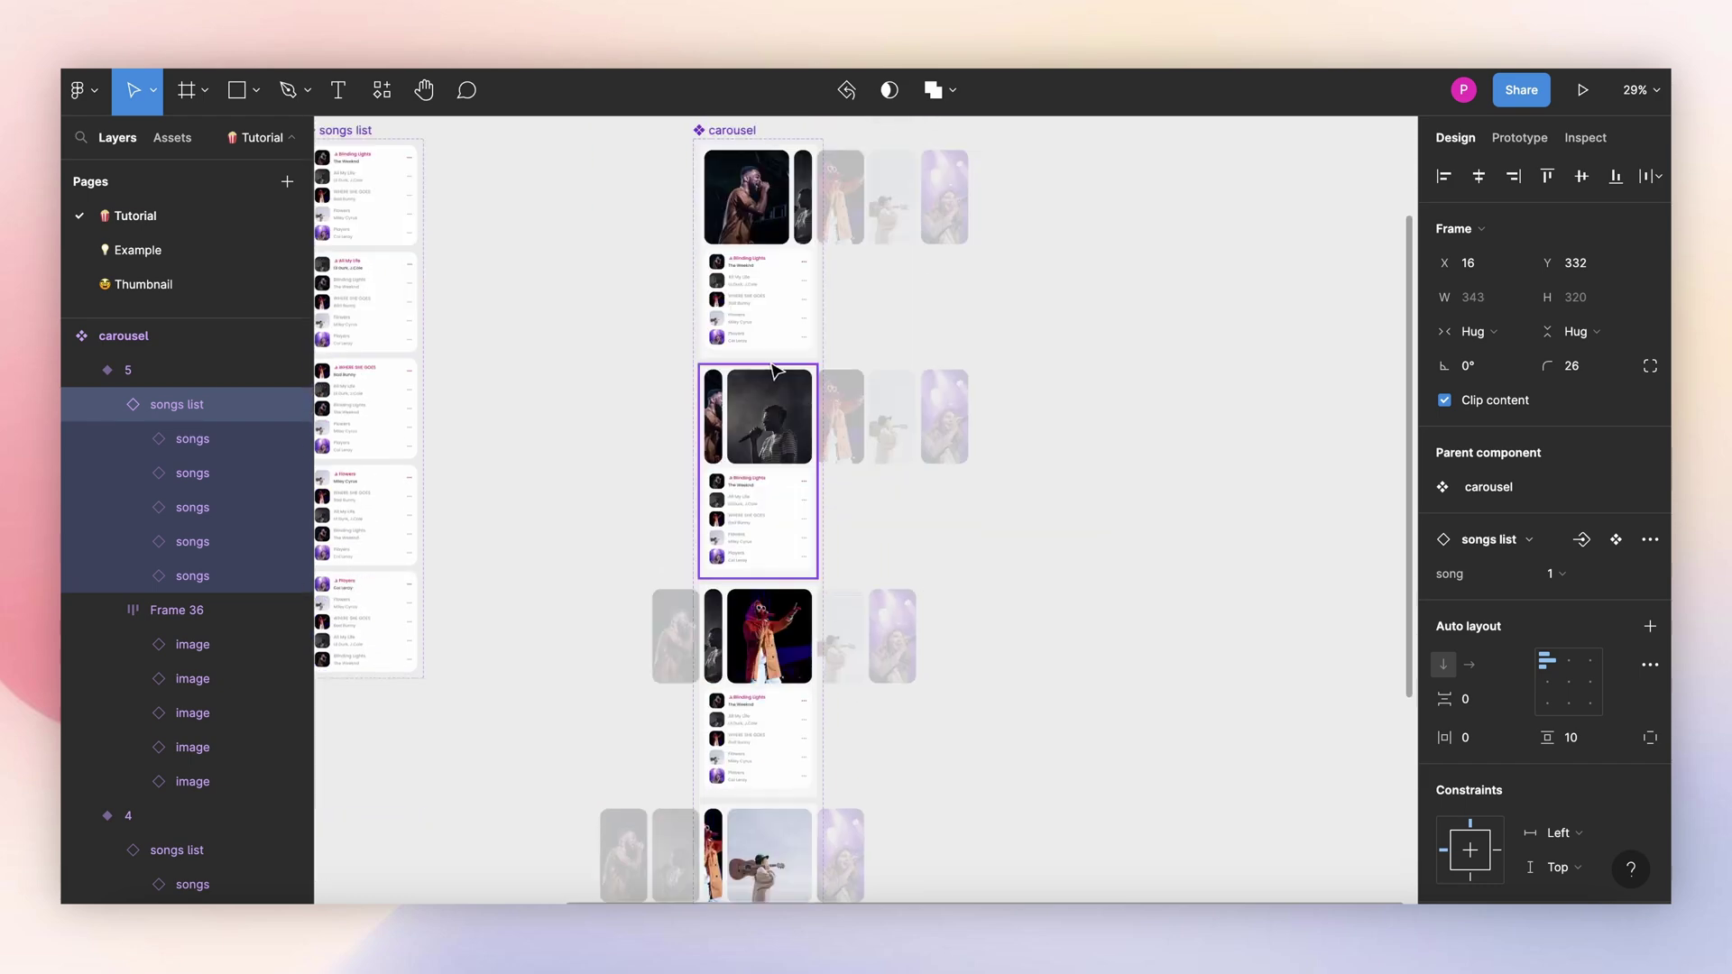
scroll(771, 506, up, 3)
click(770, 524)
click(770, 523)
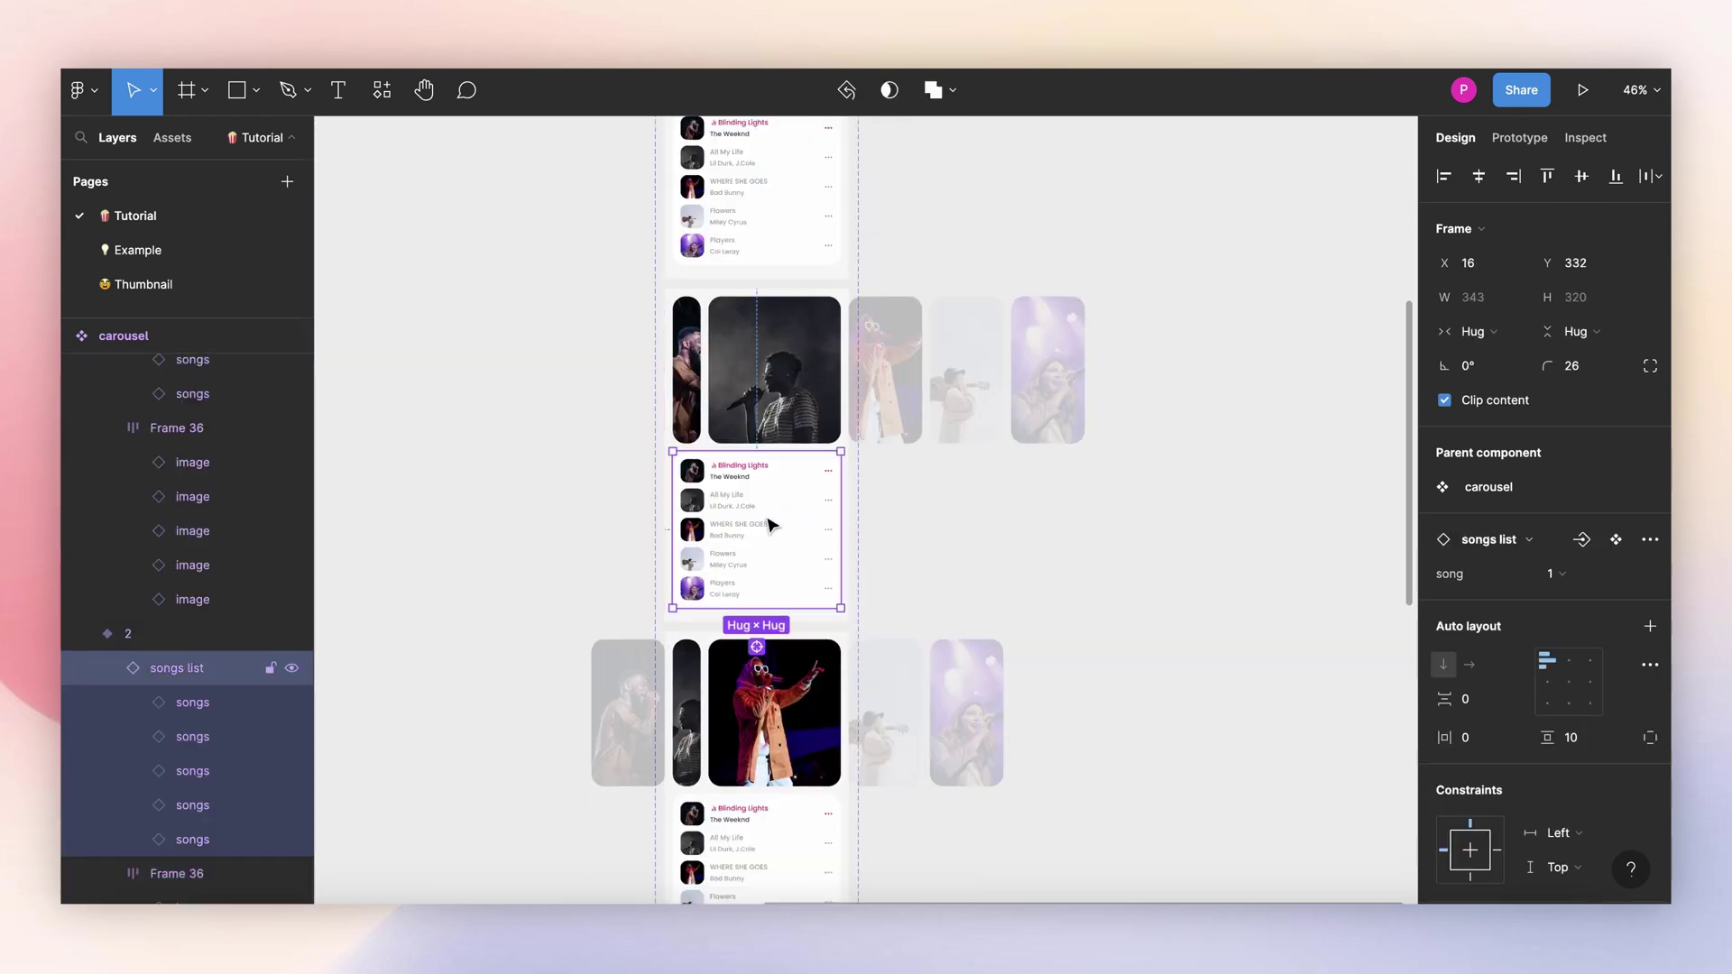
click(1593, 572)
click(1566, 603)
Step: Switch the songs list in carousel variant 3 to song 3, with WHERE SHE GOES as the active track
scroll(1025, 460, down, 3)
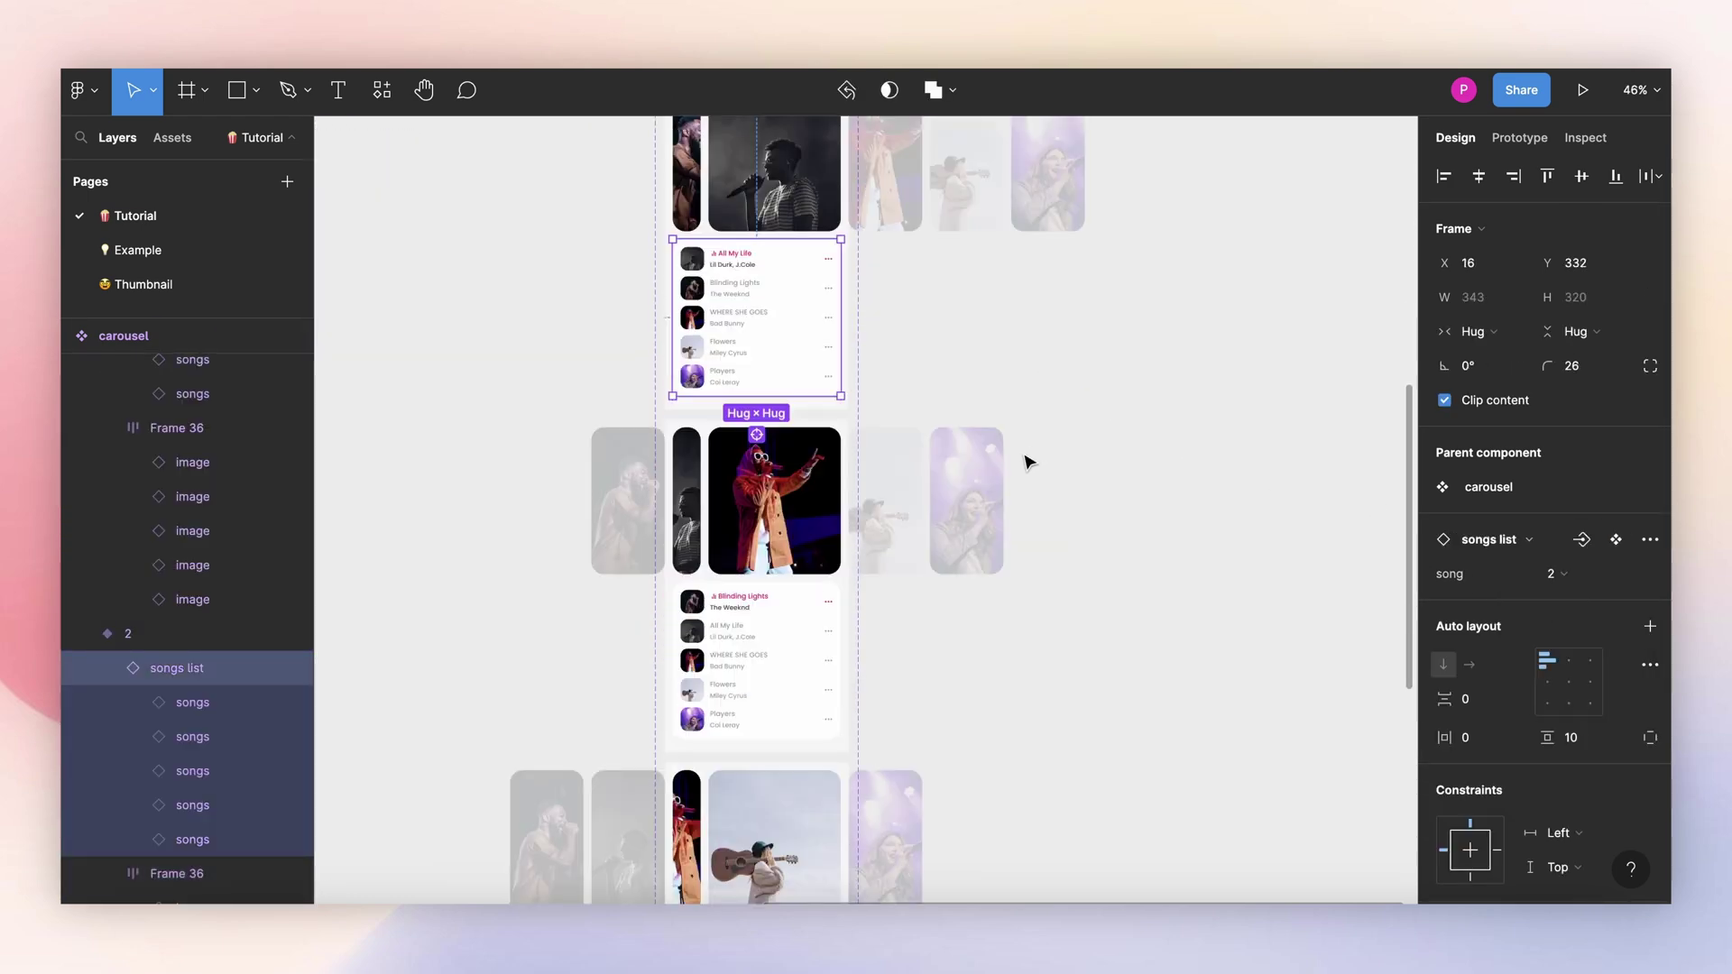
click(829, 602)
click(1553, 573)
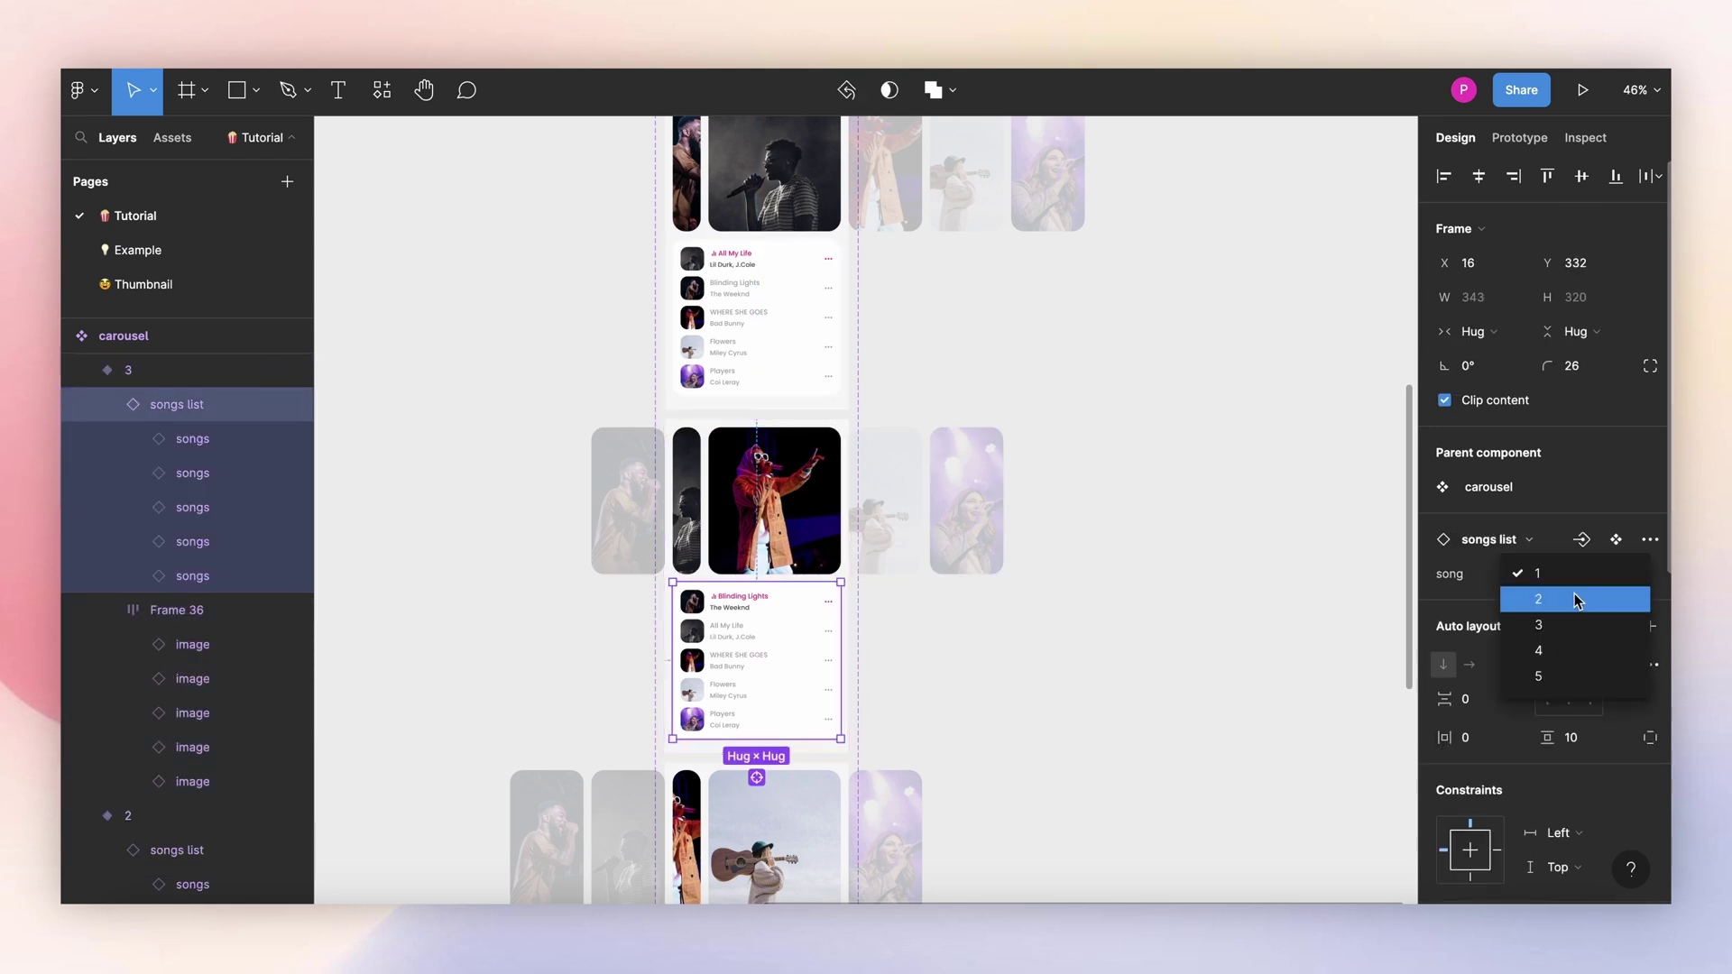
click(1564, 626)
Step: Switch the songs list in carousel variant 4 to song 4, with Flowers as the active track
scroll(1125, 530, down, 3)
click(801, 739)
click(801, 740)
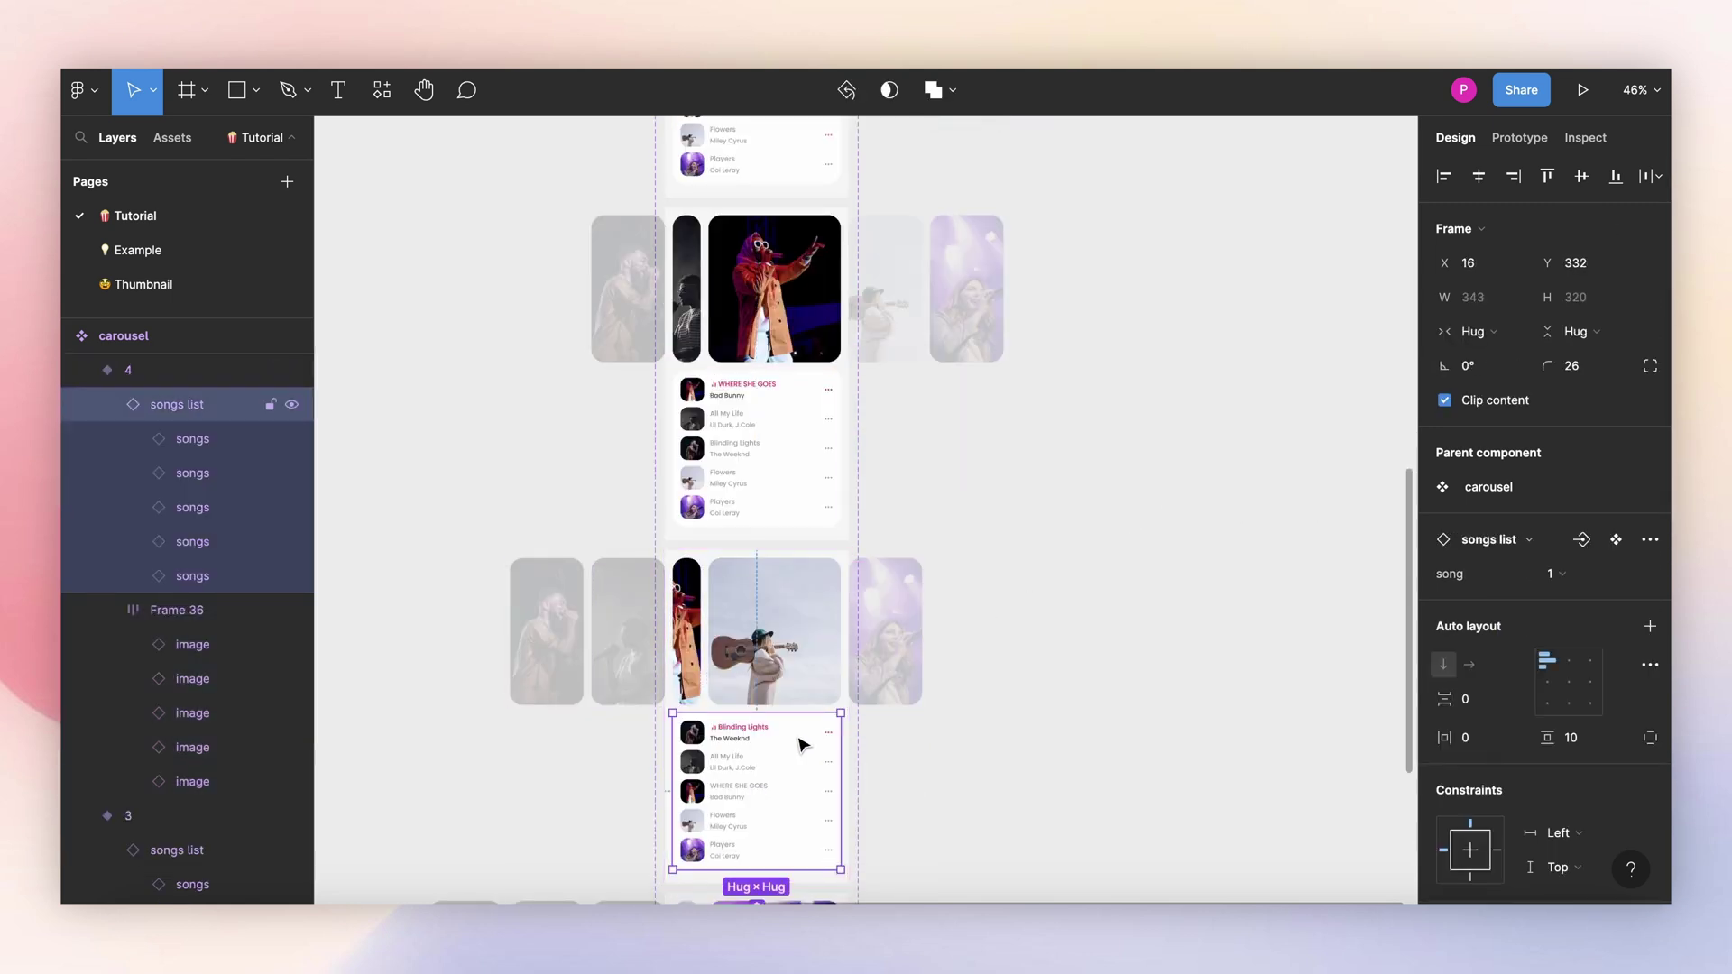
click(1555, 573)
click(1560, 650)
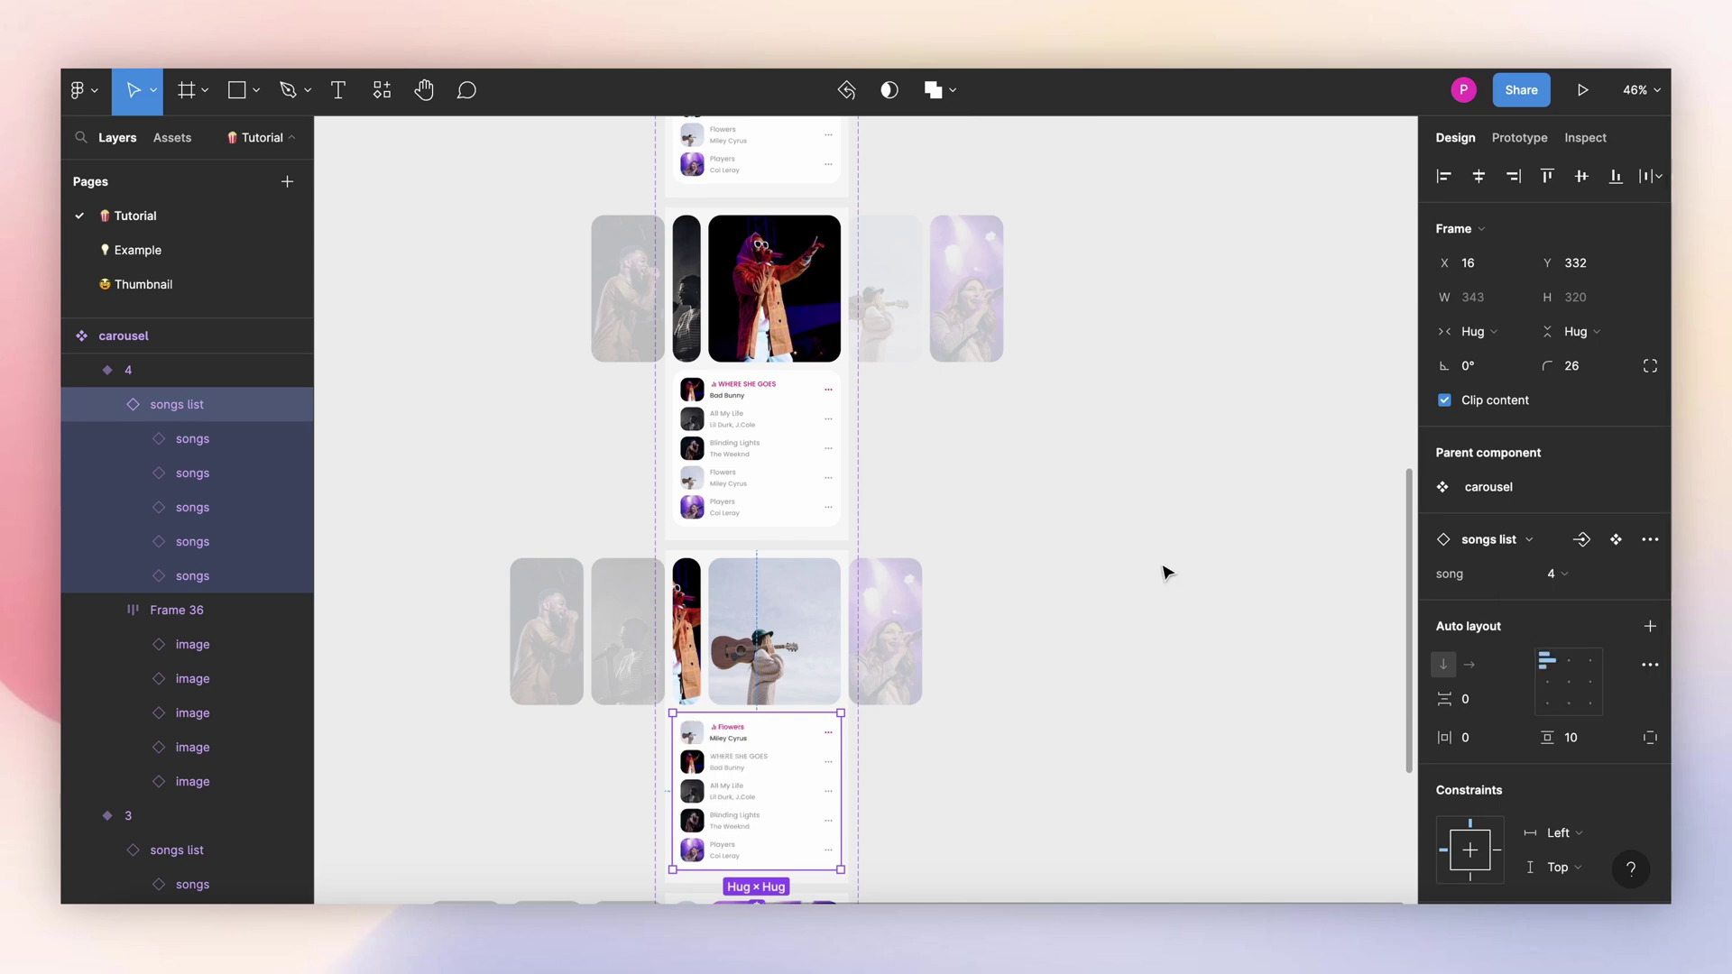
Step: Set the song property of the songs list in carousel variant 5 to 5
scroll(1165, 568, down, 5)
double_click(721, 787)
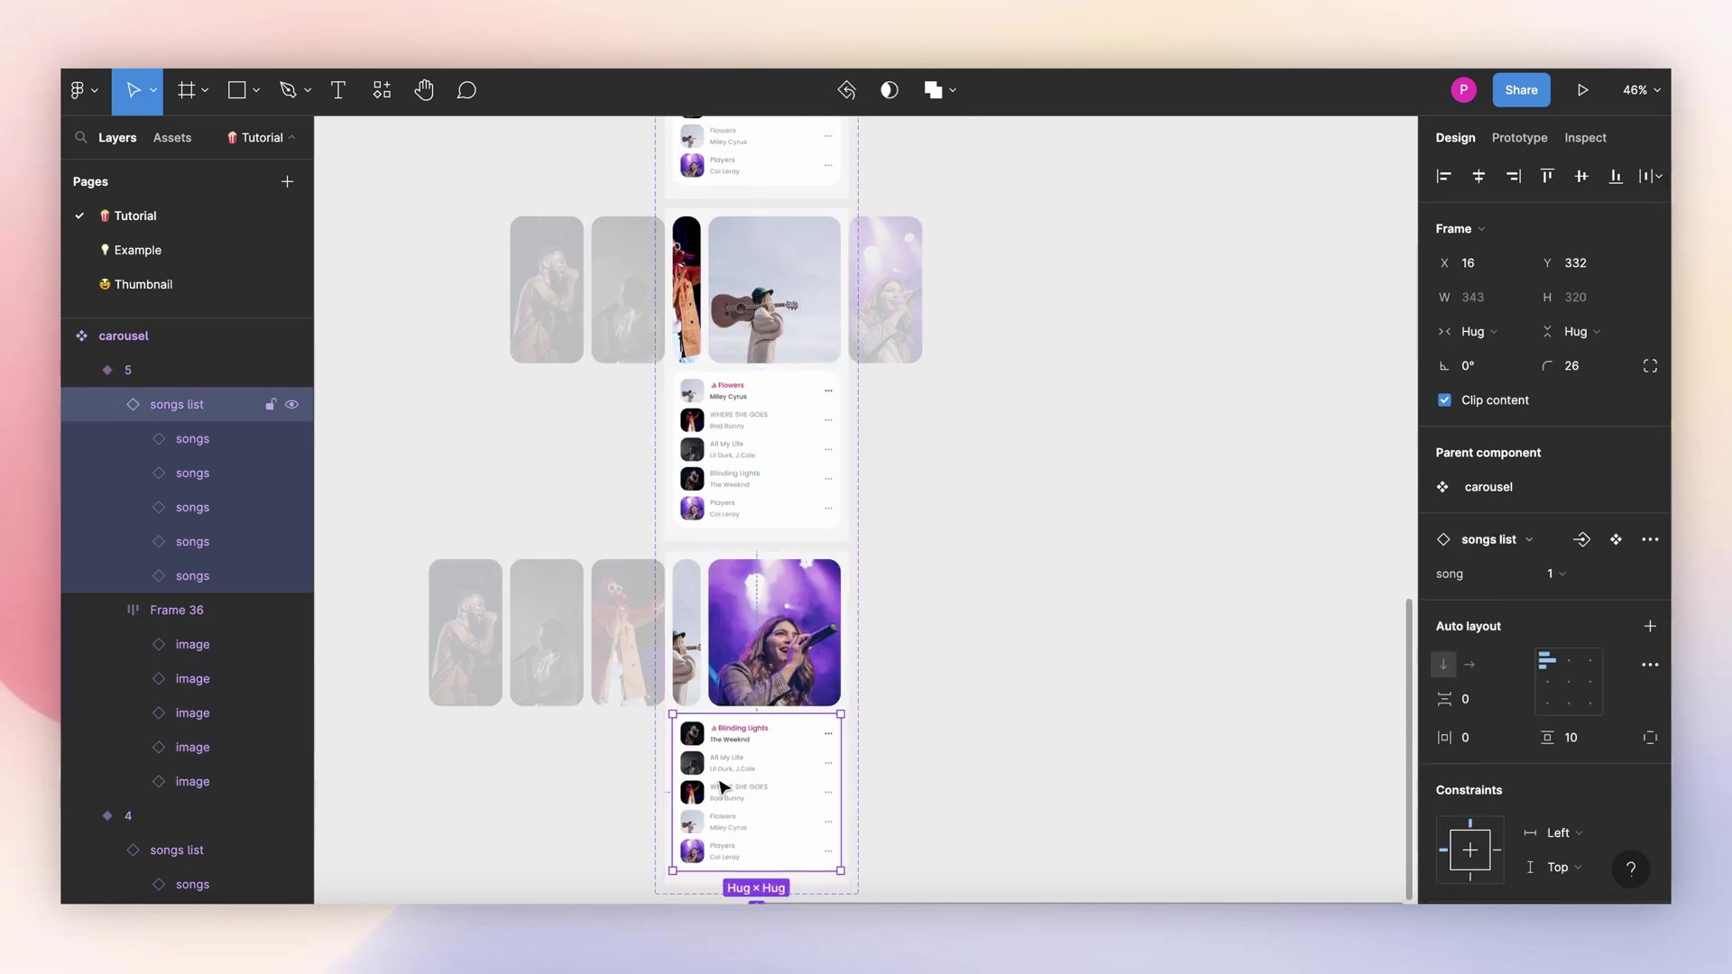
click(1553, 574)
click(1553, 672)
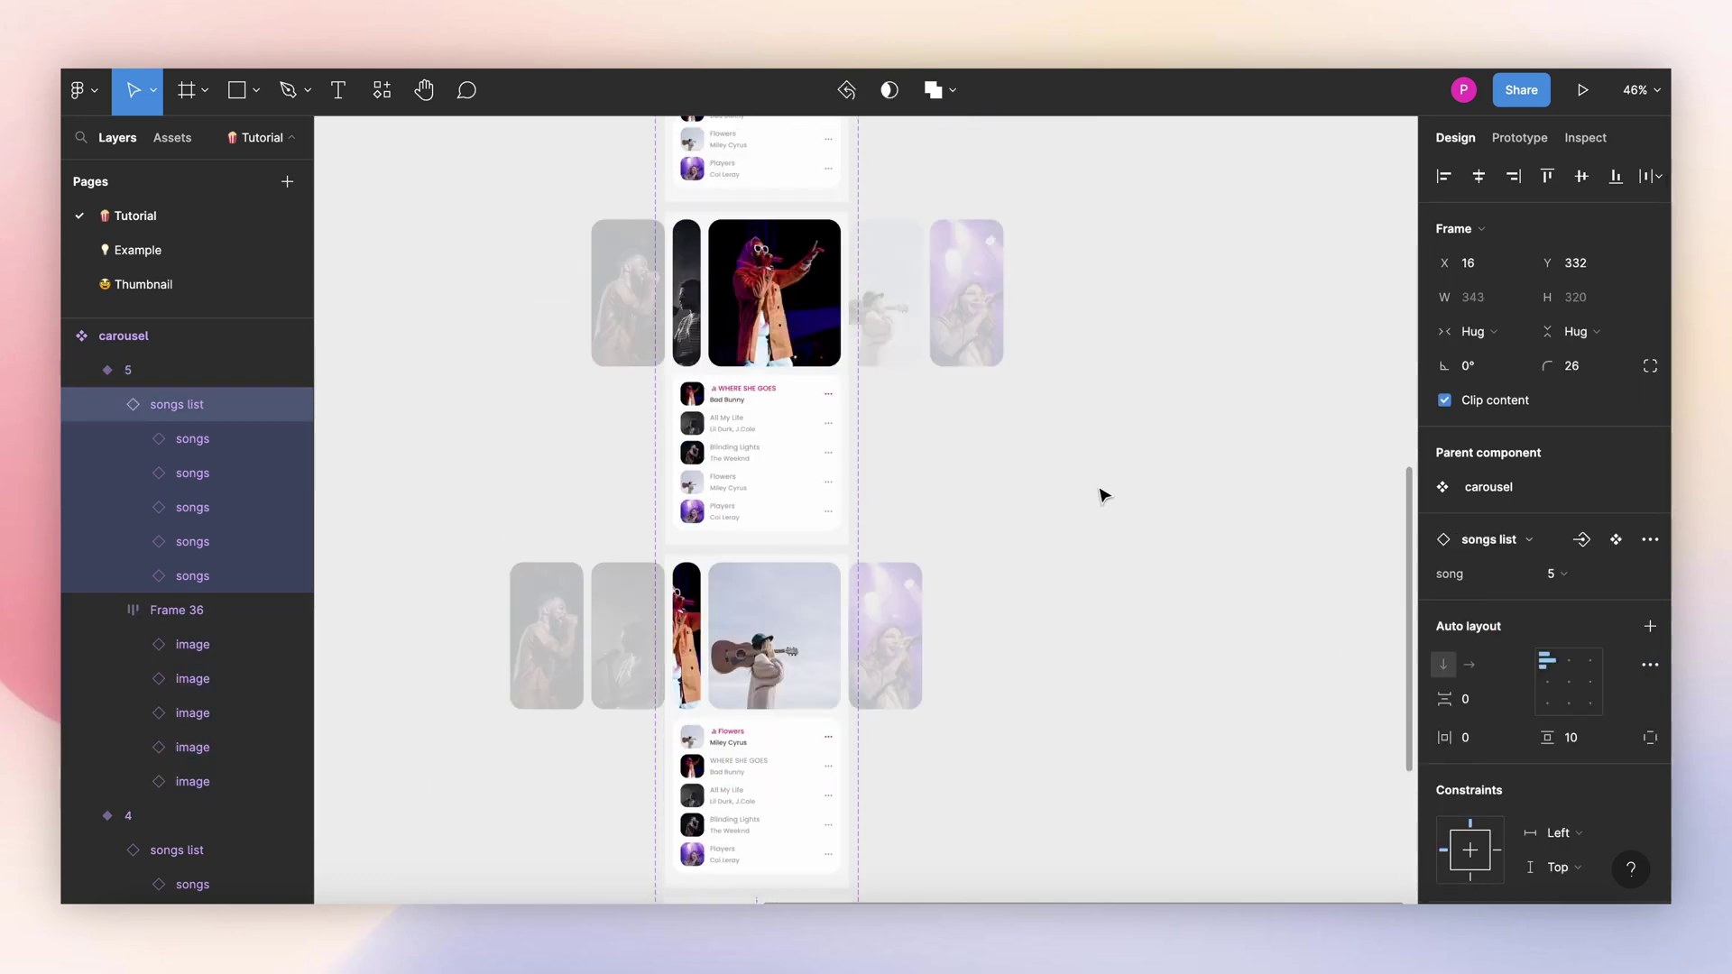
Step: Review the finished carousel variants and examine the prototype connections on their images and songs lists
scroll(1098, 495, down, 8)
scroll(916, 444, up, 2)
click(909, 302)
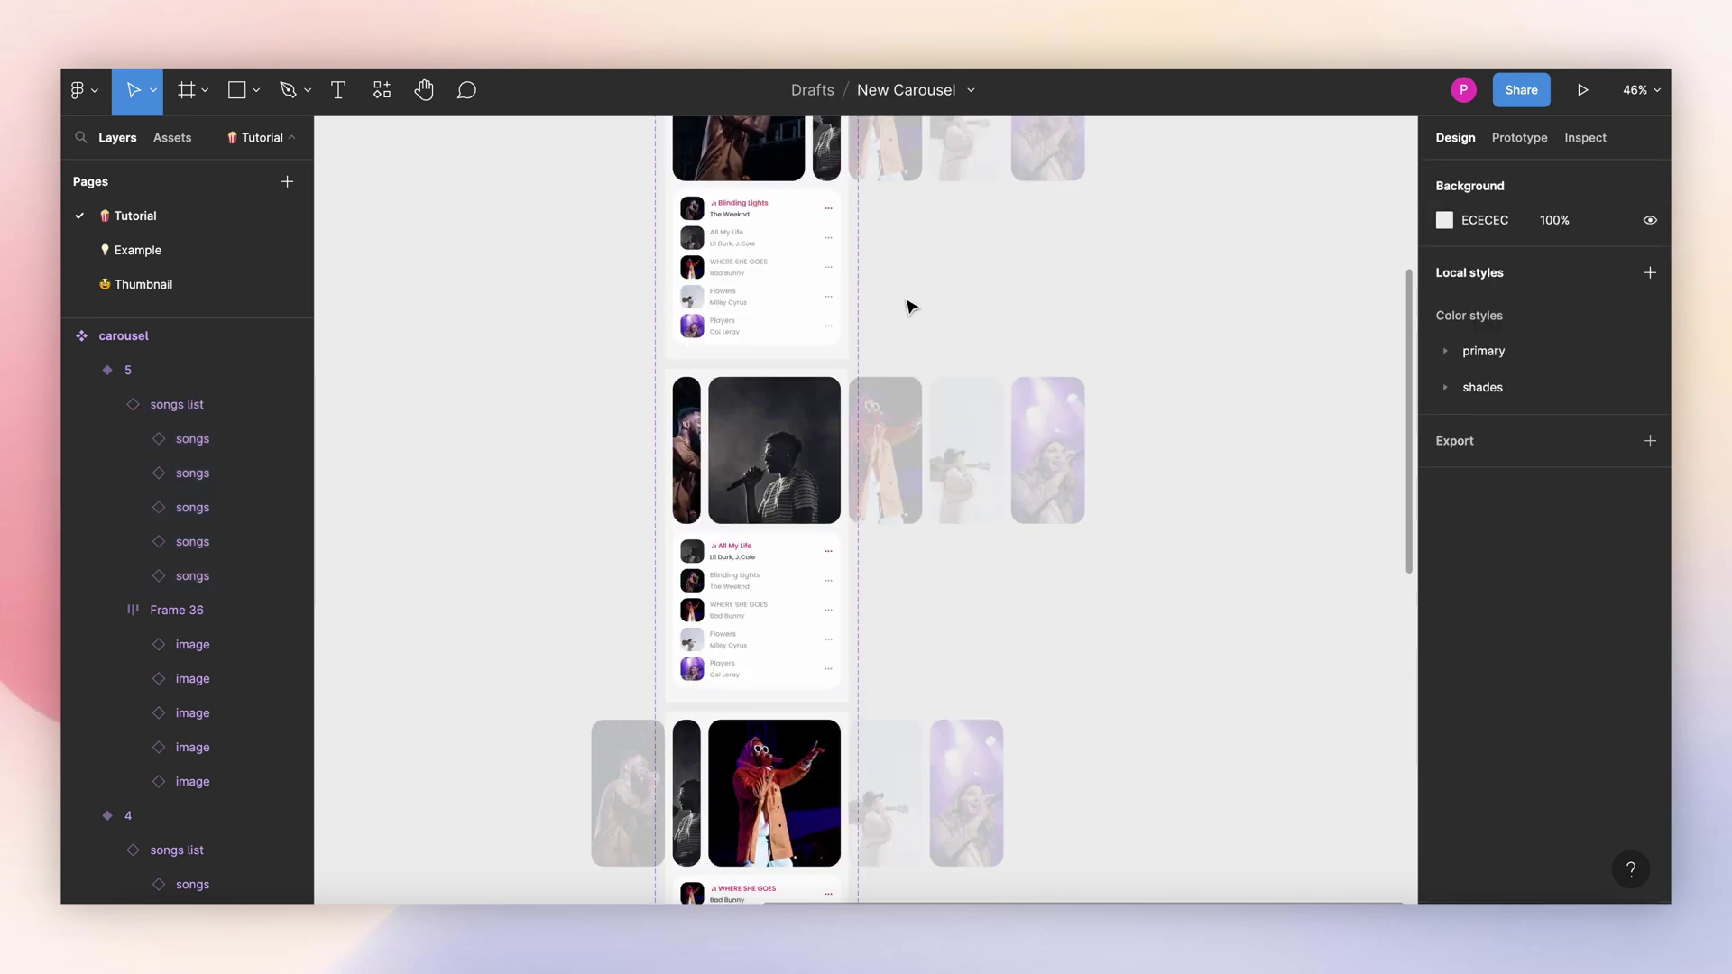
scroll(748, 244, up, 3)
click(1519, 138)
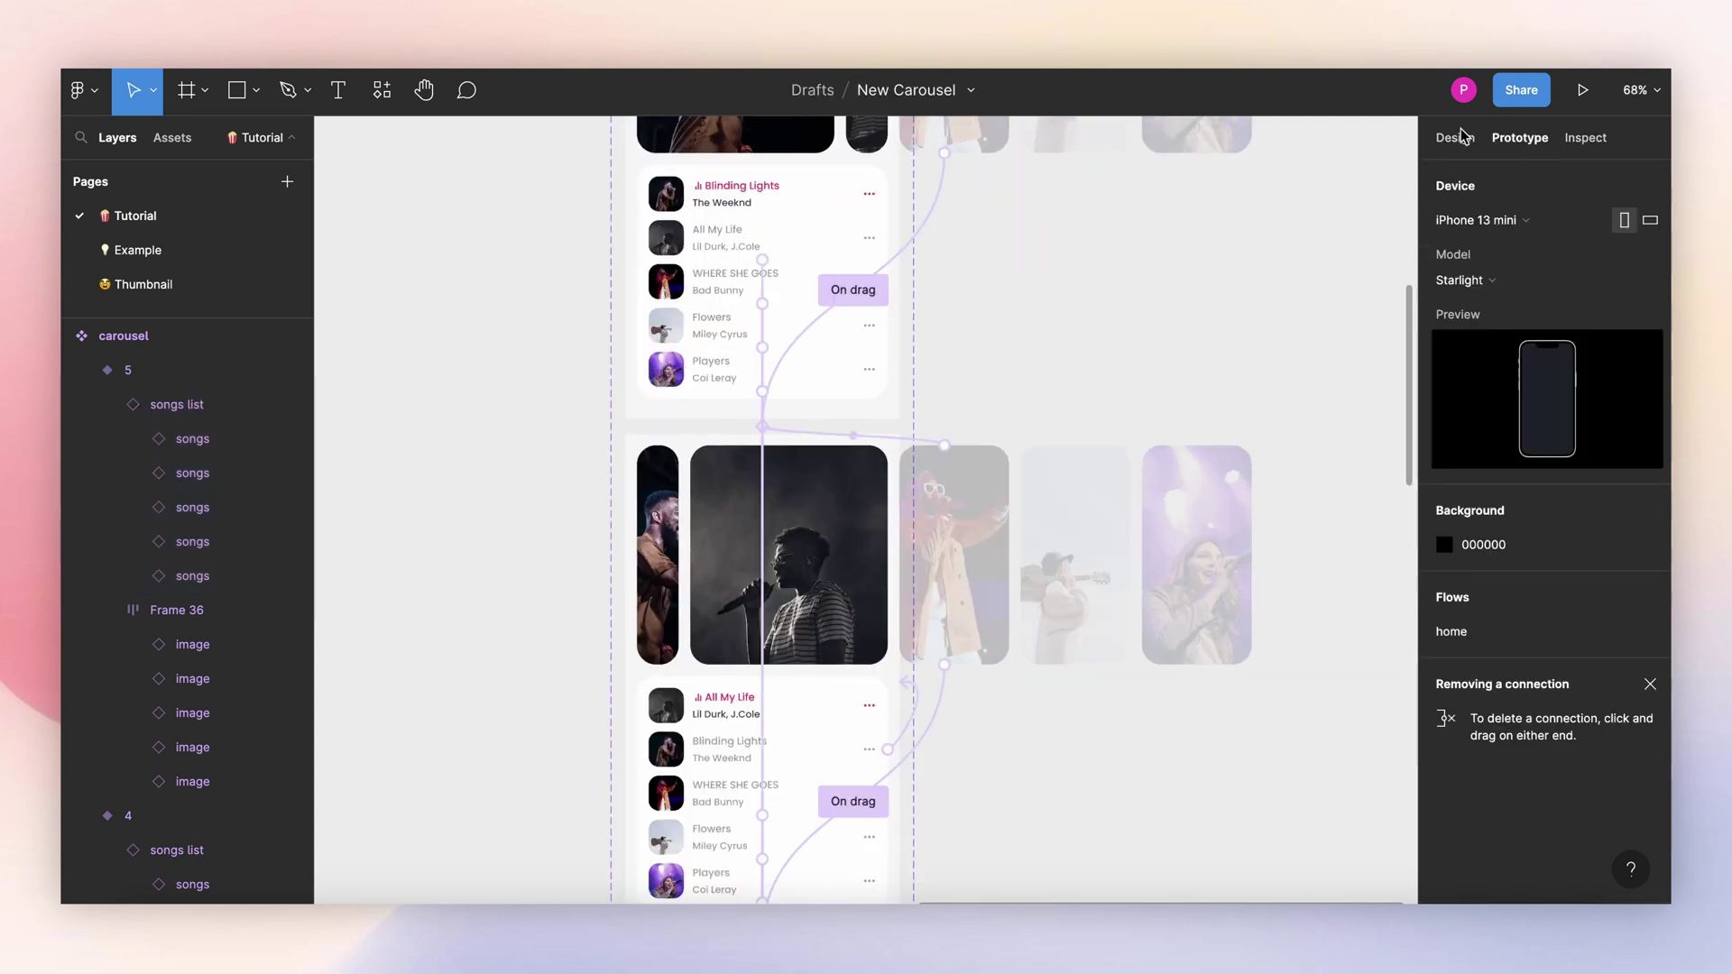
scroll(819, 220, up, 1)
scroll(1075, 467, down, 5)
scroll(1075, 467, down, 1)
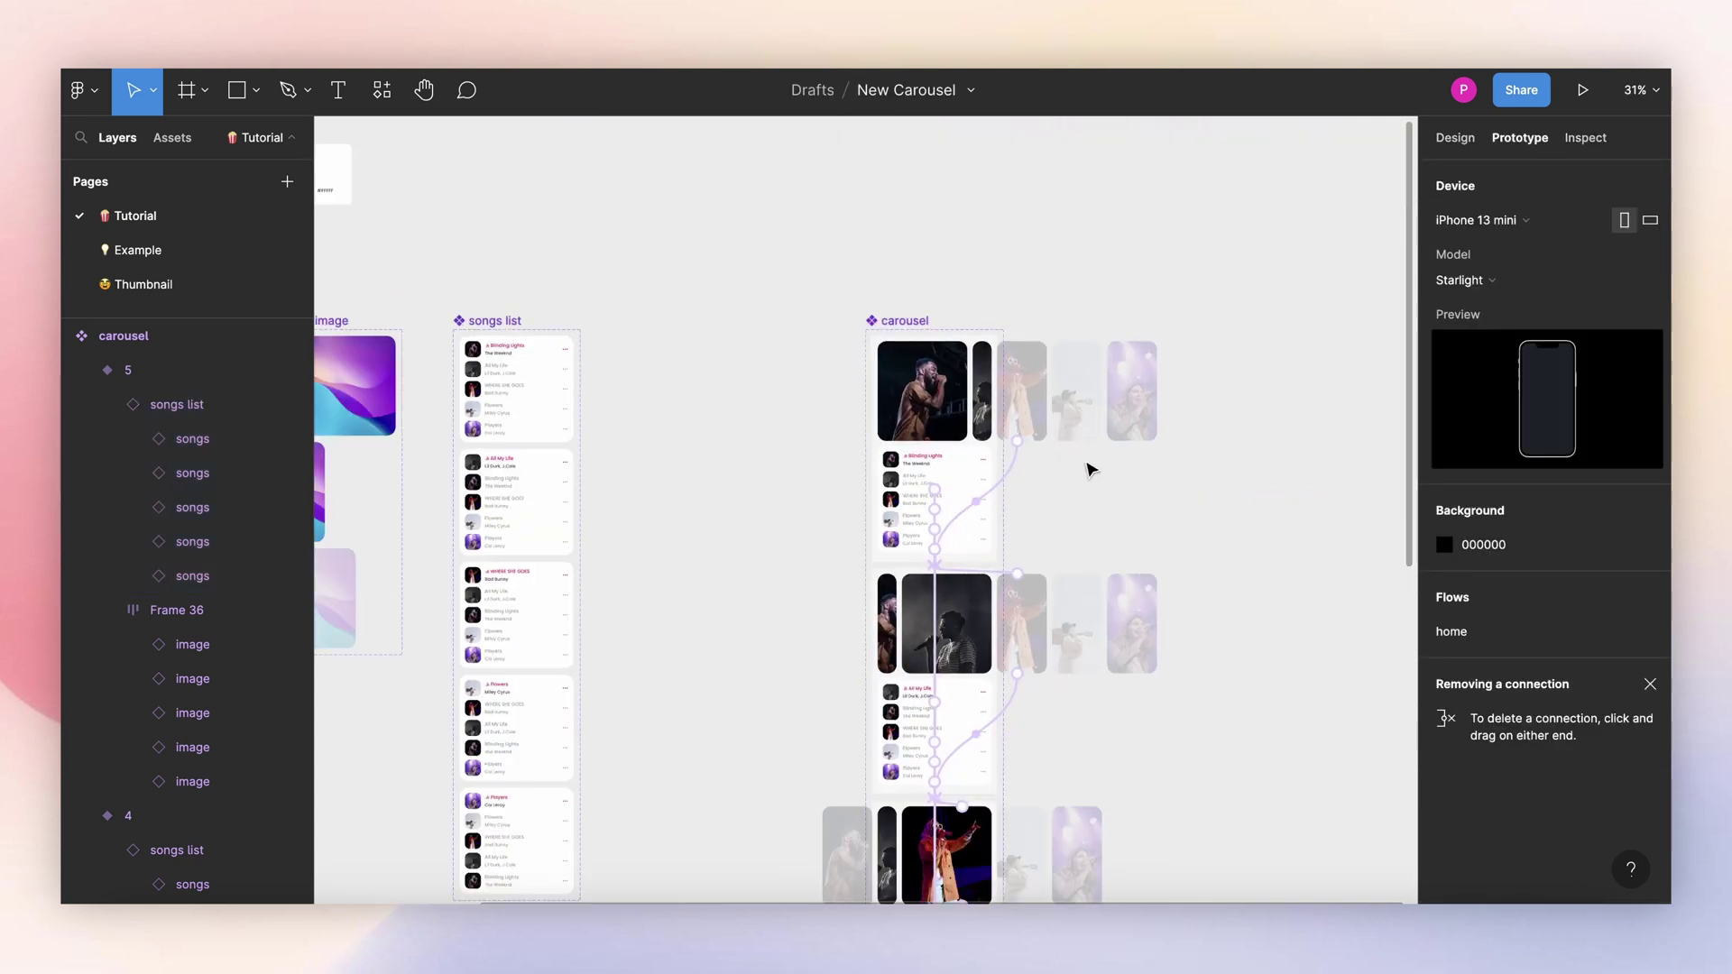
scroll(1111, 437, down, 2)
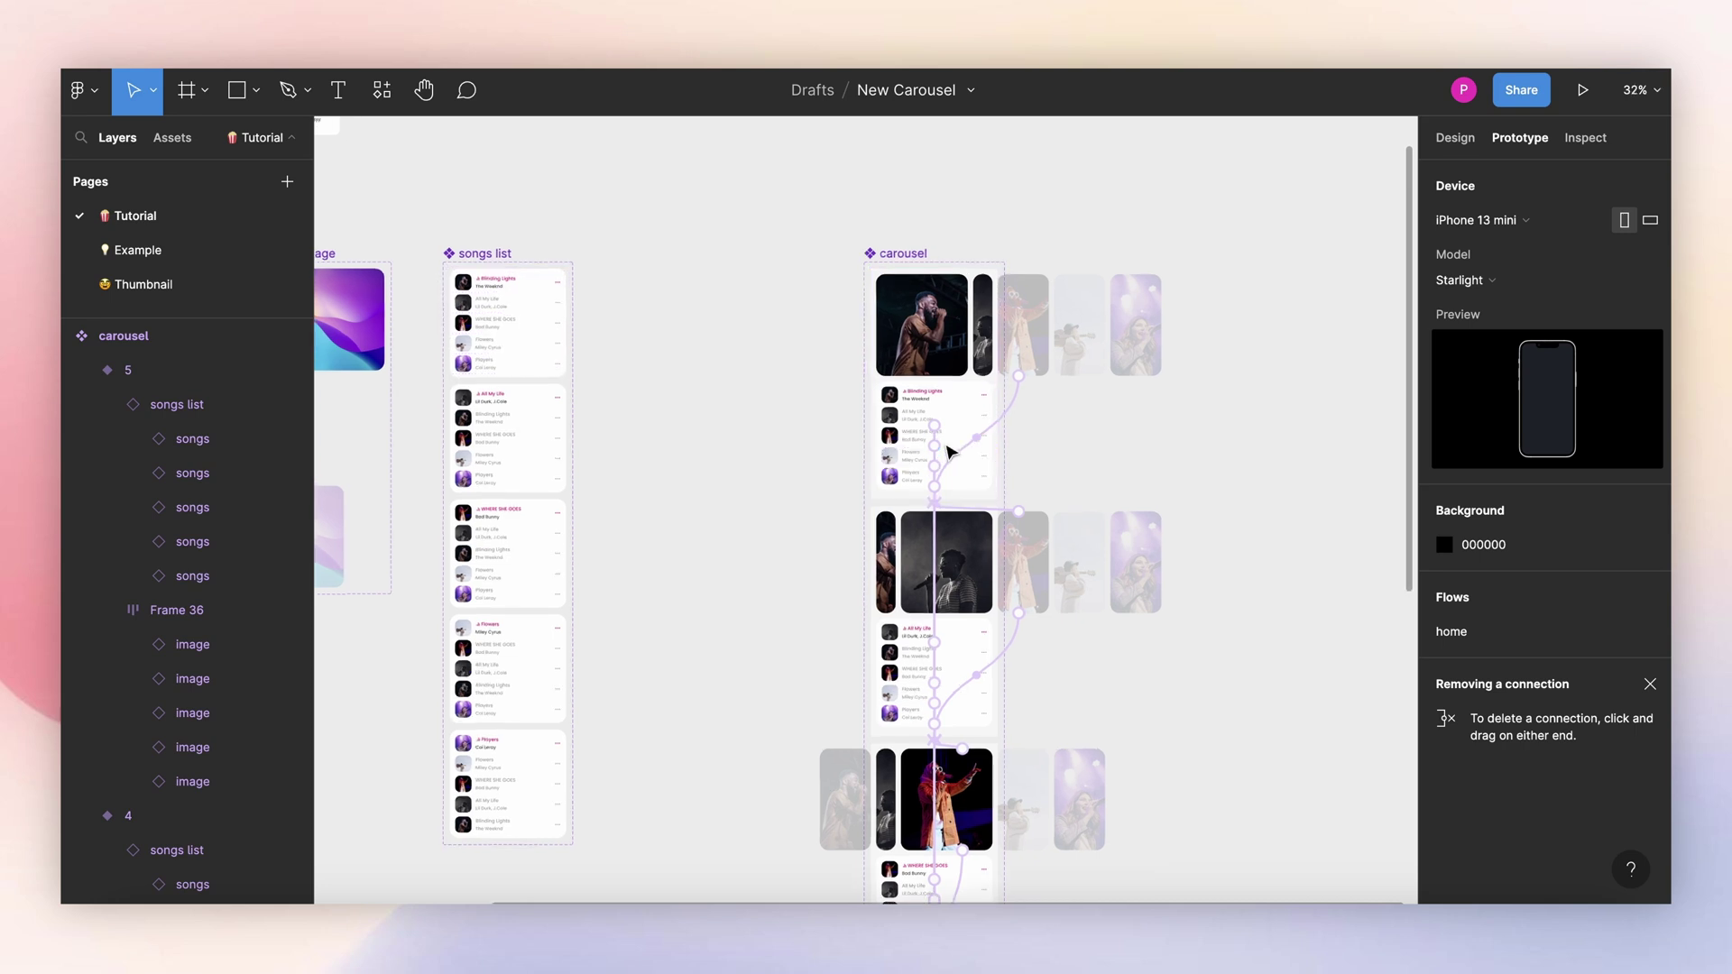
scroll(947, 448, up, 3)
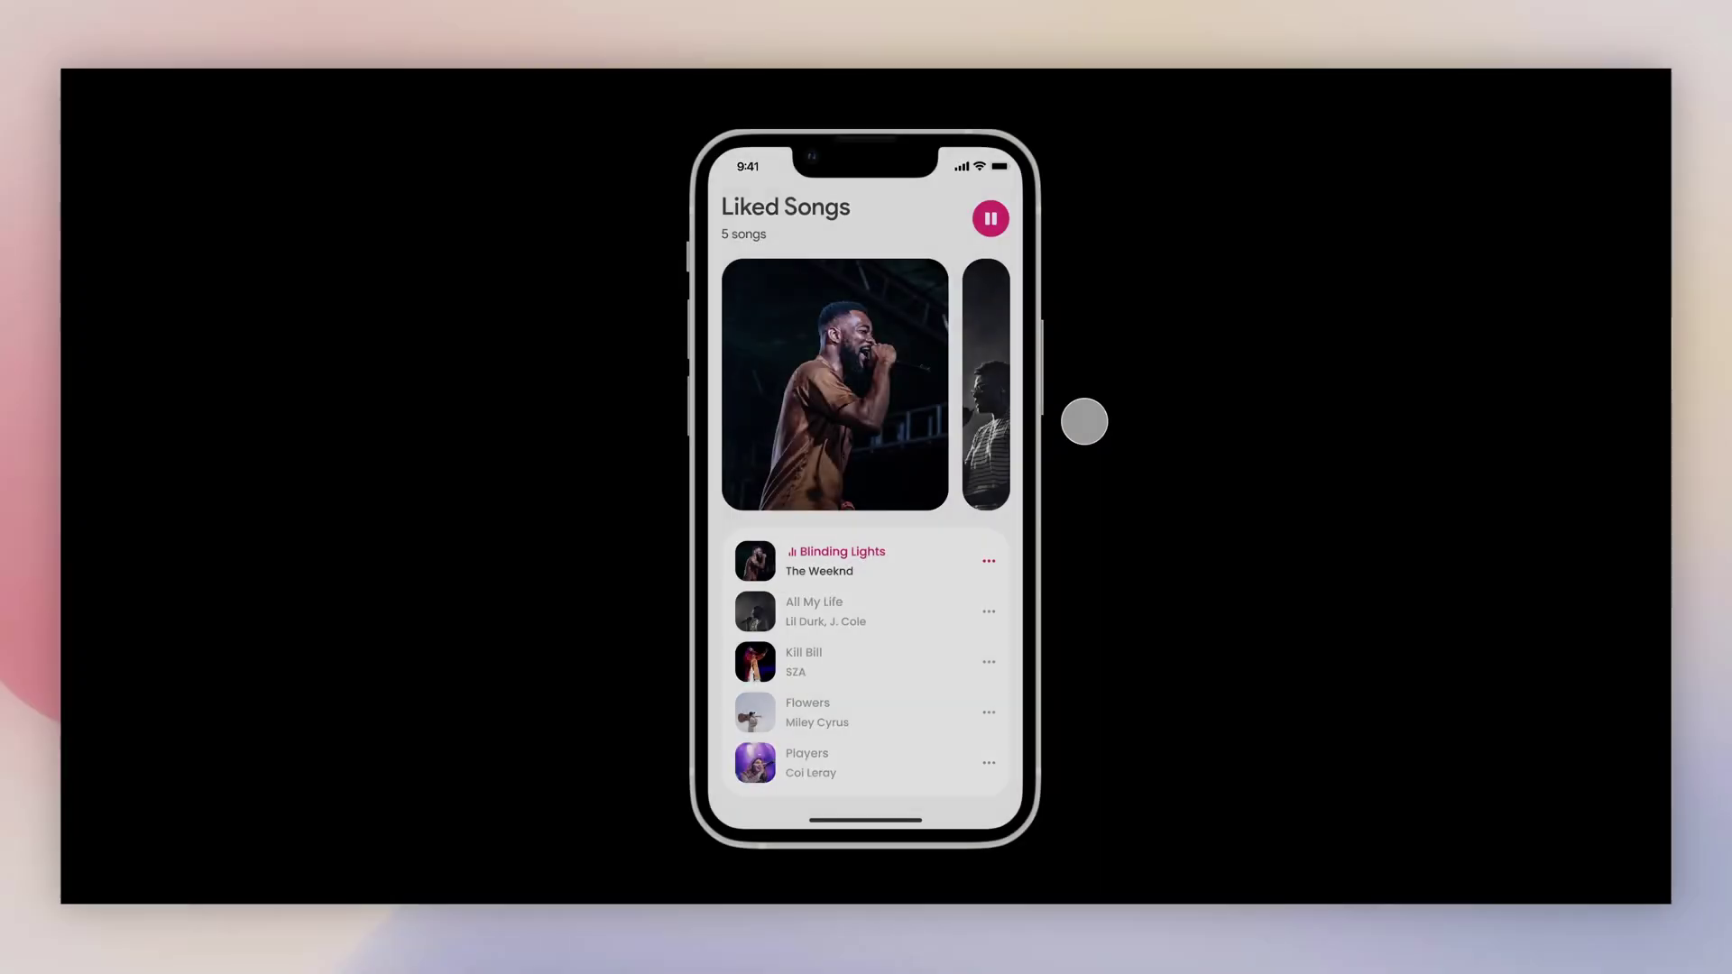
Step: Test the Liked Songs prototype by swiping the cover carousel and choosing songs such as Blinding Lights in the list
drag(1084, 418, 979, 388)
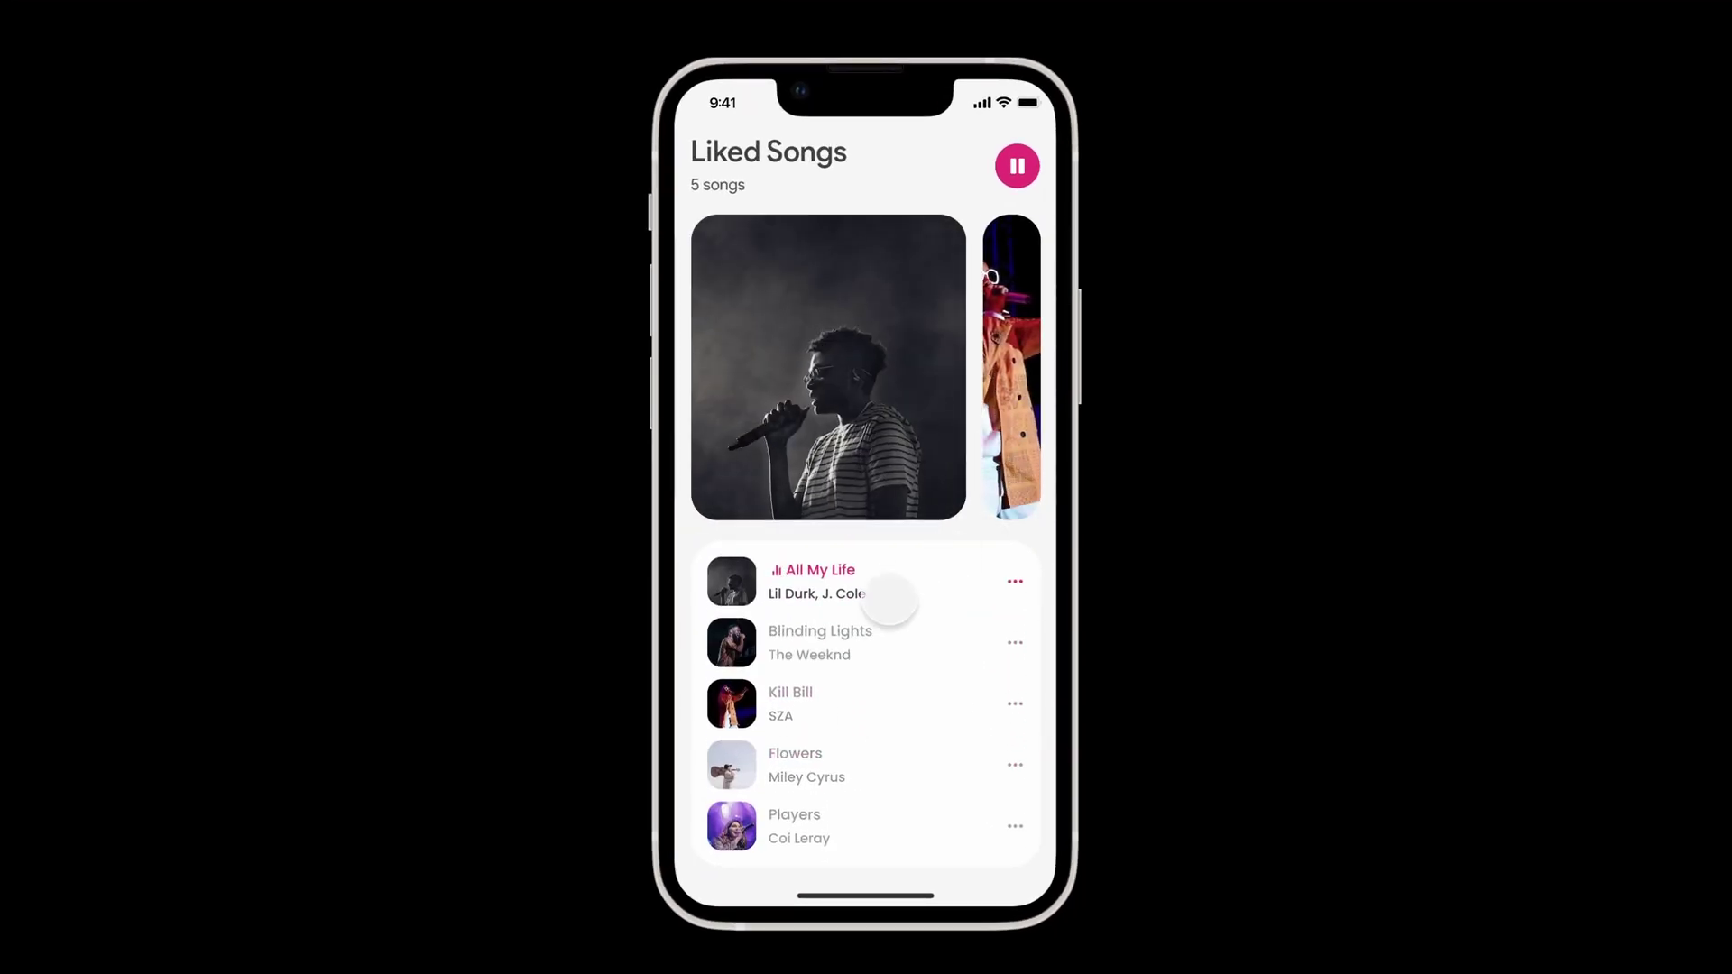
click(885, 640)
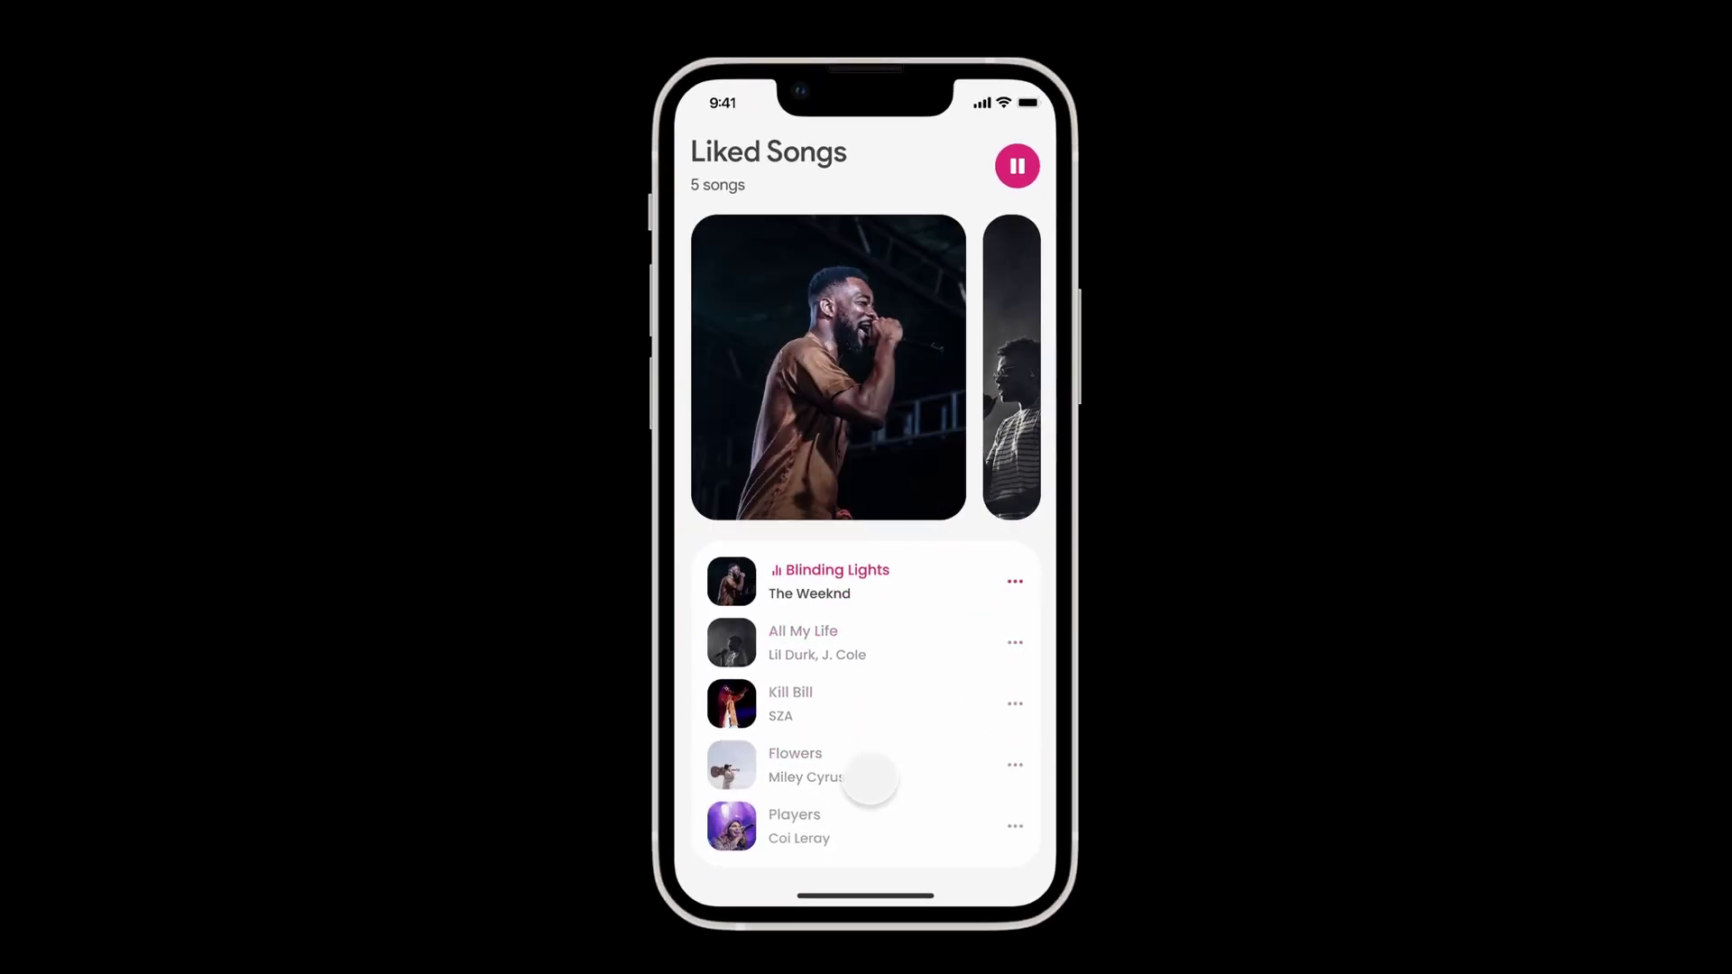
click(864, 835)
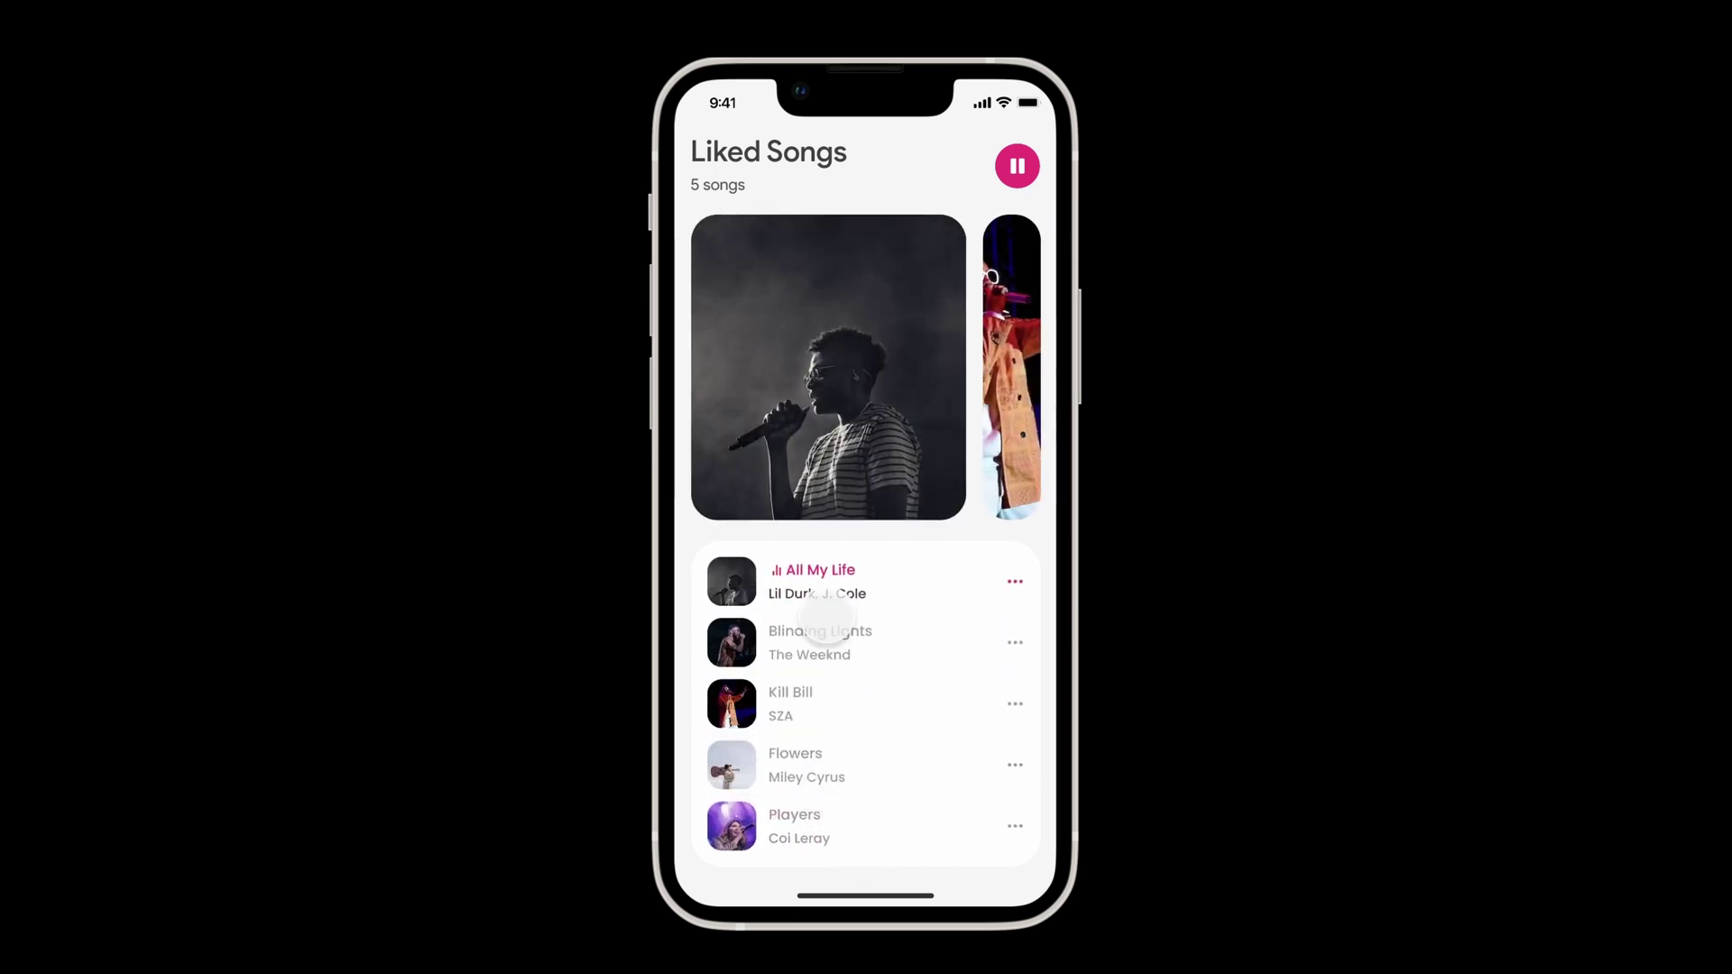
click(826, 632)
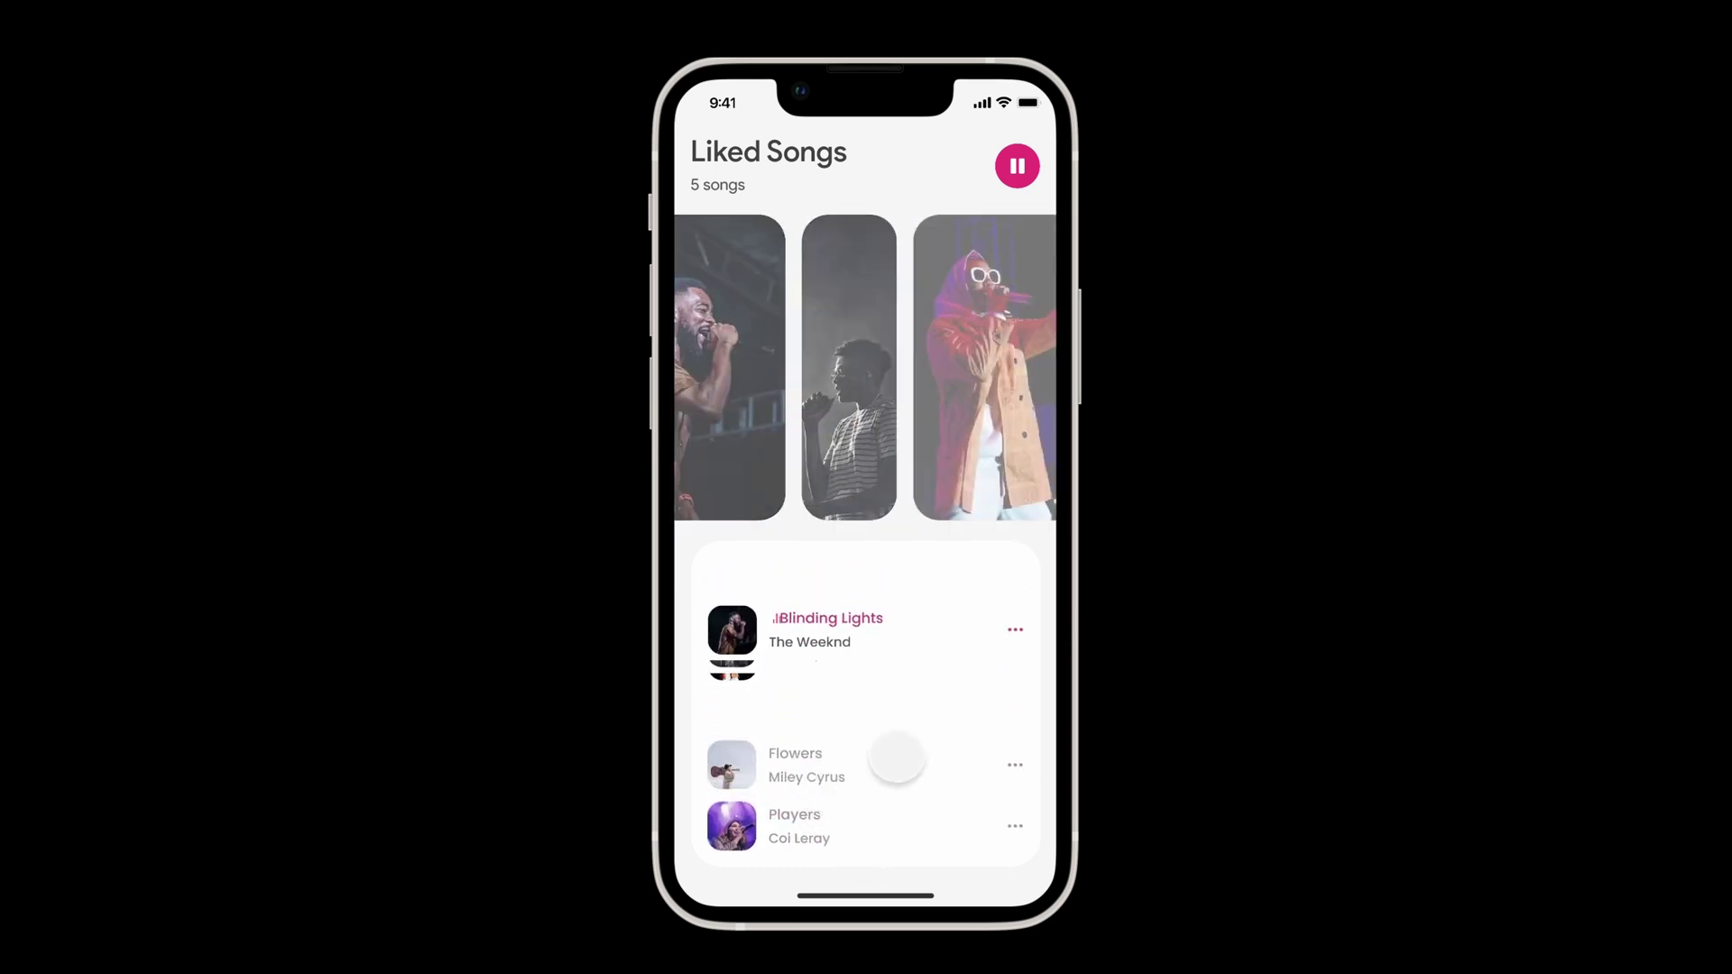